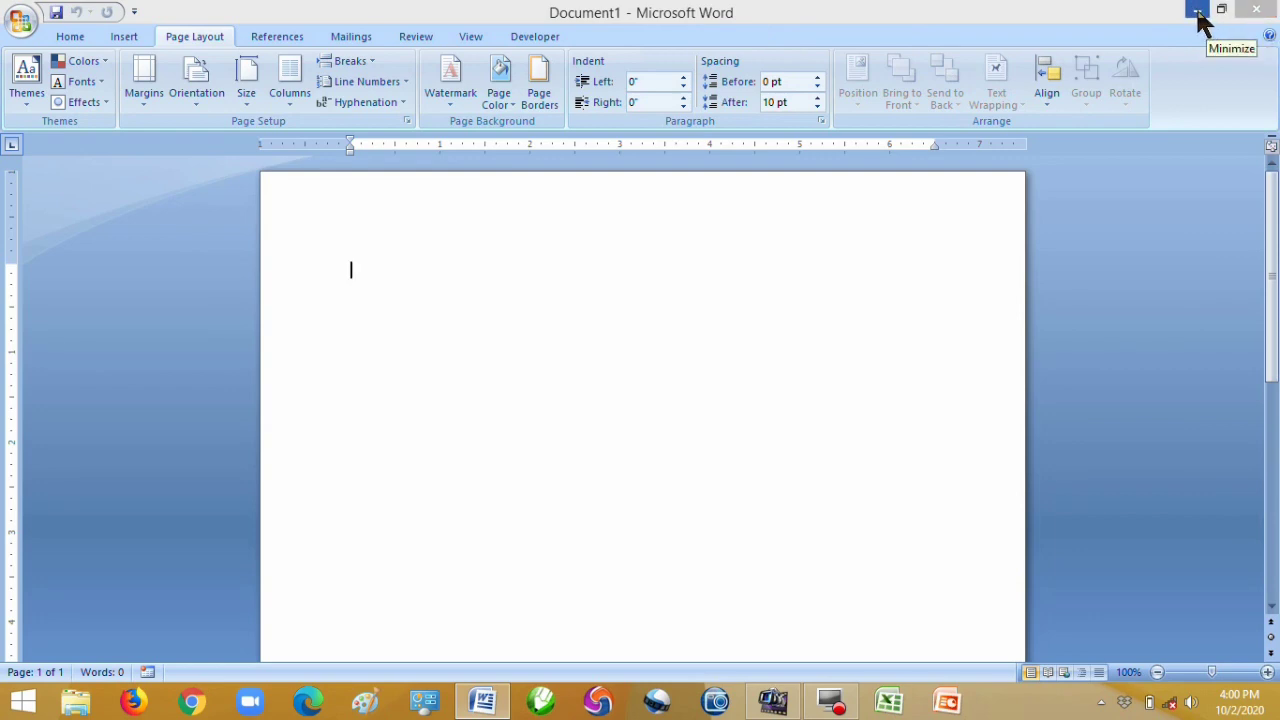
# Minimize Word to the taskbar and bring the document window back.
pyautogui.click(1198, 22)
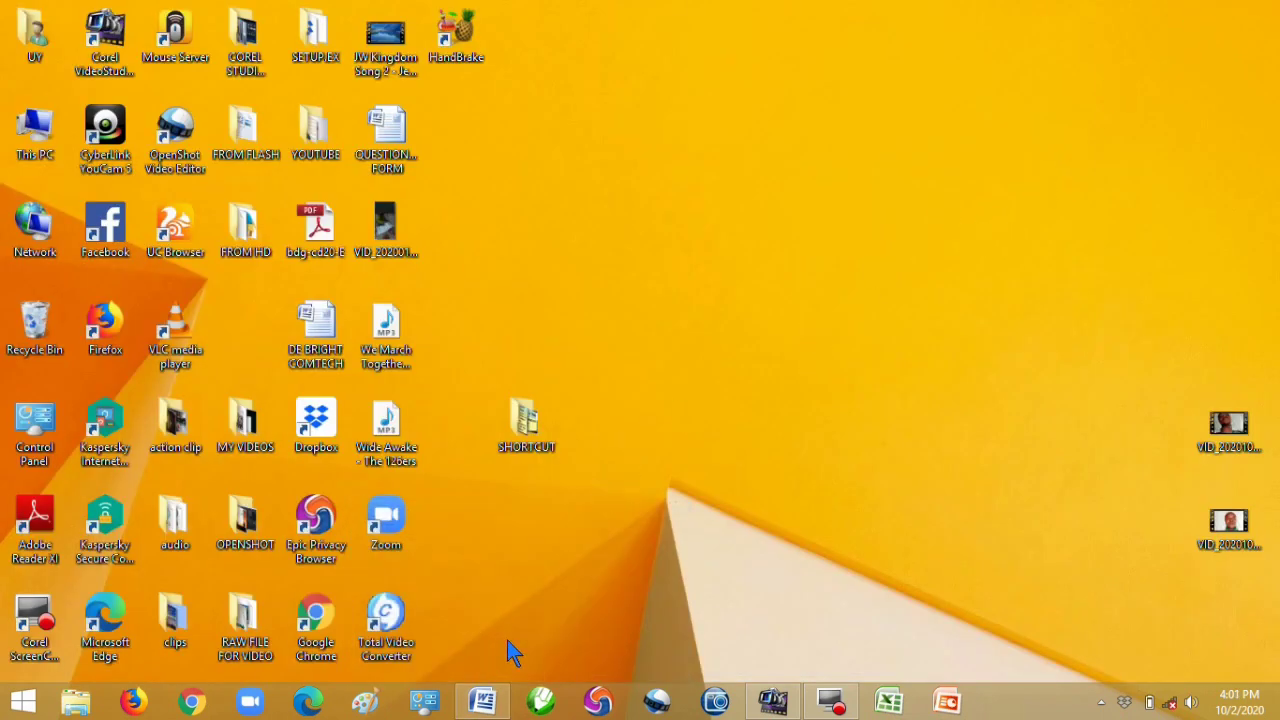
pyautogui.moveTo(487, 705)
pyautogui.click(562, 569)
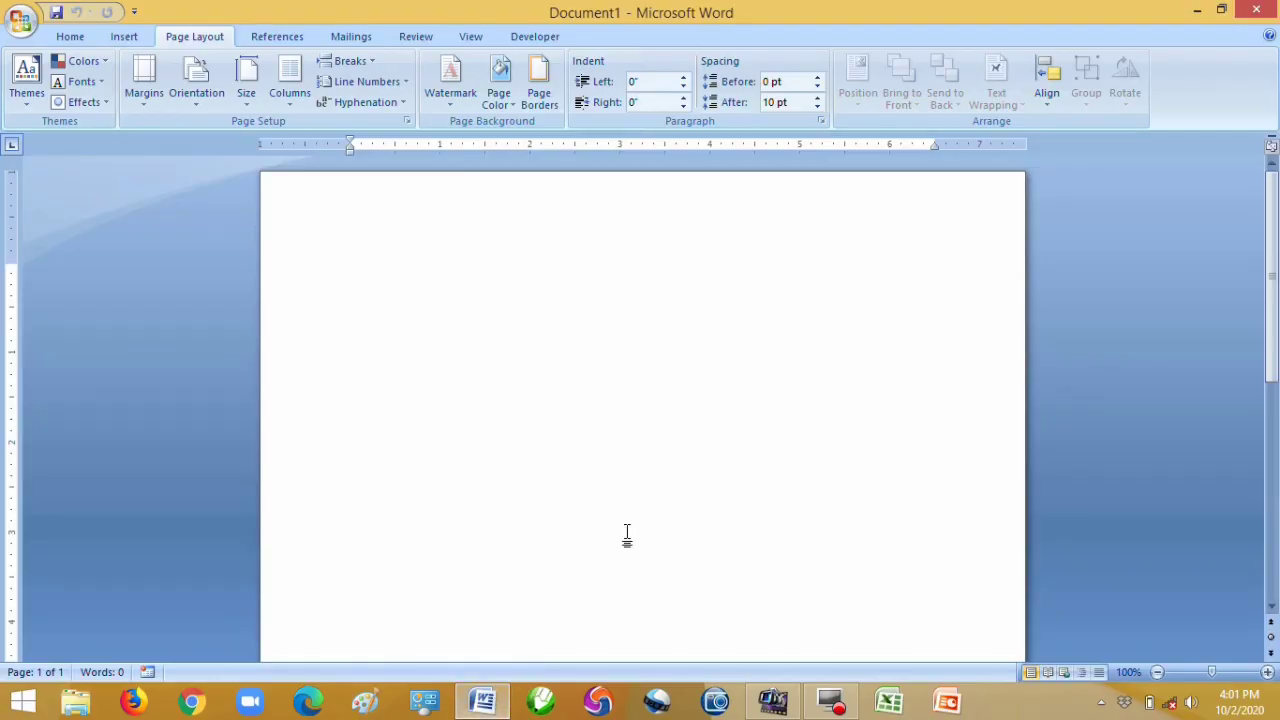
# Restore Word down to a window, then move and reshape it.
pyautogui.click(1222, 12)
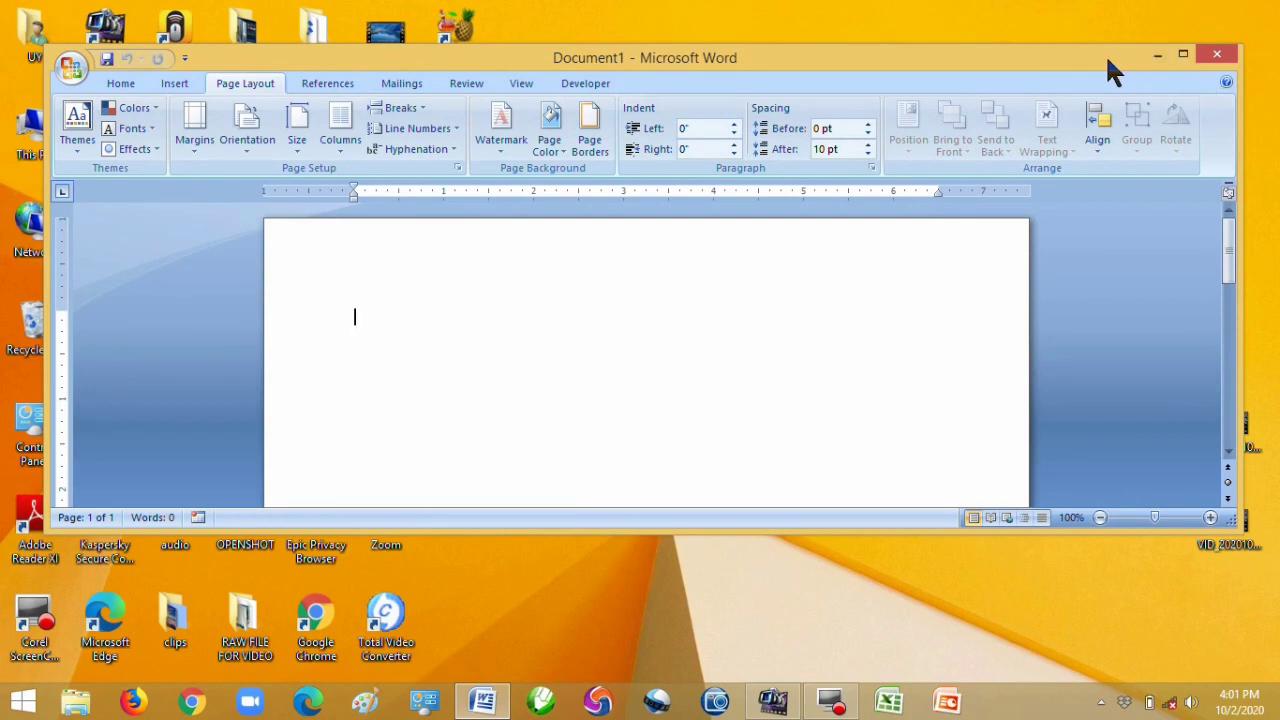
pyautogui.moveTo(1072, 60); pyautogui.dragTo(1026, 130)
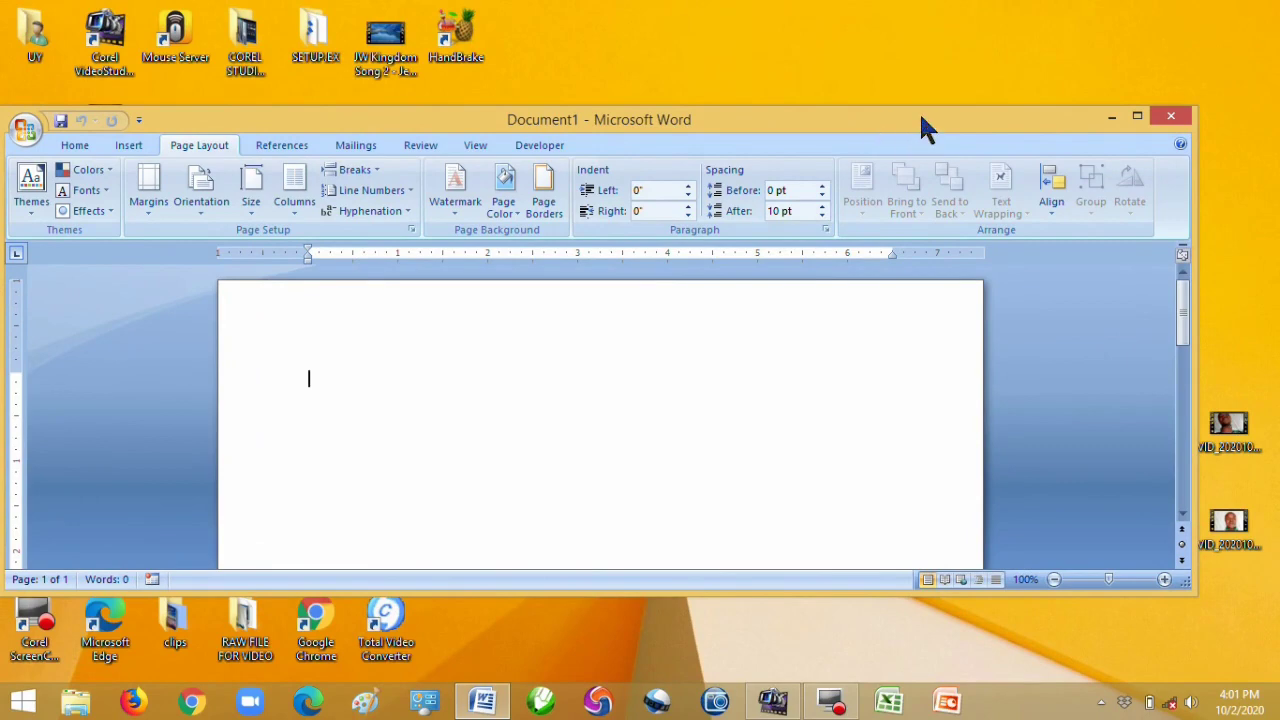
pyautogui.moveTo(922, 118); pyautogui.dragTo(958, 140)
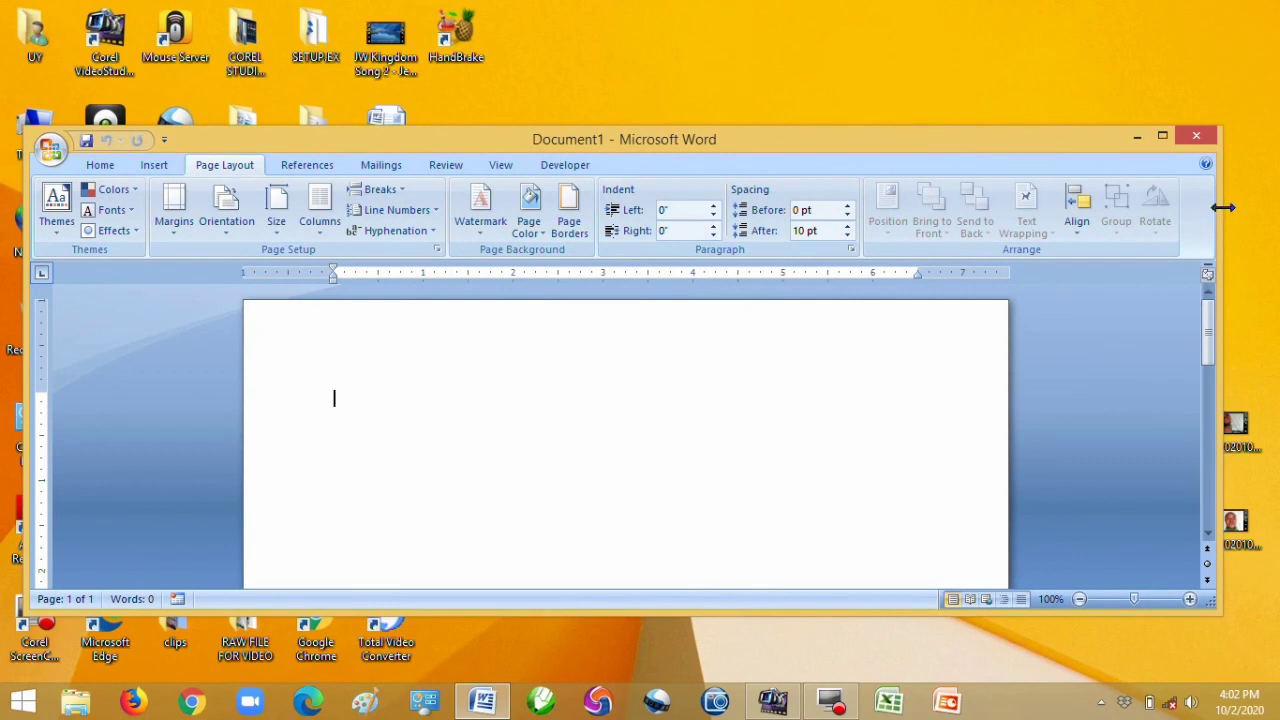
pyautogui.moveTo(1224, 209); pyautogui.dragTo(1170, 223)
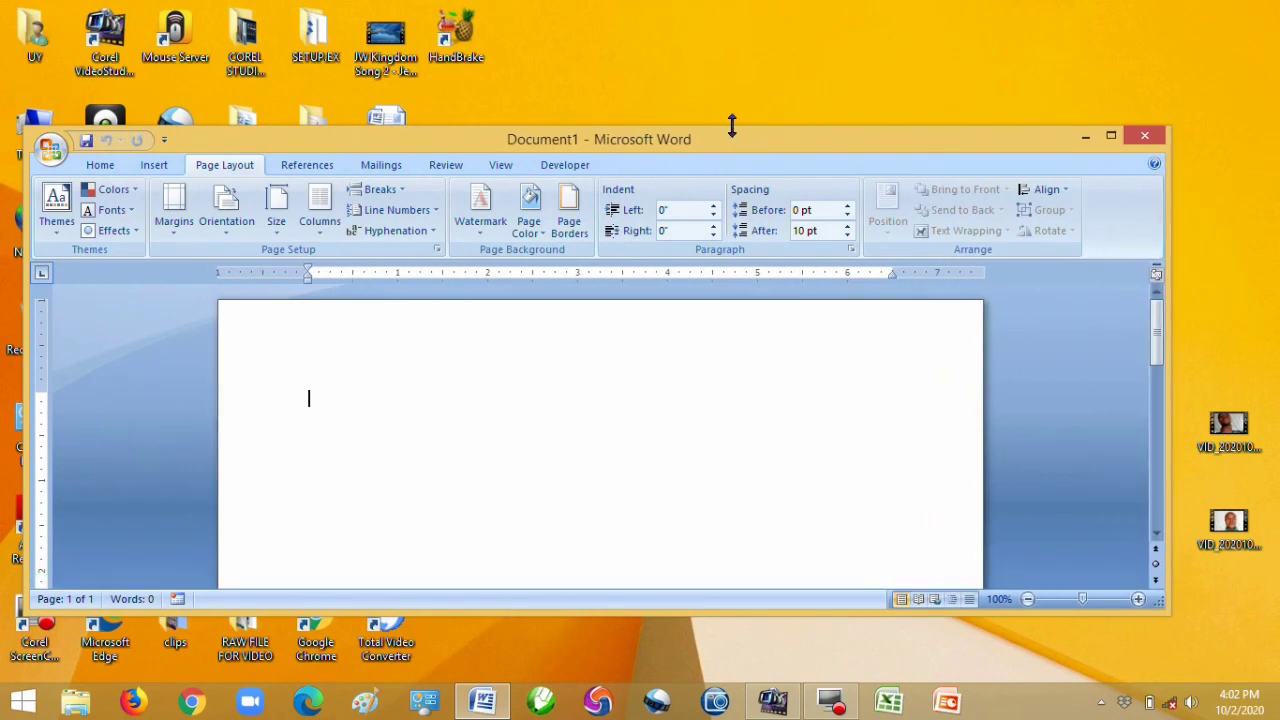
pyautogui.moveTo(726, 123); pyautogui.dragTo(735, 185)
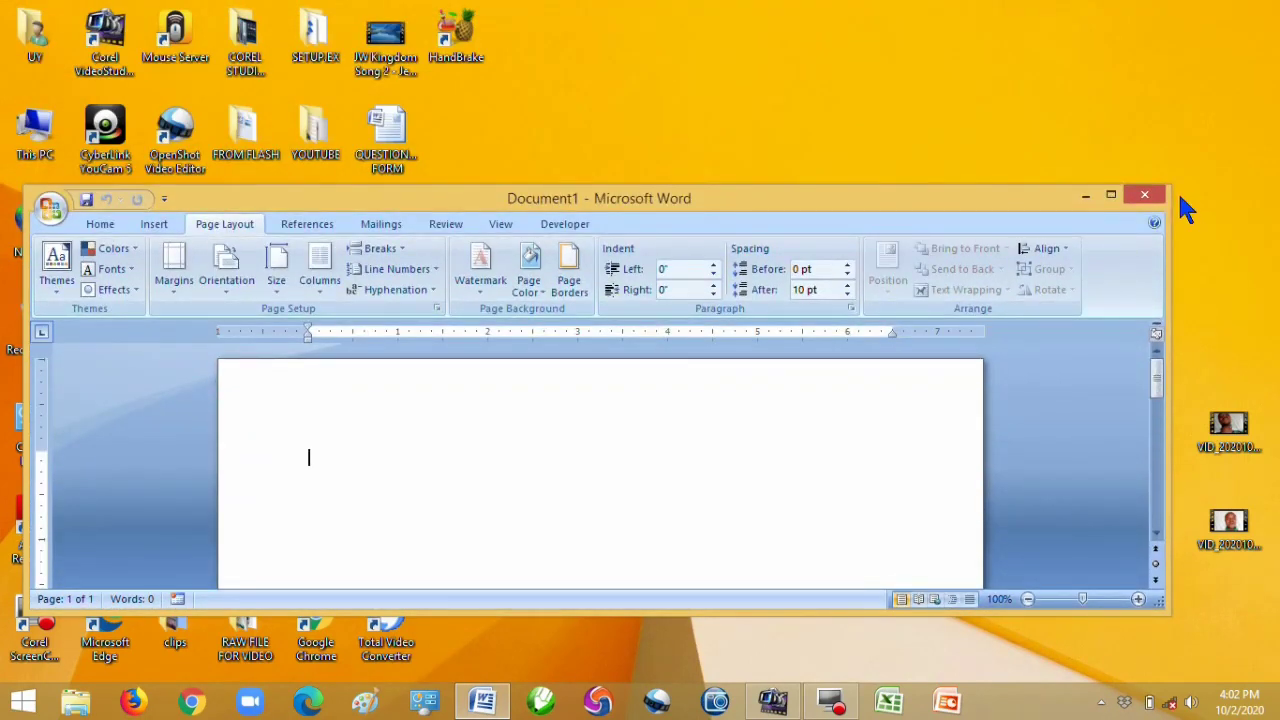
pyautogui.moveTo(1163, 189); pyautogui.dragTo(1273, 1)
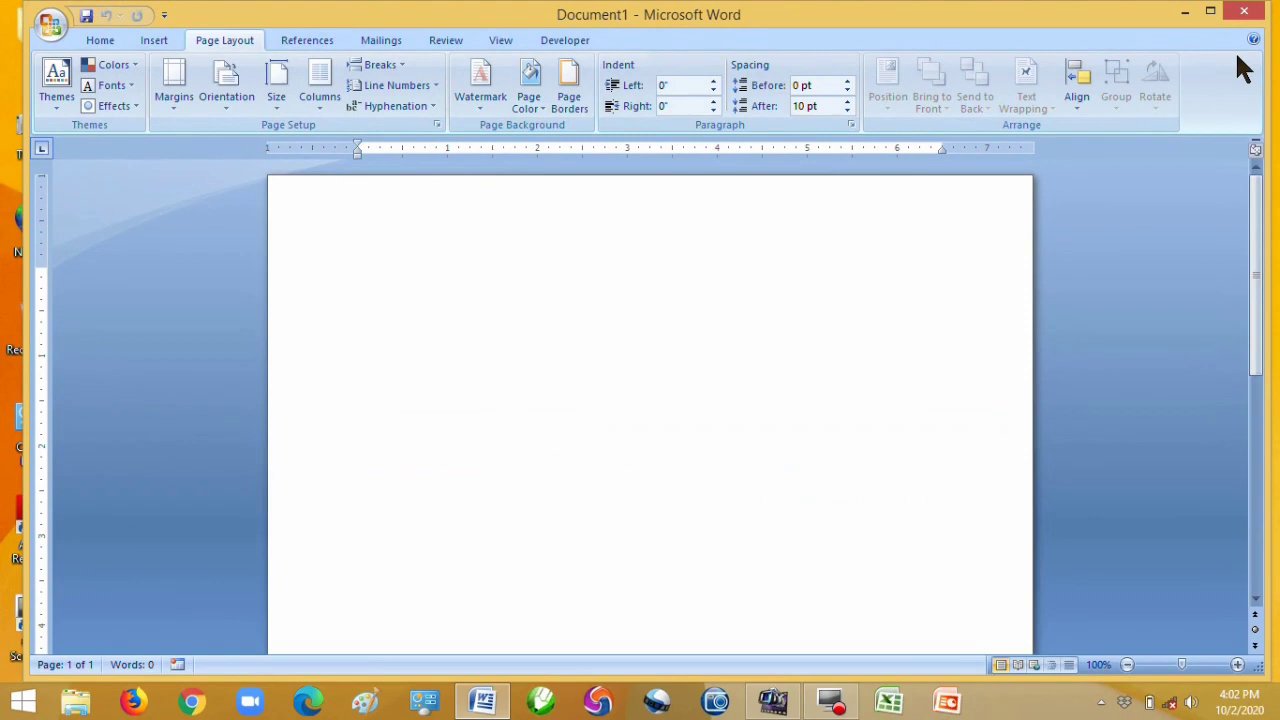
# Resize the Word window to a narrow, full-height window on the left half.
pyautogui.moveTo(1137, 23); pyautogui.dragTo(1098, 74)
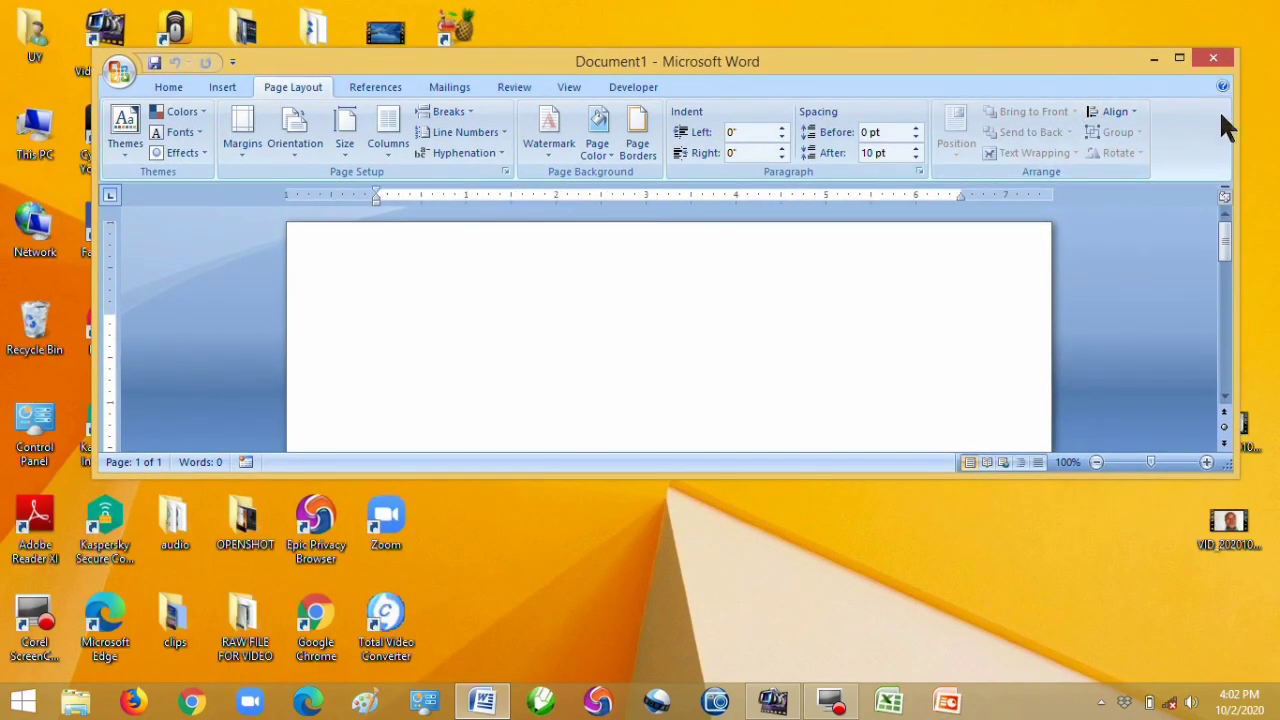
pyautogui.moveTo(1236, 127); pyautogui.dragTo(1270, 165)
pyautogui.moveTo(977, 51)
pyautogui.mouseDown()
pyautogui.moveTo(977, 17)
pyautogui.moveTo(974, 166)
pyautogui.moveTo(991, 57)
pyautogui.mouseUp()
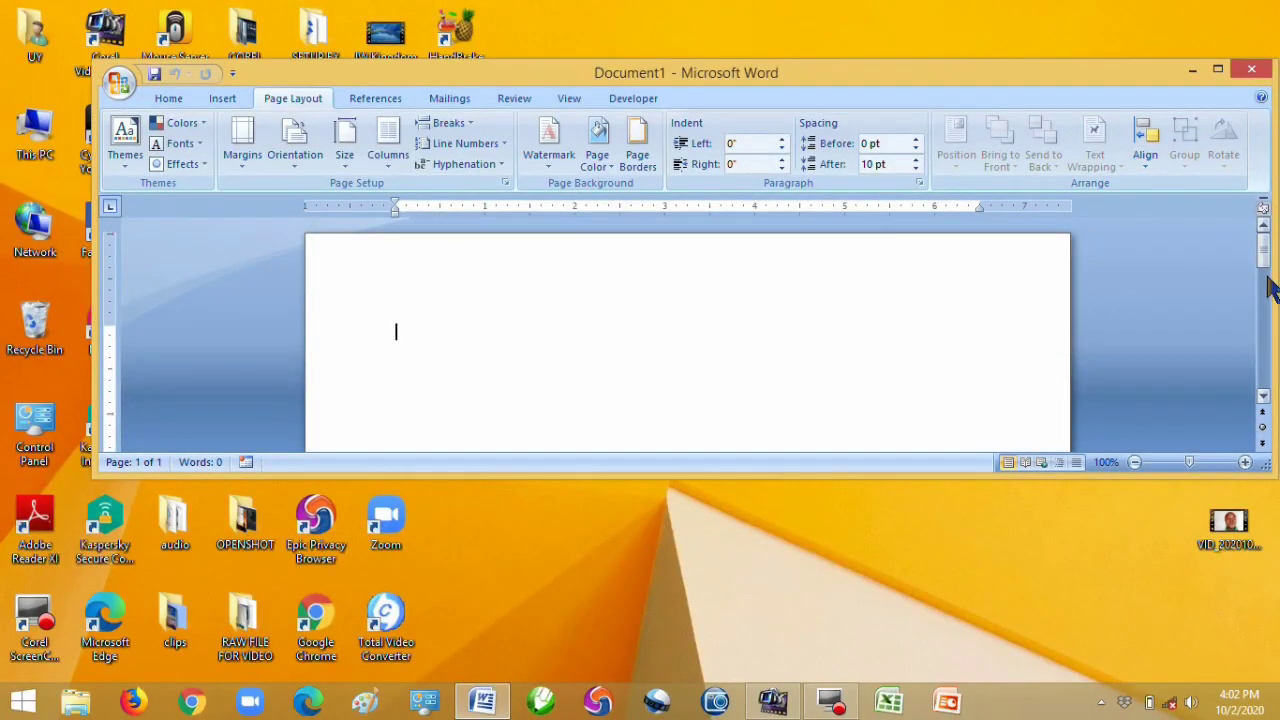
pyautogui.moveTo(1270, 260); pyautogui.dragTo(712, 230)
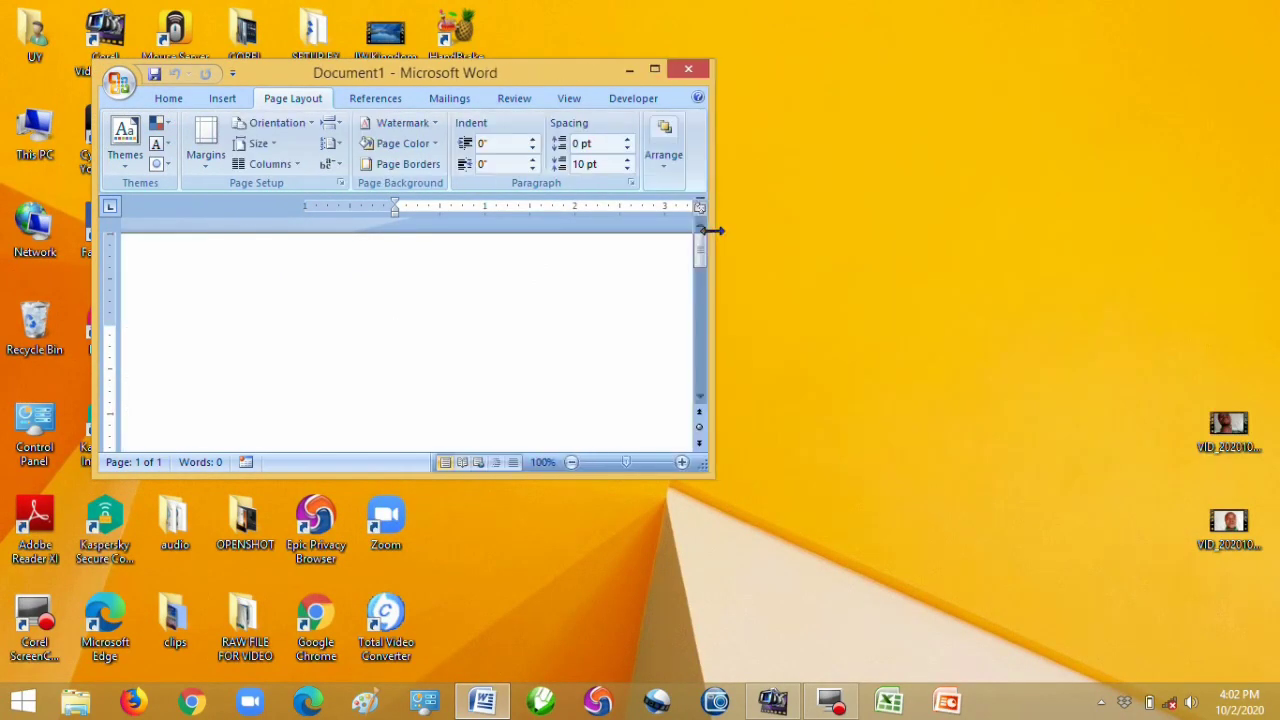
pyautogui.moveTo(373, 477); pyautogui.dragTo(314, 712)
pyautogui.moveTo(453, 12); pyautogui.dragTo(358, 27)
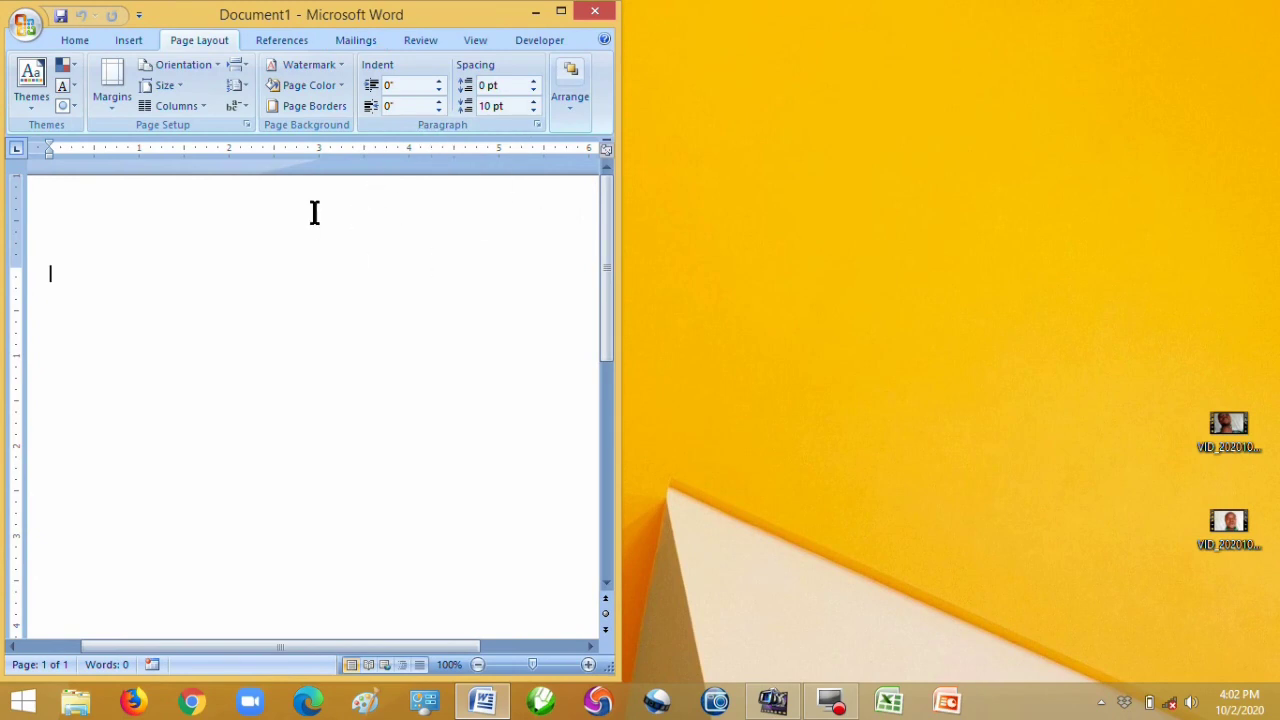
# Maximize Word, minimize it to the taskbar, and bring it back.
pyautogui.click(563, 14)
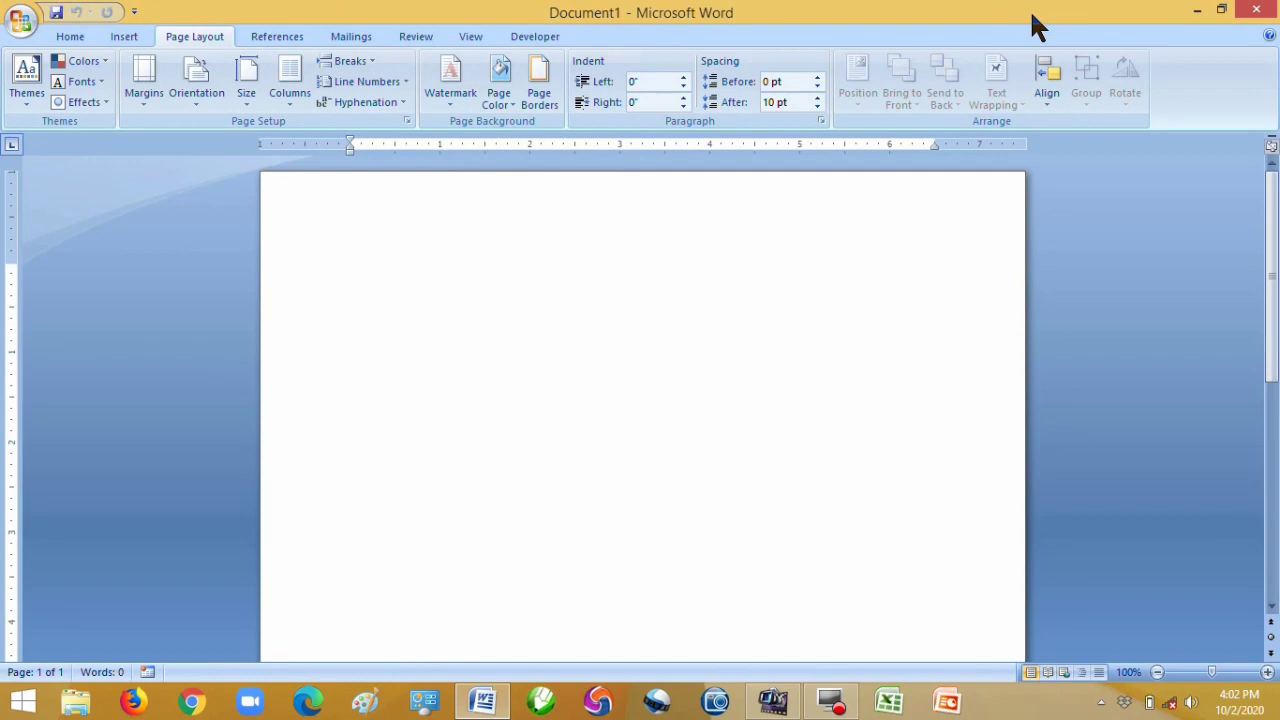
pyautogui.click(1197, 12)
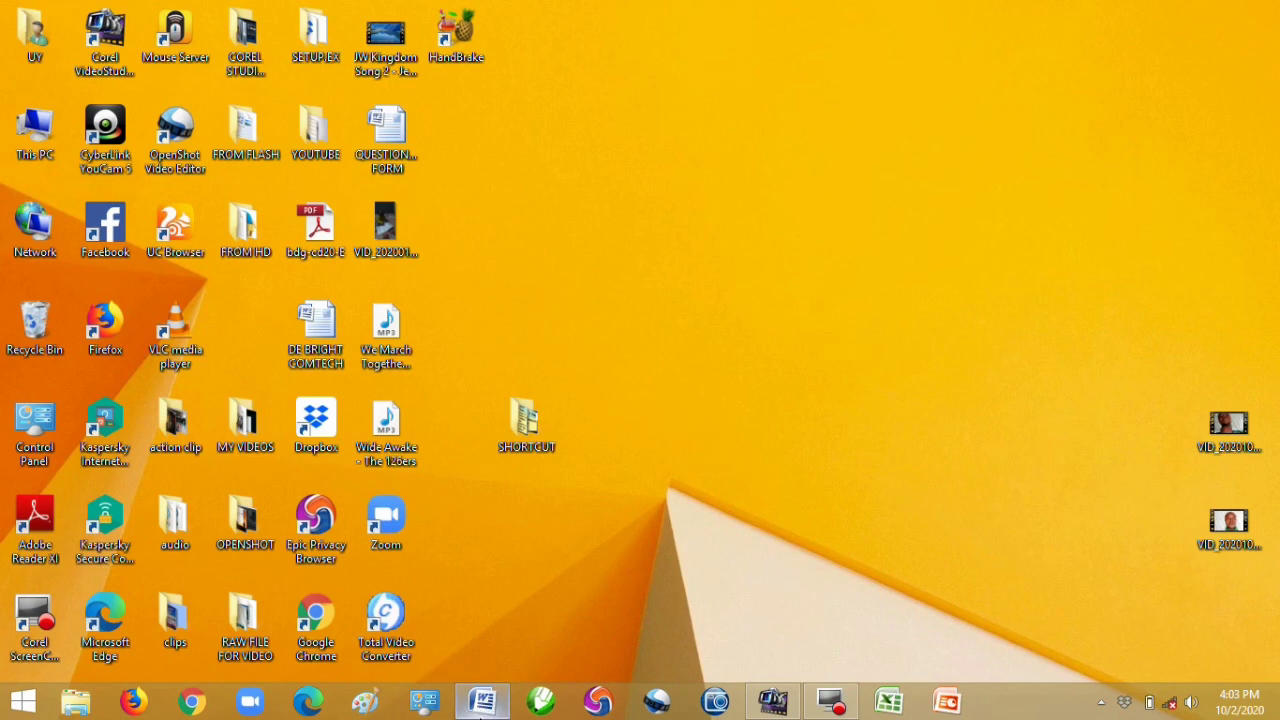
pyautogui.click(486, 707)
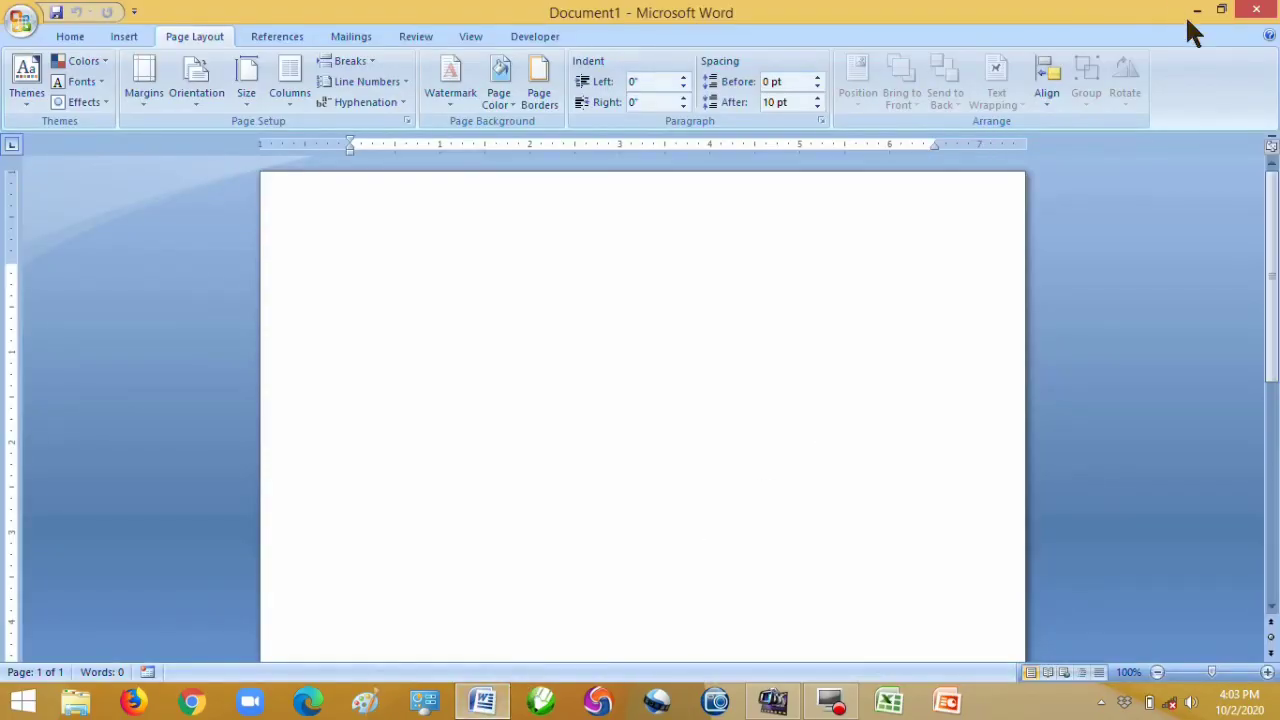
# Restore Word to a window, widen and heighten it, then maximize it again.
pyautogui.click(1222, 12)
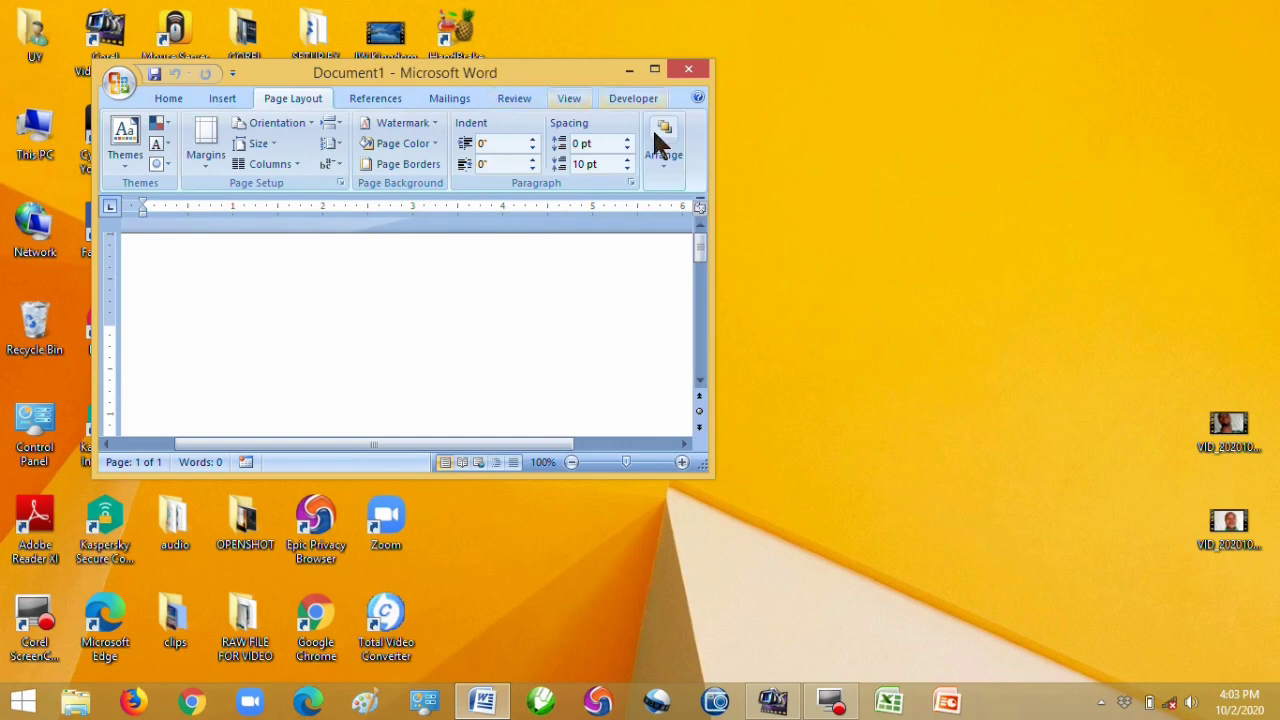
pyautogui.moveTo(712, 155); pyautogui.dragTo(1204, 140)
pyautogui.moveTo(677, 474); pyautogui.dragTo(680, 680)
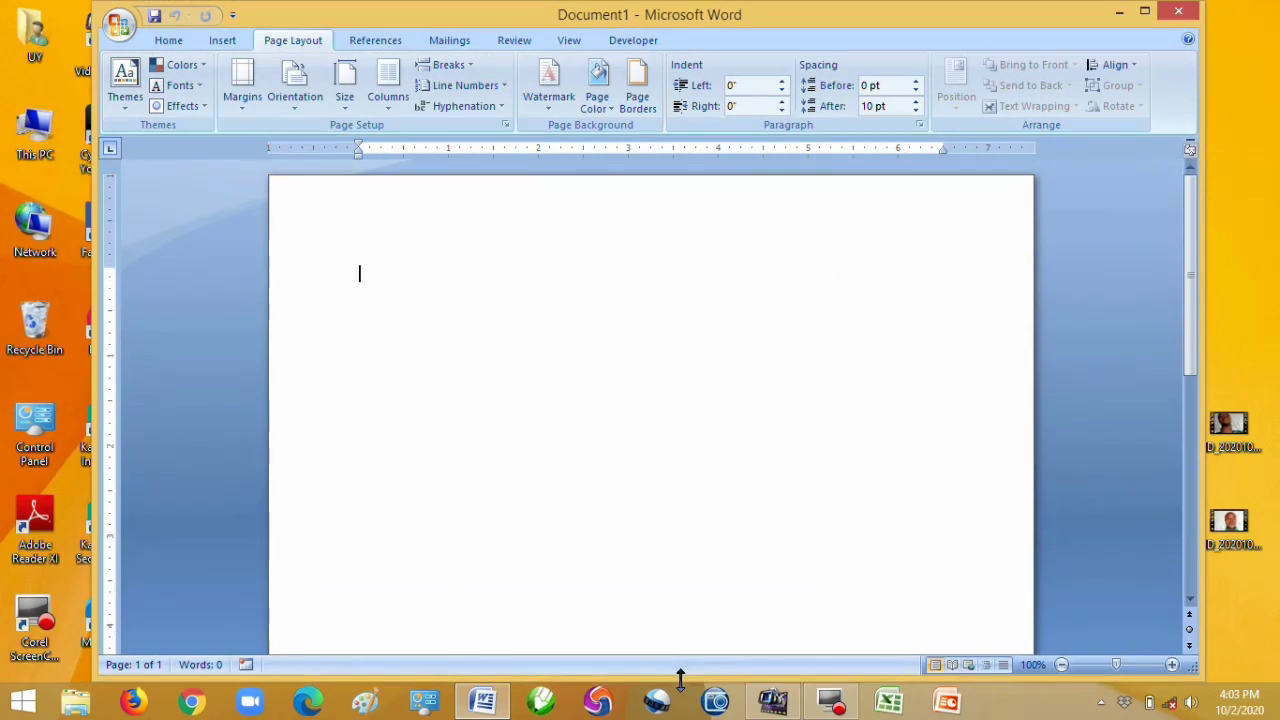
pyautogui.click(1145, 12)
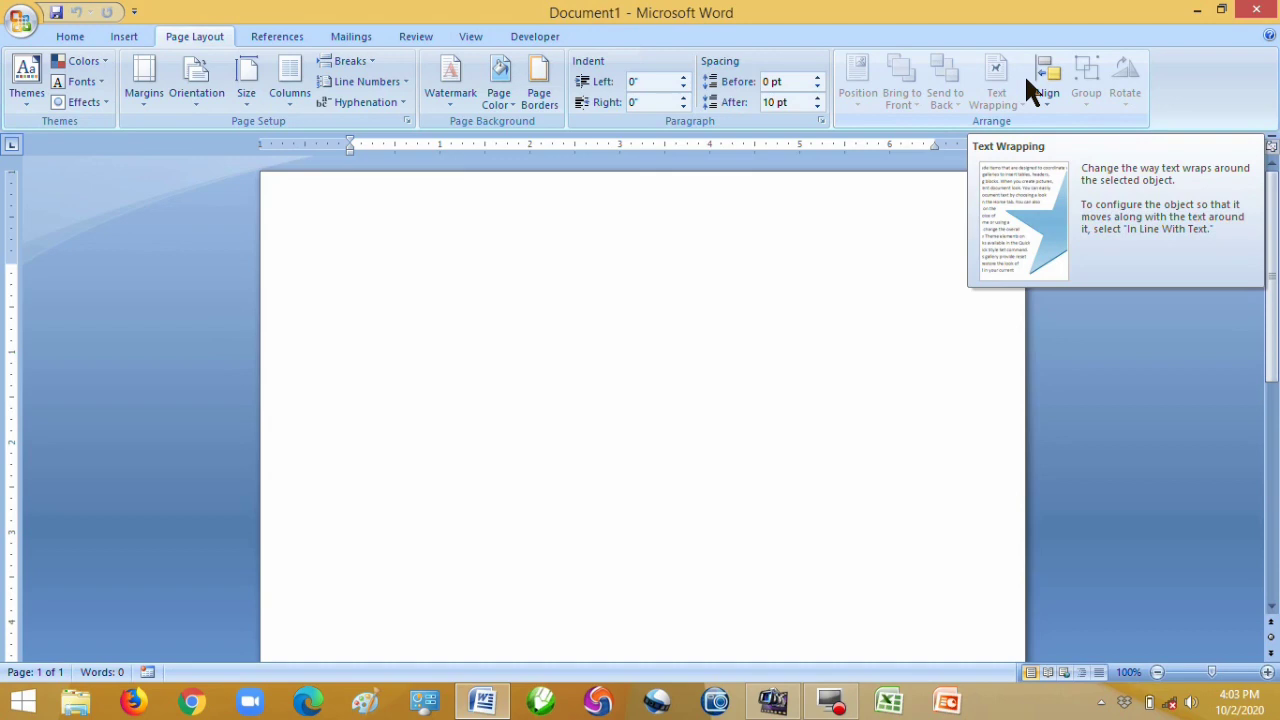
# Close Word without saving the blank document and relaunch it from the taskbar.
pyautogui.click(1259, 14)
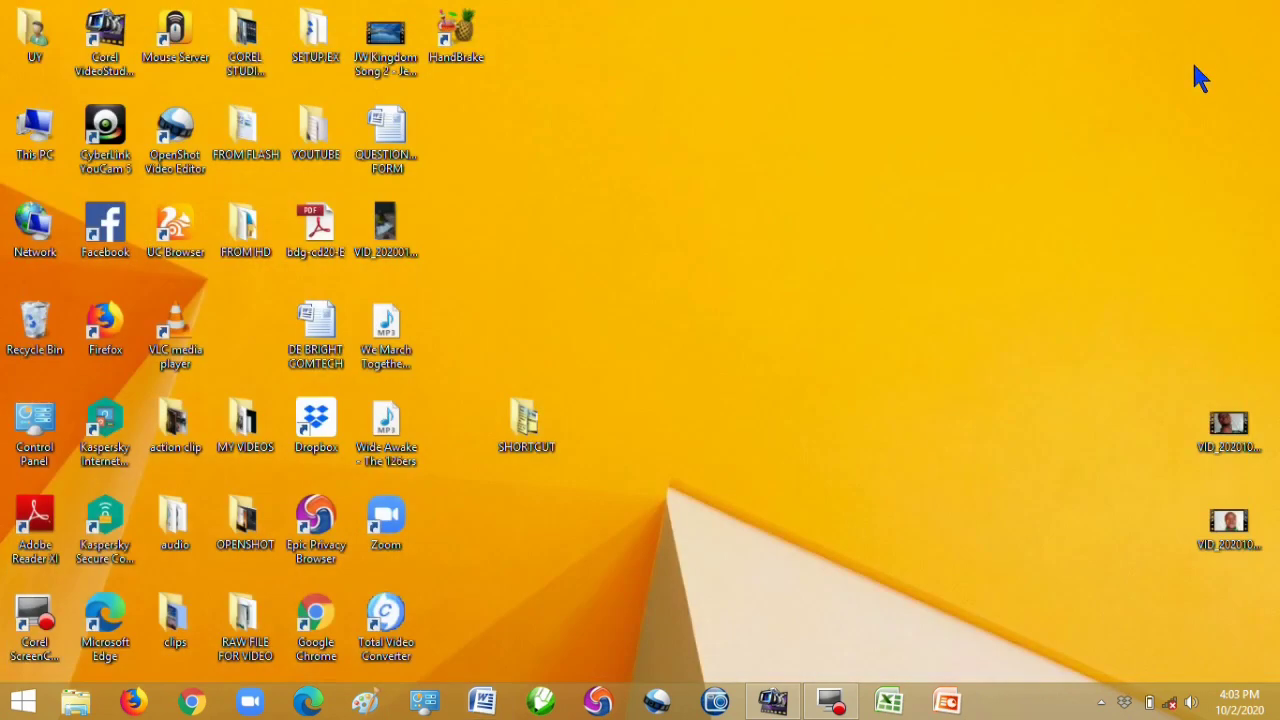
pyautogui.click(482, 702)
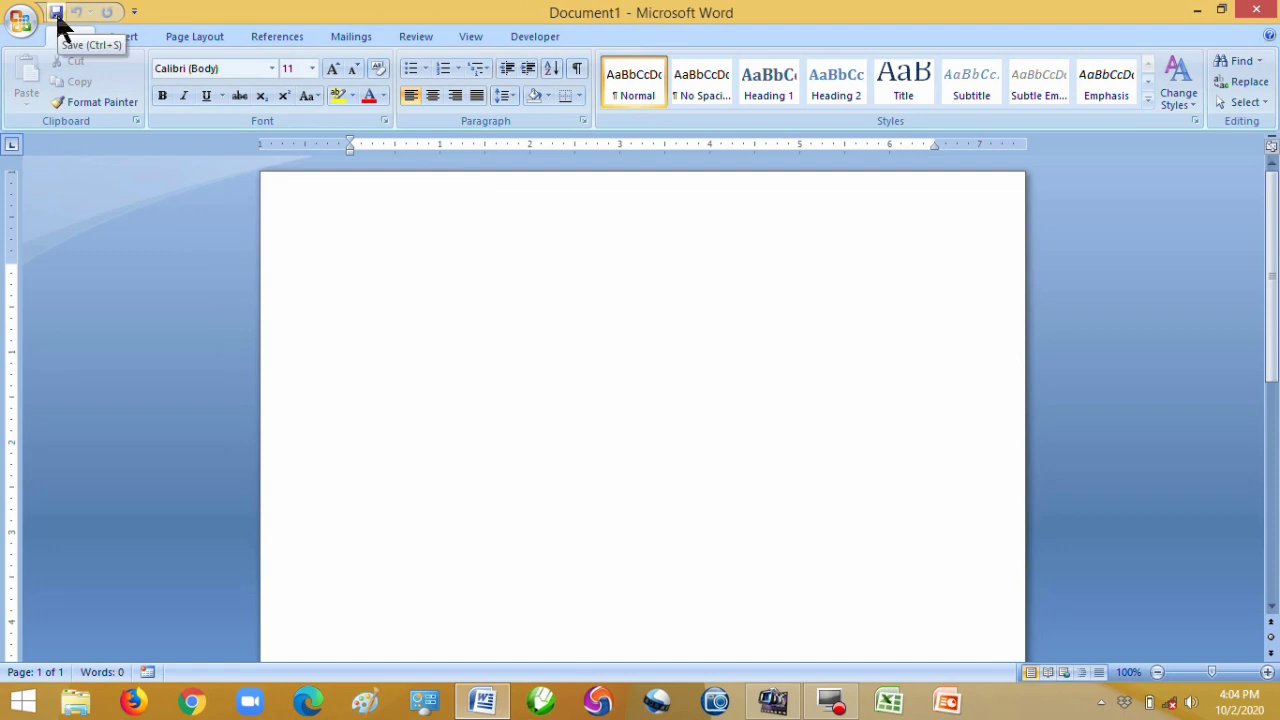
# Check New, Open and Save in the Customize Quick Access Toolbar list.
pyautogui.click(134, 12)
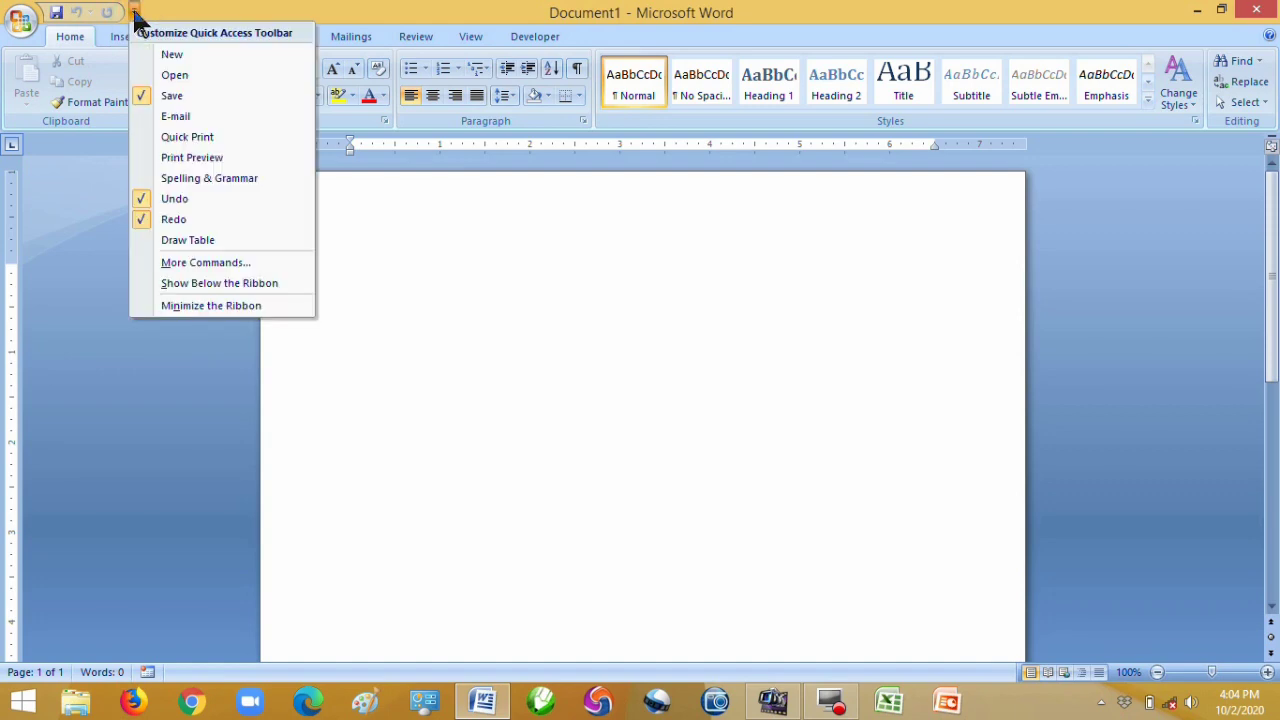
pyautogui.click(174, 56)
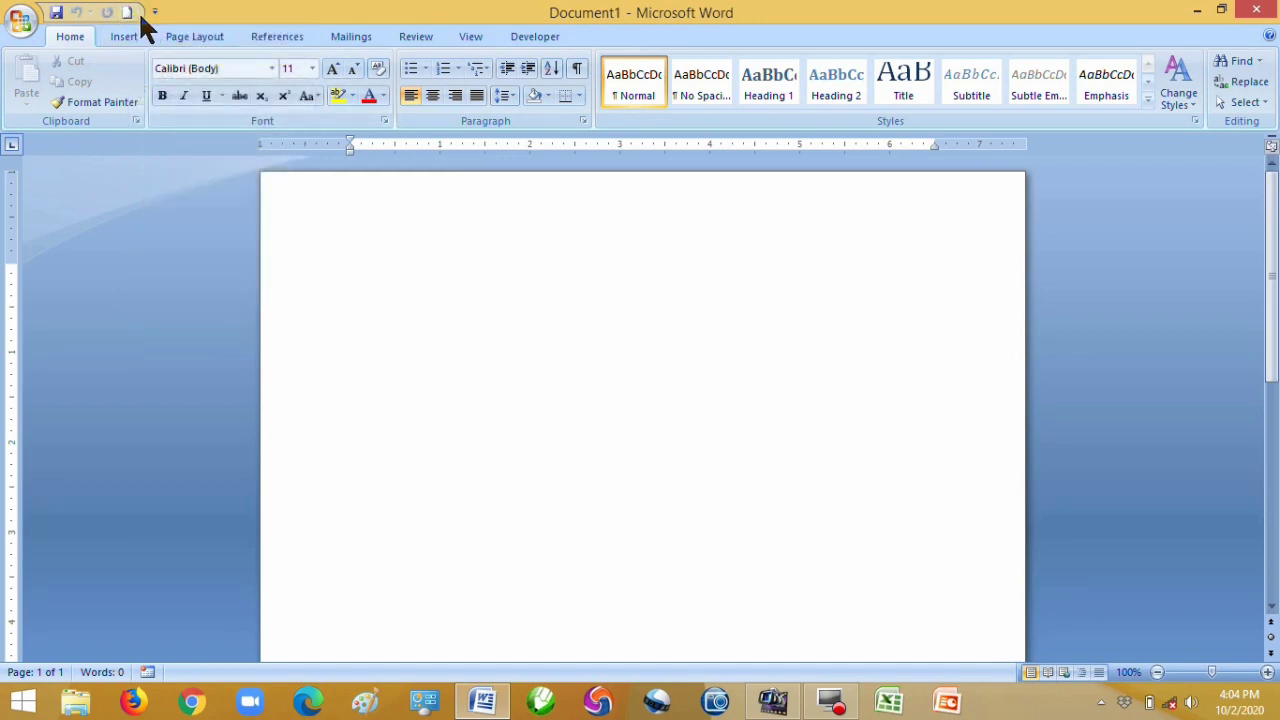
pyautogui.click(155, 11)
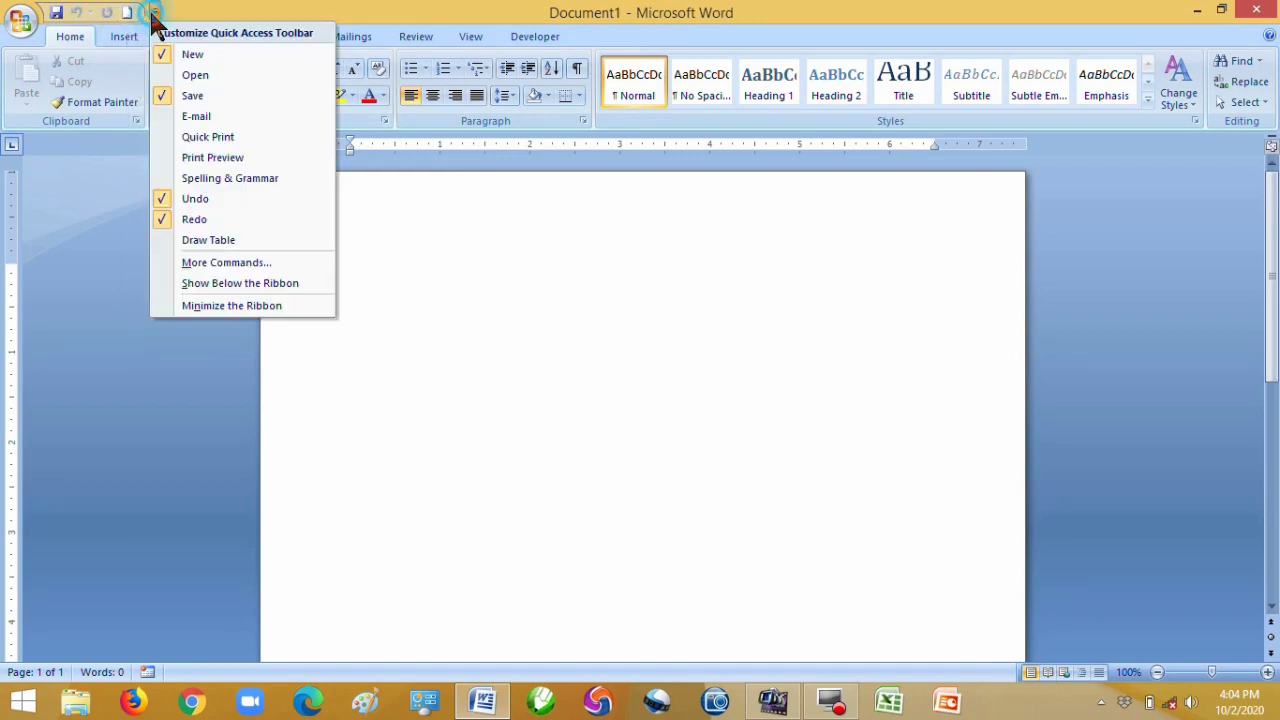
pyautogui.click(205, 75)
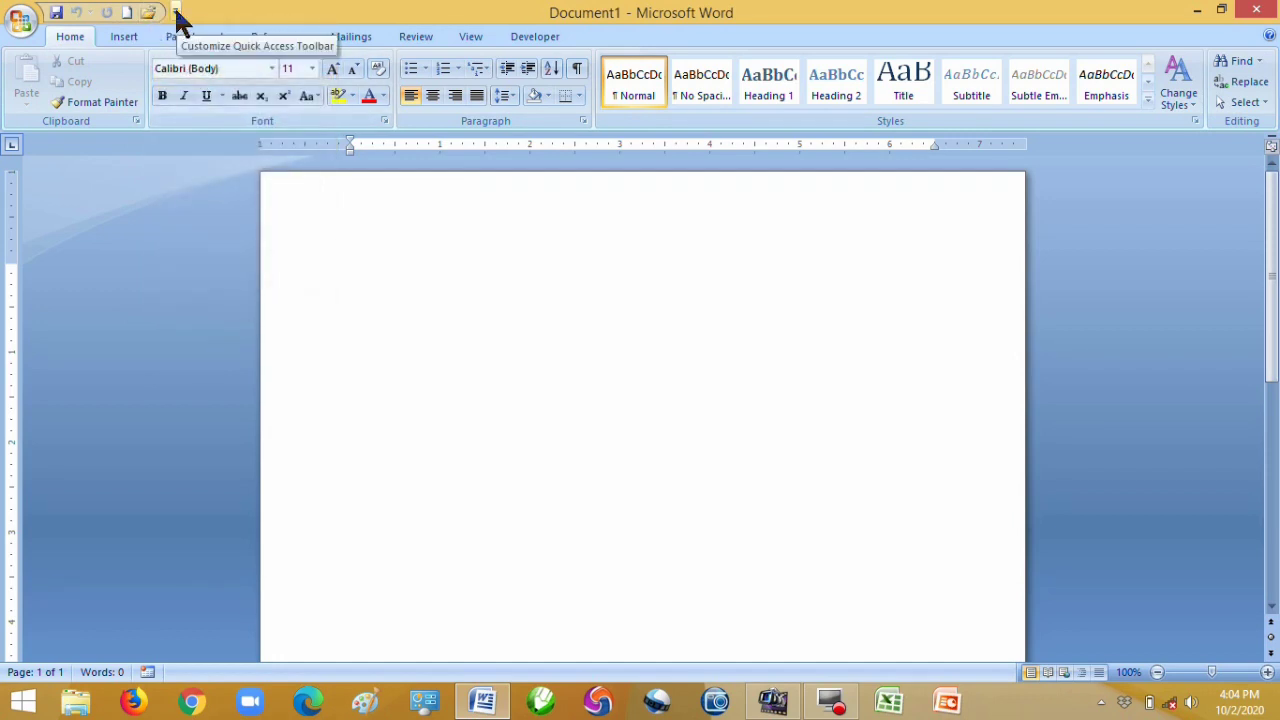
pyautogui.click(175, 11)
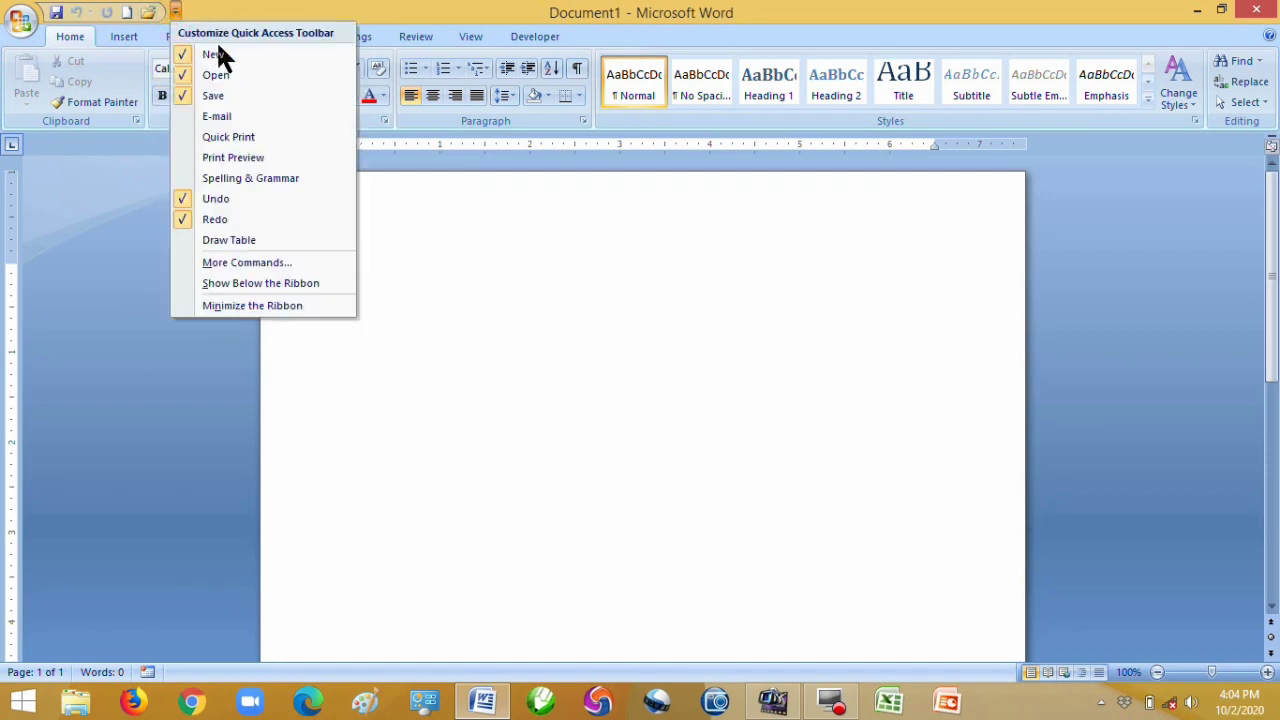
pyautogui.click(182, 95)
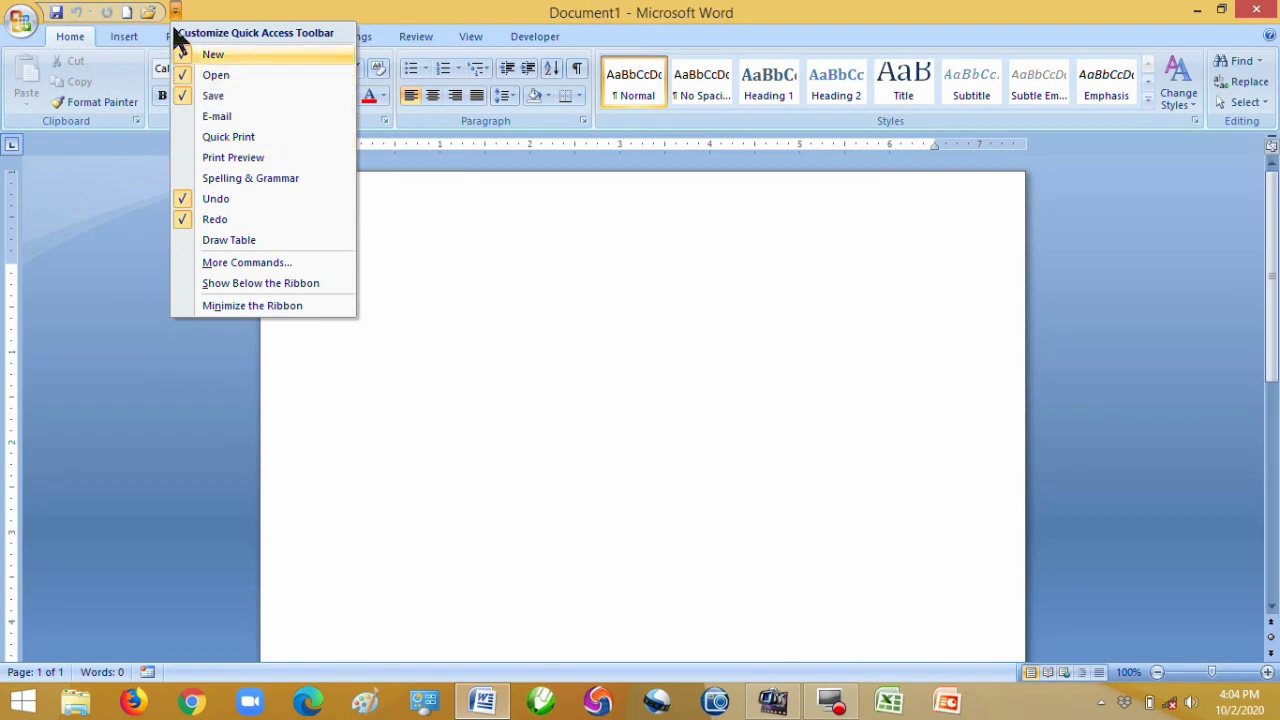
pyautogui.click(119, 245)
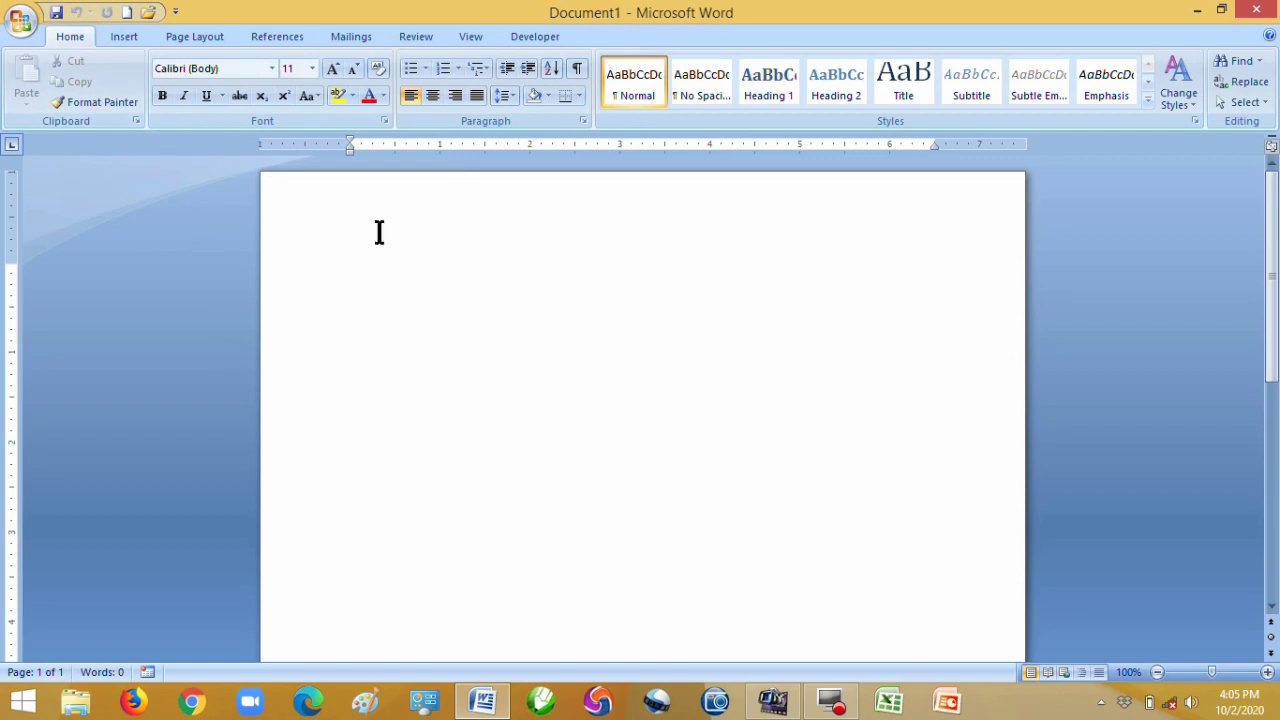
# Open the Office Button menu showing New, Open, Save and Recent Documents.
pyautogui.click(22, 20)
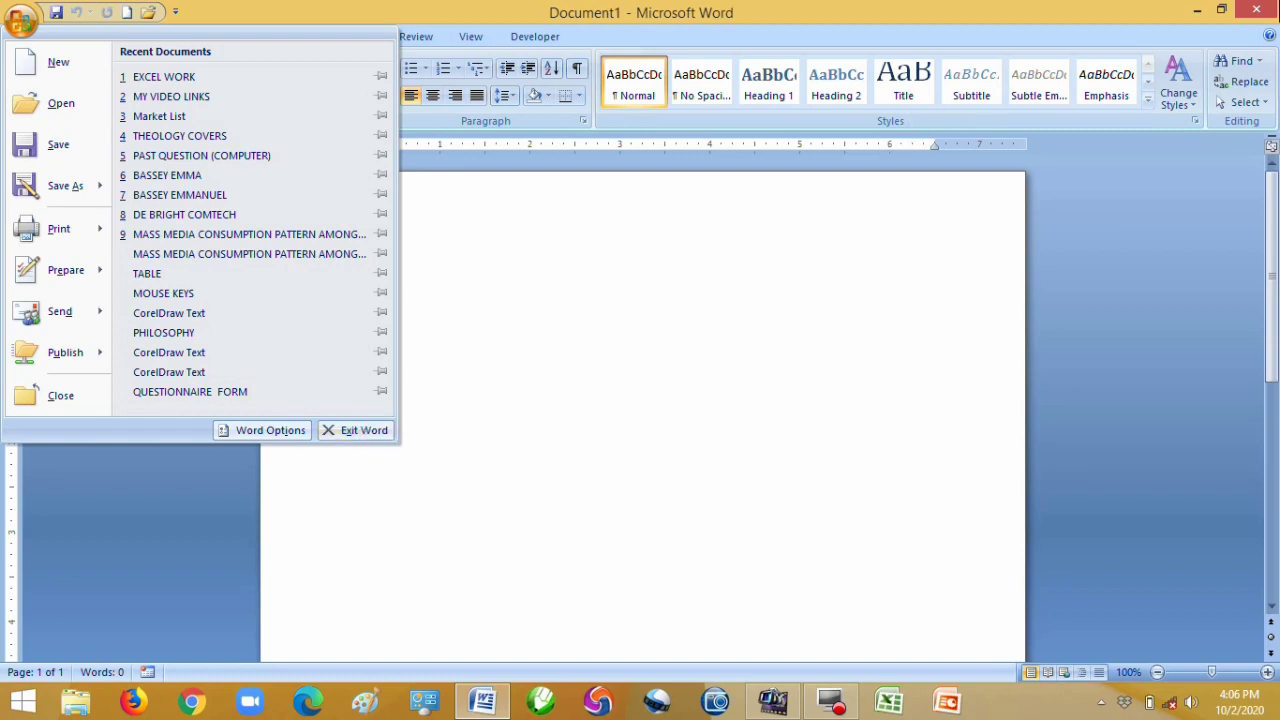
pyautogui.moveTo(1262, 12)
# Close the blank document, then open the New Document dialog from the Office menu.
pyautogui.click(52, 398)
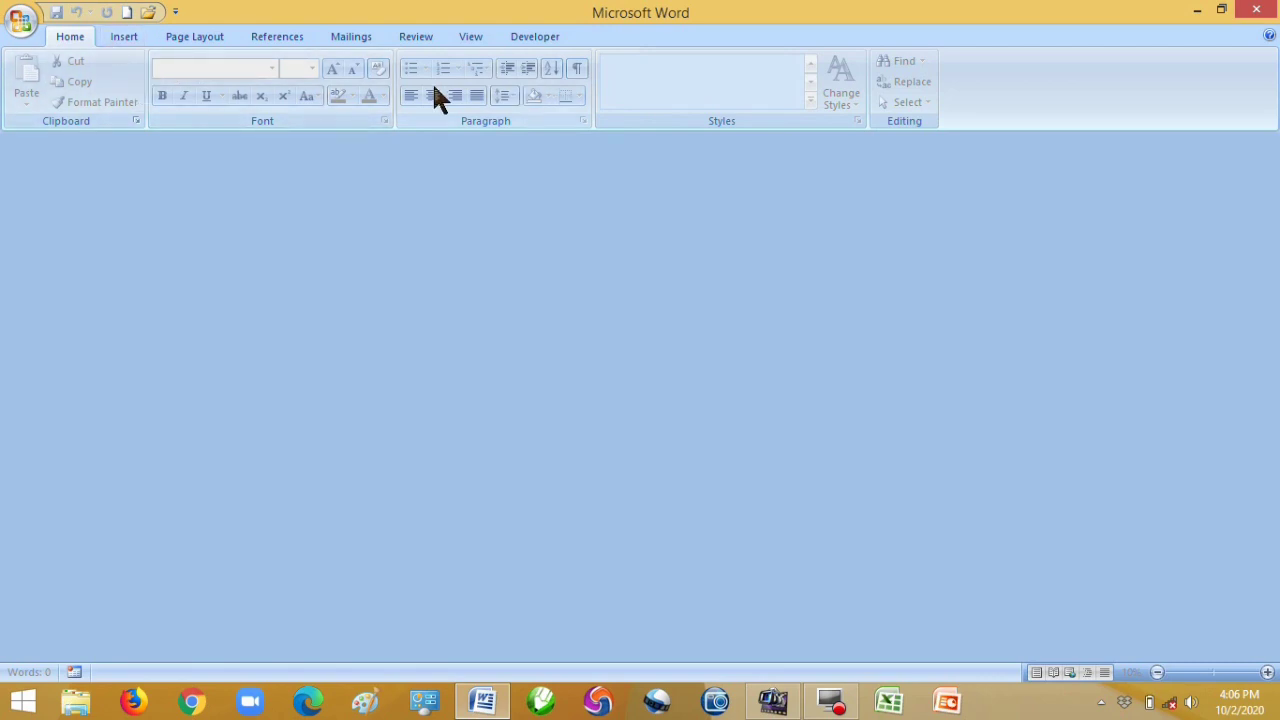
pyautogui.click(24, 36)
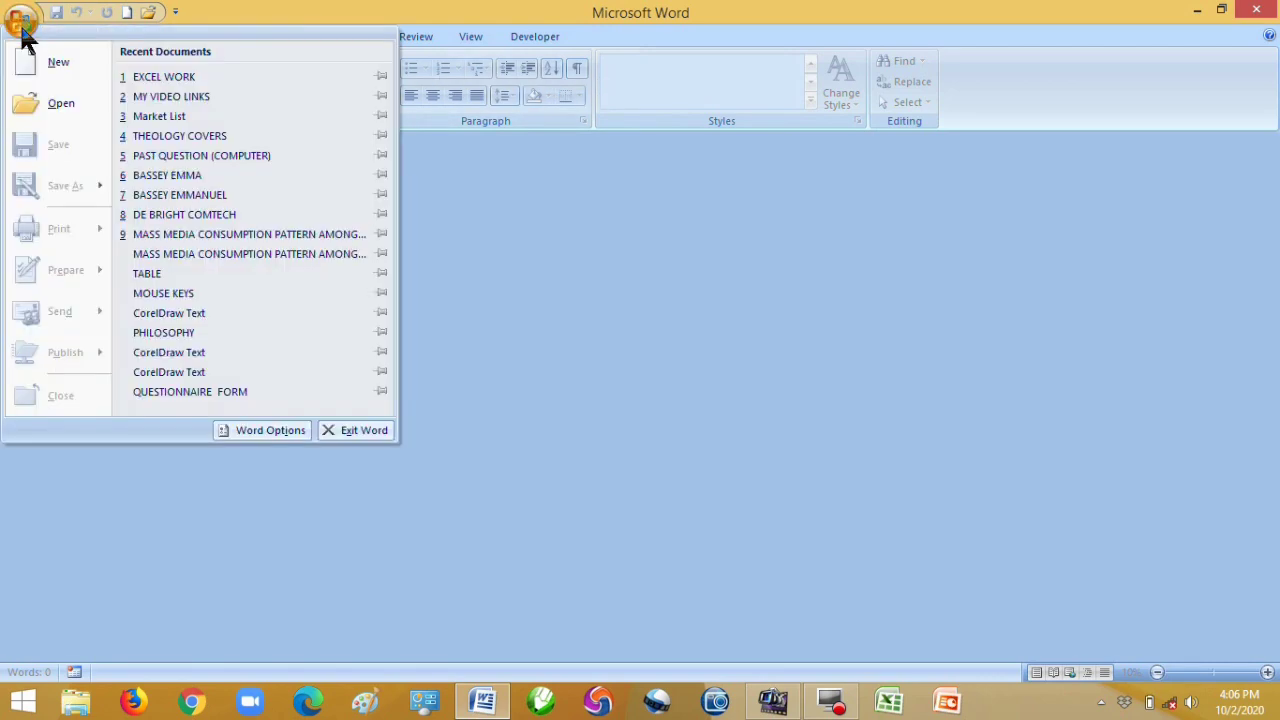
pyautogui.click(56, 62)
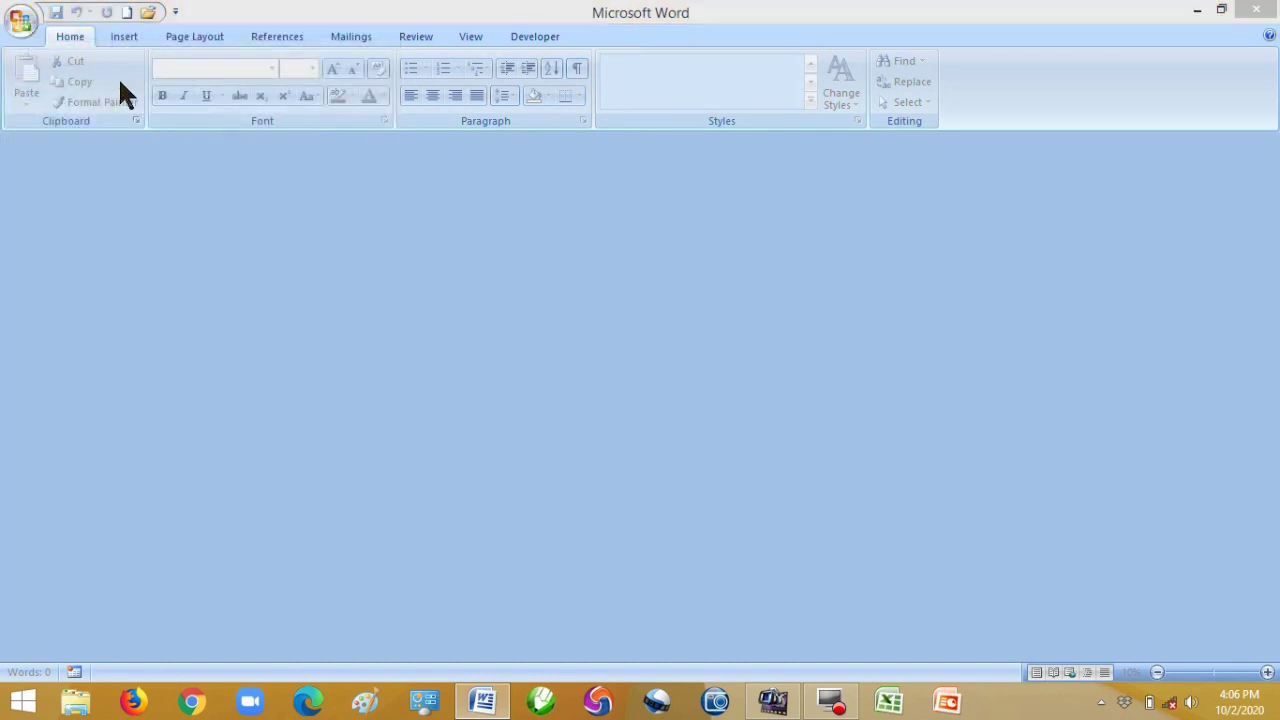
pyautogui.click(24, 24)
pyautogui.click(64, 53)
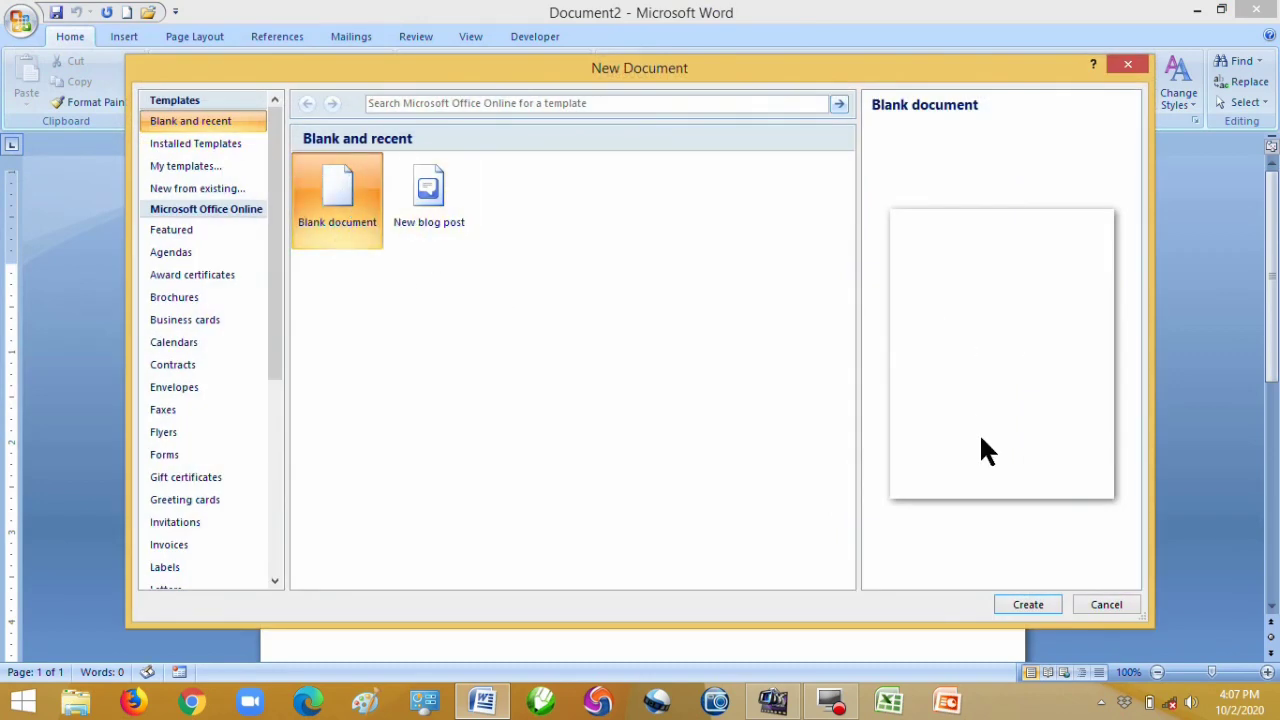
# Create blank Document3, restore it to a window and move it down-left.
pyautogui.click(1029, 606)
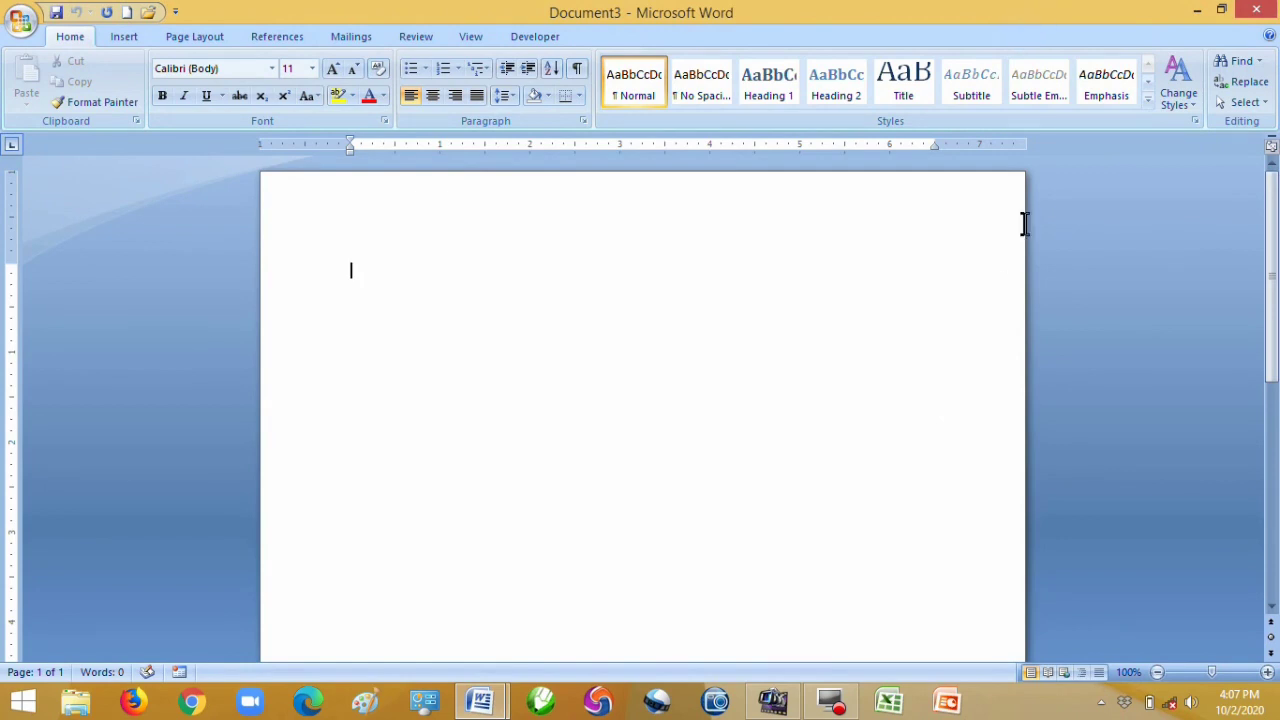
pyautogui.click(1221, 10)
pyautogui.moveTo(916, 100); pyautogui.dragTo(883, 196)
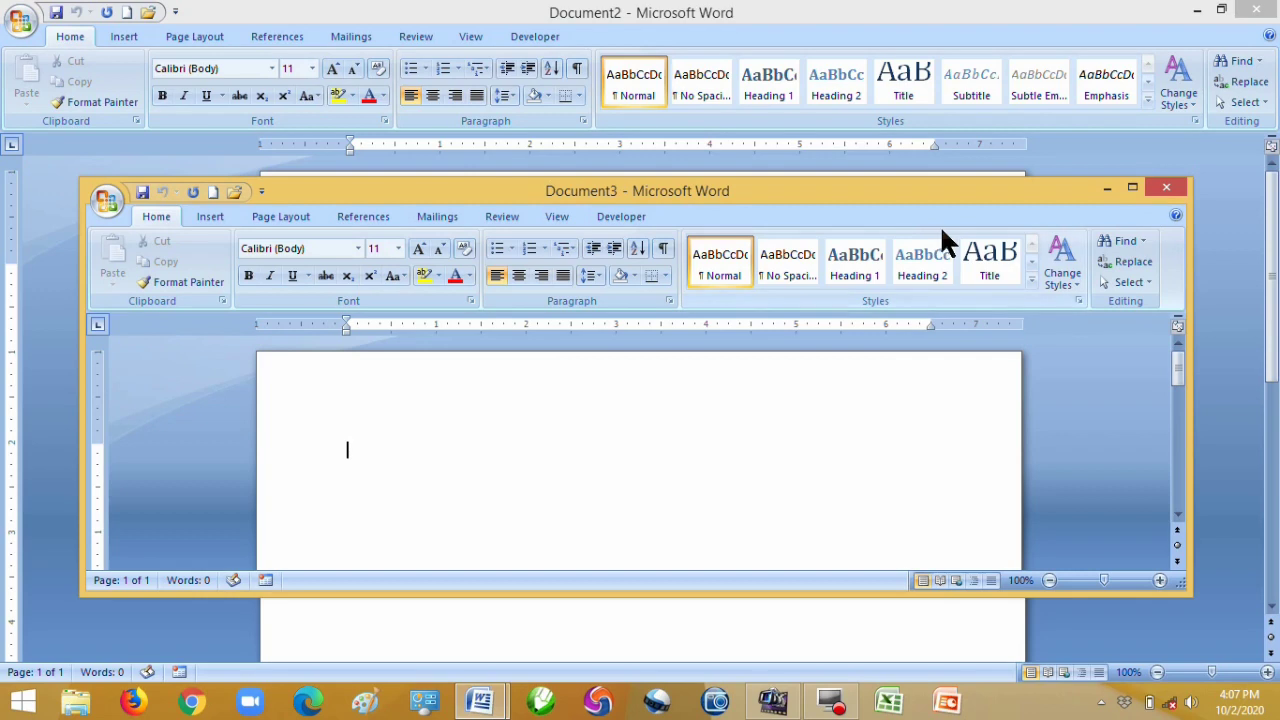
# Close Document3 and Document2, then relaunch Word from the taskbar.
pyautogui.click(1170, 190)
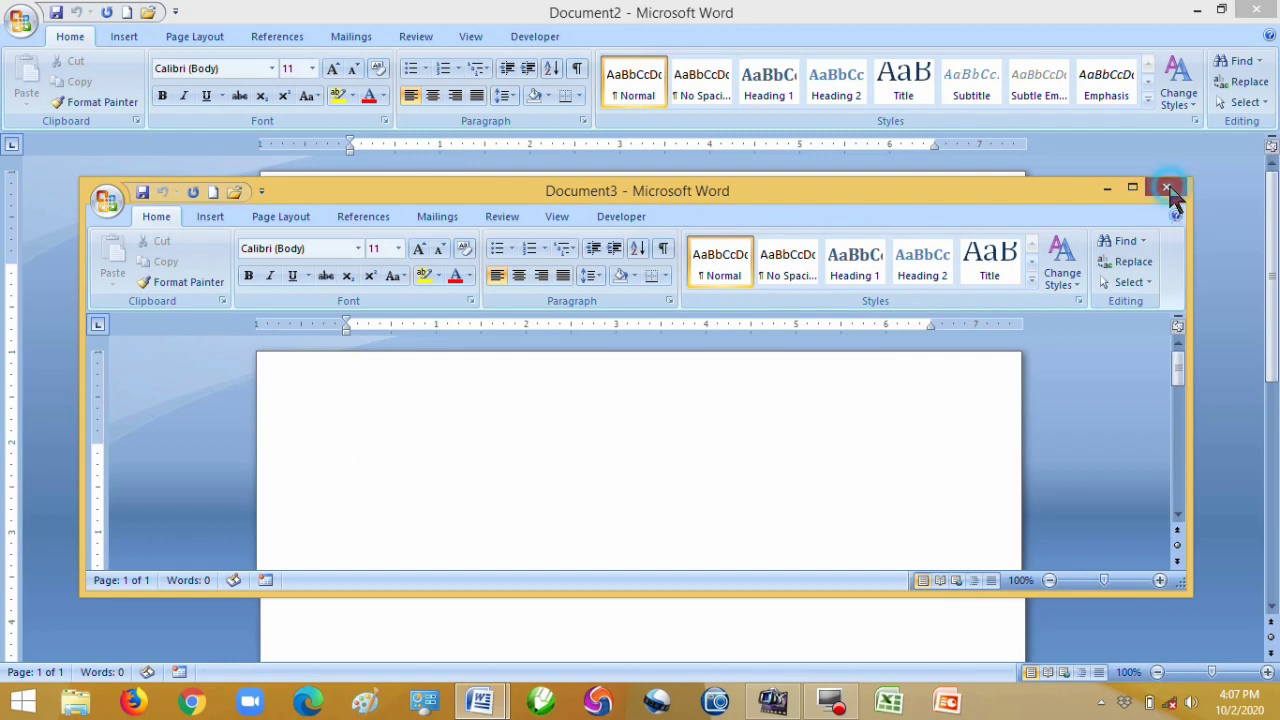
pyautogui.click(1258, 10)
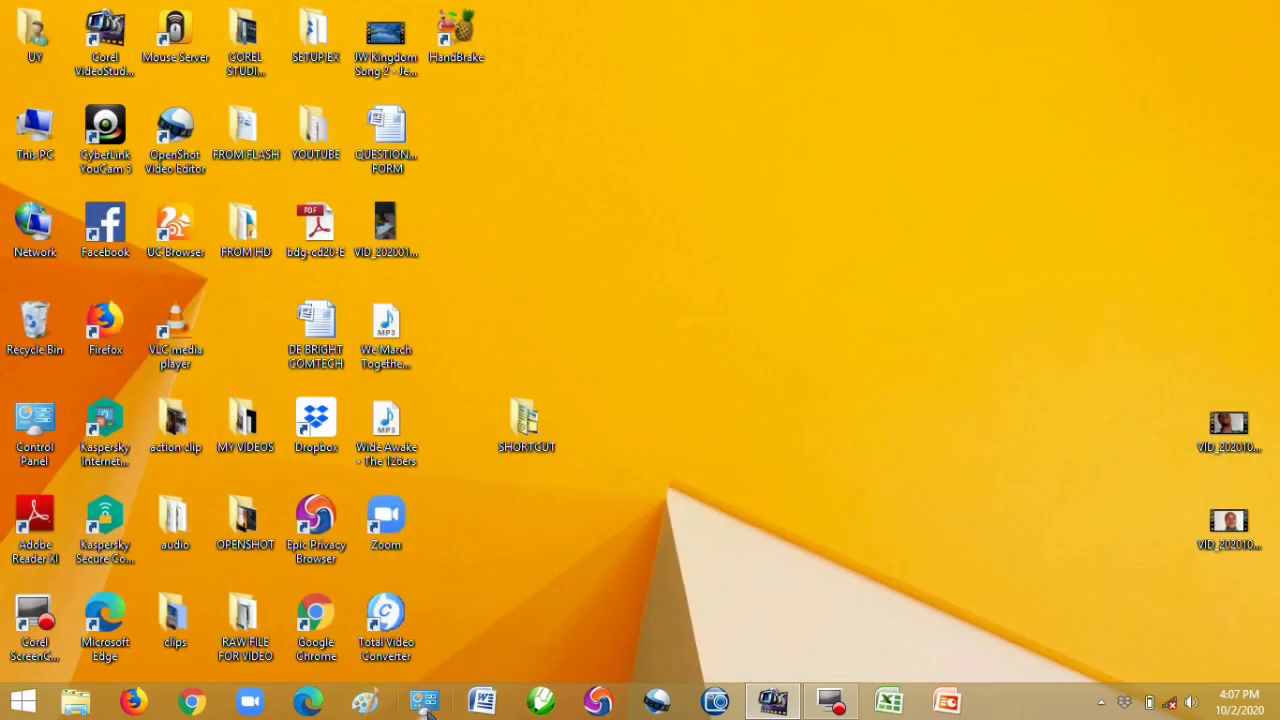
pyautogui.click(482, 701)
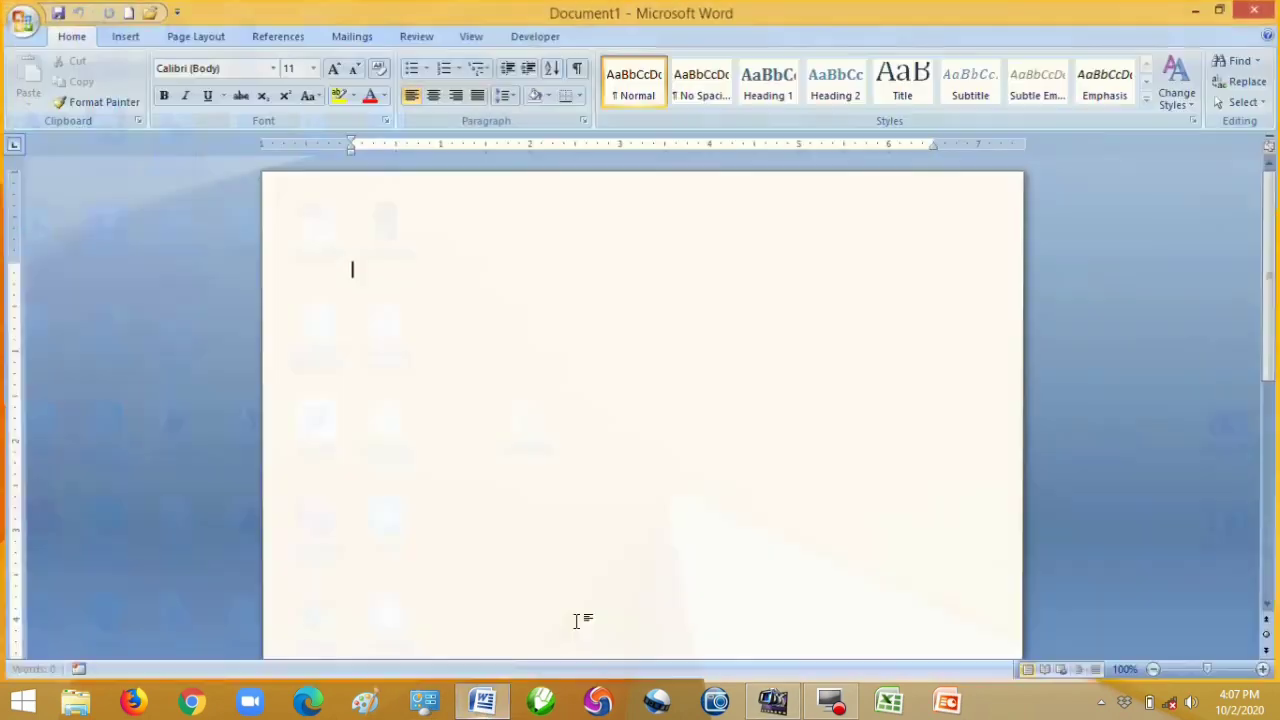
pyautogui.click(22, 22)
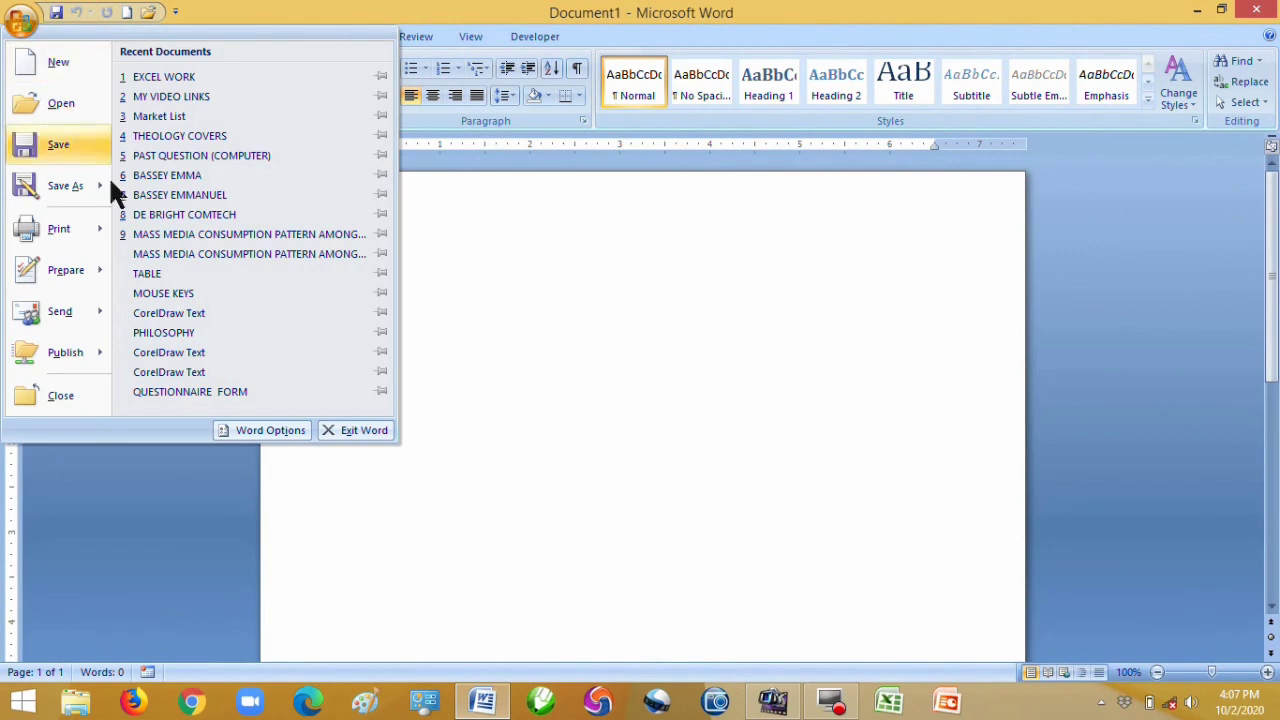
pyautogui.moveTo(50, 312)
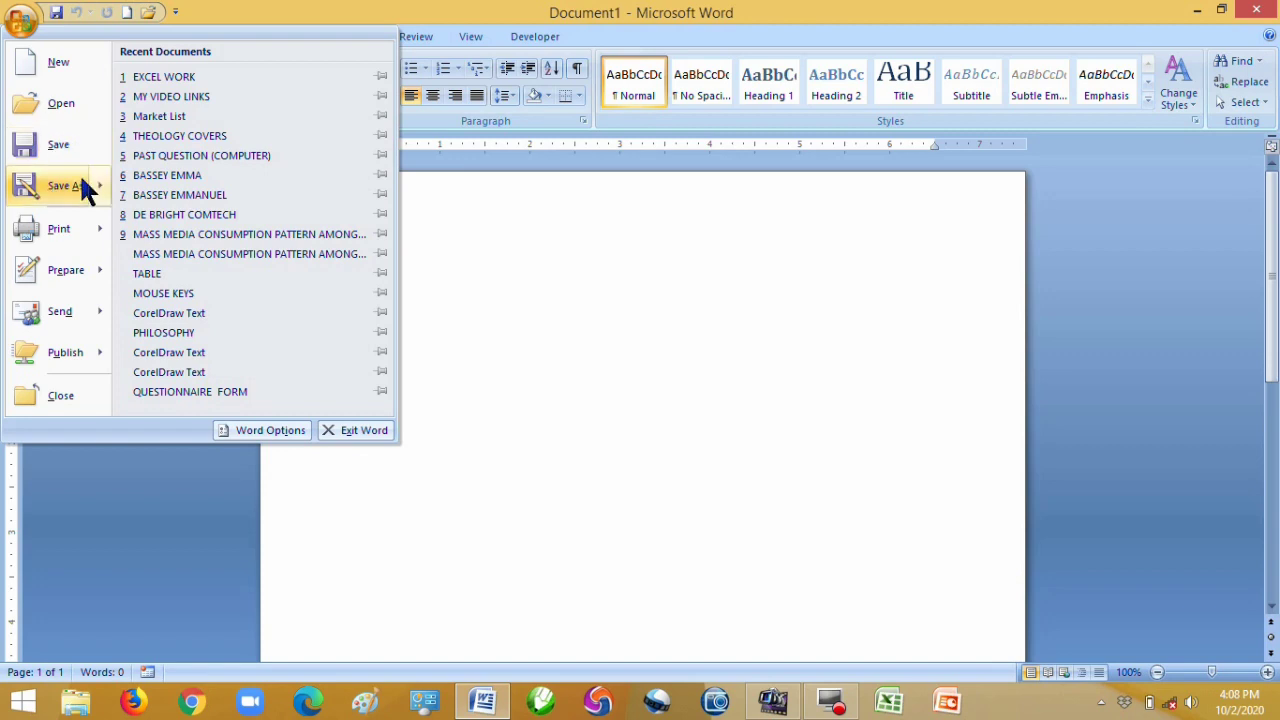
pyautogui.moveTo(92, 192)
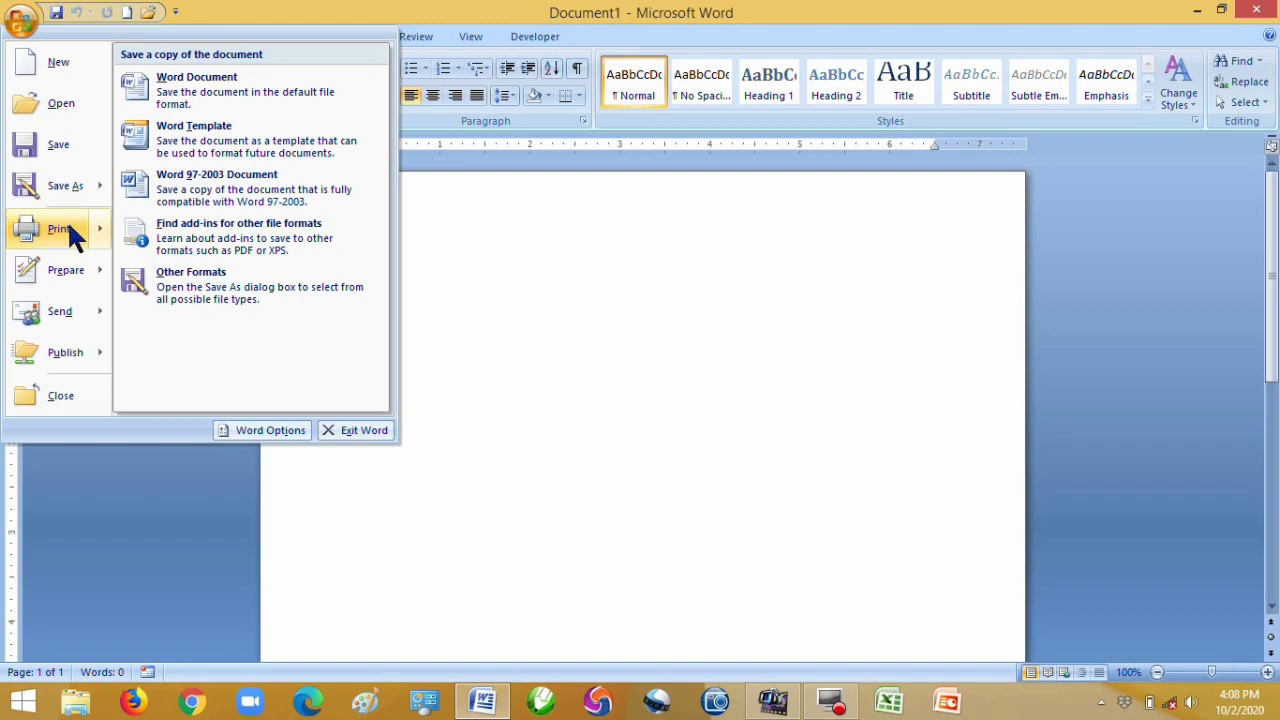
pyautogui.moveTo(67, 222)
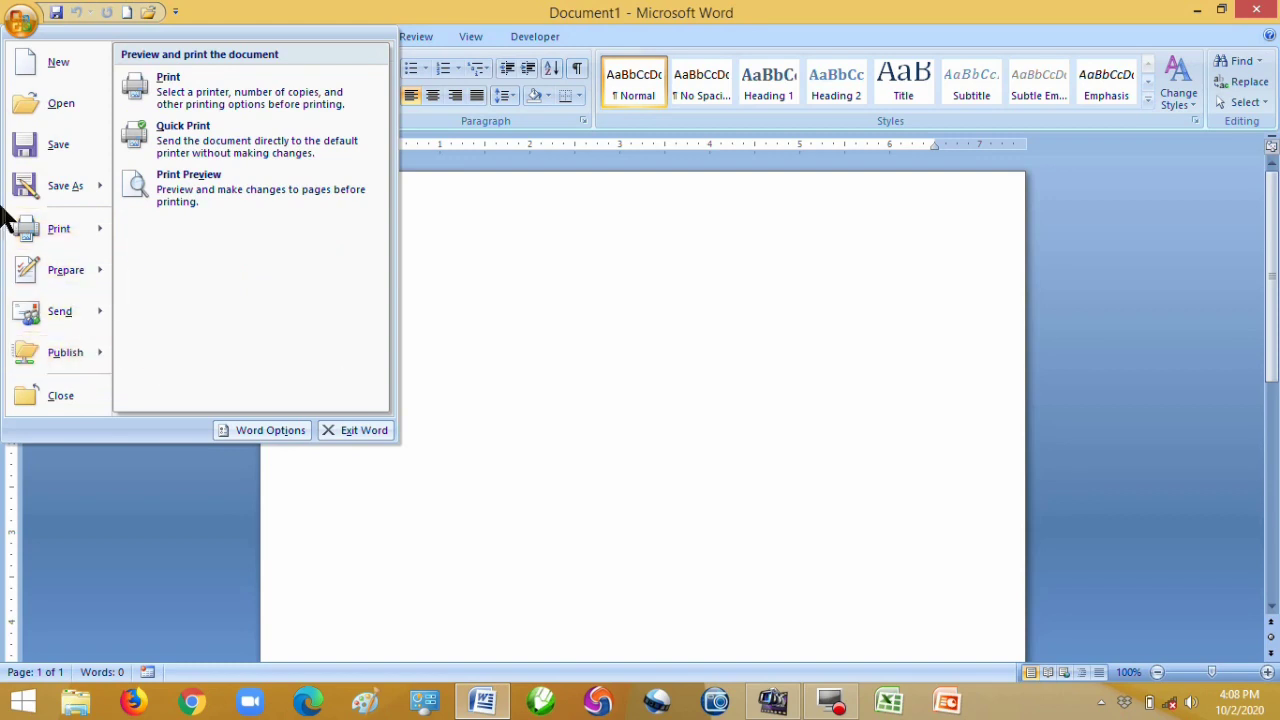
pyautogui.click(585, 268)
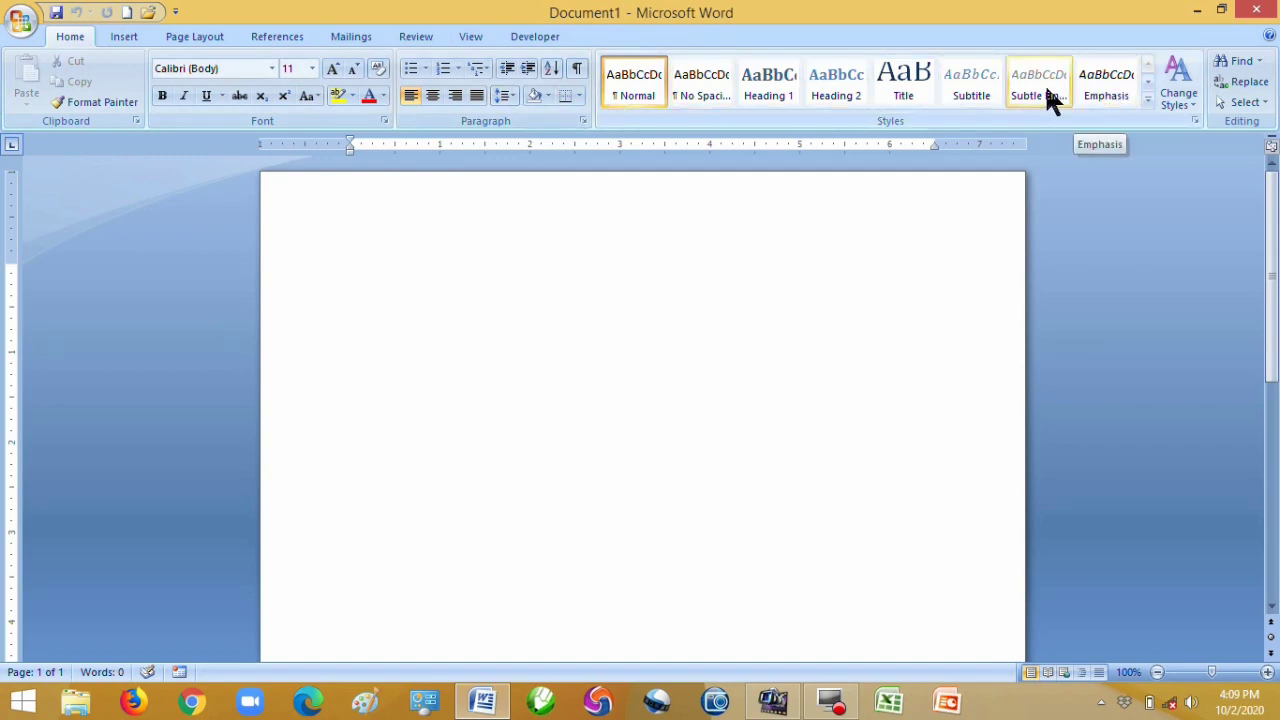
pyautogui.click(126, 34)
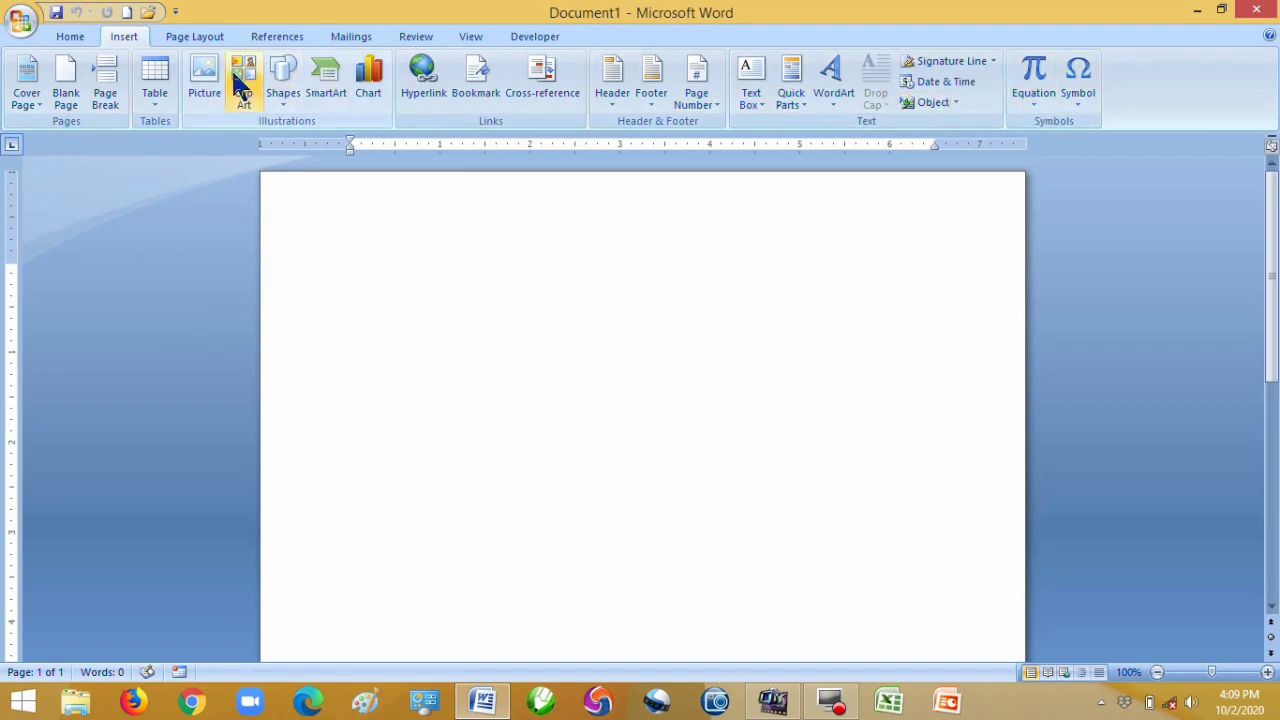
pyautogui.click(201, 40)
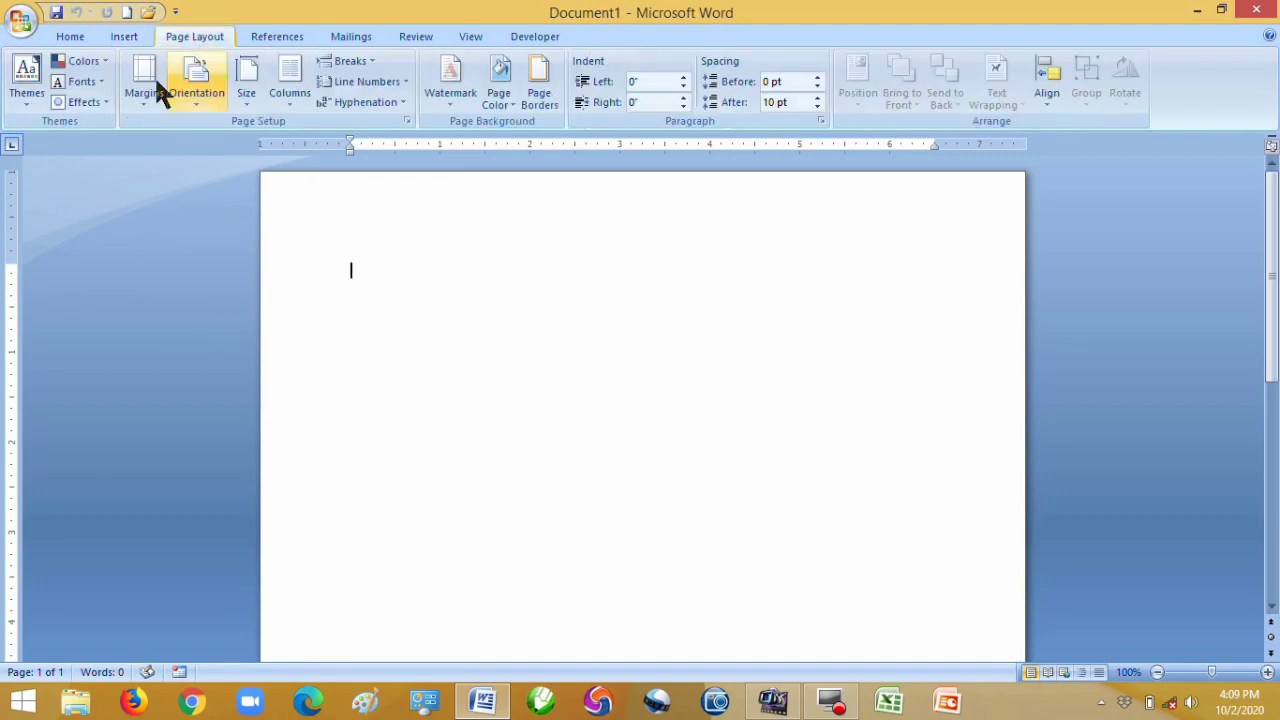
pyautogui.click(72, 37)
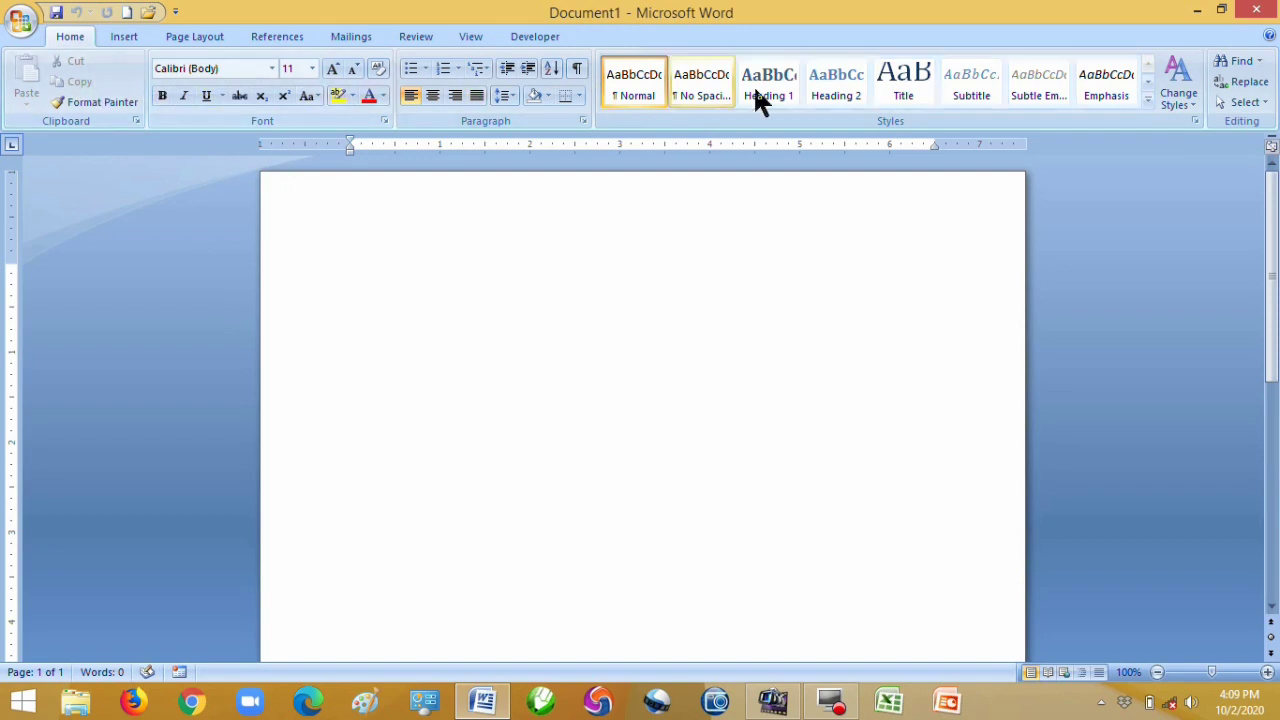
pyautogui.click(125, 38)
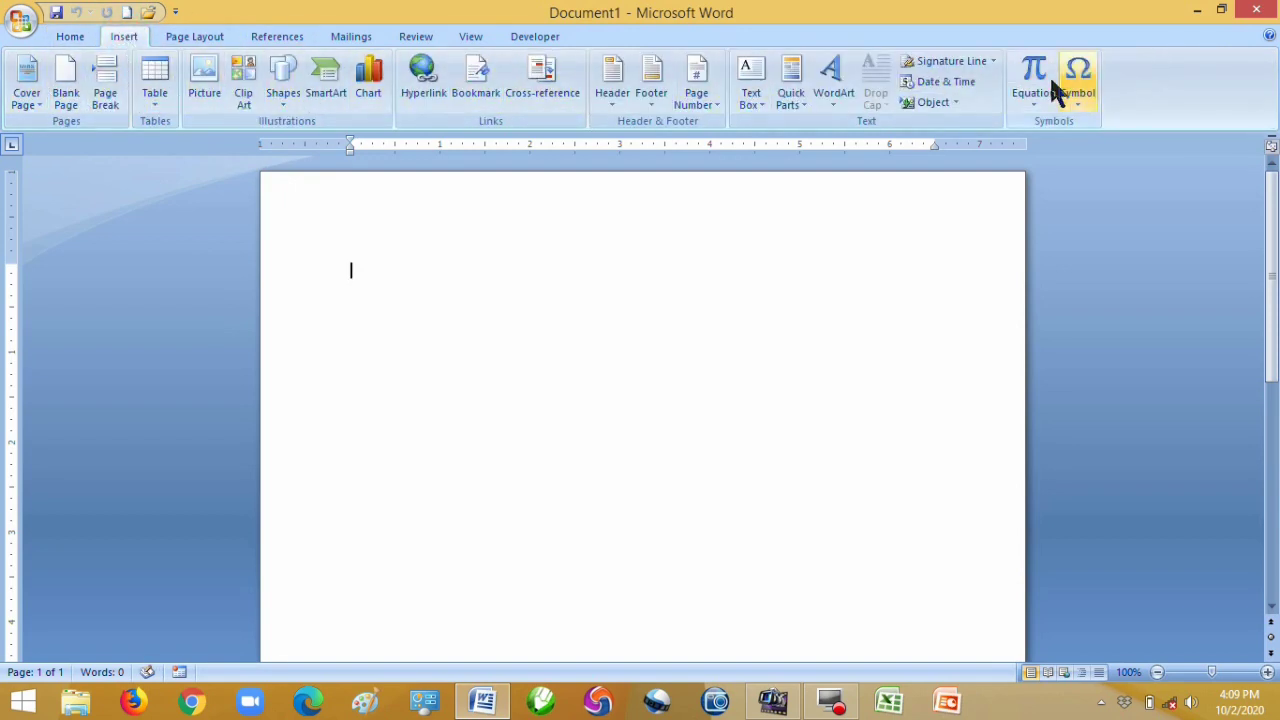
pyautogui.click(194, 38)
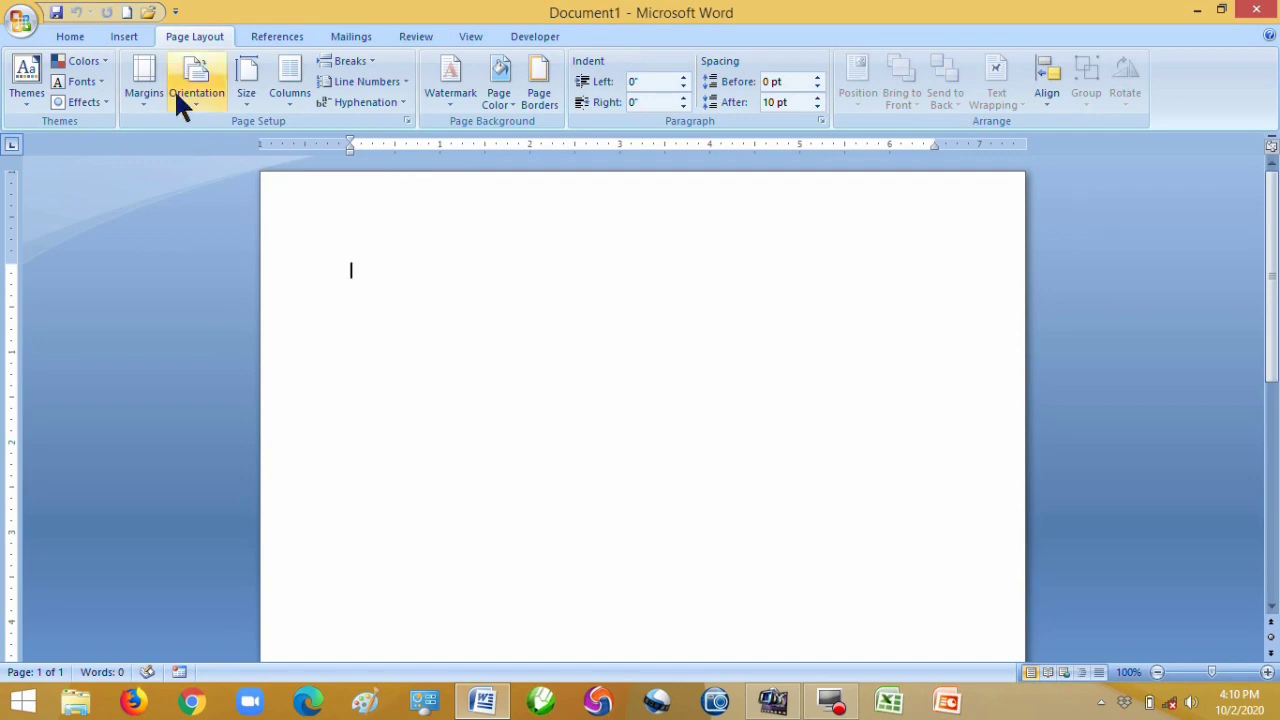
pyautogui.click(70, 37)
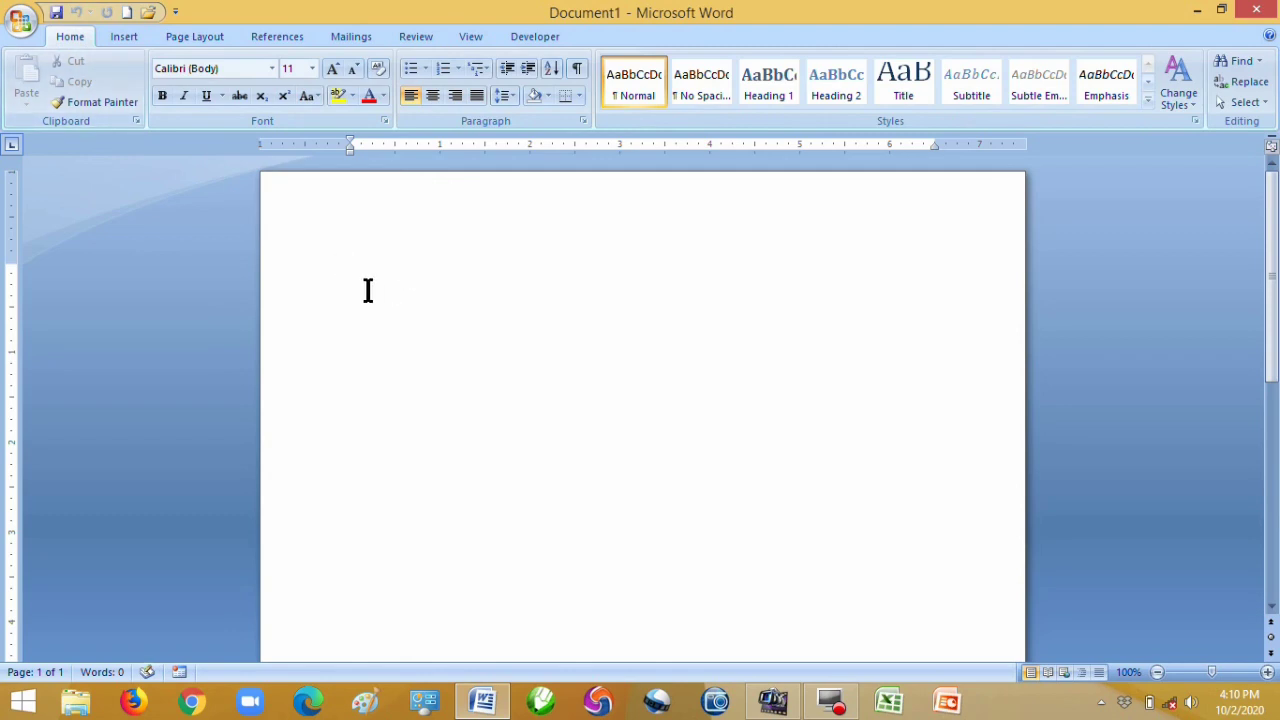
# Type the test line 'ffgff', select it from the margin and copy it.
pyautogui.write('ffgff')
pyautogui.click(311, 280)
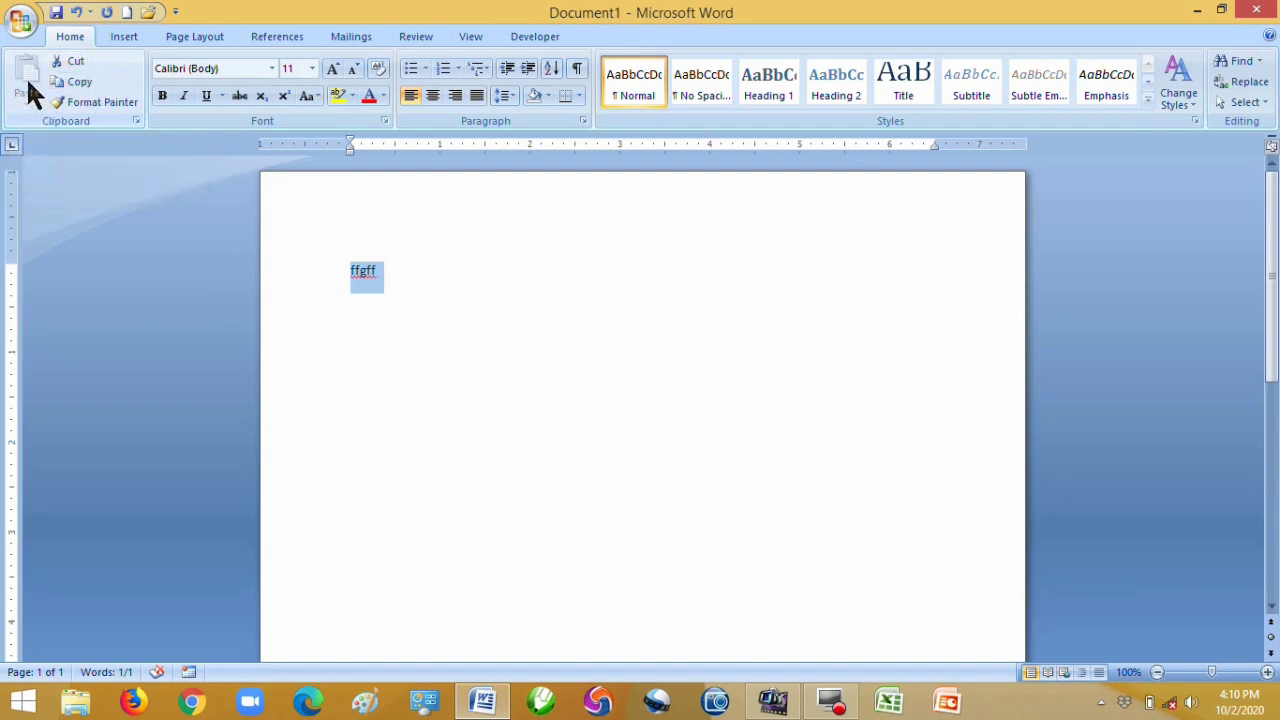
pyautogui.click(57, 84)
# Look at the Page Layout and References tabs, then delete the test line.
pyautogui.click(192, 40)
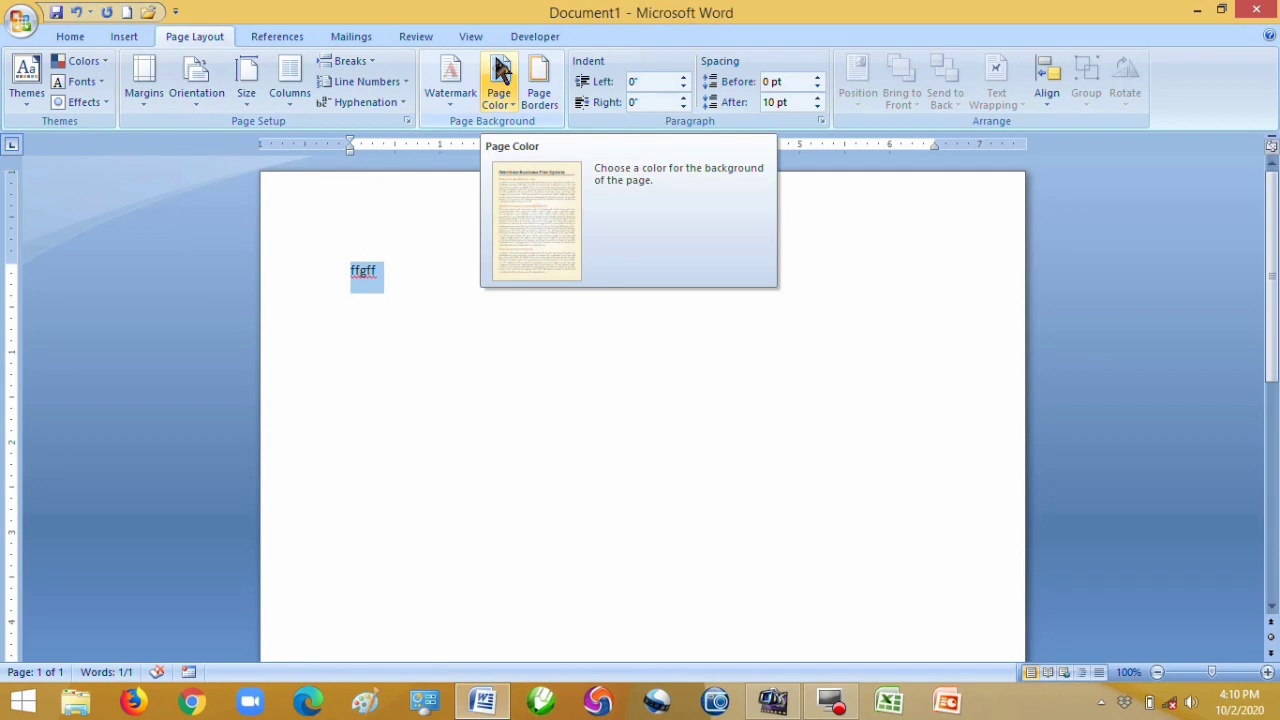
pyautogui.click(275, 40)
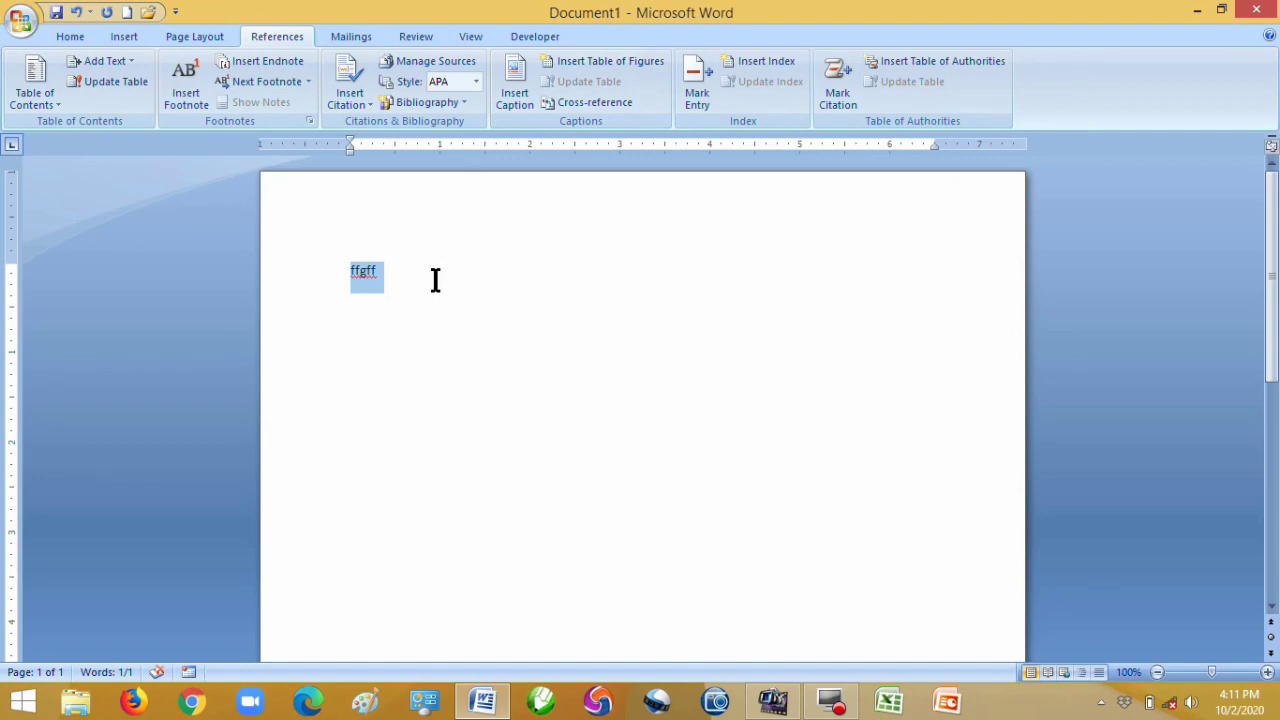
pyautogui.press('Delete')
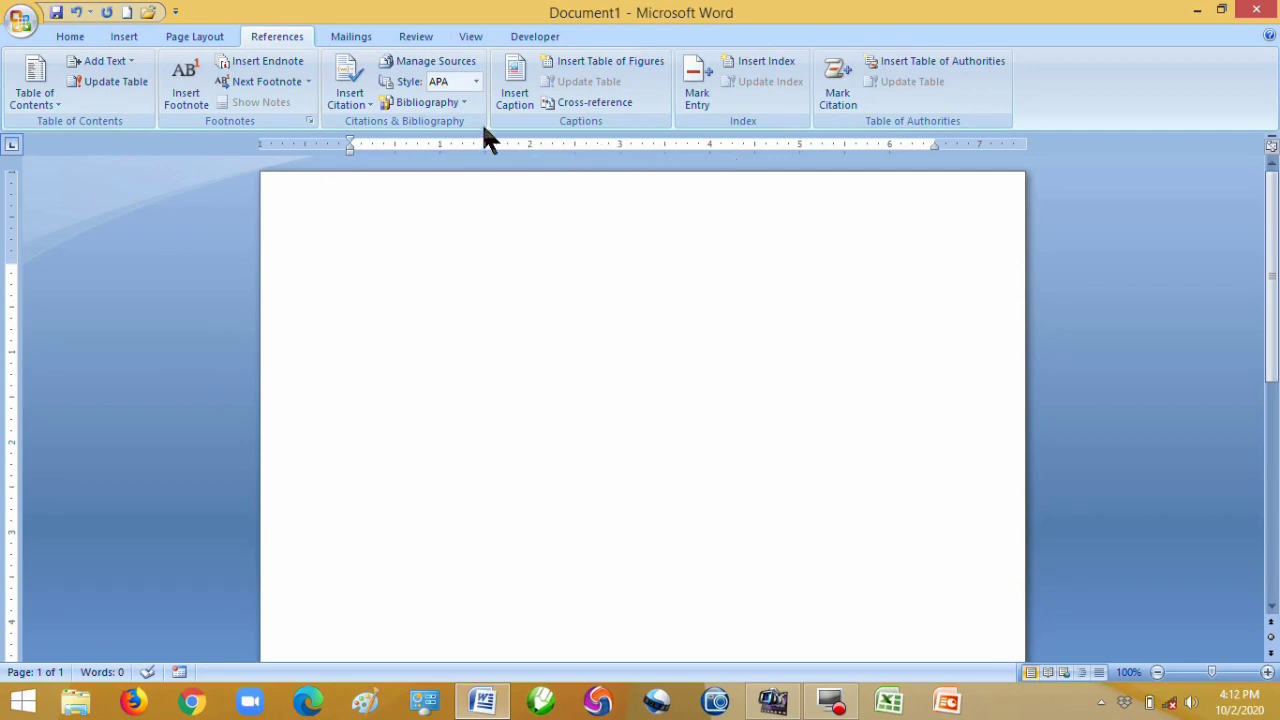
# On the View tab, hide the rulers and then show them again.
pyautogui.click(472, 38)
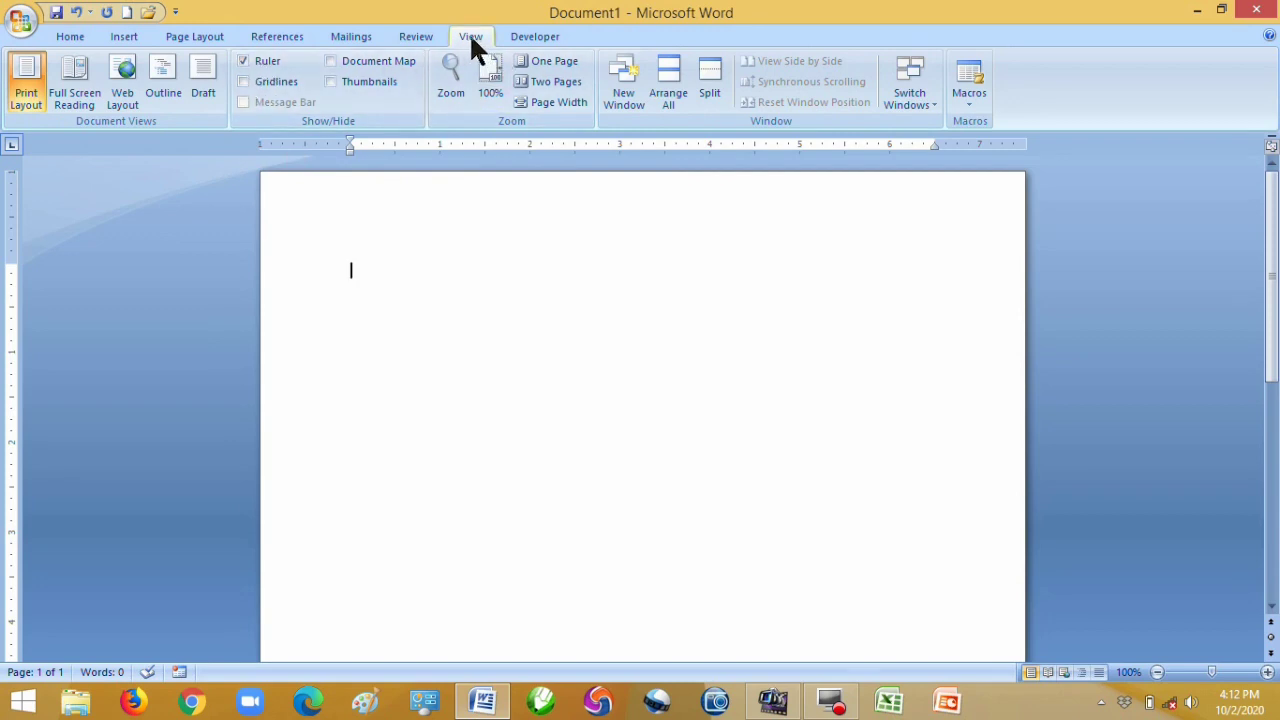
pyautogui.click(242, 56)
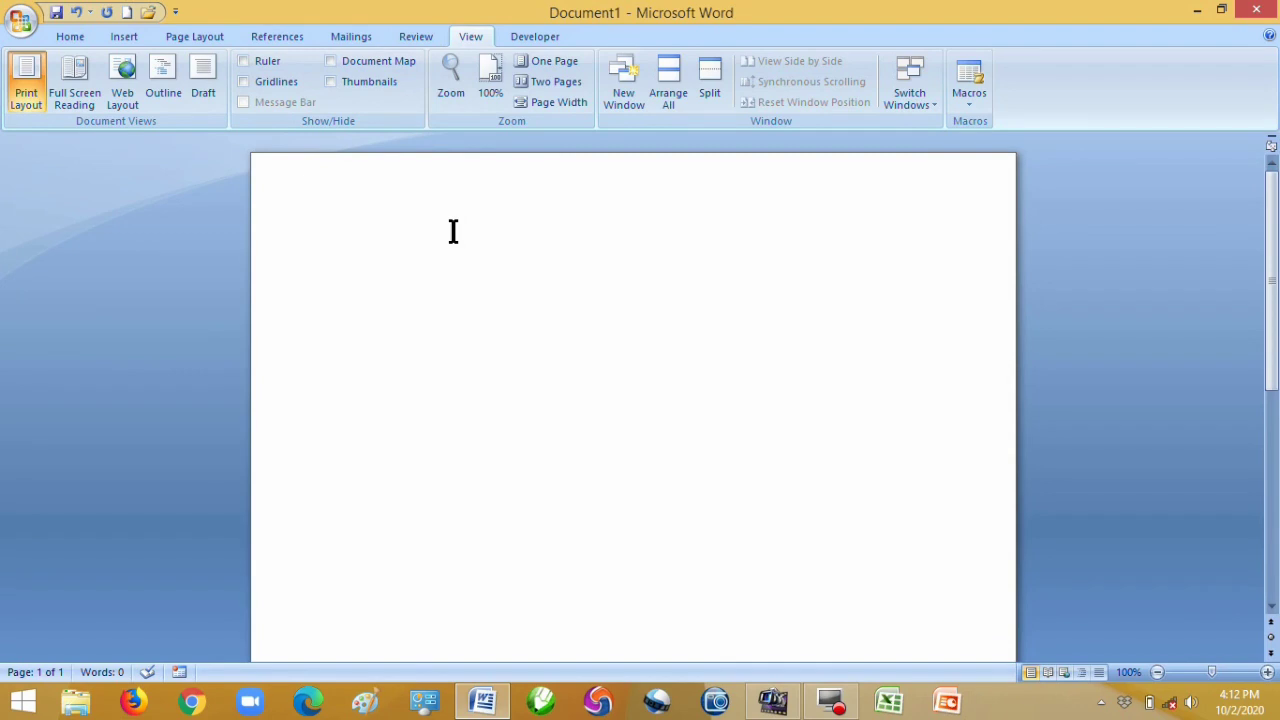
pyautogui.click(244, 60)
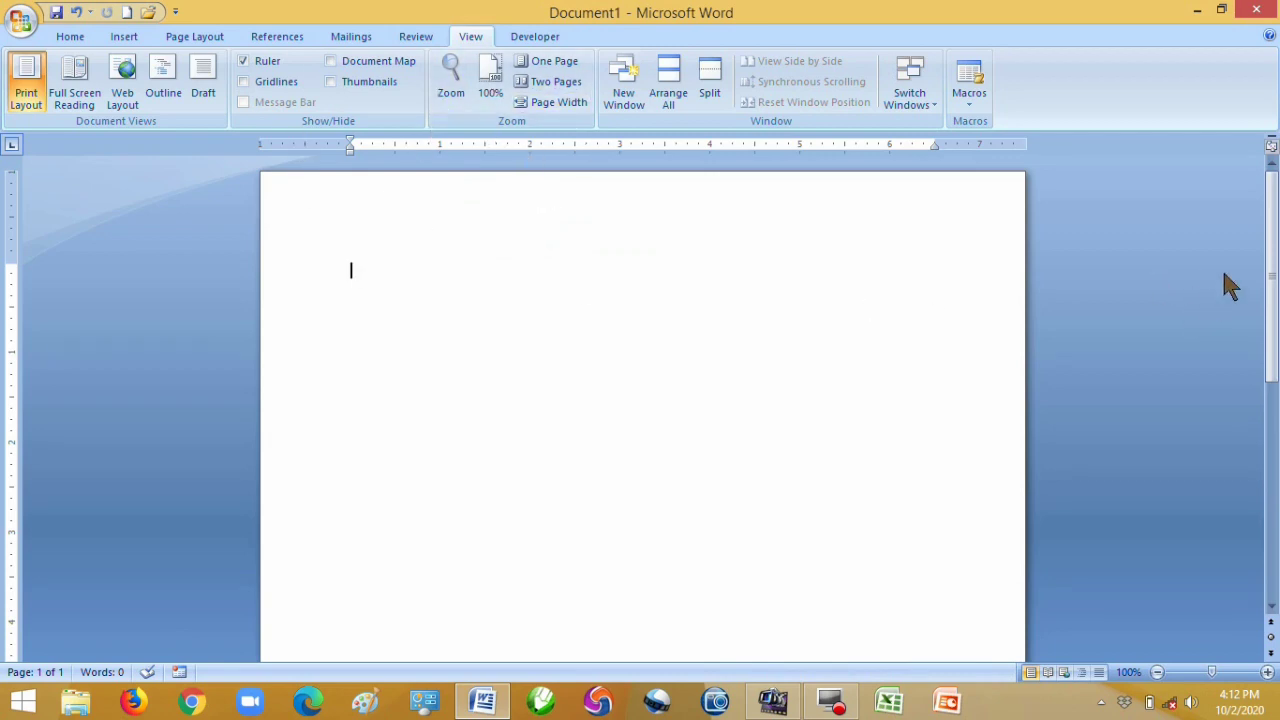
# Scroll the page and drag the zoom slider to enlarge it, then pan horizontally.
pyautogui.click(1271, 247)
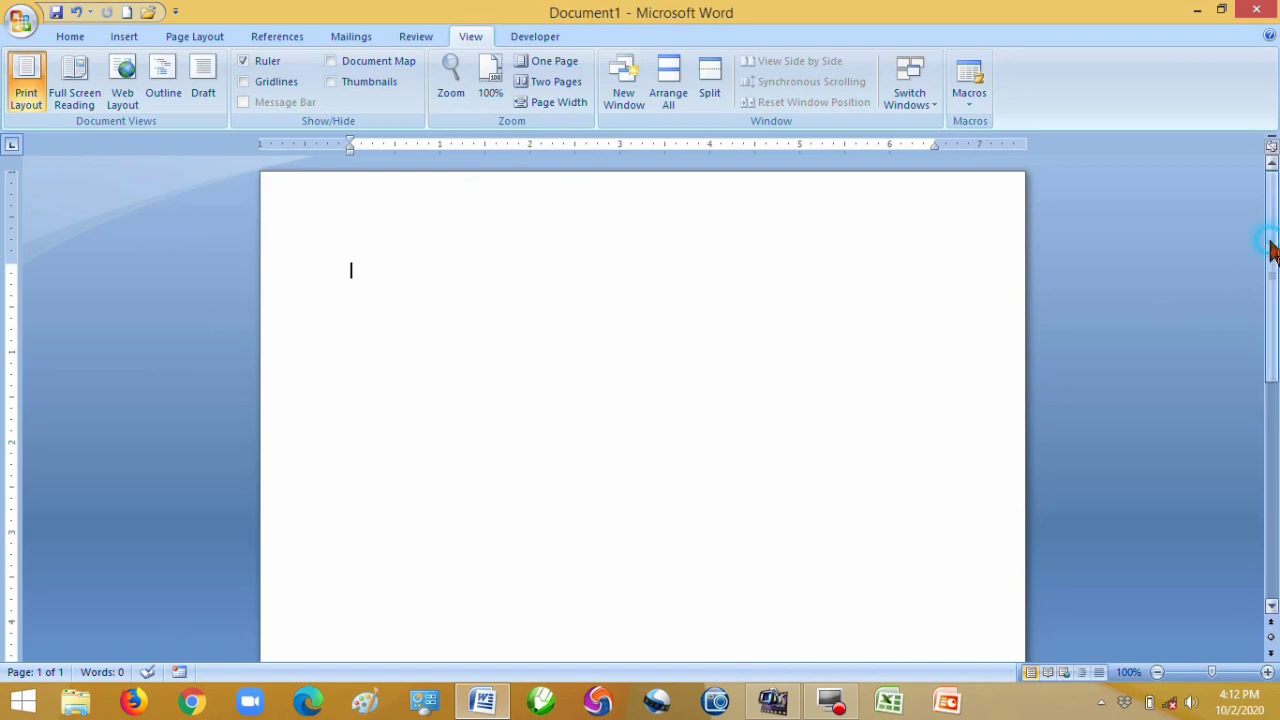
pyautogui.moveTo(1271, 247); pyautogui.dragTo(1274, 287)
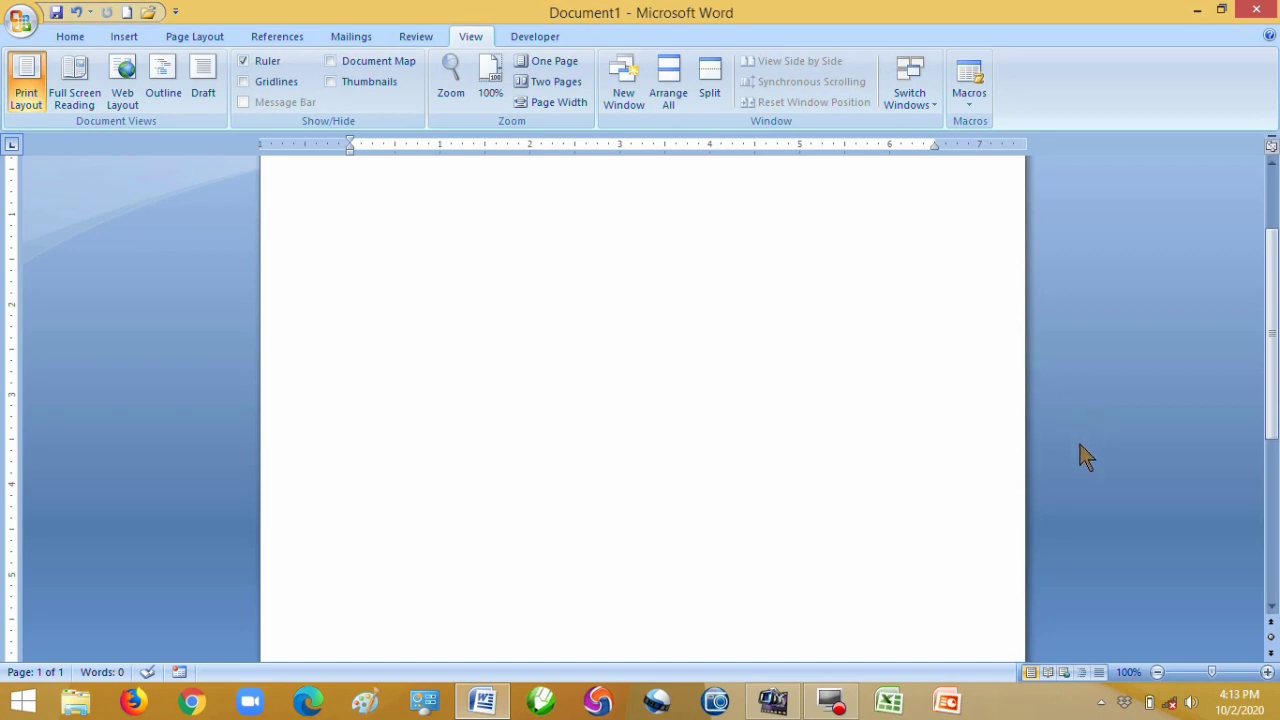
pyautogui.click(1213, 672)
pyautogui.moveTo(1213, 672)
pyautogui.mouseDown()
pyautogui.moveTo(1240, 676)
pyautogui.moveTo(1213, 674)
pyautogui.mouseUp()
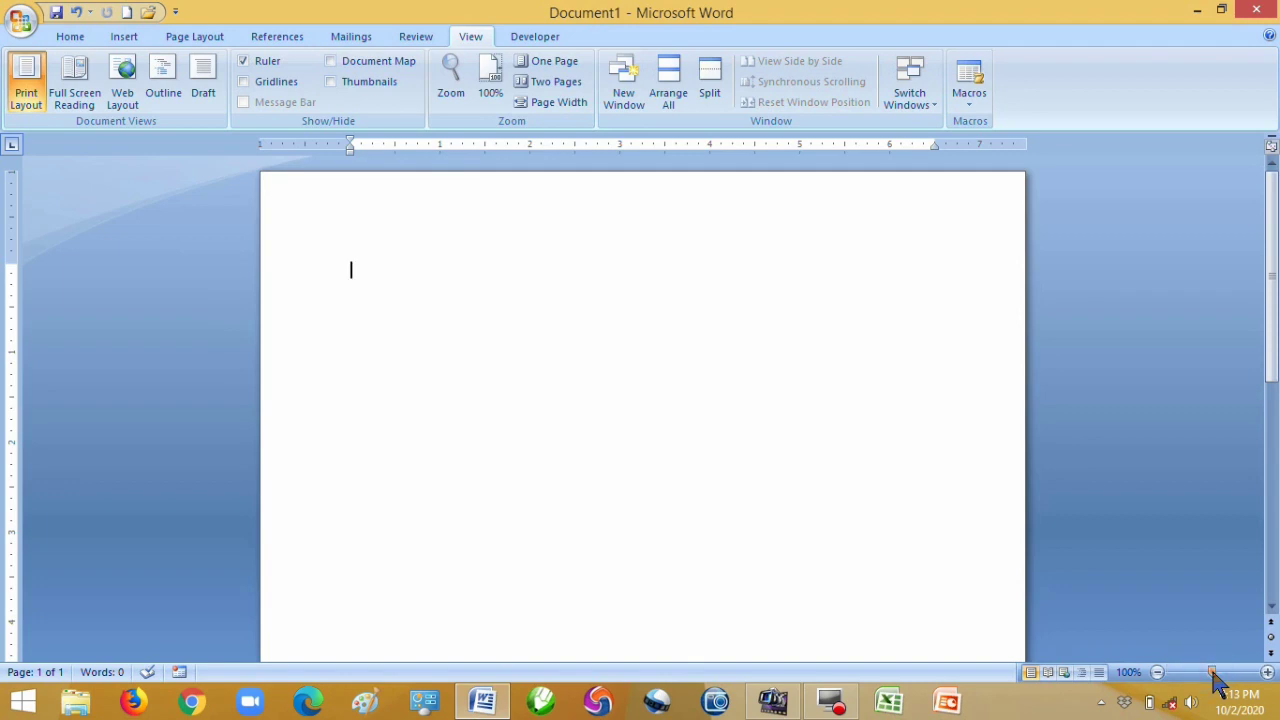
pyautogui.moveTo(1212, 672); pyautogui.dragTo(1229, 673)
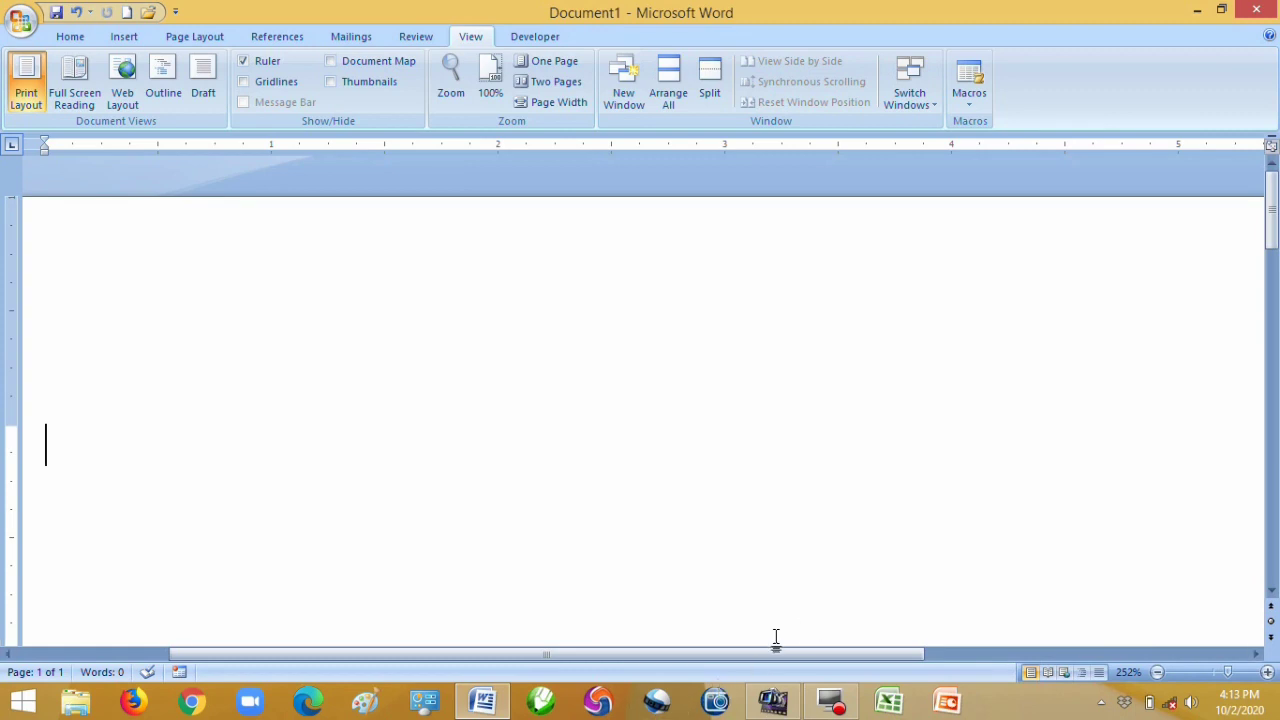
pyautogui.moveTo(720, 655); pyautogui.dragTo(605, 652)
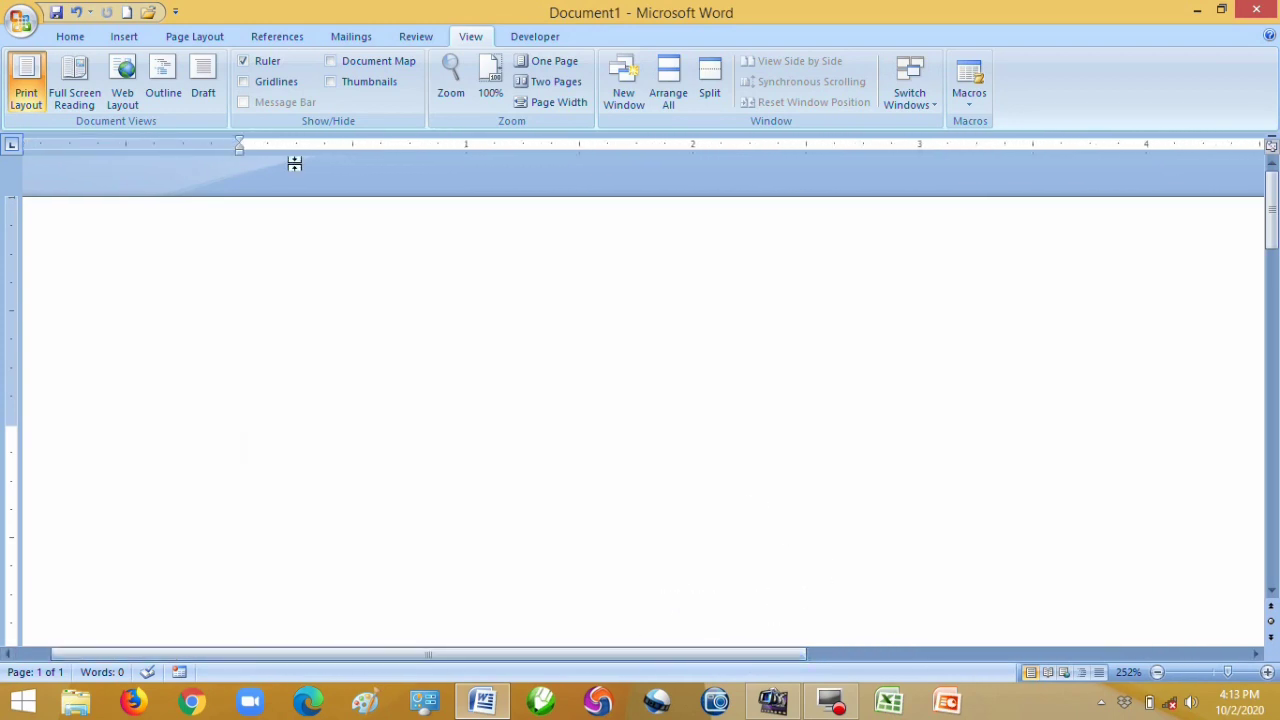
# Open DE BRIGHT COMTECH from the Office Button's Recent Documents list.
pyautogui.click(22, 20)
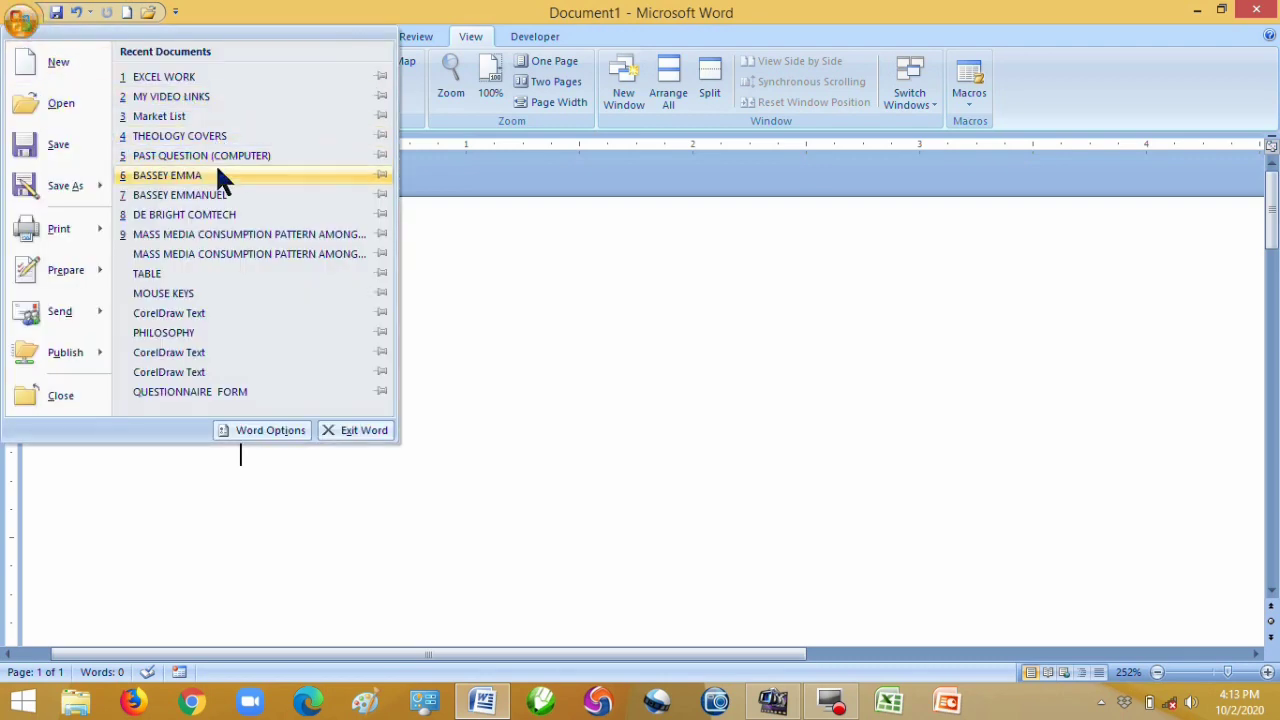
pyautogui.click(235, 212)
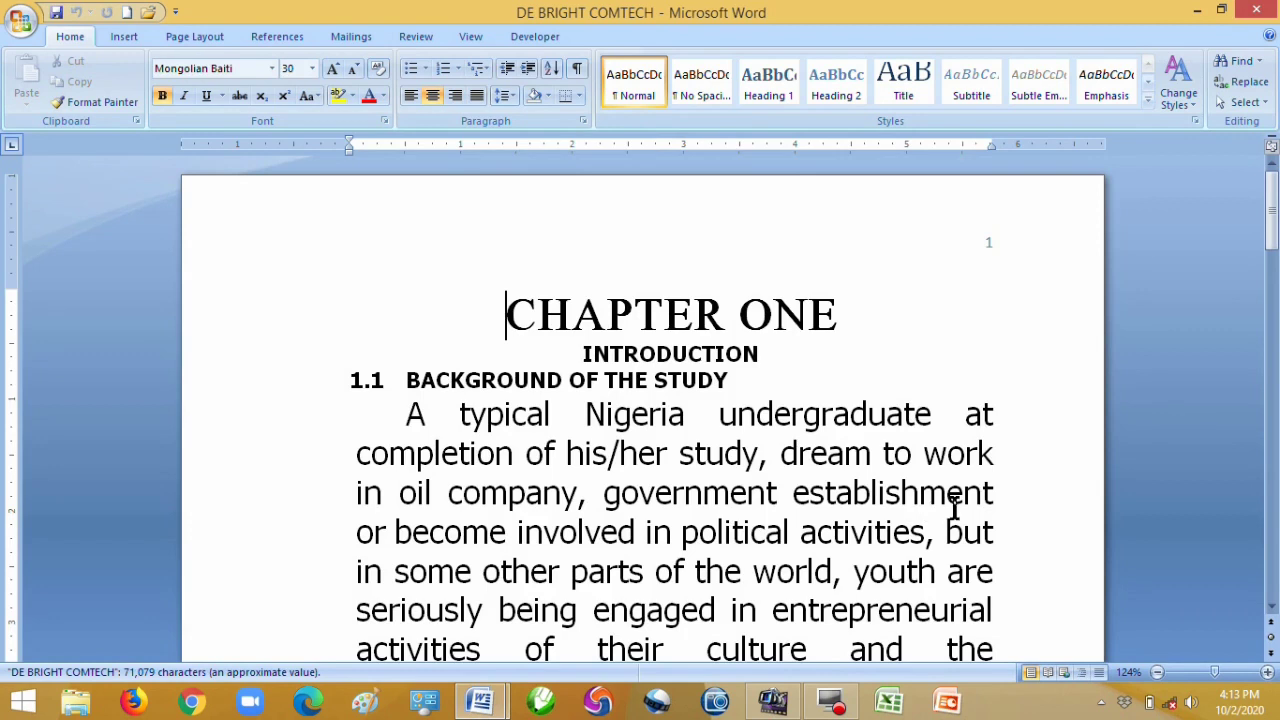
# Zoom the report to about 220% and scroll down and back up the first page.
pyautogui.moveTo(1215, 672)
pyautogui.mouseDown()
pyautogui.moveTo(1247, 676)
pyautogui.moveTo(1222, 674)
pyautogui.mouseUp()
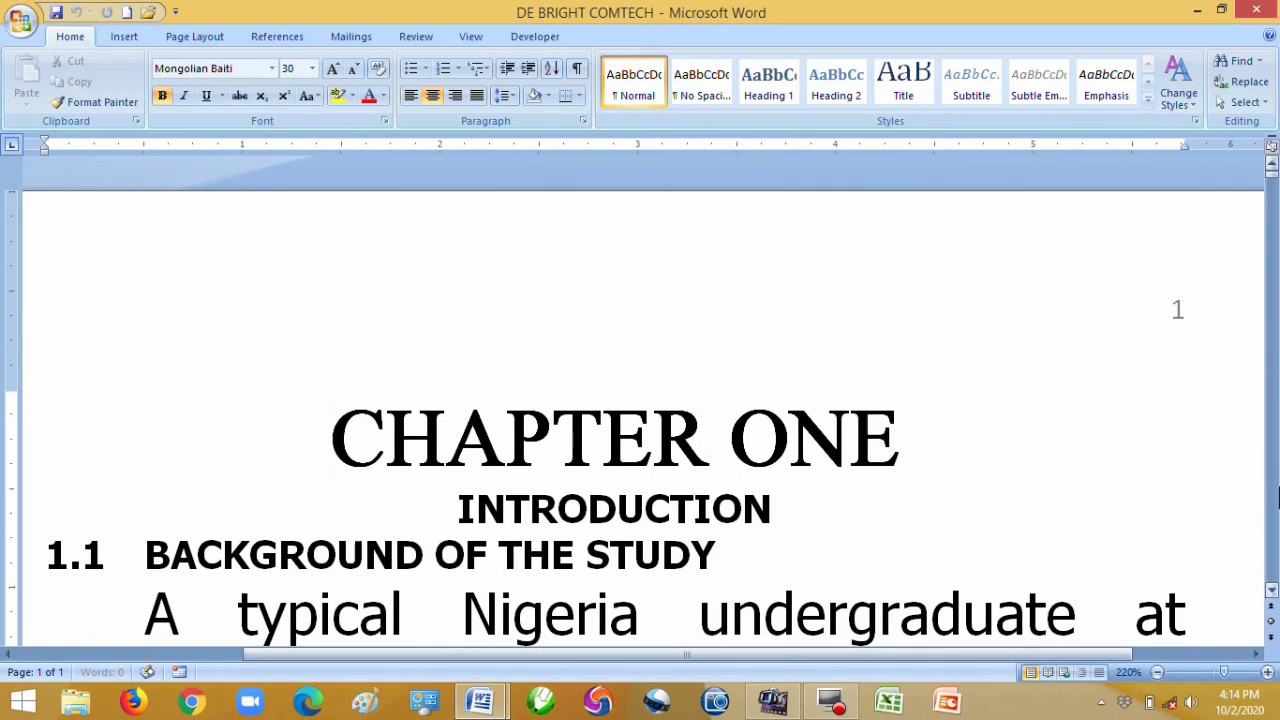
pyautogui.click(1273, 590)
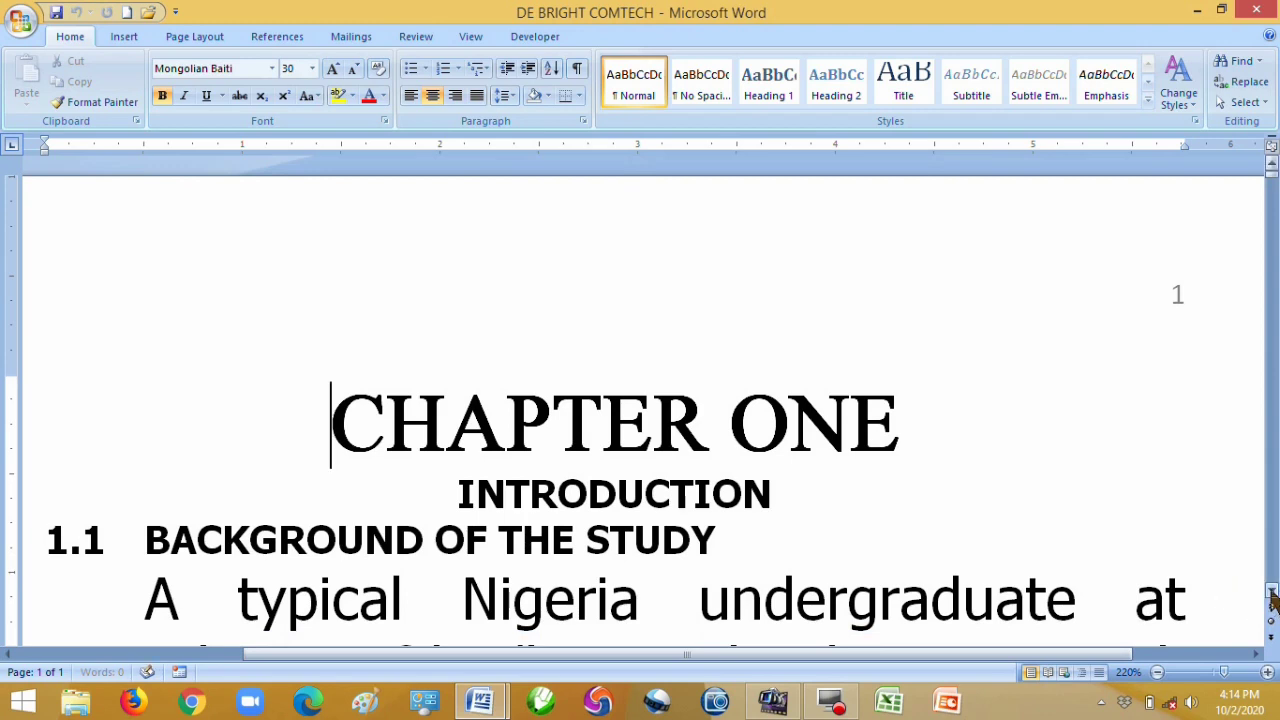
pyautogui.click(1273, 595)
pyautogui.moveTo(1273, 594); pyautogui.dragTo(1273, 597)
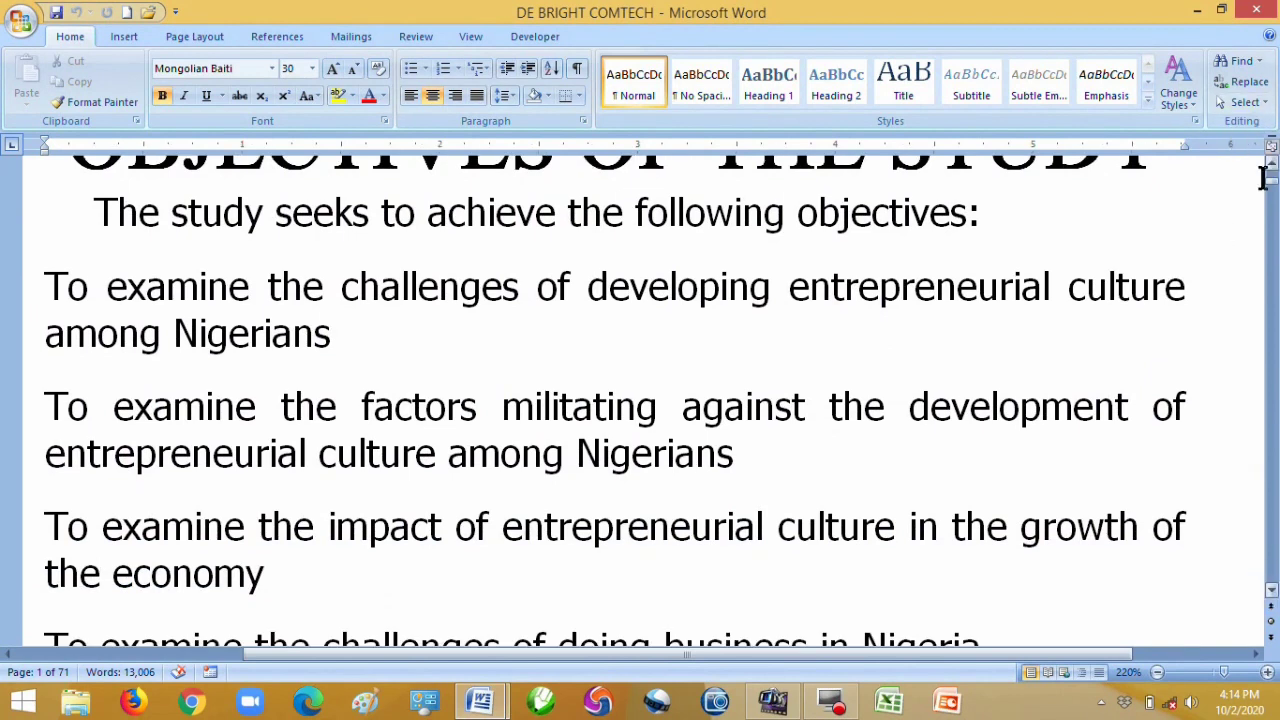
pyautogui.click(1272, 165)
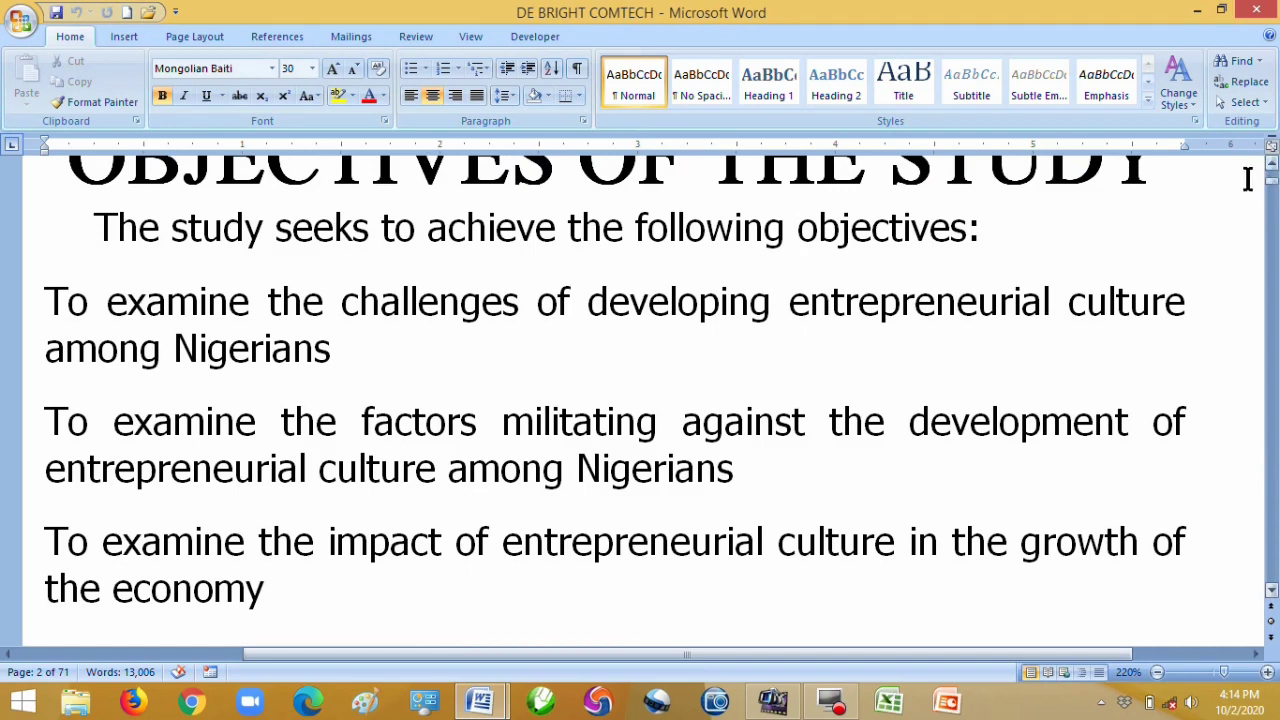
pyautogui.moveTo(1271, 166); pyautogui.dragTo(1274, 173)
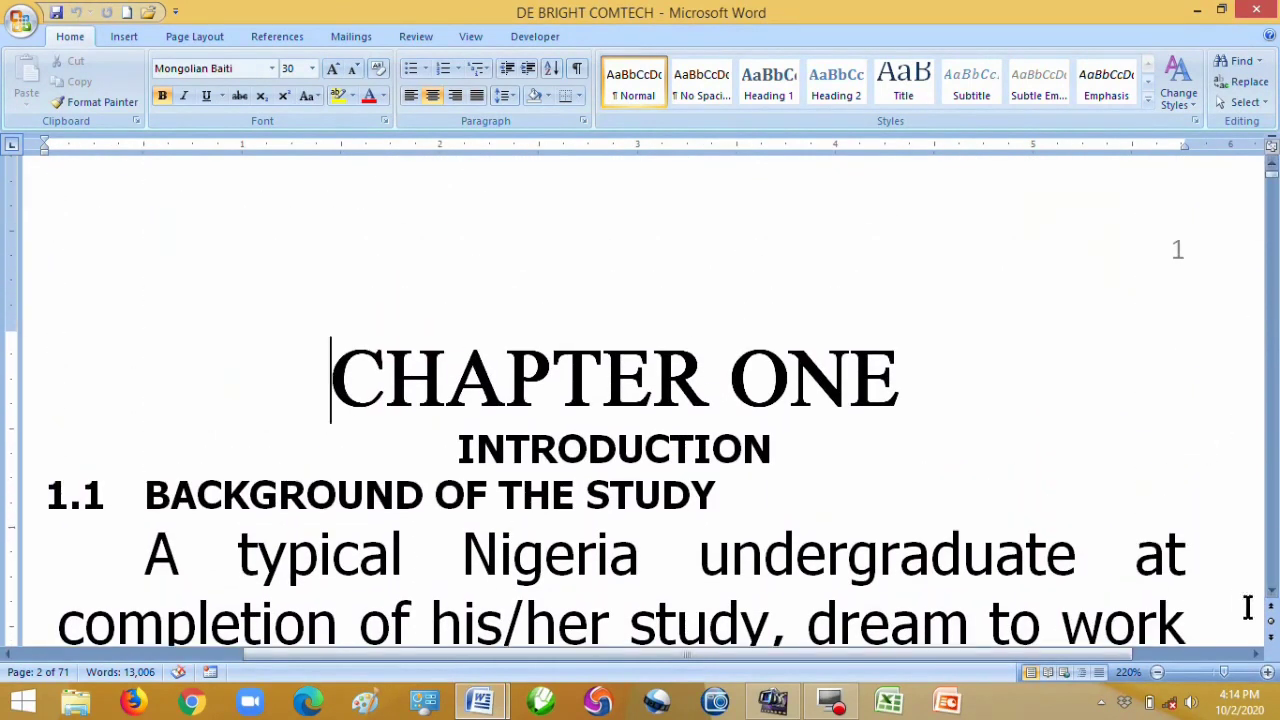
# Zoom to 228% and scroll down through Chapter One's background paragraph to the row of empty boxes.
pyautogui.click(1225, 676)
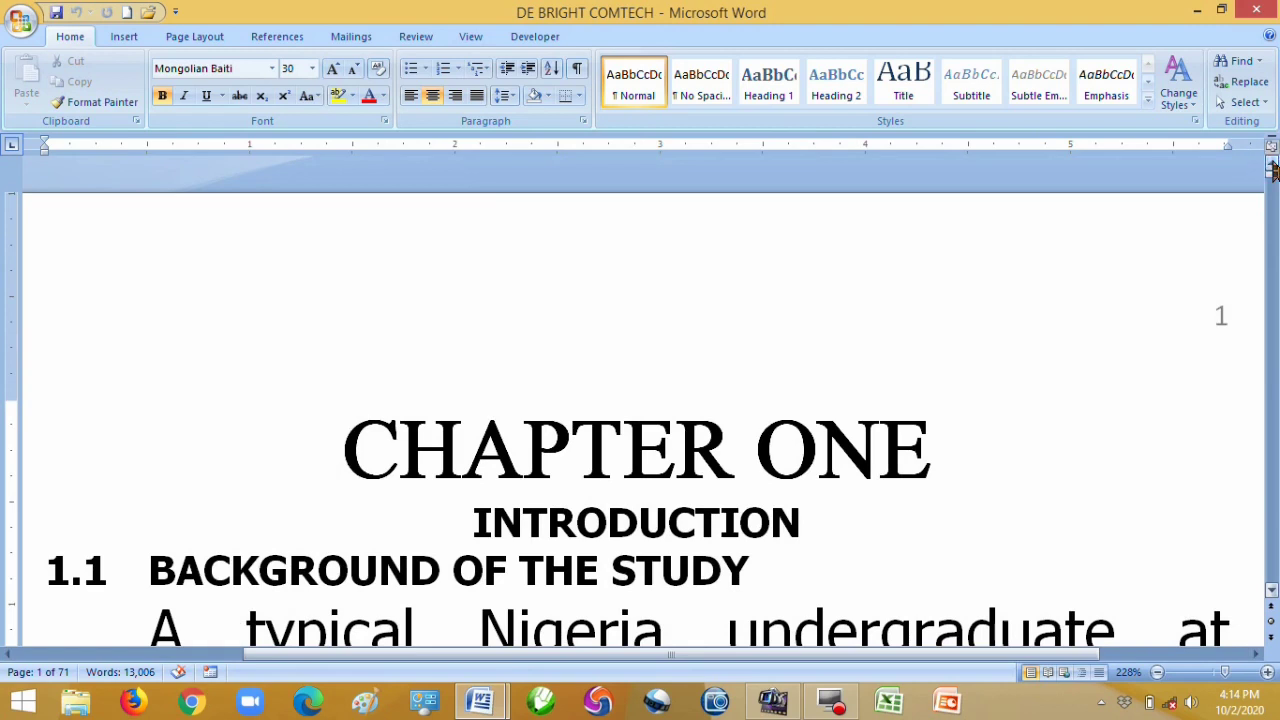
pyautogui.click(1272, 597)
pyautogui.click(1272, 597)
pyautogui.click(1272, 597)
pyautogui.click(1272, 597)
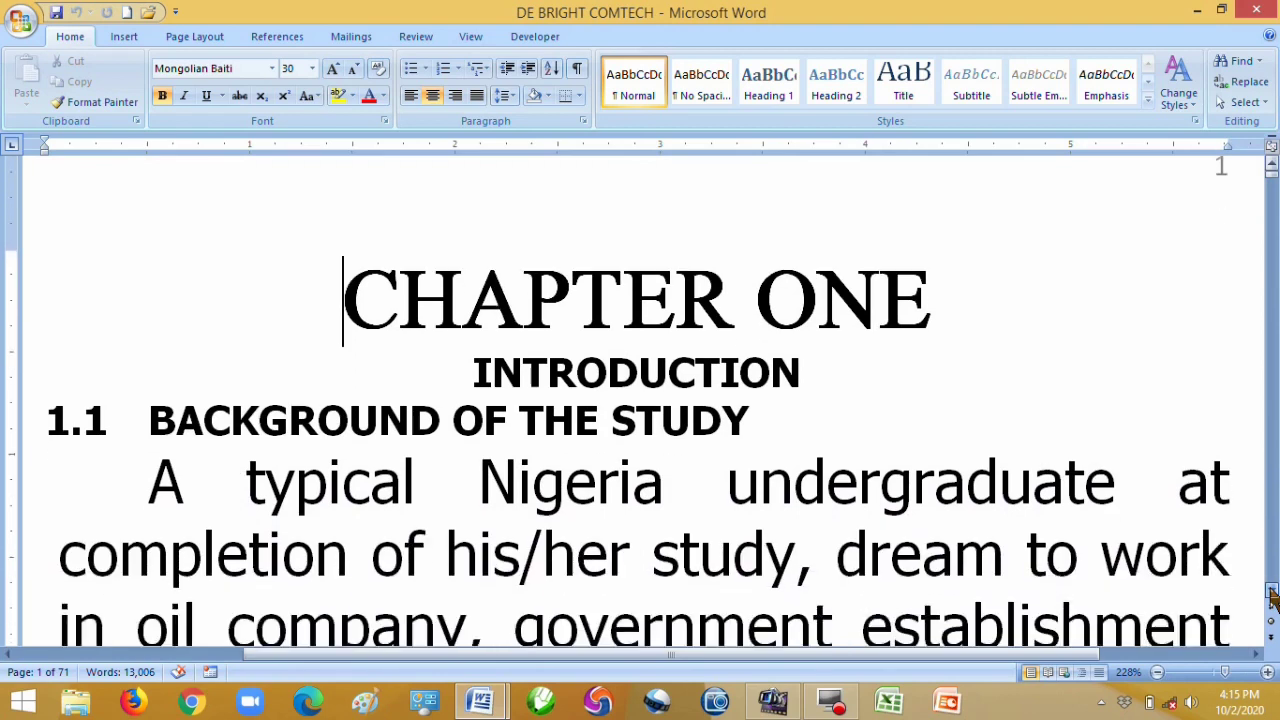
pyautogui.click(1272, 597)
pyautogui.click(1272, 597)
pyautogui.click(1272, 597)
pyautogui.click(1272, 597)
pyautogui.click(1272, 597)
pyautogui.click(1272, 597)
pyautogui.click(1272, 597)
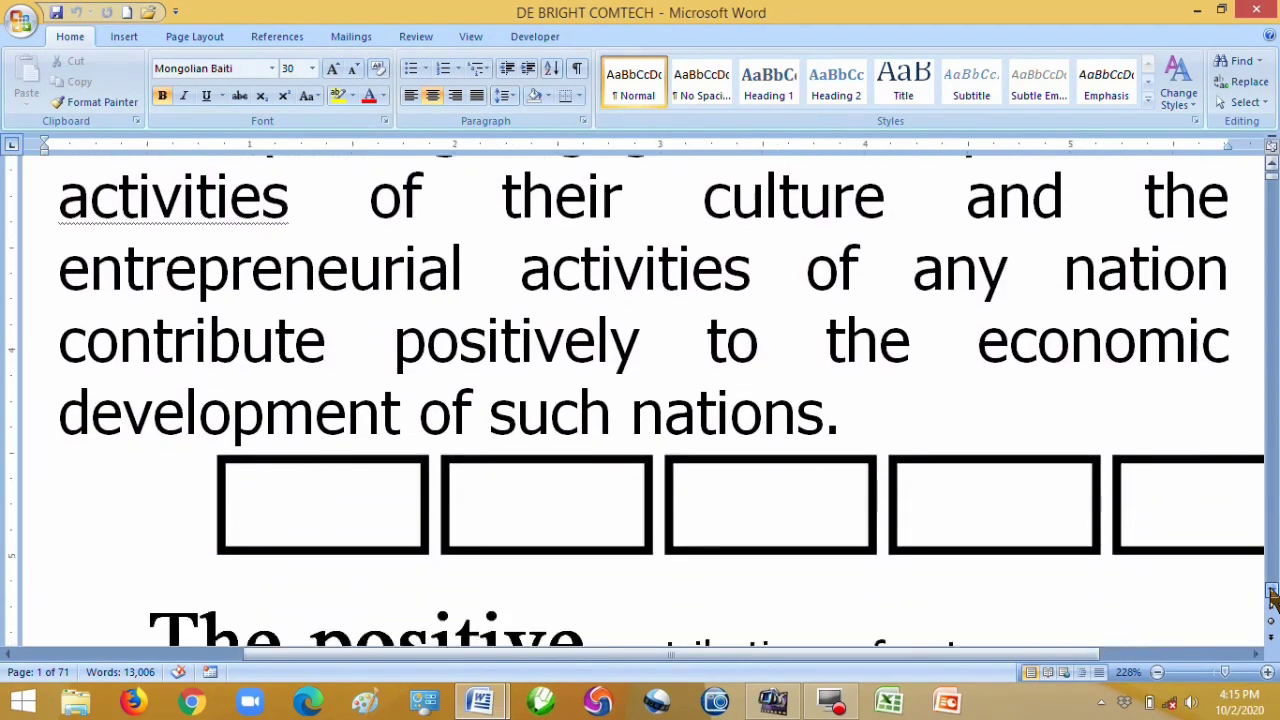
pyautogui.click(1272, 597)
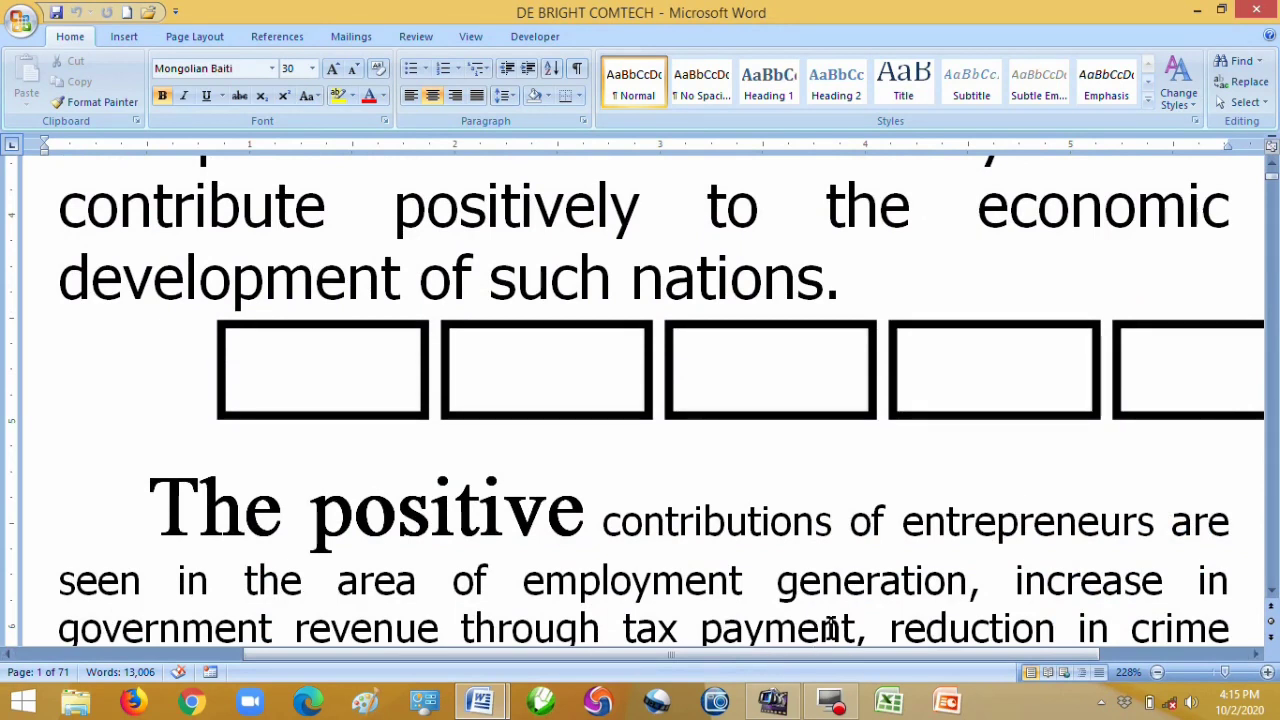
# Pan the enlarged page sideways to see its right edge, then back left.
pyautogui.moveTo(826, 665); pyautogui.dragTo(571, 663)
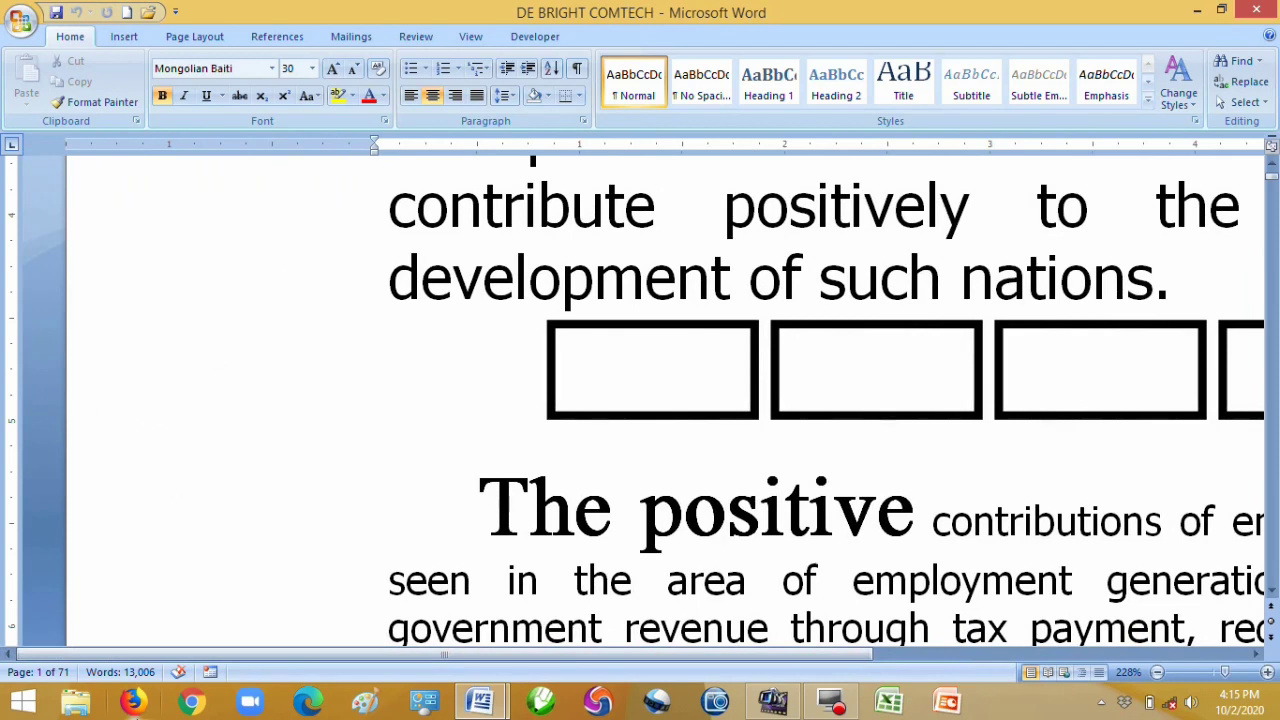
pyautogui.click(1257, 654)
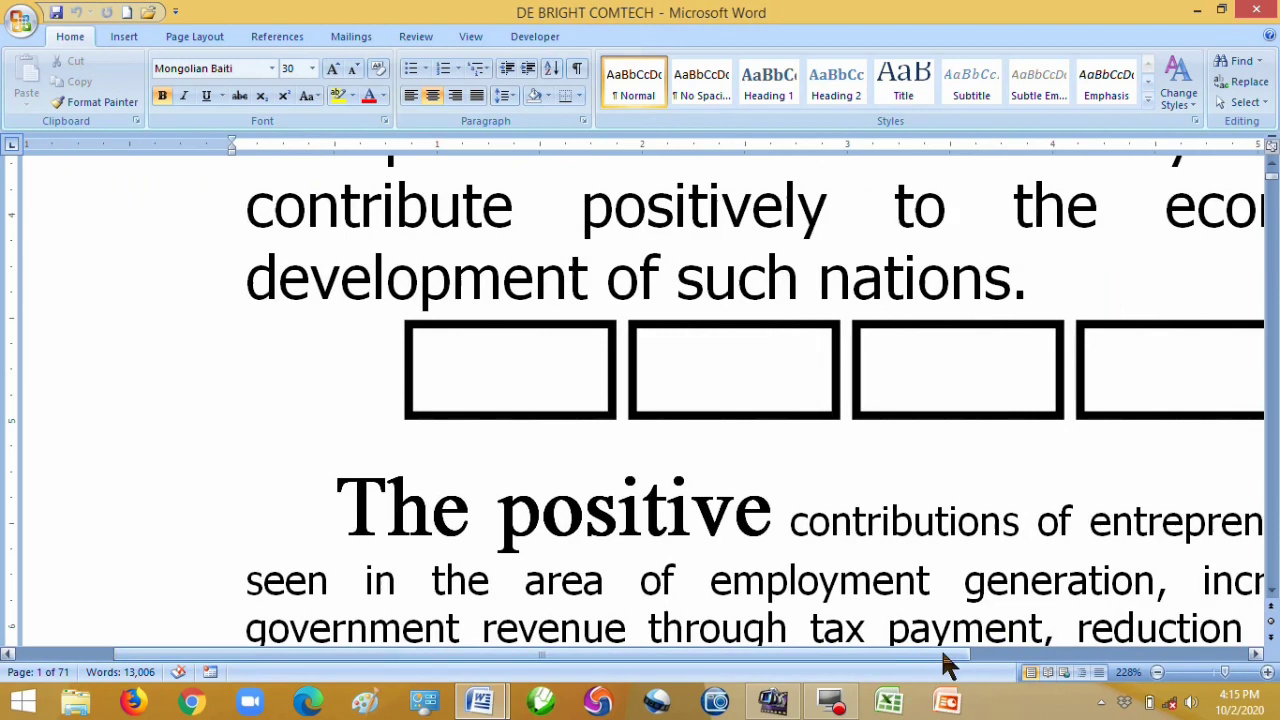
pyautogui.moveTo(903, 662); pyautogui.dragTo(986, 664)
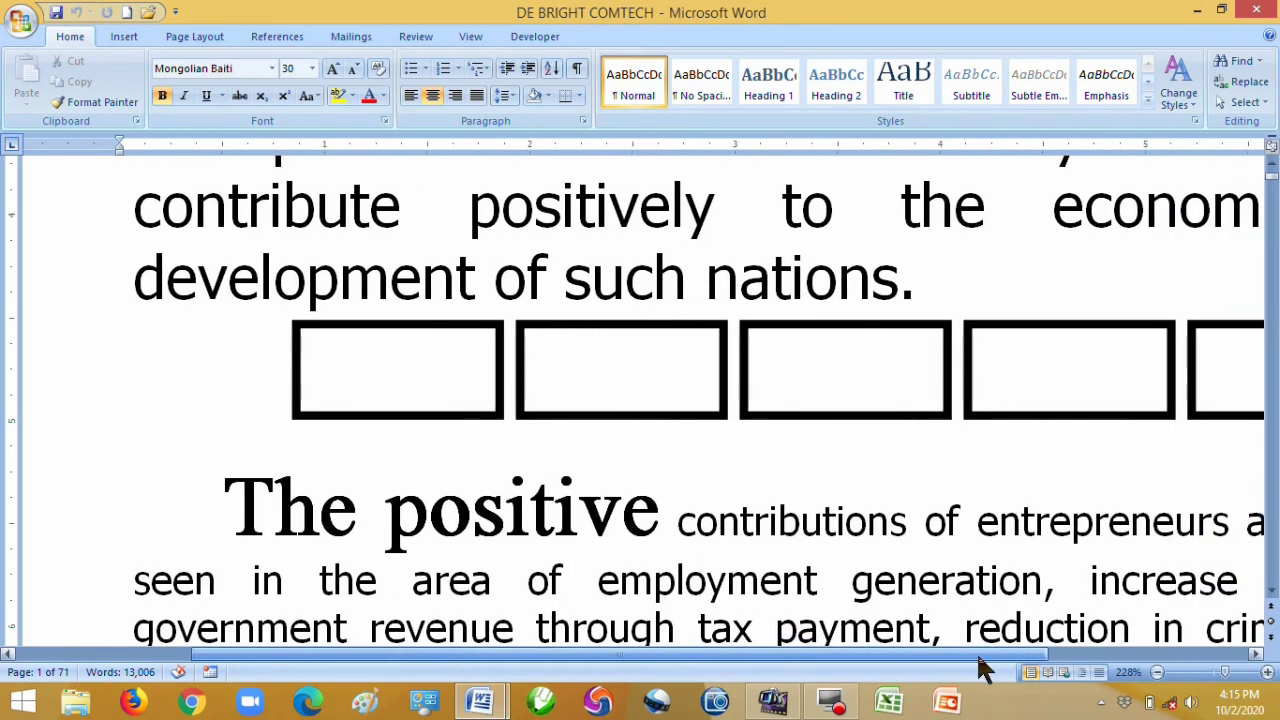
pyautogui.click(1256, 656)
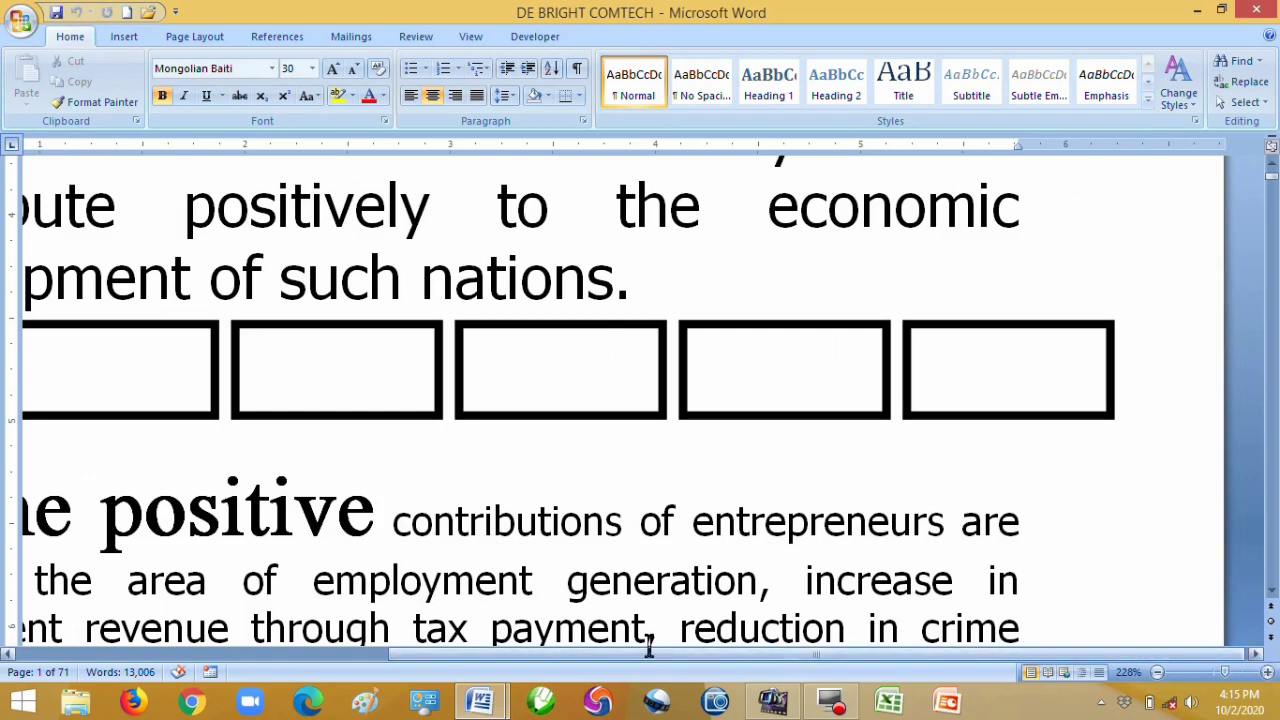
pyautogui.moveTo(684, 656); pyautogui.dragTo(349, 643)
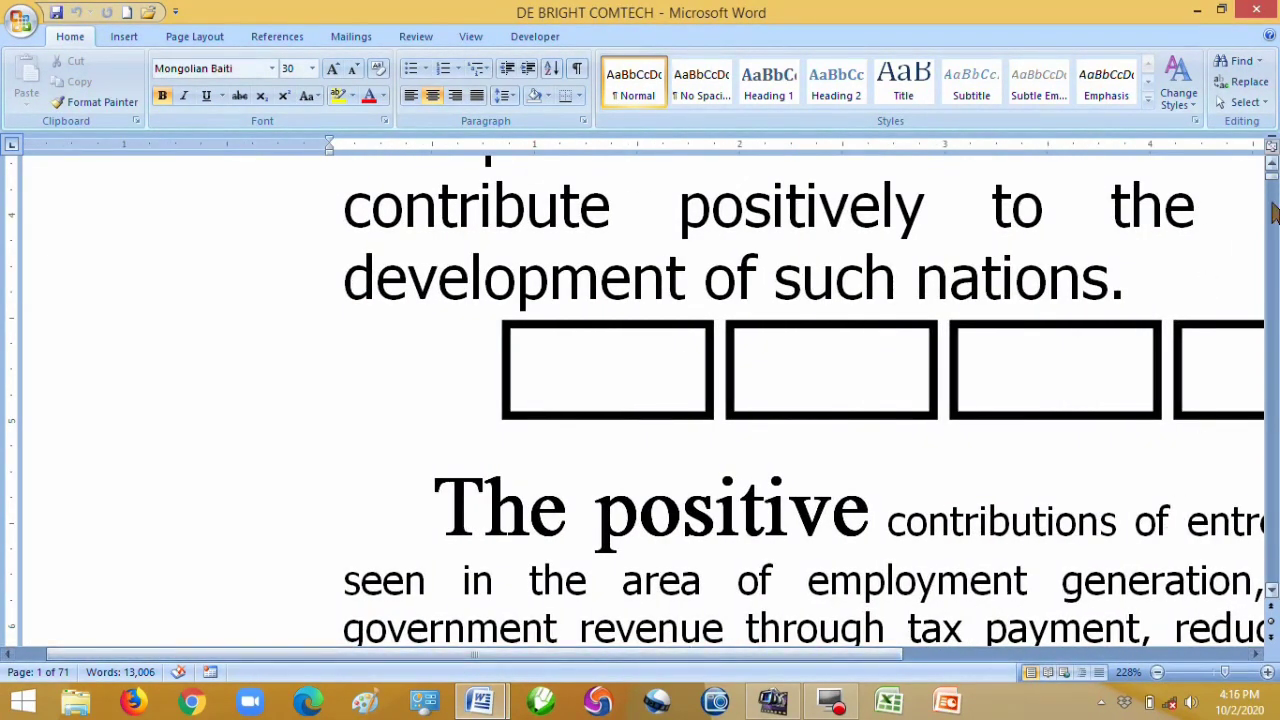
# Move down the report to page 3's PROBLEM section.
pyautogui.moveTo(1274, 180)
pyautogui.mouseDown()
pyautogui.moveTo(1272, 207)
pyautogui.moveTo(1273, 195)
pyautogui.mouseUp()
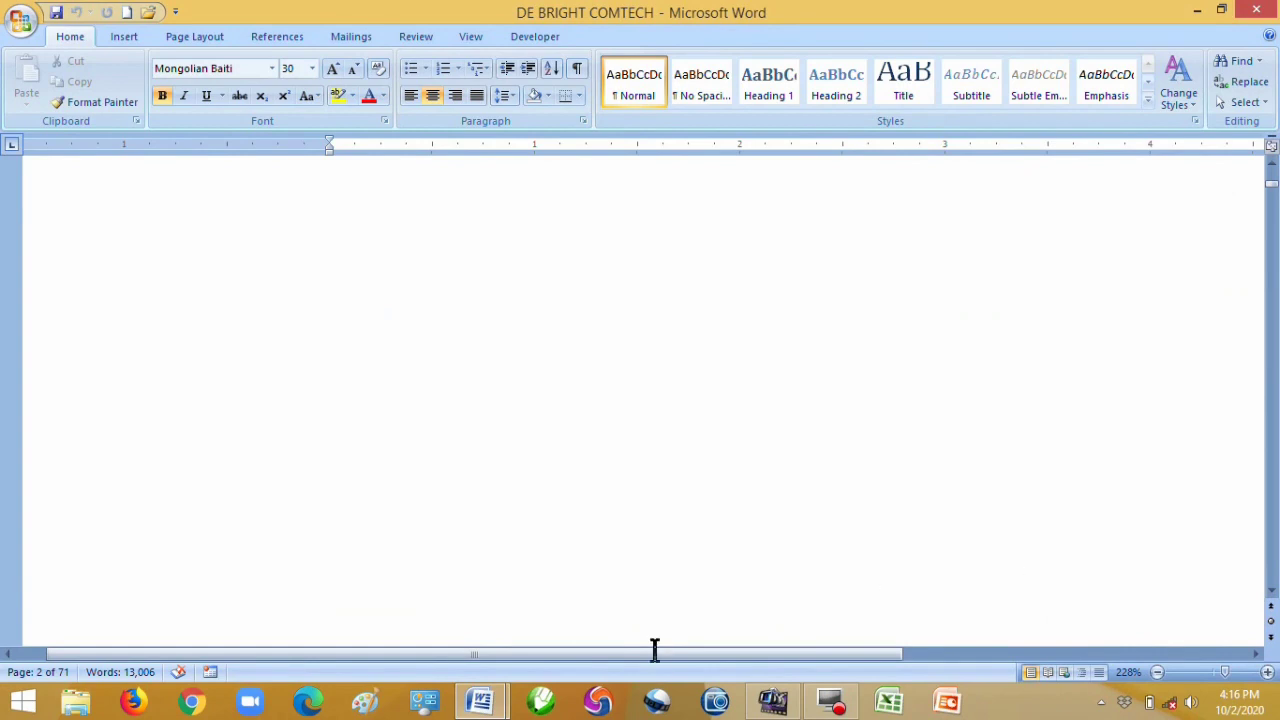
pyautogui.moveTo(365, 660); pyautogui.dragTo(440, 652)
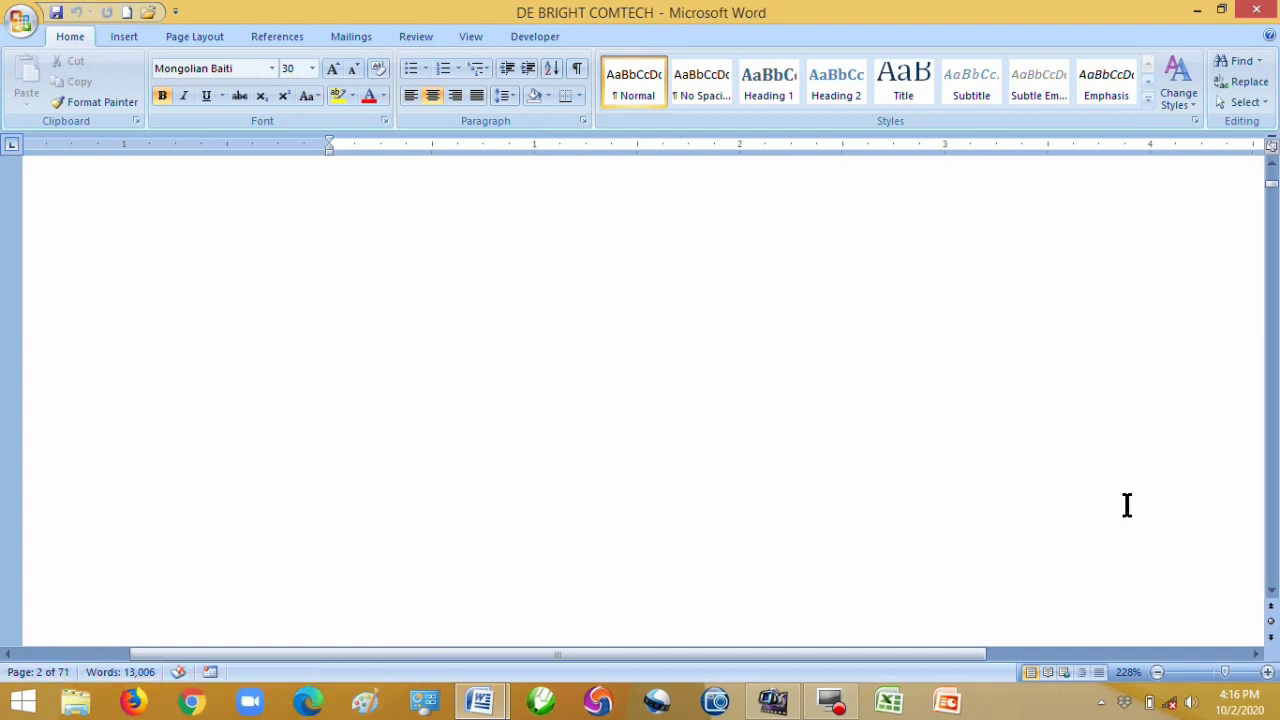
pyautogui.scroll(-3, 930, 480)
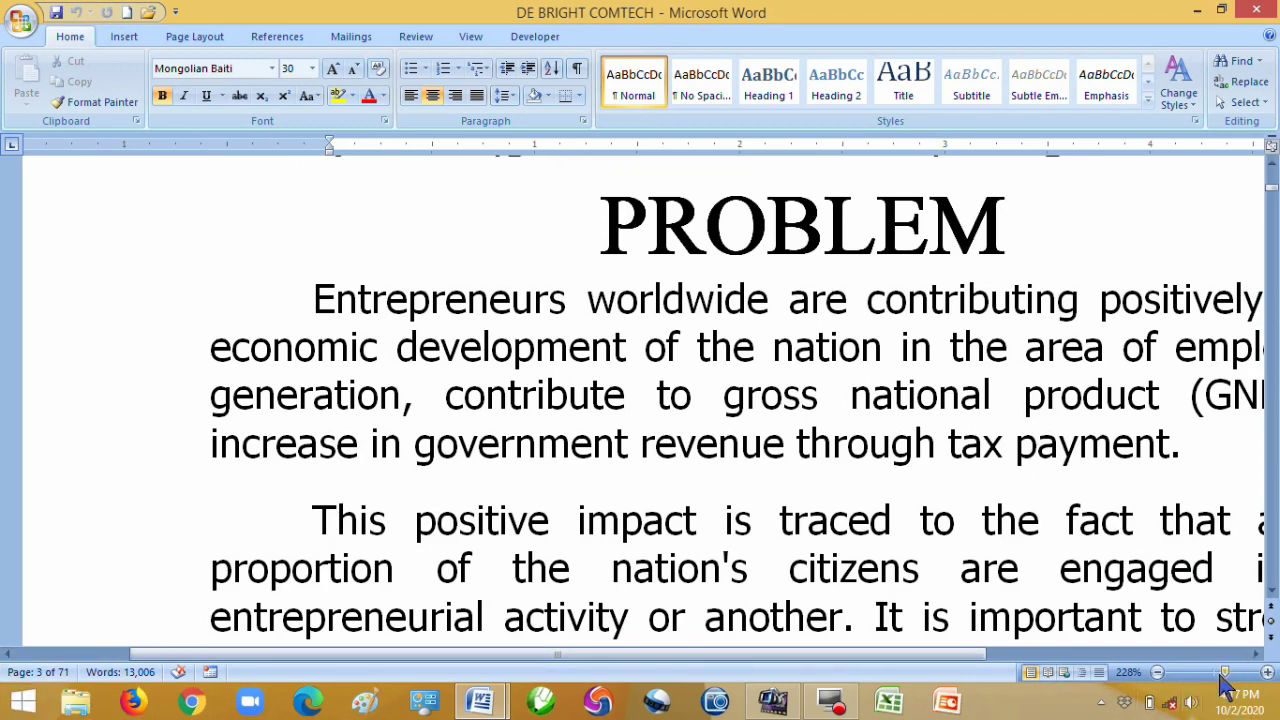
# Zoom back to 100% to show all of page 3 and click into its body paragraph.
pyautogui.moveTo(1229, 680); pyautogui.dragTo(1218, 683)
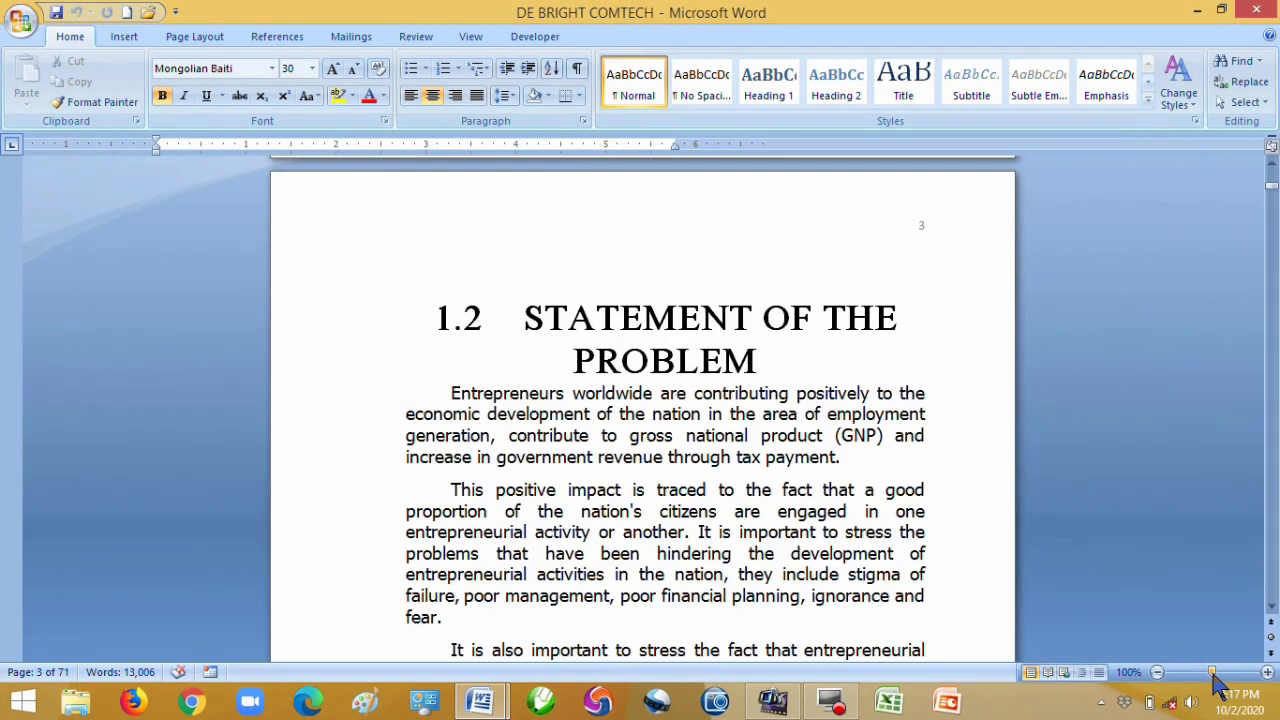
pyautogui.click(722, 550)
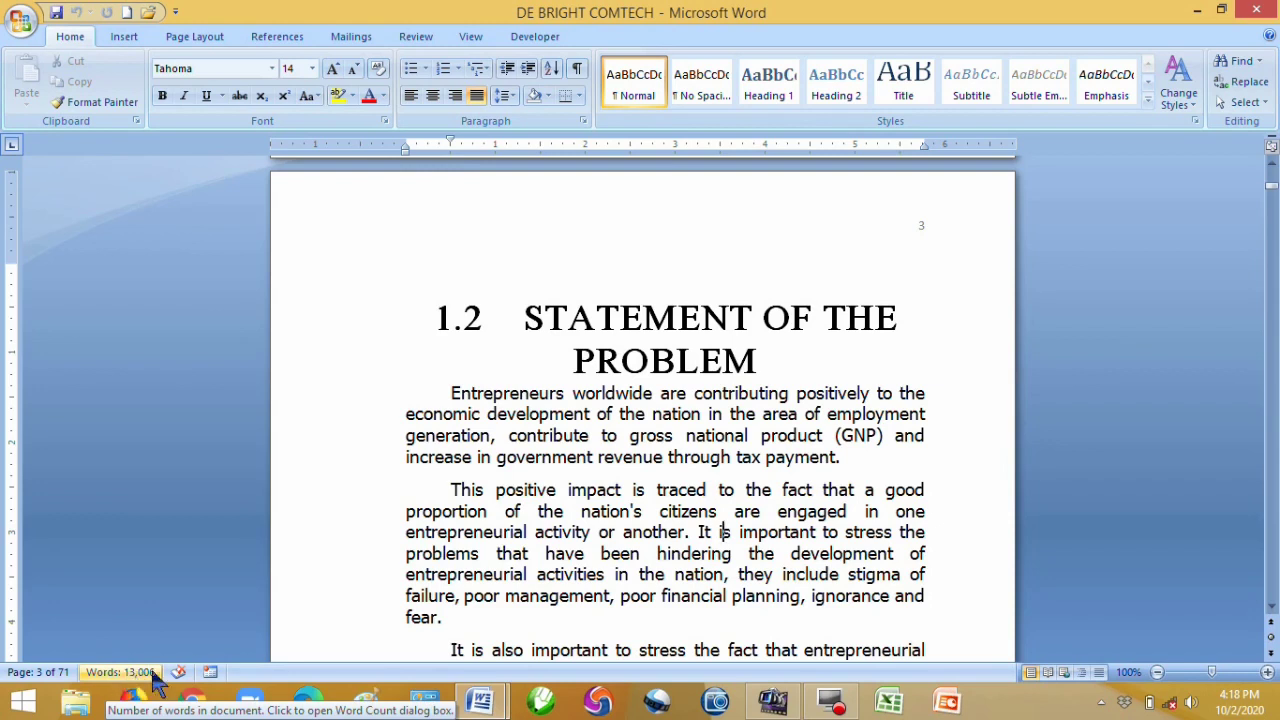
pyautogui.click(116, 674)
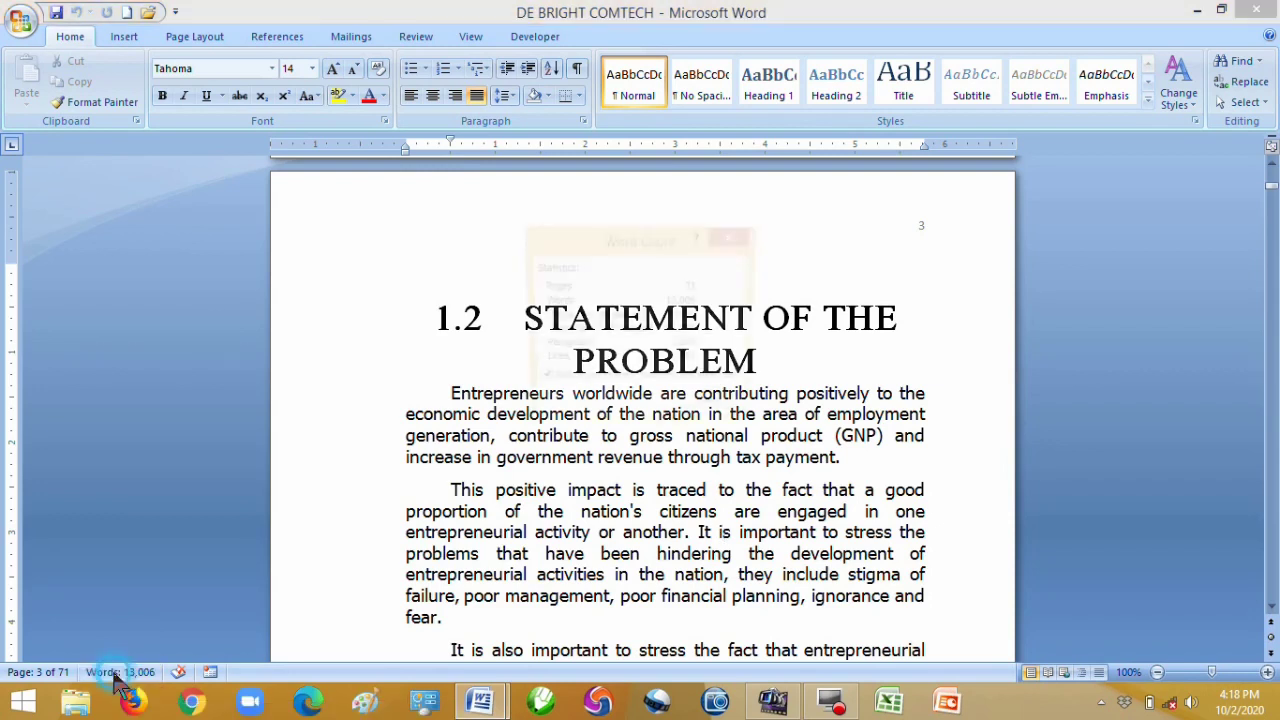
pyautogui.moveTo(655, 248); pyautogui.dragTo(477, 282)
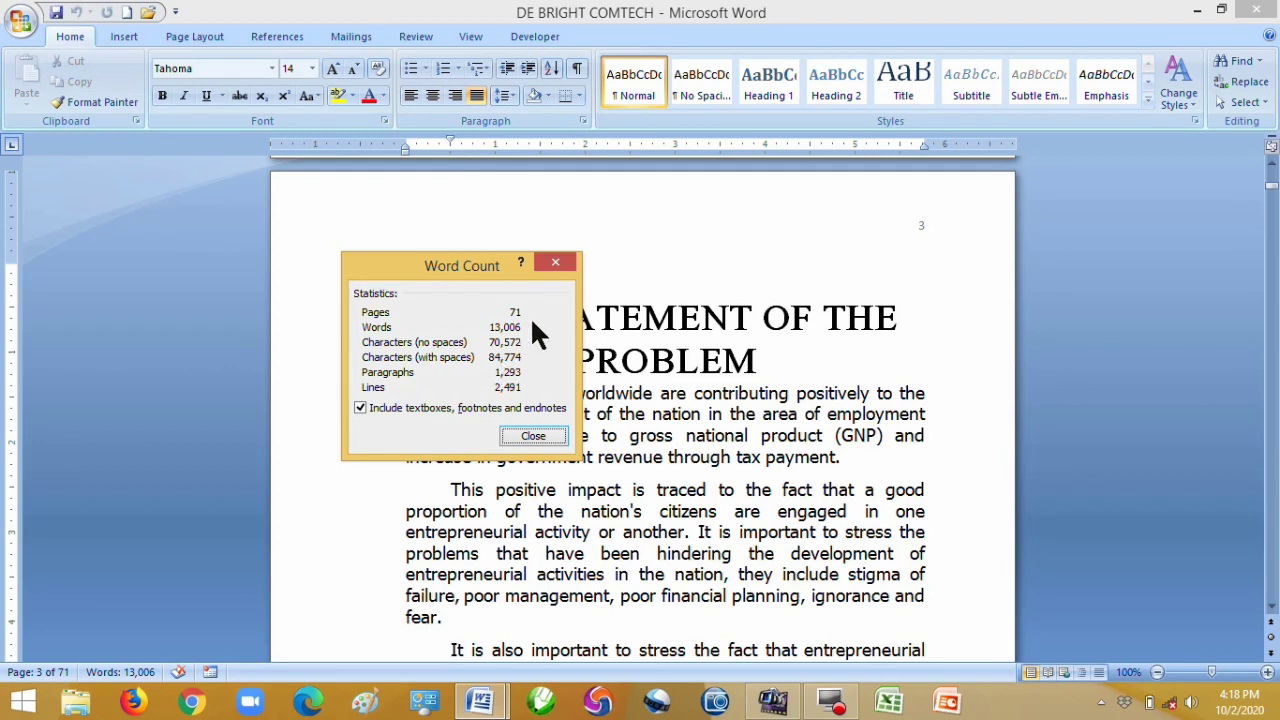
pyautogui.click(558, 264)
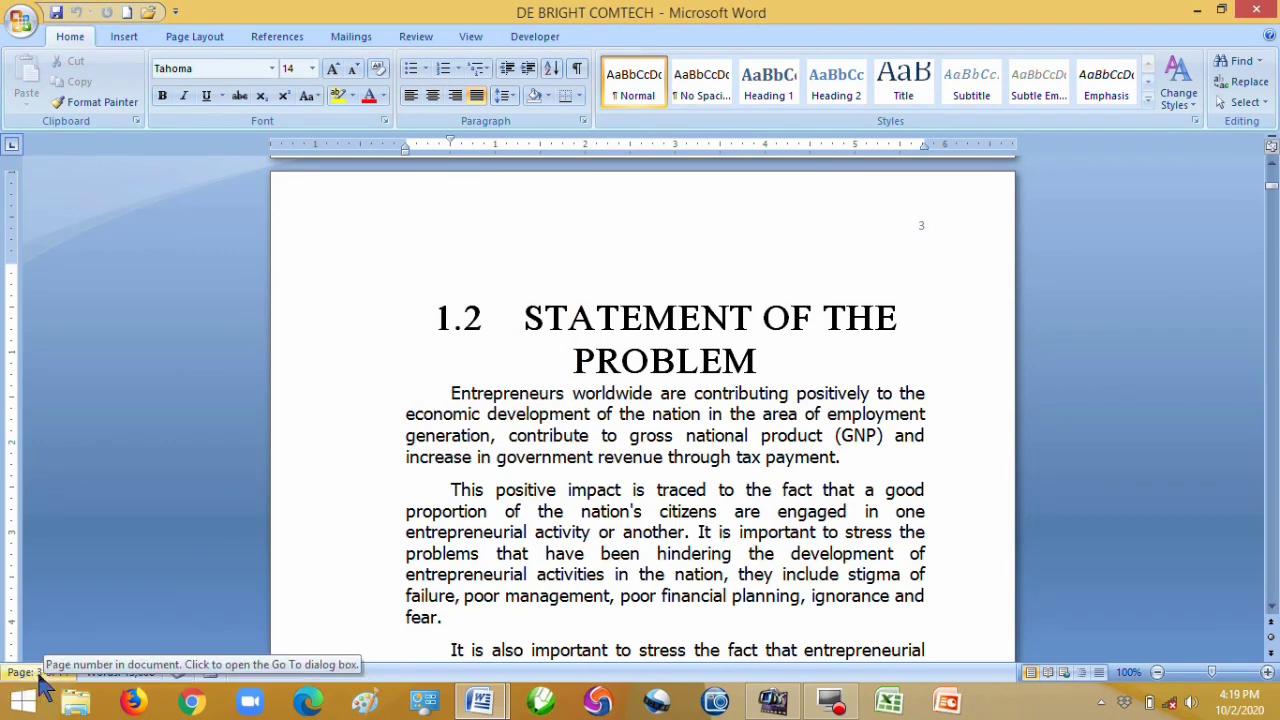
# Go to page 30 from the status bar and show the top of its data table.
pyautogui.click(40, 676)
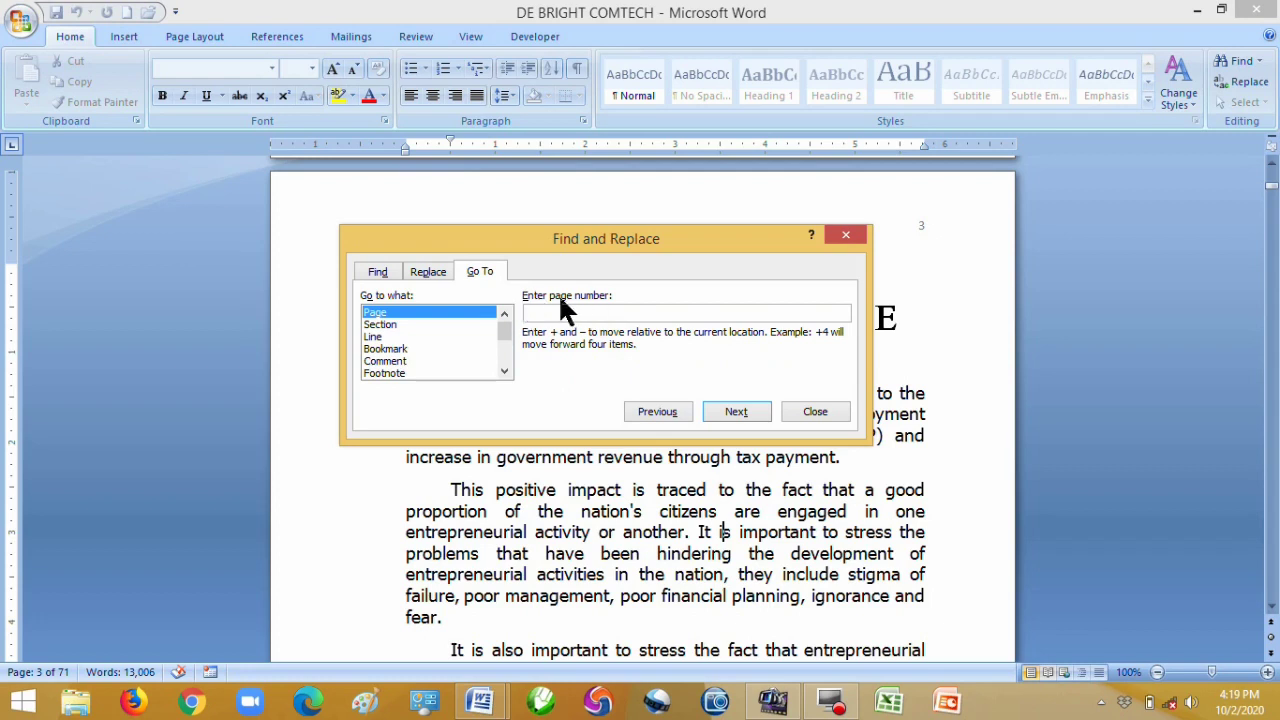
pyautogui.write('30')
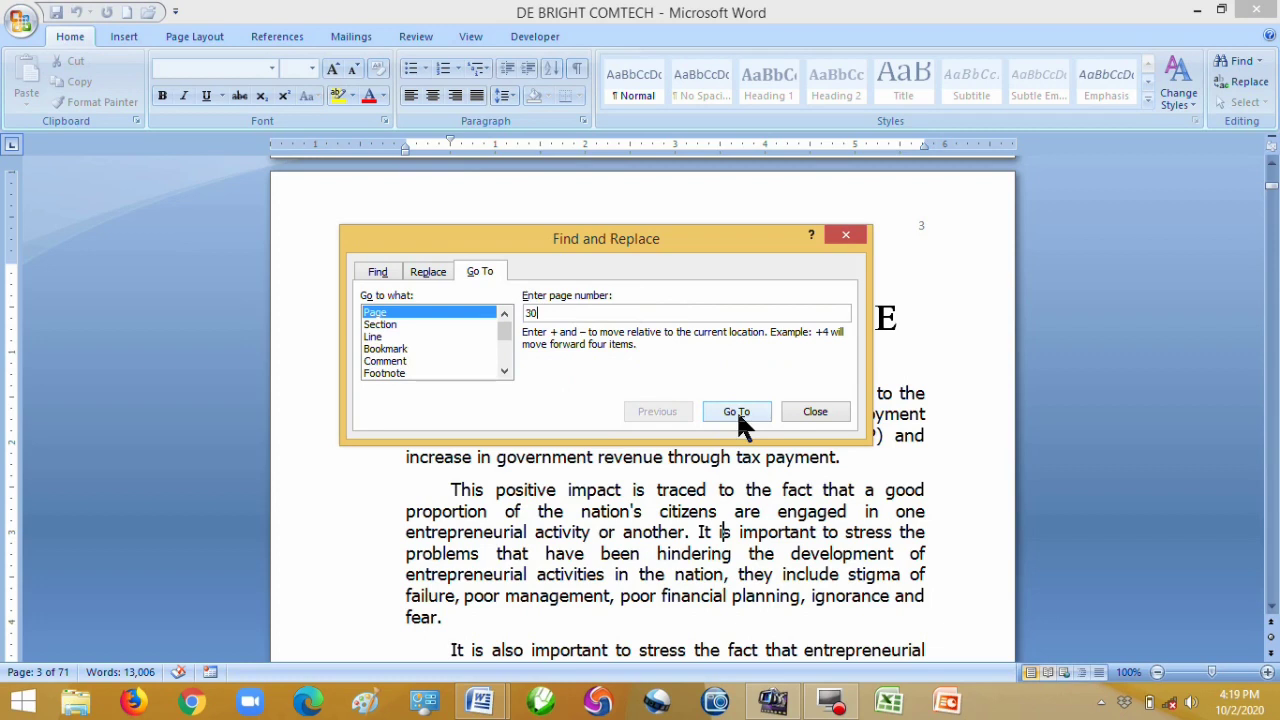
pyautogui.click(736, 410)
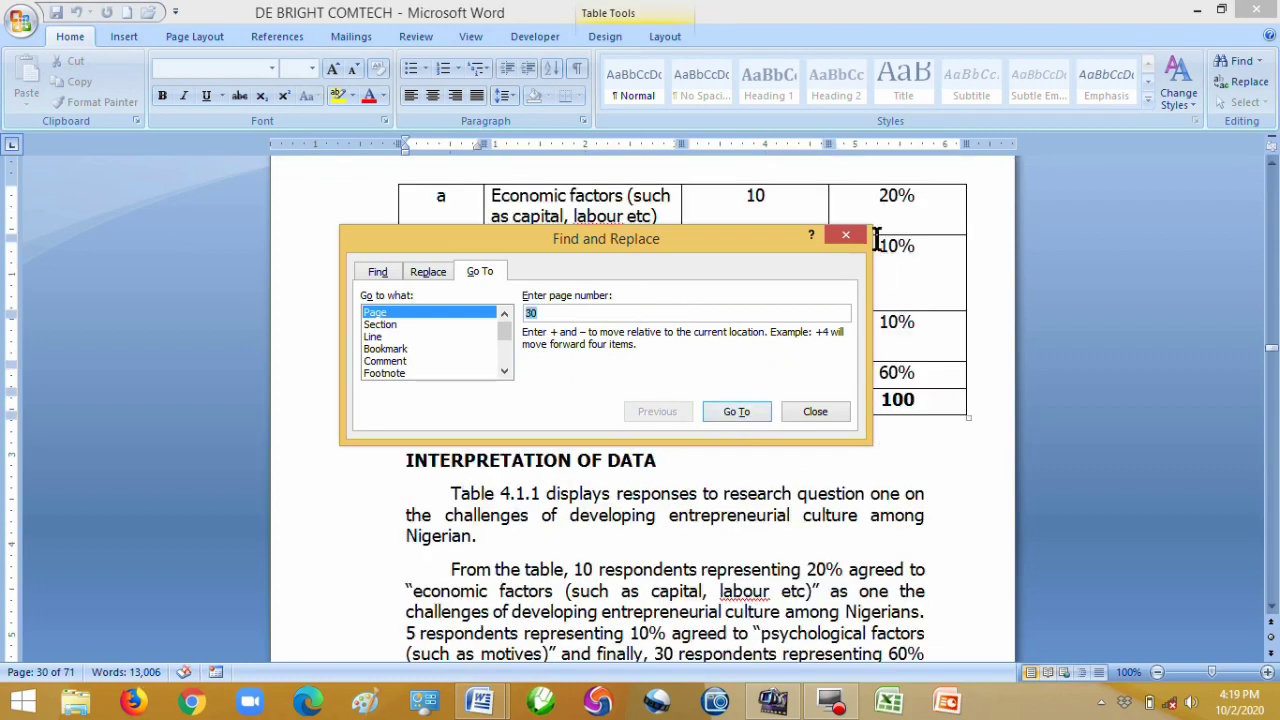
pyautogui.moveTo(711, 234); pyautogui.dragTo(487, 374)
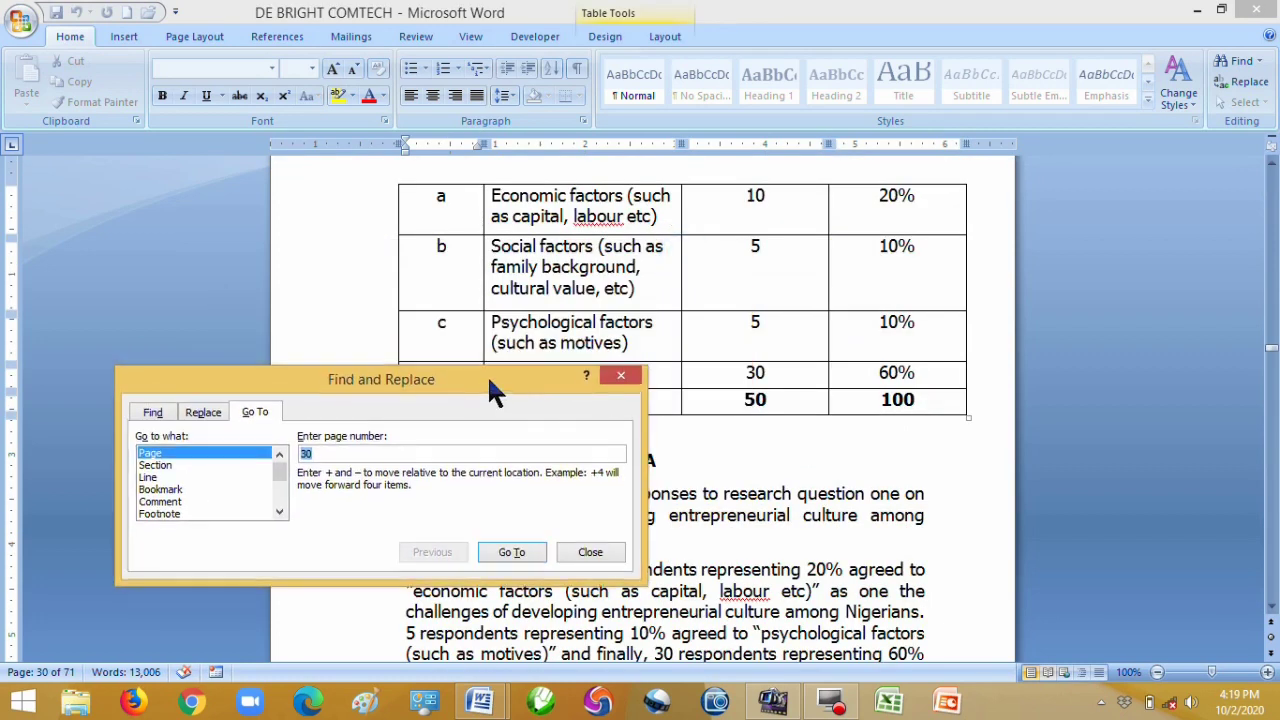
pyautogui.click(825, 483)
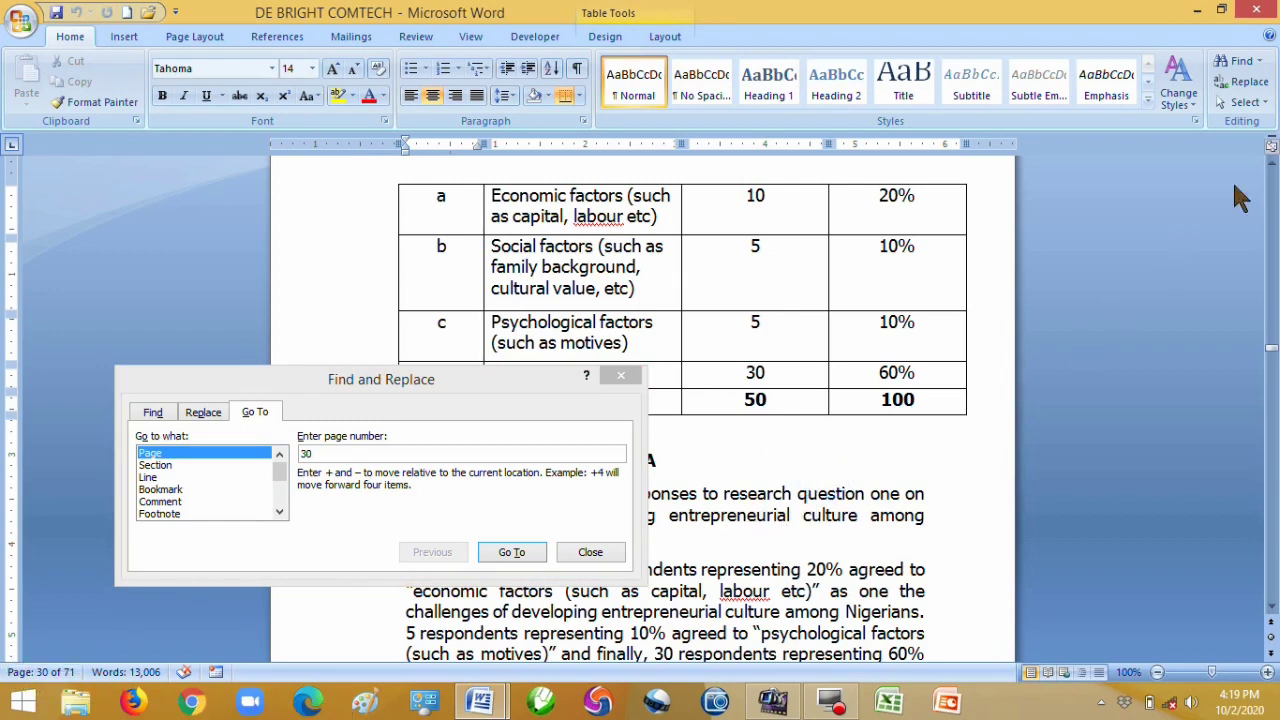
pyautogui.click(1271, 160)
pyautogui.click(1271, 160)
pyautogui.click(1271, 160)
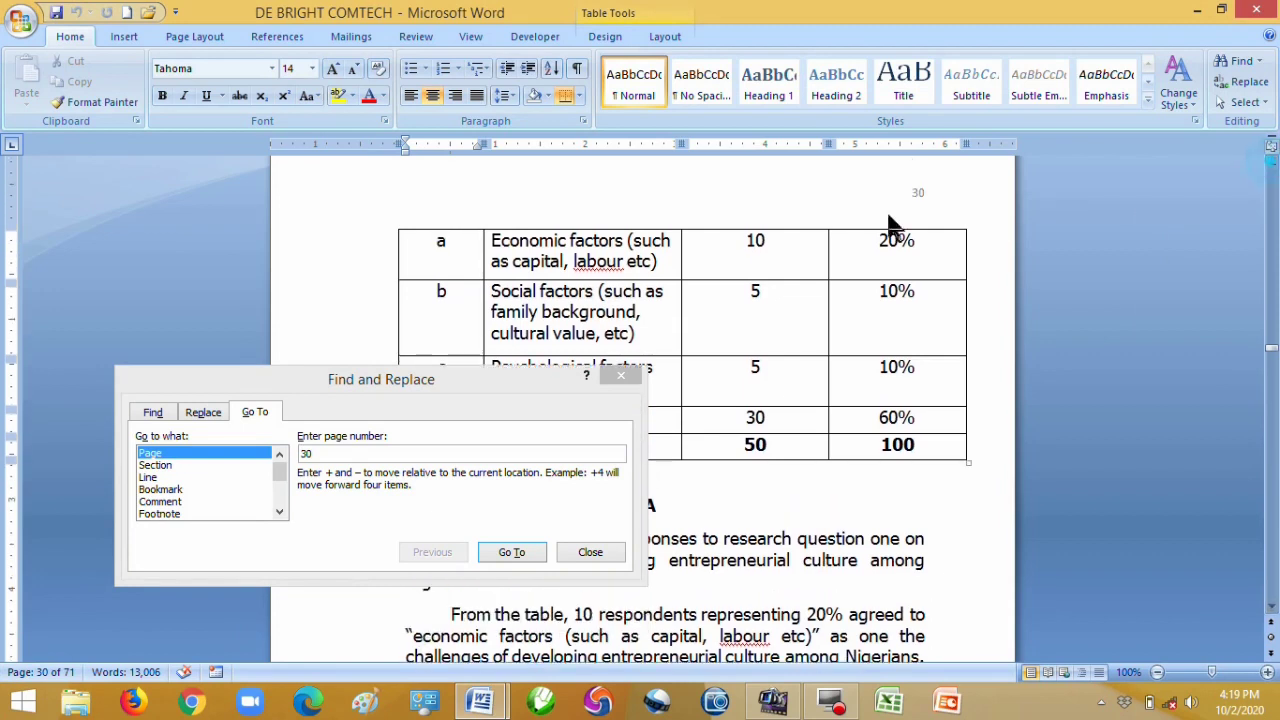
# Use the Go To box again to jump to page 5.
pyautogui.click(334, 455)
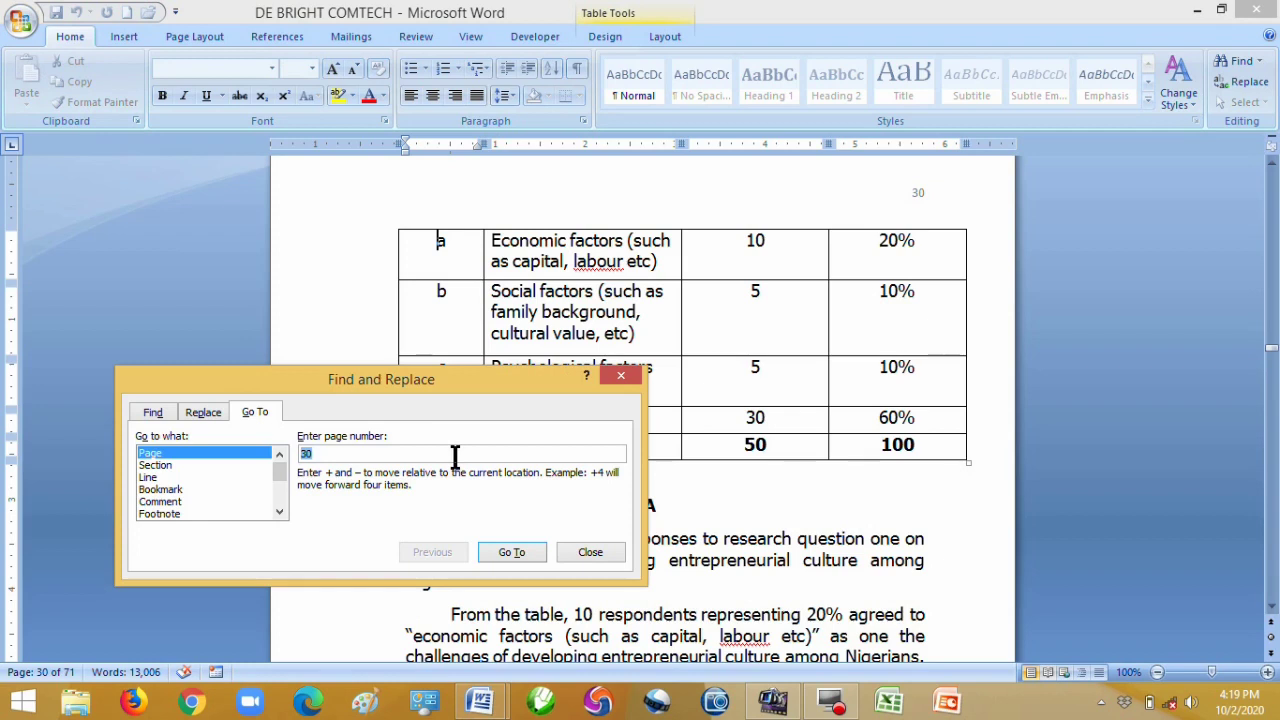
pyautogui.write('5')
pyautogui.press('Return')
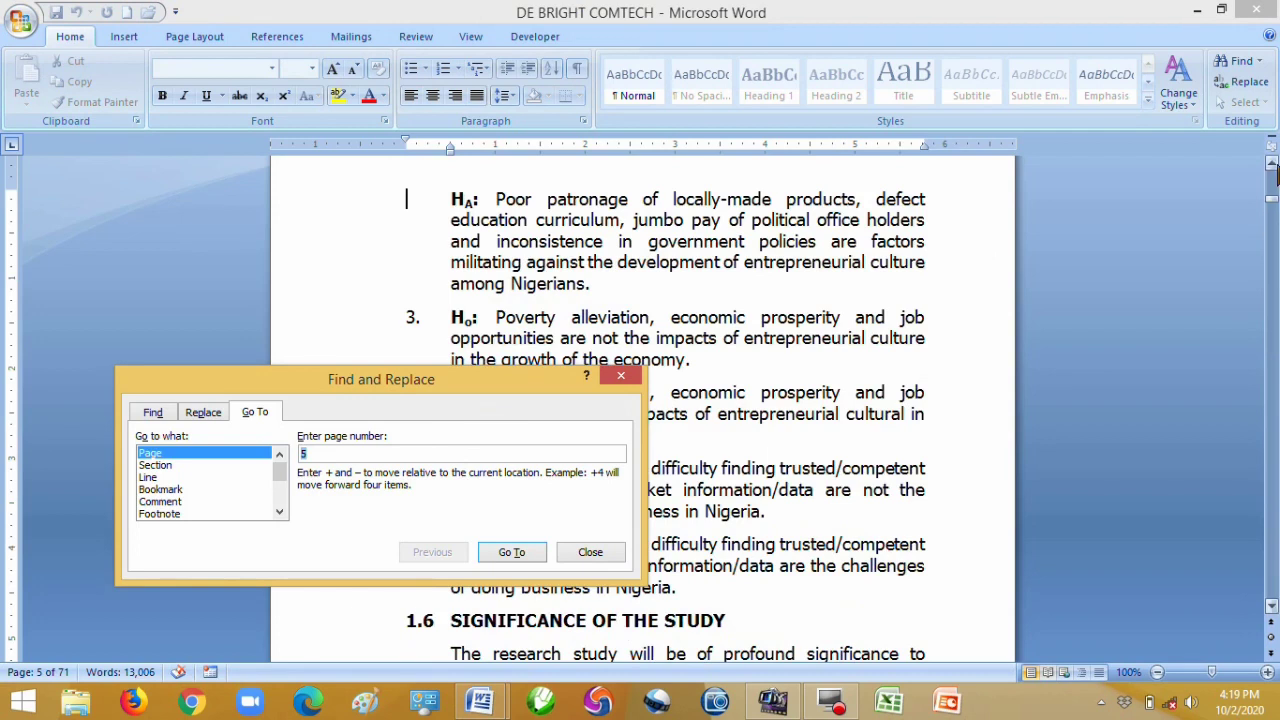
# Show the top of page 5 and close the Go To box.
pyautogui.click(1271, 162)
pyautogui.click(1271, 162)
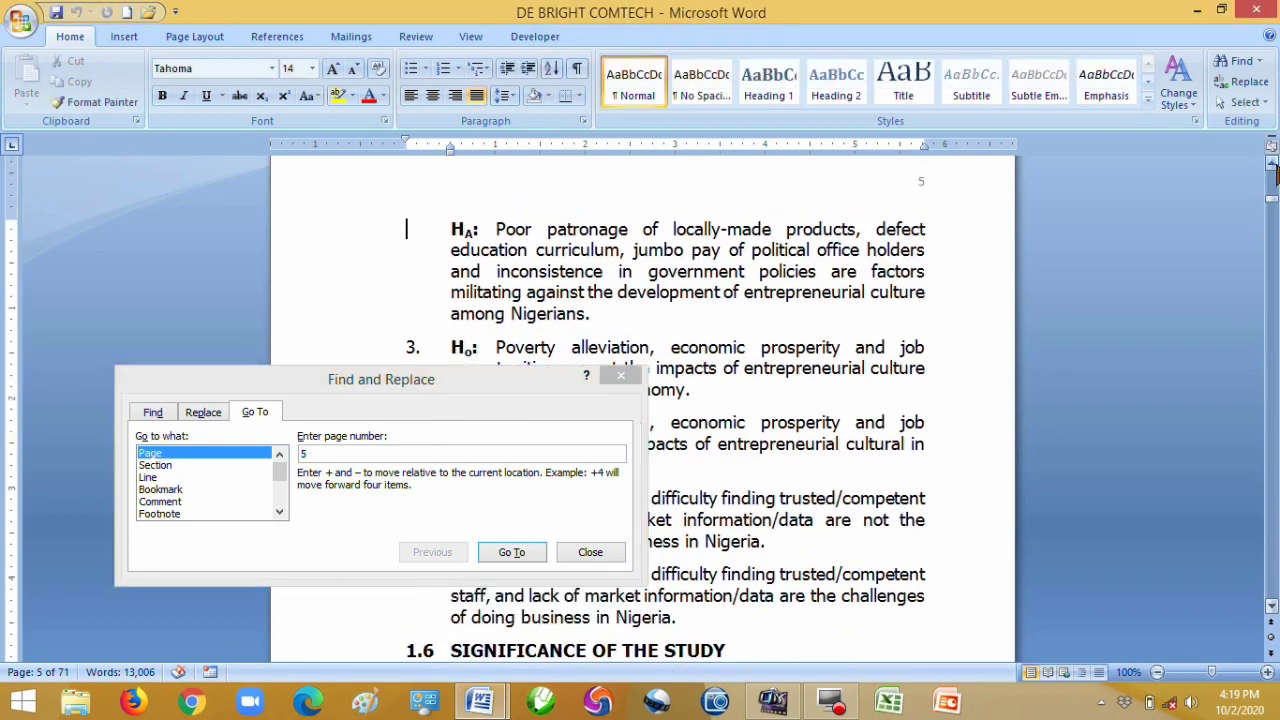
pyautogui.click(620, 377)
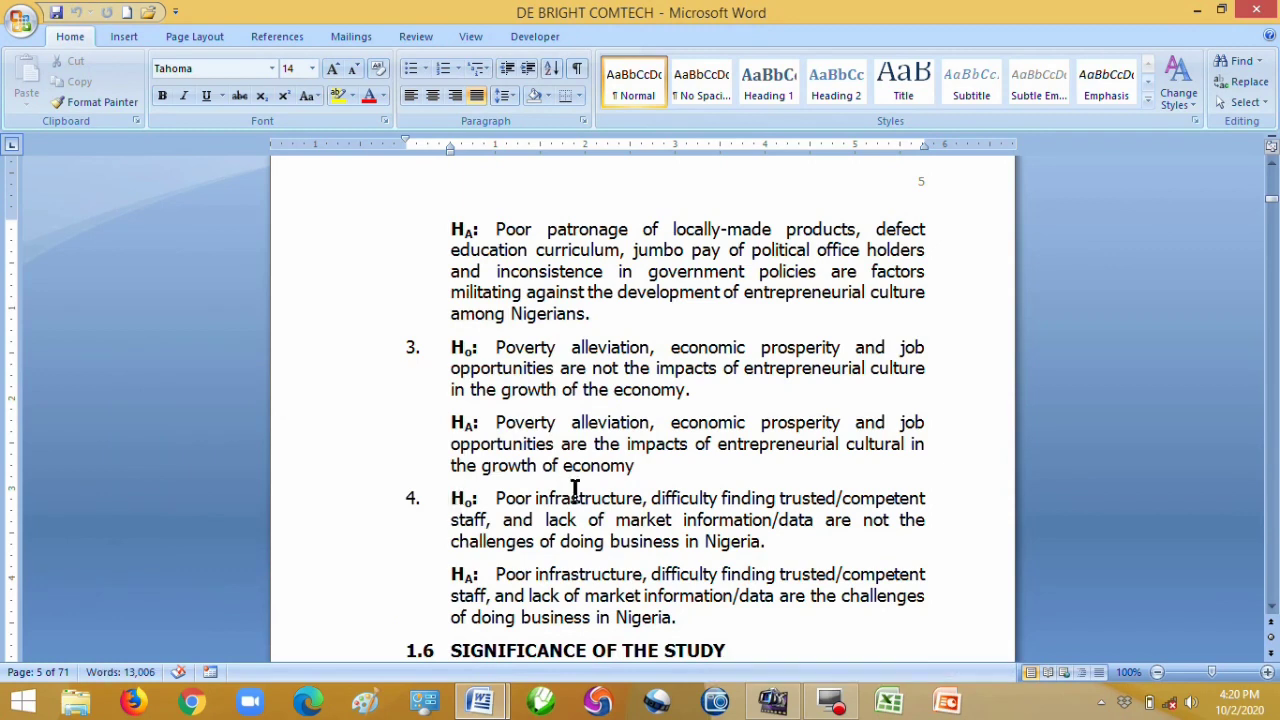
pyautogui.click(46, 673)
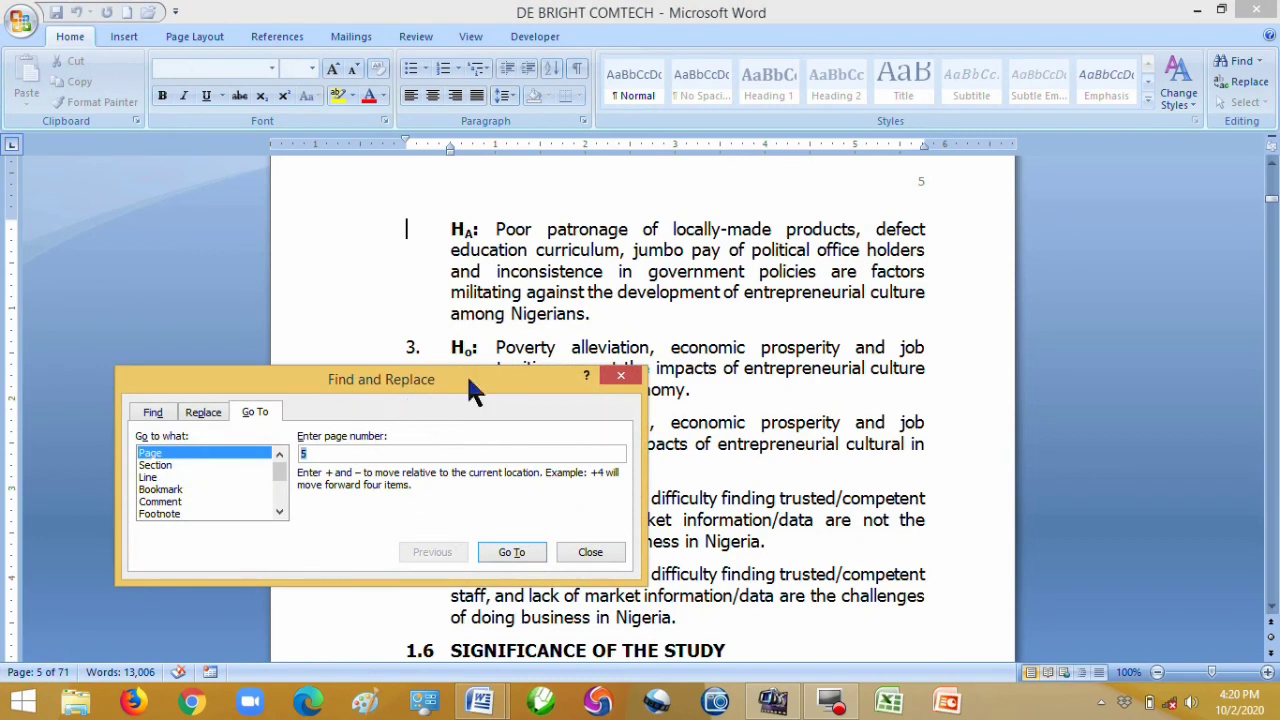
pyautogui.click(620, 375)
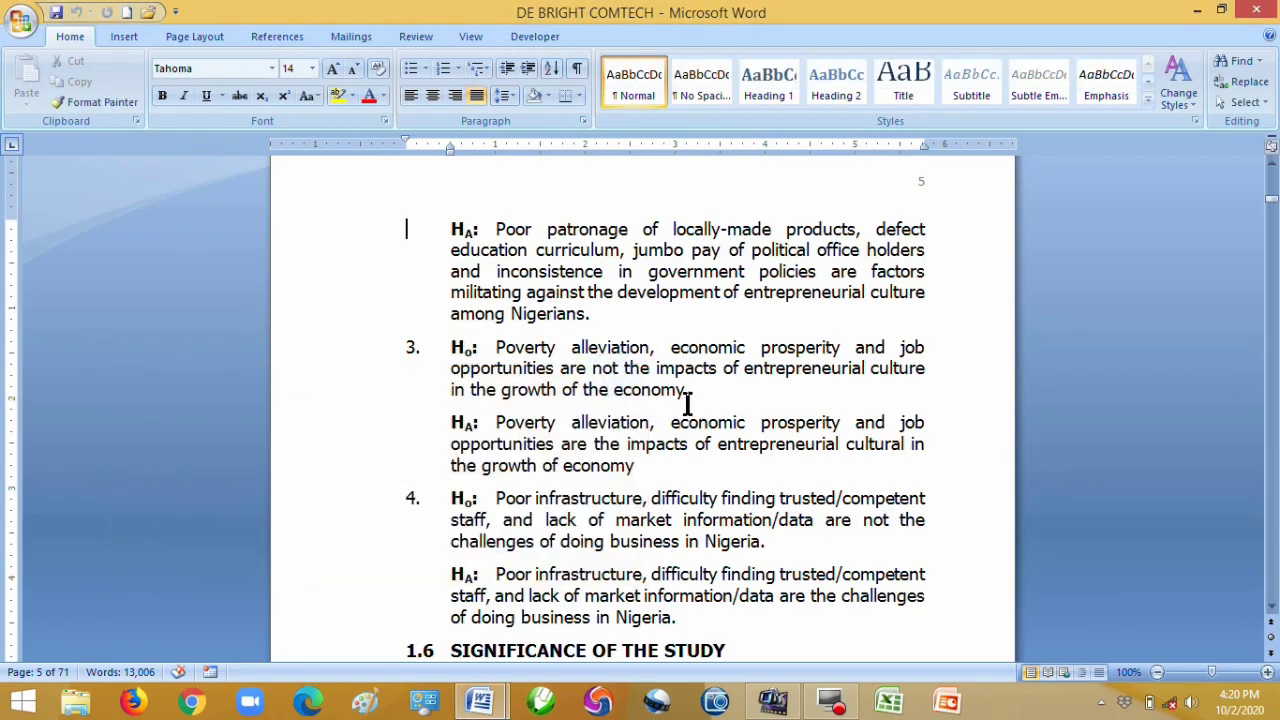
# Jump to page 60 with Ctrl+G, close the box, and show the Working Experience table title.
pyautogui.hotkey('ctrl', 'g')
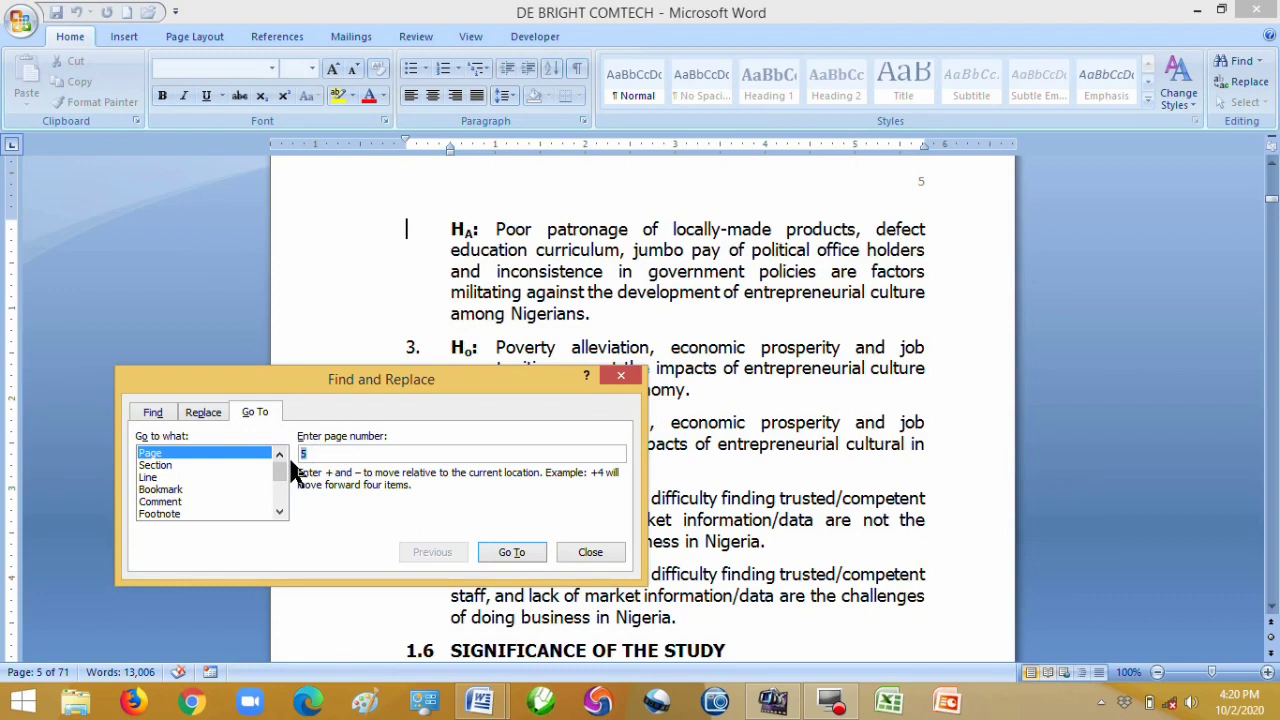
pyautogui.write('60')
pyautogui.click(513, 553)
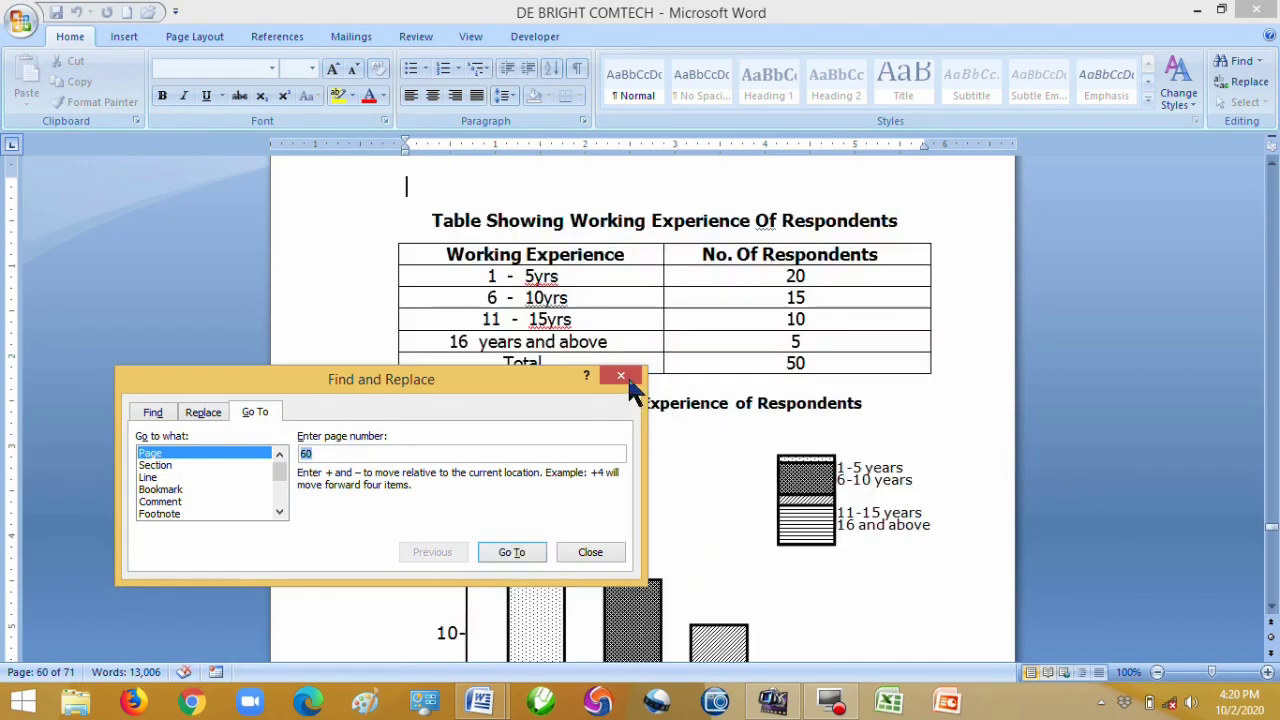
pyautogui.click(624, 377)
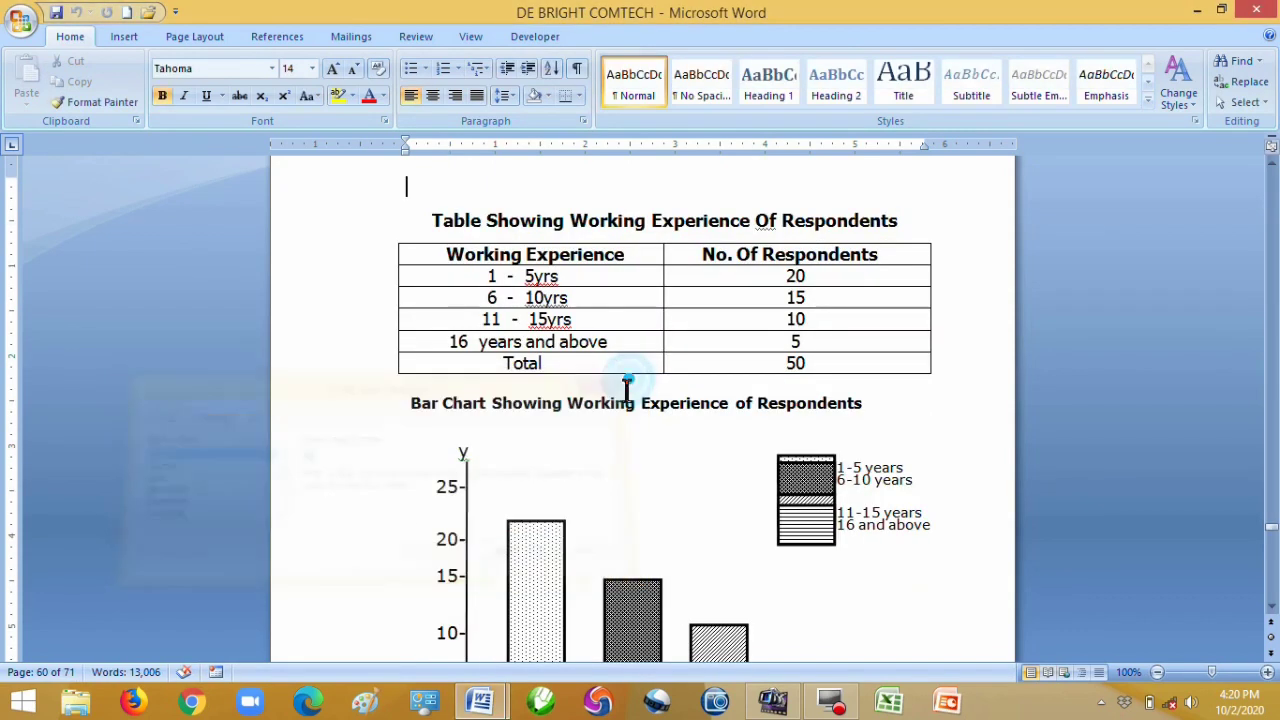
pyautogui.click(1271, 163)
pyautogui.click(1271, 163)
pyautogui.click(1271, 163)
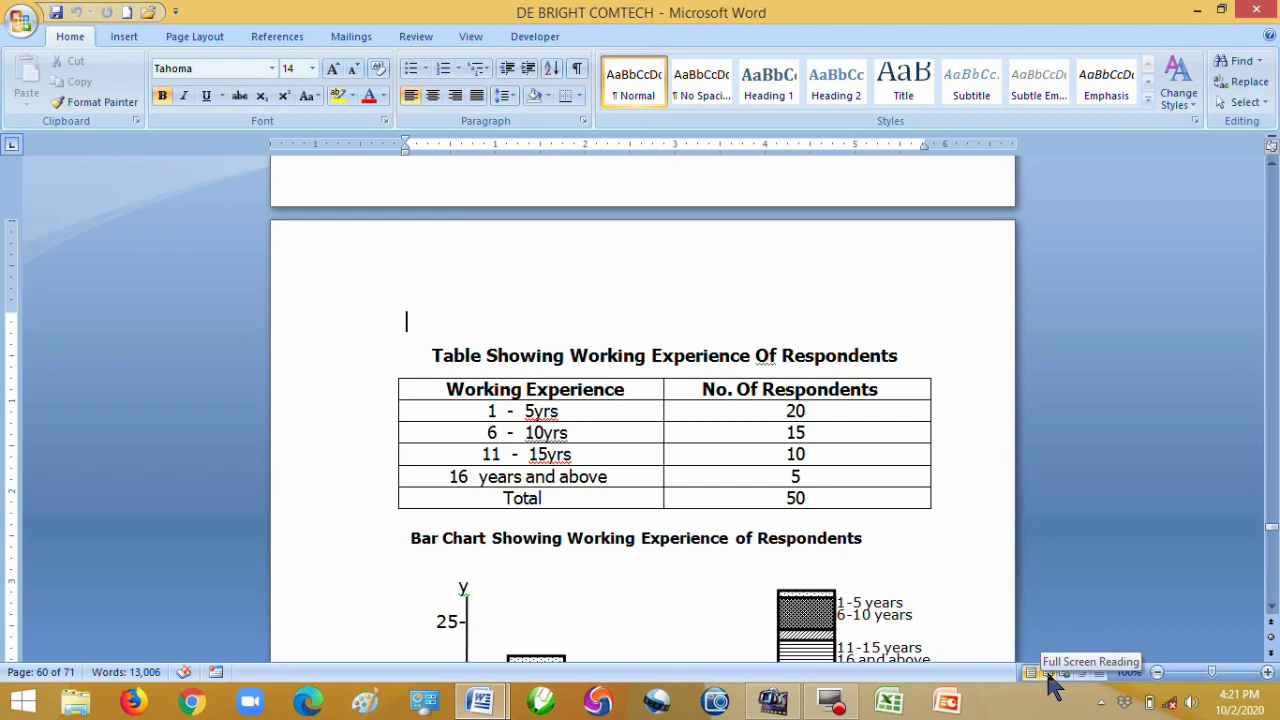
# Switch to Full Screen Reading view, then close it to return to normal view.
pyautogui.click(1048, 673)
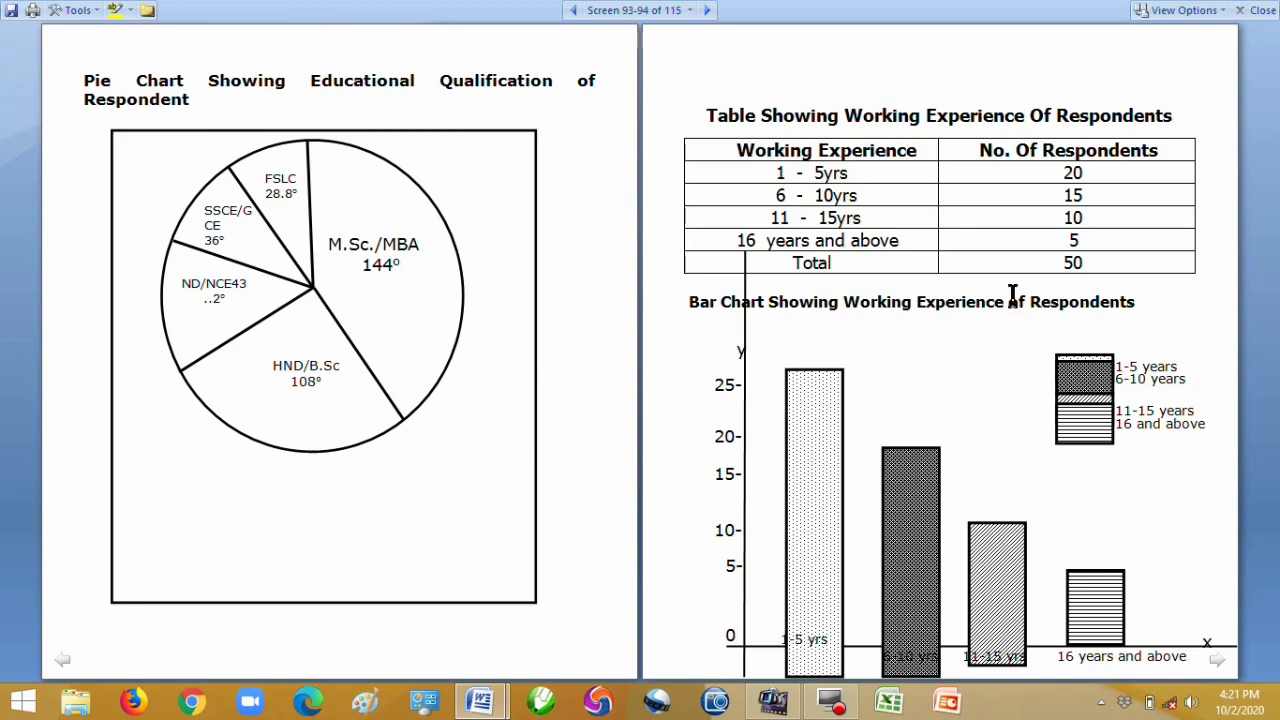
pyautogui.click(1258, 12)
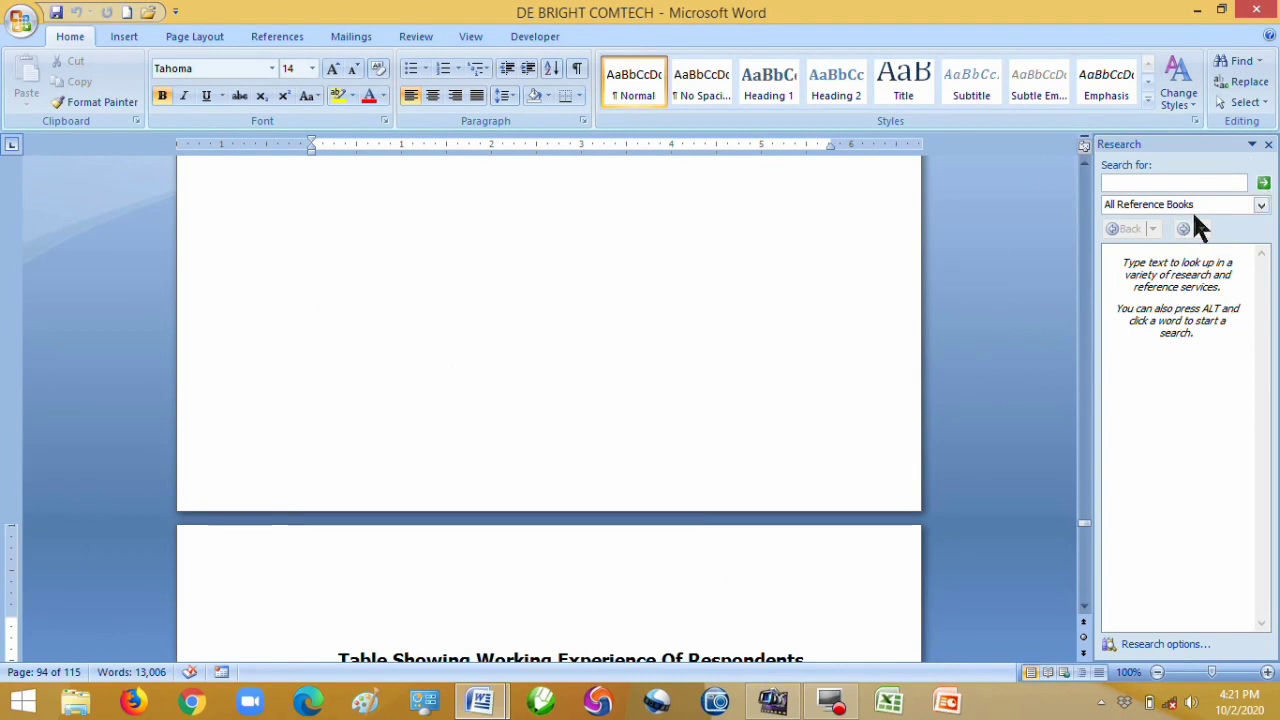
# Close the Research pane, scroll up, and jump to the start of the document with Ctrl+Home.
pyautogui.click(1268, 144)
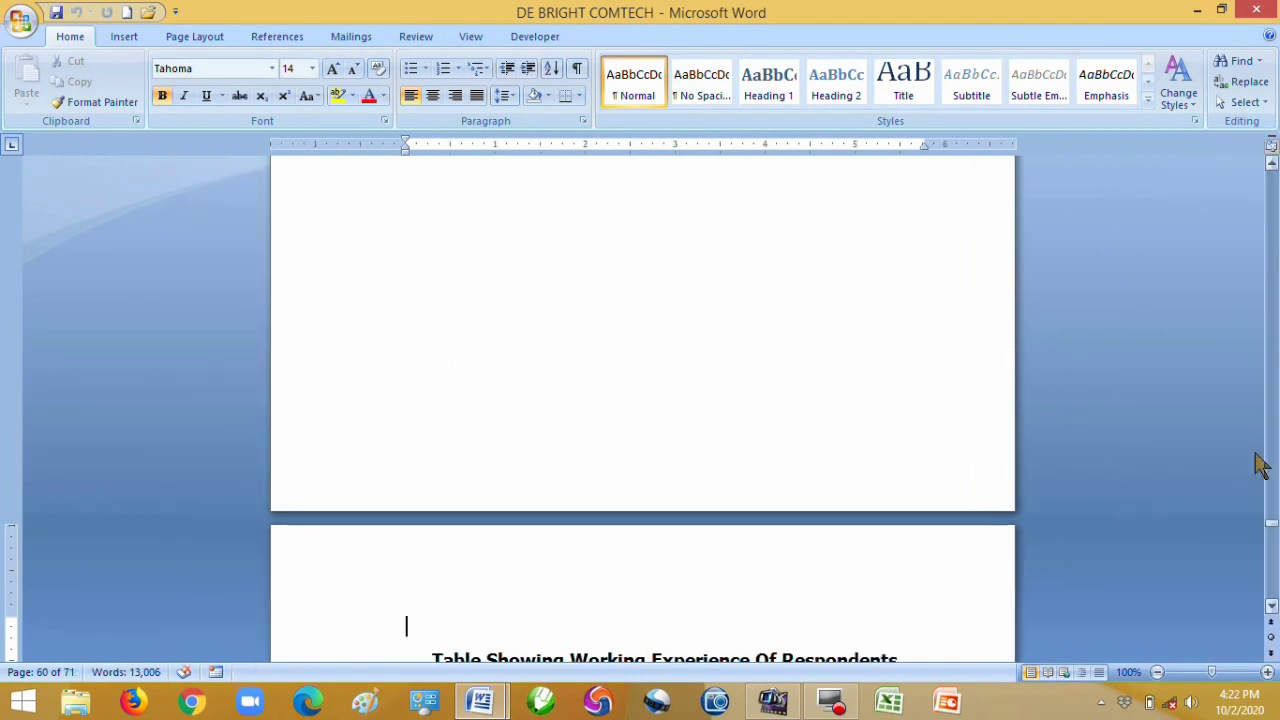
pyautogui.click(1271, 163)
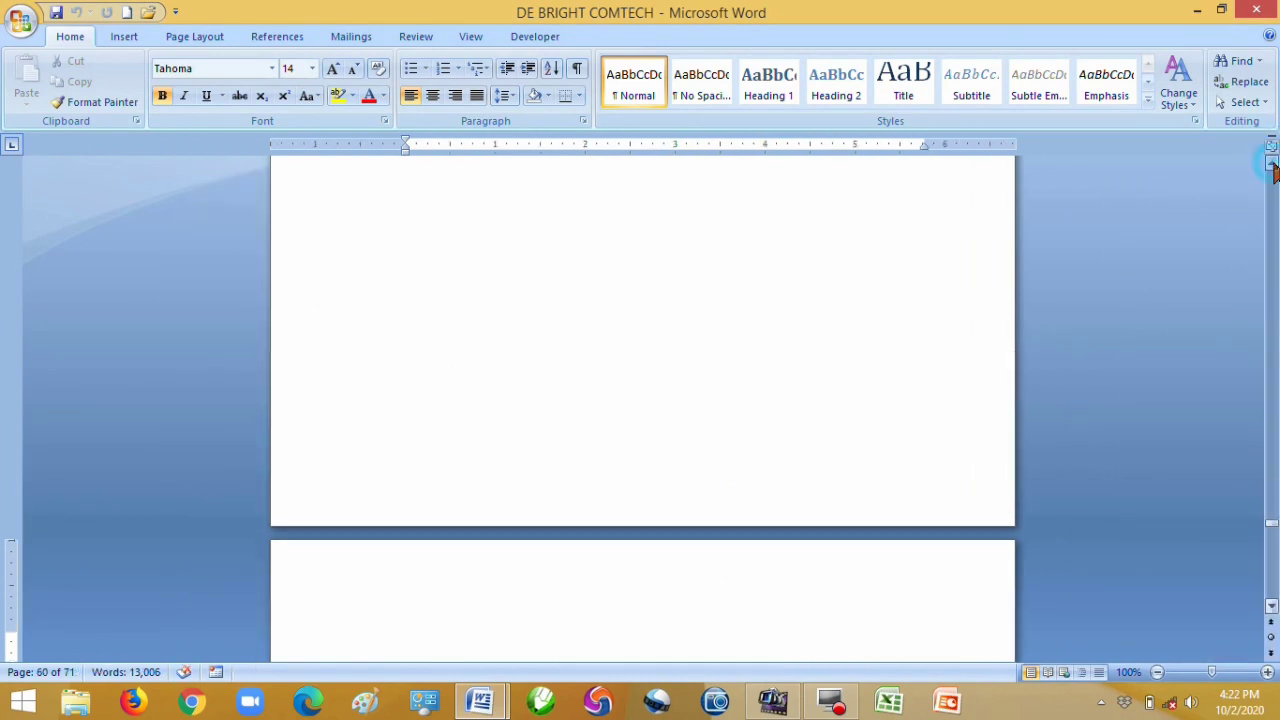
pyautogui.scroll(5, 1274, 170)
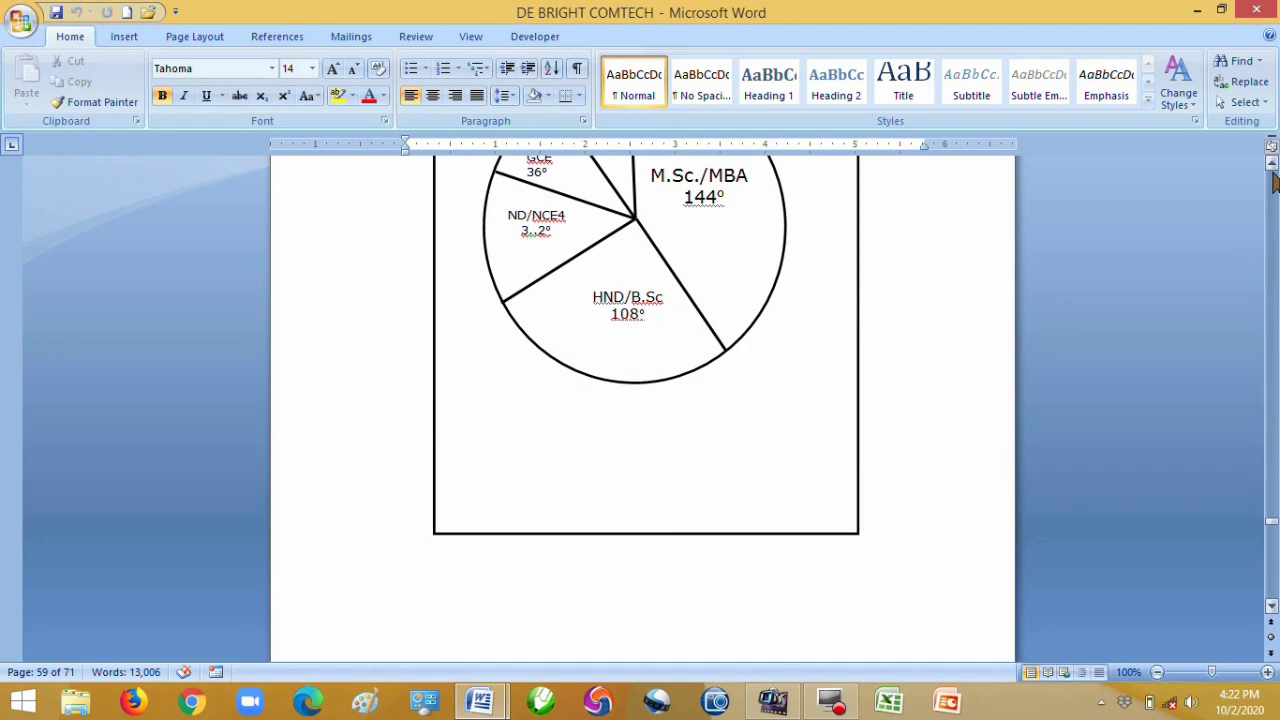
pyautogui.hotkey('ctrl', 'Home')
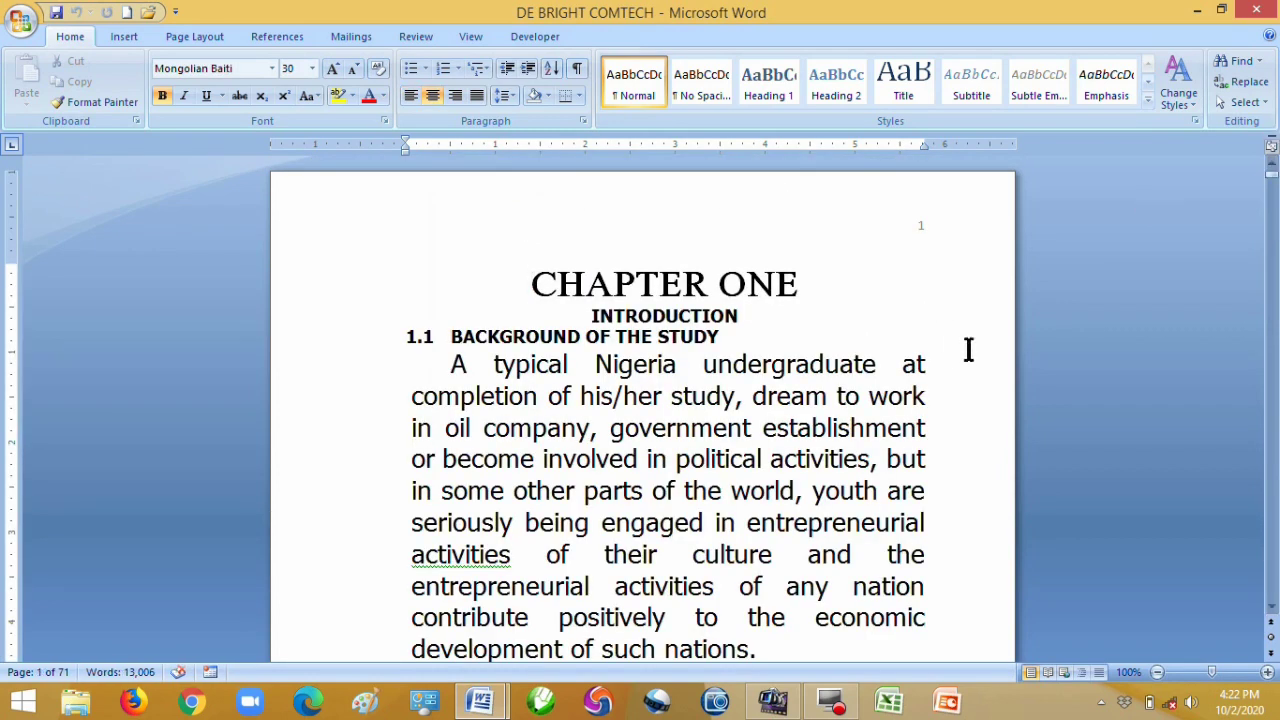
pyautogui.click(1064, 673)
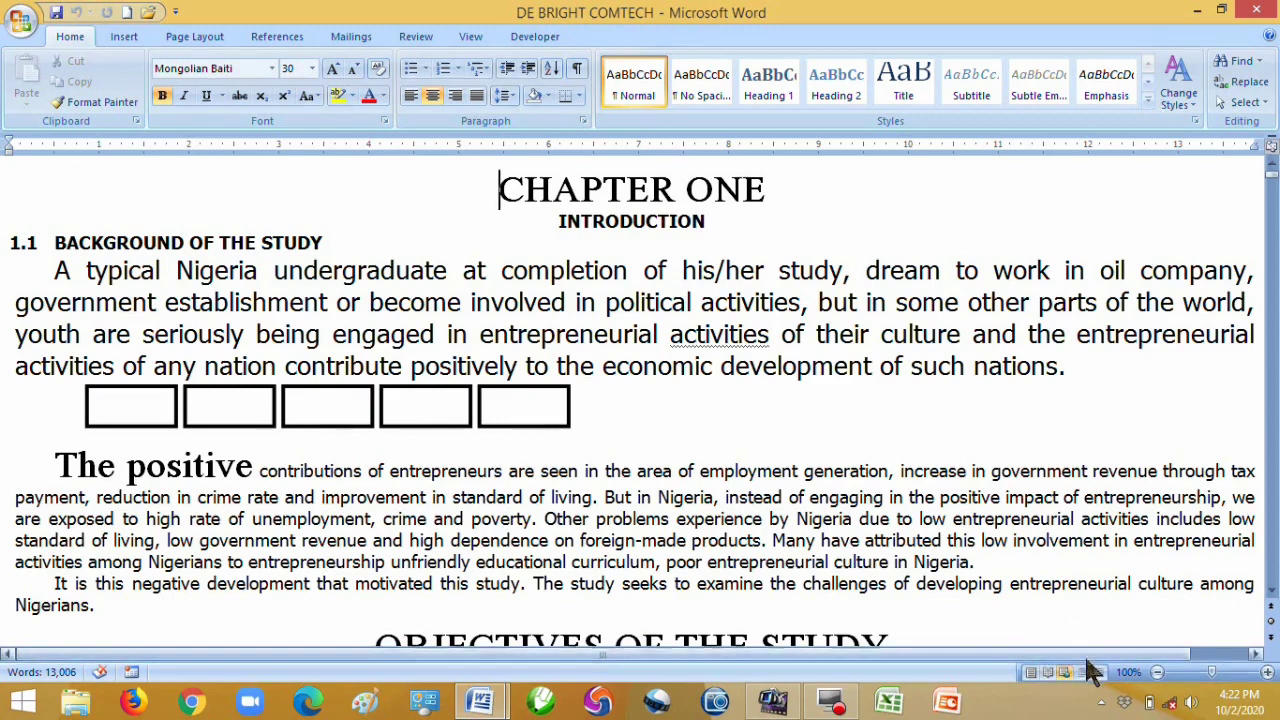
pyautogui.click(1031, 673)
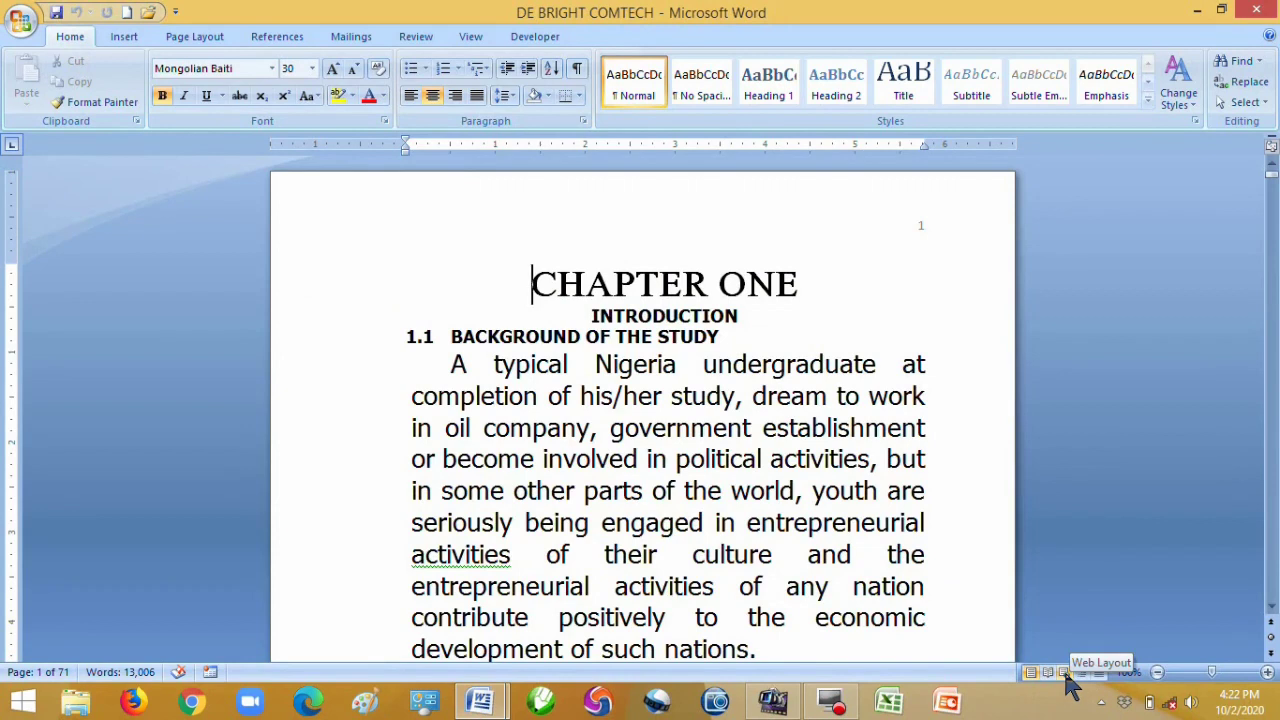
pyautogui.click(1065, 674)
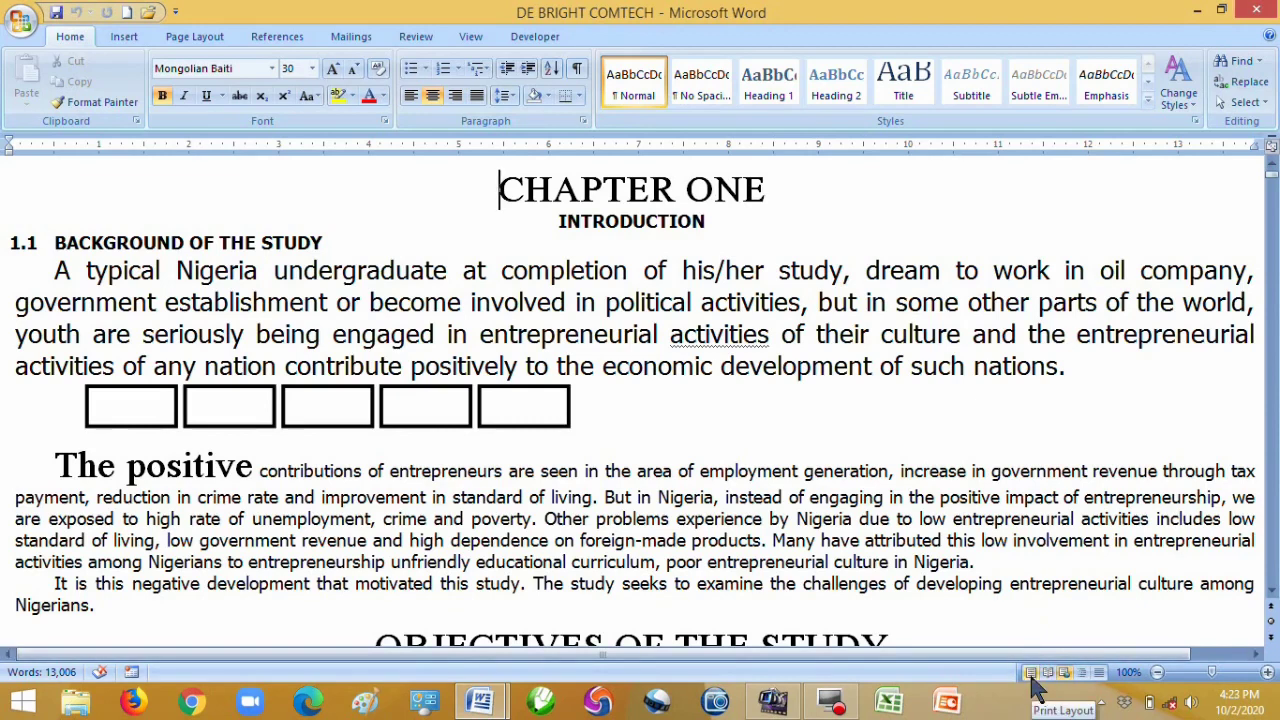
pyautogui.click(1031, 673)
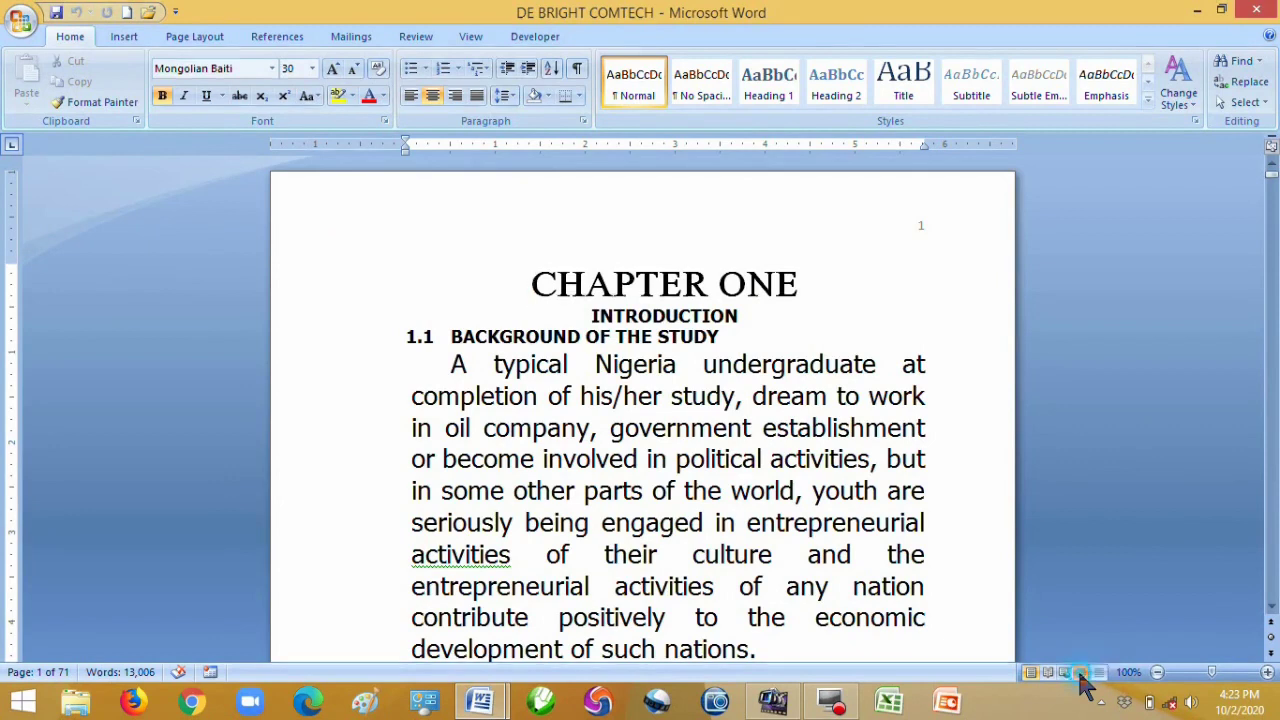
# Switch to Outline view, scroll through a few outline lines, then return to Print Layout.
pyautogui.click(1081, 673)
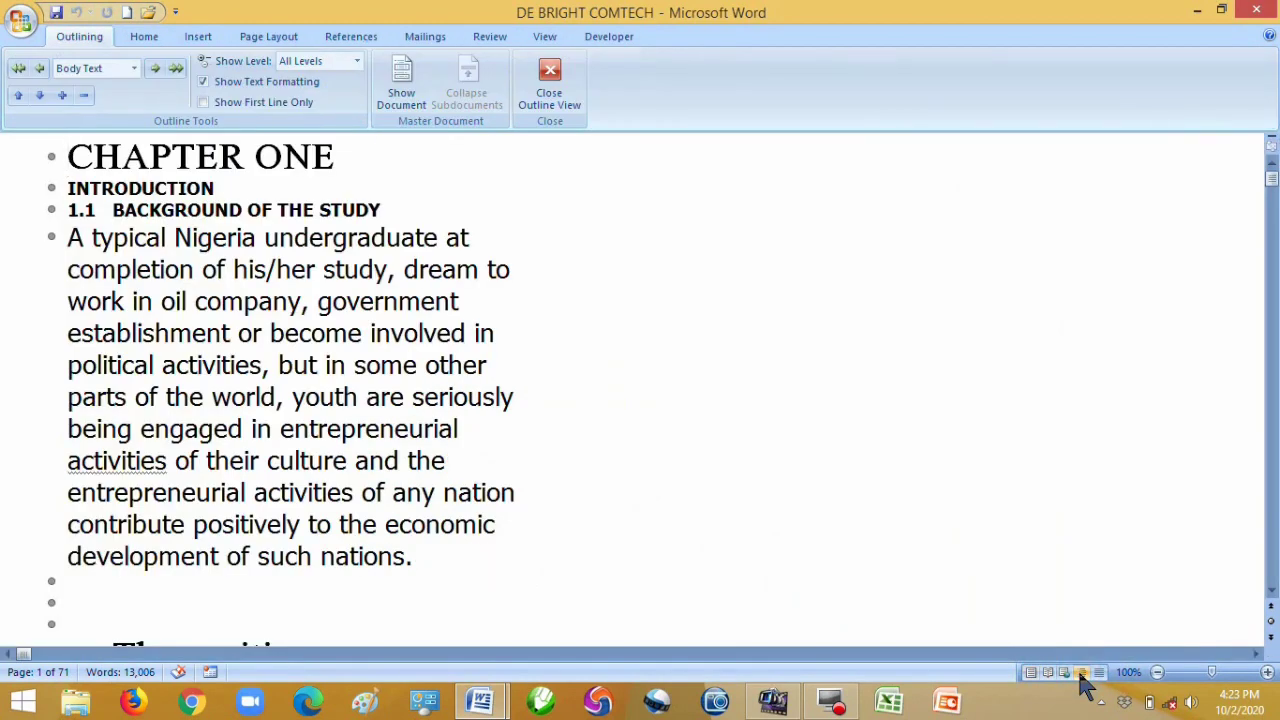
pyautogui.click(1271, 594)
pyautogui.moveTo(1272, 597); pyautogui.dragTo(1273, 599)
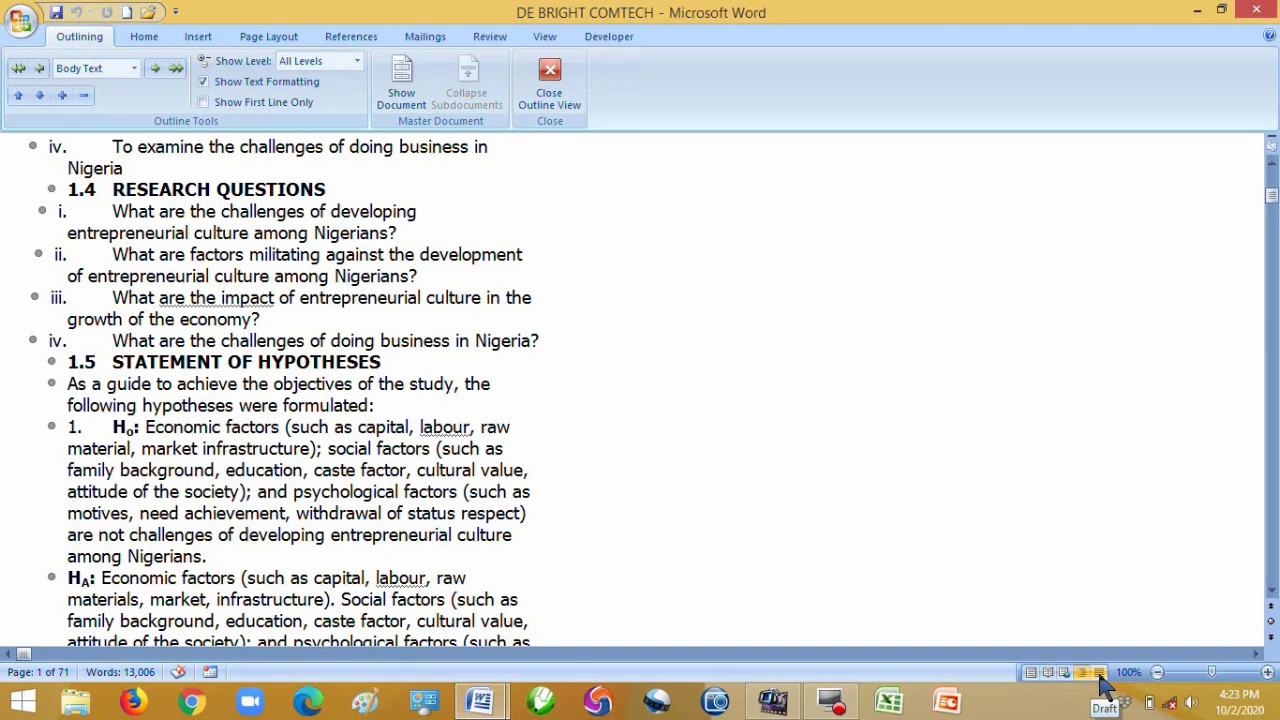
pyautogui.click(1031, 673)
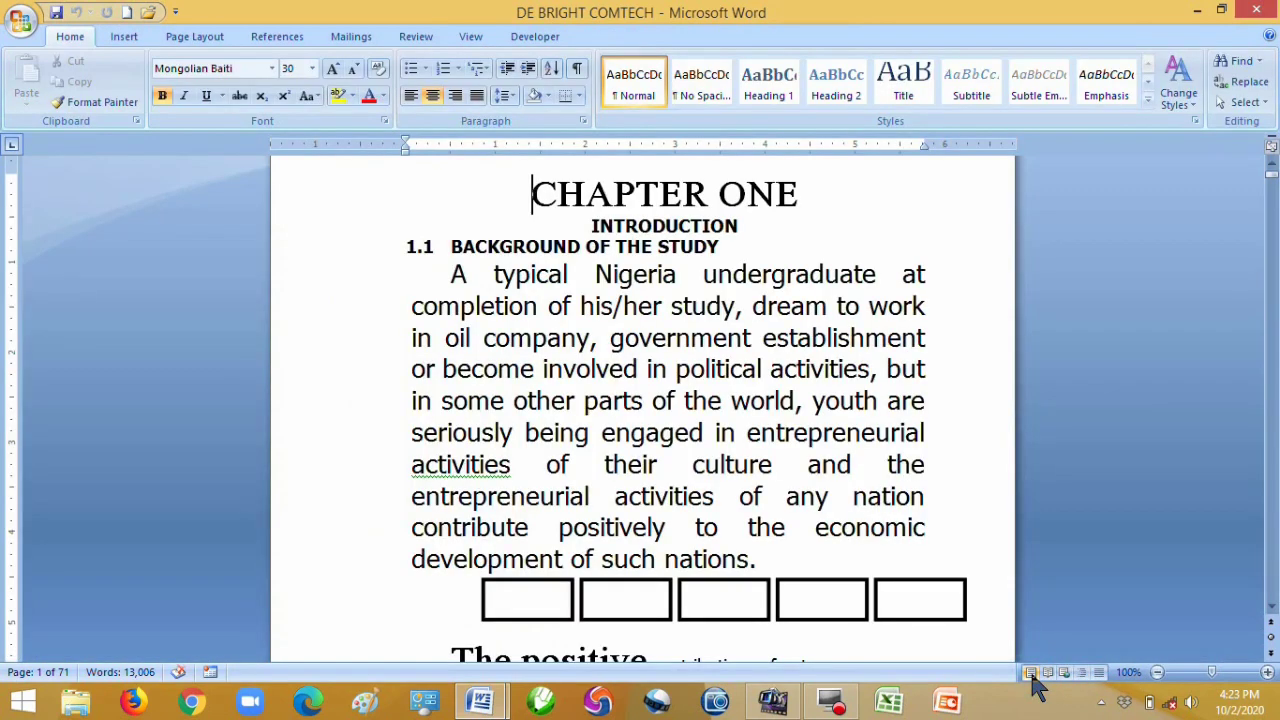
# Switch to Draft view and read down to 1.4 Research Questions and 1.5 Statement of Hypotheses.
pyautogui.click(1098, 672)
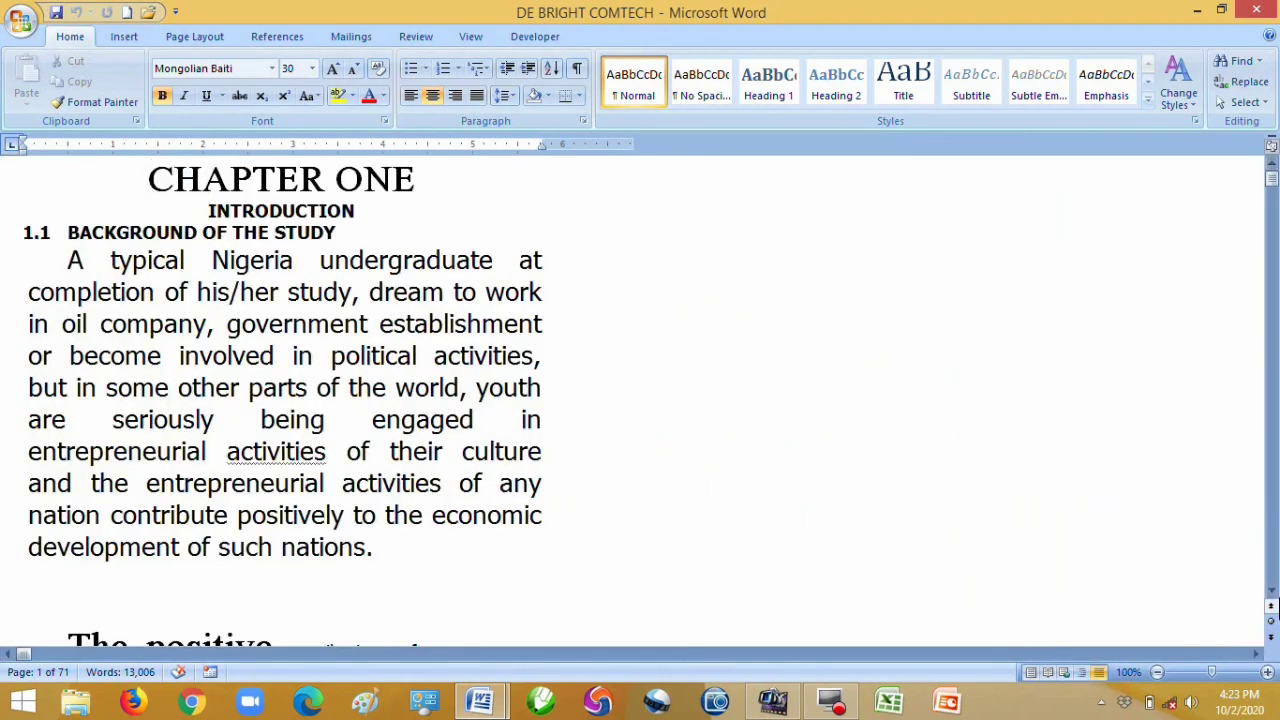
pyautogui.click(1272, 591)
pyautogui.click(1272, 591)
pyautogui.scroll(-13, 1272, 591)
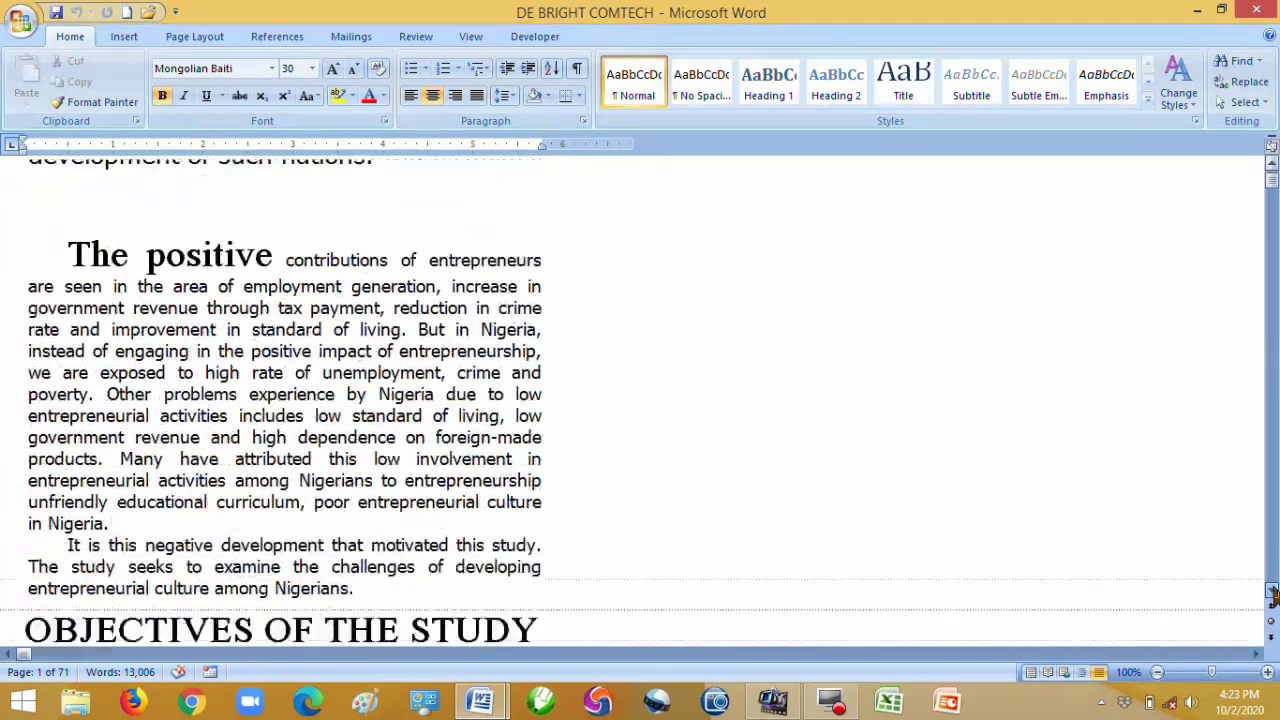
pyautogui.scroll(-6, 1272, 591)
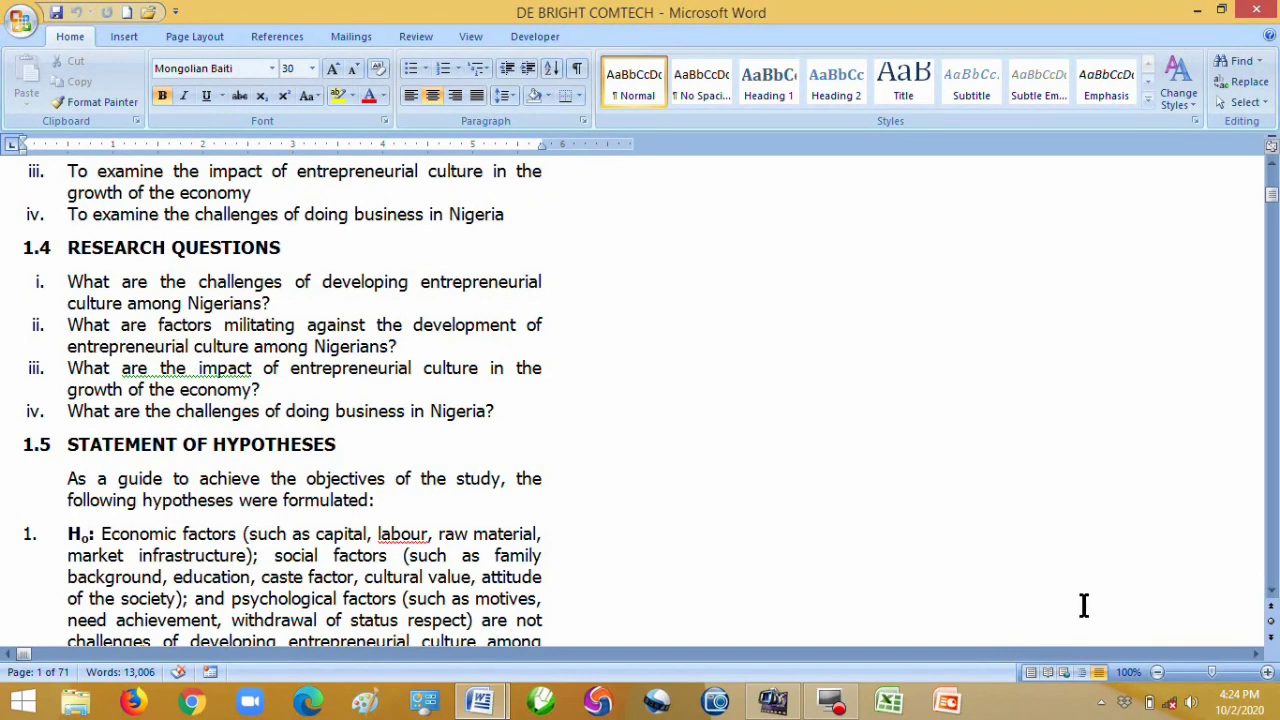
# Return to Print Layout, zoom out to several pages, then zoom in to 260% on Chapter One.
pyautogui.click(1032, 673)
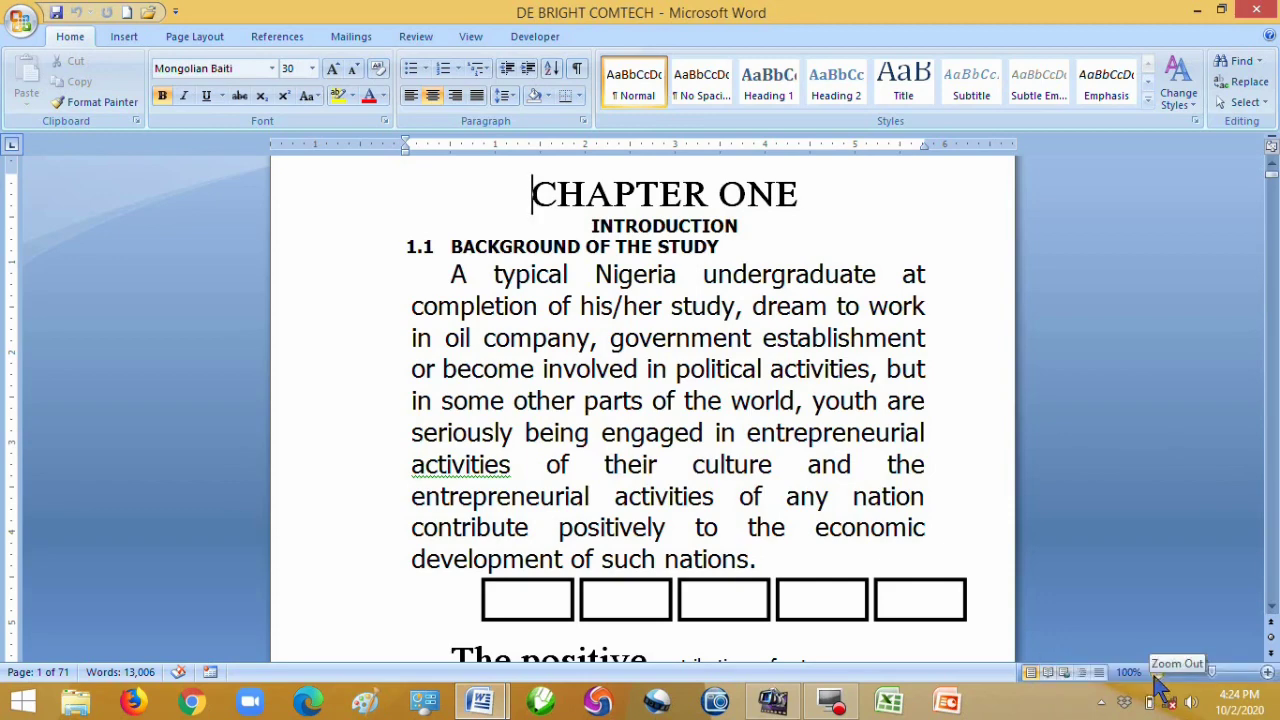
pyautogui.moveTo(1213, 678); pyautogui.dragTo(1186, 678)
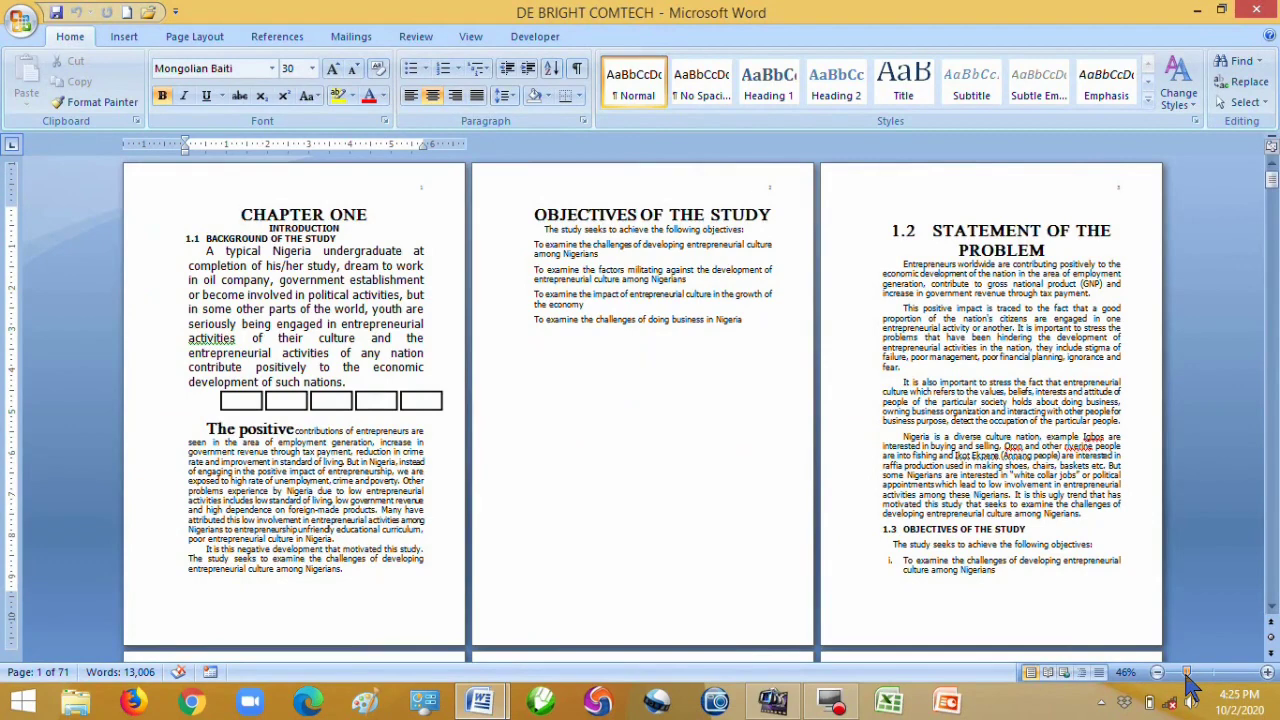
pyautogui.moveTo(1186, 678); pyautogui.dragTo(1193, 680)
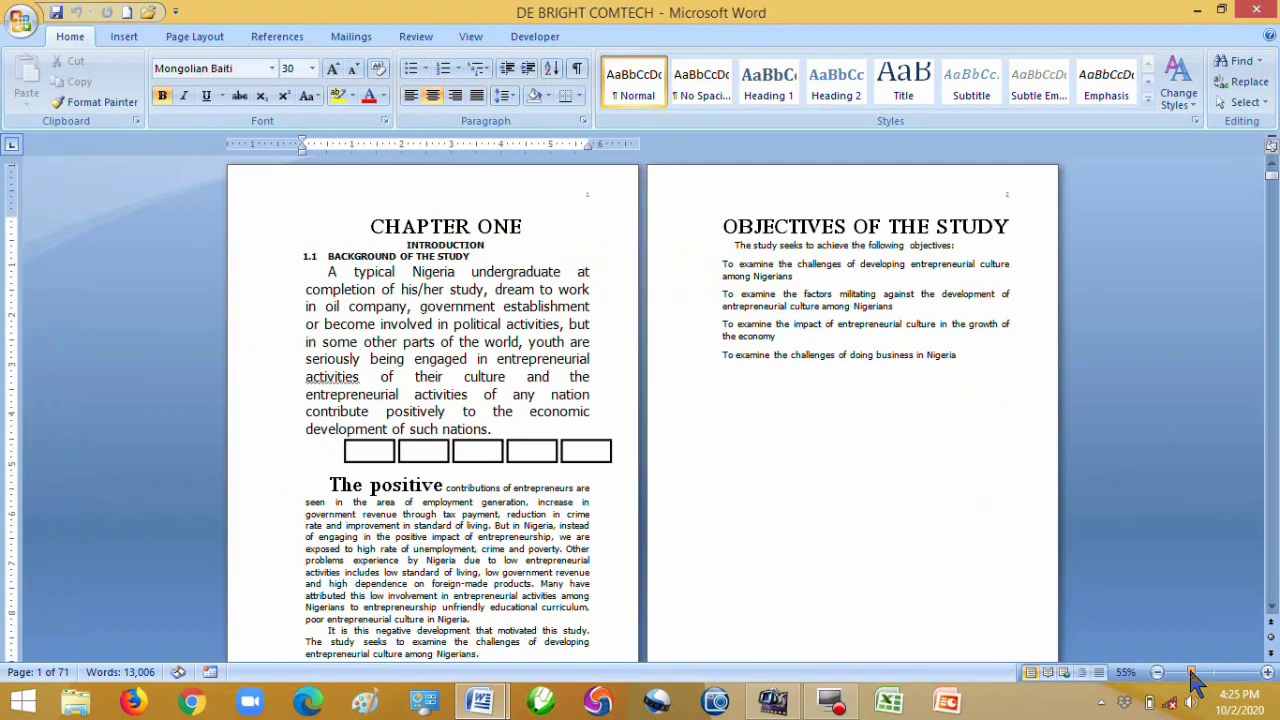
pyautogui.moveTo(1193, 680); pyautogui.dragTo(1207, 680)
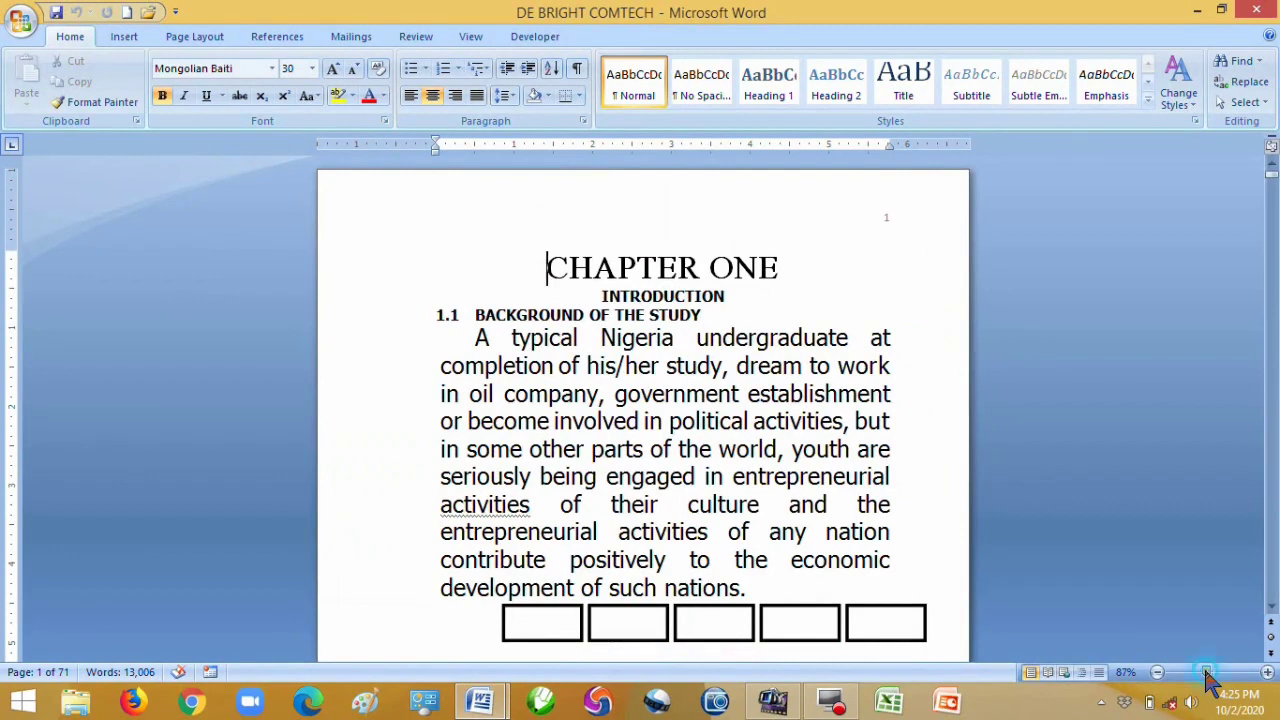
pyautogui.moveTo(1207, 680); pyautogui.dragTo(1250, 677)
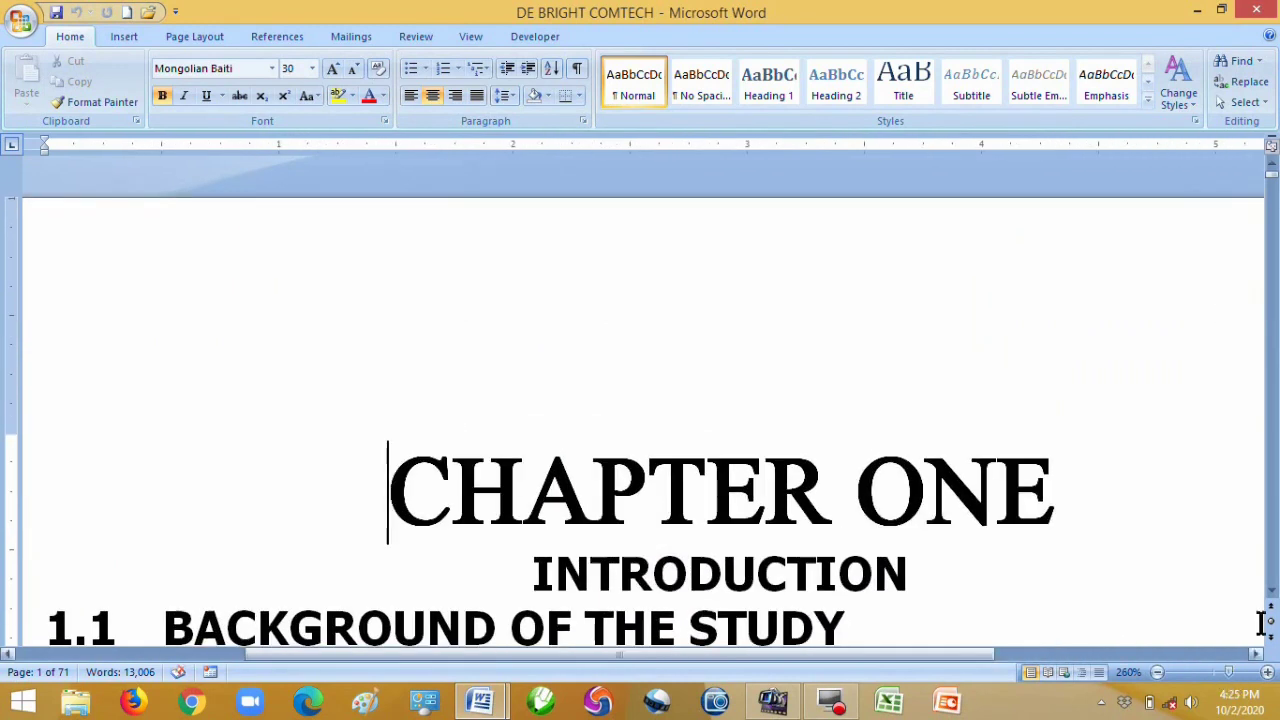
# Scroll to the opening paragraph and zoom out to reveal more of its lines.
pyautogui.click(1272, 592)
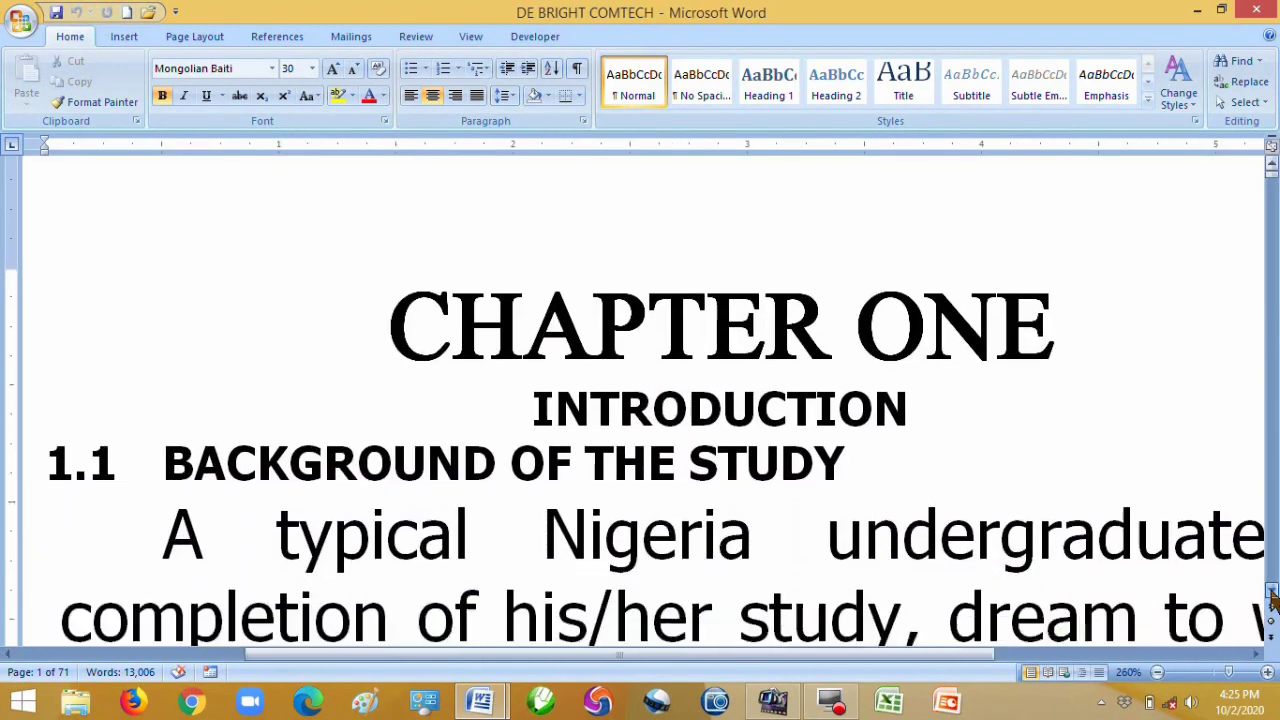
pyautogui.scroll(-5, 1272, 597)
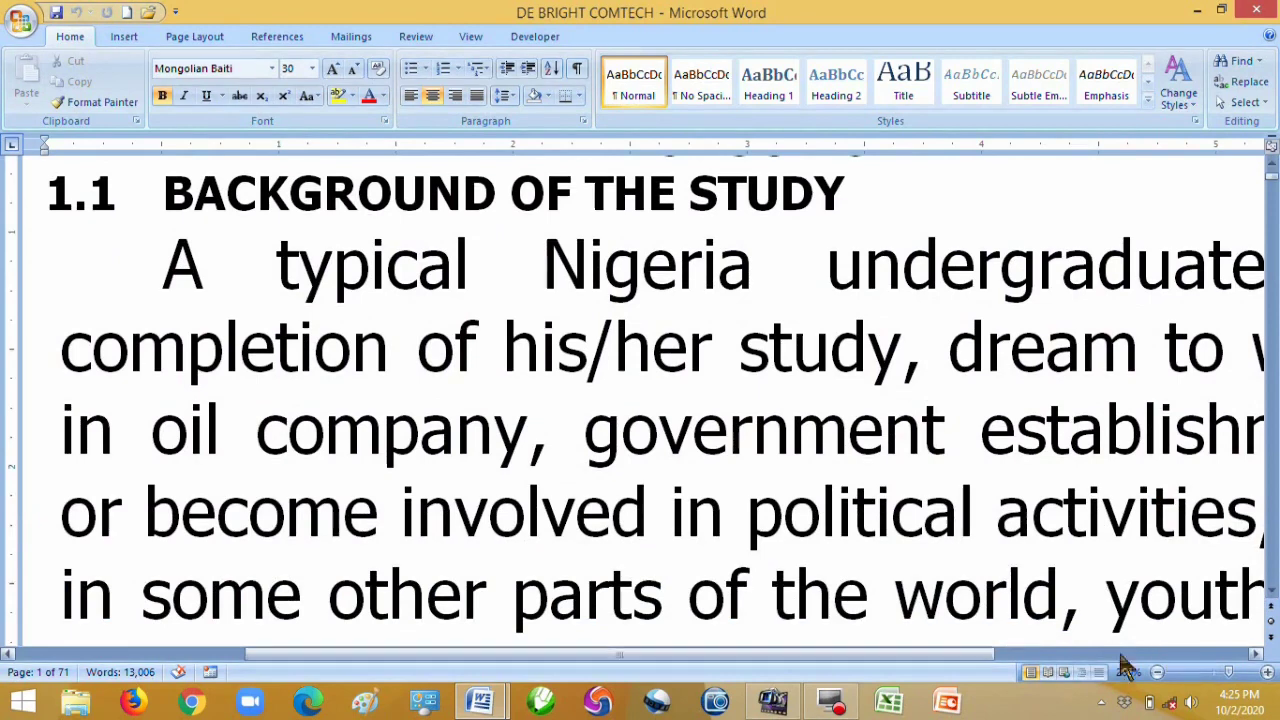
pyautogui.moveTo(966, 662); pyautogui.dragTo(829, 677)
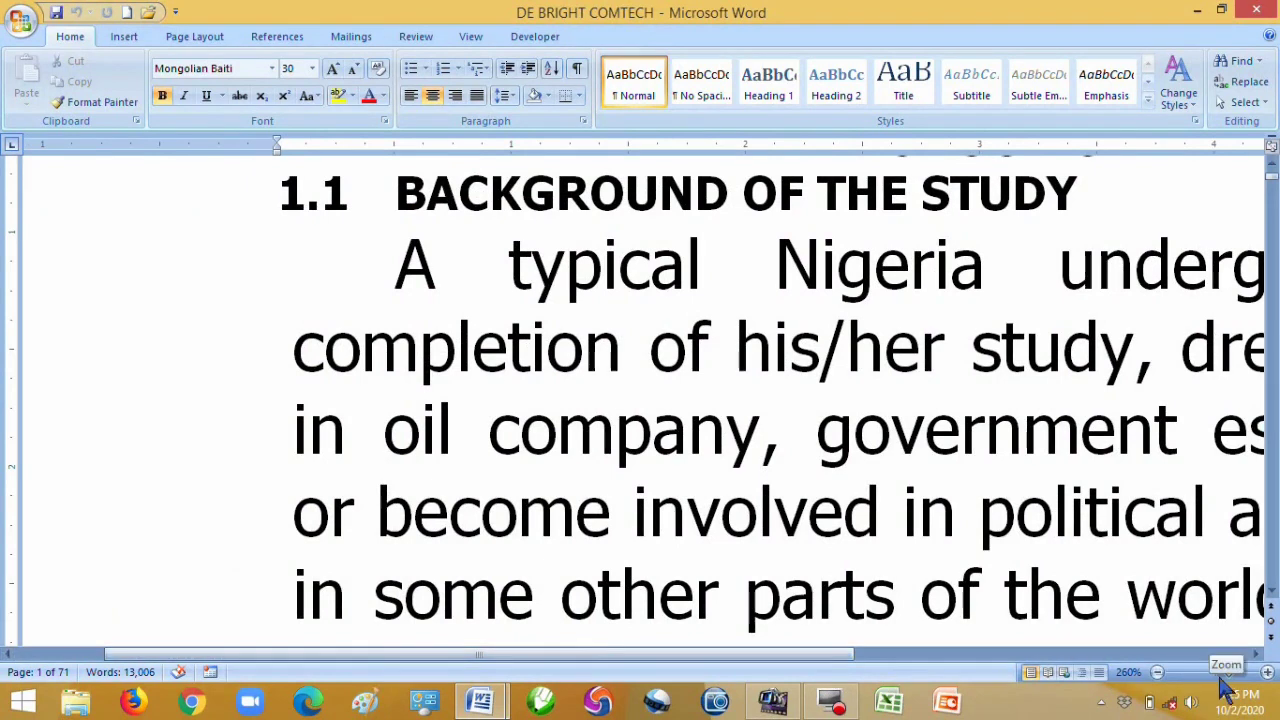
pyautogui.moveTo(1232, 680); pyautogui.dragTo(1224, 683)
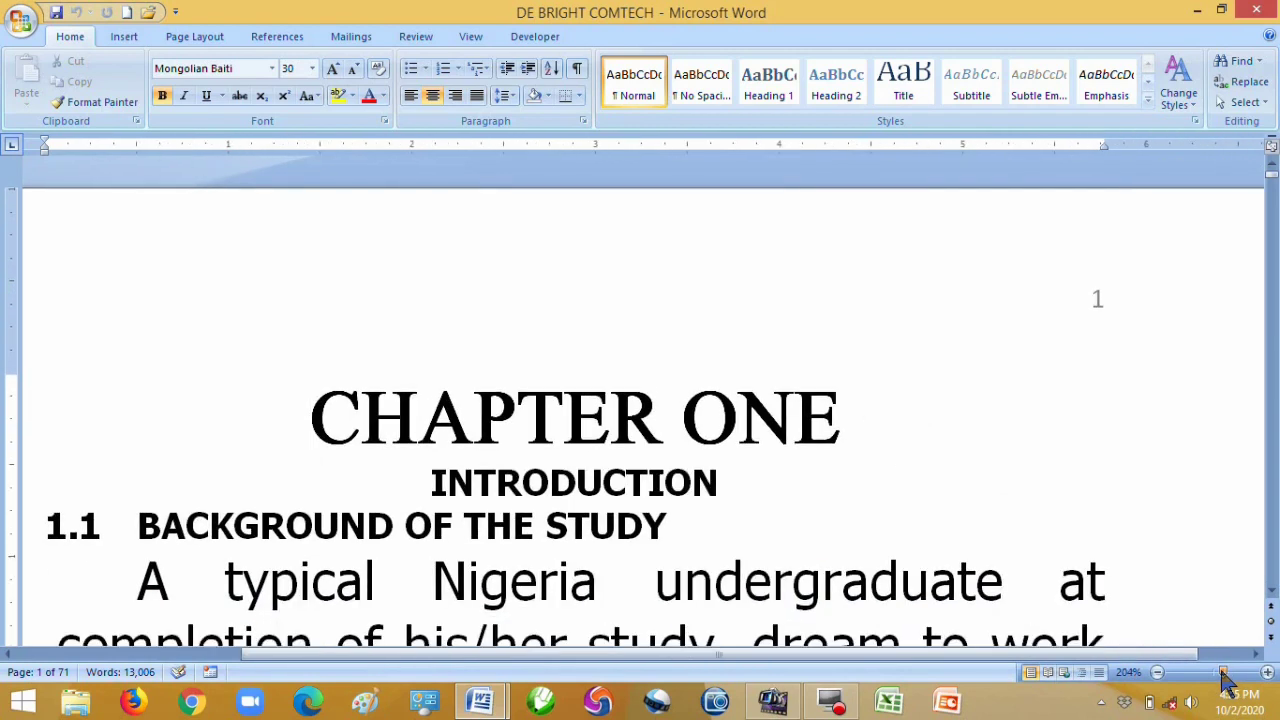
pyautogui.click(1272, 594)
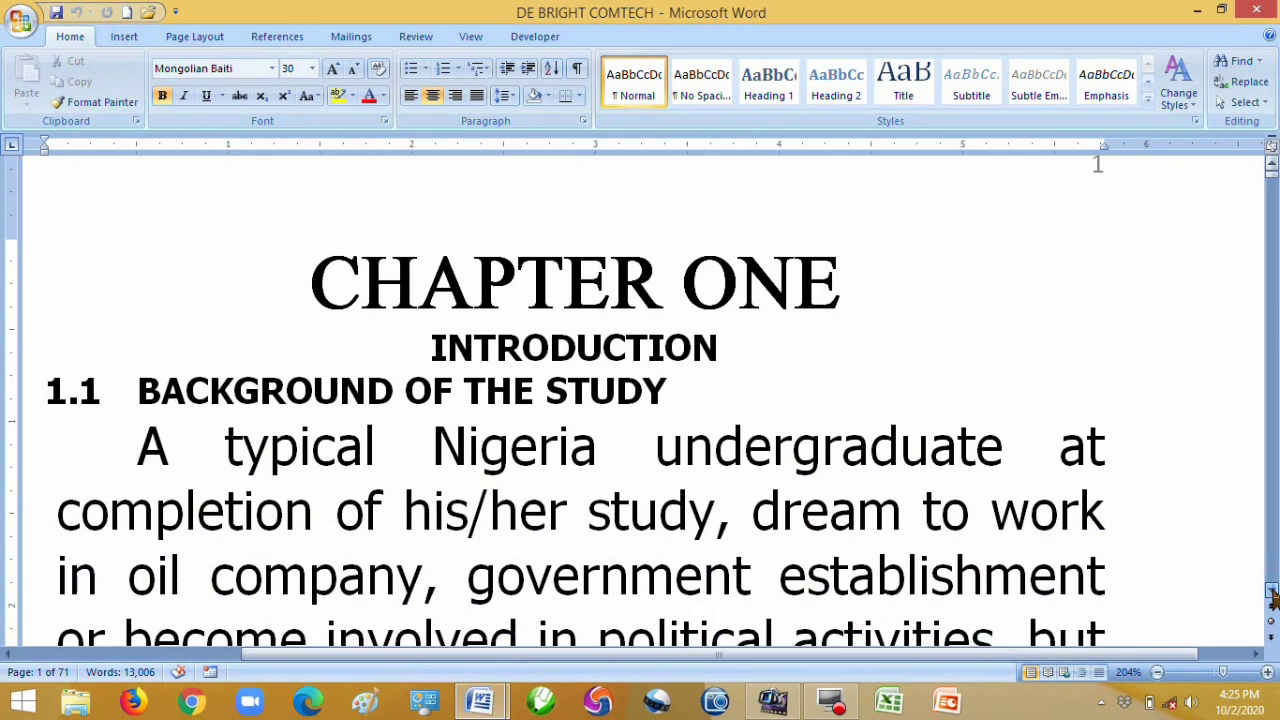
pyautogui.click(1272, 594)
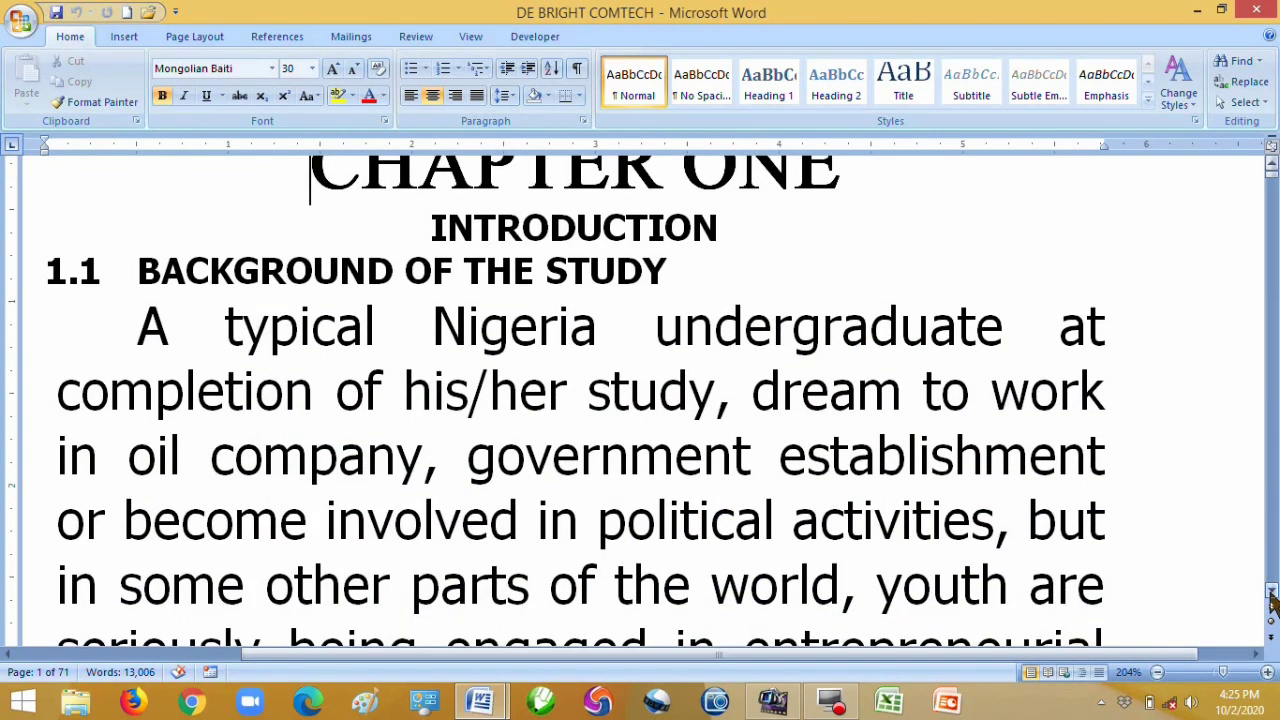
# Set the zoom to 204%, show the View tab and place the caret in the heading.
pyautogui.click(1206, 673)
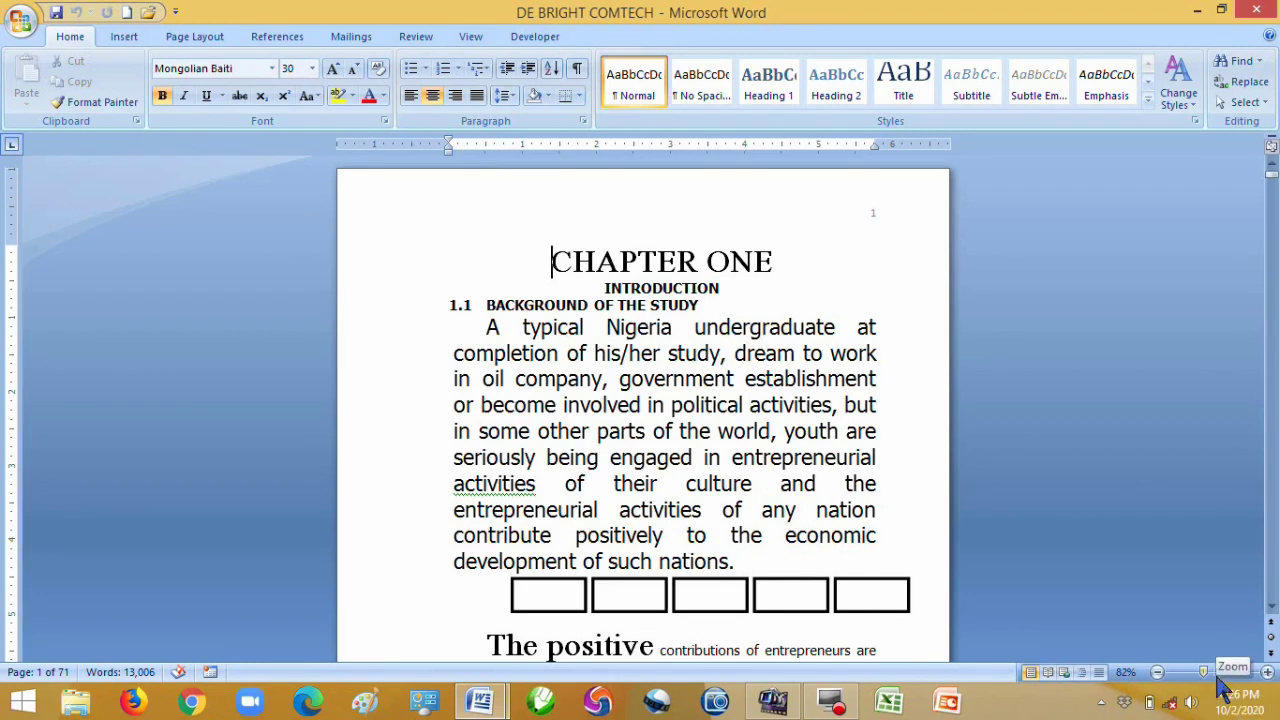
pyautogui.moveTo(1206, 675); pyautogui.dragTo(1226, 675)
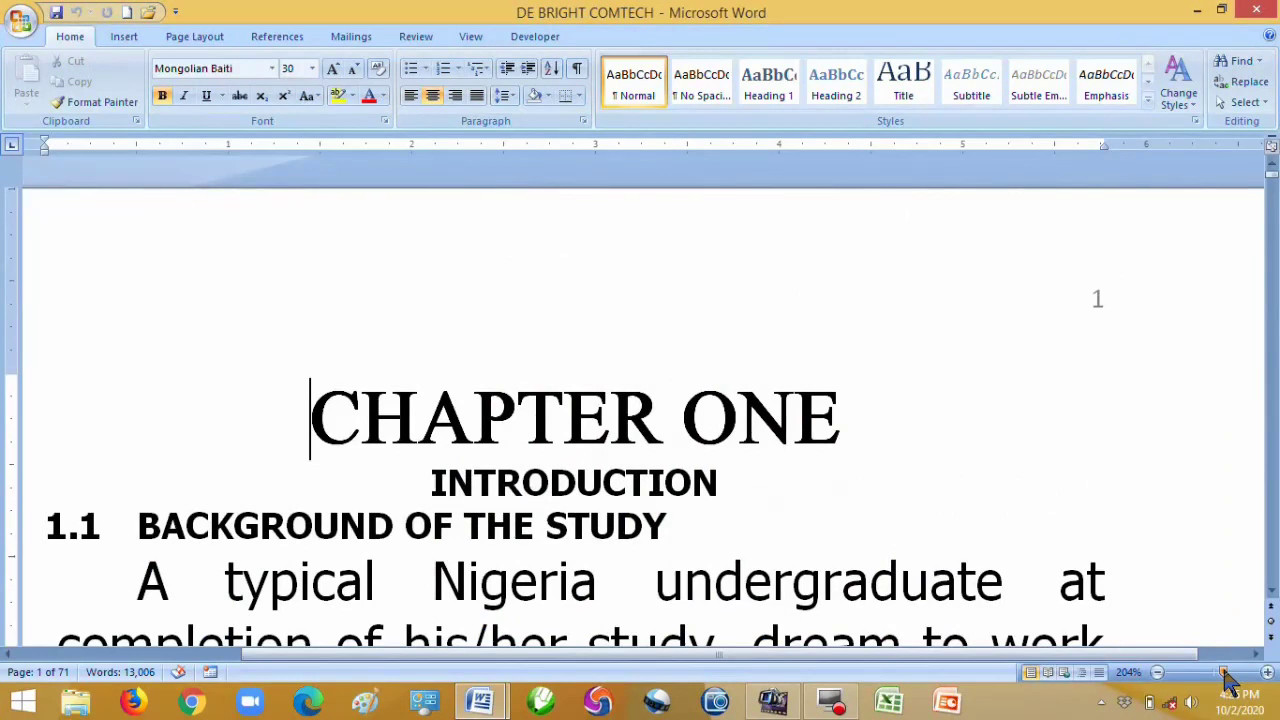
pyautogui.moveTo(1271, 598); pyautogui.dragTo(1271, 598)
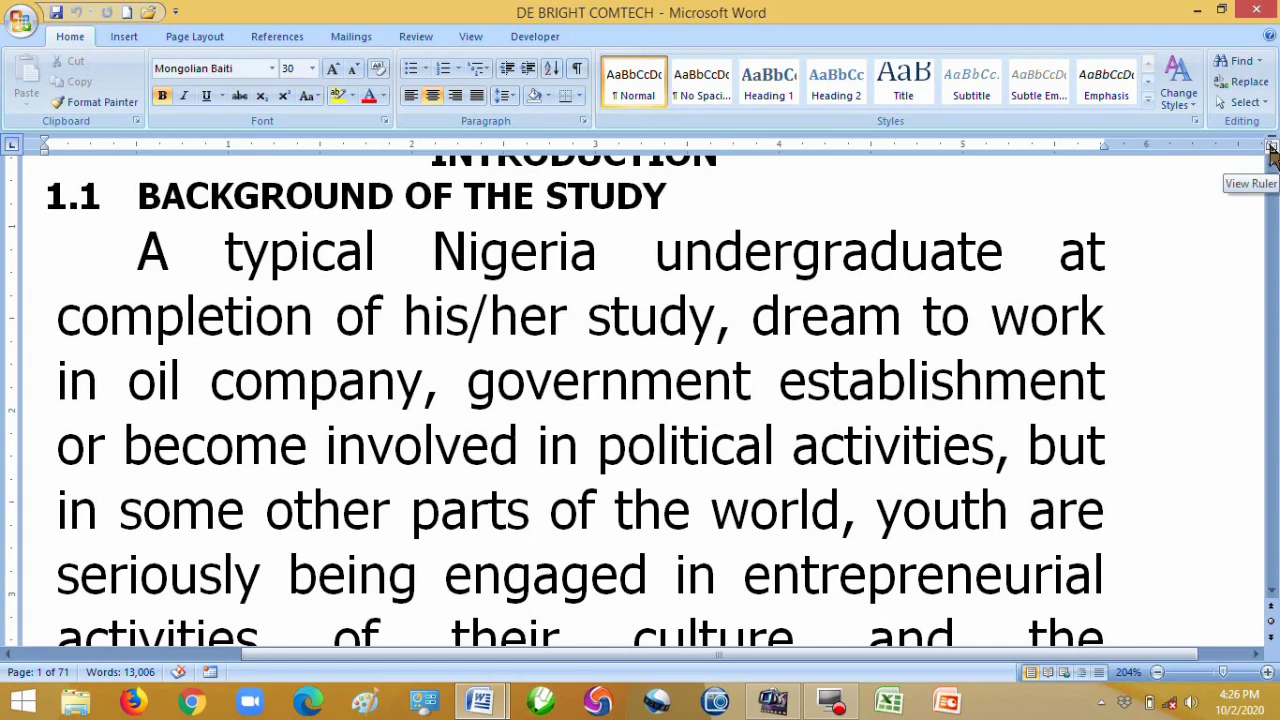
pyautogui.click(473, 37)
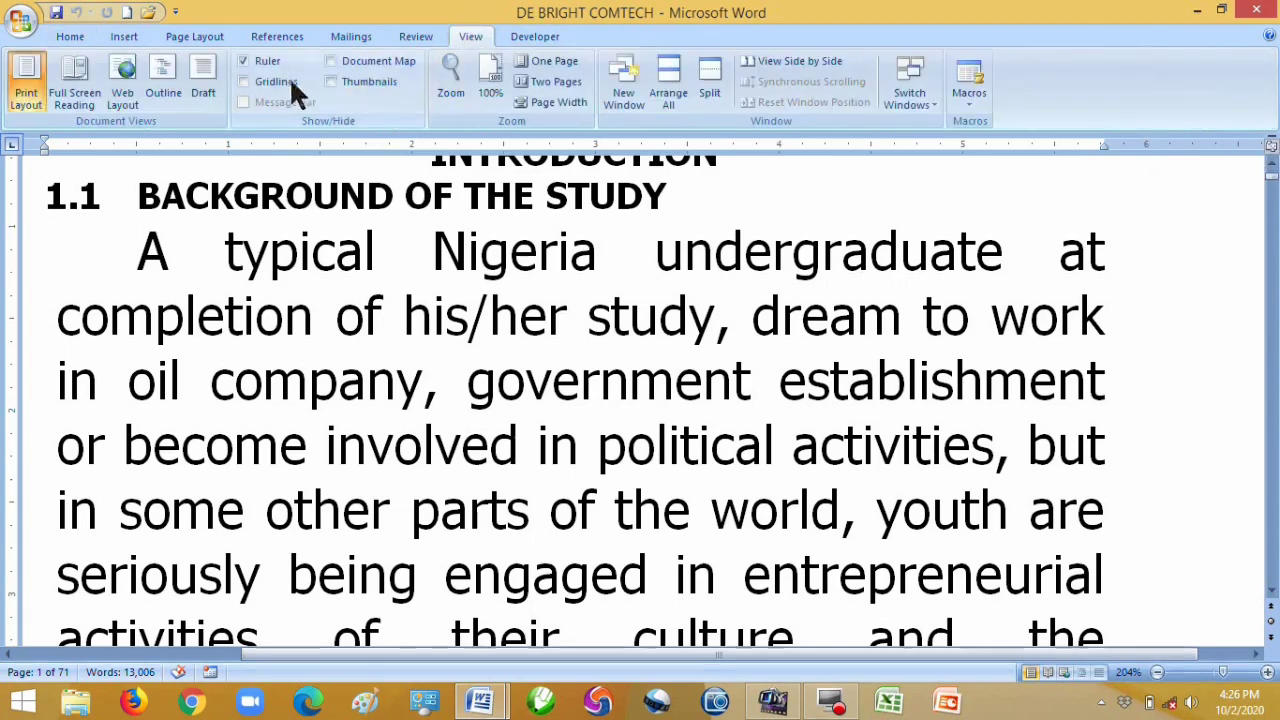
pyautogui.click(487, 197)
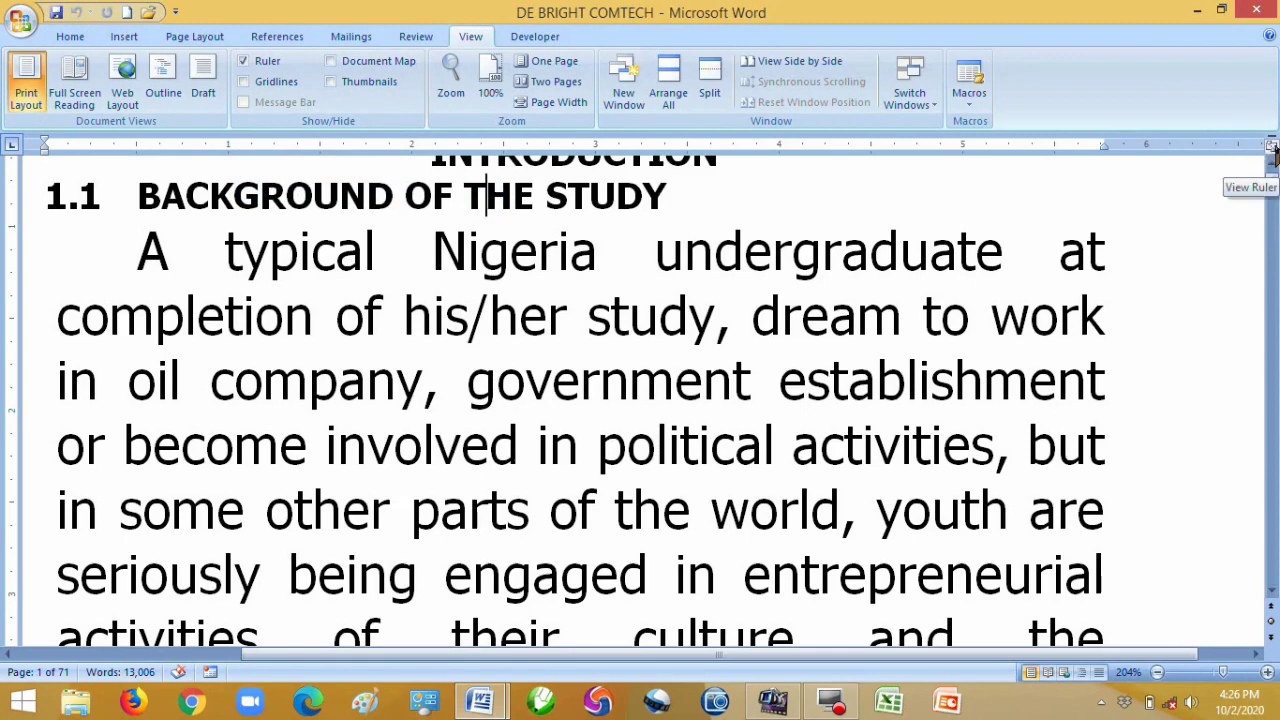
# Toggle the rulers off and on with the View Ruler button, leaving them hidden.
pyautogui.click(1273, 150)
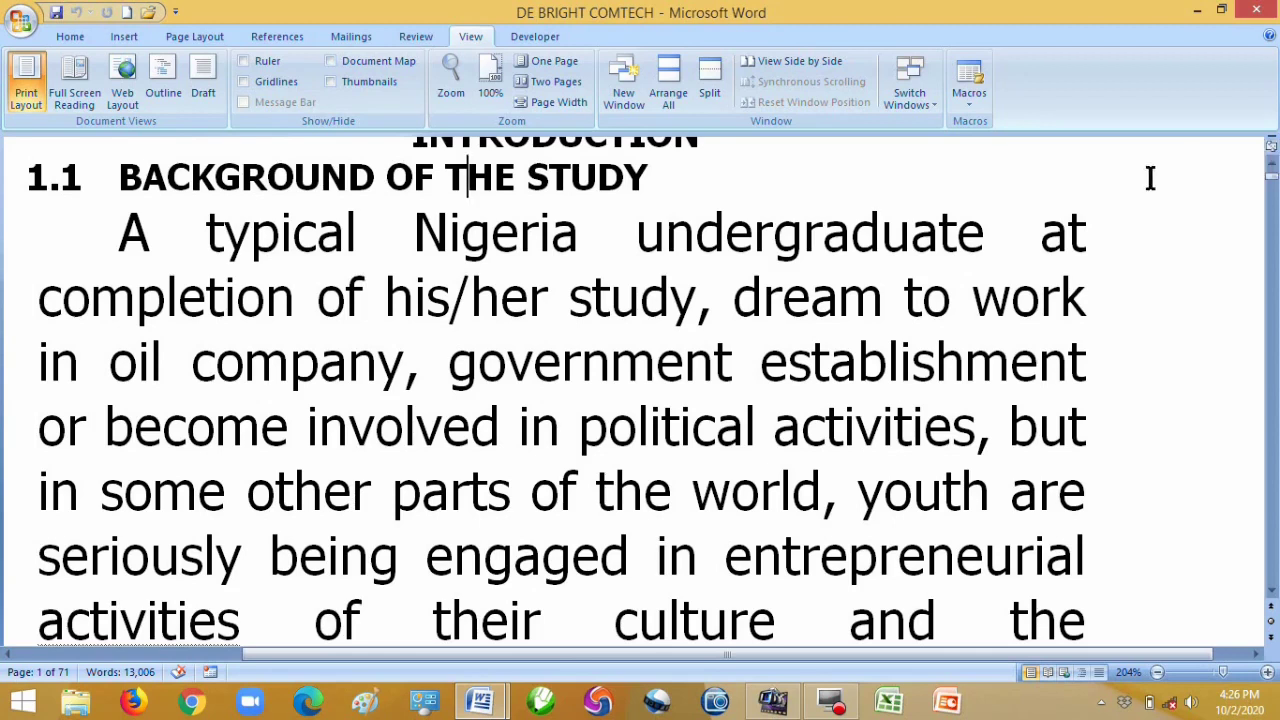
pyautogui.click(1272, 148)
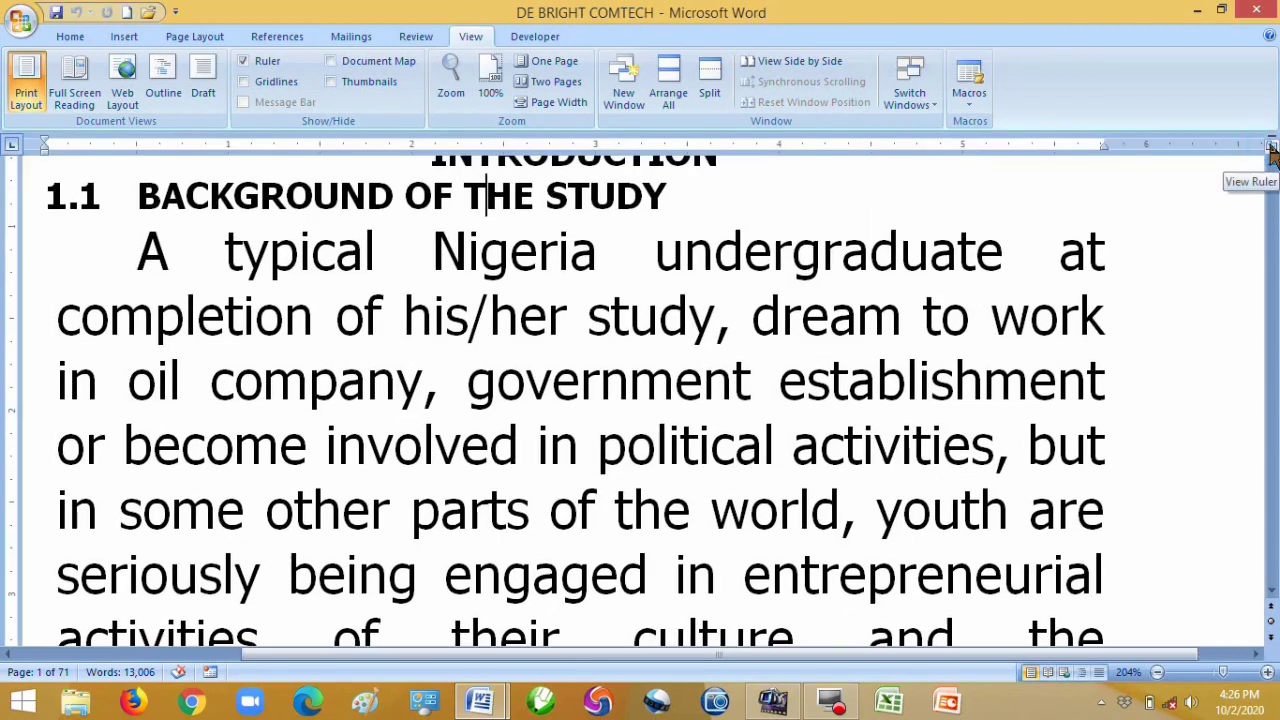
pyautogui.click(1272, 148)
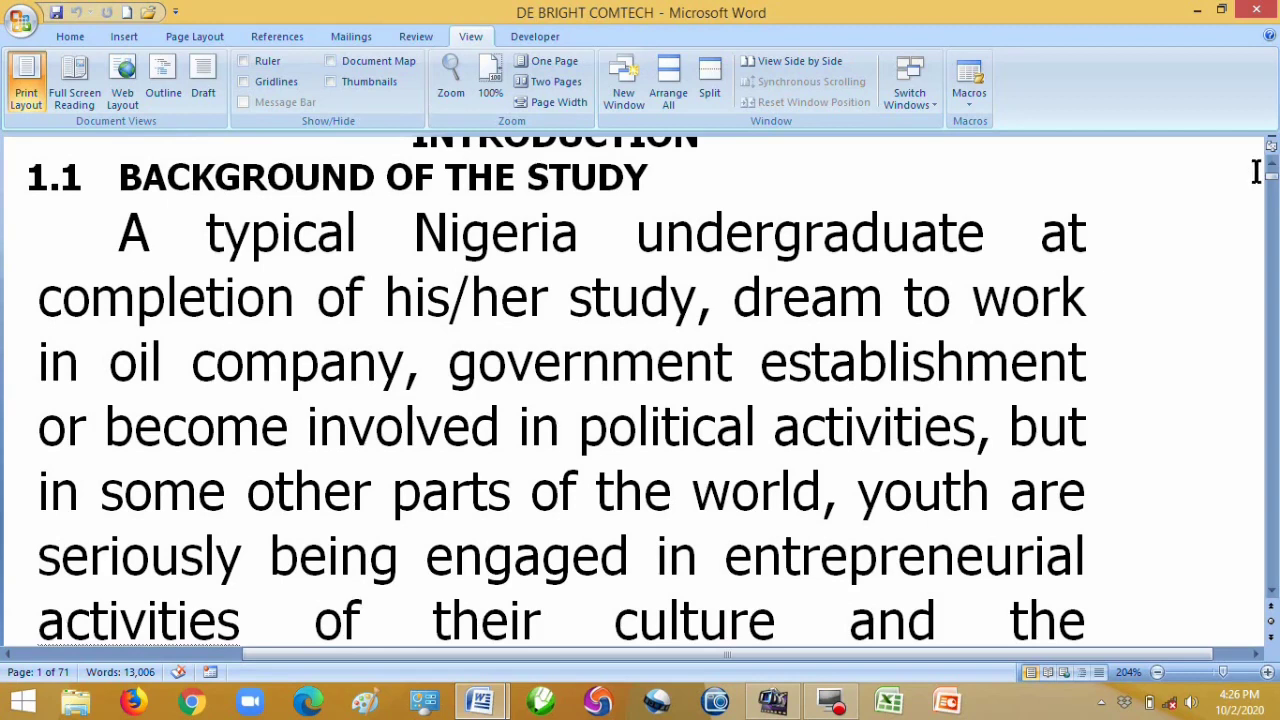
pyautogui.click(1272, 149)
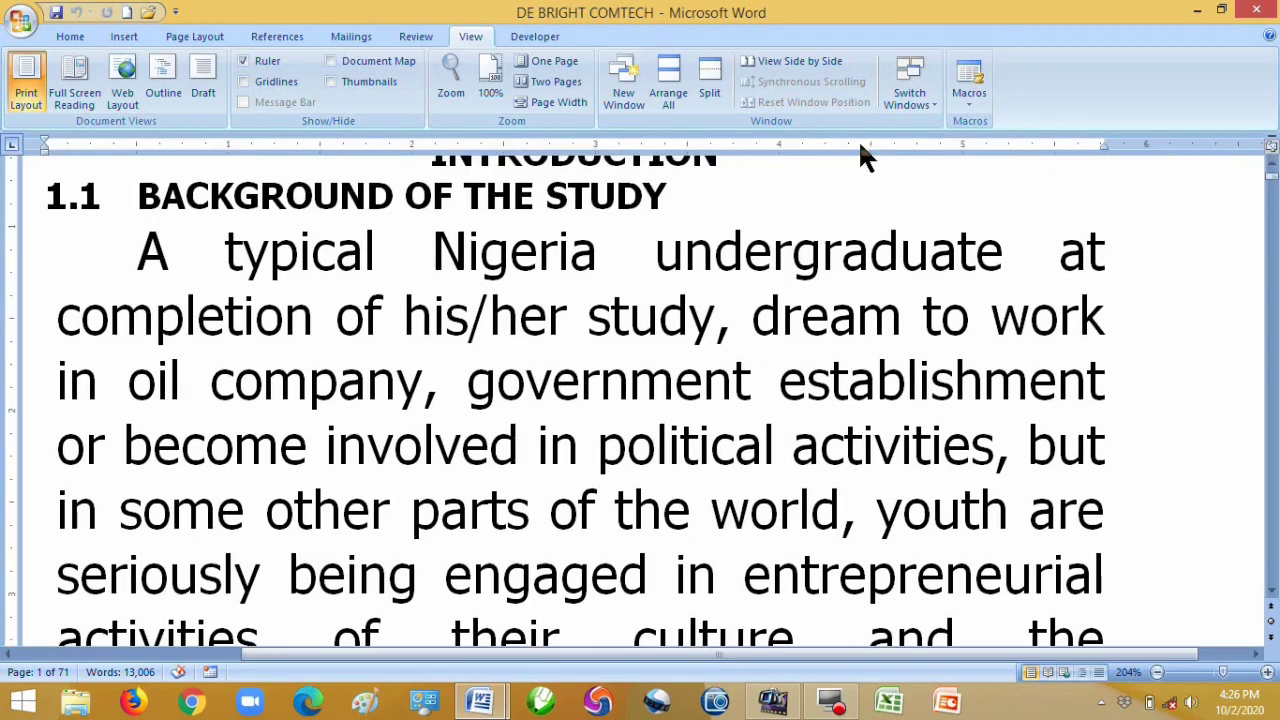
pyautogui.click(1272, 149)
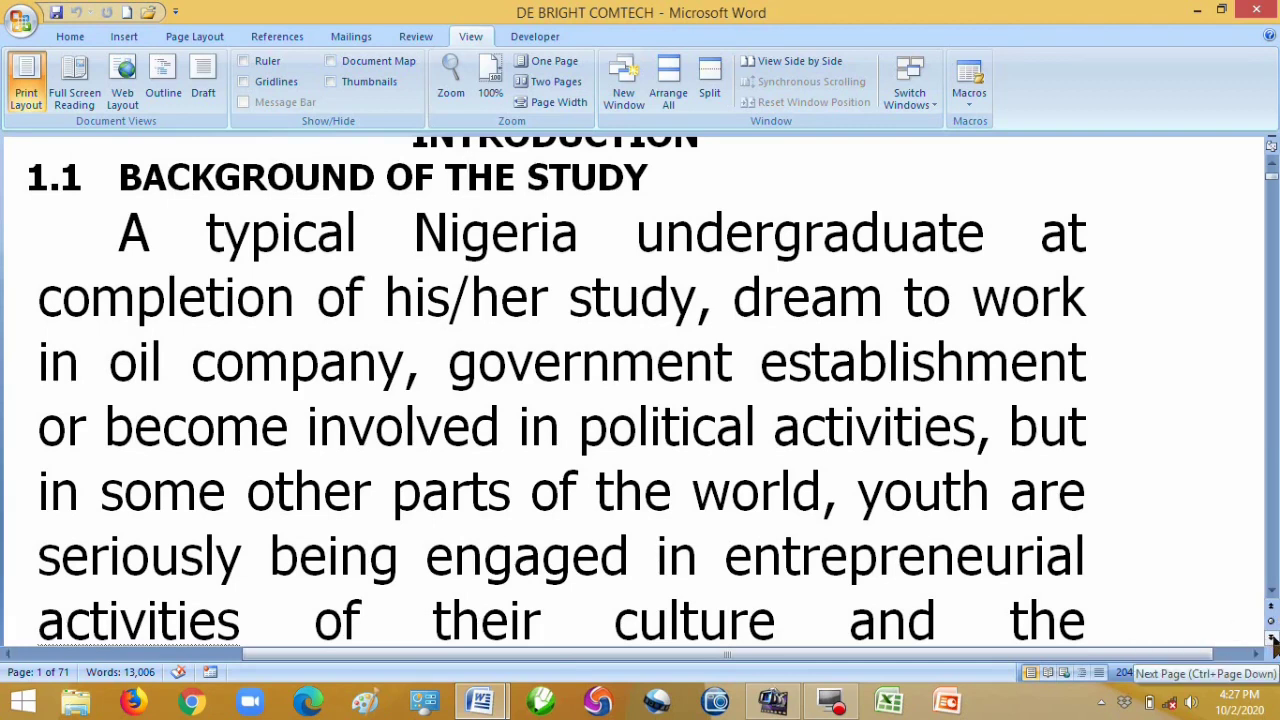
# Page ahead to Statement of the Problem, back to Chapter One, then show browse-object choices.
pyautogui.click(1272, 638)
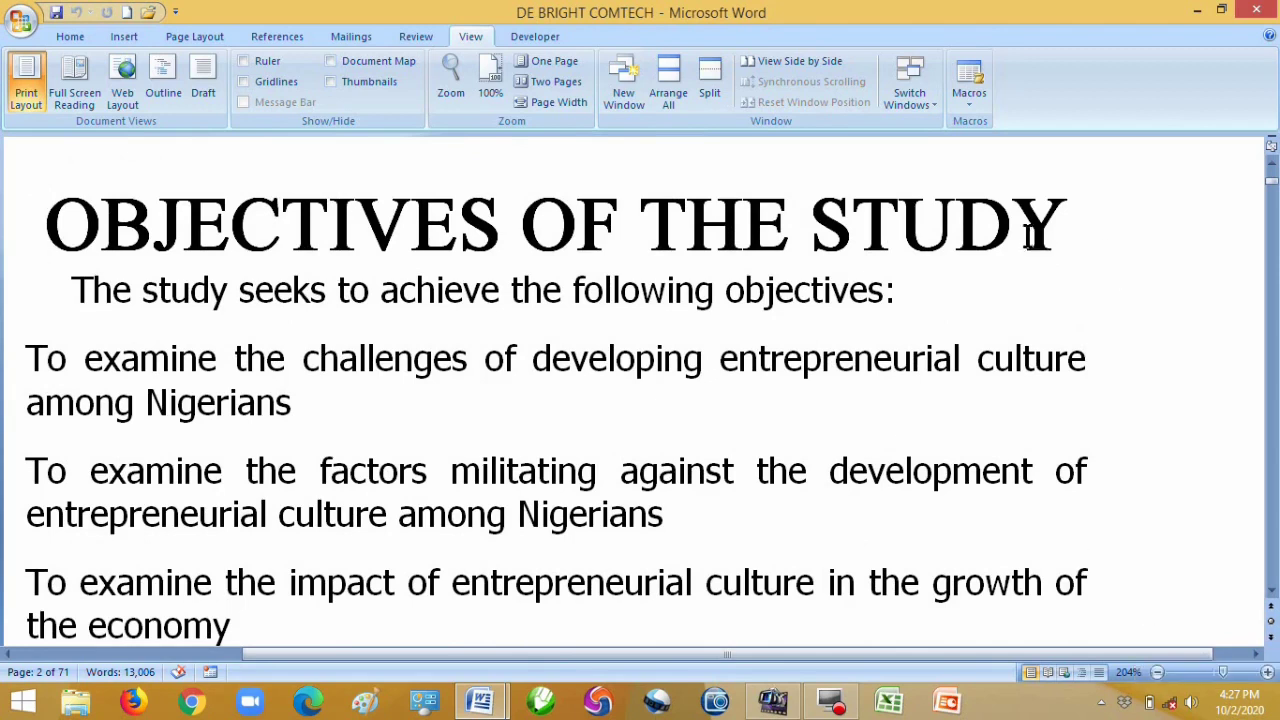
pyautogui.click(1272, 639)
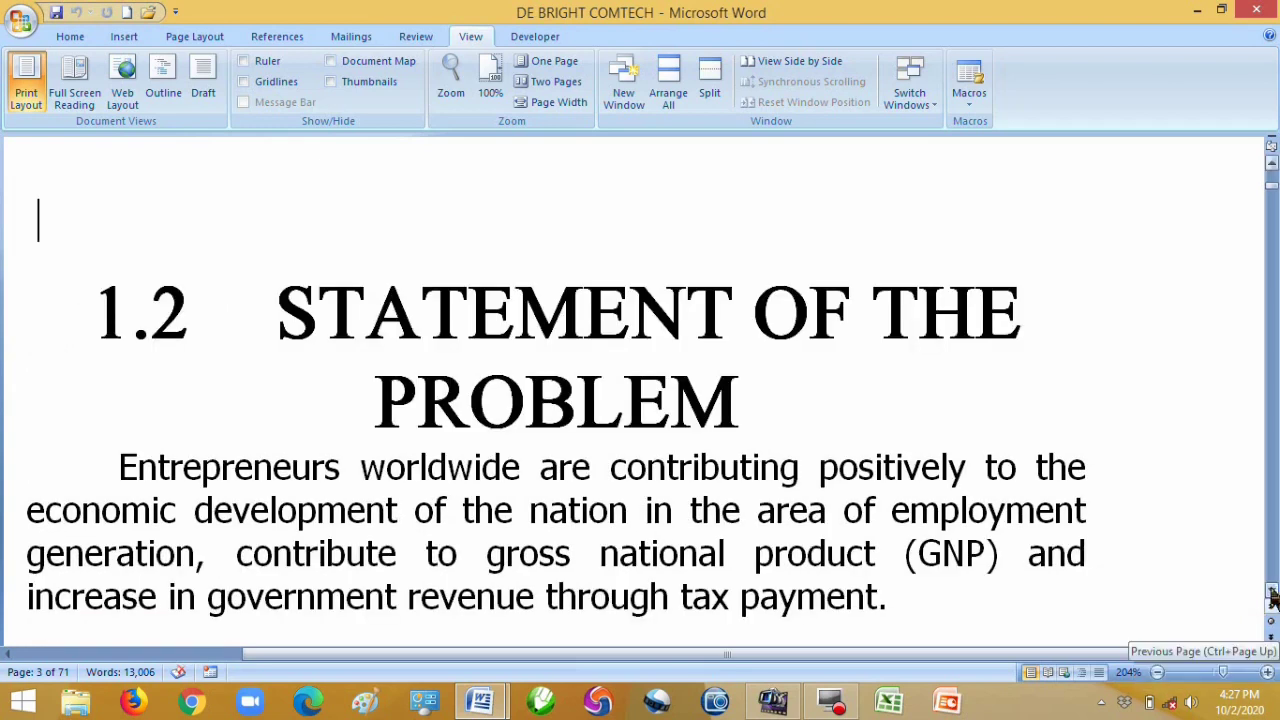
pyautogui.click(1272, 610)
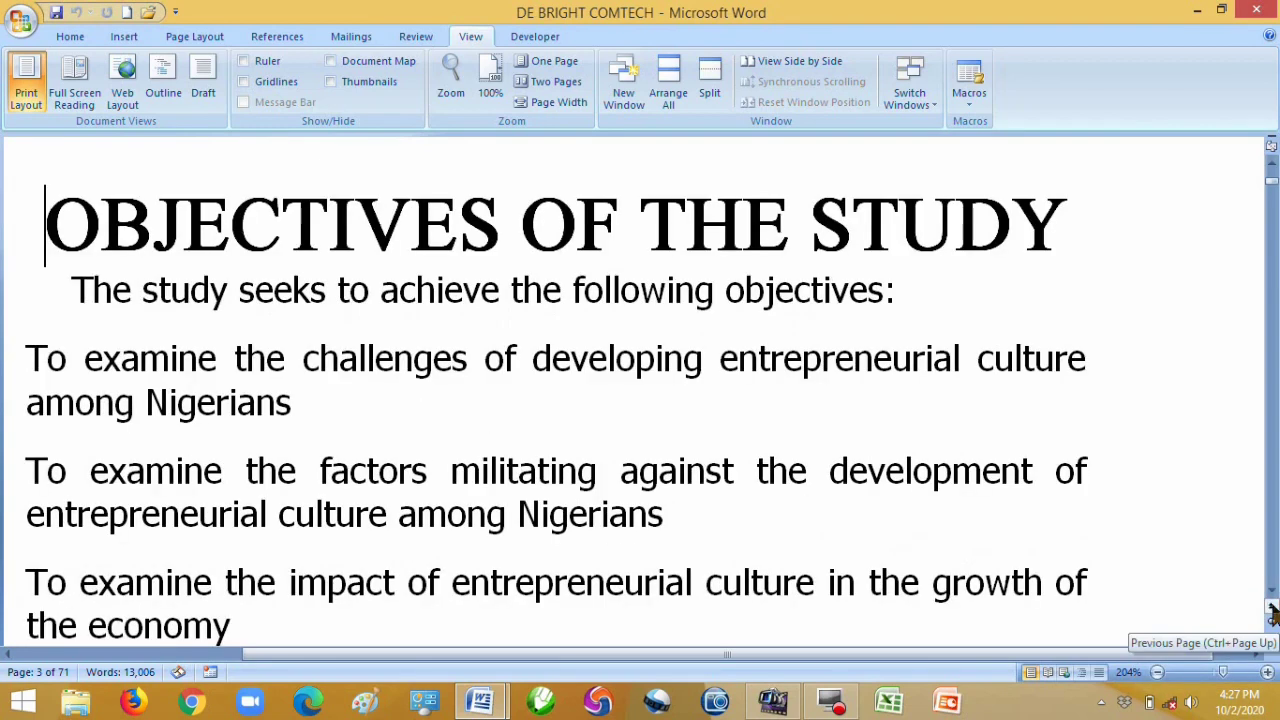
pyautogui.click(1272, 610)
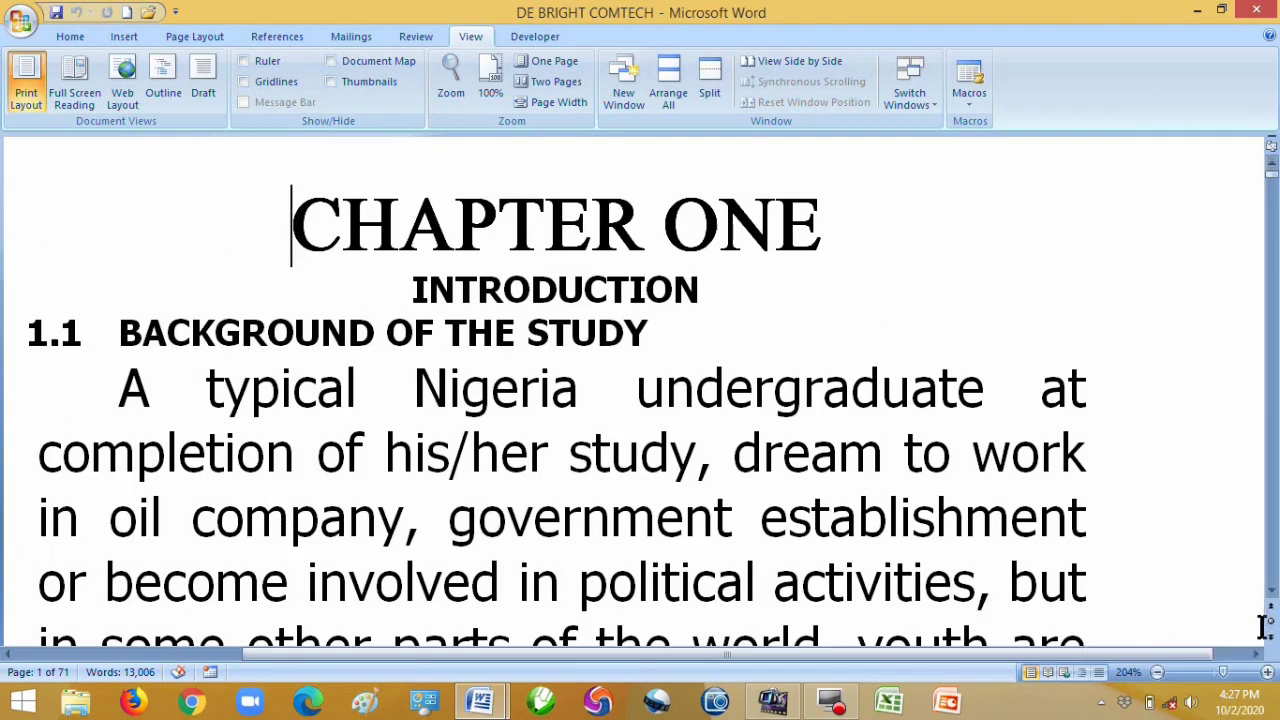
pyautogui.click(1272, 624)
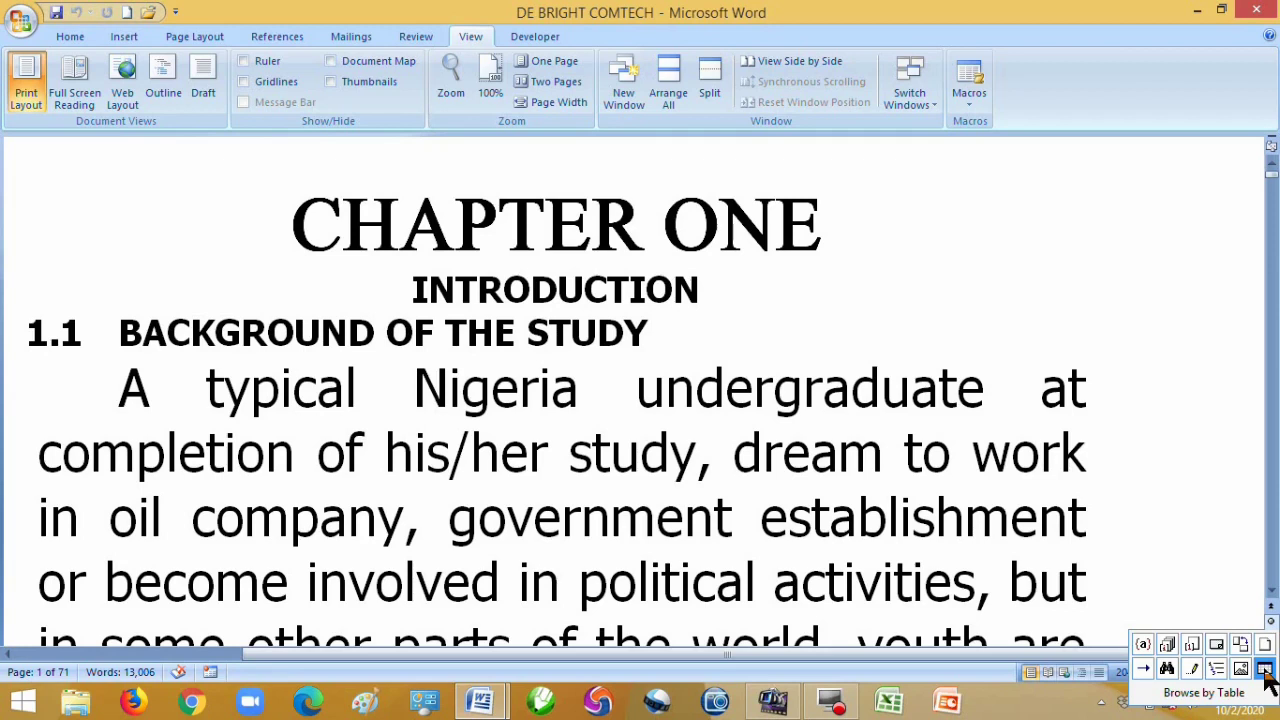
# Browse by table forward to Table 4.1.3, then back to Table 3.1.
pyautogui.click(1264, 670)
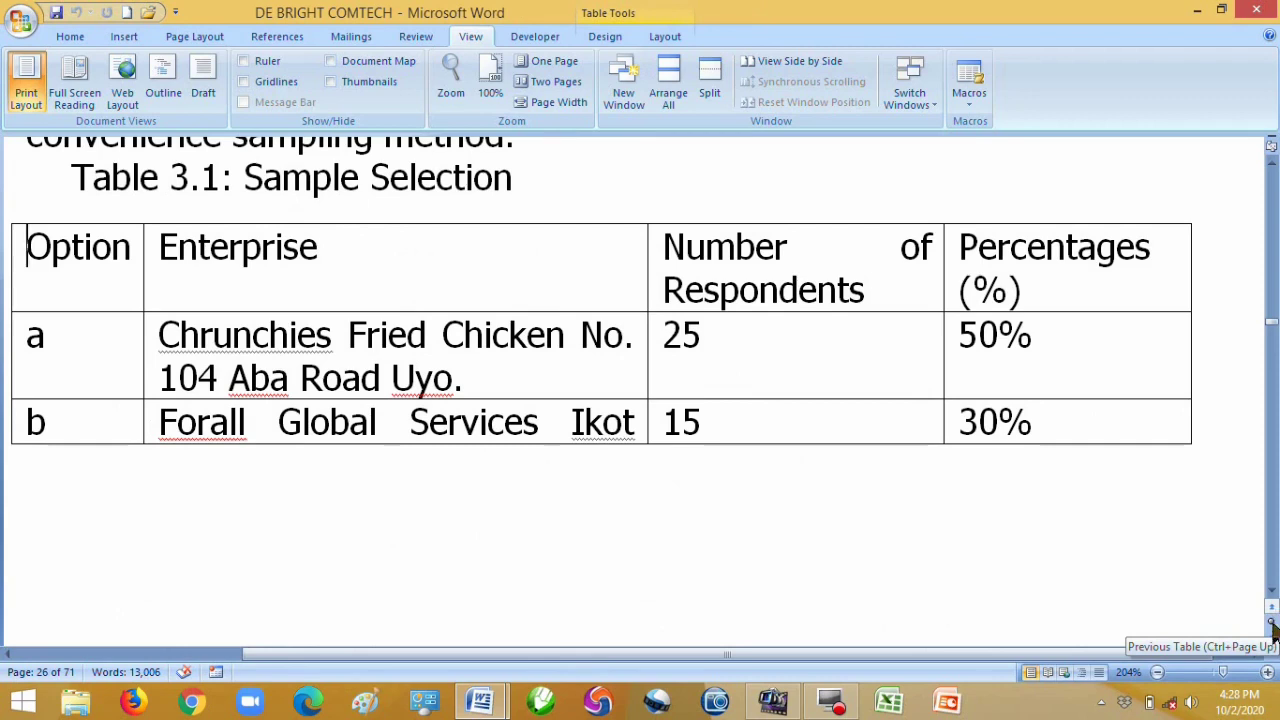
pyautogui.click(1274, 643)
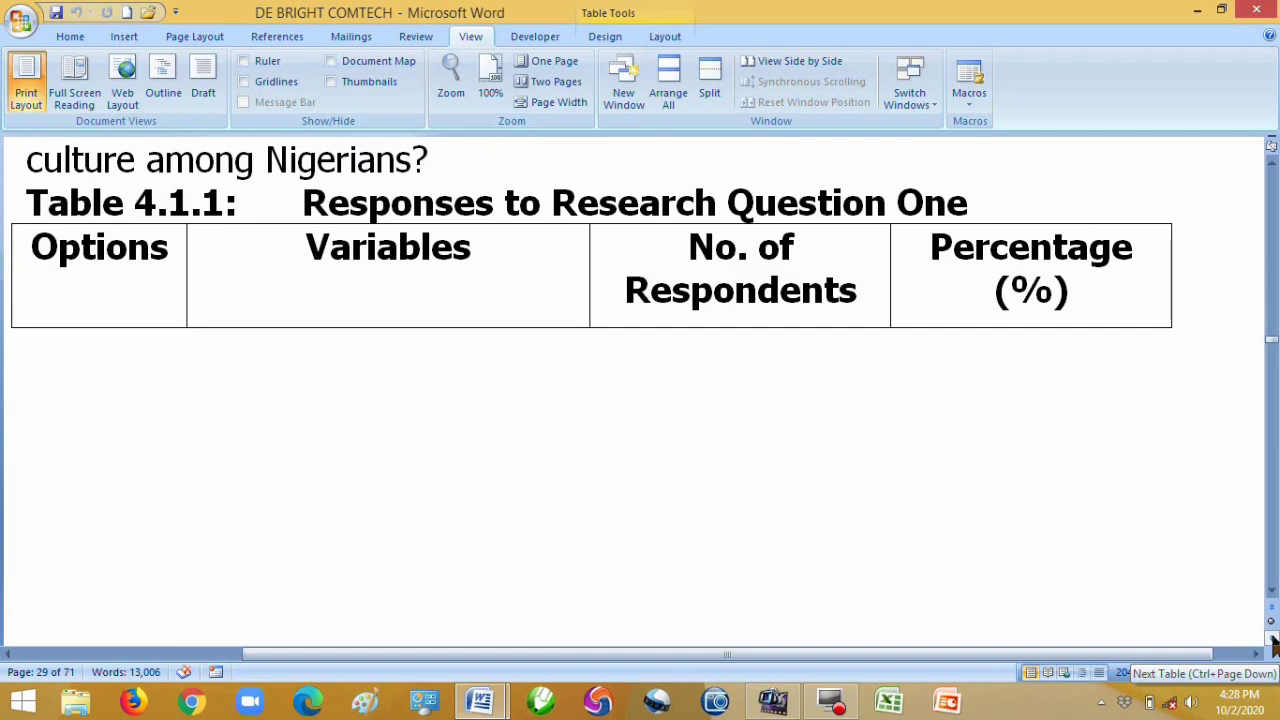
pyautogui.click(1273, 641)
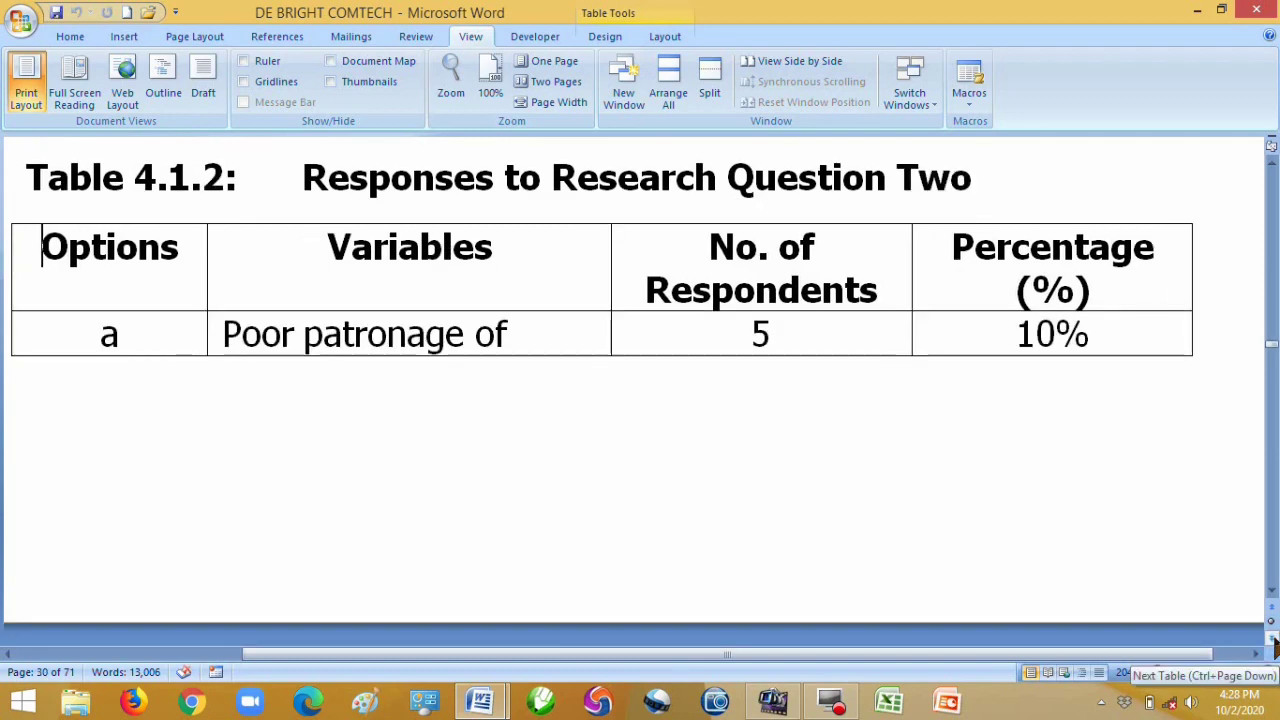
pyautogui.click(1273, 641)
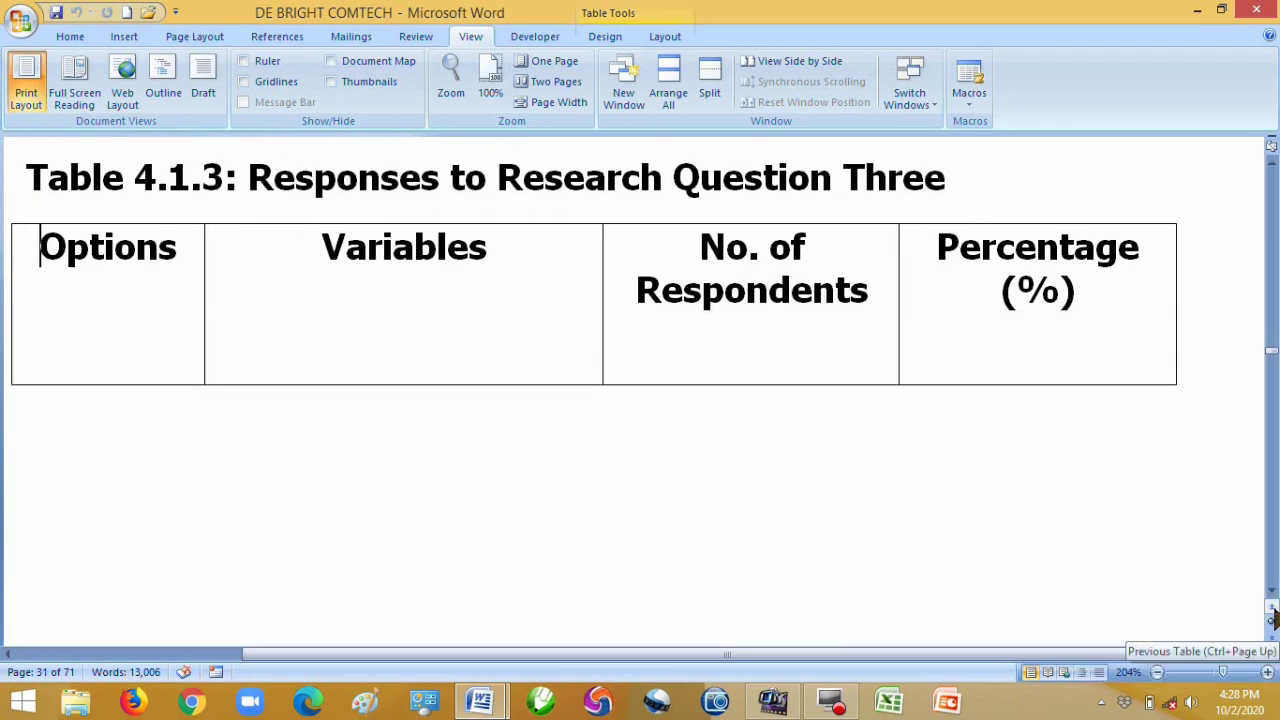
pyautogui.click(1273, 615)
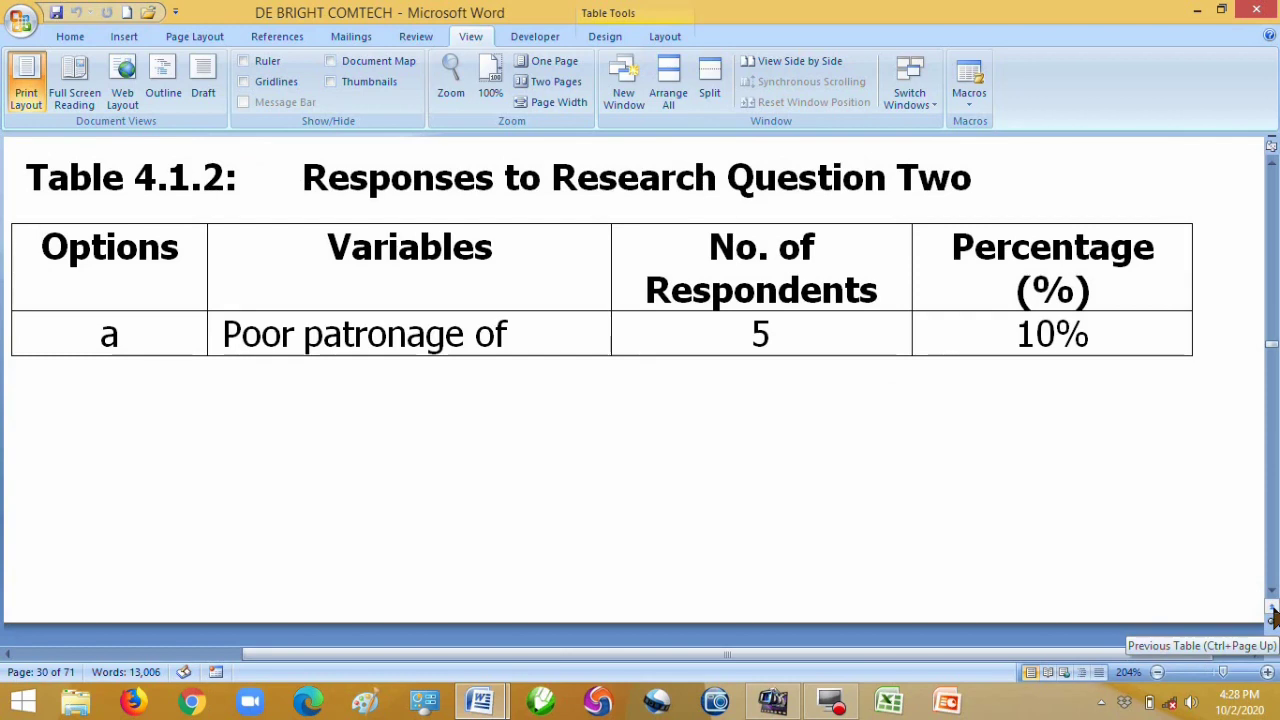
pyautogui.click(1273, 615)
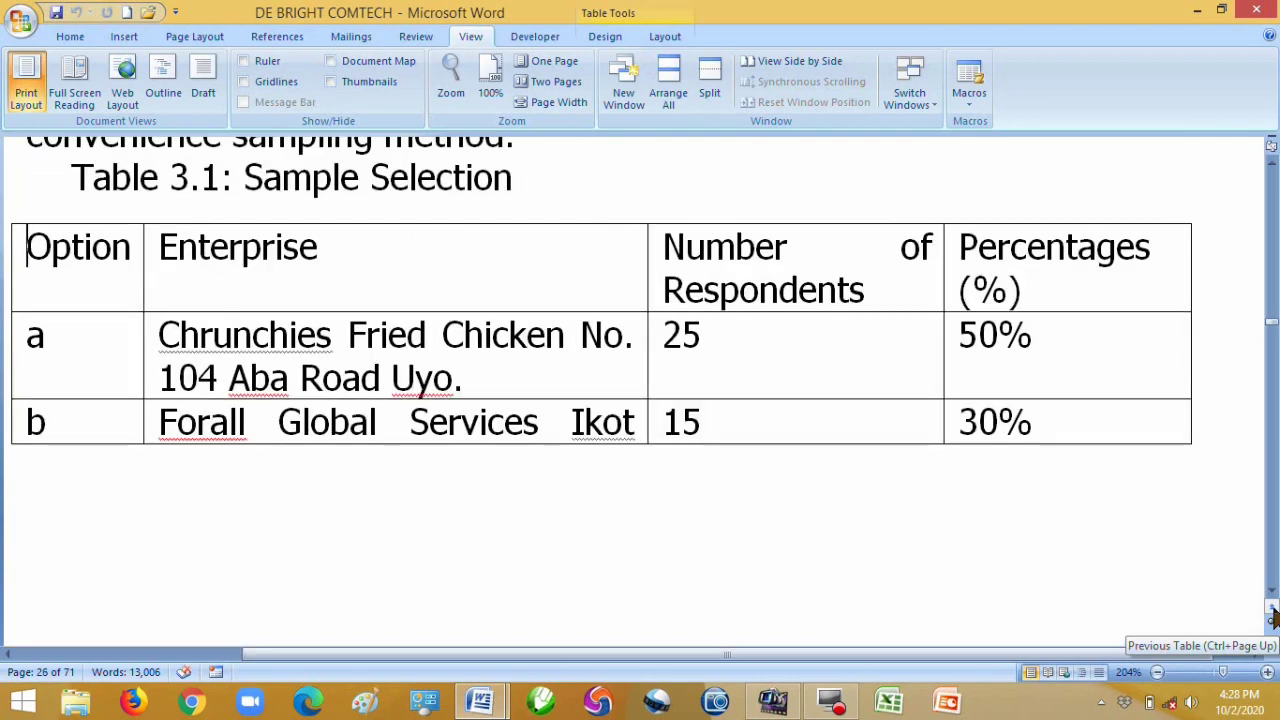
# Browse by page ahead to page 29, then return to the document start with Ctrl+Home.
pyautogui.click(1273, 625)
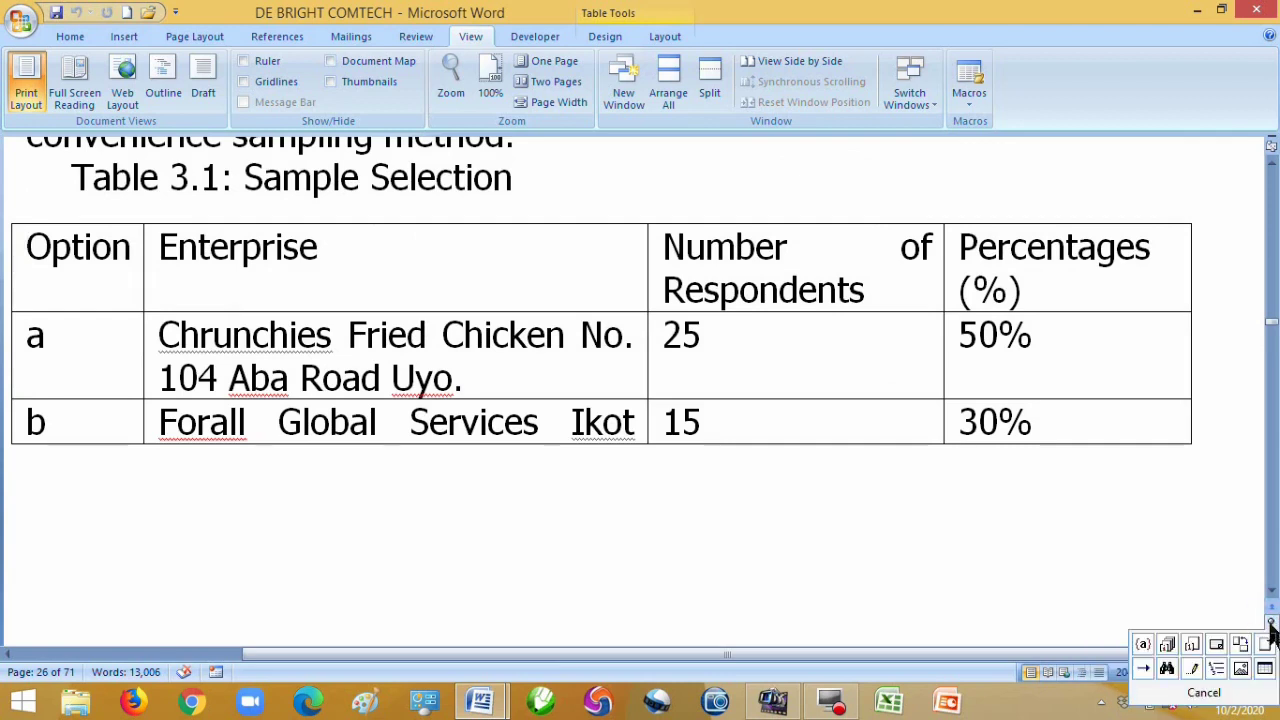
pyautogui.click(1265, 668)
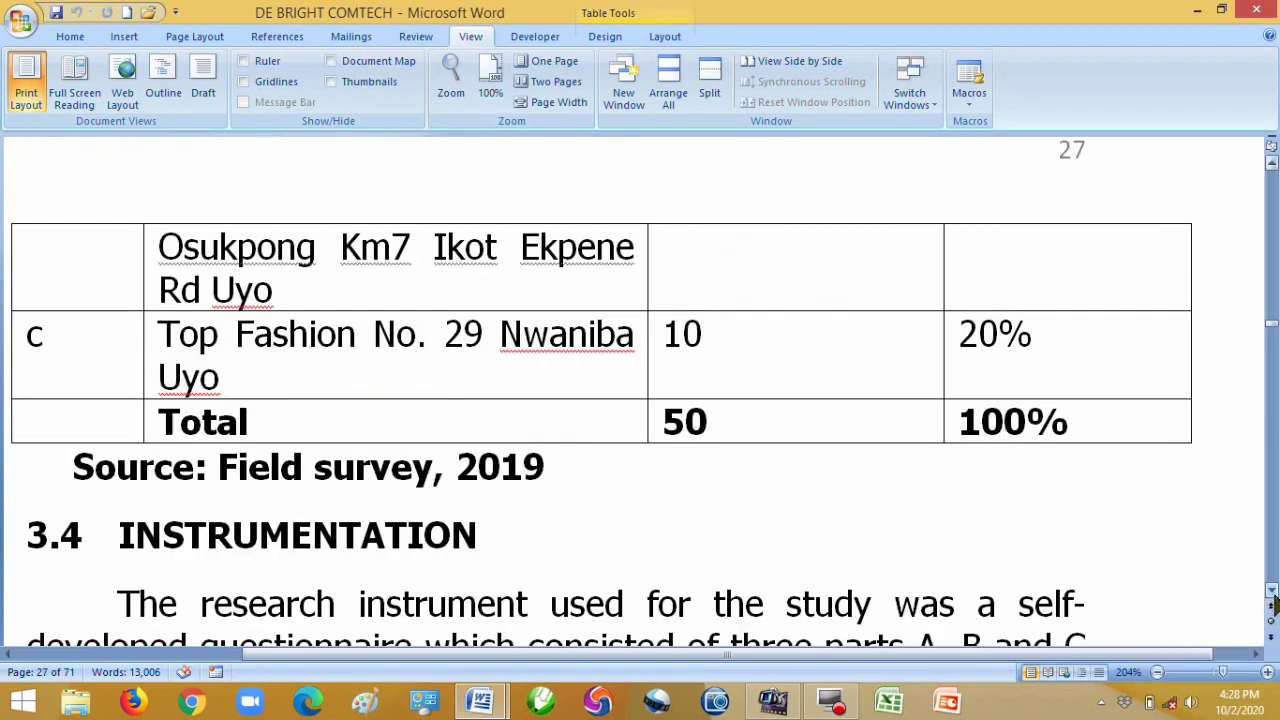
pyautogui.click(1272, 638)
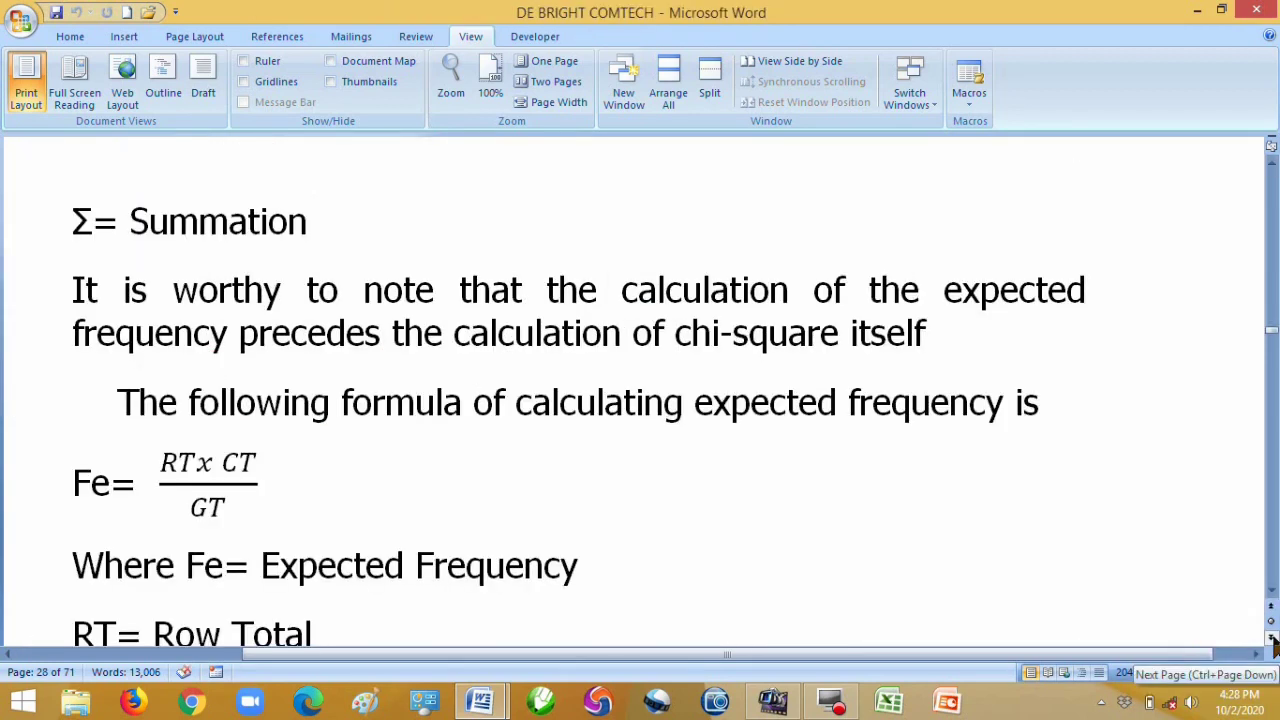
pyautogui.click(1272, 640)
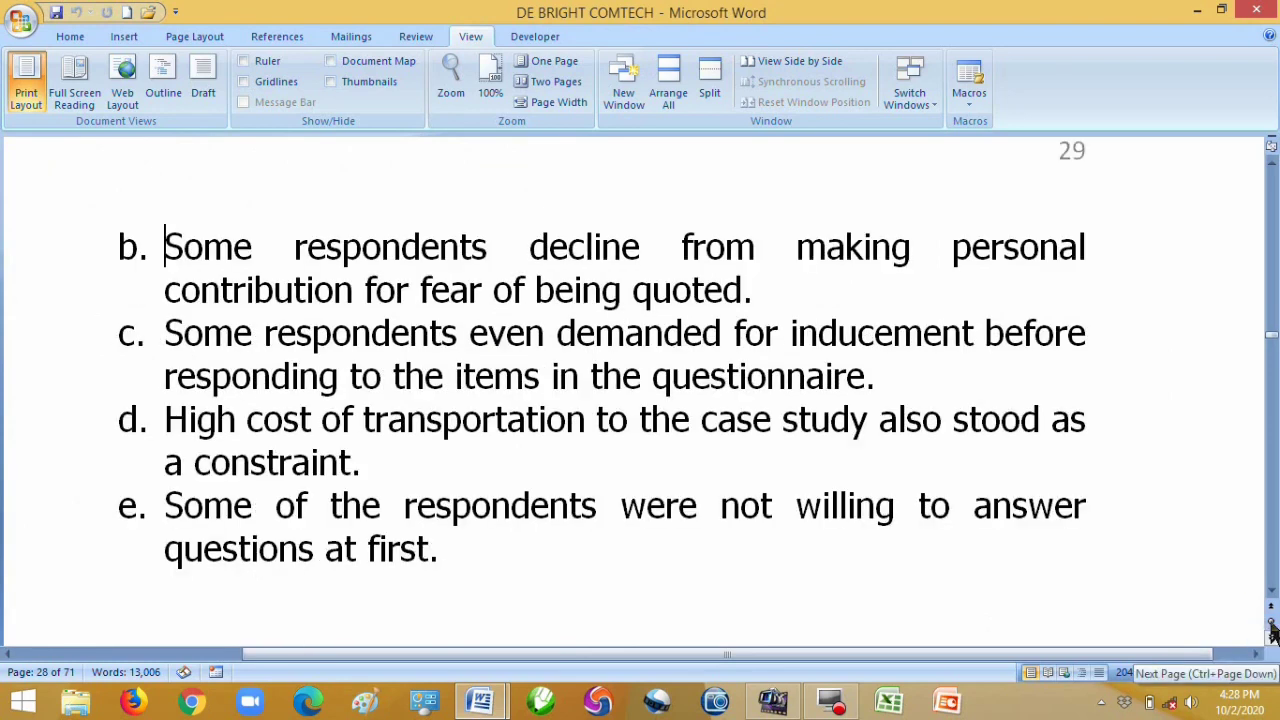
pyautogui.click(1272, 592)
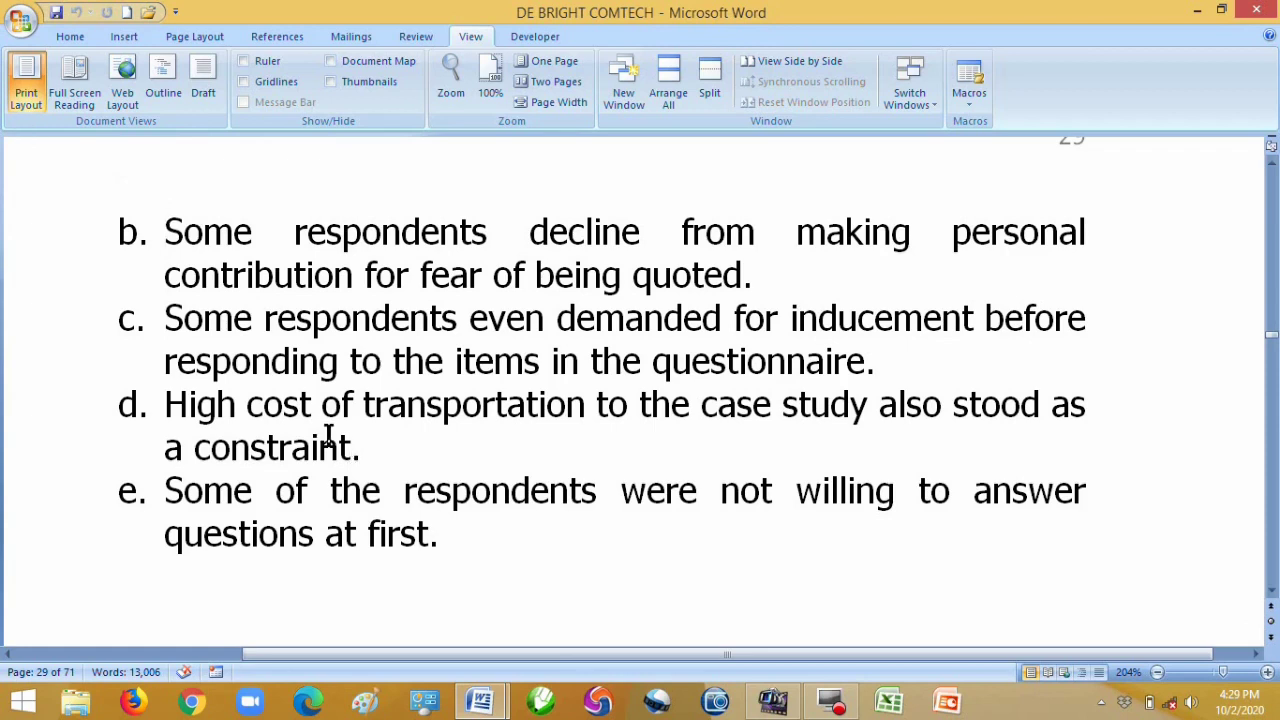
pyautogui.hotkey('ctrl', 'Home')
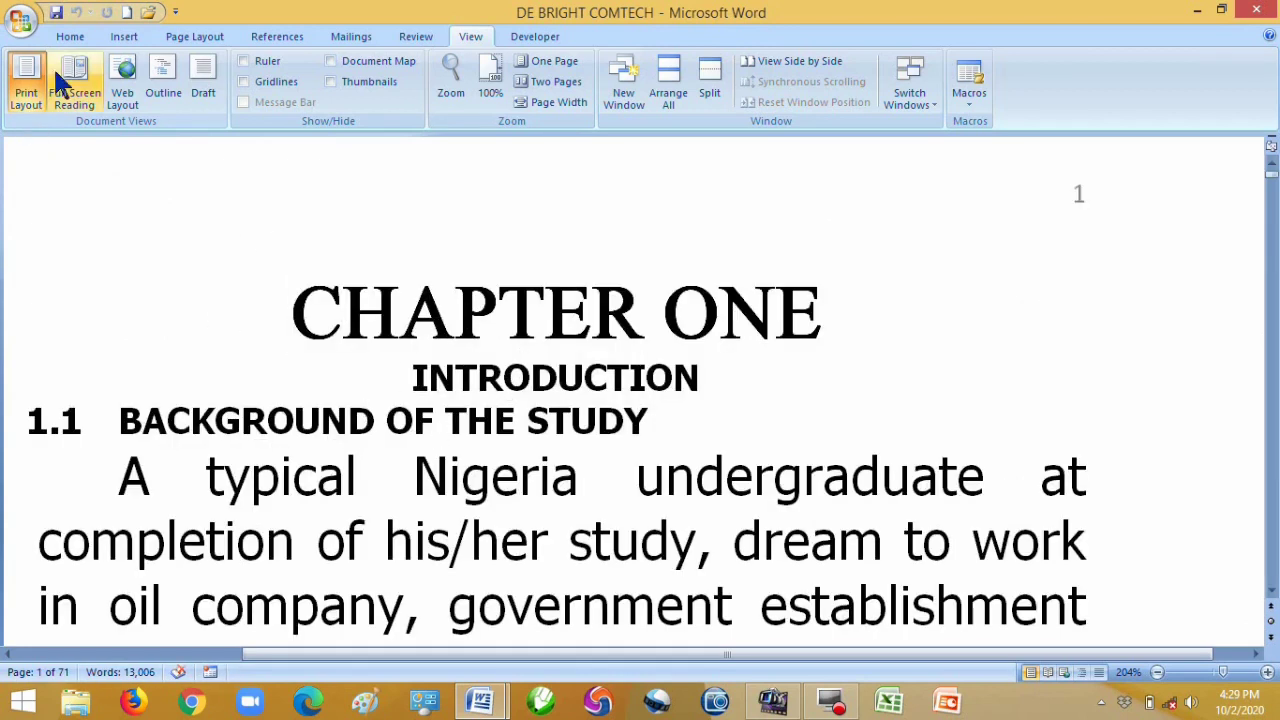
# Show the Home tab, select the CHAPTER ONE heading, then deselect it.
pyautogui.click(62, 36)
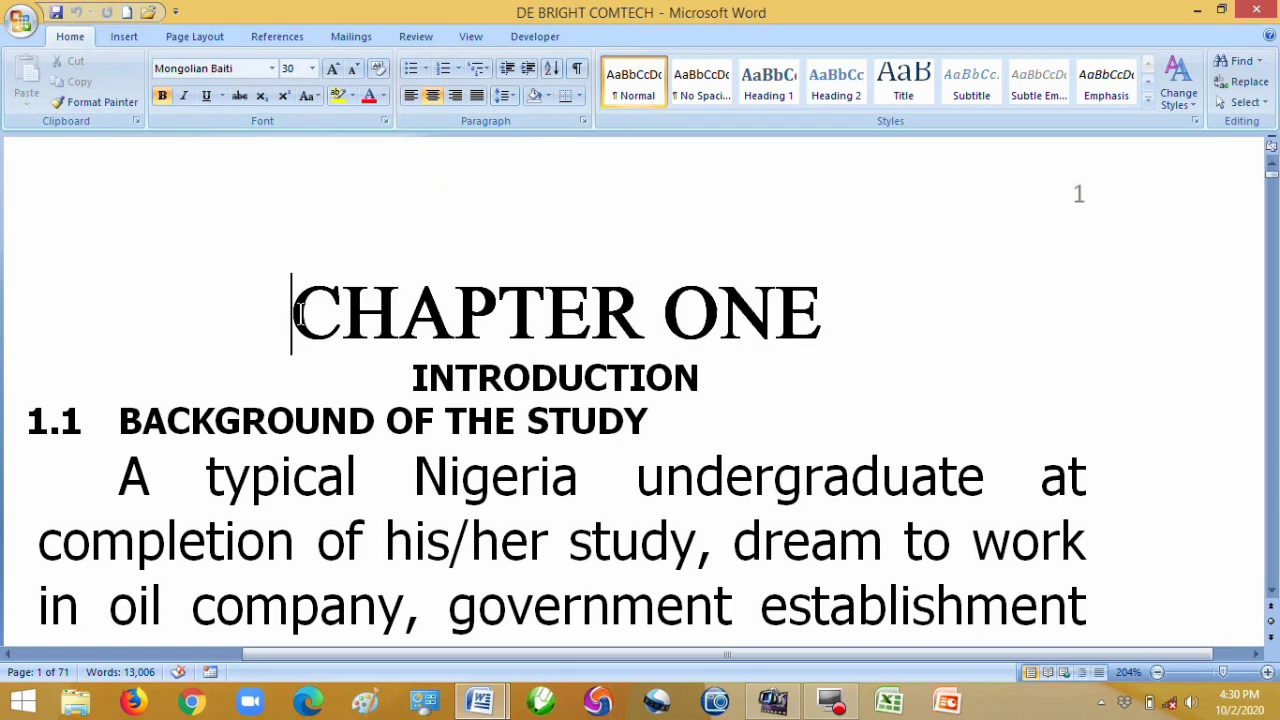
pyautogui.moveTo(292, 312); pyautogui.dragTo(808, 306)
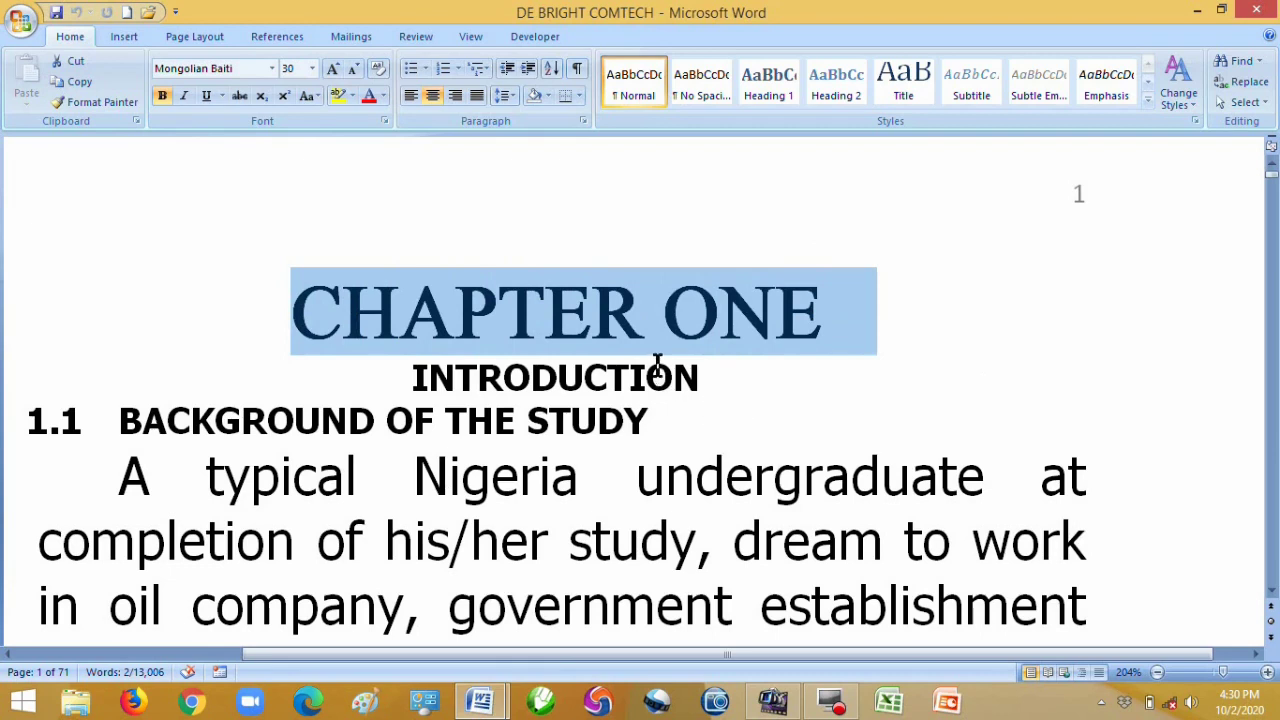
pyautogui.click(590, 325)
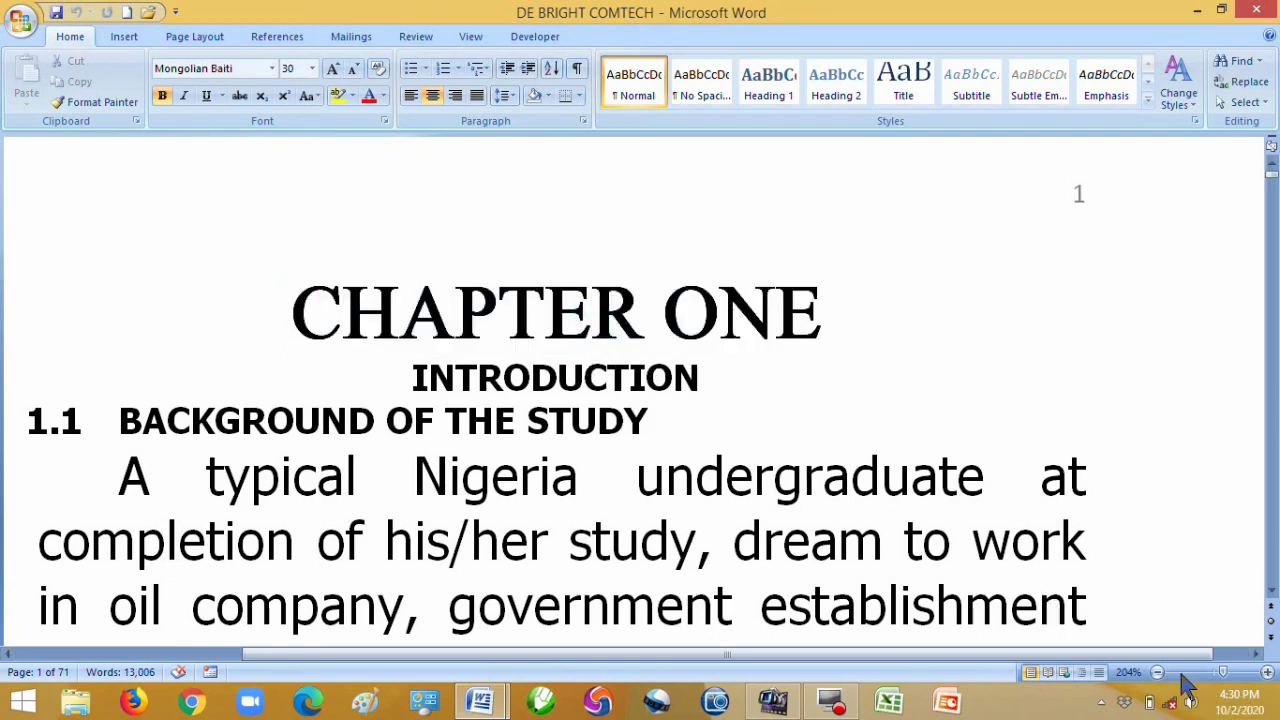
# Zoom to 100% and place the caret at the end of the first paragraph.
pyautogui.moveTo(1226, 675); pyautogui.dragTo(1216, 676)
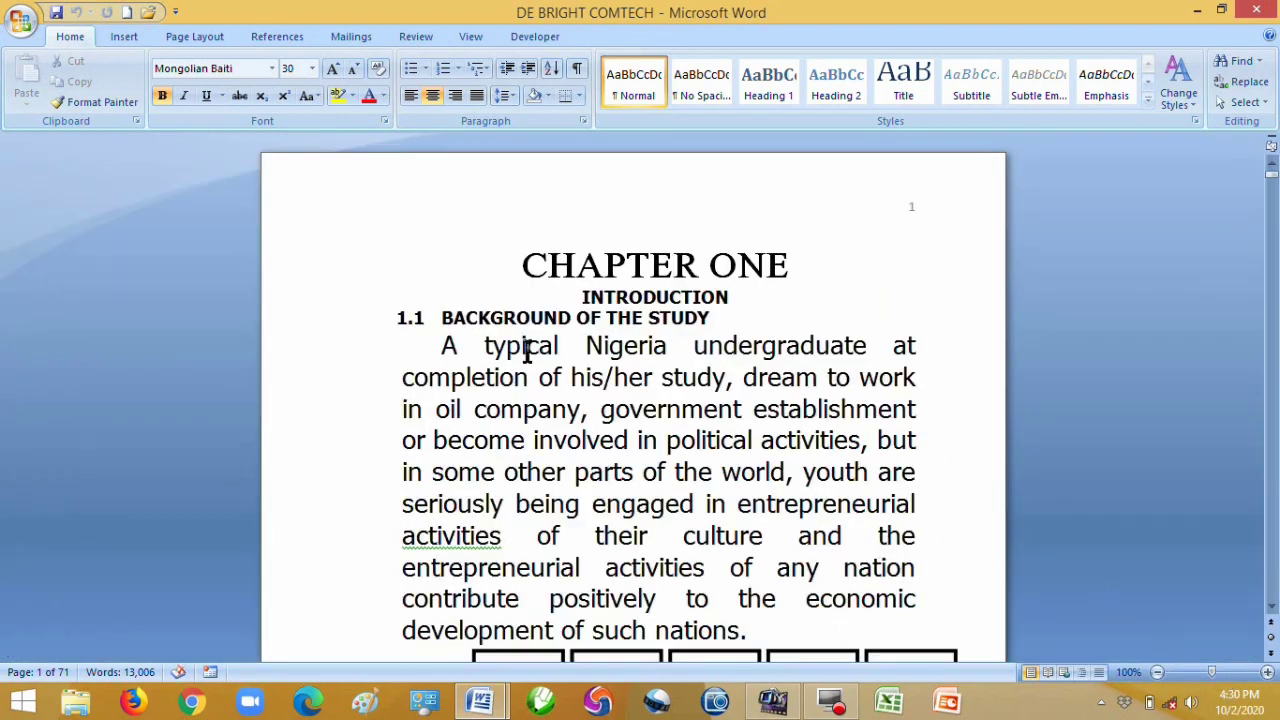
pyautogui.click(524, 265)
pyautogui.click(522, 268)
pyautogui.click(746, 630)
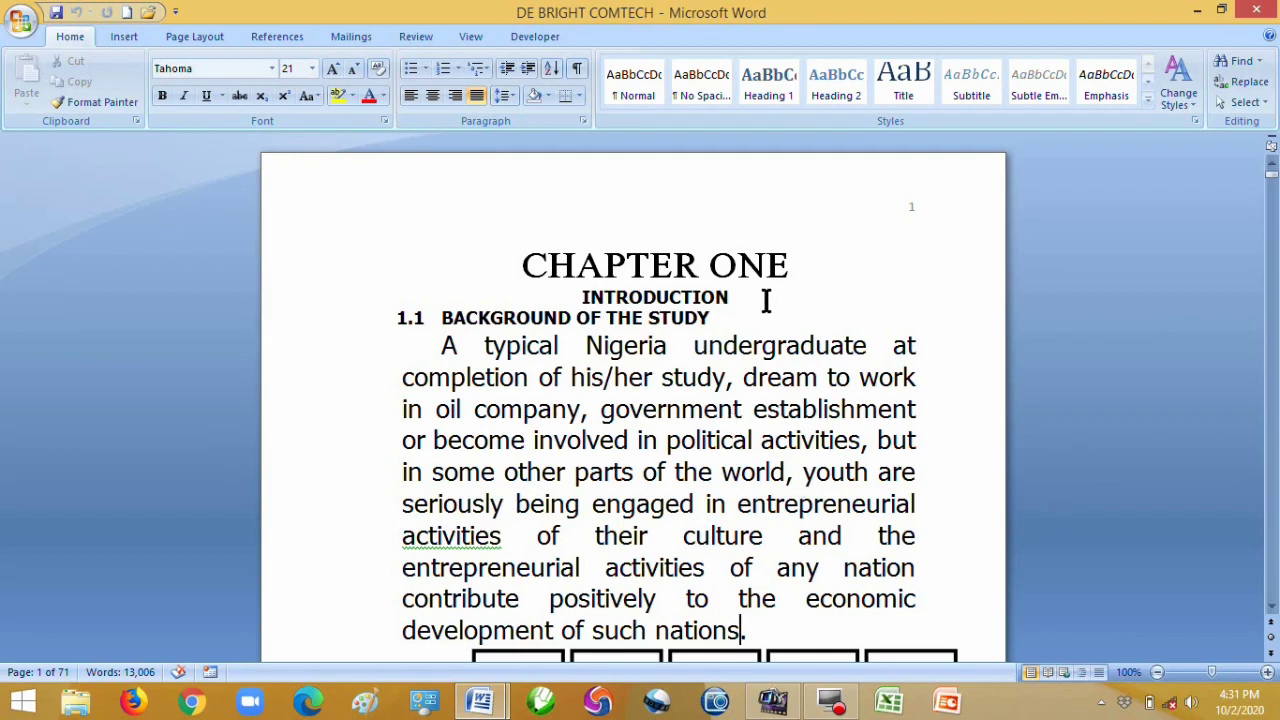
pyautogui.click(764, 627)
pyautogui.write('the')
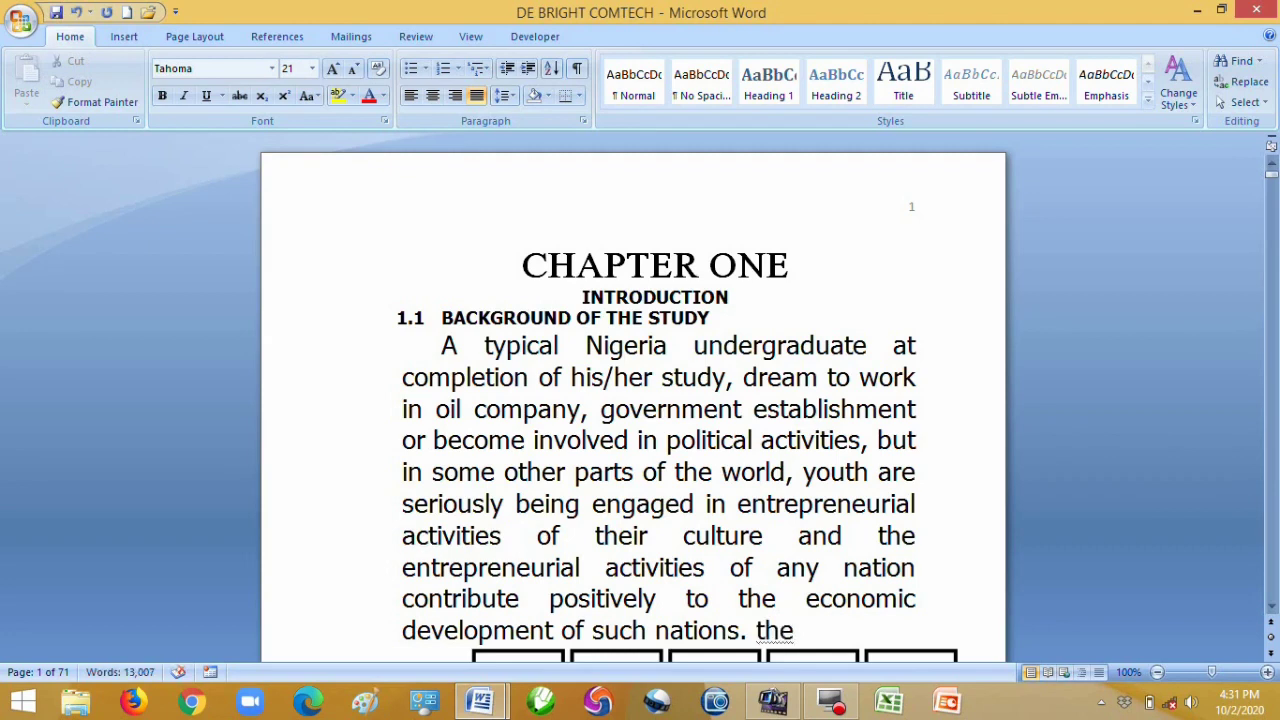
pyautogui.write(' goodf')
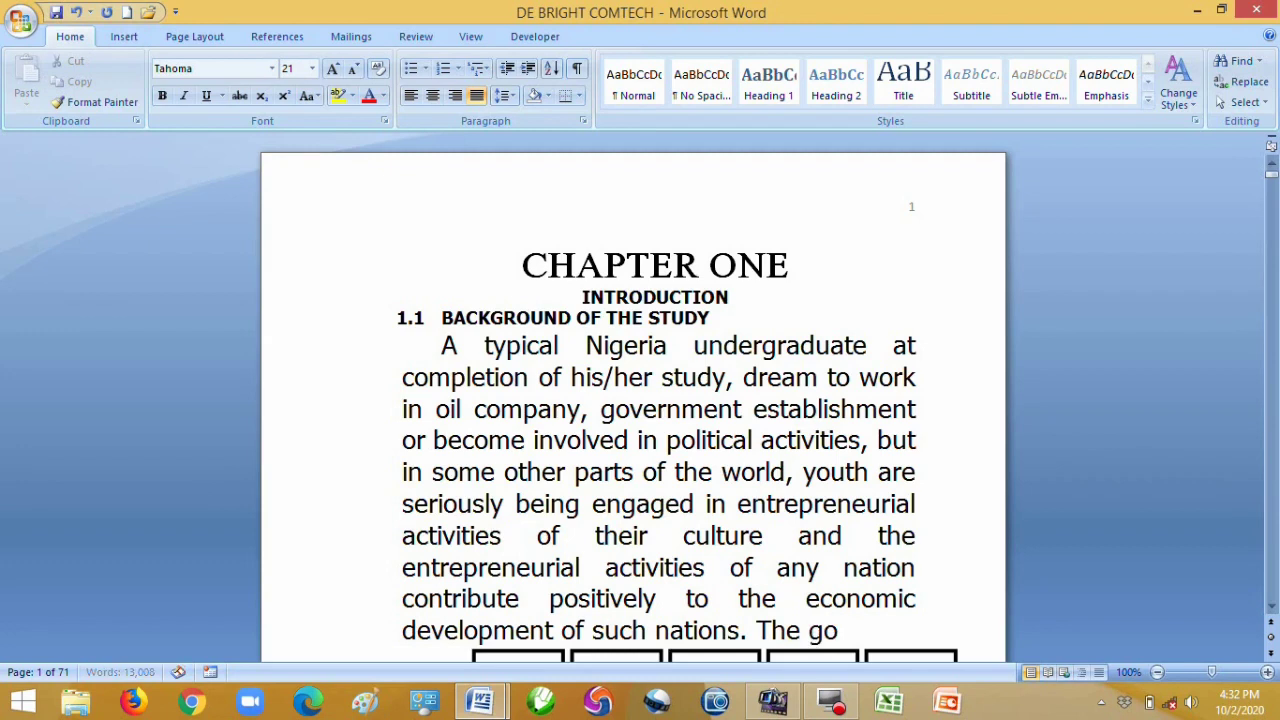
pyautogui.press('BackSpace')
pyautogui.press('BackSpace')
pyautogui.press('BackSpace')
pyautogui.press('BackSpace')
pyautogui.press('BackSpace')
pyautogui.press('BackSpace')
pyautogui.press('BackSpace')
pyautogui.press('BackSpace')
pyautogui.press('BackSpace')
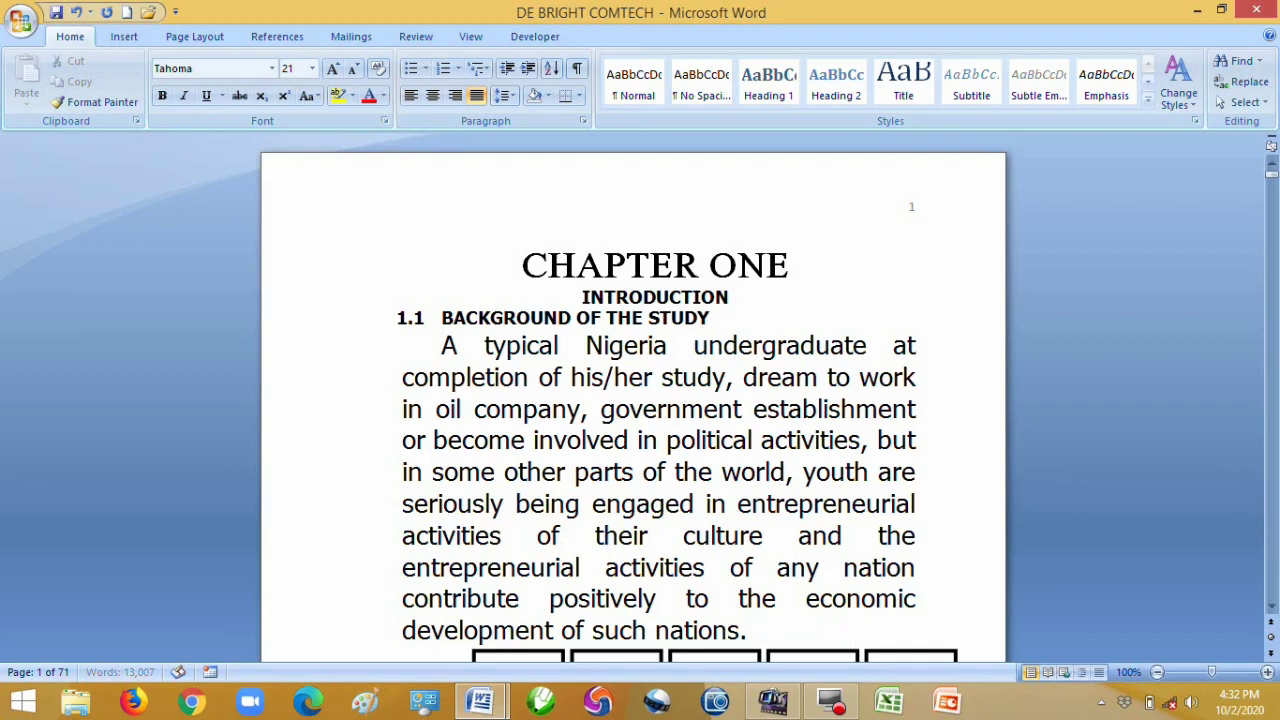
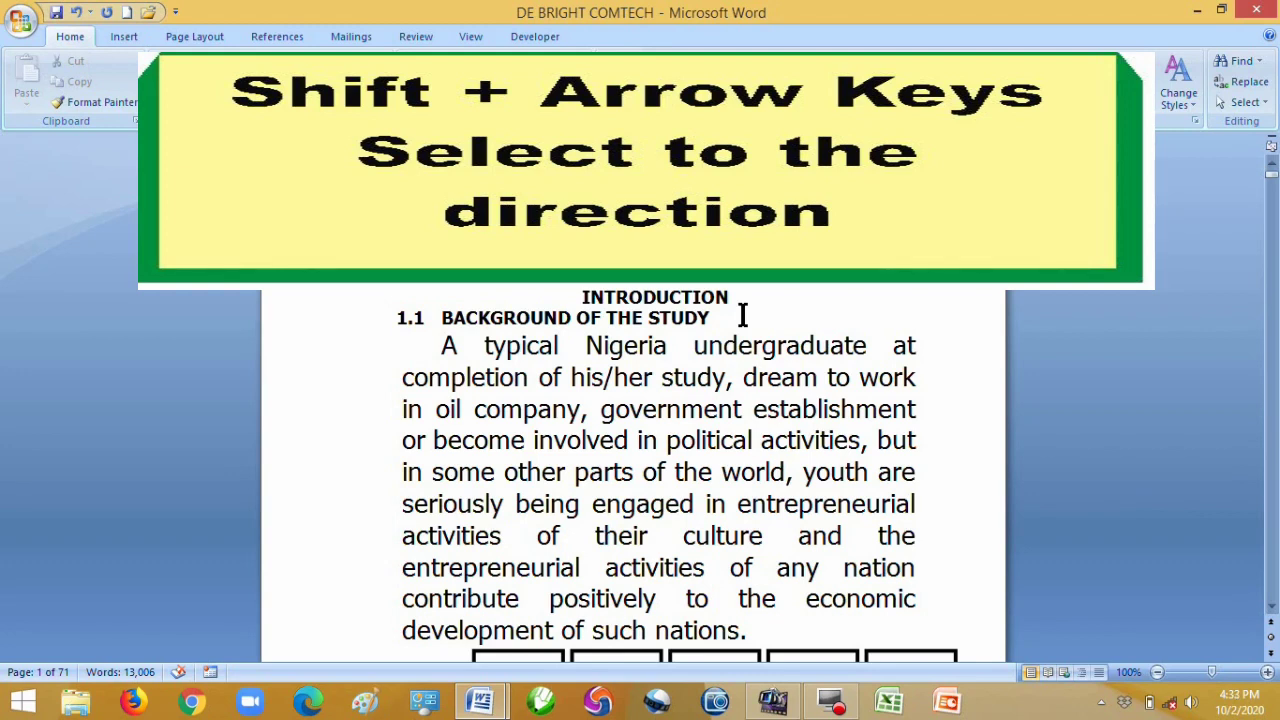
# Extend a selection from INTRODUCTION down through seven lines of text, then clear it.
pyautogui.hotkey('shift', 'Right')
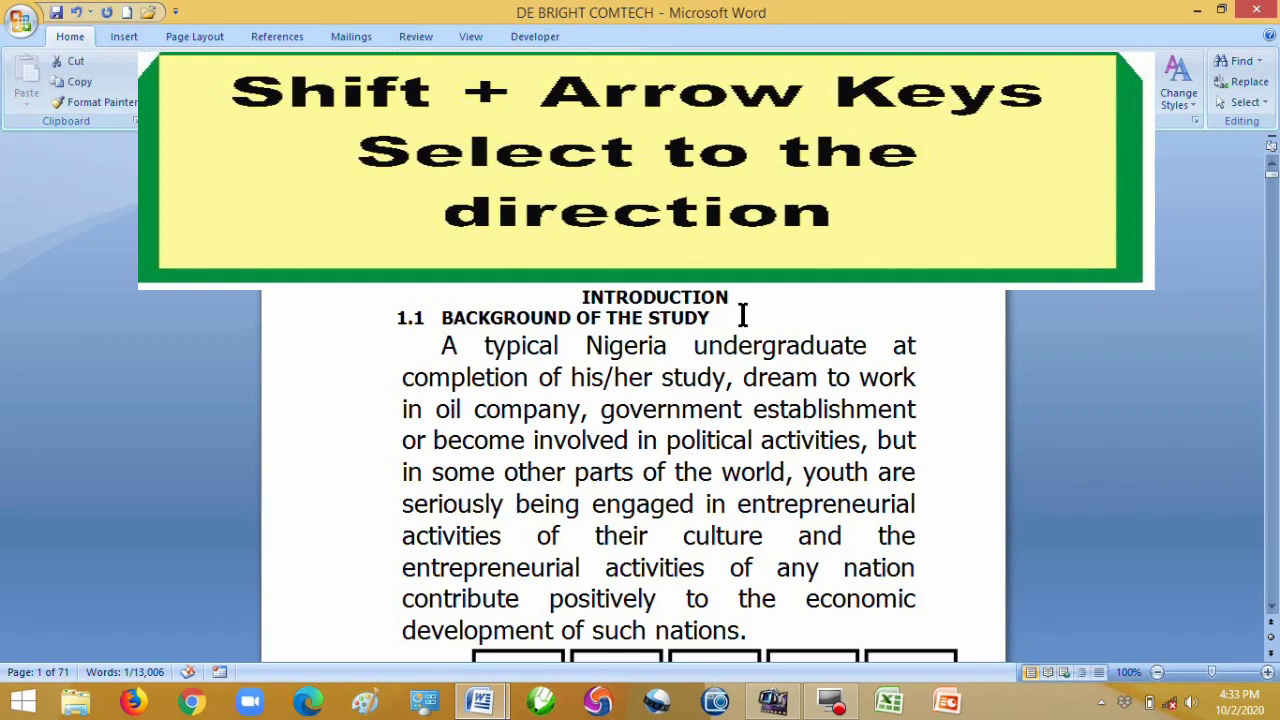
pyautogui.hotkey('shift', 'Right')
pyautogui.hotkey('shift', 'Right')
pyautogui.hotkey('shift', 'Right')
pyautogui.hotkey('shift', 'Right')
pyautogui.hotkey('shift', 'Right')
pyautogui.hotkey('shift', 'Right')
pyautogui.hotkey('shift', 'Right')
pyautogui.hotkey('shift', 'Right')
pyautogui.hotkey('shift', 'Right')
pyautogui.hotkey('shift', 'Right')
pyautogui.hotkey('shift', 'Right')
pyautogui.hotkey('shift', 'Right')
pyautogui.hotkey('shift', 'Right')
pyautogui.hotkey('shift', 'Right')
pyautogui.hotkey('shift', 'Right')
pyautogui.hotkey('shift', 'Right')
pyautogui.hotkey('shift', 'Right')
pyautogui.hotkey('shift', 'Right')
pyautogui.hotkey('shift', 'Right')
pyautogui.hotkey('shift', 'Right')
pyautogui.hotkey('shift', 'Right')
pyautogui.hotkey('shift', 'Right')
pyautogui.hotkey('shift', 'Right')
pyautogui.hotkey('shift', 'Right')
pyautogui.hotkey('shift', 'Right')
pyautogui.hotkey('shift', 'Right')
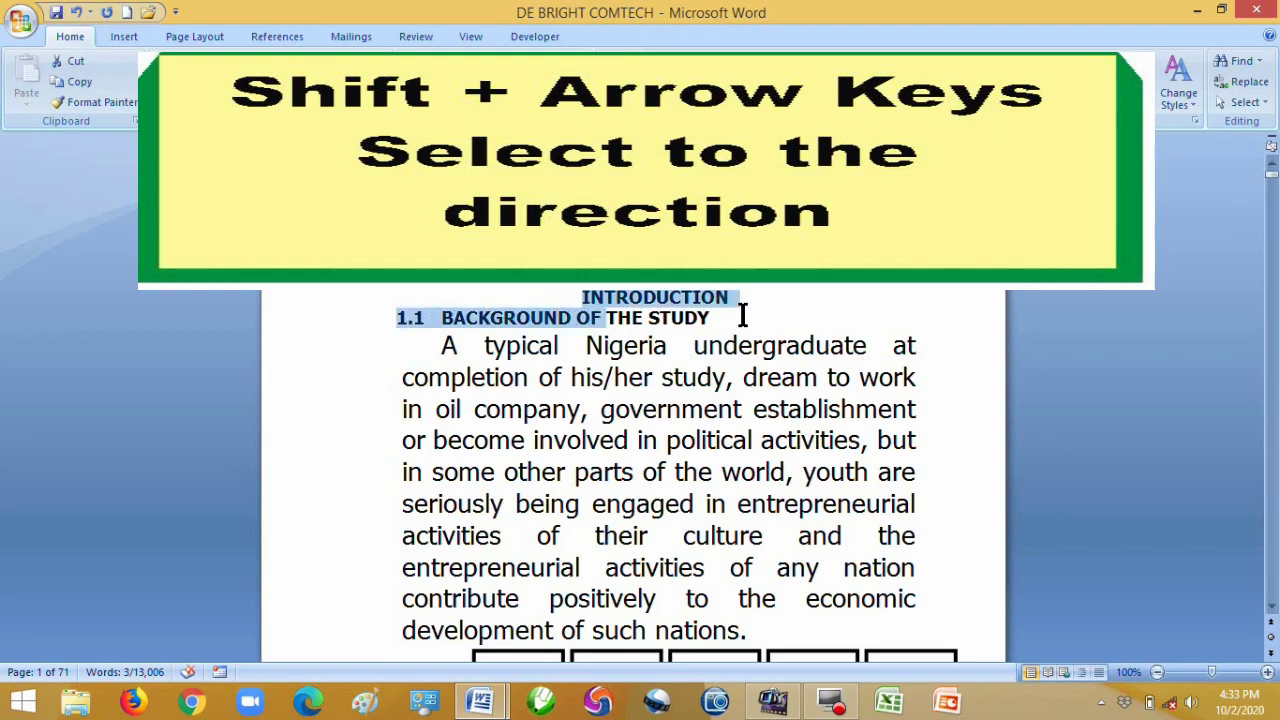
pyautogui.hotkey('shift', 'Right')
pyautogui.hotkey('shift', 'Right')
pyautogui.hotkey('shift', 'Right')
pyautogui.hotkey('shift', 'Right')
pyautogui.hotkey('shift', 'Right')
pyautogui.hotkey('shift', 'Right')
pyautogui.hotkey('shift', 'Right')
pyautogui.hotkey('shift', 'Right')
pyautogui.hotkey('shift', 'Right')
pyautogui.hotkey('shift', 'Right')
pyautogui.hotkey('shift', 'Right')
pyautogui.hotkey('shift', 'Right')
pyautogui.hotkey('shift', 'Right')
pyautogui.hotkey('shift', 'Right')
pyautogui.hotkey('shift', 'Right')
pyautogui.hotkey('shift', 'Right')
pyautogui.hotkey('shift', 'Right')
pyautogui.hotkey('shift', 'Right')
pyautogui.hotkey('shift', 'Right')
pyautogui.hotkey('shift', 'Right')
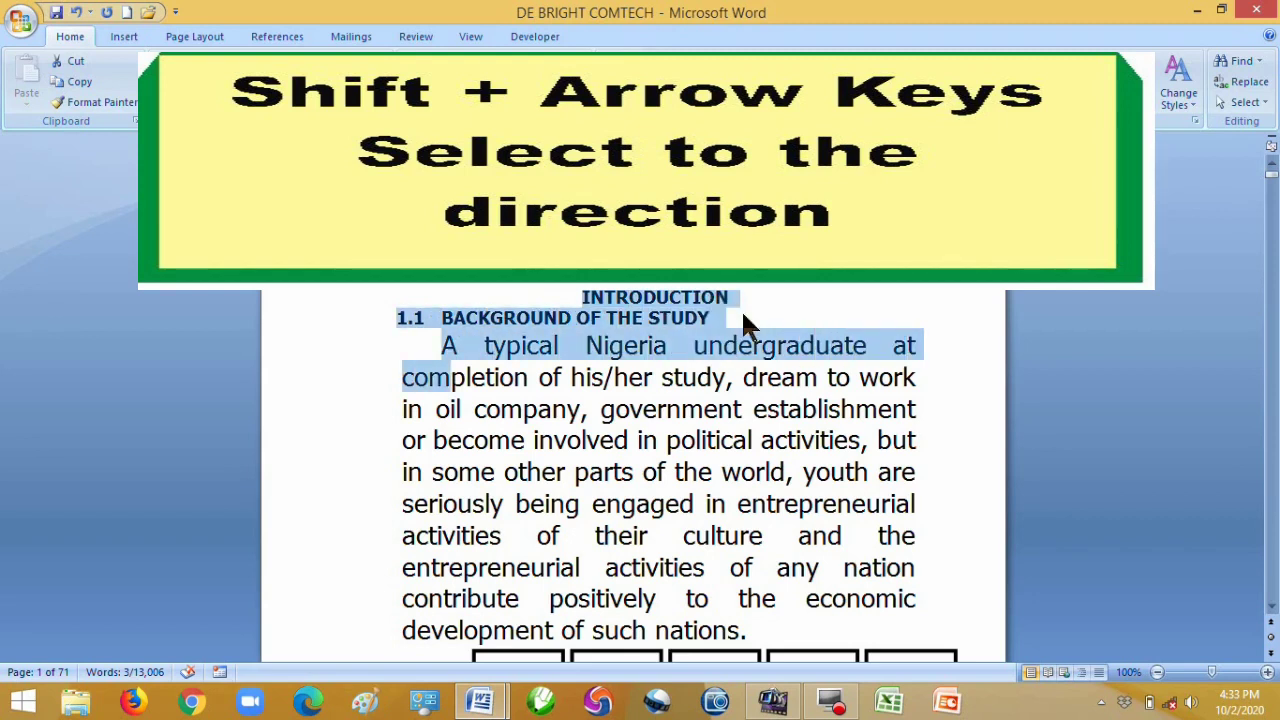
pyautogui.hotkey('shift', 'Right')
pyautogui.hotkey('shift', 'Right')
pyautogui.hotkey('shift', 'Right')
pyautogui.hotkey('shift', 'Right')
pyautogui.hotkey('shift', 'Right')
pyautogui.hotkey('shift', 'Right')
pyautogui.hotkey('shift', 'Right')
pyautogui.hotkey('shift', 'Right')
pyautogui.hotkey('shift', 'Right')
pyautogui.hotkey('shift', 'Right')
pyautogui.hotkey('shift', 'Right')
pyautogui.hotkey('shift', 'Right')
pyautogui.hotkey('shift', 'Right')
pyautogui.hotkey('shift', 'Right')
pyautogui.hotkey('shift', 'Right')
pyautogui.hotkey('shift', 'Right')
pyautogui.hotkey('shift', 'Right')
pyautogui.hotkey('shift', 'Right')
pyautogui.hotkey('shift', 'Right')
pyautogui.hotkey('shift', 'Right')
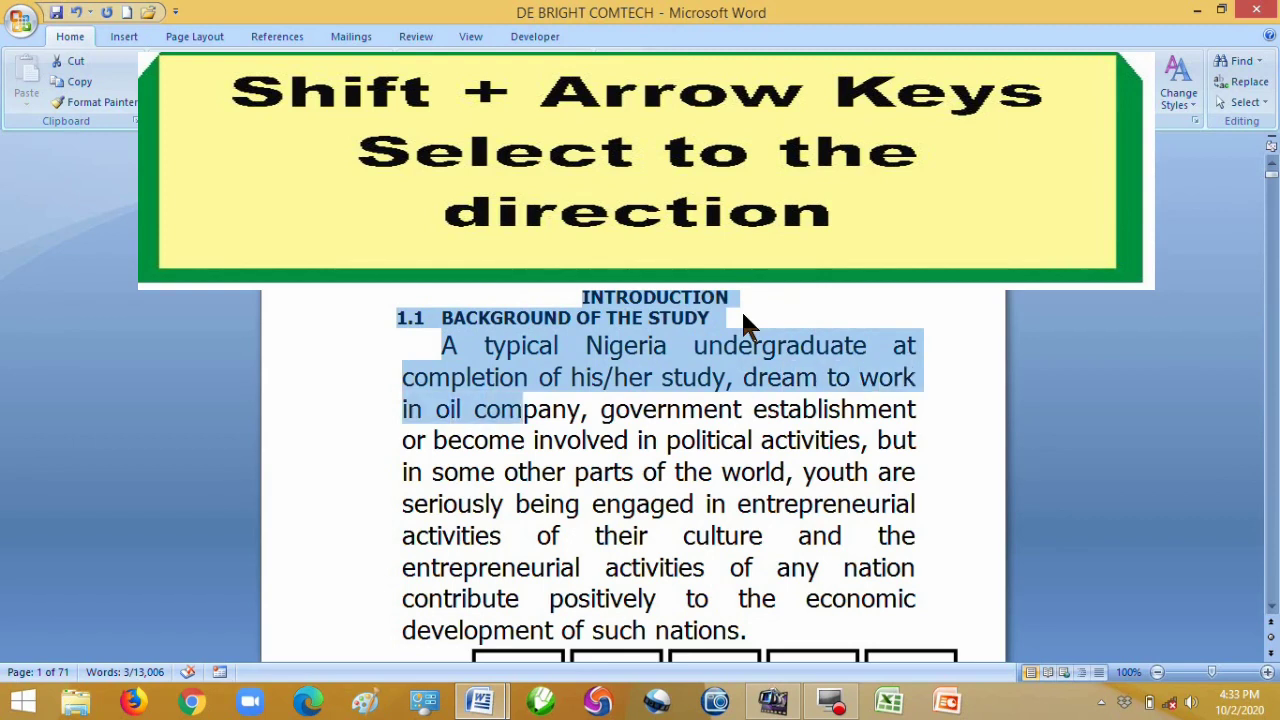
pyautogui.hotkey('shift', 'Right')
pyautogui.hotkey('shift', 'Right')
pyautogui.hotkey('shift', 'Right')
pyautogui.hotkey('shift', 'Right')
pyautogui.hotkey('shift', 'Right')
pyautogui.hotkey('shift', 'Right')
pyautogui.hotkey('shift', 'Right')
pyautogui.hotkey('shift', 'Right')
pyautogui.hotkey('shift', 'Right')
pyautogui.hotkey('shift', 'Right')
pyautogui.hotkey('shift', 'Right')
pyautogui.hotkey('shift', 'Right')
pyautogui.hotkey('shift', 'Right')
pyautogui.hotkey('shift', 'Right')
pyautogui.hotkey('shift', 'Right')
pyautogui.hotkey('shift', 'Right')
pyautogui.hotkey('shift', 'Right')
pyautogui.hotkey('shift', 'Right')
pyautogui.hotkey('shift', 'Right')
pyautogui.hotkey('shift', 'Right')
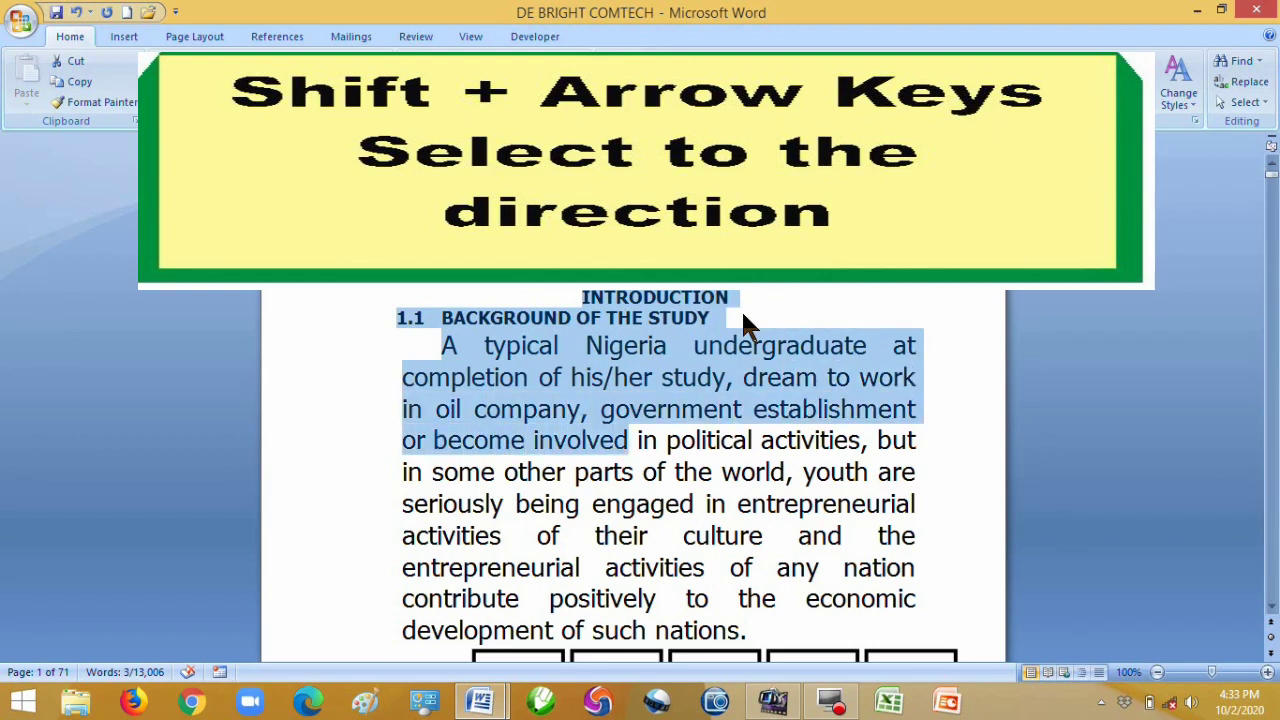
pyautogui.hotkey('shift', 'Right')
pyautogui.hotkey('shift', 'Right')
pyautogui.hotkey('shift', 'Right')
pyautogui.hotkey('shift', 'Right')
pyautogui.hotkey('shift', 'Right')
pyautogui.hotkey('shift', 'Right')
pyautogui.hotkey('shift', 'Right')
pyautogui.hotkey('shift', 'Right')
pyautogui.hotkey('shift', 'Right')
pyautogui.hotkey('shift', 'Right')
pyautogui.hotkey('shift', 'Right')
pyautogui.hotkey('shift', 'Right')
pyautogui.hotkey('shift', 'Right')
pyautogui.hotkey('shift', 'Right')
pyautogui.hotkey('shift', 'Right')
pyautogui.hotkey('shift', 'Right')
pyautogui.hotkey('shift', 'Right')
pyautogui.hotkey('shift', 'Right')
pyautogui.hotkey('shift', 'Right')
pyautogui.hotkey('shift', 'Right')
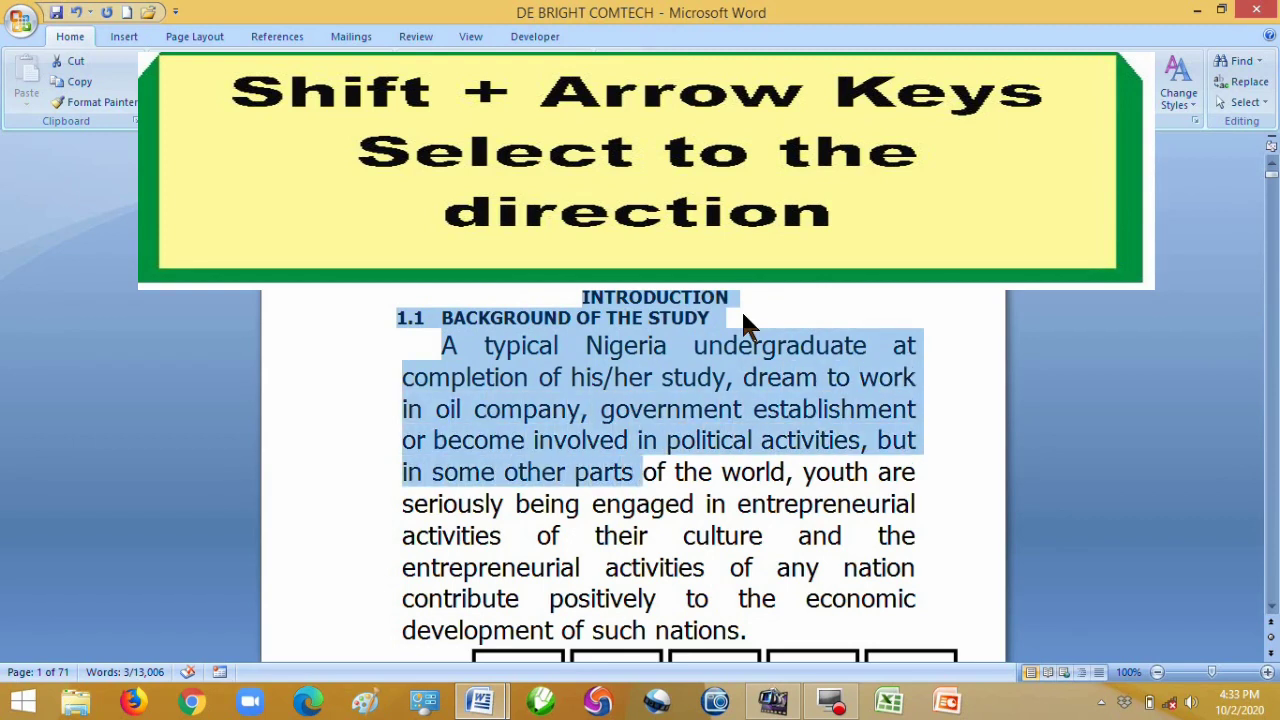
pyautogui.hotkey('shift', 'Right')
pyautogui.hotkey('shift', 'Right')
pyautogui.hotkey('shift', 'Right')
pyautogui.hotkey('shift', 'Right')
pyautogui.hotkey('shift', 'Right')
pyautogui.hotkey('shift', 'Right')
pyautogui.hotkey('shift', 'Right')
pyautogui.hotkey('shift', 'Right')
pyautogui.hotkey('shift', 'Right')
pyautogui.hotkey('shift', 'Right')
pyautogui.hotkey('shift', 'Right')
pyautogui.hotkey('shift', 'Right')
pyautogui.hotkey('shift', 'Right')
pyautogui.hotkey('shift', 'Right')
pyautogui.hotkey('shift', 'Right')
pyautogui.hotkey('shift', 'Right')
pyautogui.hotkey('shift', 'Right')
pyautogui.hotkey('shift', 'Right')
pyautogui.hotkey('shift', 'Right')
pyautogui.hotkey('shift', 'Right')
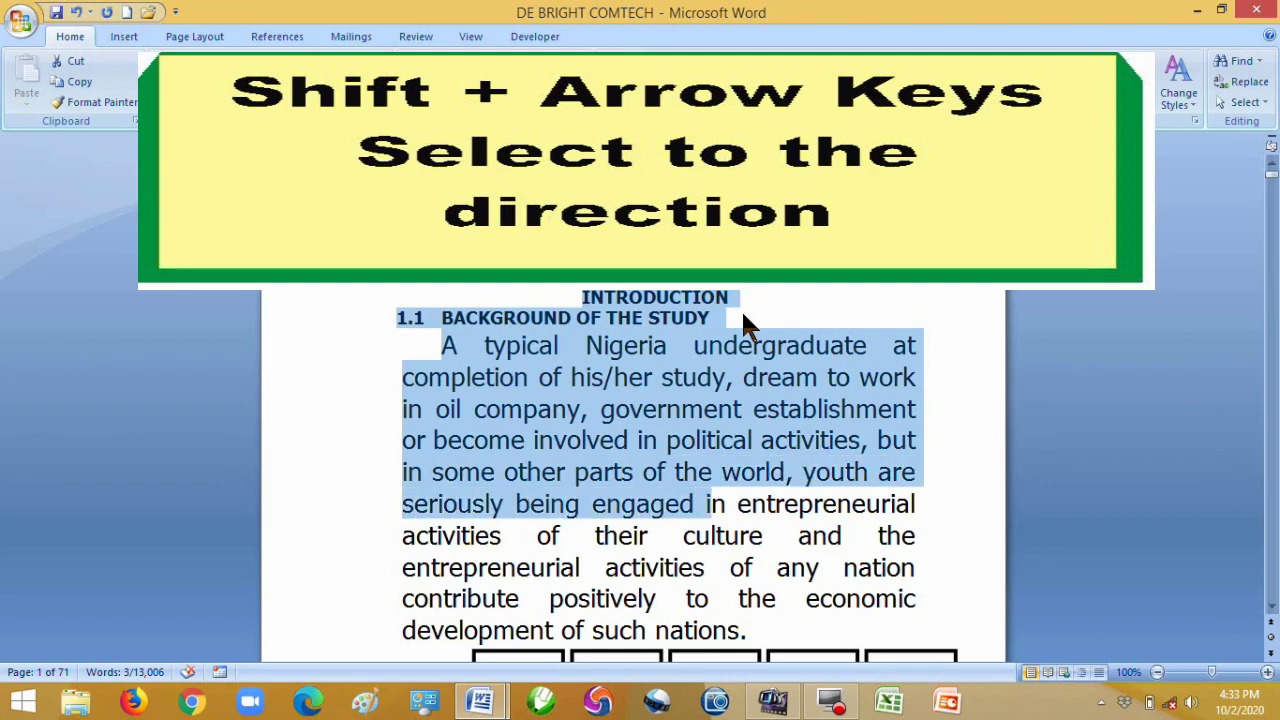
pyautogui.hotkey('shift', 'Right')
pyautogui.hotkey('shift', 'Right')
pyautogui.hotkey('shift', 'Right')
pyautogui.hotkey('shift', 'Right')
pyautogui.hotkey('shift', 'Right')
pyautogui.hotkey('shift', 'Right')
pyautogui.hotkey('shift', 'Right')
pyautogui.hotkey('shift', 'Right')
pyautogui.hotkey('shift', 'Right')
pyautogui.hotkey('shift', 'Right')
pyautogui.hotkey('shift', 'Right')
pyautogui.hotkey('shift', 'Right')
pyautogui.hotkey('shift', 'Right')
pyautogui.hotkey('shift', 'Right')
pyautogui.hotkey('shift', 'Right')
pyautogui.hotkey('shift', 'Right')
pyautogui.hotkey('shift', 'Right')
pyautogui.hotkey('shift', 'Right')
pyautogui.hotkey('shift', 'Right')
pyautogui.hotkey('shift', 'Right')
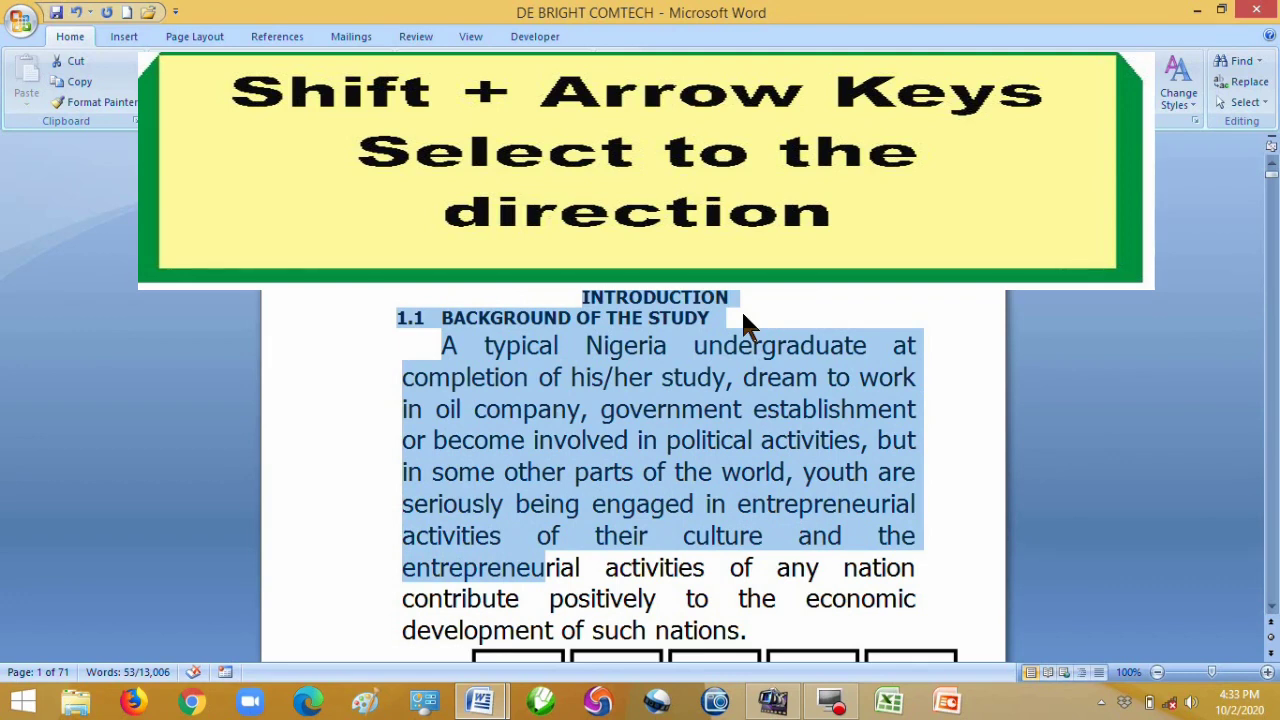
pyautogui.press('Left')
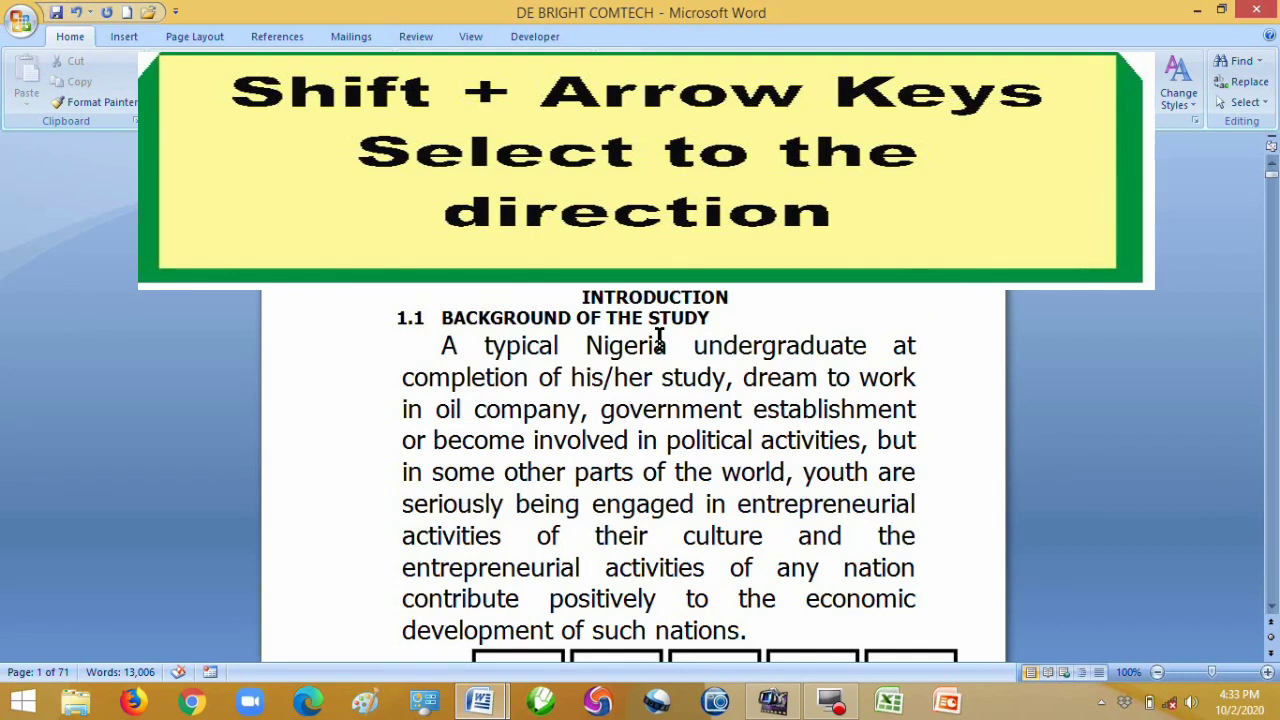
# Reselect INTRODUCTION, adjust the selection's extent, then extend it up to CHAPTER ONE.
pyautogui.hotkey('shift', 'Right')
pyautogui.hotkey('shift', 'Right')
pyautogui.hotkey('shift', 'Right')
pyautogui.hotkey('shift', 'Right')
pyautogui.hotkey('shift', 'Right')
pyautogui.hotkey('shift', 'Right')
pyautogui.hotkey('shift', 'Right')
pyautogui.hotkey('shift', 'Right')
pyautogui.hotkey('shift', 'Right')
pyautogui.hotkey('shift', 'Right')
pyautogui.hotkey('shift', 'Right')
pyautogui.hotkey('shift', 'Right')
pyautogui.hotkey('shift', 'Right')
pyautogui.hotkey('shift', 'Right')
pyautogui.hotkey('shift', 'Right')
pyautogui.hotkey('shift', 'Right')
pyautogui.hotkey('shift', 'Right')
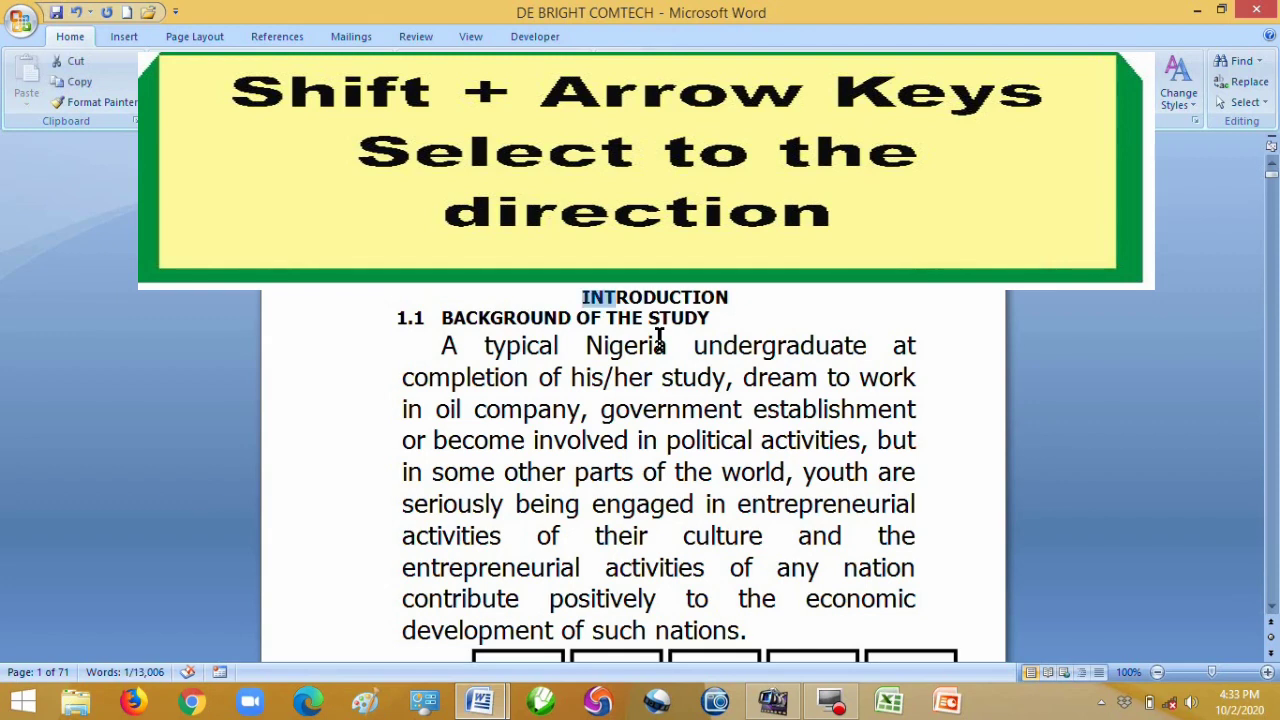
pyautogui.hotkey('shift', 'Right')
pyautogui.hotkey('shift', 'Left')
pyautogui.hotkey('shift', 'Left')
pyautogui.hotkey('shift', 'Left')
pyautogui.hotkey('shift', 'Left')
pyautogui.hotkey('shift', 'Left')
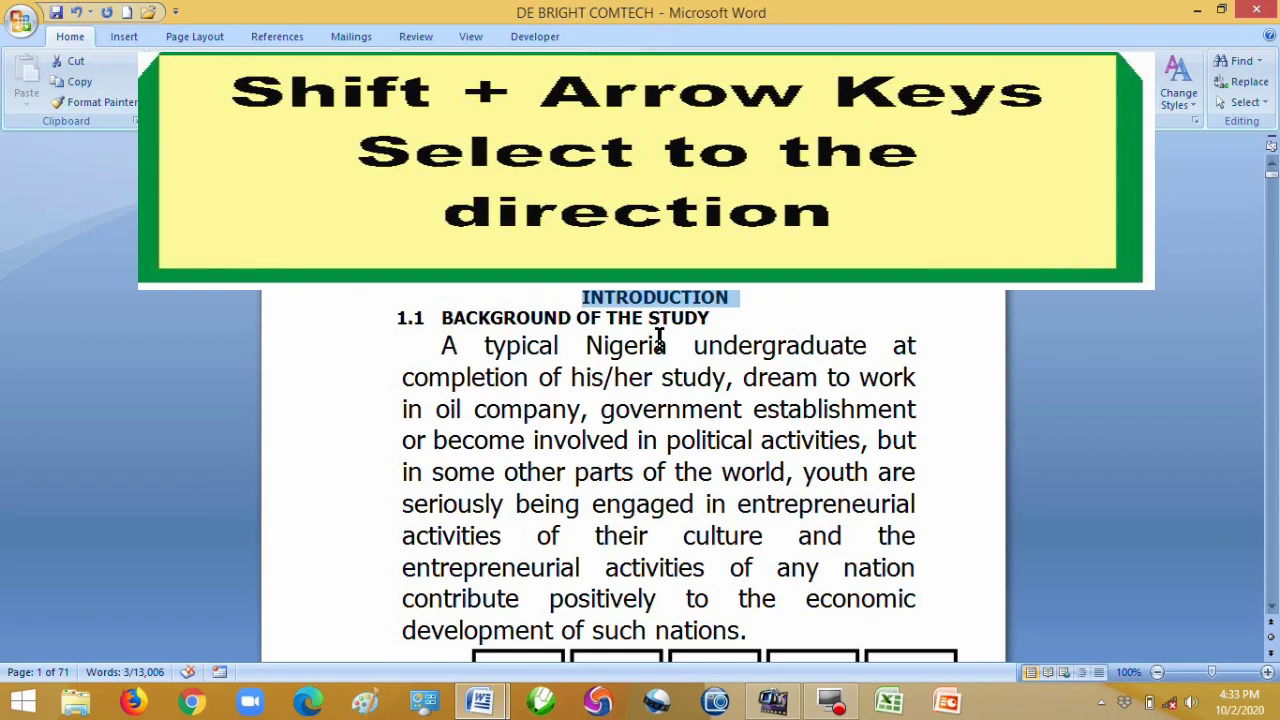
pyautogui.hotkey('shift', 'Right')
pyautogui.hotkey('shift', 'Right')
pyautogui.hotkey('shift', 'Right')
pyautogui.hotkey('shift', 'Right')
pyautogui.hotkey('shift', 'Right')
pyautogui.hotkey('shift', 'Right')
pyautogui.hotkey('shift', 'Right')
pyautogui.hotkey('shift', 'Right')
pyautogui.hotkey('shift', 'Right')
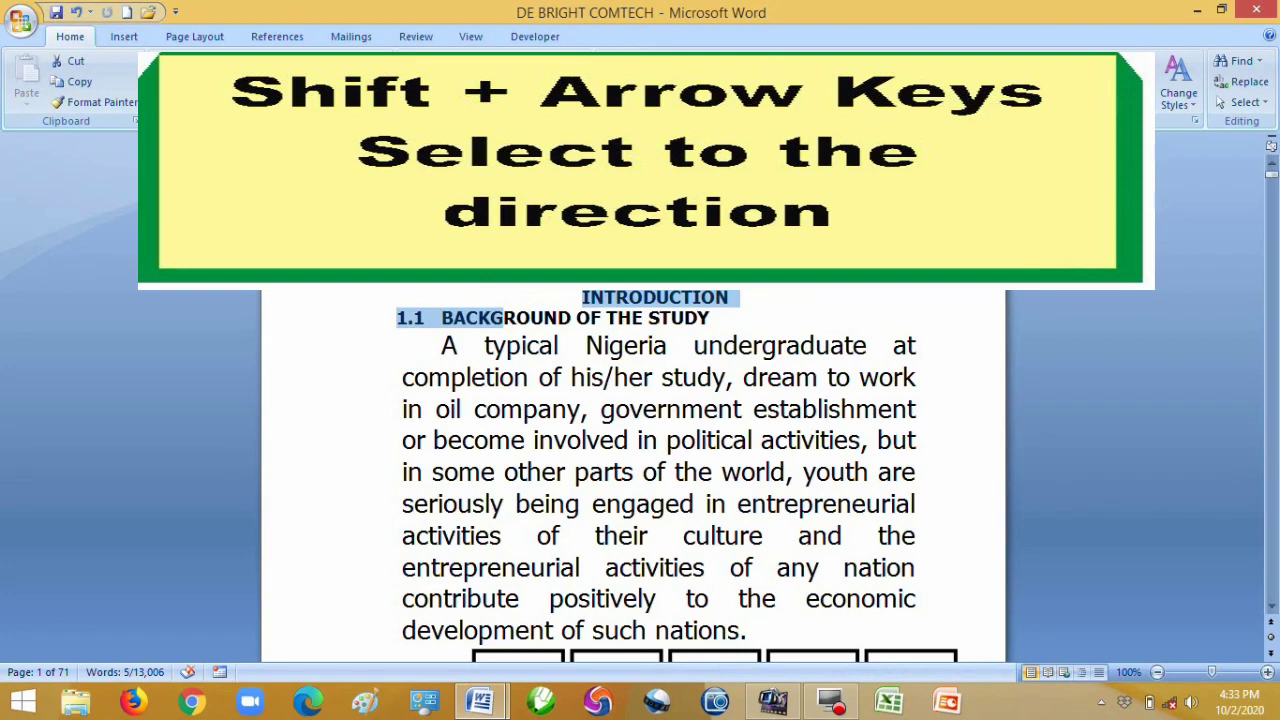
pyautogui.hotkey('shift', 'Left')
pyautogui.hotkey('shift', 'Left')
pyautogui.hotkey('shift', 'Left')
pyautogui.hotkey('shift', 'Left')
pyautogui.hotkey('shift', 'Left')
pyautogui.hotkey('shift', 'Left')
pyautogui.hotkey('shift', 'Left')
pyautogui.hotkey('shift', 'Left')
pyautogui.hotkey('shift', 'Left')
pyautogui.hotkey('shift', 'Left')
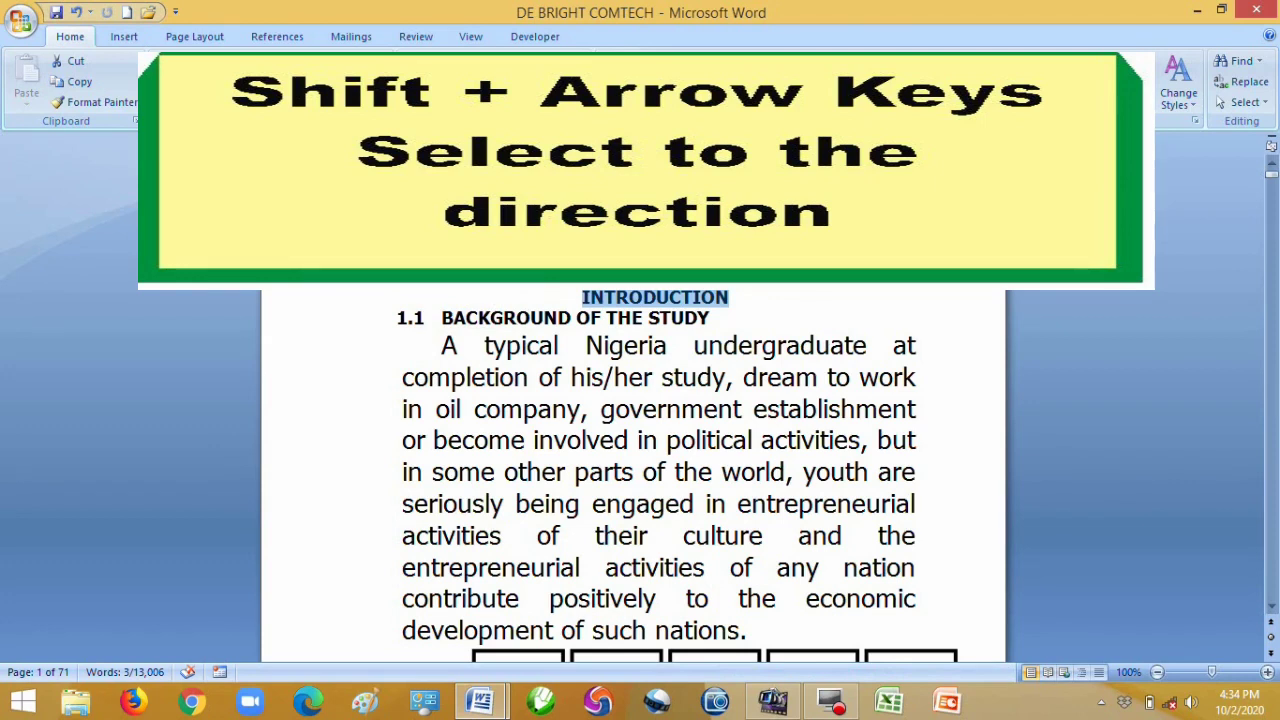
pyautogui.hotkey('shift', 'Left')
pyautogui.hotkey('shift', 'Left')
pyautogui.hotkey('shift', 'Left')
pyautogui.hotkey('shift', 'Left')
pyautogui.hotkey('shift', 'Left')
pyautogui.hotkey('shift', 'Left')
pyautogui.hotkey('shift', 'Left')
pyautogui.hotkey('shift', 'Left')
pyautogui.hotkey('shift', 'Left')
pyautogui.hotkey('shift', 'Left')
pyautogui.hotkey('shift', 'Left')
pyautogui.hotkey('shift', 'Left')
pyautogui.hotkey('shift', 'Up')
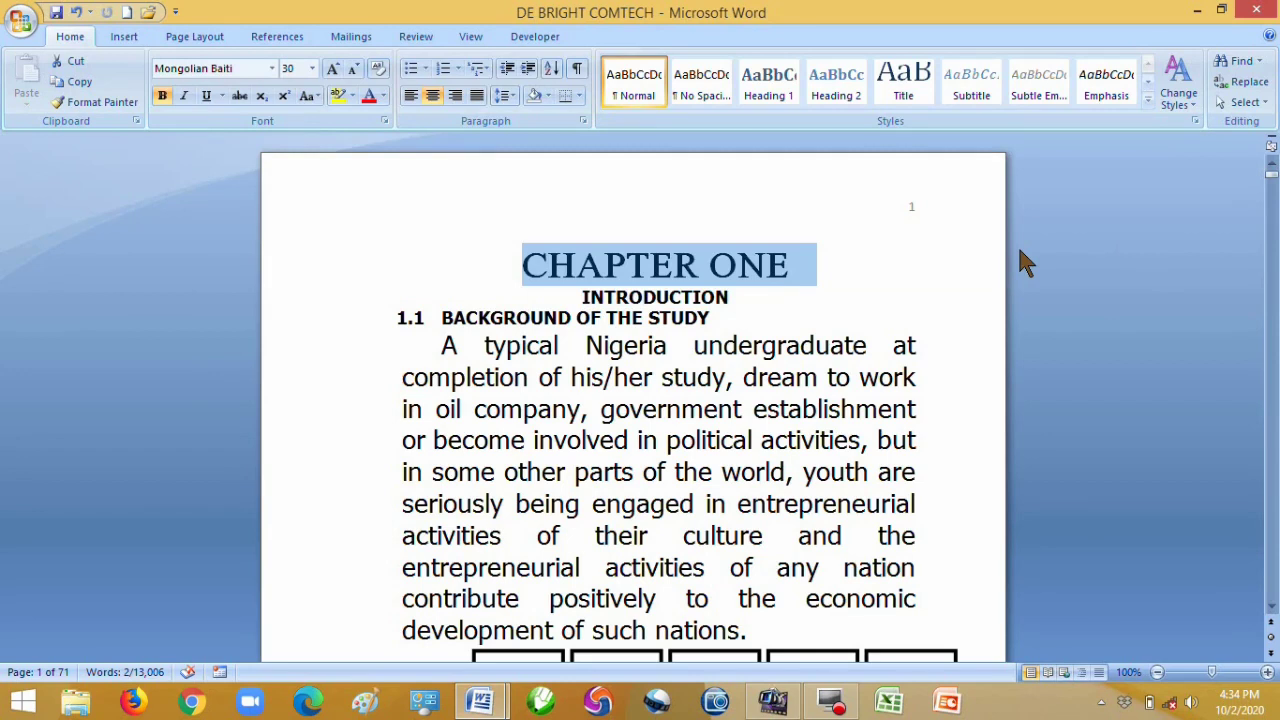
pyautogui.click(694, 347)
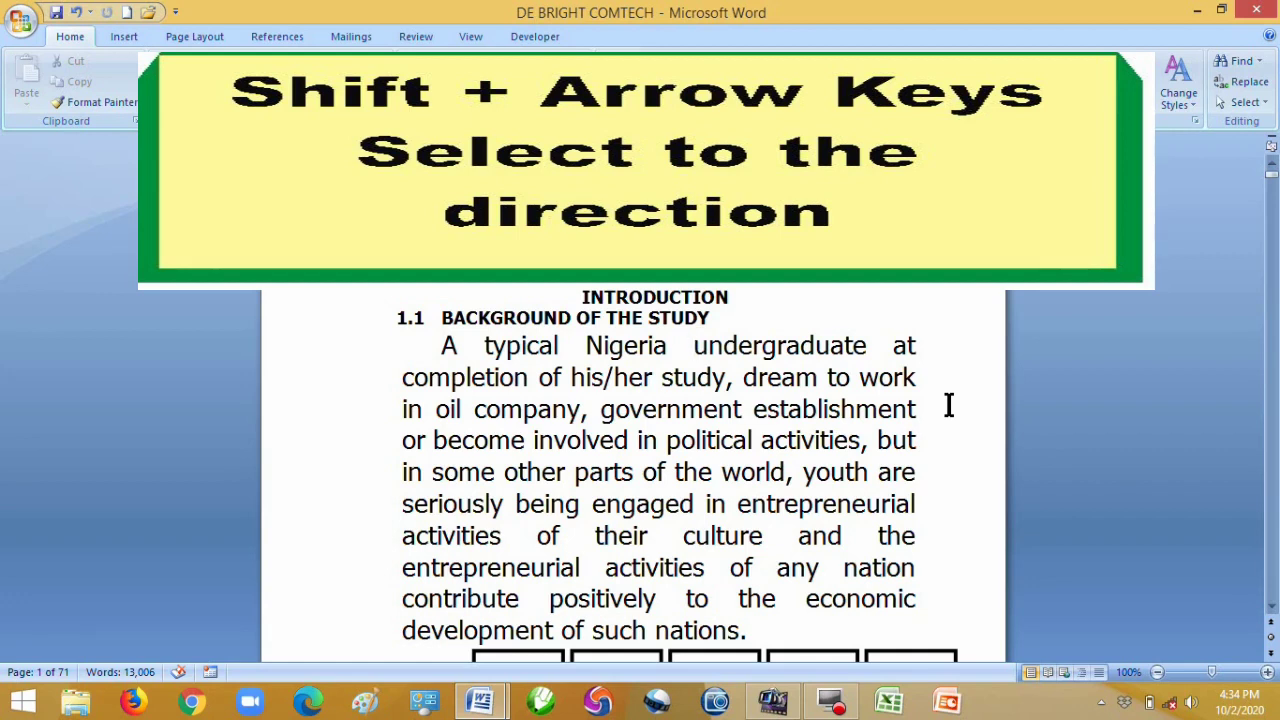
pyautogui.hotkey('shift', 'Left')
pyautogui.hotkey('shift', 'Left')
pyautogui.hotkey('shift', 'Left')
pyautogui.hotkey('shift', 'Left')
pyautogui.hotkey('shift', 'Left')
pyautogui.hotkey('shift', 'Left')
pyautogui.hotkey('shift', 'Left')
pyautogui.hotkey('shift', 'Left')
pyautogui.hotkey('shift', 'Left')
pyautogui.hotkey('shift', 'Left')
pyautogui.hotkey('shift', 'Left')
pyautogui.hotkey('shift', 'Left')
pyautogui.hotkey('shift', 'Left')
pyautogui.hotkey('shift', 'Left')
pyautogui.hotkey('shift', 'Left')
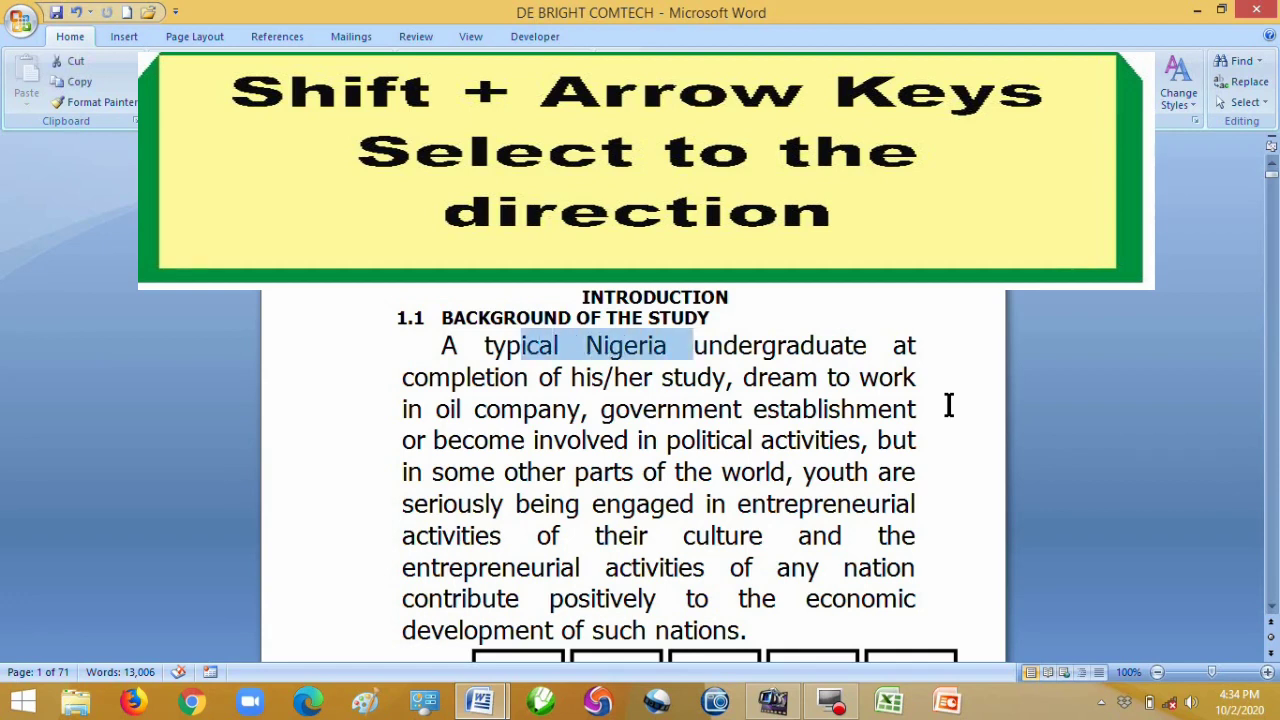
pyautogui.hotkey('shift', 'Left')
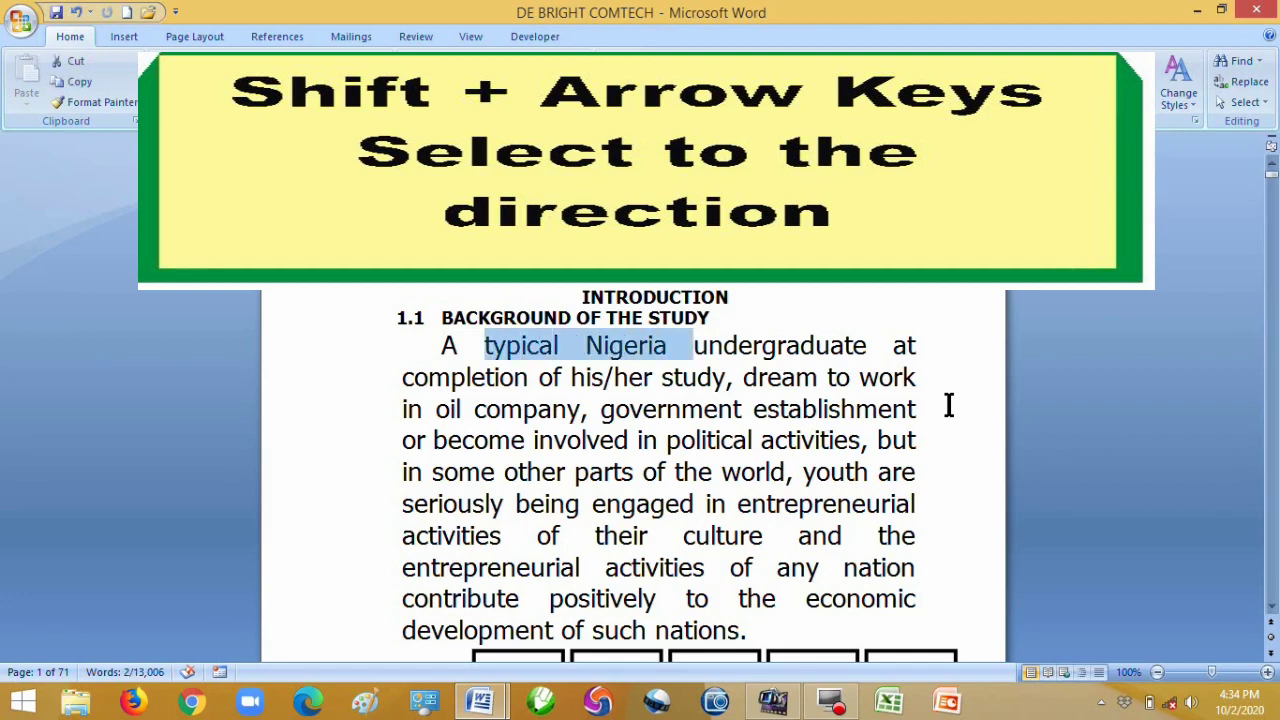
pyautogui.hotkey('shift', 'Left')
pyautogui.hotkey('shift', 'Left')
pyautogui.hotkey('shift', 'Left')
pyautogui.hotkey('shift', 'Left')
pyautogui.hotkey('shift', 'Left')
pyautogui.hotkey('shift', 'Left')
pyautogui.hotkey('shift', 'Left')
pyautogui.hotkey('shift', 'Left')
pyautogui.hotkey('shift', 'Left')
pyautogui.hotkey('shift', 'Left')
pyautogui.hotkey('shift', 'Left')
pyautogui.hotkey('shift', 'Left')
pyautogui.press('Right')
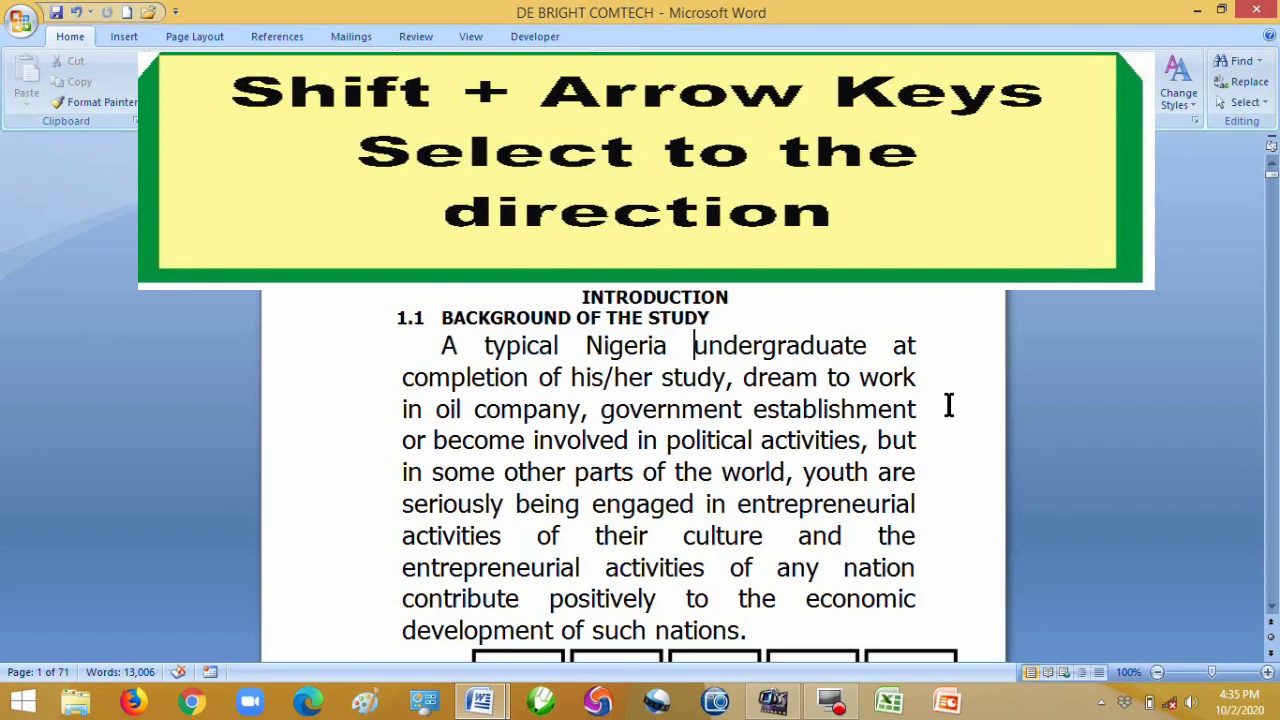
pyautogui.hotkey('shift', 'Left')
pyautogui.hotkey('shift', 'Left')
pyautogui.hotkey('shift', 'Left')
pyautogui.hotkey('shift', 'Left')
pyautogui.hotkey('shift', 'Left')
pyautogui.hotkey('shift', 'Left')
pyautogui.hotkey('shift', 'Left')
pyautogui.hotkey('shift', 'Left')
pyautogui.hotkey('shift', 'Left')
pyautogui.hotkey('shift', 'Left')
pyautogui.hotkey('shift', 'Left')
pyautogui.hotkey('shift', 'Left')
pyautogui.hotkey('shift', 'Left')
pyautogui.hotkey('shift', 'Left')
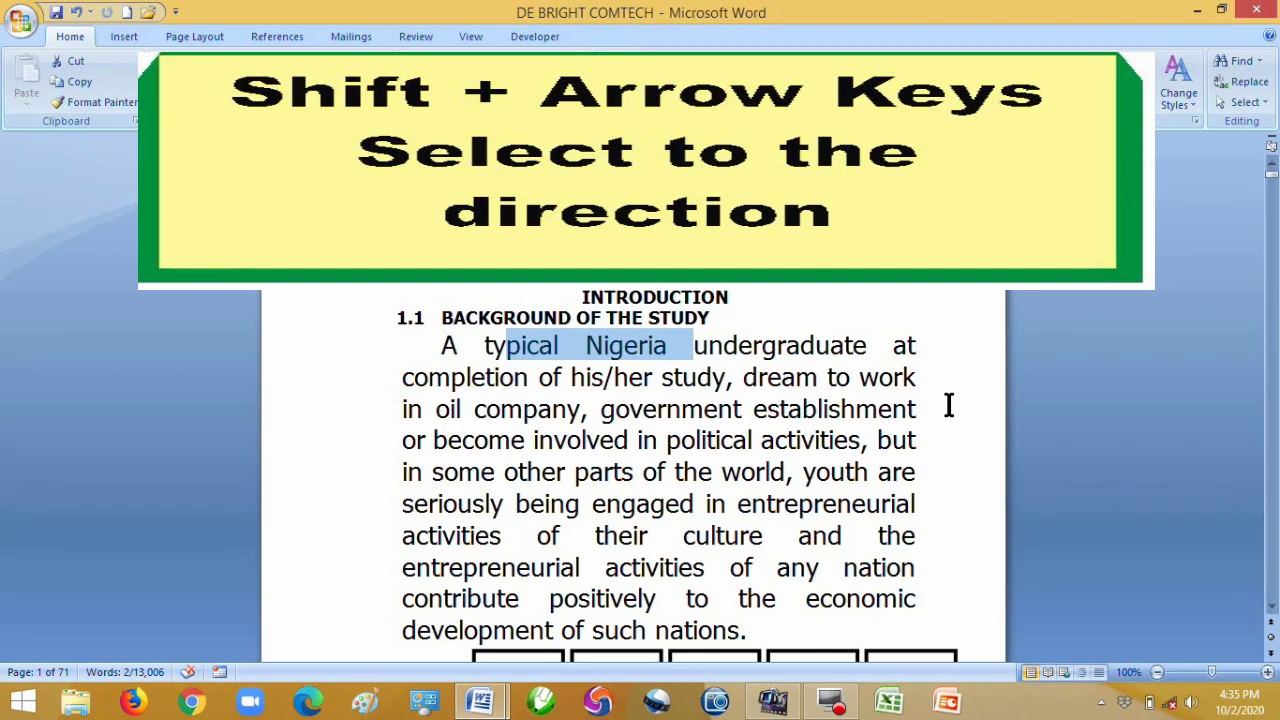
pyautogui.hotkey('shift', 'Left')
pyautogui.hotkey('shift', 'Left')
pyautogui.hotkey('shift', 'Left')
pyautogui.hotkey('shift', 'Left')
pyautogui.hotkey('shift', 'Left')
pyautogui.hotkey('shift', 'Left')
pyautogui.hotkey('shift', 'Left')
pyautogui.hotkey('shift', 'Left')
pyautogui.hotkey('shift', 'Left')
pyautogui.hotkey('shift', 'Left')
pyautogui.hotkey('shift', 'Left')
pyautogui.hotkey('shift', 'Left')
pyautogui.hotkey('shift', 'Left')
pyautogui.hotkey('shift', 'Left')
pyautogui.hotkey('shift', 'Left')
pyautogui.hotkey('shift', 'Left')
pyautogui.hotkey('shift', 'Left')
pyautogui.hotkey('shift', 'Left')
pyautogui.hotkey('shift', 'Left')
pyautogui.hotkey('shift', 'Left')
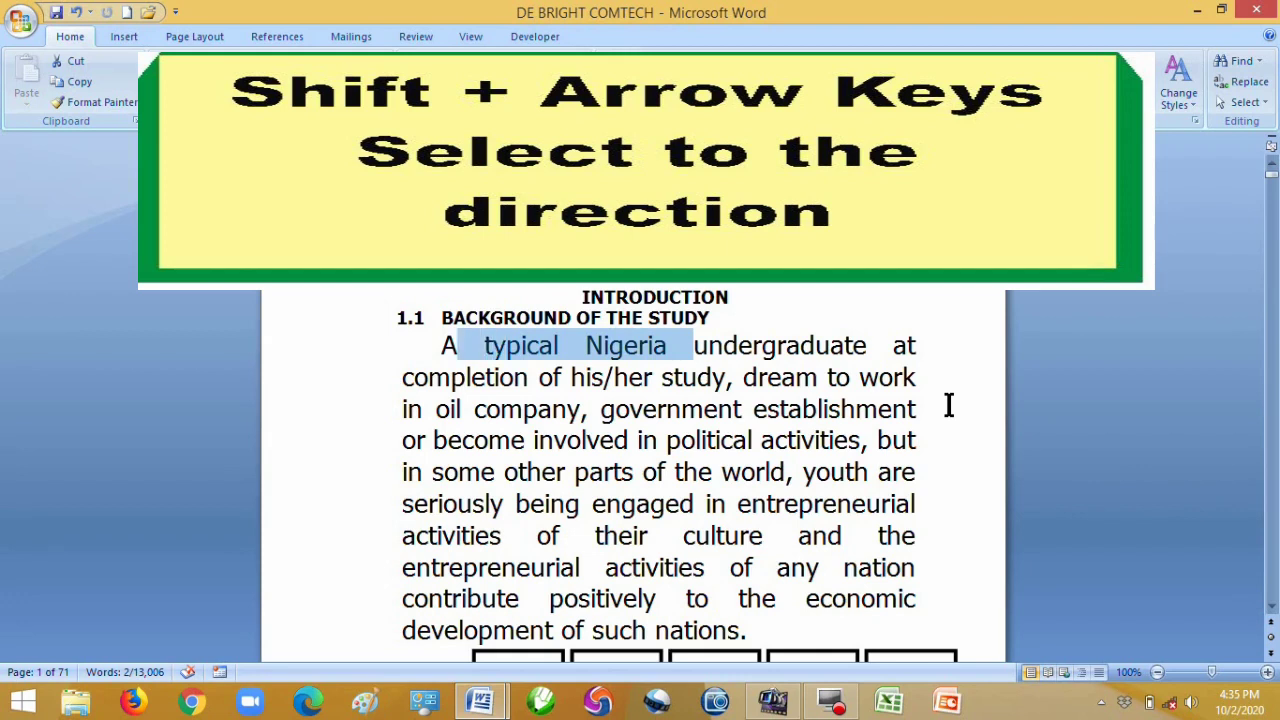
pyautogui.hotkey('shift', 'Left')
pyautogui.hotkey('shift', 'Left')
pyautogui.hotkey('shift', 'Left')
pyautogui.hotkey('shift', 'Left')
pyautogui.hotkey('shift', 'Left')
pyautogui.hotkey('shift', 'Left')
pyautogui.hotkey('shift', 'Left')
pyautogui.hotkey('shift', 'Left')
pyautogui.hotkey('shift', 'Left')
pyautogui.hotkey('shift', 'Left')
pyautogui.hotkey('shift', 'Left')
pyautogui.hotkey('shift', 'Left')
pyautogui.hotkey('shift', 'Left')
pyautogui.hotkey('shift', 'Left')
pyautogui.hotkey('shift', 'Left')
pyautogui.hotkey('shift', 'Left')
pyautogui.hotkey('shift', 'Left')
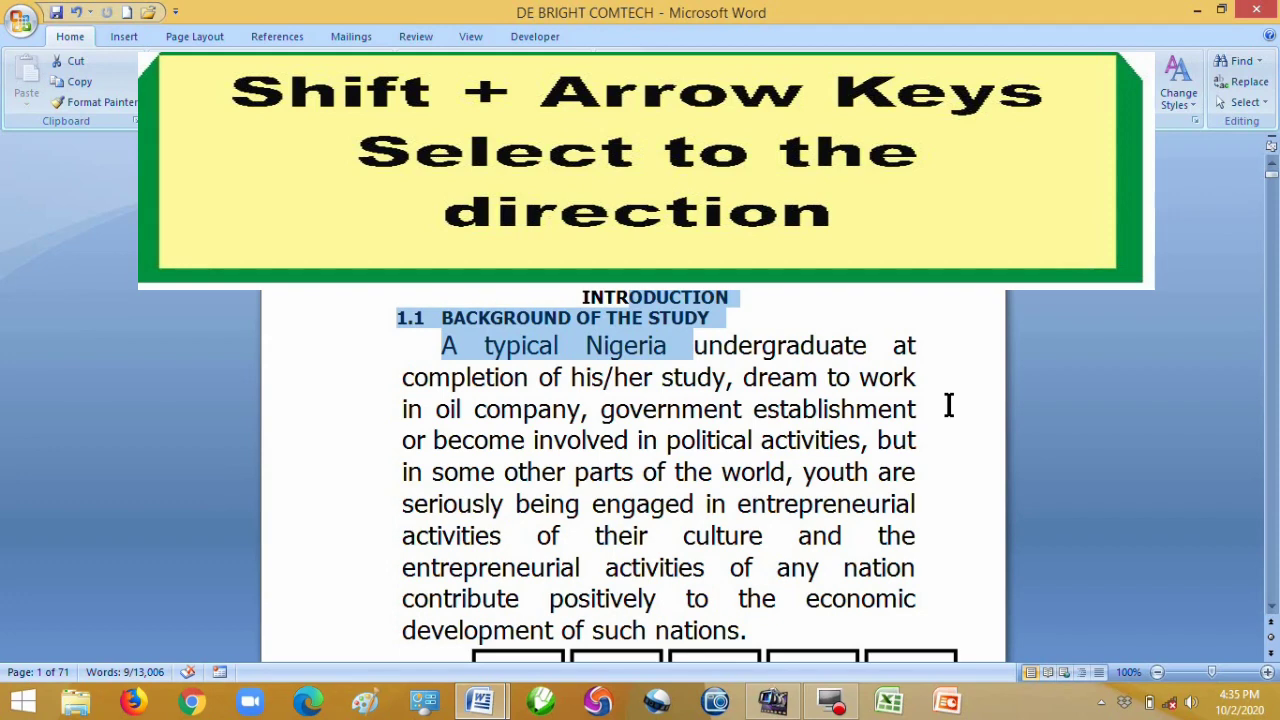
pyautogui.press('Right')
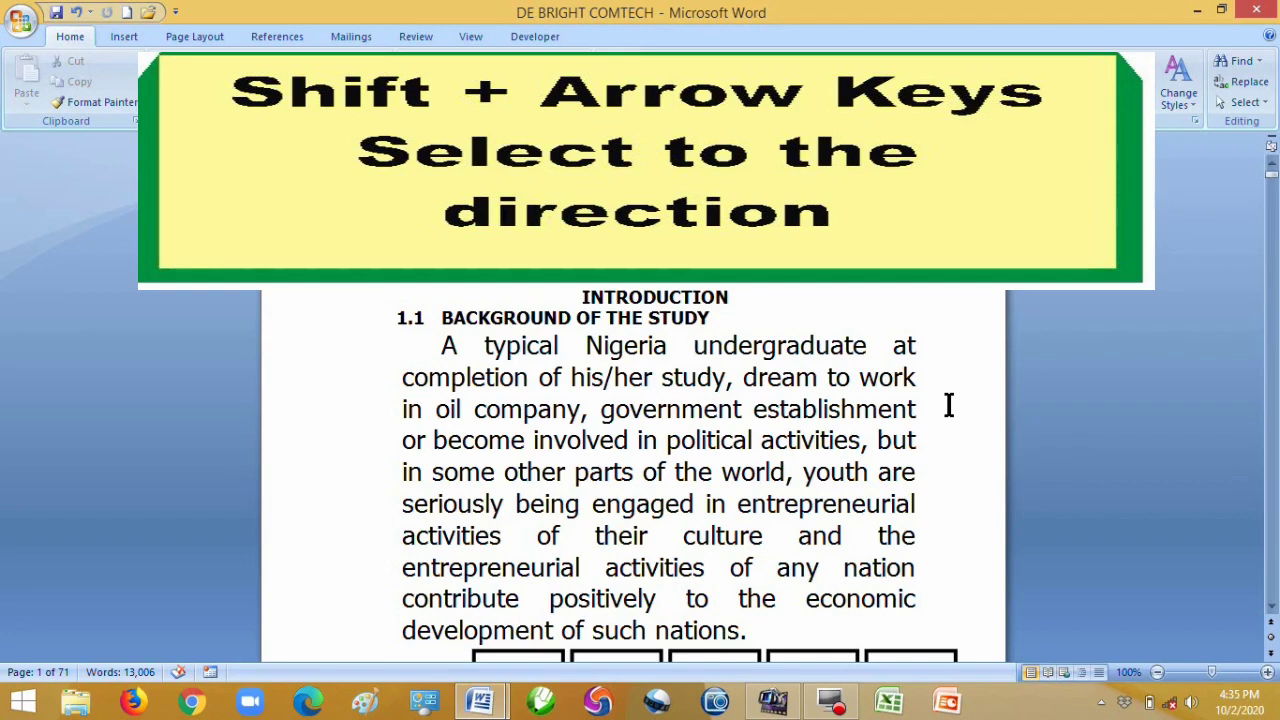
pyautogui.hotkey('shift', 'Right')
pyautogui.hotkey('shift', 'Right')
pyautogui.hotkey('shift', 'Right')
pyautogui.hotkey('shift', 'Right')
pyautogui.hotkey('shift', 'Right')
pyautogui.hotkey('shift', 'Right')
pyautogui.hotkey('shift', 'Right')
pyautogui.hotkey('shift', 'Right')
pyautogui.hotkey('shift', 'Right')
pyautogui.hotkey('shift', 'Right')
pyautogui.hotkey('shift', 'Right')
pyautogui.hotkey('shift', 'Right')
pyautogui.hotkey('shift', 'Right')
pyautogui.hotkey('shift', 'Right')
pyautogui.hotkey('shift', 'Right')
pyautogui.hotkey('shift', 'Right')
pyautogui.hotkey('shift', 'Right')
pyautogui.hotkey('shift', 'Right')
pyautogui.hotkey('shift', 'Right')
pyautogui.hotkey('shift', 'Right')
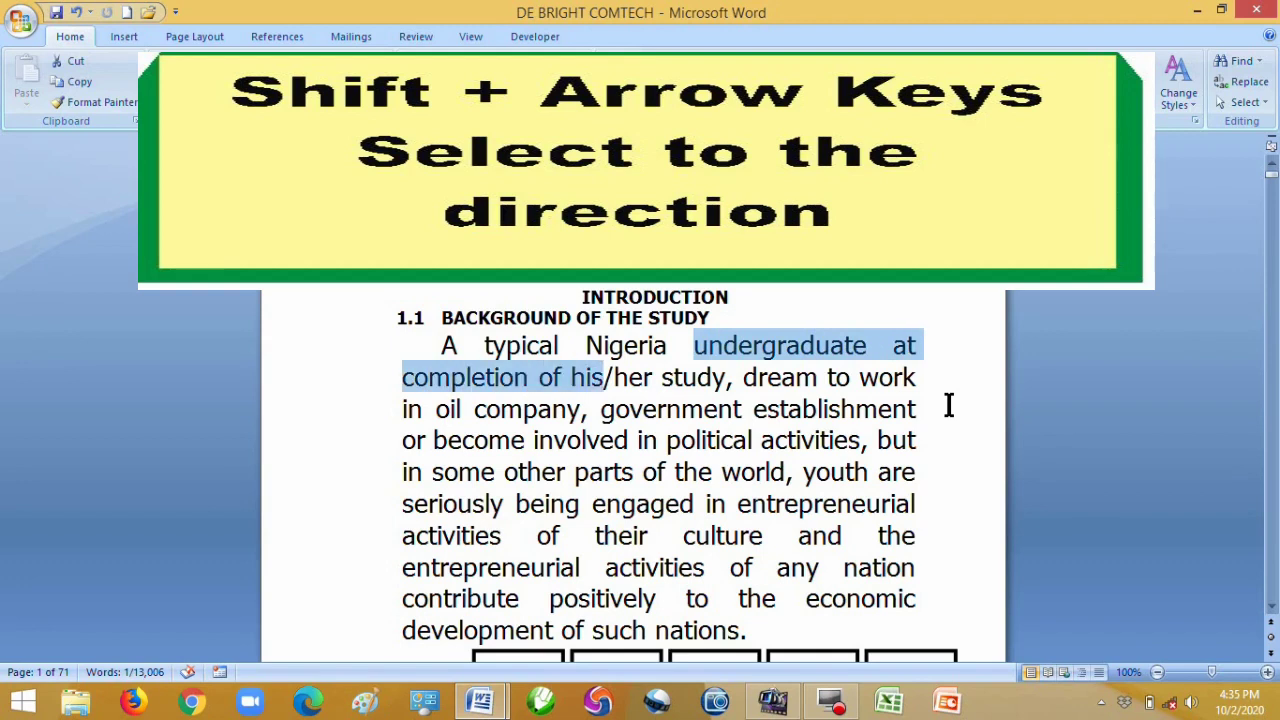
pyautogui.hotkey('shift', 'Right')
pyautogui.hotkey('shift', 'Right')
pyautogui.hotkey('shift', 'Right')
pyautogui.hotkey('shift', 'Right')
pyautogui.hotkey('shift', 'Right')
pyautogui.hotkey('shift', 'Right')
pyautogui.hotkey('shift', 'Right')
pyautogui.hotkey('shift', 'Right')
pyautogui.hotkey('shift', 'Right')
pyautogui.hotkey('shift', 'Right')
pyautogui.hotkey('shift', 'Right')
pyautogui.hotkey('shift', 'Right')
pyautogui.hotkey('shift', 'Right')
pyautogui.hotkey('shift', 'Right')
pyautogui.hotkey('shift', 'Right')
pyautogui.hotkey('shift', 'Right')
pyautogui.hotkey('shift', 'Right')
pyautogui.hotkey('shift', 'Right')
pyautogui.hotkey('shift', 'Right')
pyautogui.hotkey('shift', 'Right')
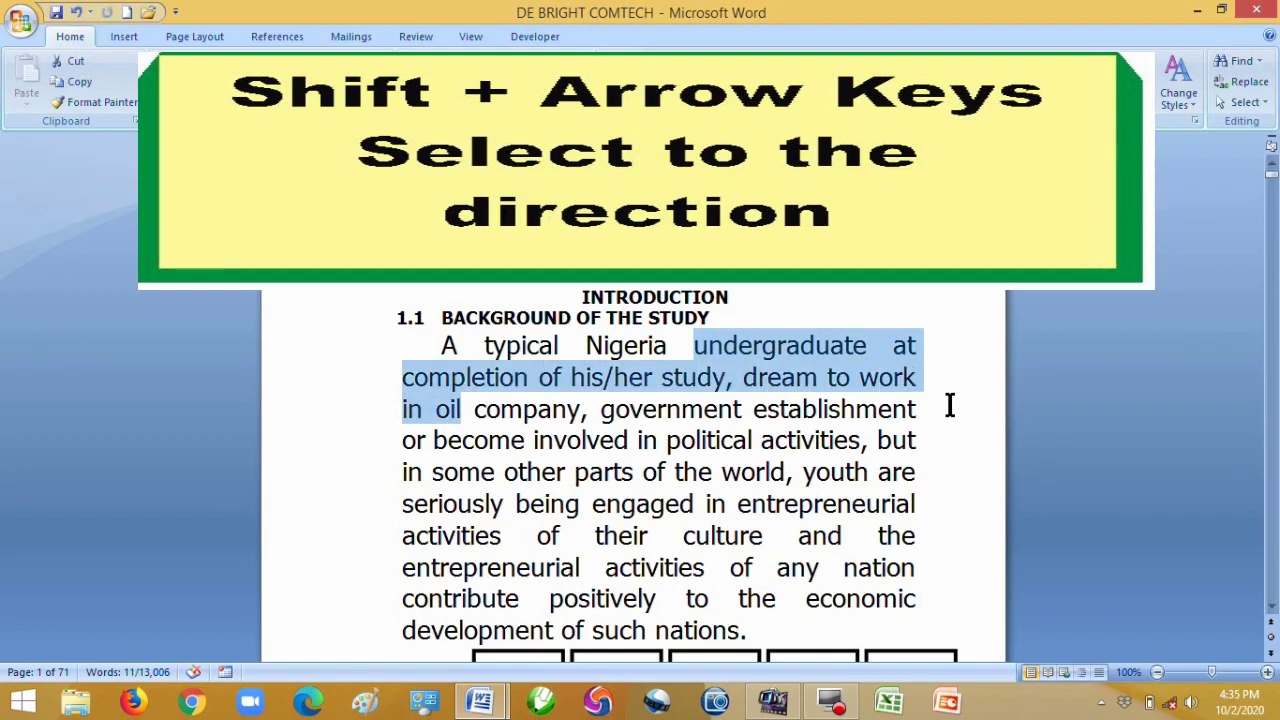
pyautogui.click(658, 296)
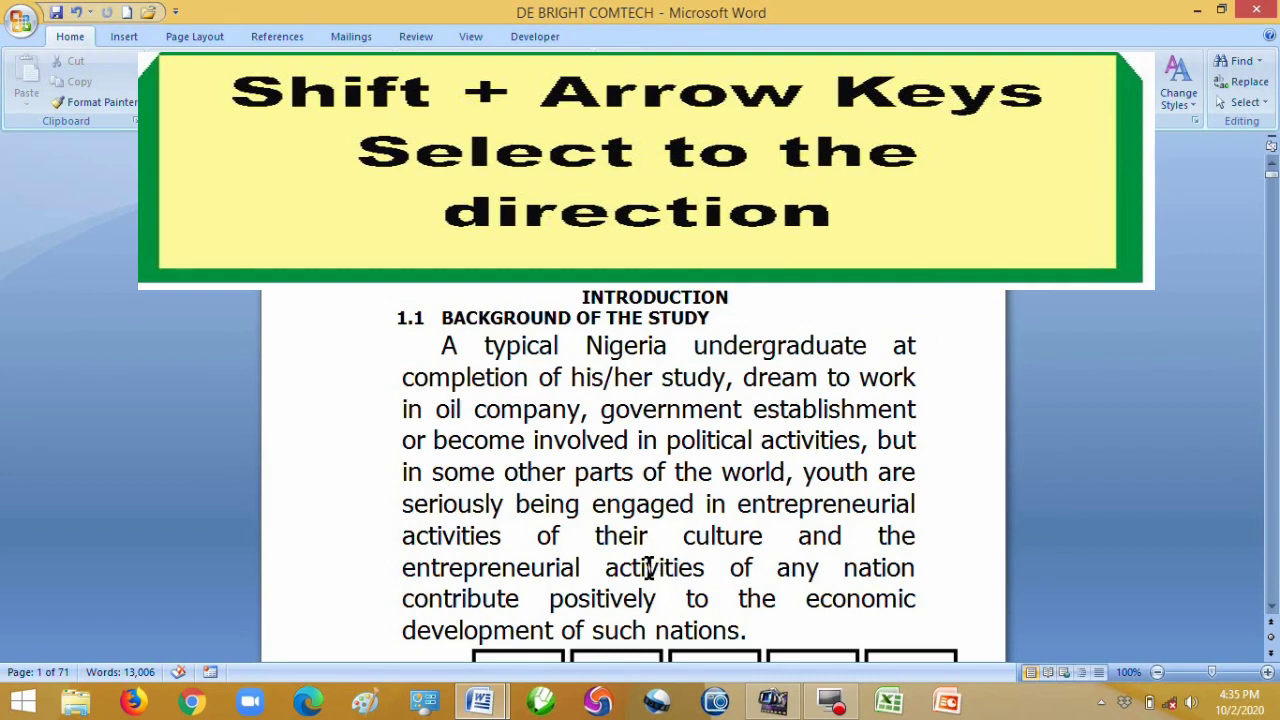
pyautogui.click(763, 634)
# Select the background paragraph upward to the heading, then deselect it.
pyautogui.hotkey('shift', 'Up')
pyautogui.hotkey('shift', 'Up')
pyautogui.hotkey('shift', 'Up')
pyautogui.hotkey('shift', 'Up')
pyautogui.hotkey('shift', 'Up')
pyautogui.hotkey('shift', 'Up')
pyautogui.hotkey('shift', 'Up')
pyautogui.hotkey('shift', 'Up')
pyautogui.hotkey('shift', 'Up')
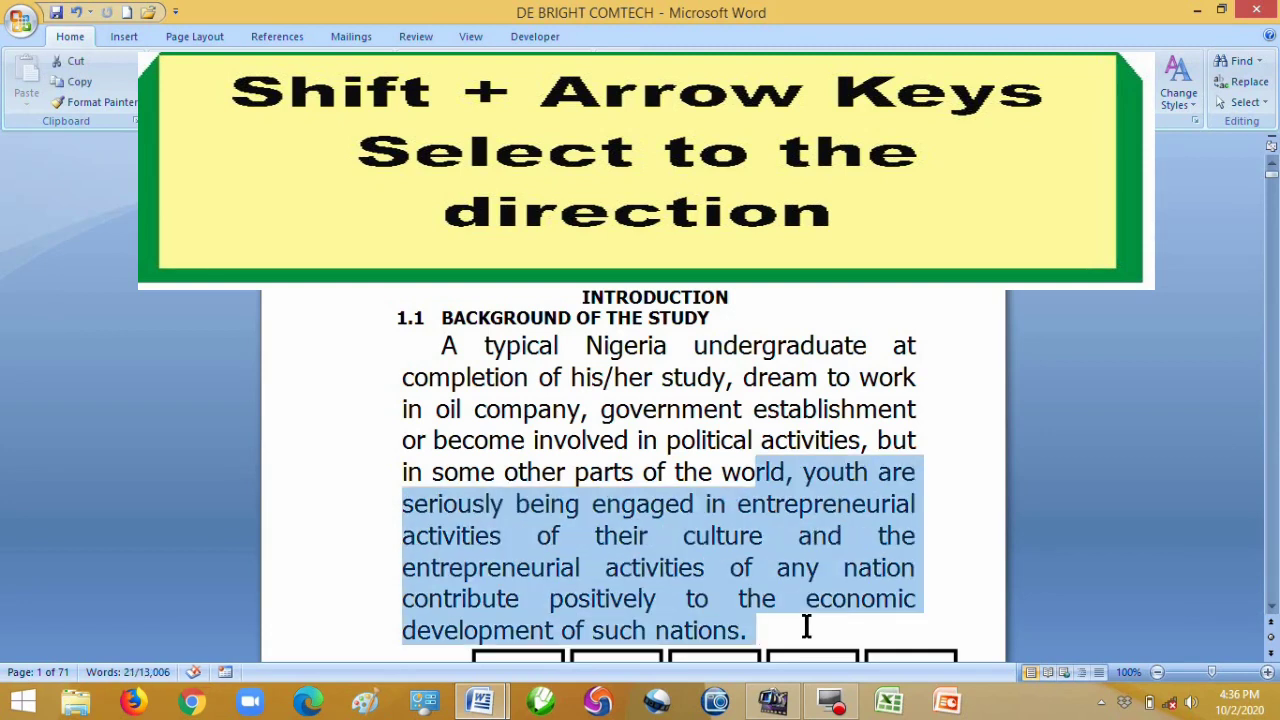
pyautogui.hotkey('shift', 'Up')
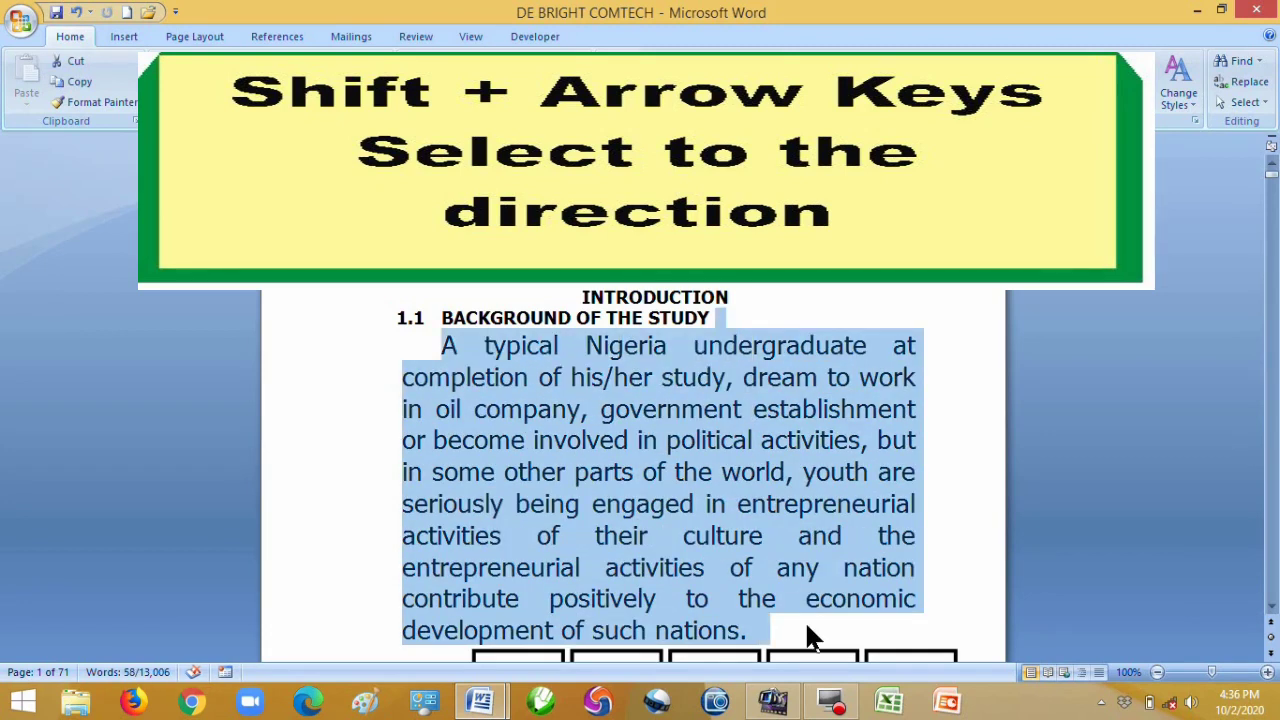
pyautogui.hotkey('shift', 'Up')
pyautogui.hotkey('shift', 'Up')
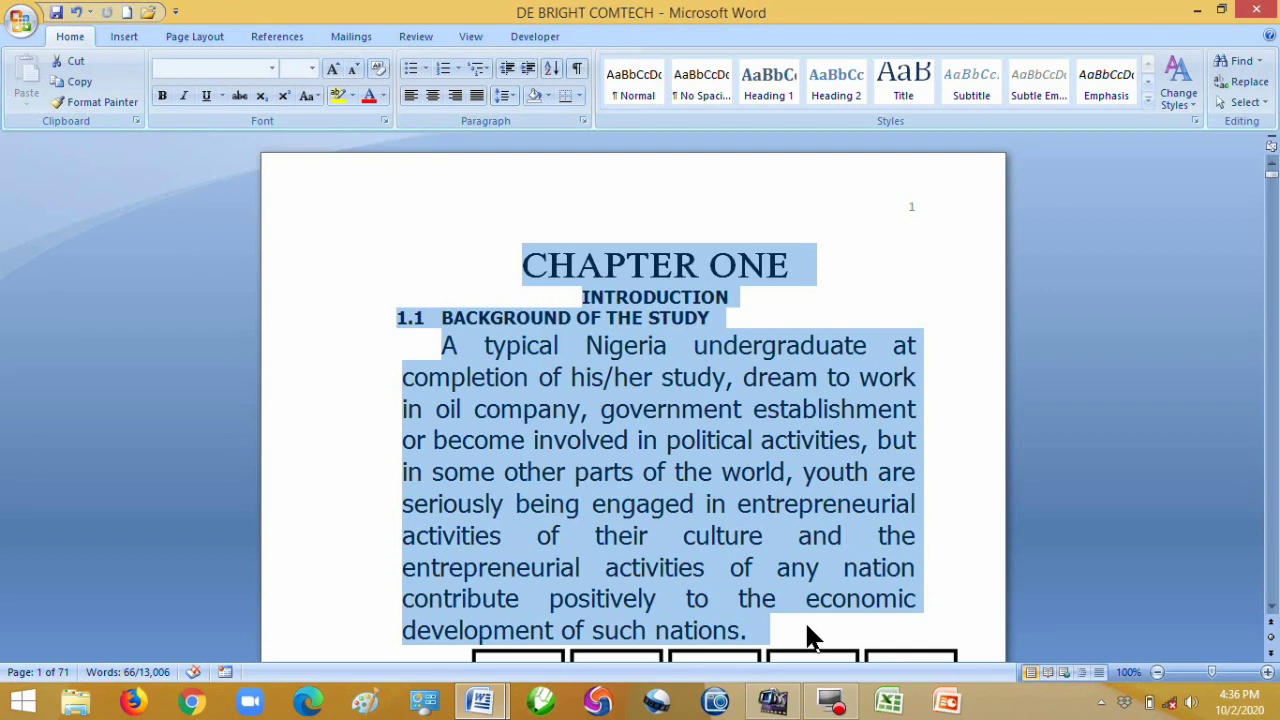
pyautogui.press('Right')
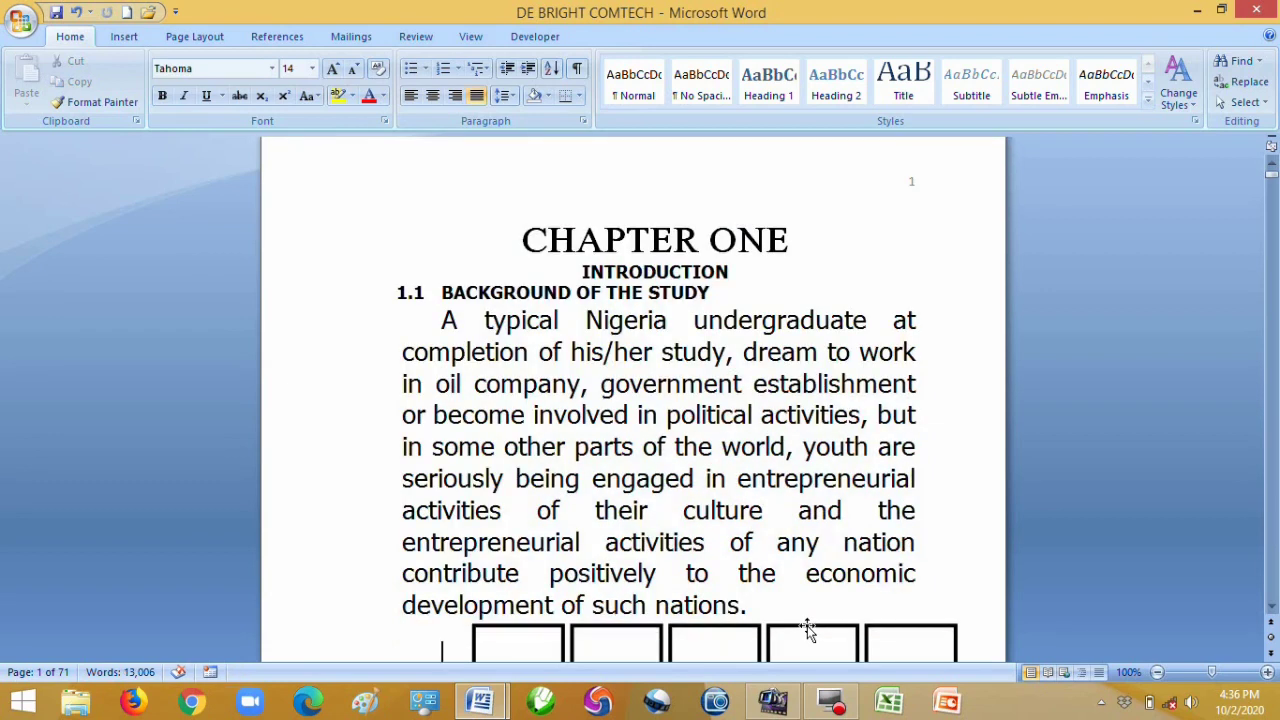
# Extend the selection through the following paragraphs to page 2's first objective, then scroll back up.
pyautogui.hotkey('shift', 'Down')
pyautogui.hotkey('shift', 'Down')
pyautogui.hotkey('shift', 'Down')
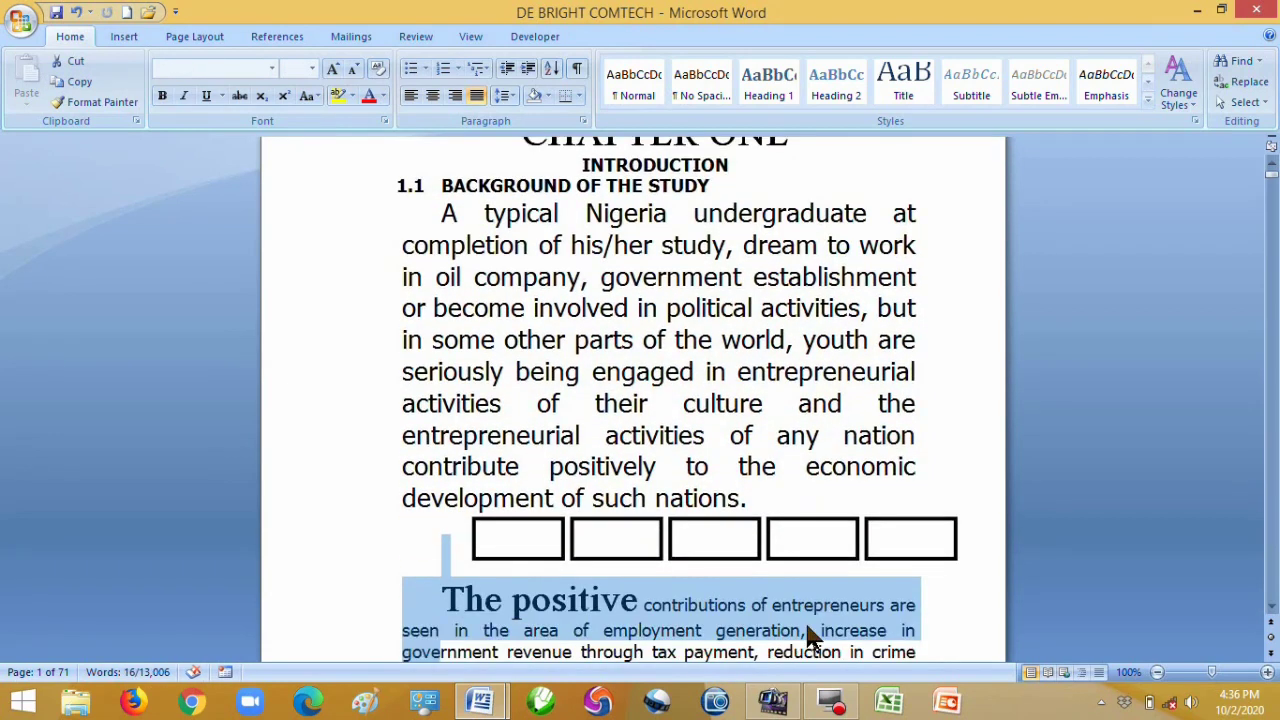
pyautogui.hotkey('shift', 'Down')
pyautogui.hotkey('shift', 'Down')
pyautogui.hotkey('shift', 'Down')
pyautogui.hotkey('shift', 'Down')
pyautogui.hotkey('shift', 'Down')
pyautogui.hotkey('shift', 'Down')
pyautogui.hotkey('shift', 'Down')
pyautogui.hotkey('shift', 'Down')
pyautogui.hotkey('shift', 'Down')
pyautogui.hotkey('shift', 'Down')
pyautogui.hotkey('shift', 'Down')
pyautogui.hotkey('shift', 'Down')
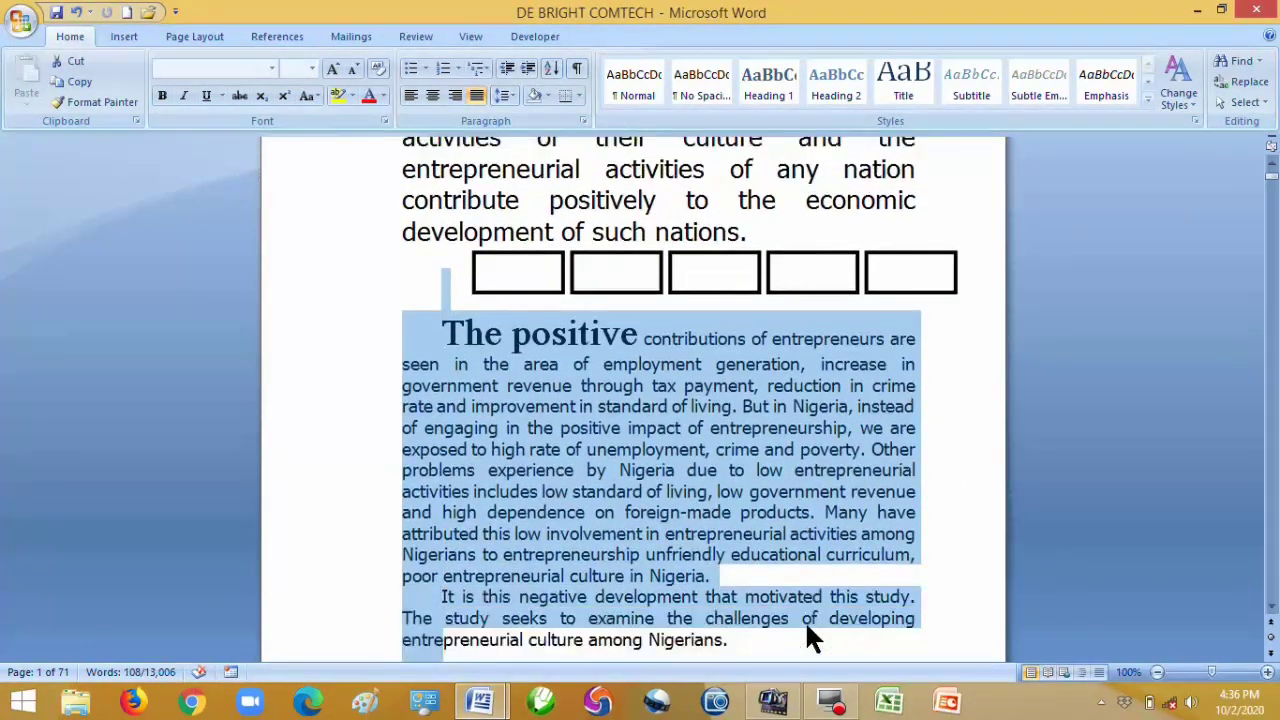
pyautogui.hotkey('shift', 'Down')
pyautogui.hotkey('shift', 'Down')
pyautogui.hotkey('shift', 'Down')
pyautogui.hotkey('shift', 'Down')
pyautogui.hotkey('shift', 'Down')
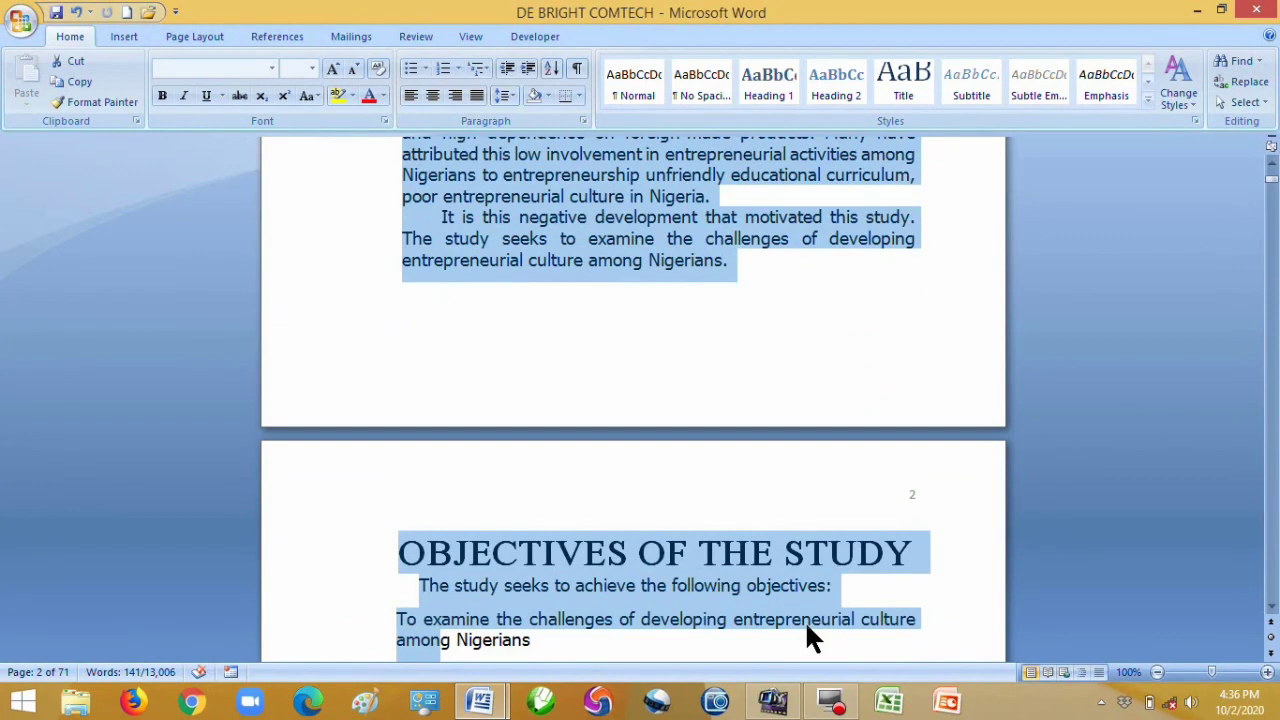
pyautogui.click(1270, 162)
pyautogui.moveTo(1270, 165); pyautogui.dragTo(1270, 165)
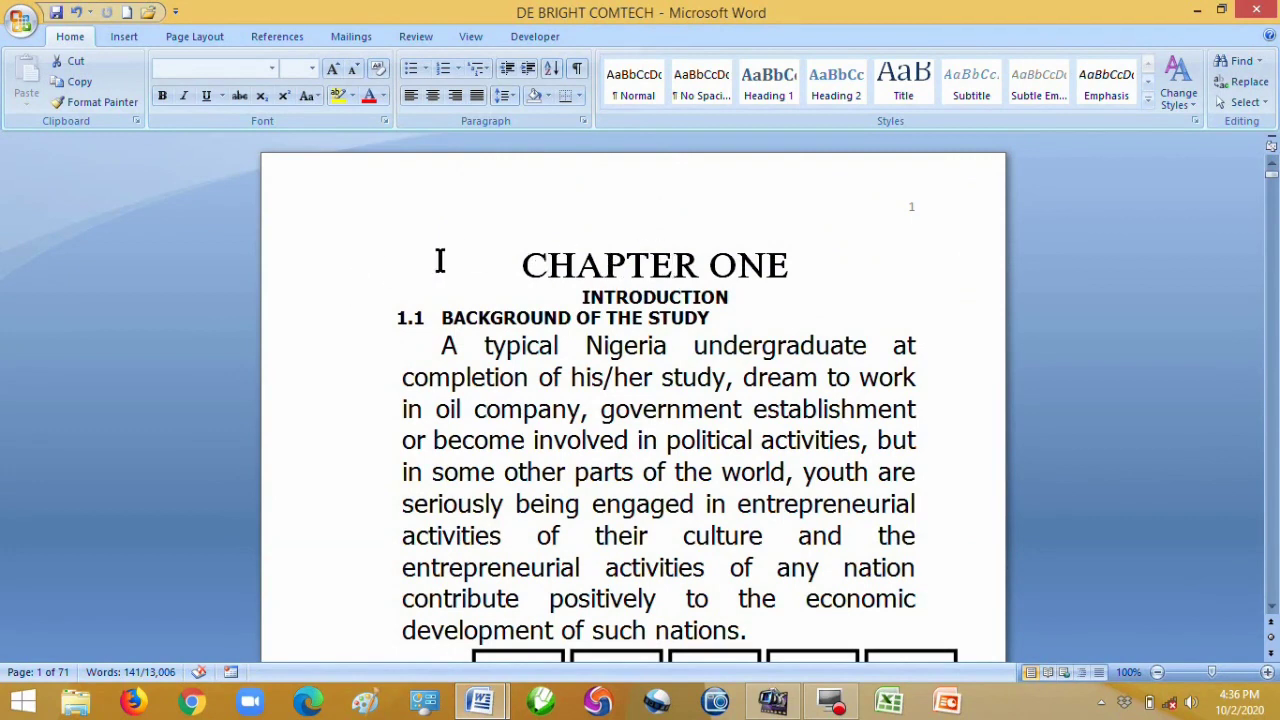
pyautogui.click(343, 270)
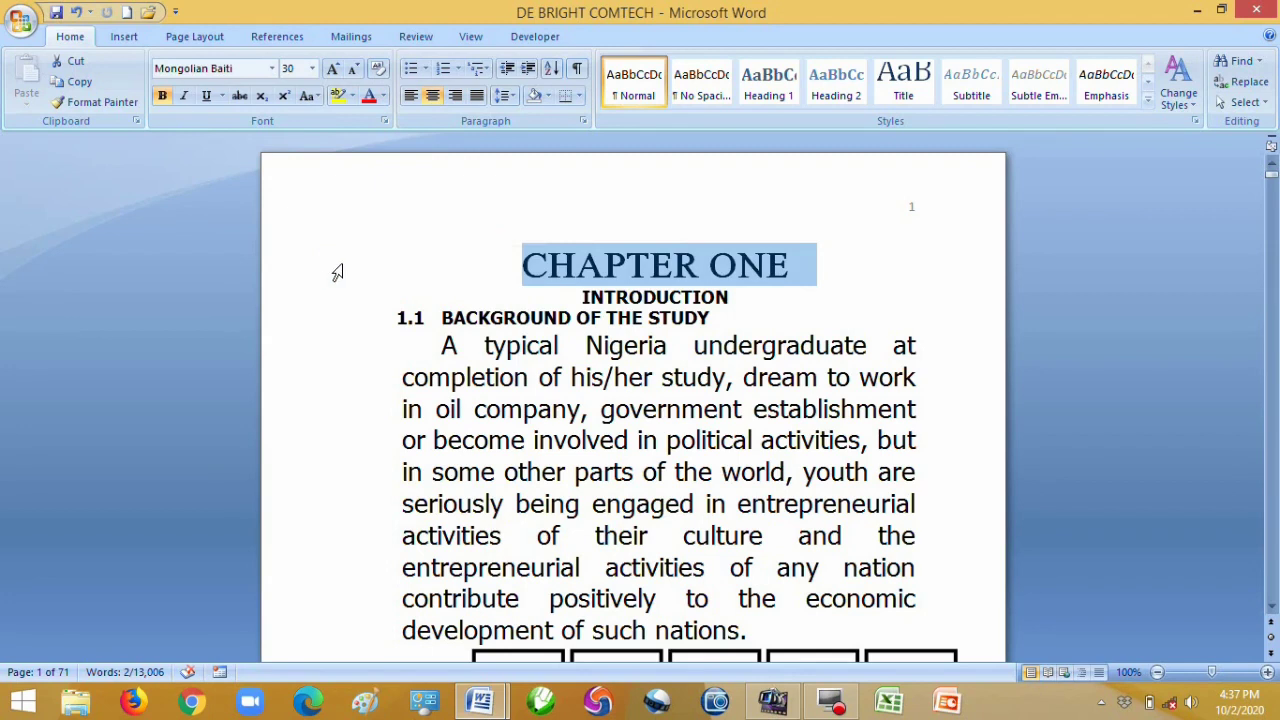
pyautogui.click(551, 265)
pyautogui.click(327, 268)
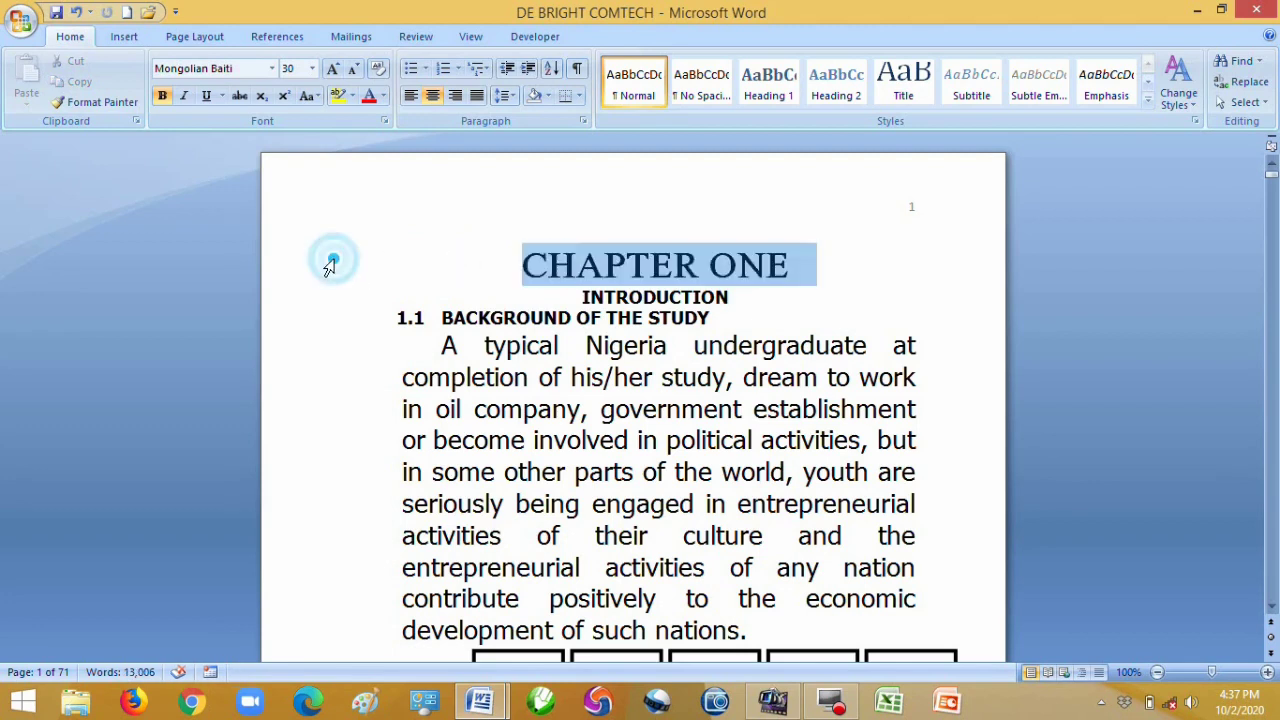
pyautogui.click(329, 268)
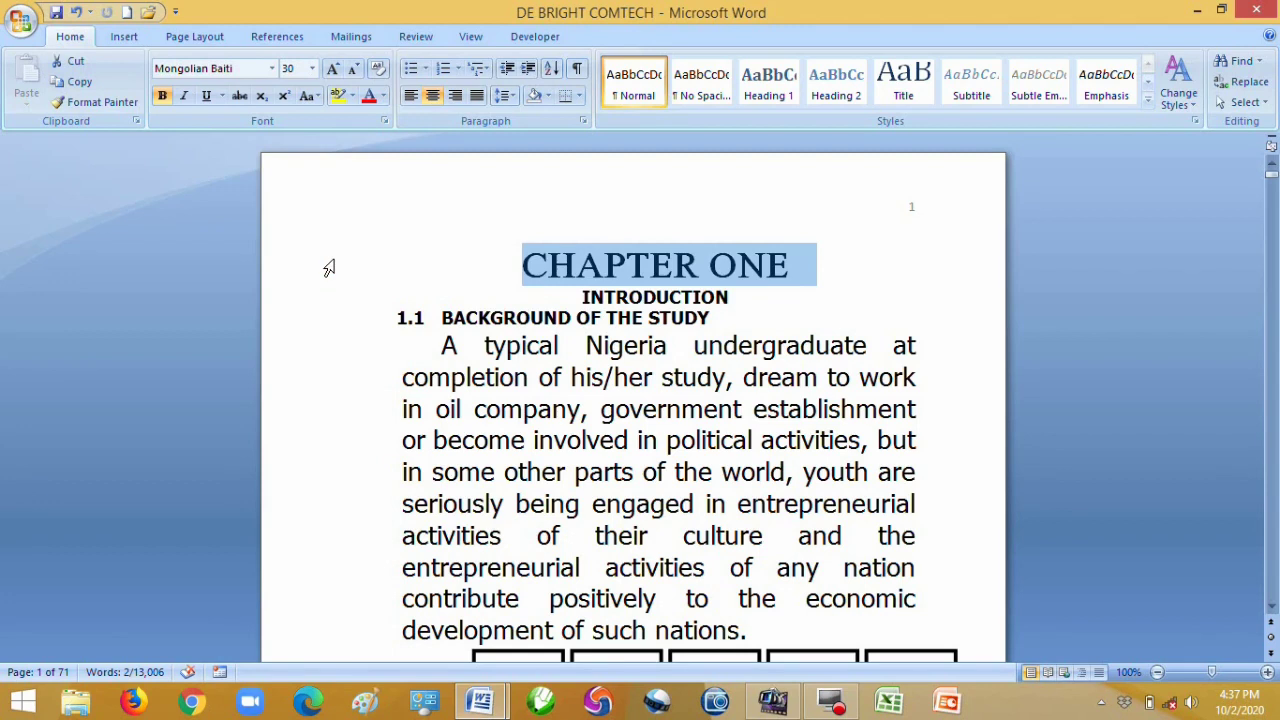
pyautogui.moveTo(329, 268); pyautogui.dragTo(337, 621)
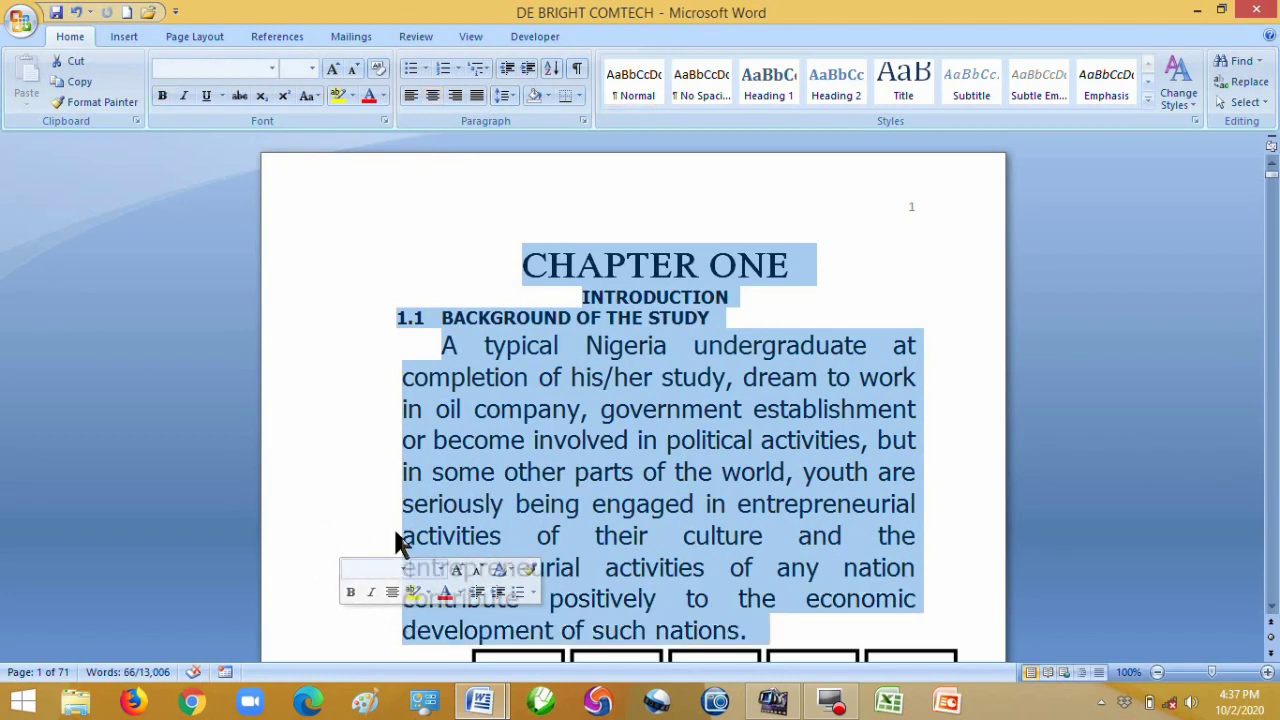
pyautogui.click(534, 308)
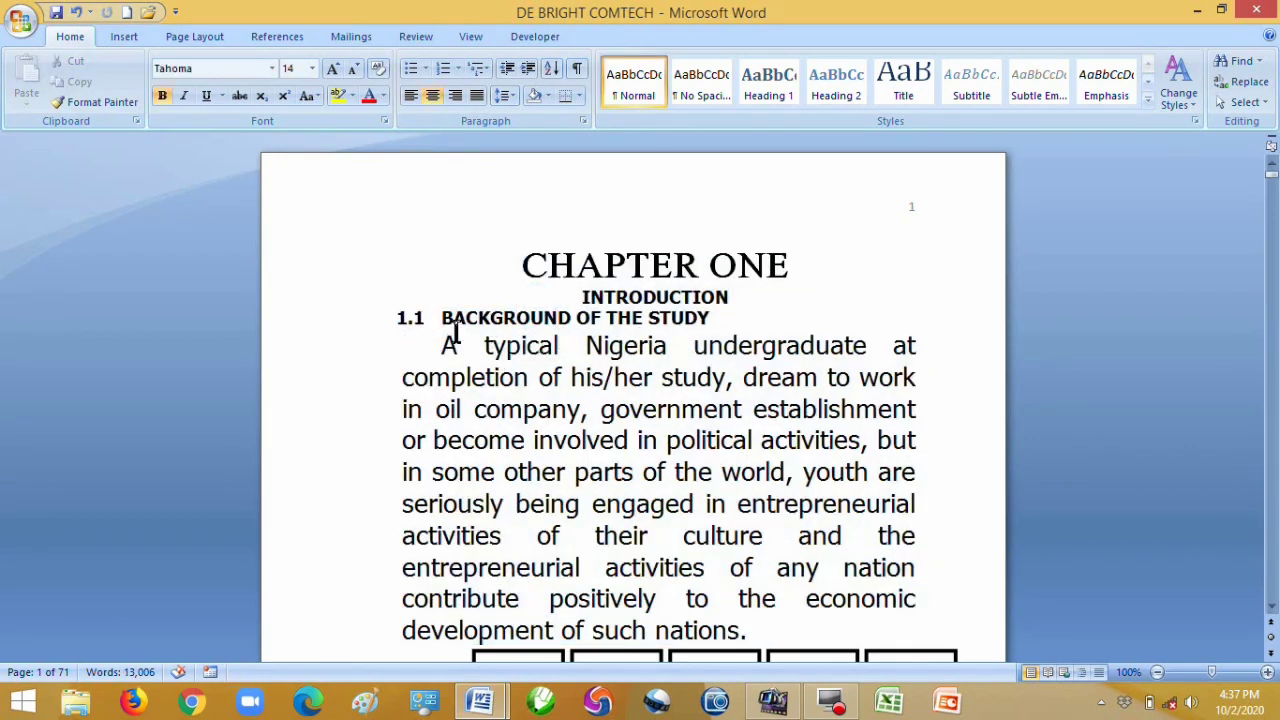
pyautogui.moveTo(325, 252); pyautogui.dragTo(330, 428)
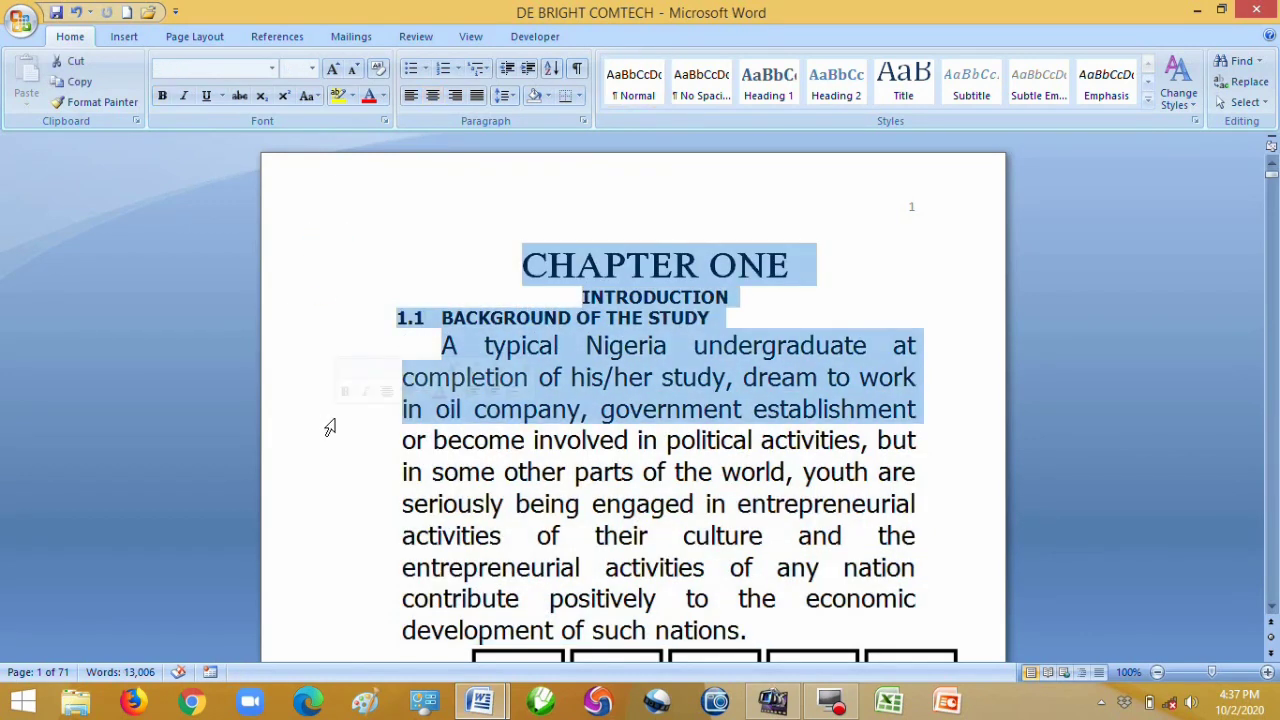
pyautogui.click(531, 324)
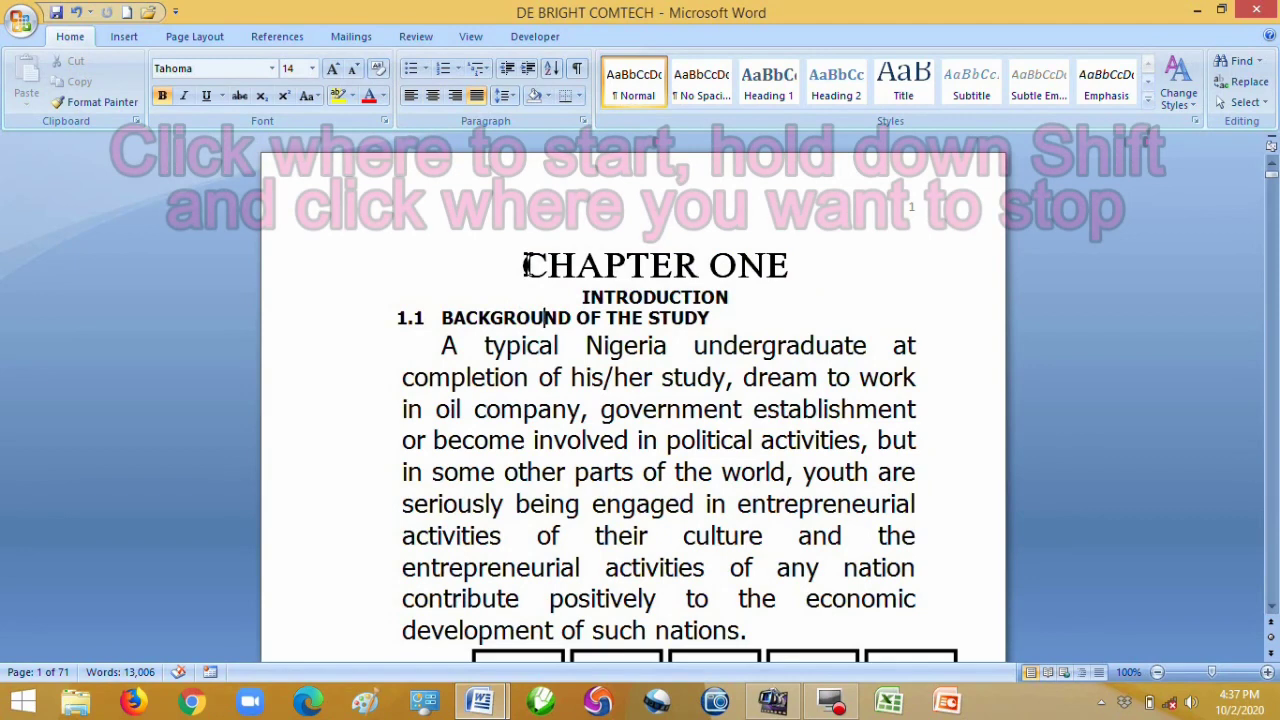
pyautogui.click(445, 346)
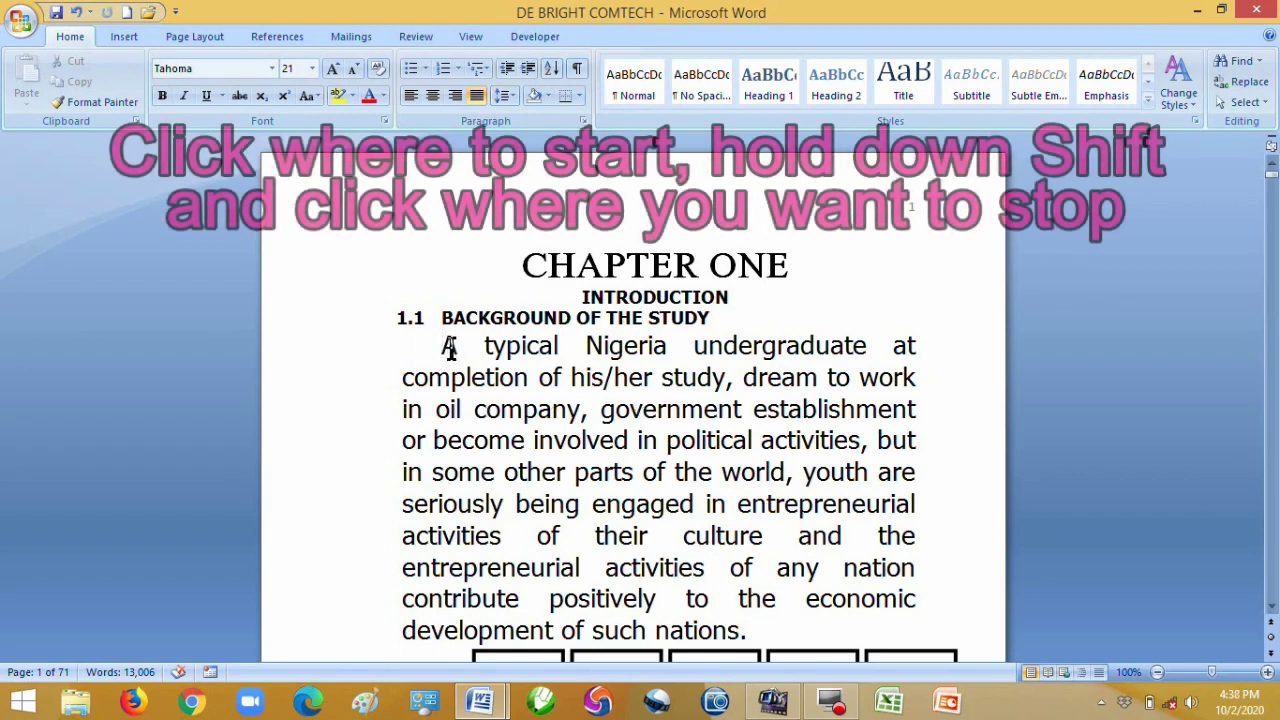
pyautogui.keyDown('shift'); pyautogui.click(756, 631); pyautogui.keyUp('shift')
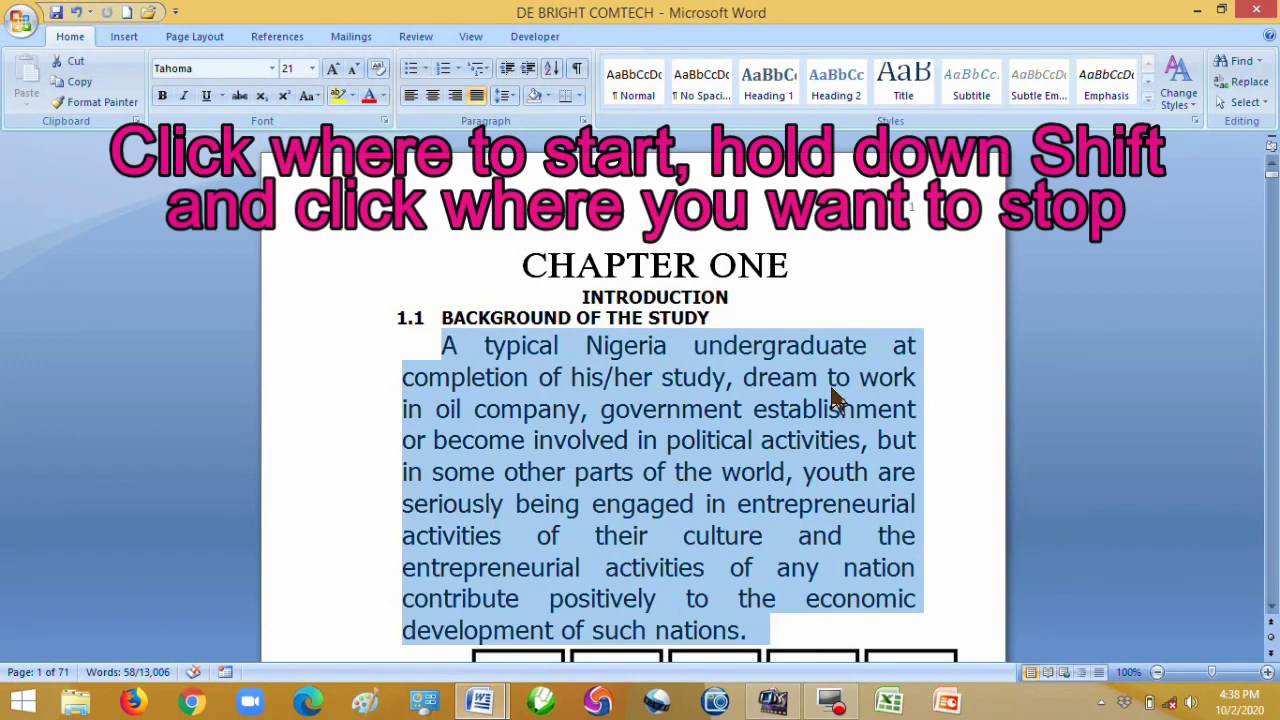
pyautogui.click(716, 420)
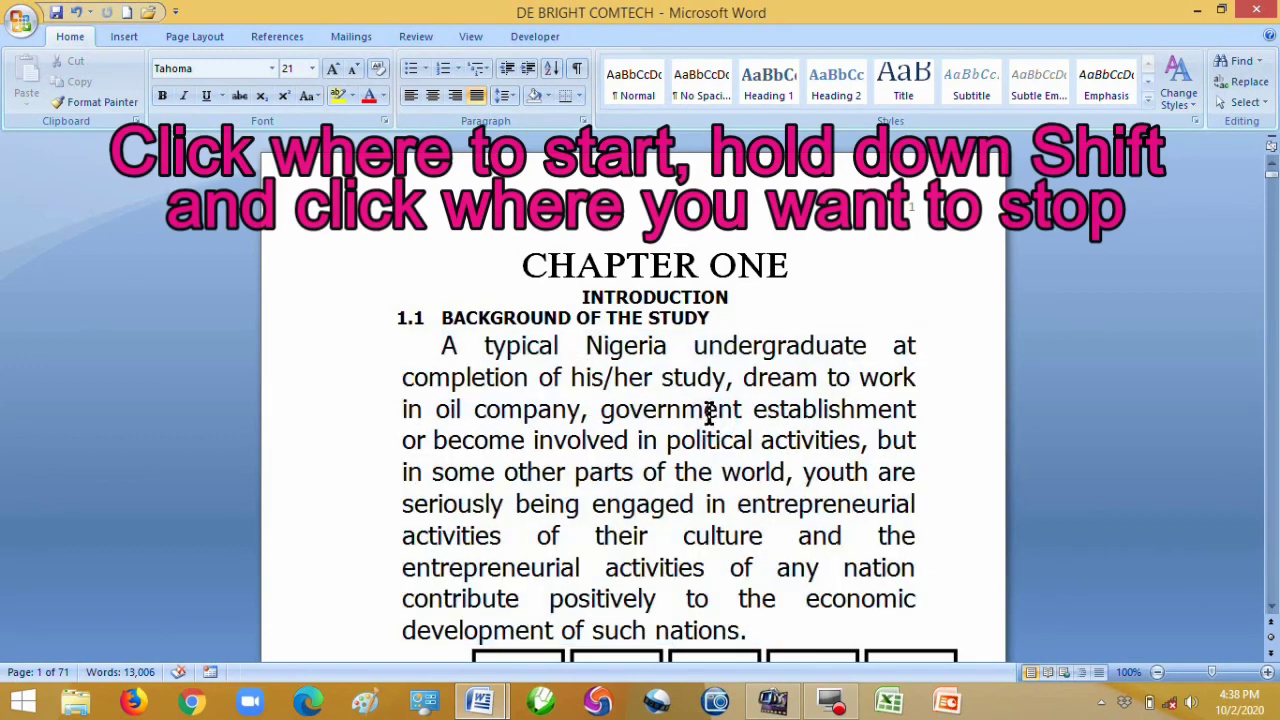
pyautogui.moveTo(441, 346); pyautogui.dragTo(668, 410)
pyautogui.click(545, 367)
pyautogui.click(538, 380)
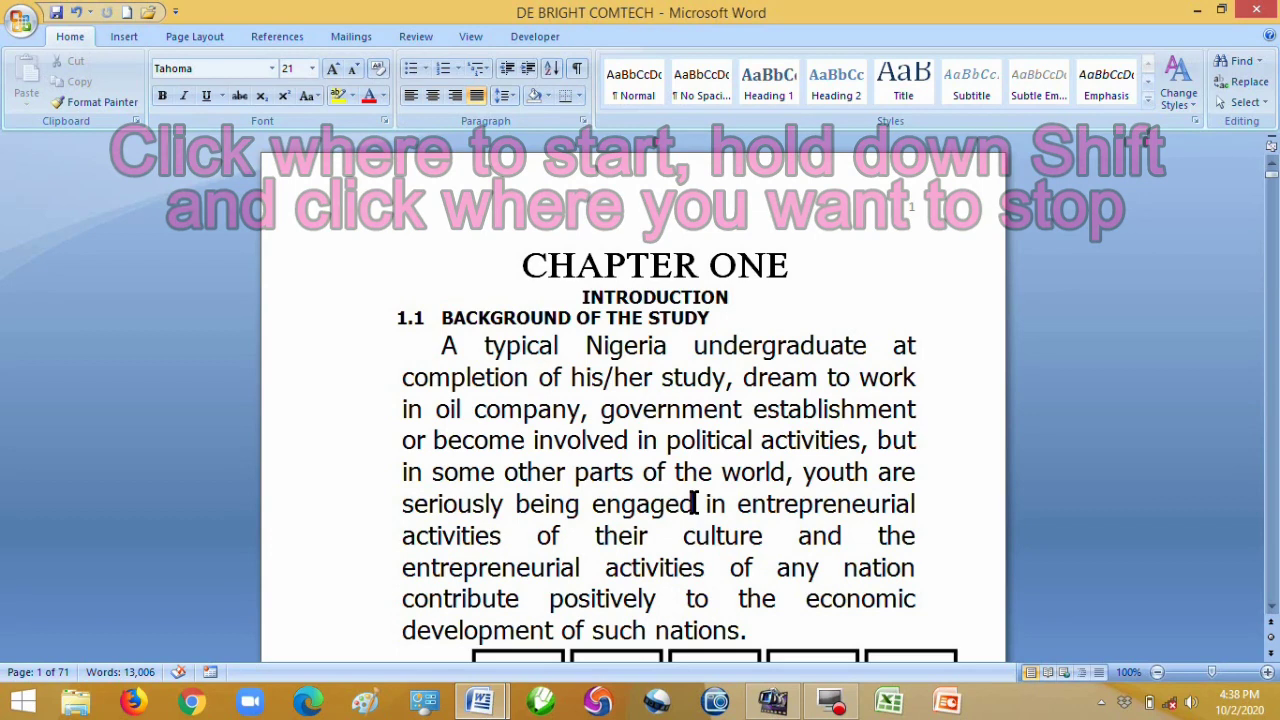
pyautogui.keyDown('shift'); pyautogui.click(694, 504); pyautogui.keyUp('shift')
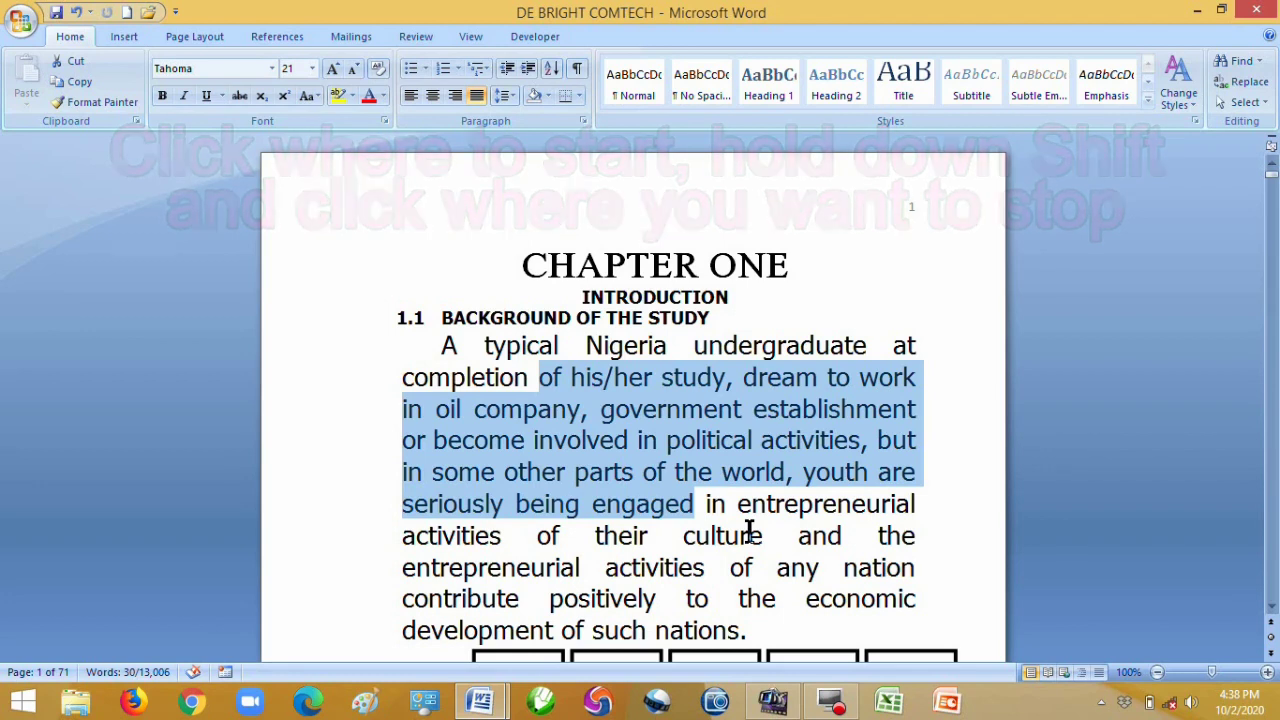
pyautogui.click(755, 368)
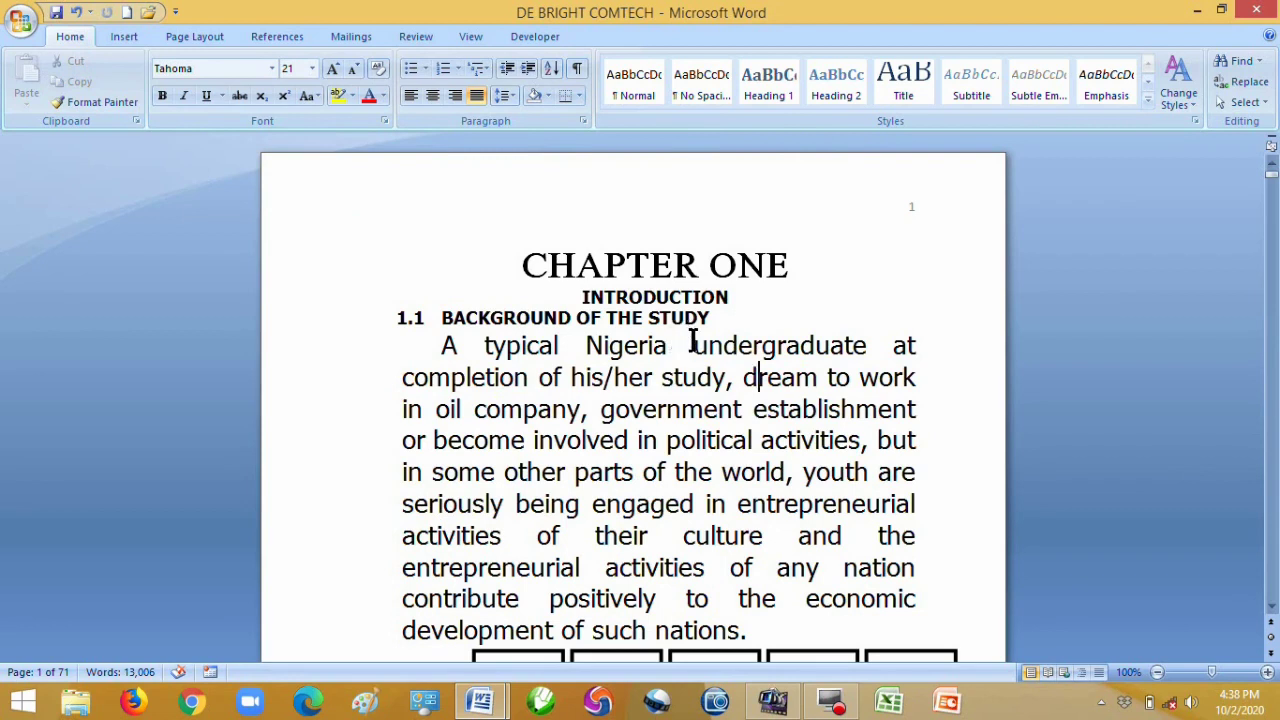
pyautogui.click(517, 265)
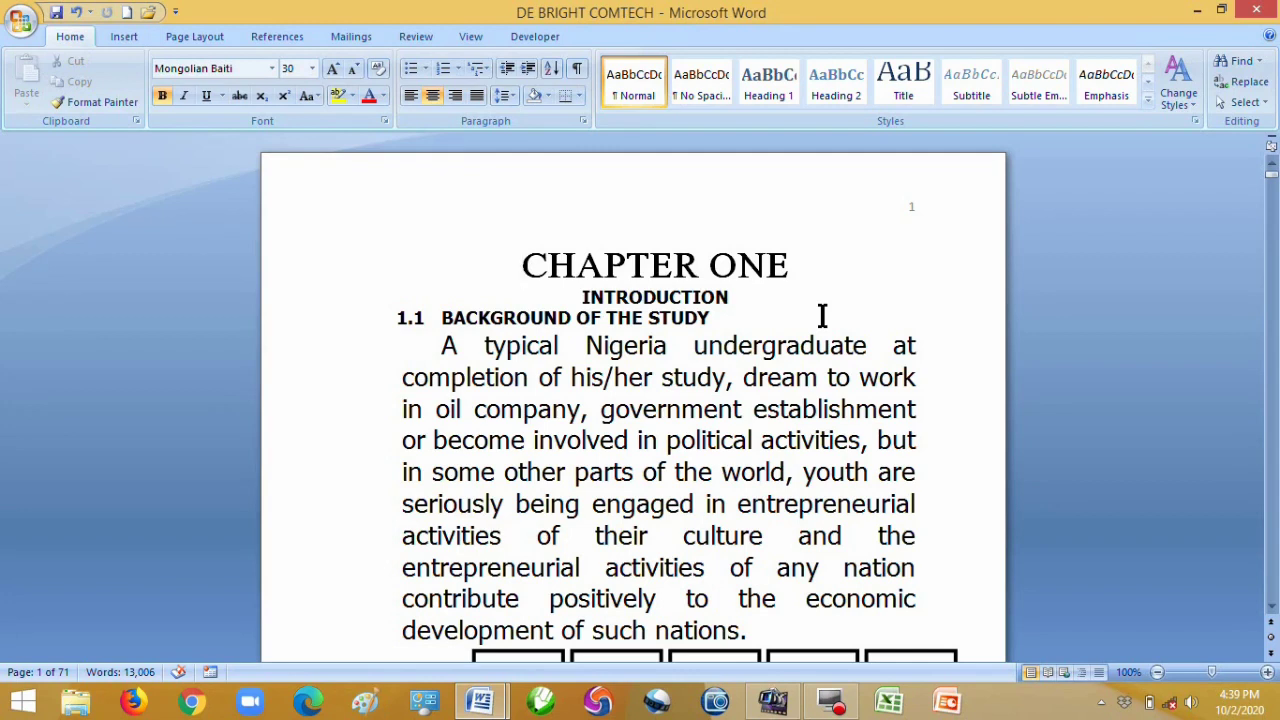
pyautogui.hotkey('shift', 'Right')
pyautogui.hotkey('shift', 'Right')
pyautogui.hotkey('shift', 'Right')
pyautogui.hotkey('shift', 'Right')
pyautogui.hotkey('shift', 'Right')
pyautogui.hotkey('shift', 'Right')
pyautogui.hotkey('shift', 'Right')
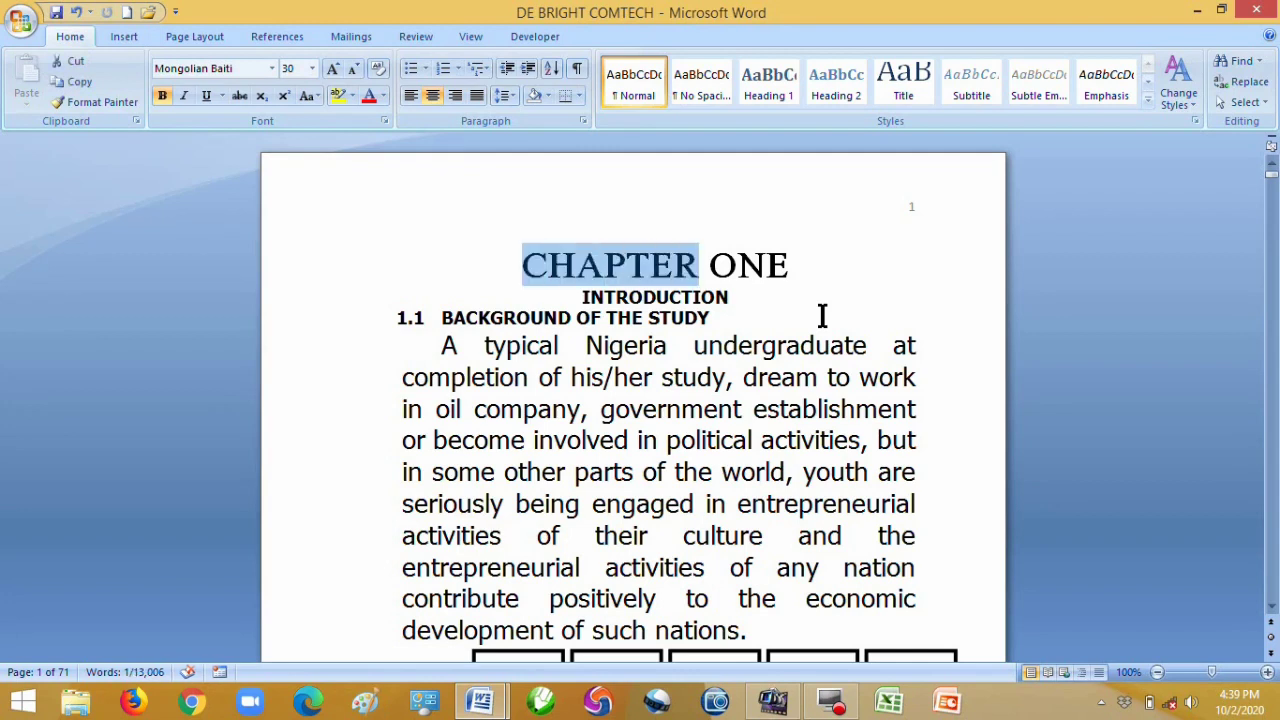
pyautogui.press('Left')
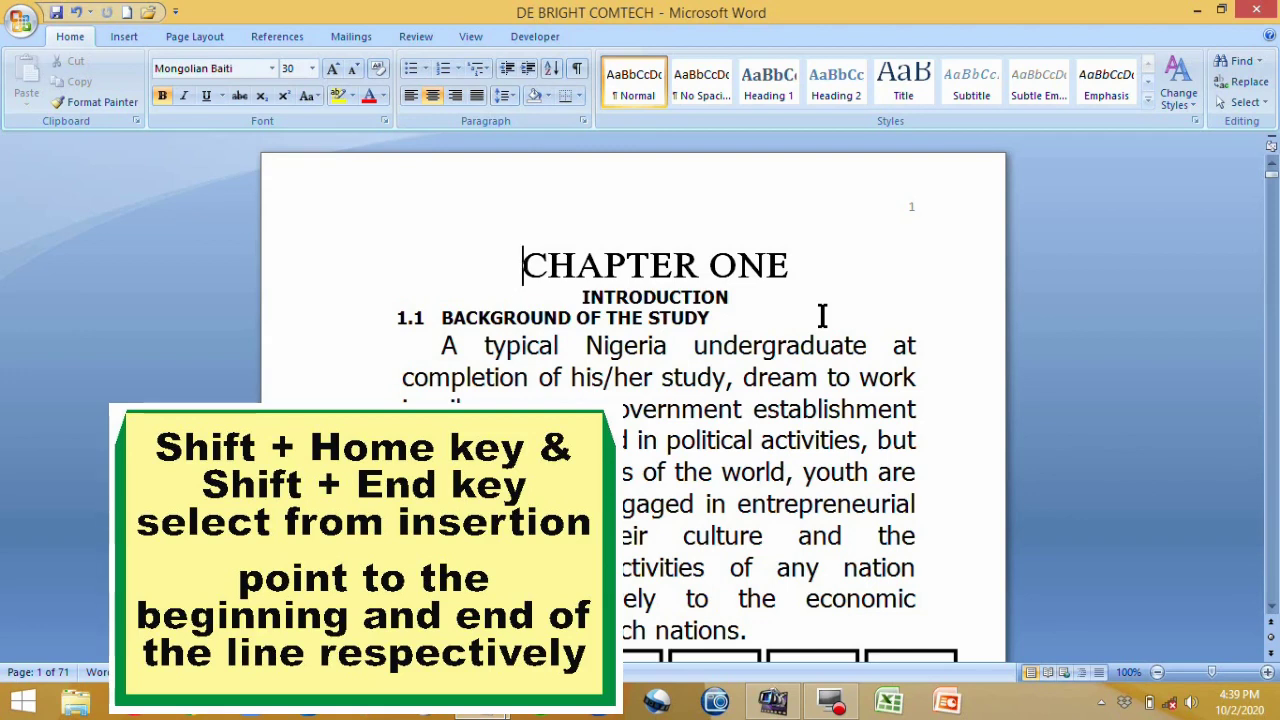
pyautogui.hotkey('shift', 'End')
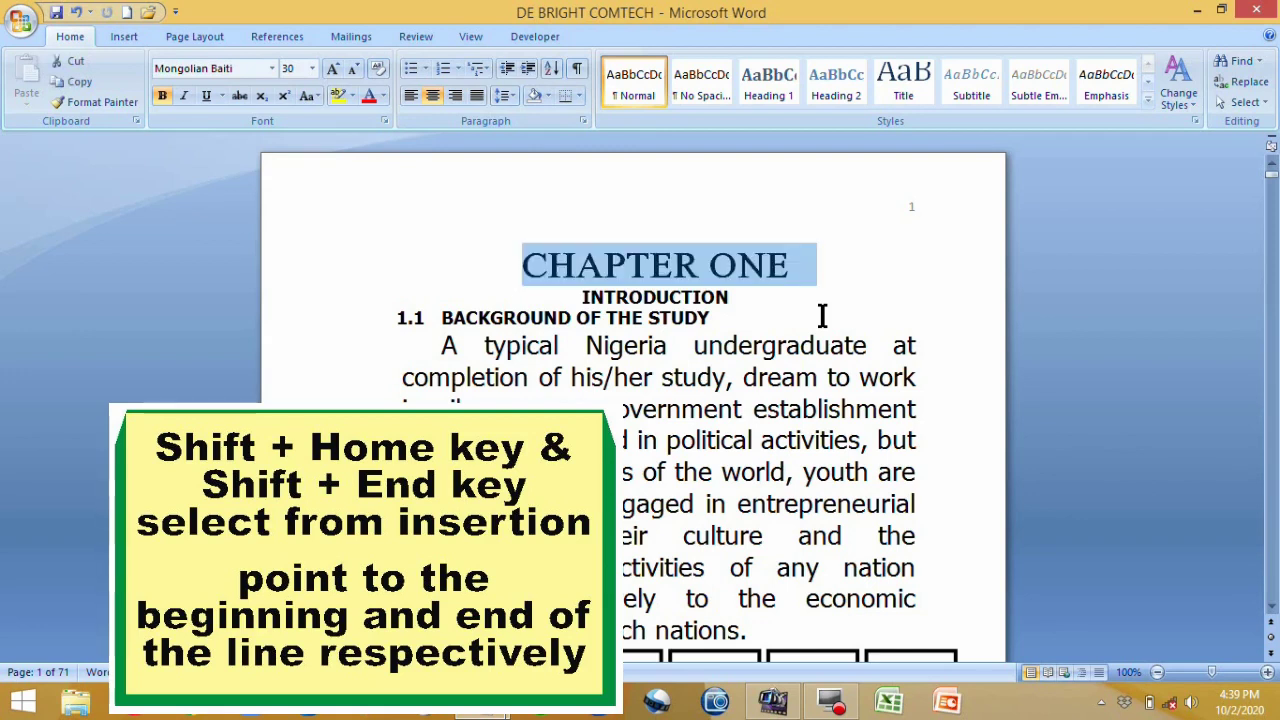
pyautogui.click(791, 263)
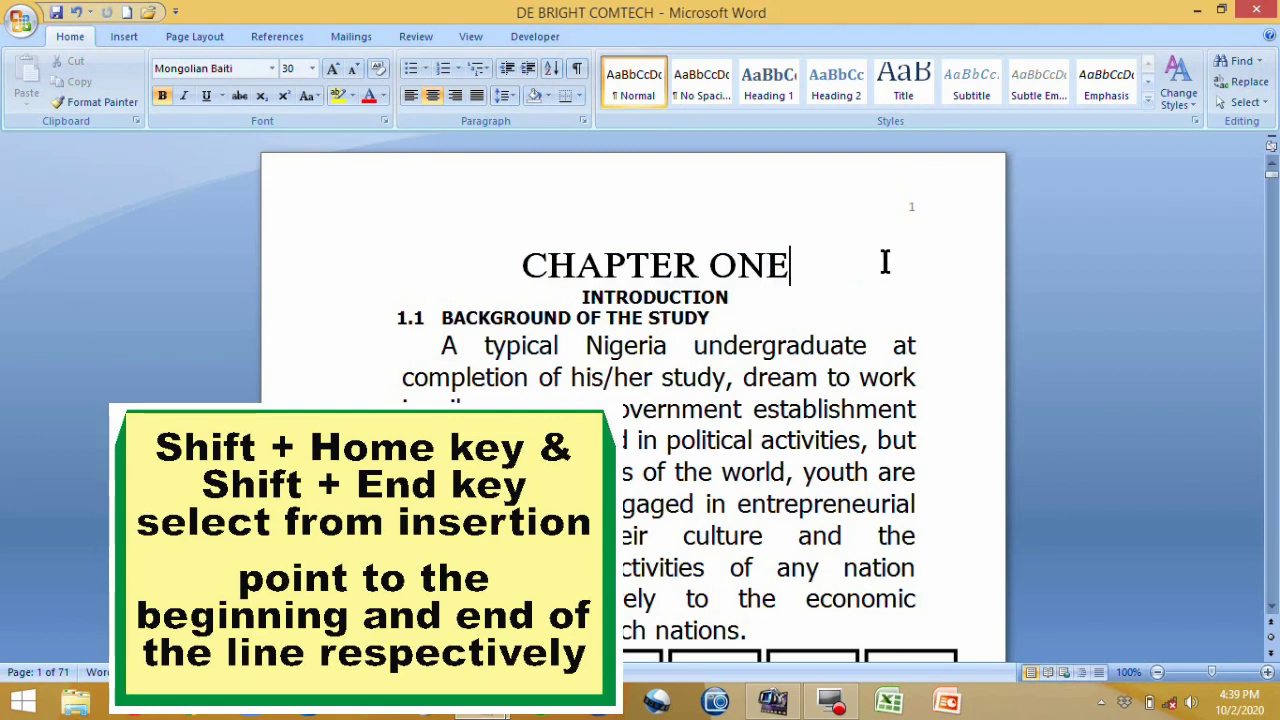
pyautogui.hotkey('shift', 'Home')
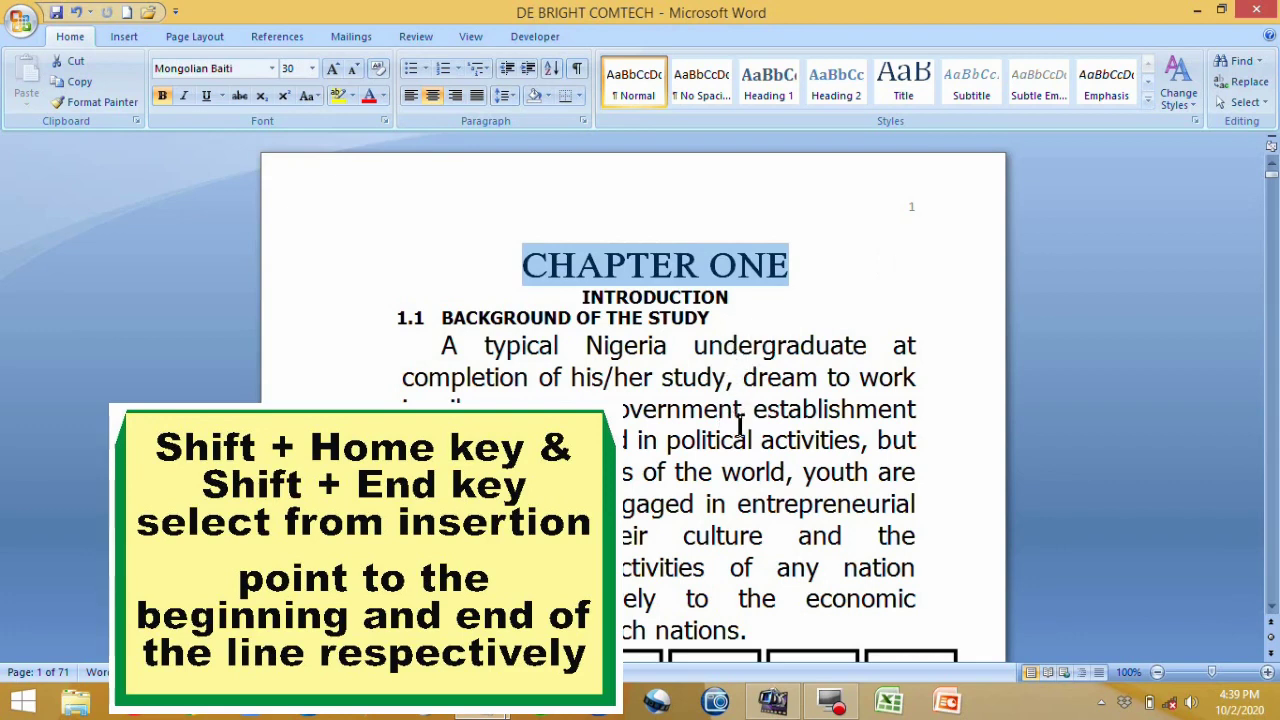
pyautogui.click(714, 317)
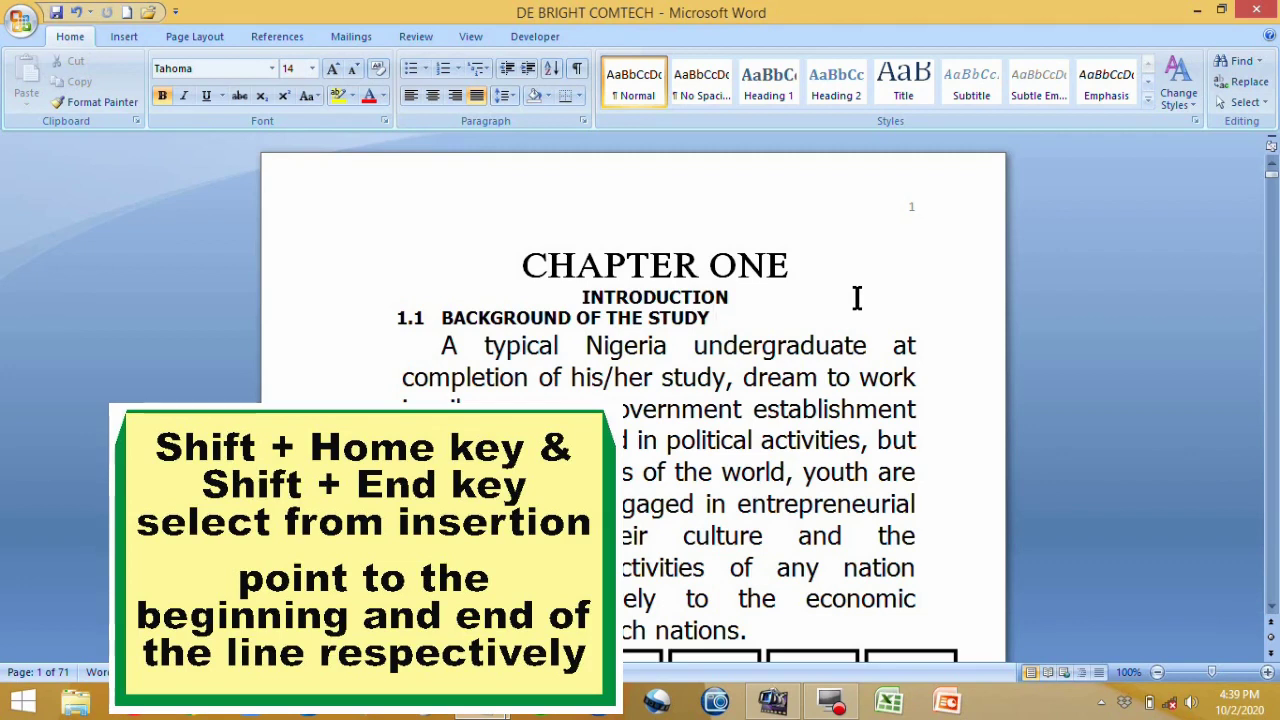
pyautogui.hotkey('shift', 'Home')
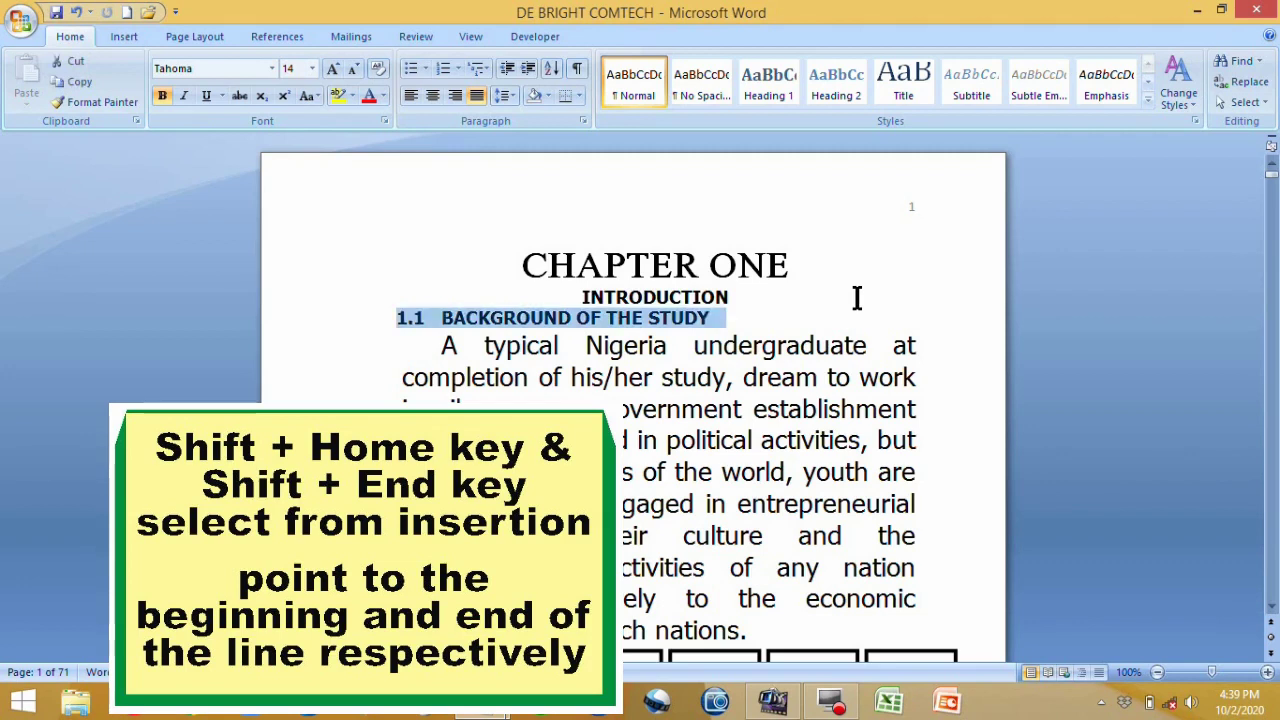
pyautogui.click(722, 377)
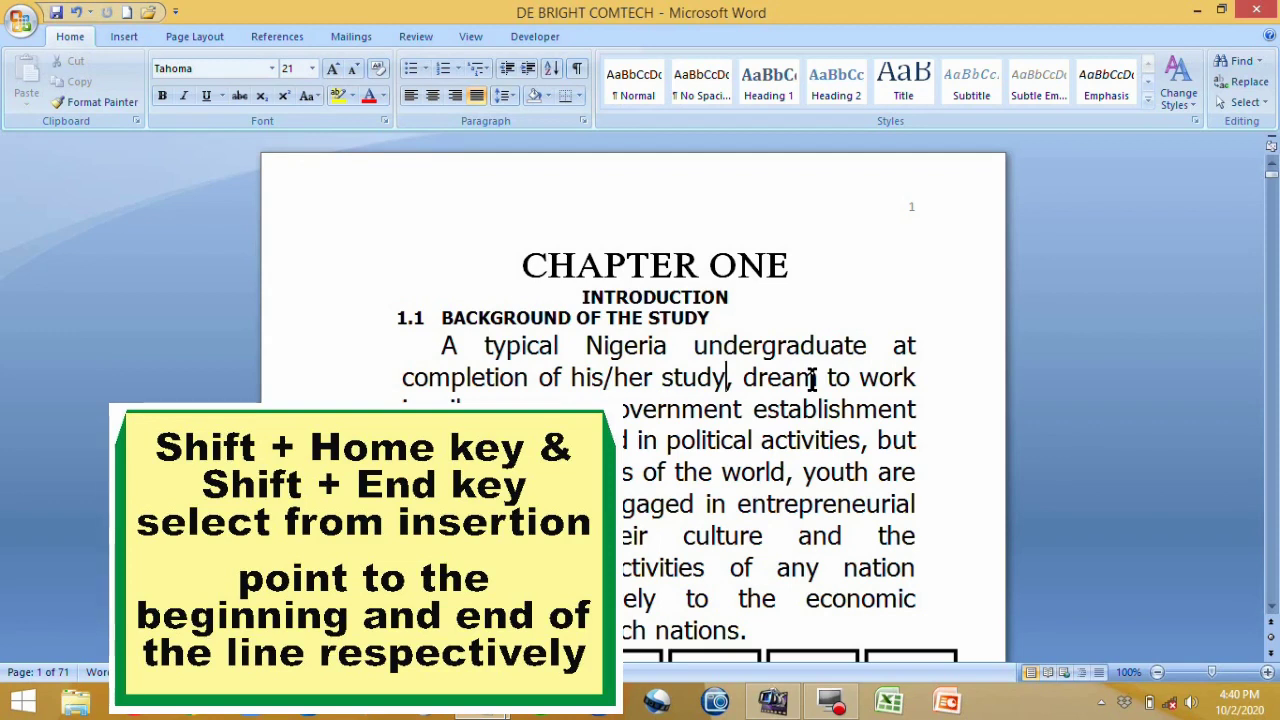
pyautogui.hotkey('shift', 'End')
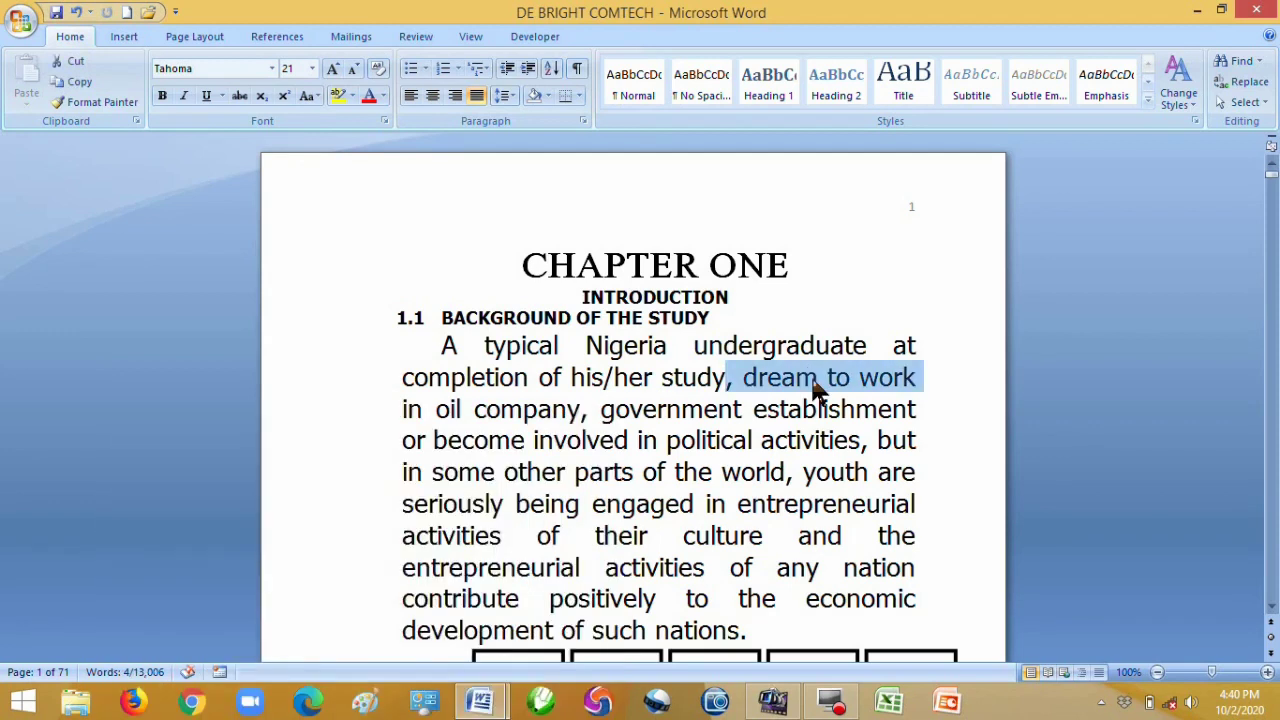
pyautogui.click(697, 535)
pyautogui.click(750, 630)
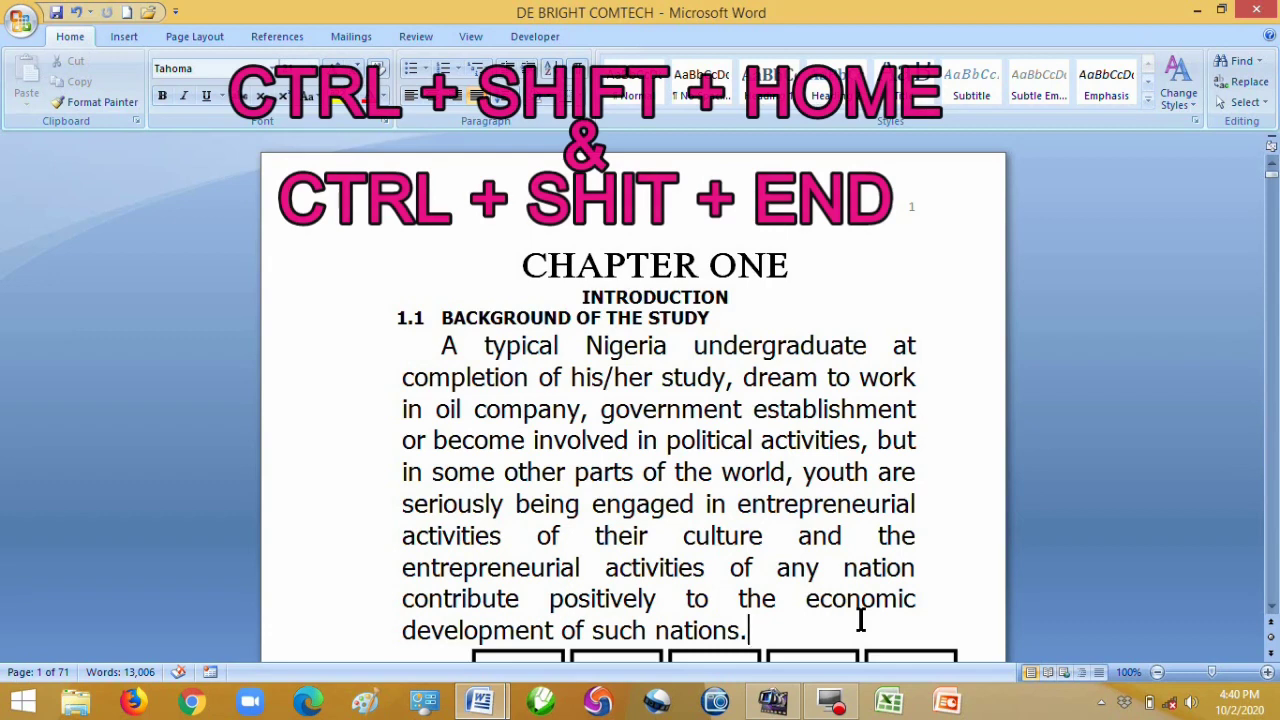
# Select to the document start, then to the document end, and return to the chapter text.
pyautogui.hotkey('ctrl', 'shift', 'Home')
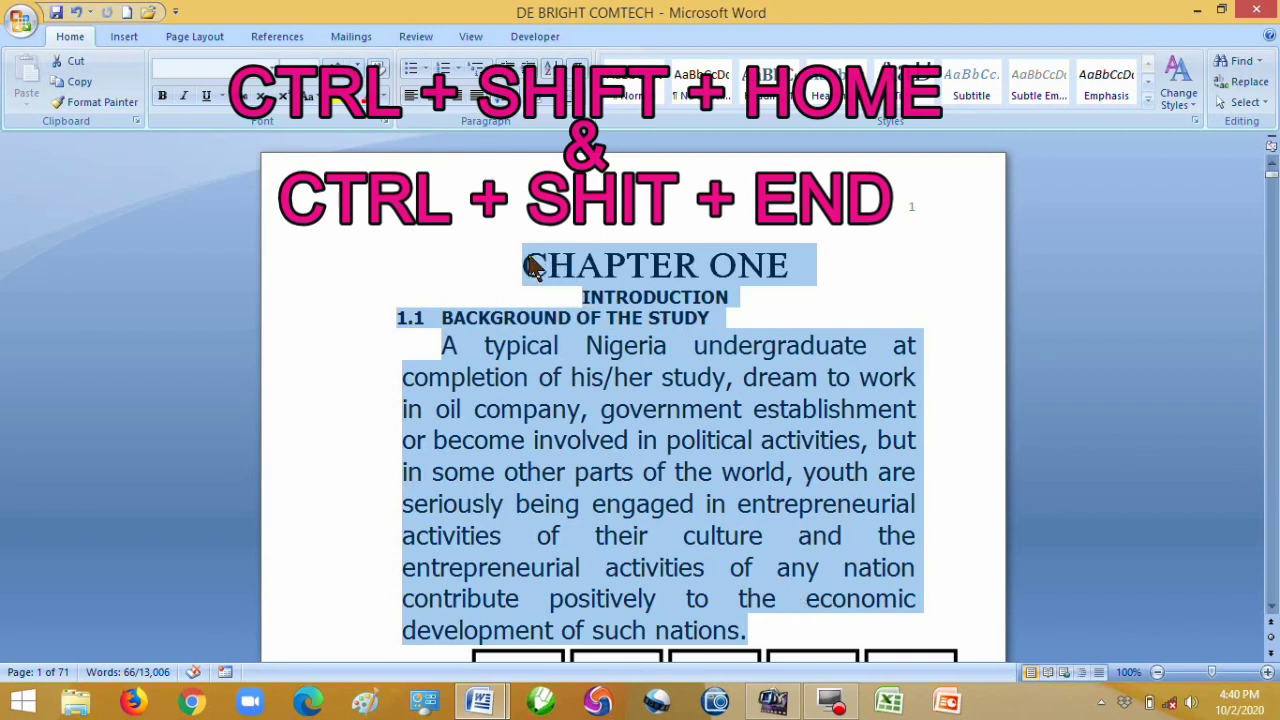
pyautogui.click(752, 632)
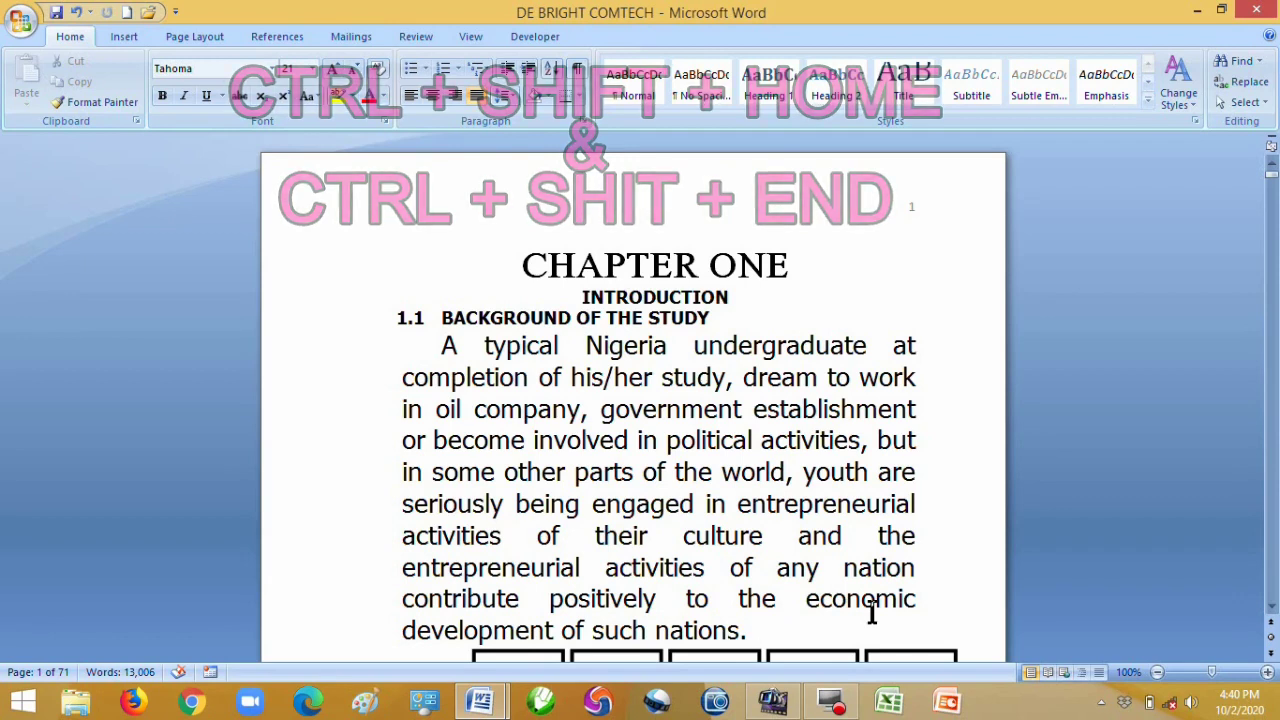
pyautogui.hotkey('ctrl', 'shift', 'End')
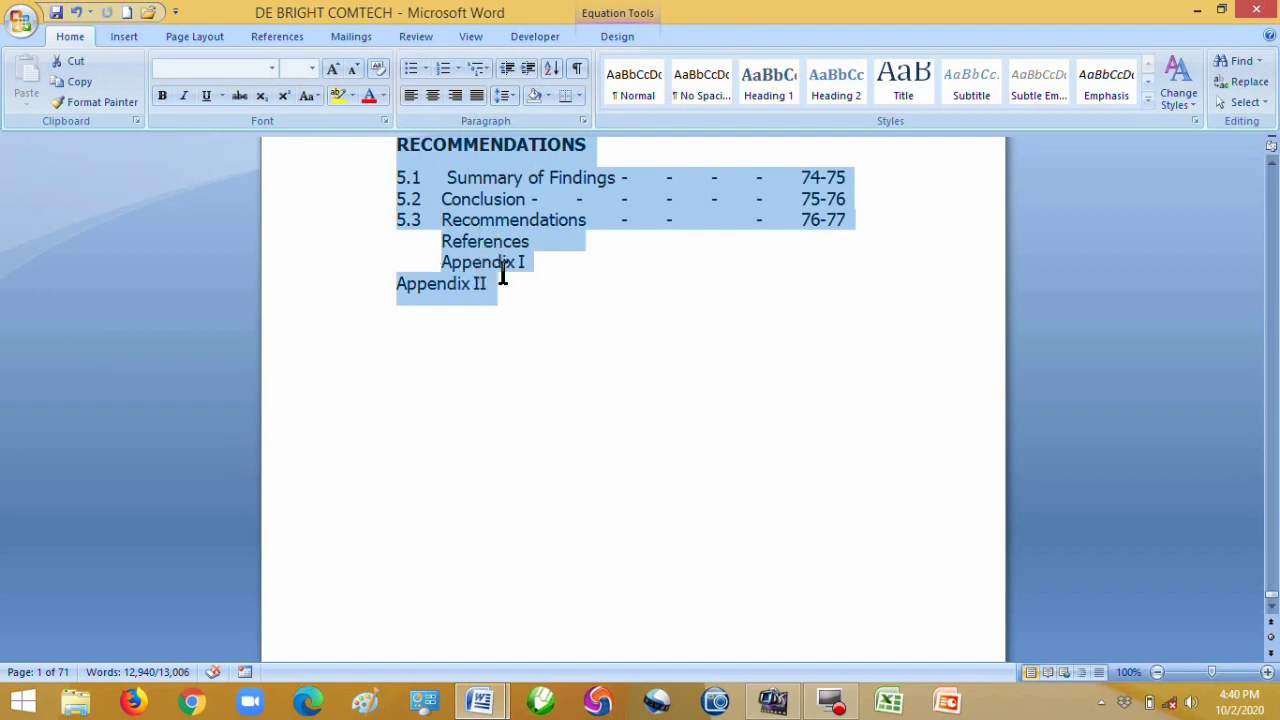
pyautogui.press('Left')
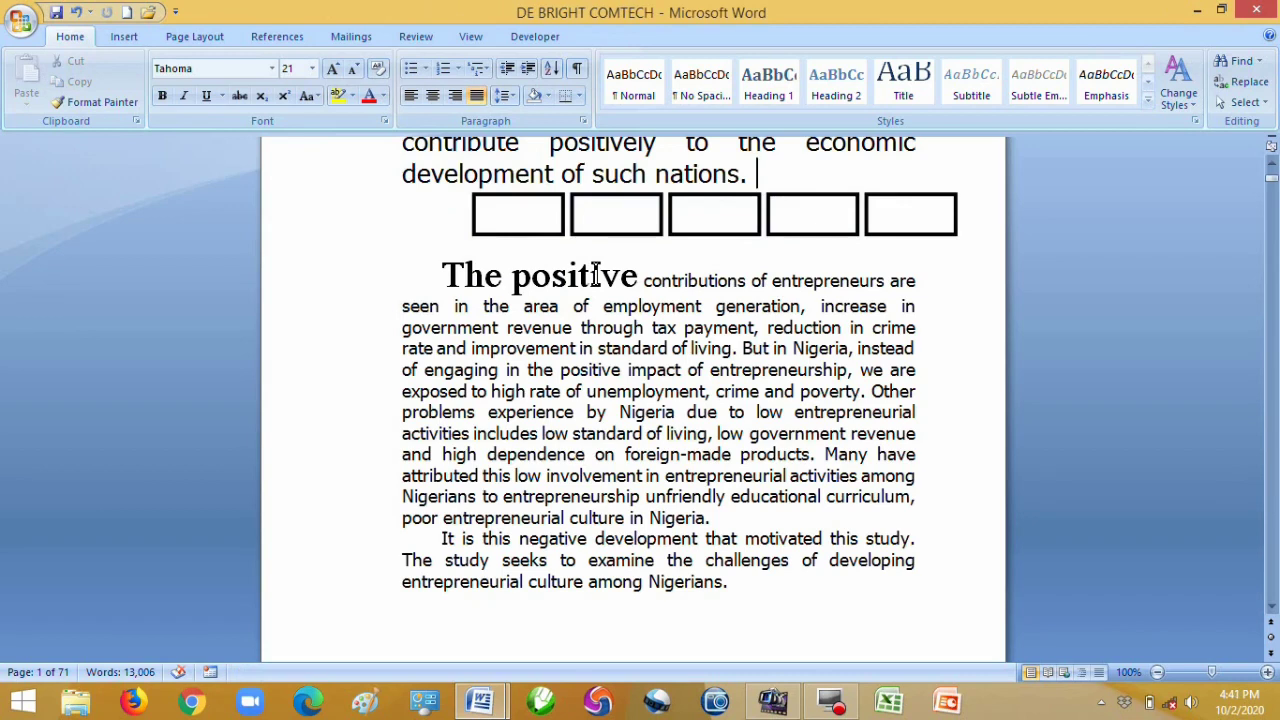
# Select the whole document with Ctrl+A, deselect it, and scroll back to page 1's top.
pyautogui.hotkey('ctrl', 'a')
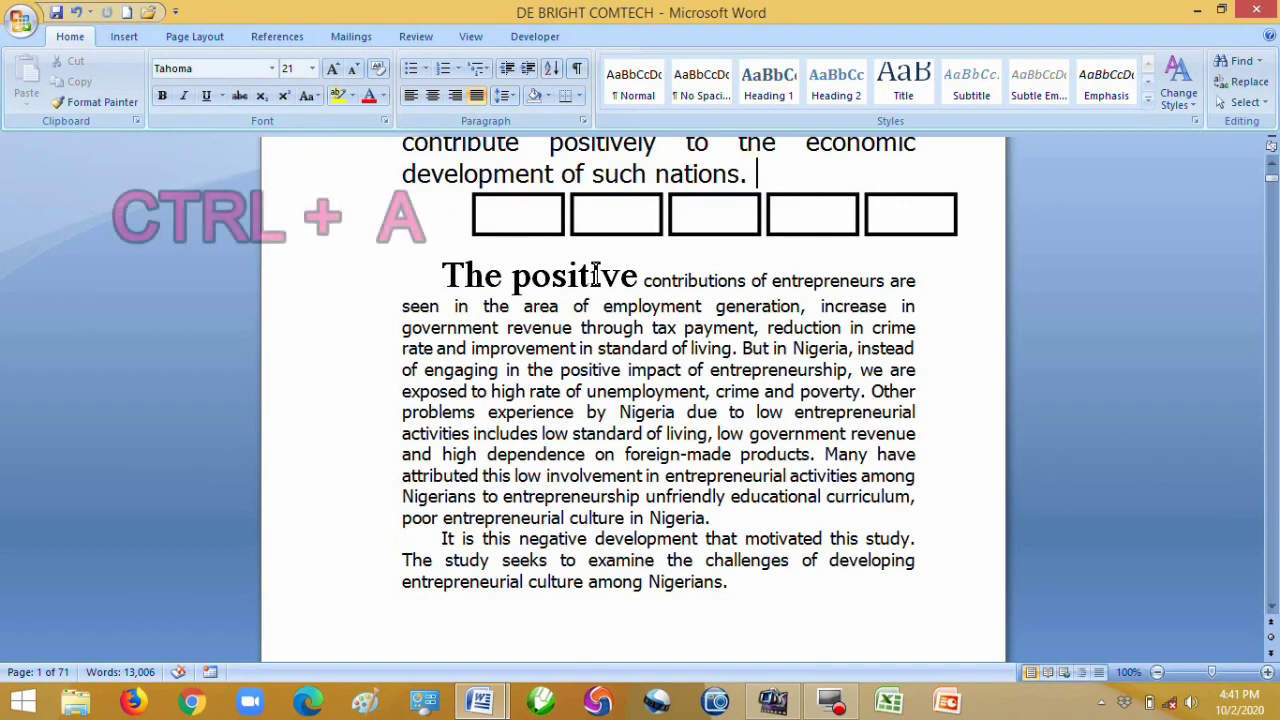
pyautogui.hotkey('ctrl', 'a')
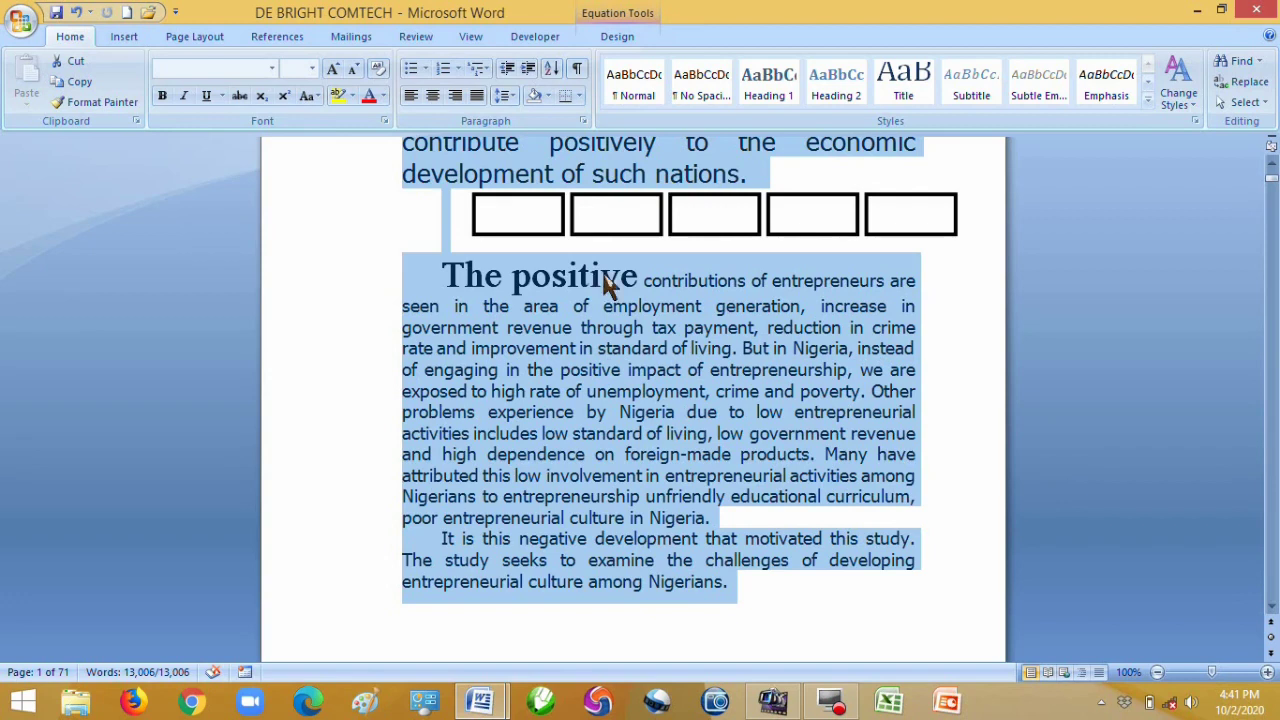
pyautogui.click(622, 280)
pyautogui.click(762, 176)
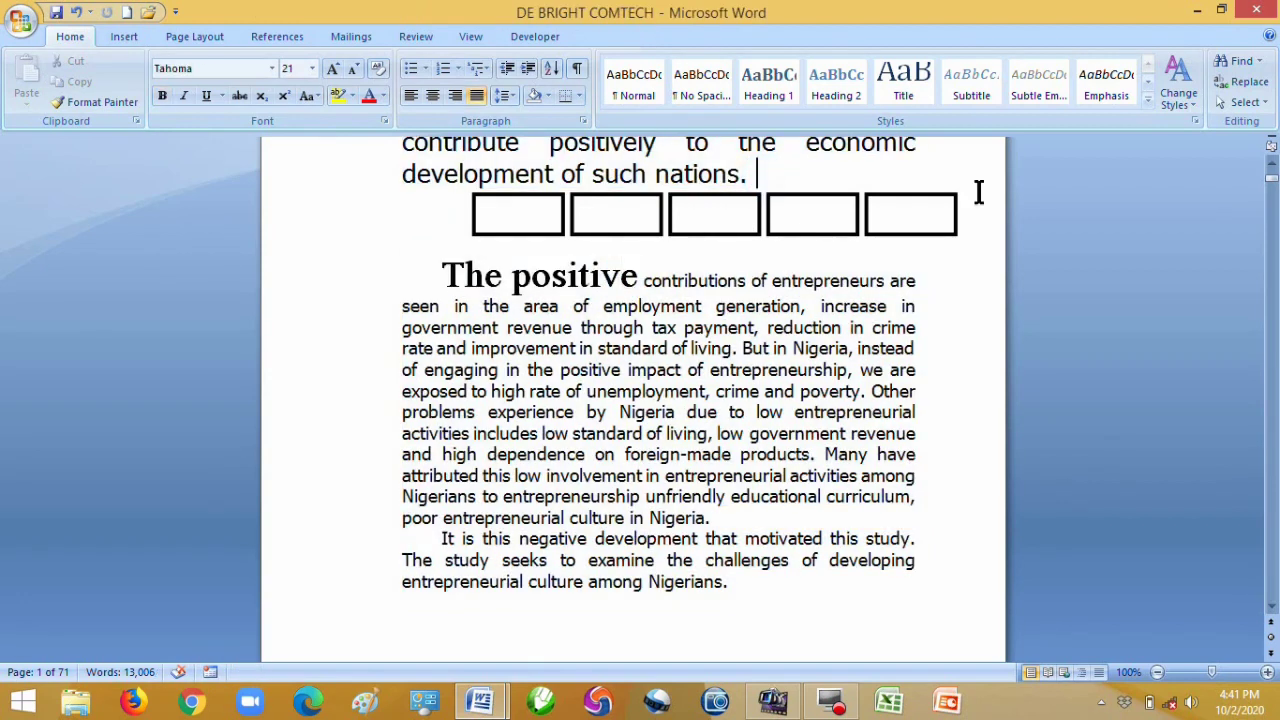
pyautogui.scroll(4, 1273, 174)
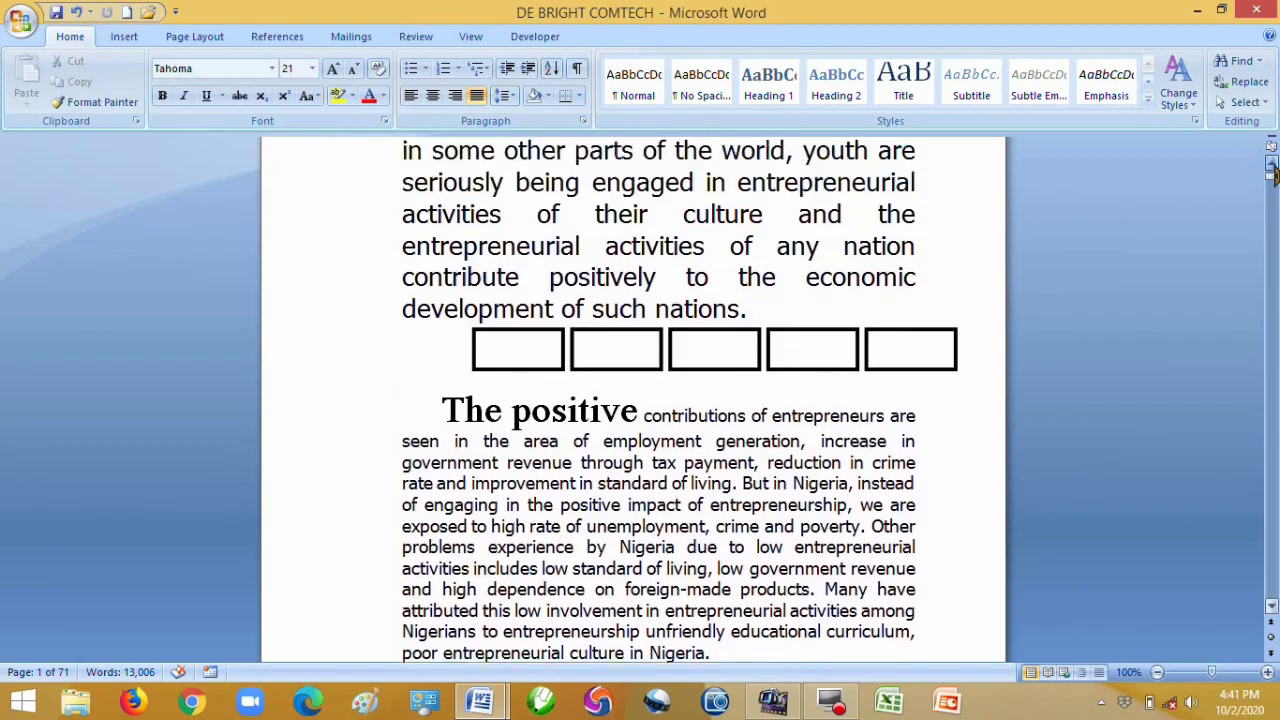
pyautogui.scroll(2, 1273, 174)
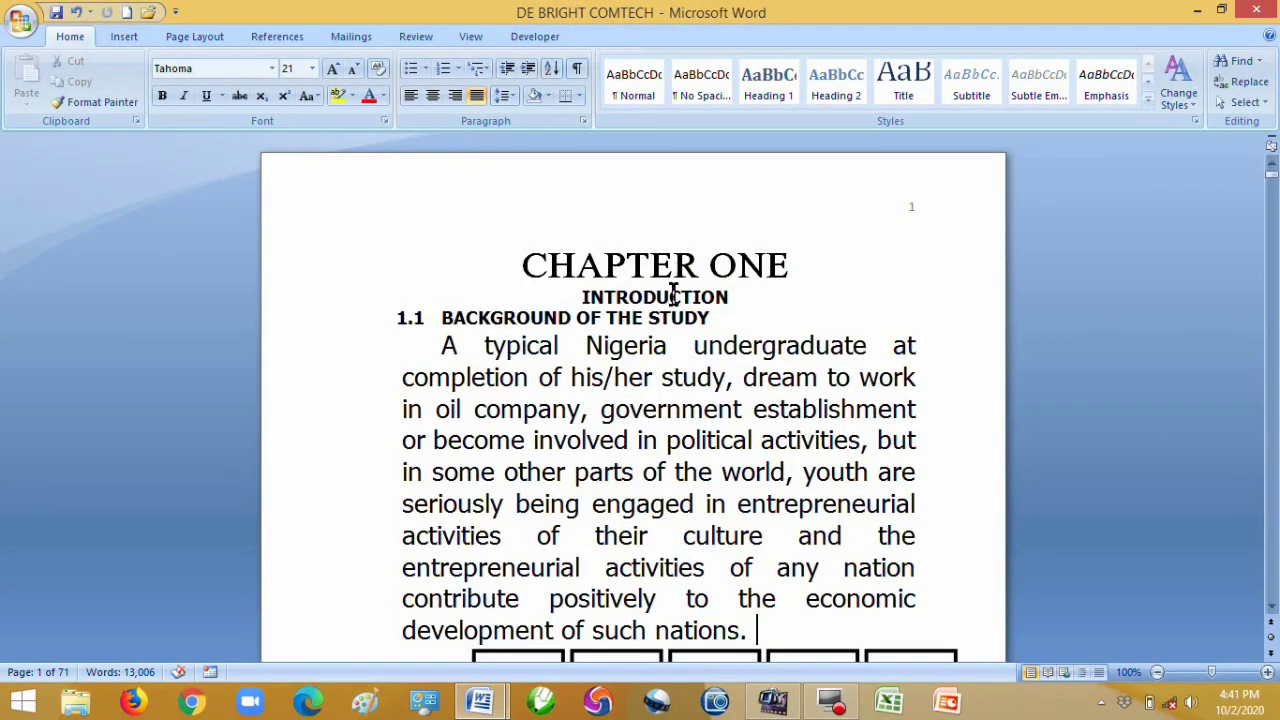
pyautogui.click(313, 266)
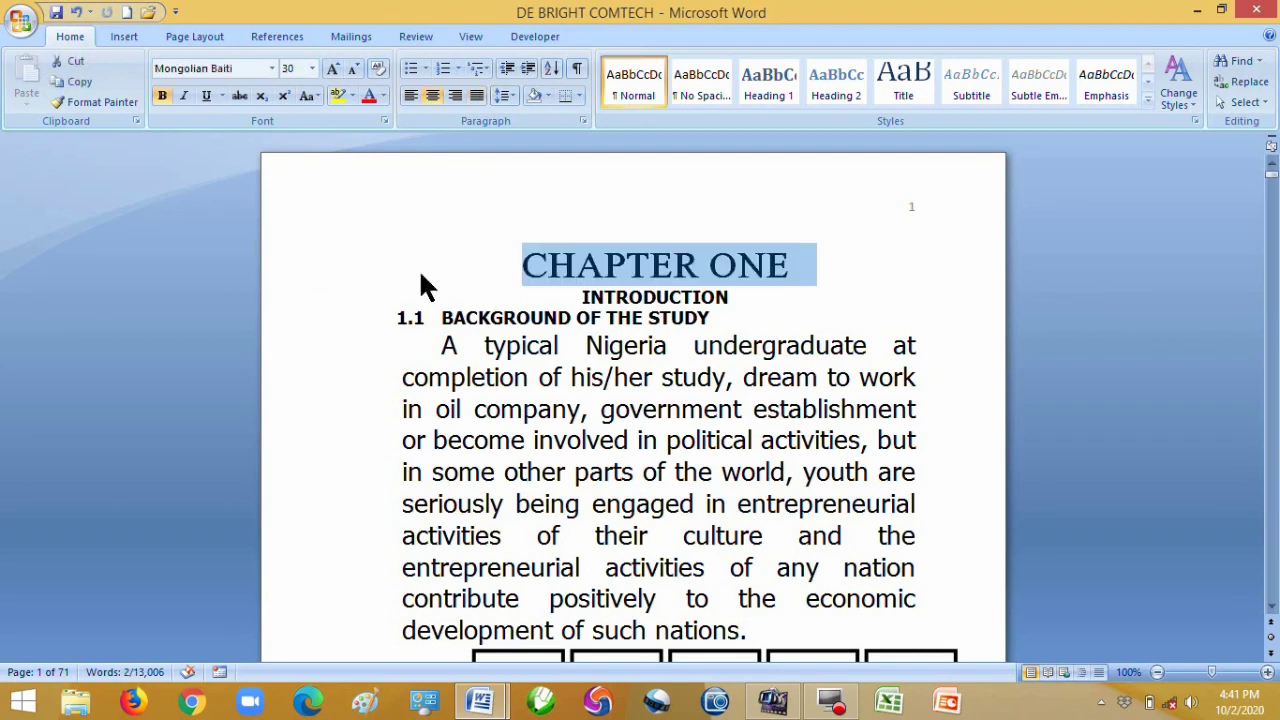
pyautogui.click(517, 272)
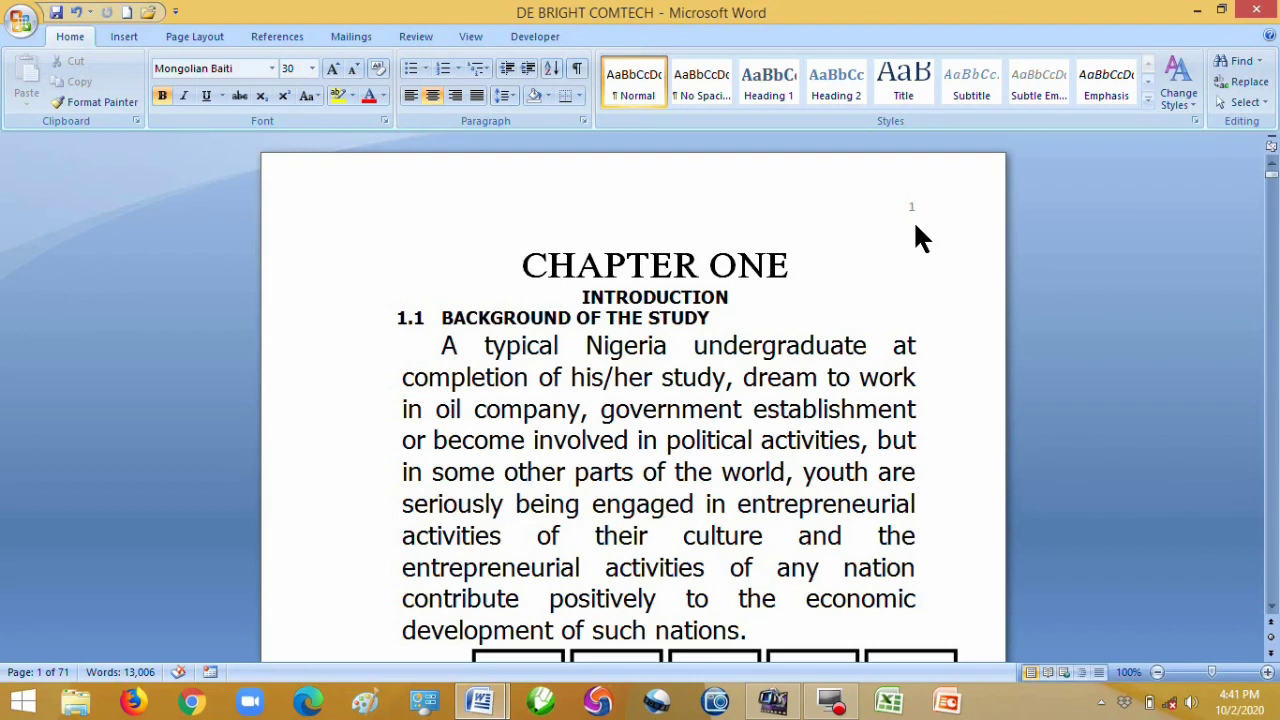
pyautogui.hotkey('shift', 'End')
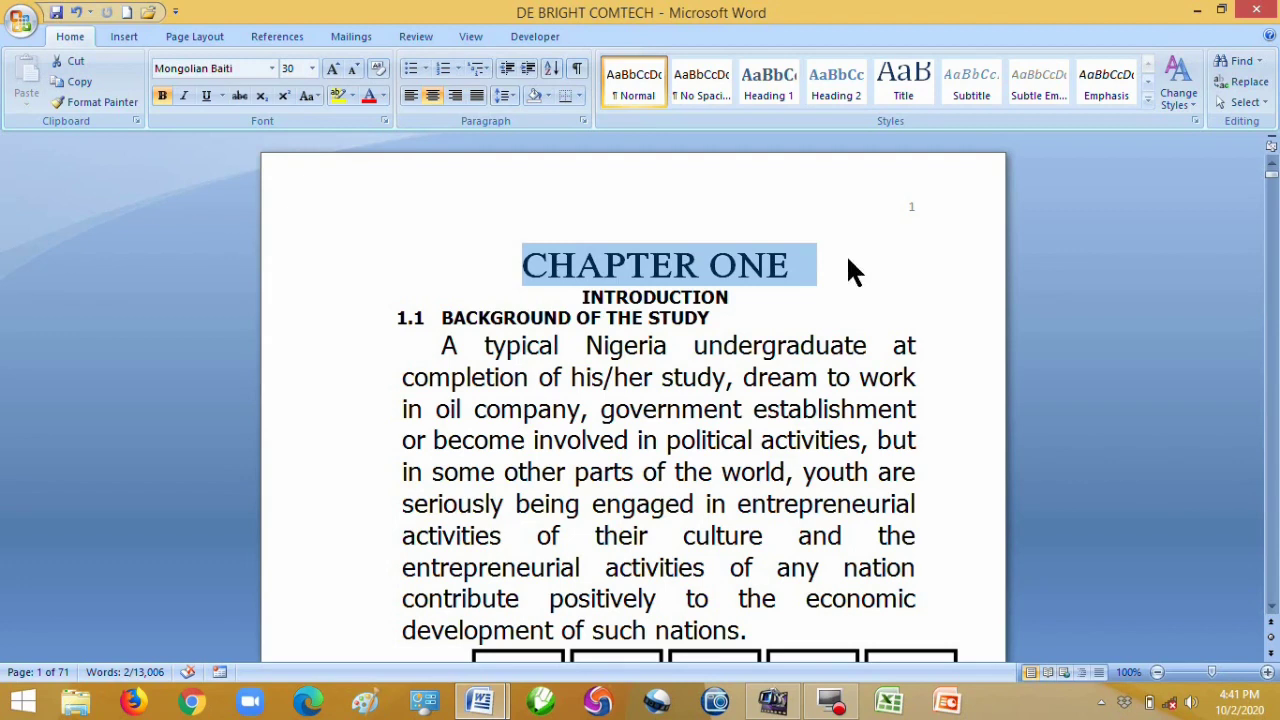
pyautogui.click(716, 318)
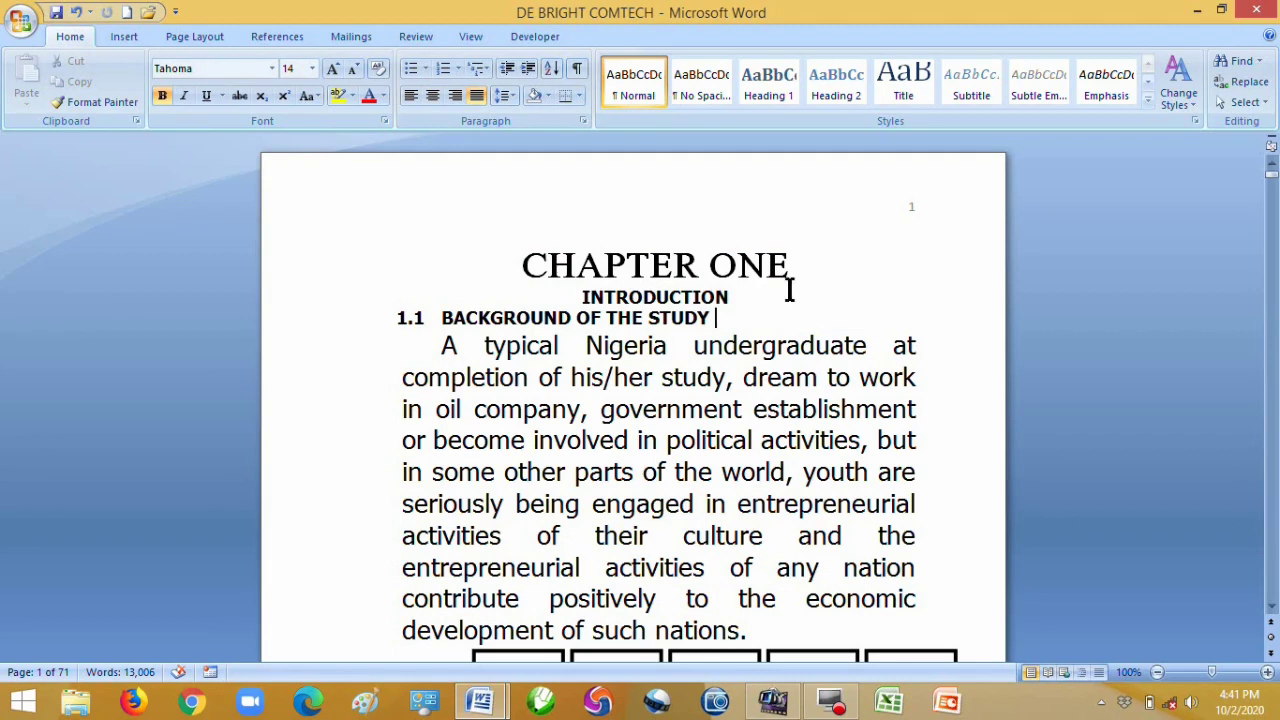
pyautogui.click(398, 318)
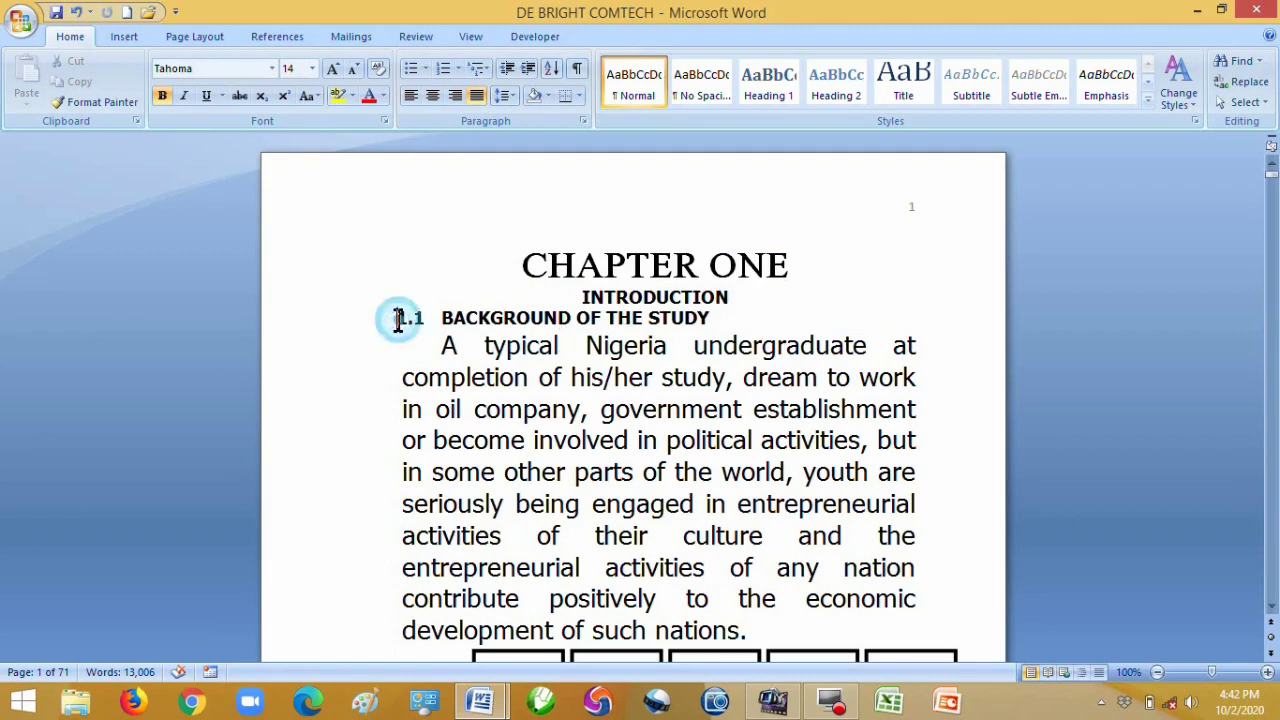
pyautogui.click(717, 318)
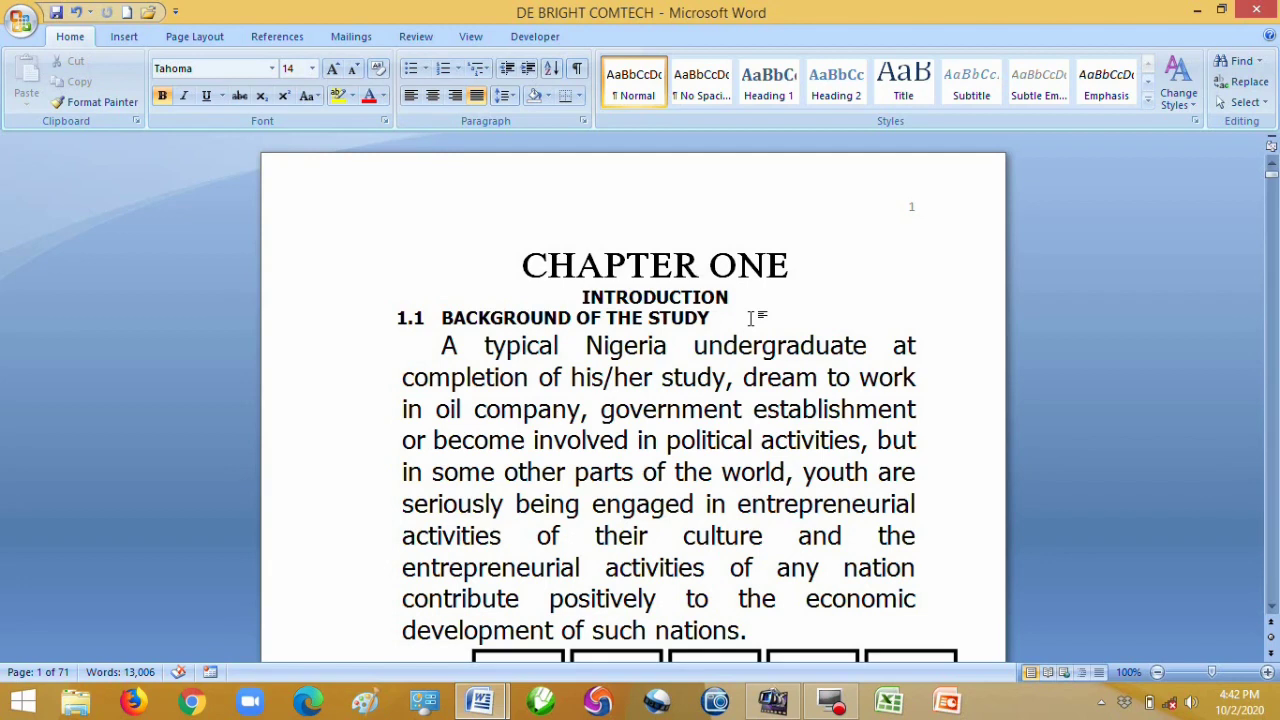
pyautogui.tripleClick(750, 318)
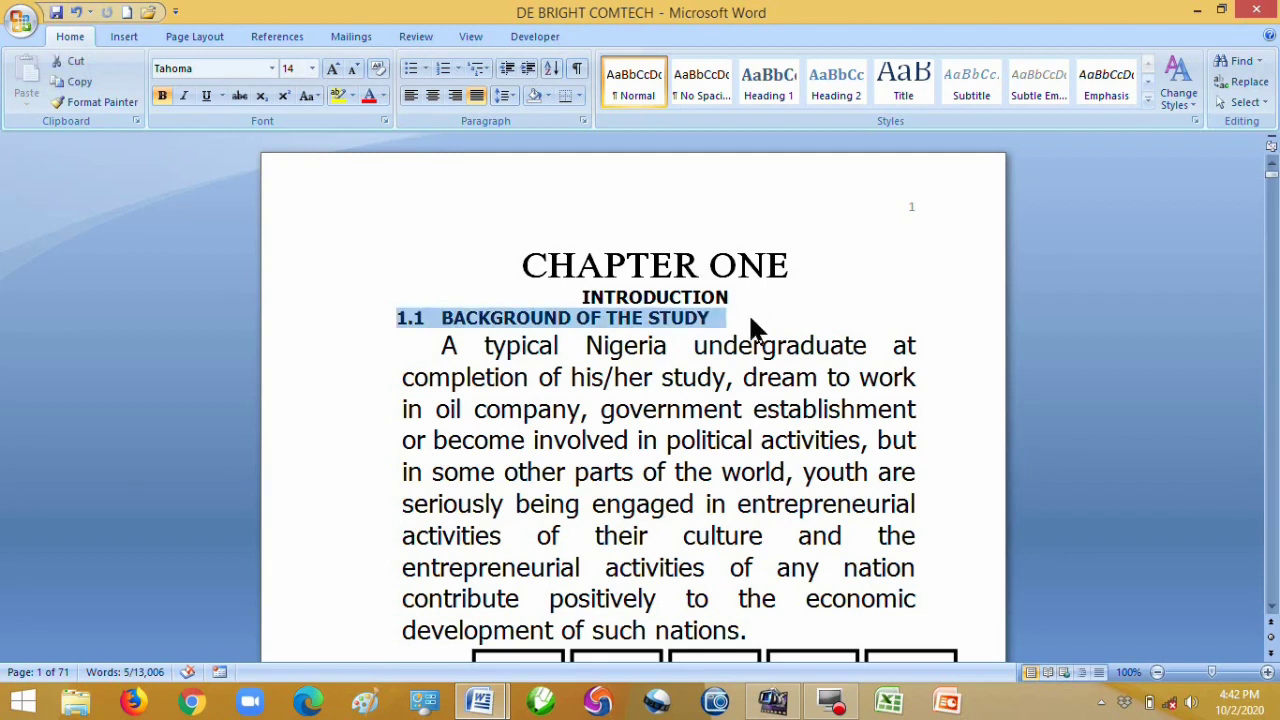
pyautogui.click(439, 345)
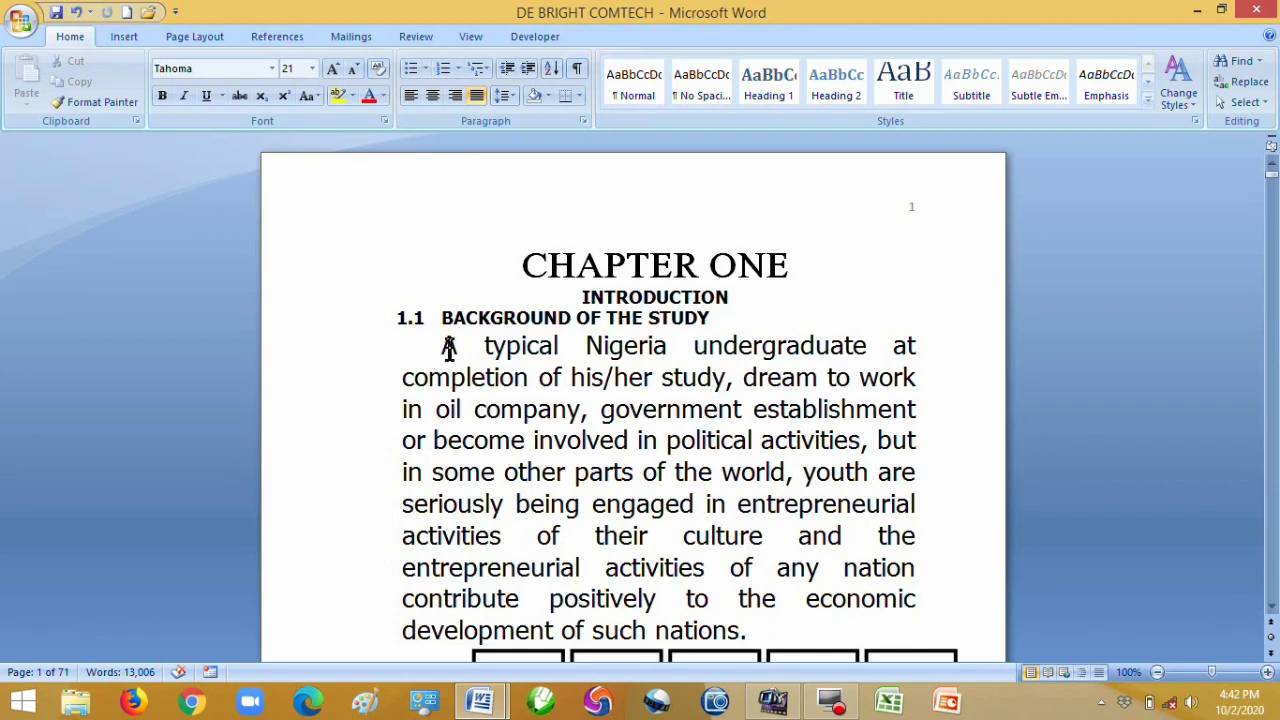
# Select the first paragraph, clear it, then select only the word INTRODUCTION.
pyautogui.keyDown('shift'); pyautogui.click(752, 632); pyautogui.keyUp('shift')
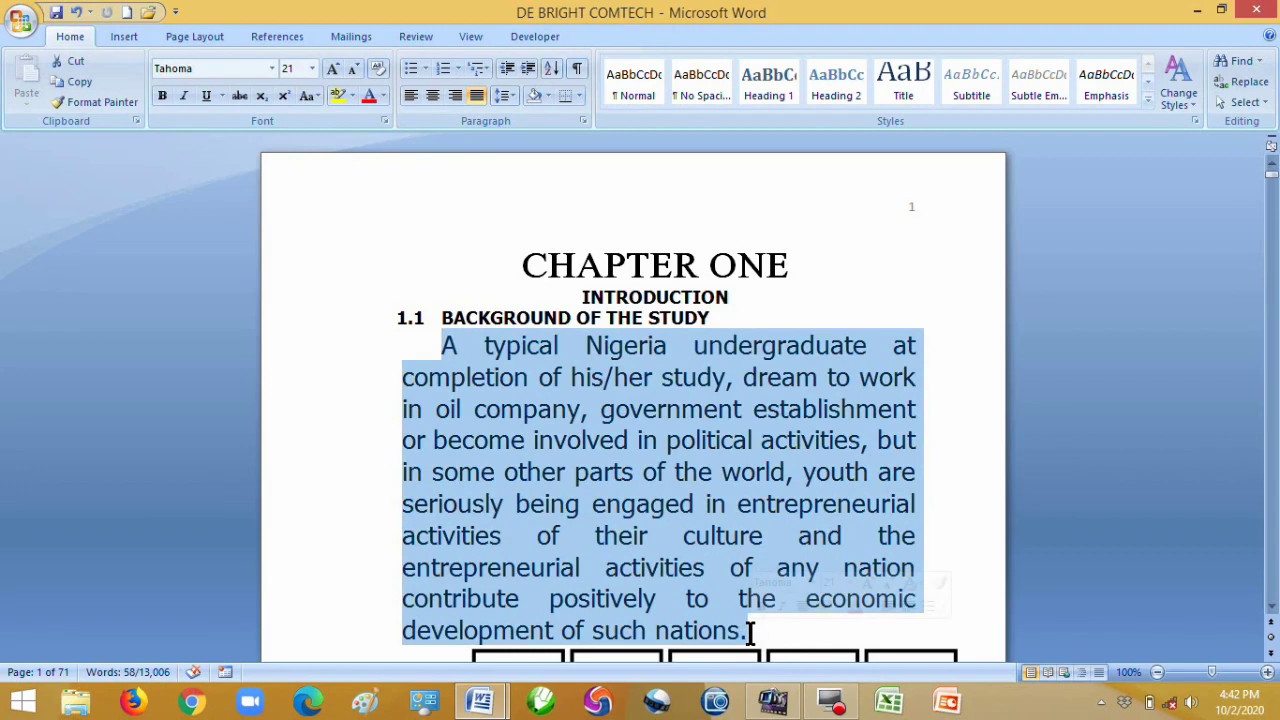
pyautogui.click(698, 476)
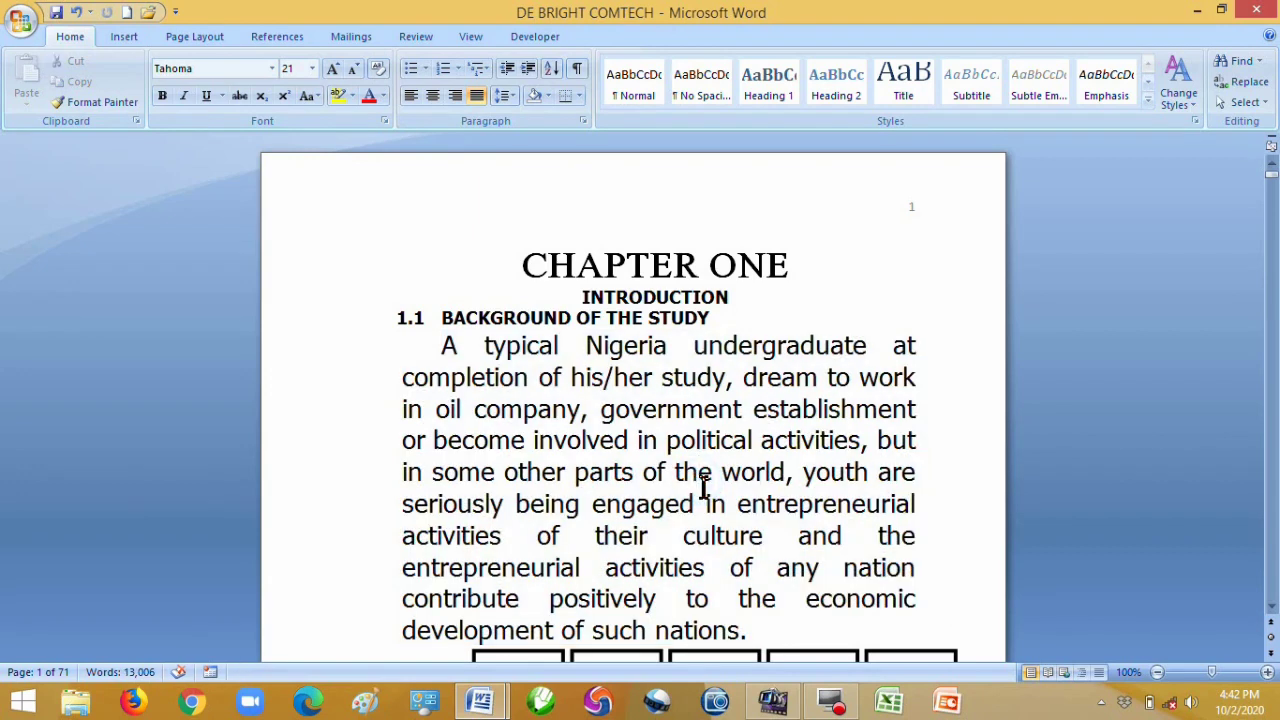
pyautogui.moveTo(577, 296); pyautogui.dragTo(738, 300)
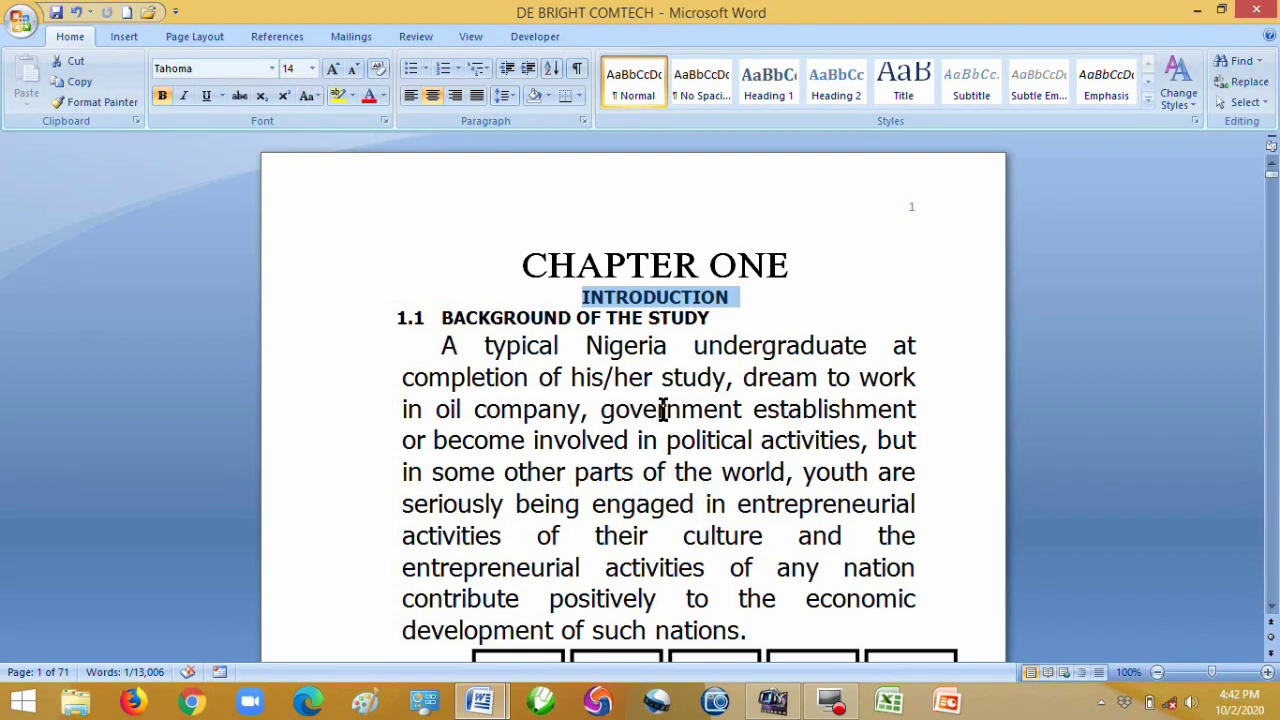
pyautogui.click(647, 348)
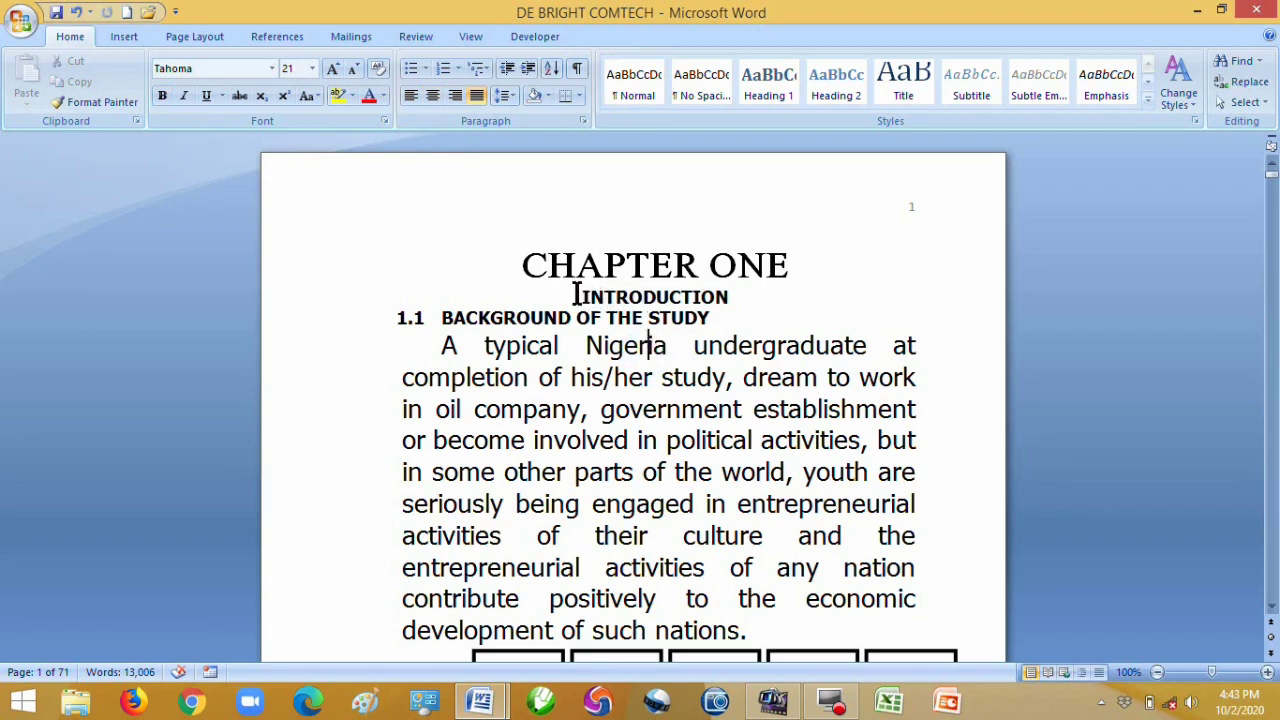
pyautogui.moveTo(580, 296); pyautogui.dragTo(733, 296)
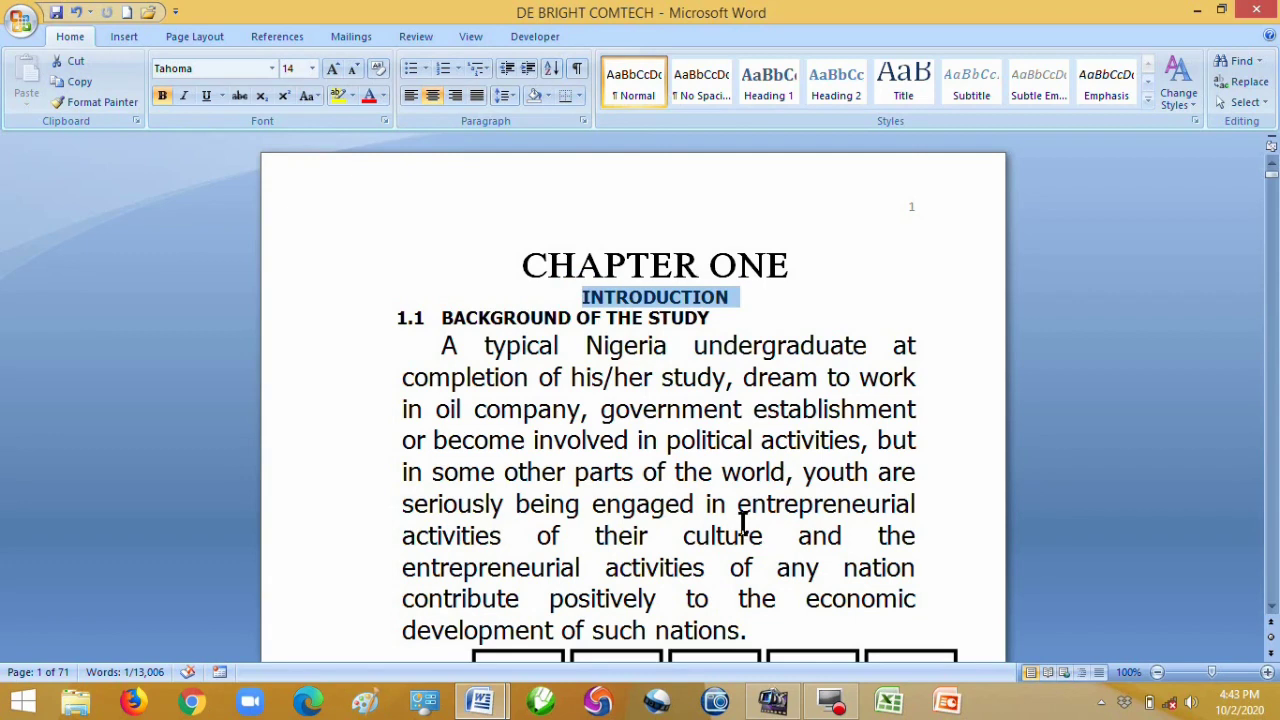
pyautogui.click(657, 630)
pyautogui.moveTo(657, 630); pyautogui.dragTo(738, 632)
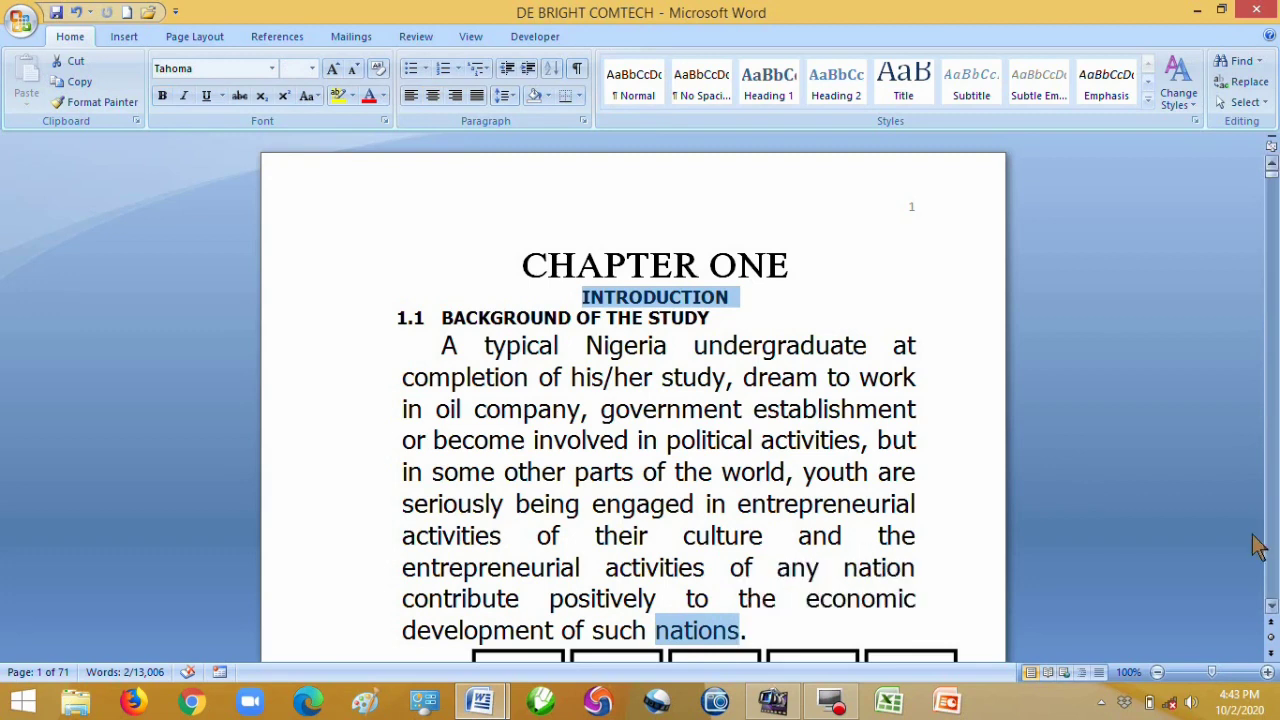
pyautogui.click(1272, 612)
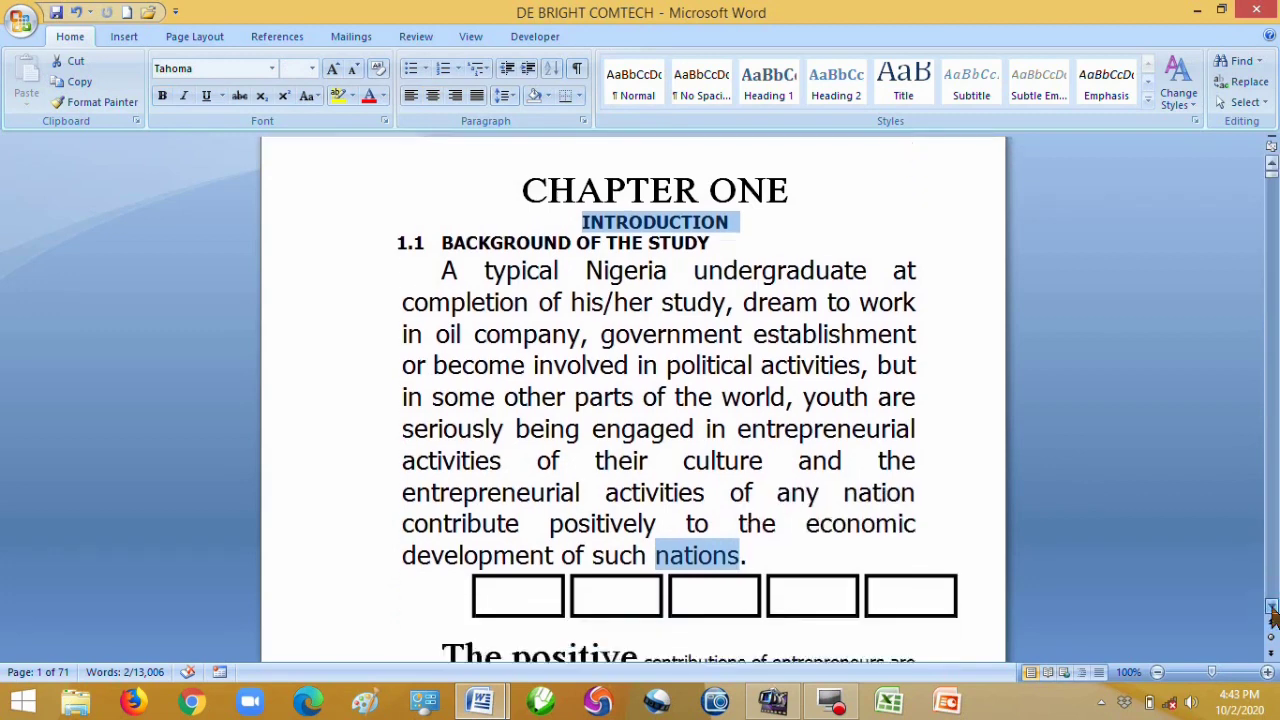
pyautogui.click(1272, 612)
pyautogui.click(1272, 612)
pyautogui.click(1272, 612)
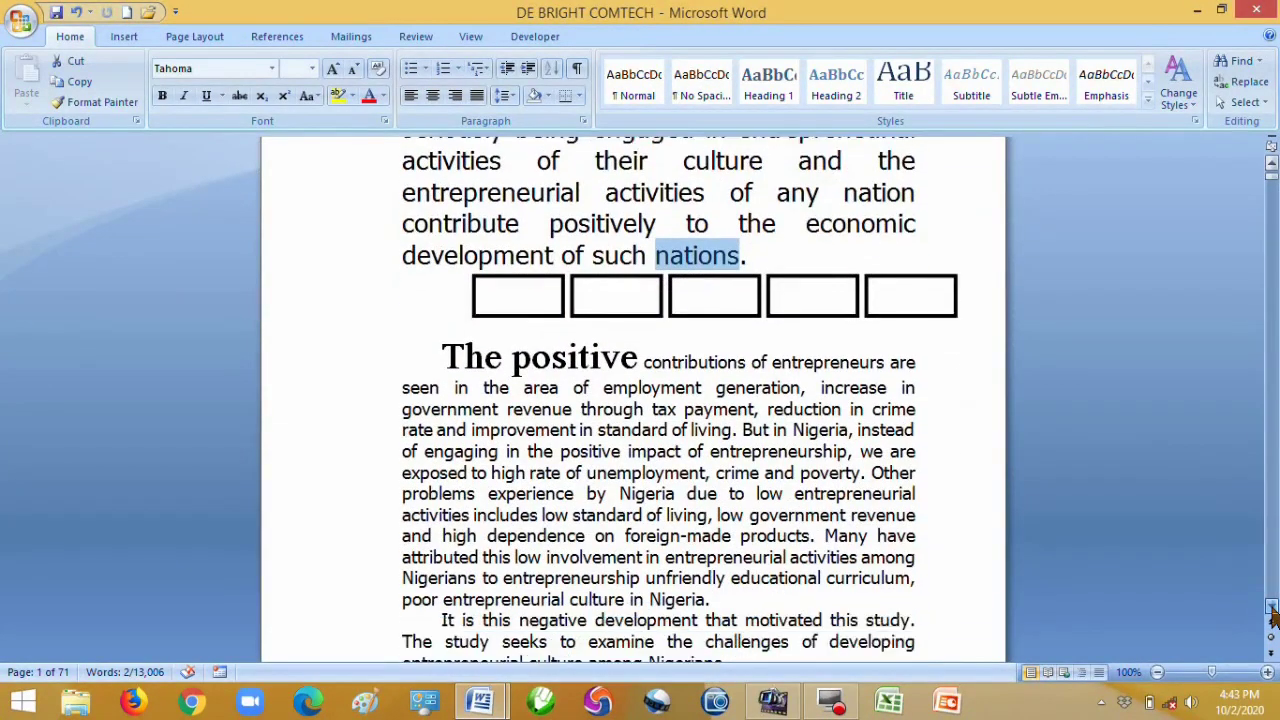
pyautogui.click(1272, 612)
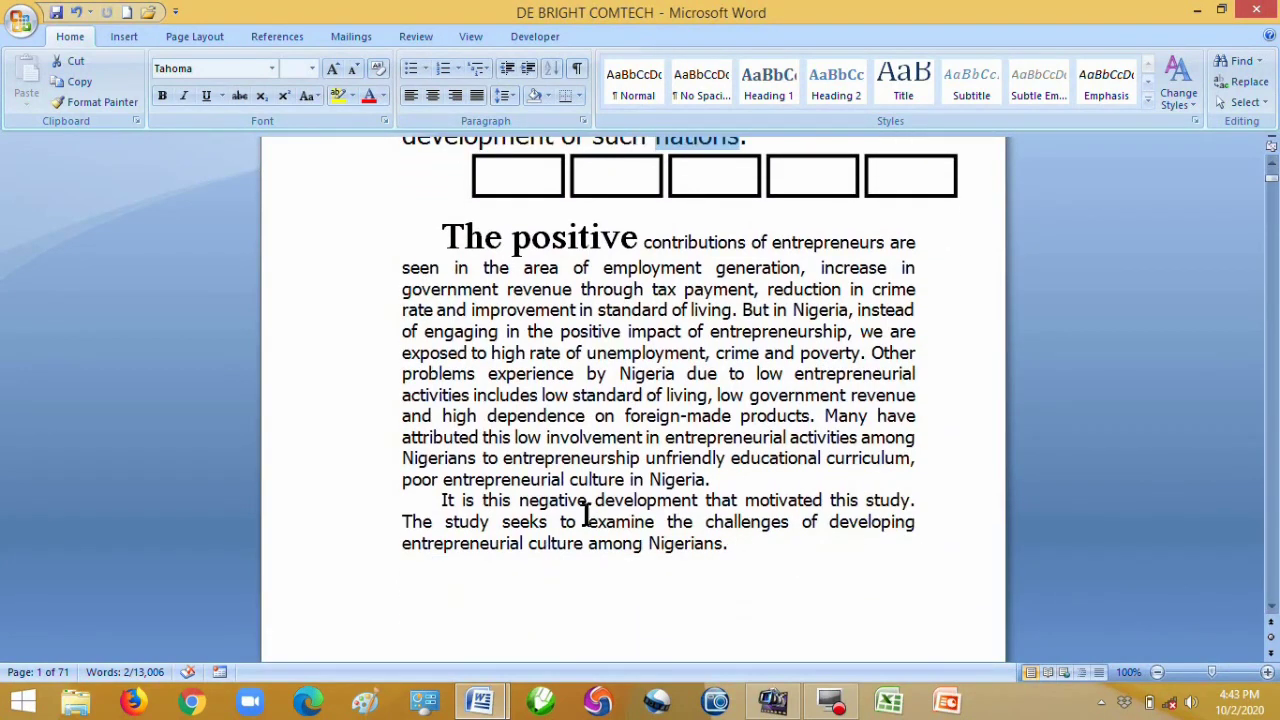
pyautogui.click(713, 333)
pyautogui.moveTo(711, 334); pyautogui.dragTo(848, 338)
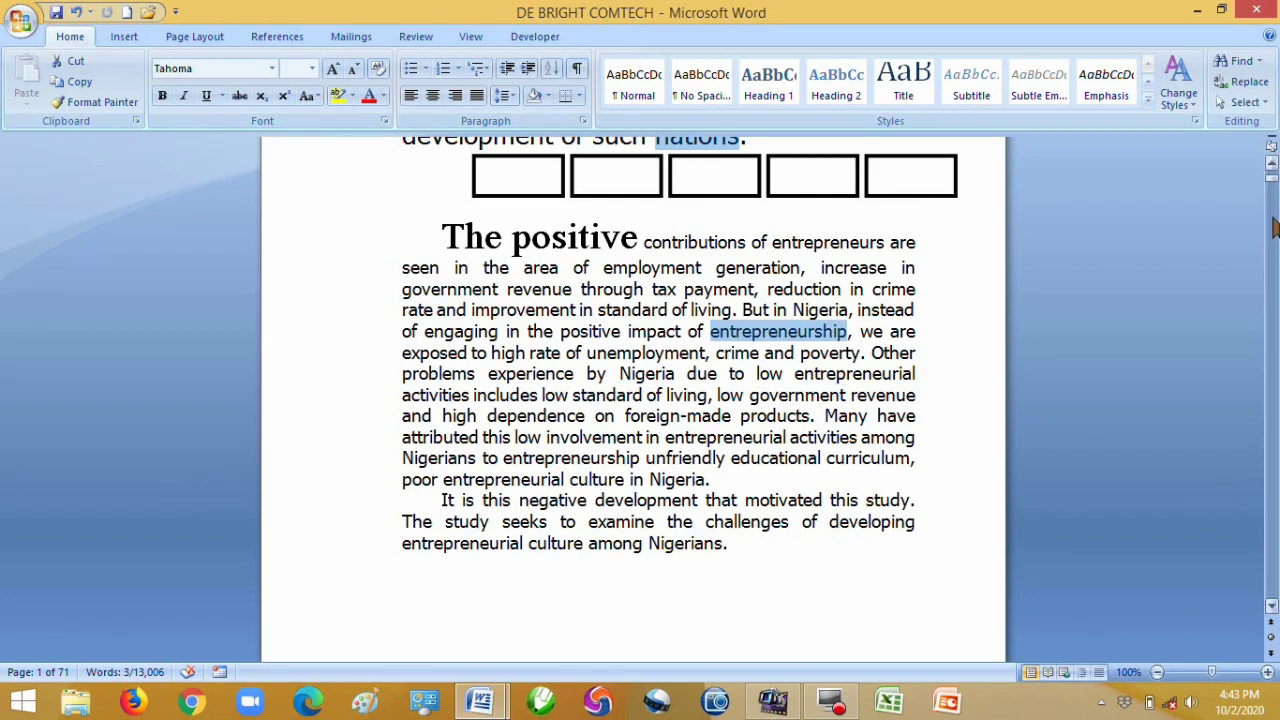
pyautogui.click(1272, 165)
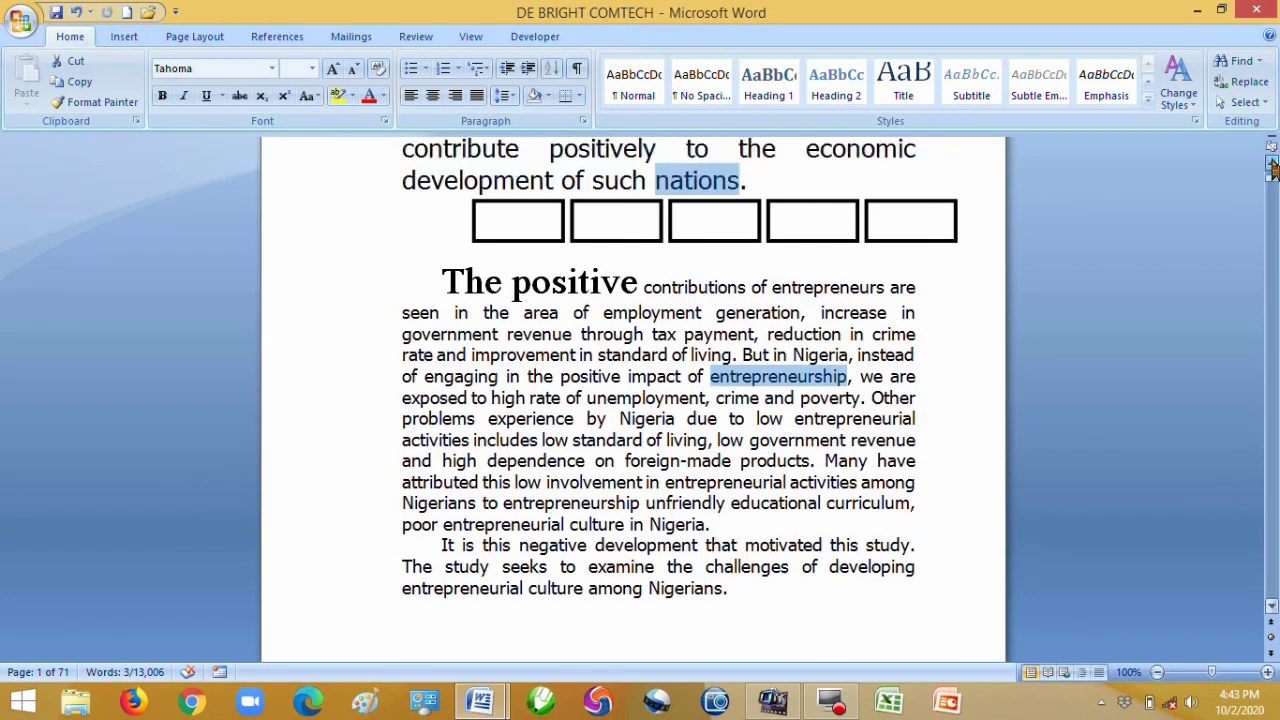
pyautogui.scroll(3, 1272, 165)
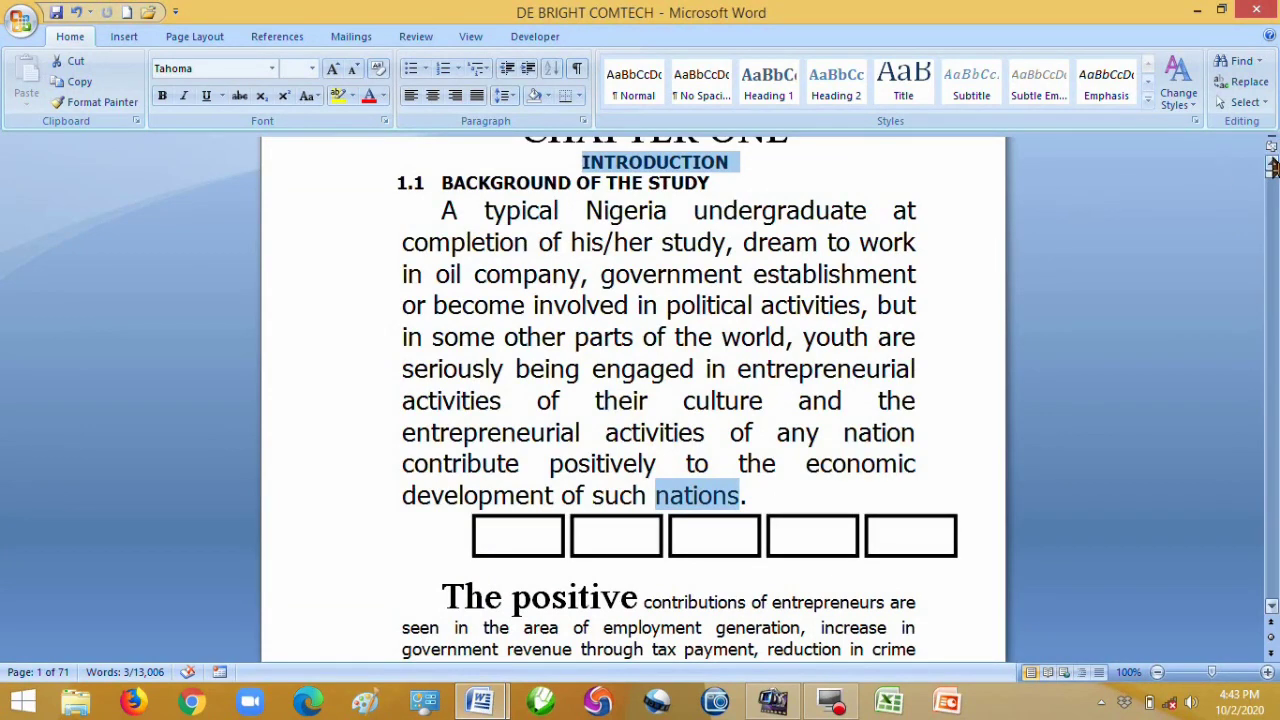
pyautogui.click(1272, 163)
pyautogui.scroll(2, 1272, 165)
pyautogui.click(692, 218)
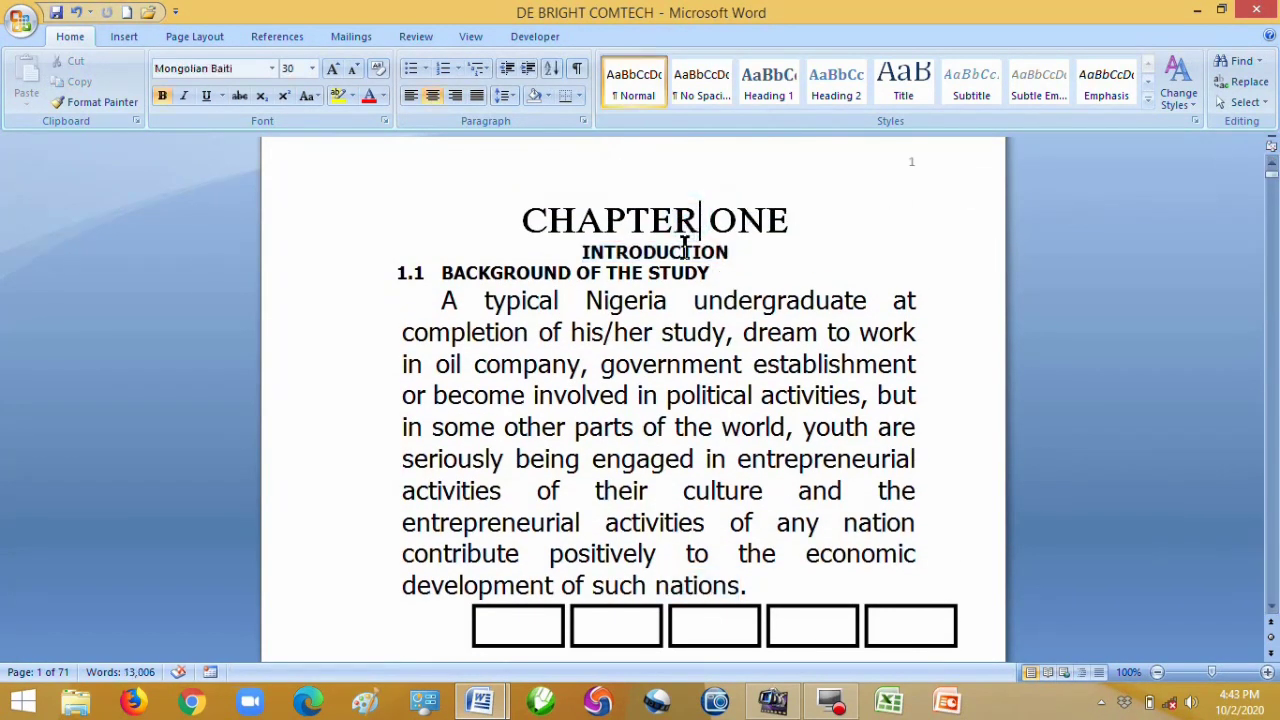
# Select CHAPTER, then add Nigeria and entrepreneurial to the same selection.
pyautogui.moveTo(522, 218); pyautogui.dragTo(700, 218)
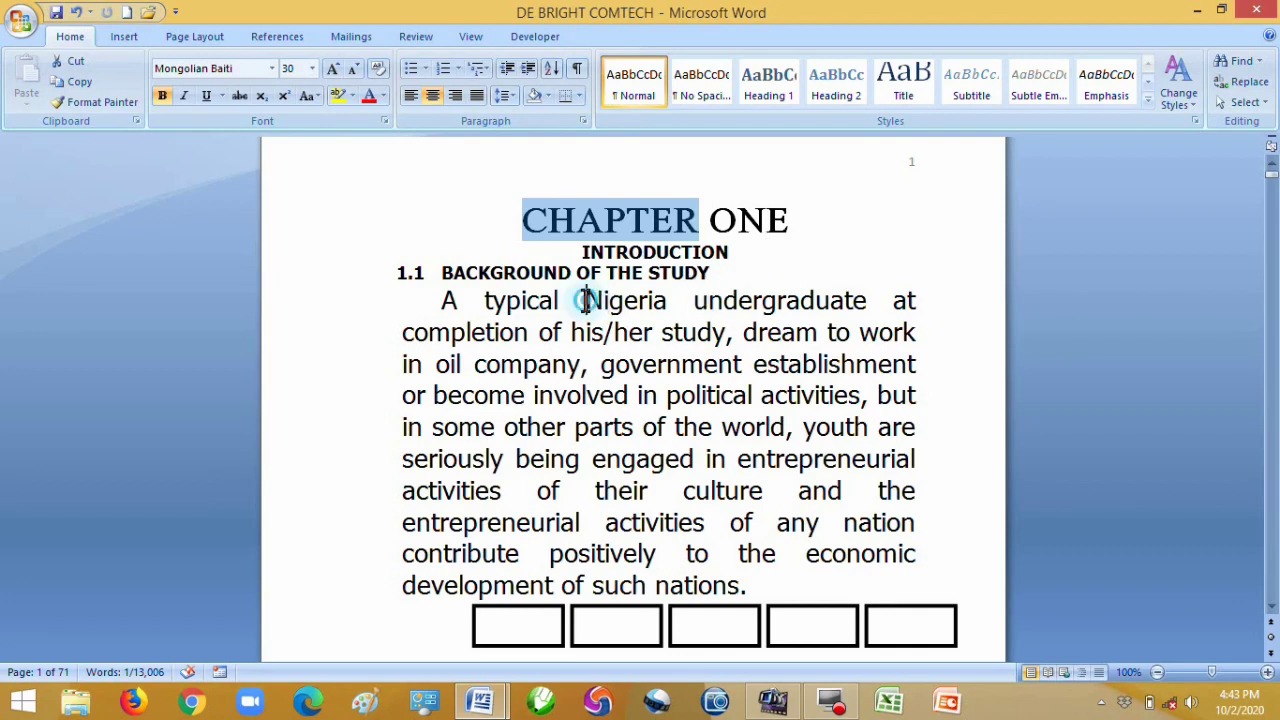
pyautogui.moveTo(594, 301); pyautogui.dragTo(671, 308)
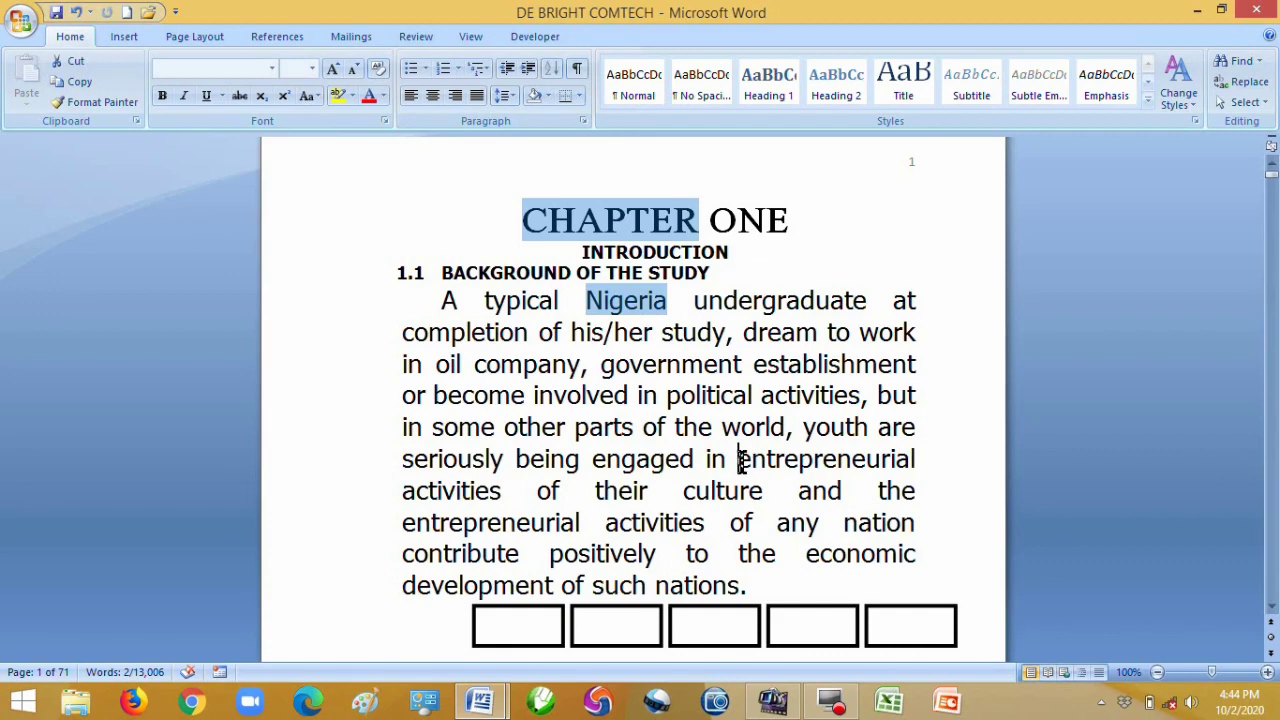
pyautogui.moveTo(741, 461); pyautogui.dragTo(914, 460)
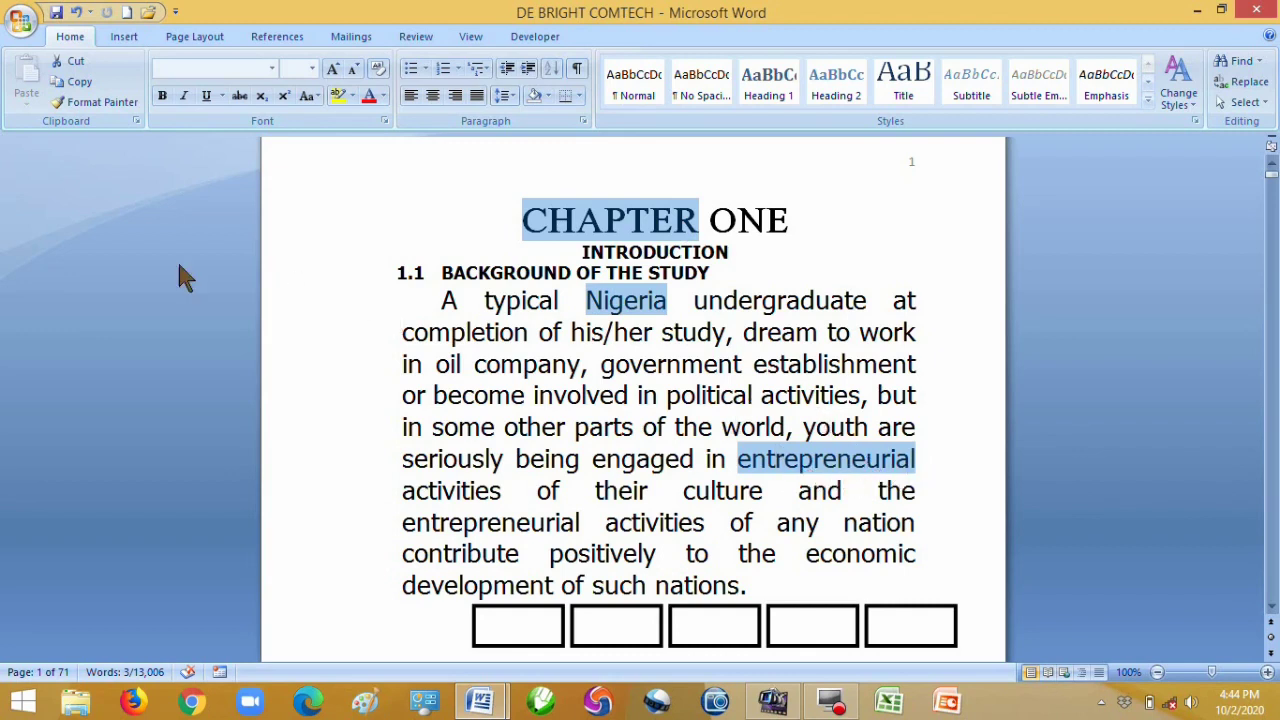
# Cut CHAPTER, Nigeria and entrepreneurial, undo, cut them again, then undo to restore them.
pyautogui.click(80, 66)
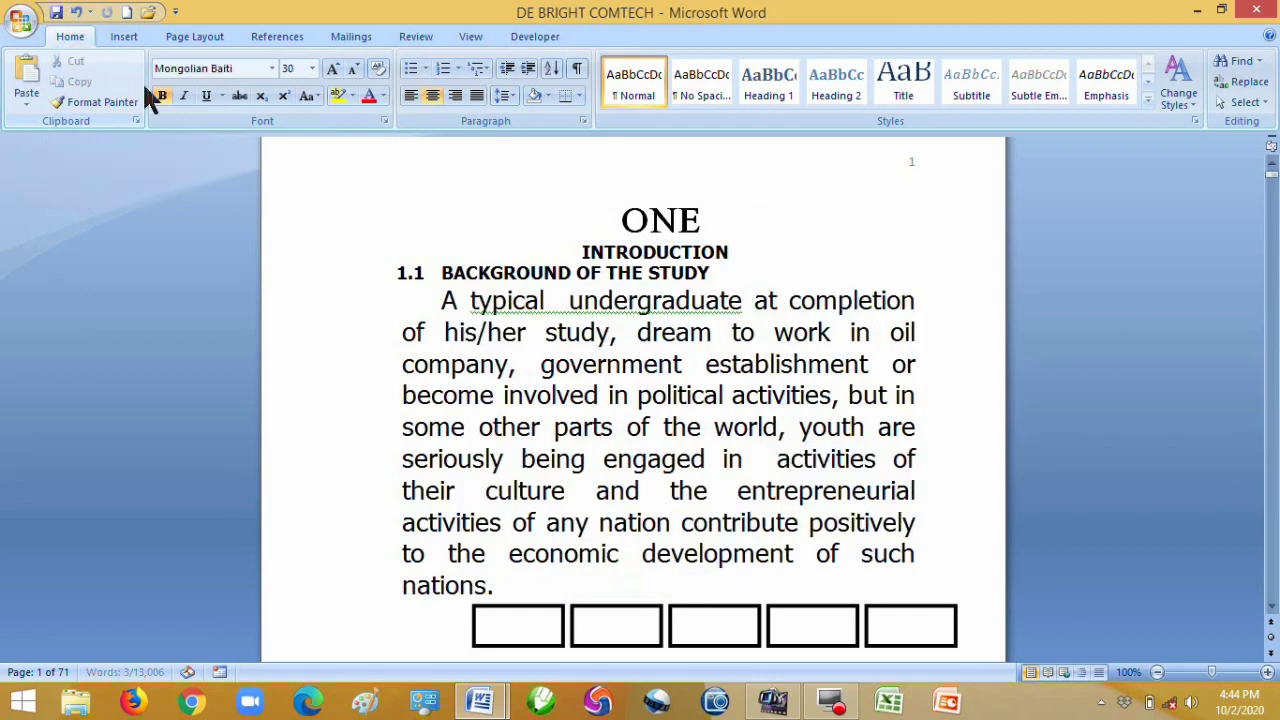
pyautogui.click(631, 224)
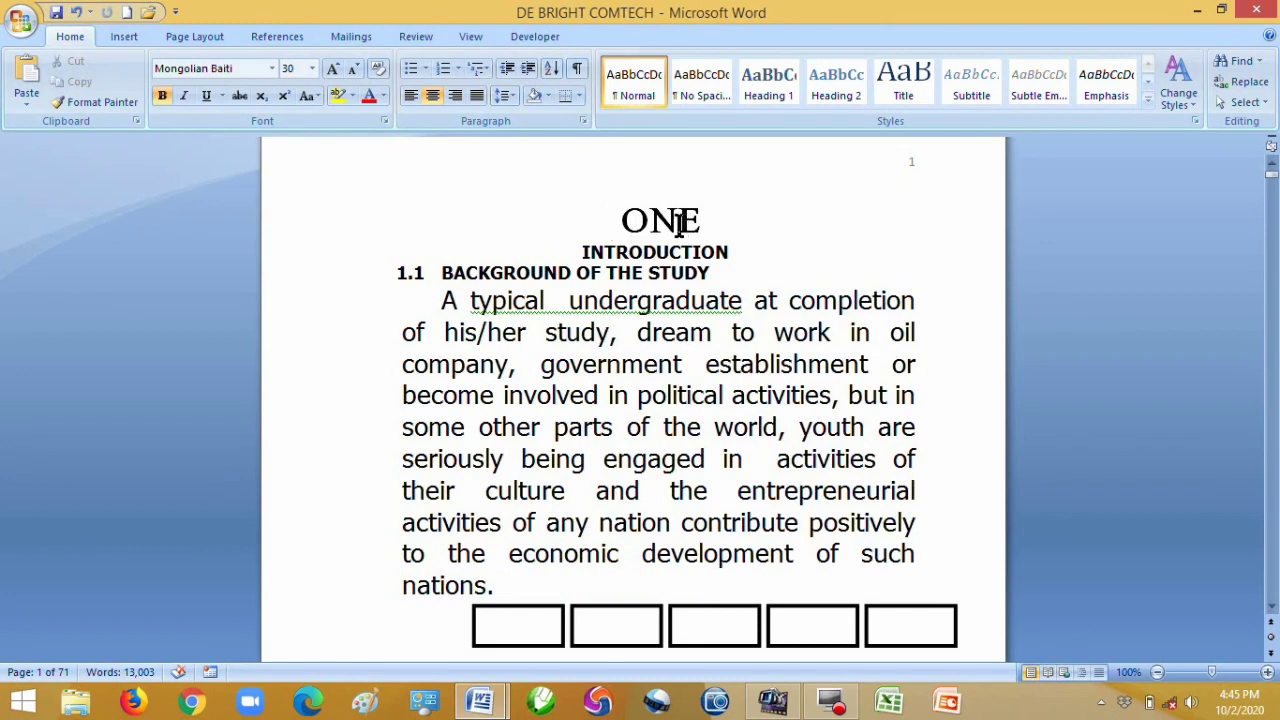
pyautogui.click(80, 15)
pyautogui.click(76, 14)
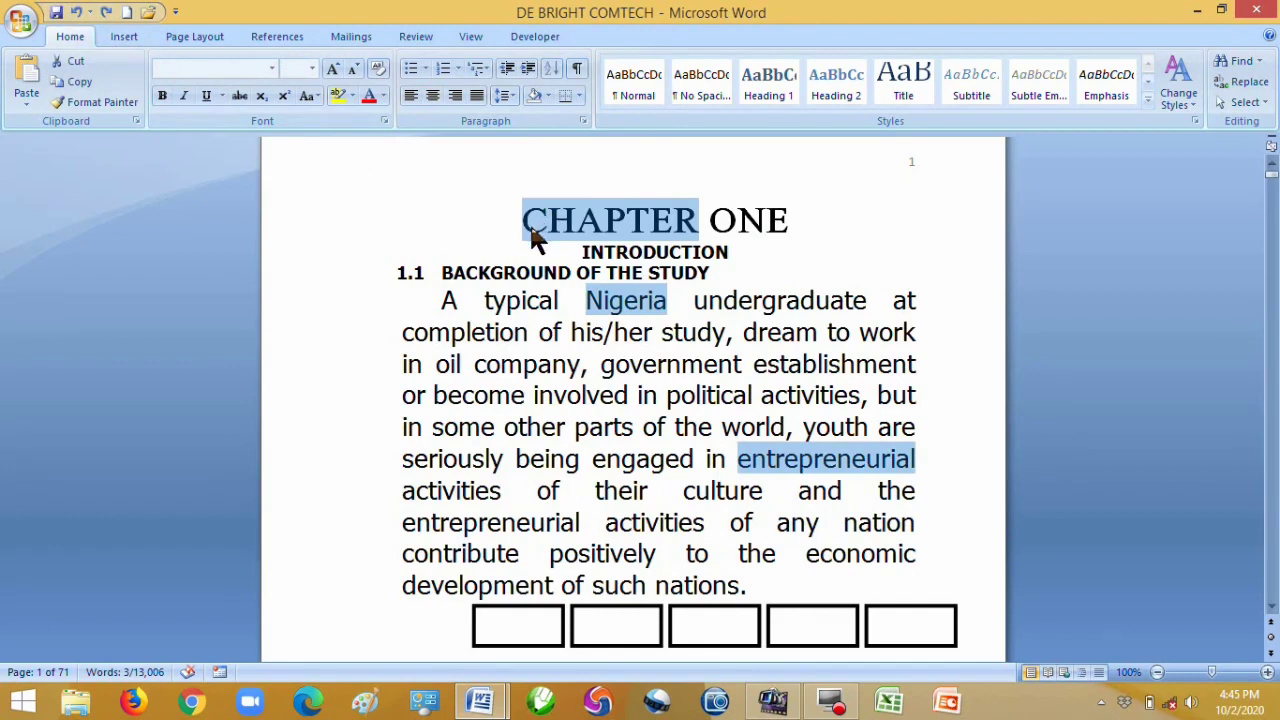
pyautogui.click(75, 64)
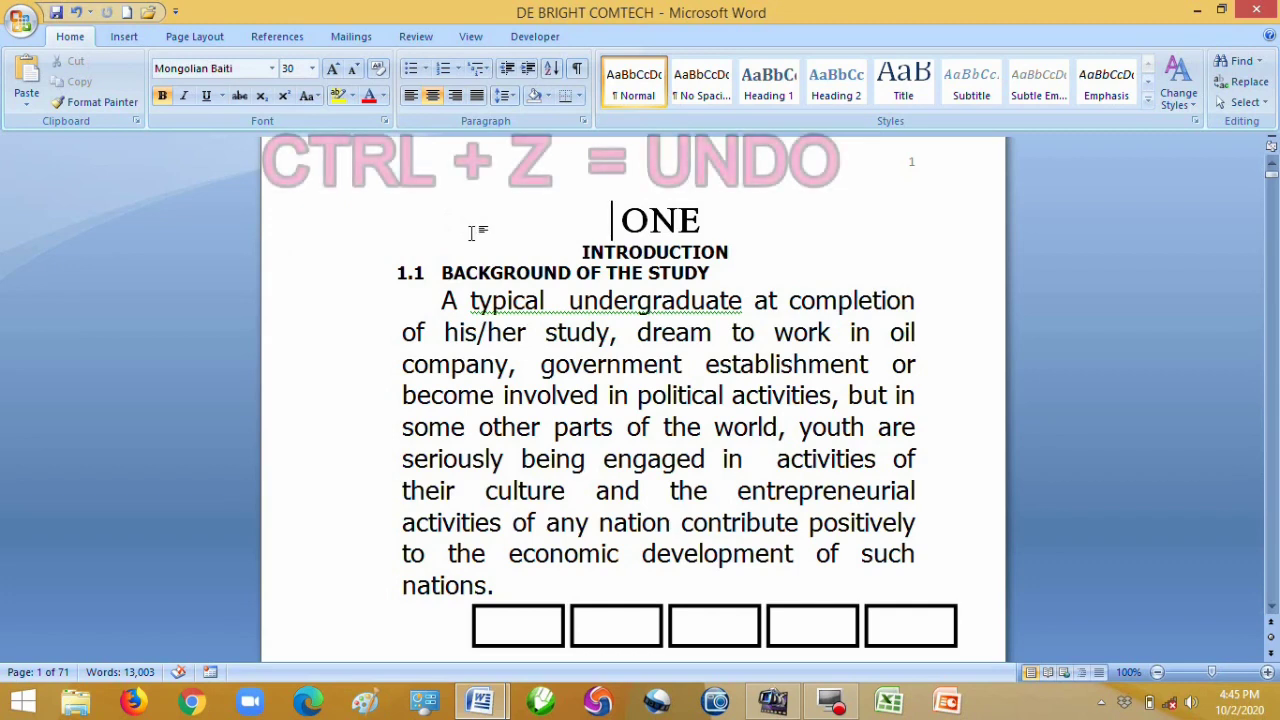
pyautogui.click(77, 14)
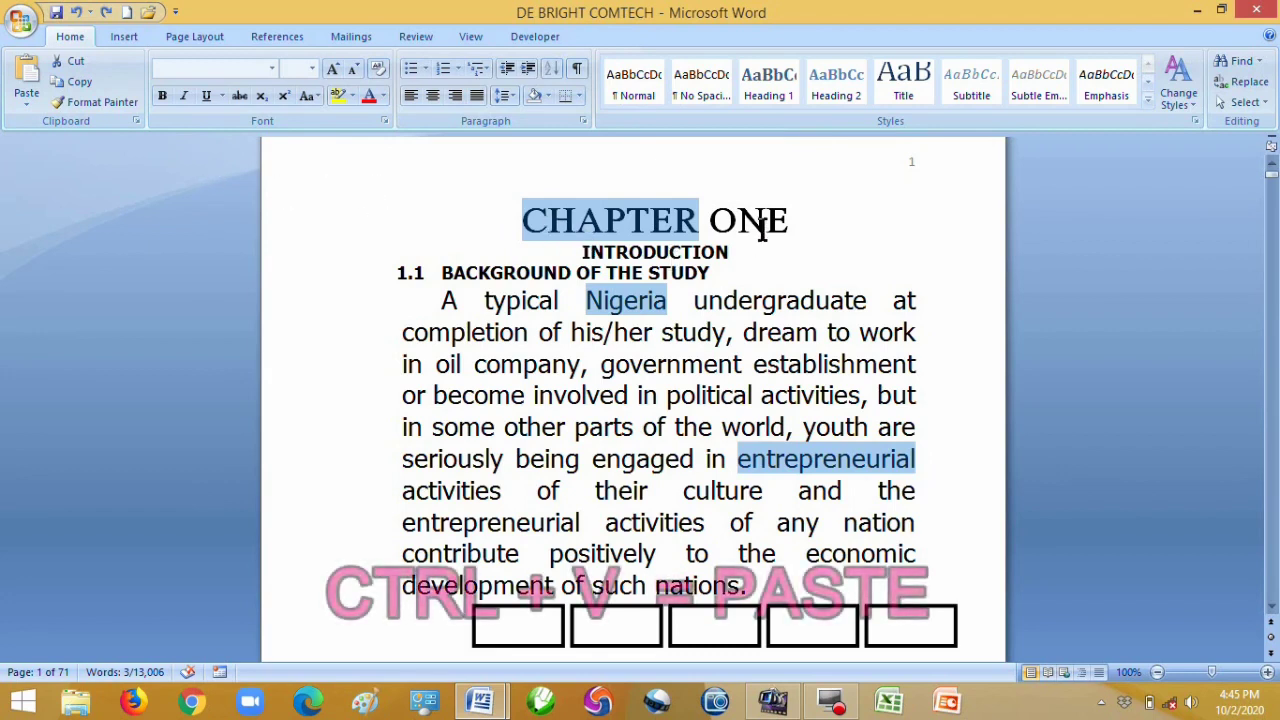
# Paste the three words into blank Document2 and switch back to DE BRIGHT COMTECH.
pyautogui.hotkey('ctrl', 'n')
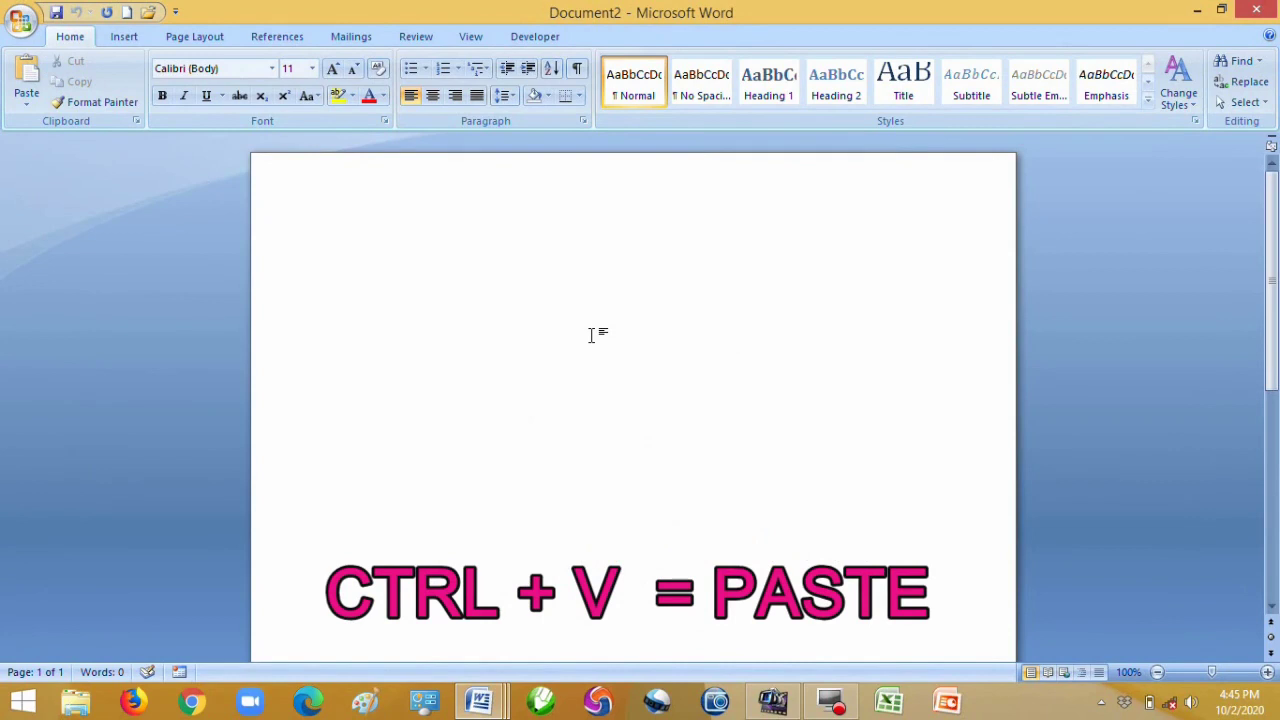
pyautogui.click(26, 75)
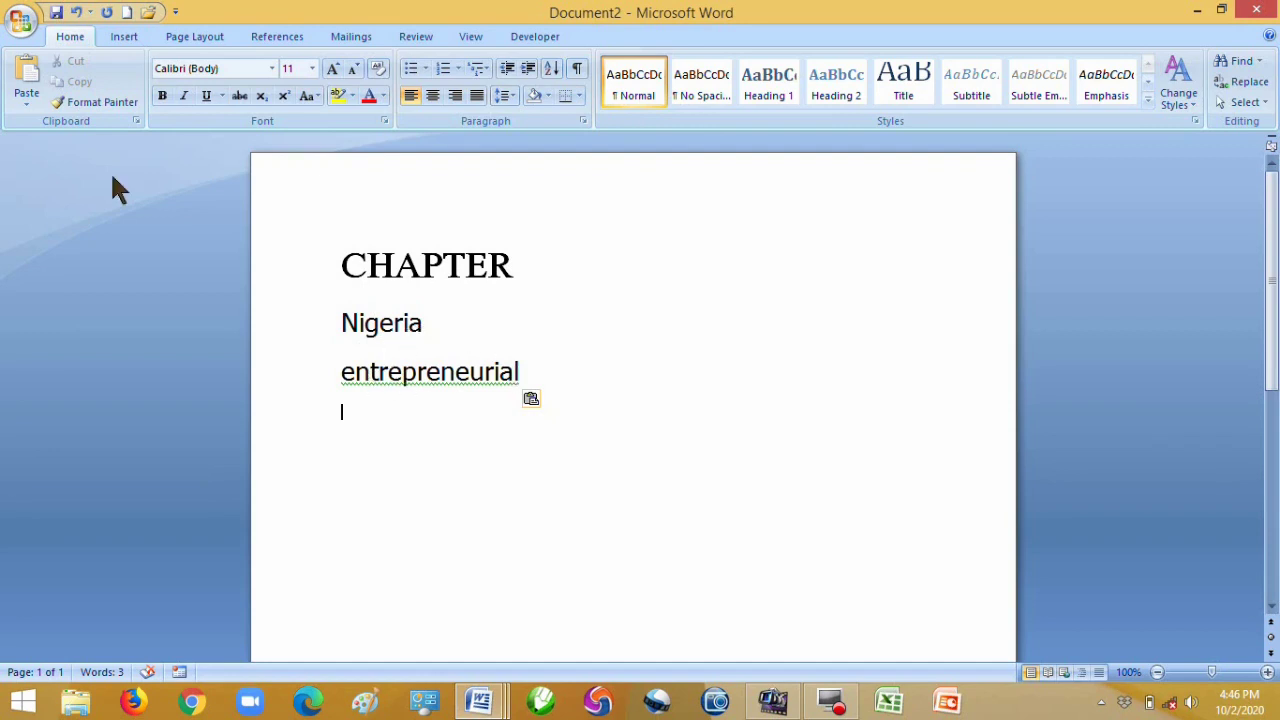
pyautogui.hotkey('alt', 'Tab')
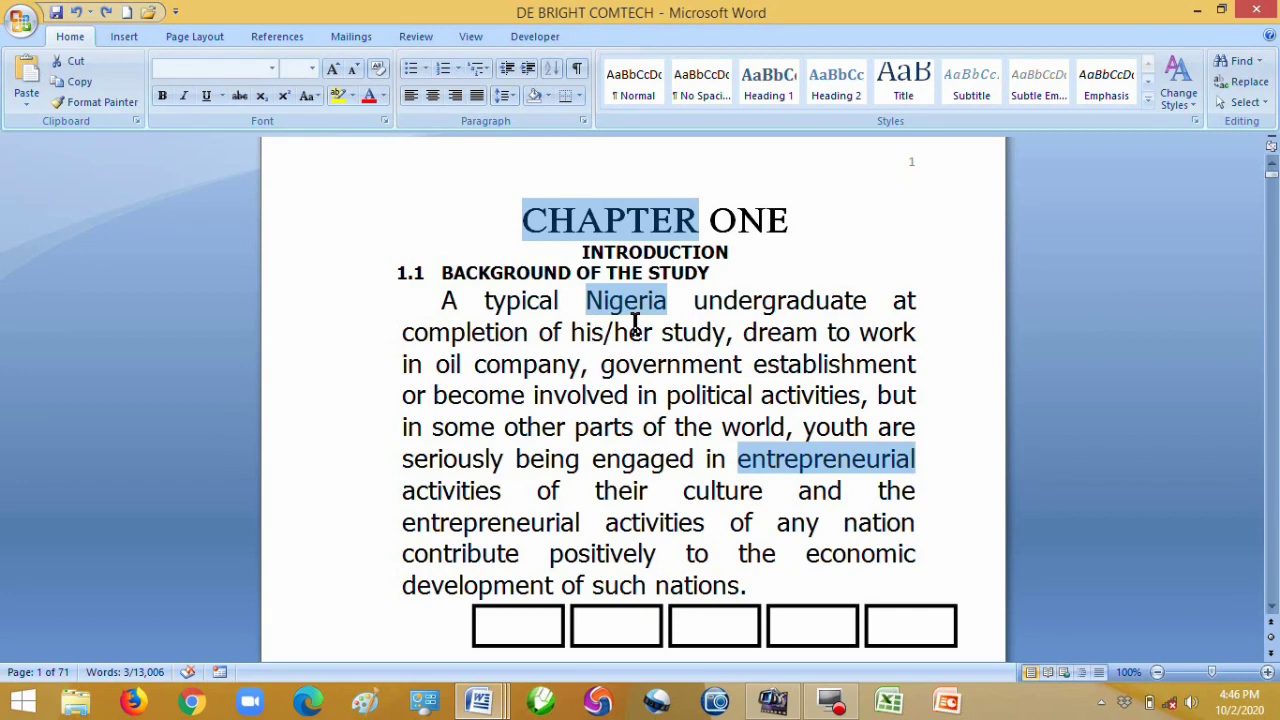
# Add a blank line after 'nations.' and copy the CHAPTER ONE, INTRODUCTION and 1.1 heading lines.
pyautogui.click(774, 580)
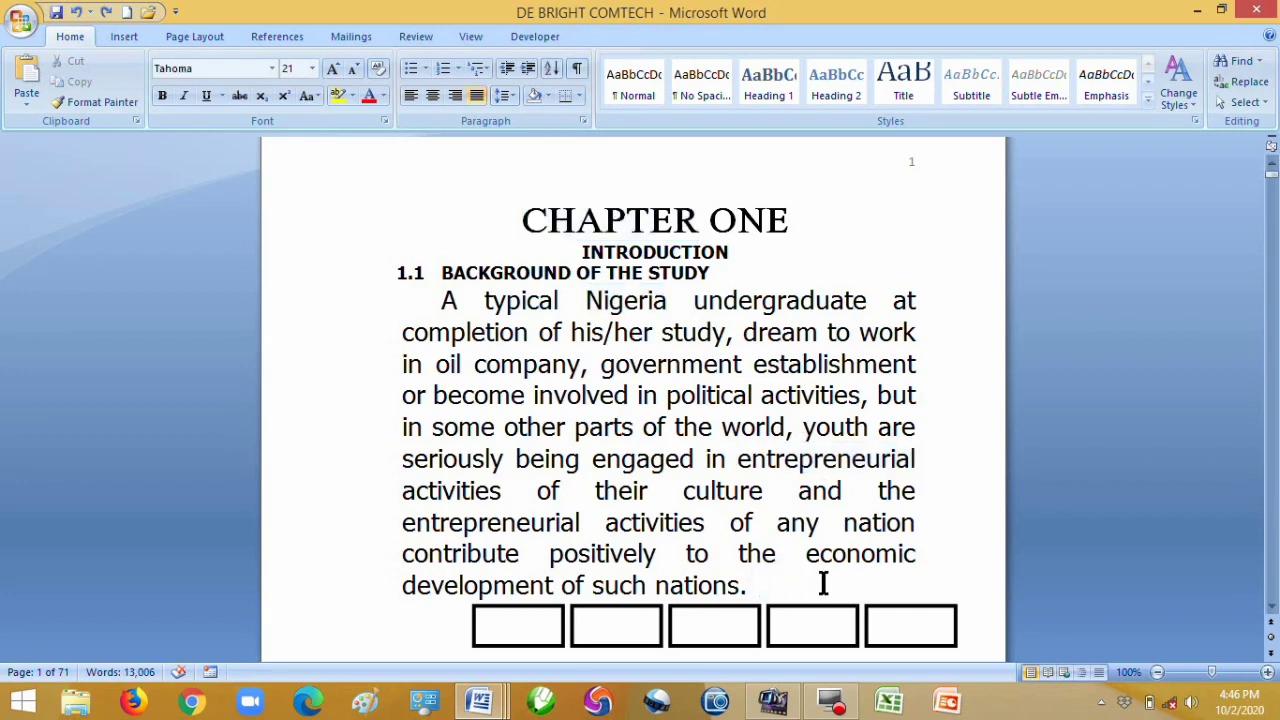
pyautogui.press('Return')
pyautogui.press('Return')
pyautogui.press('Return')
pyautogui.press('Return')
pyautogui.press('Return')
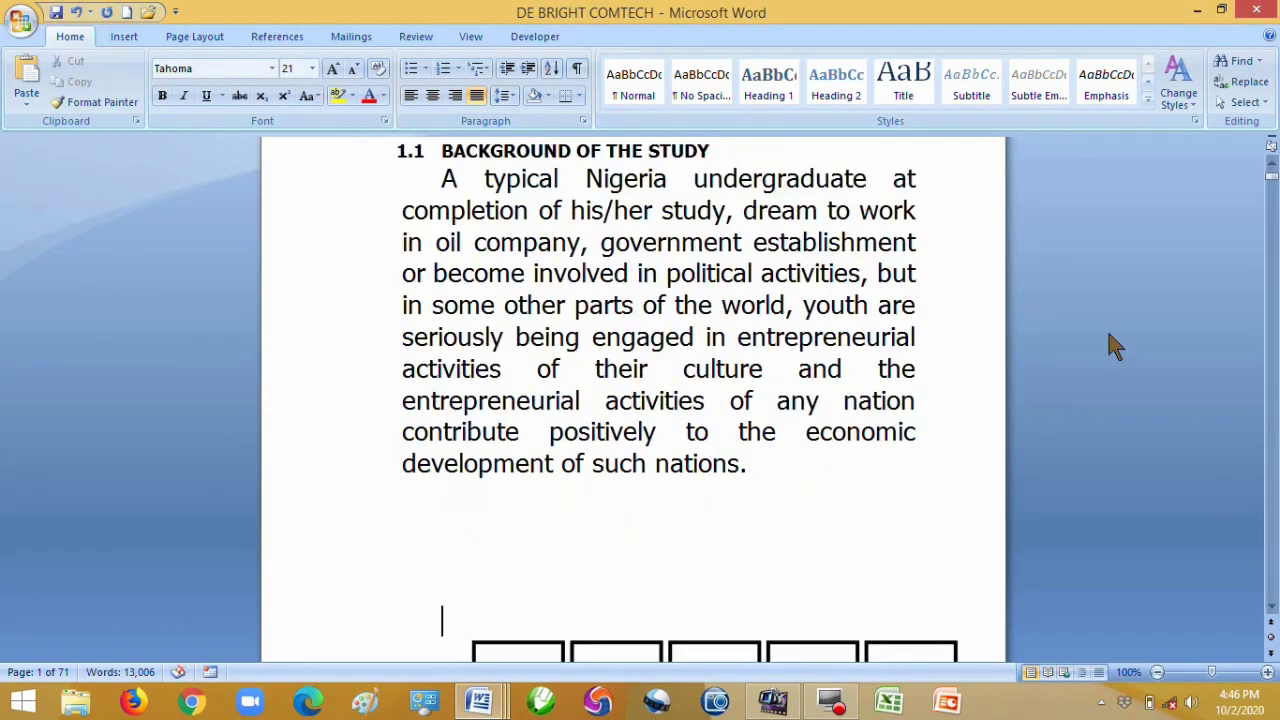
pyautogui.scroll(2, 1250, 170)
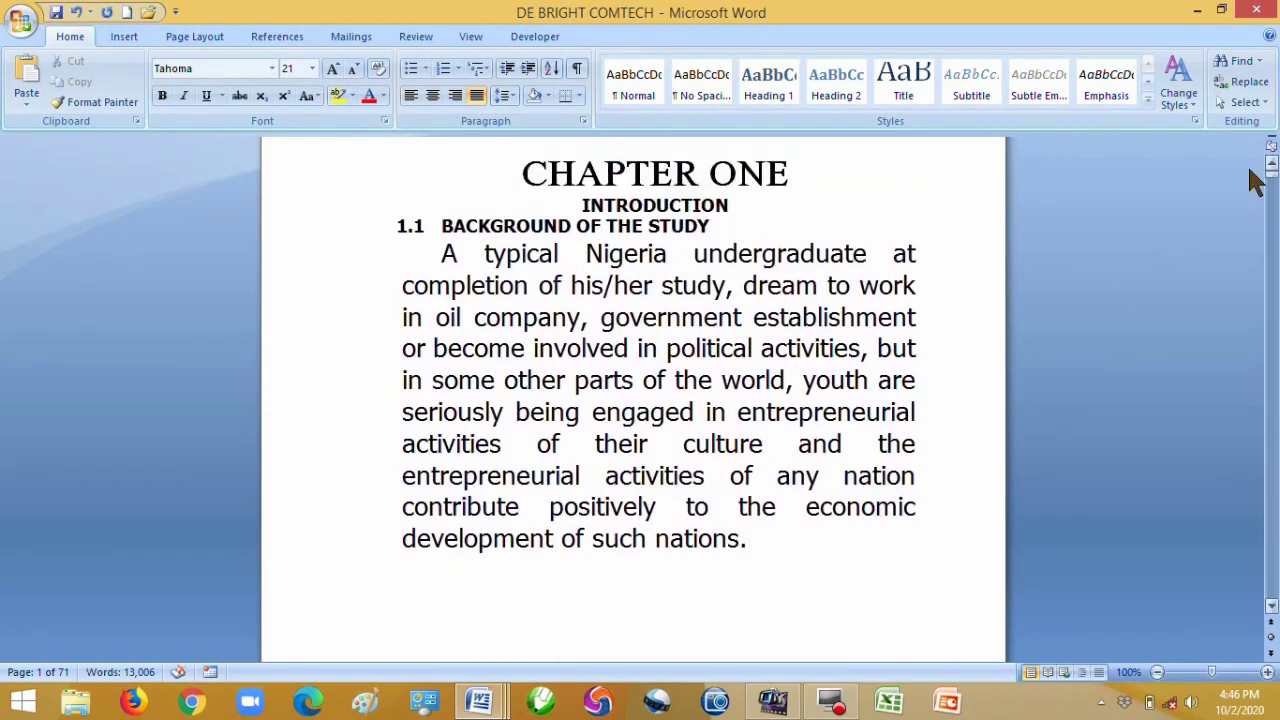
pyautogui.moveTo(524, 172); pyautogui.dragTo(780, 175)
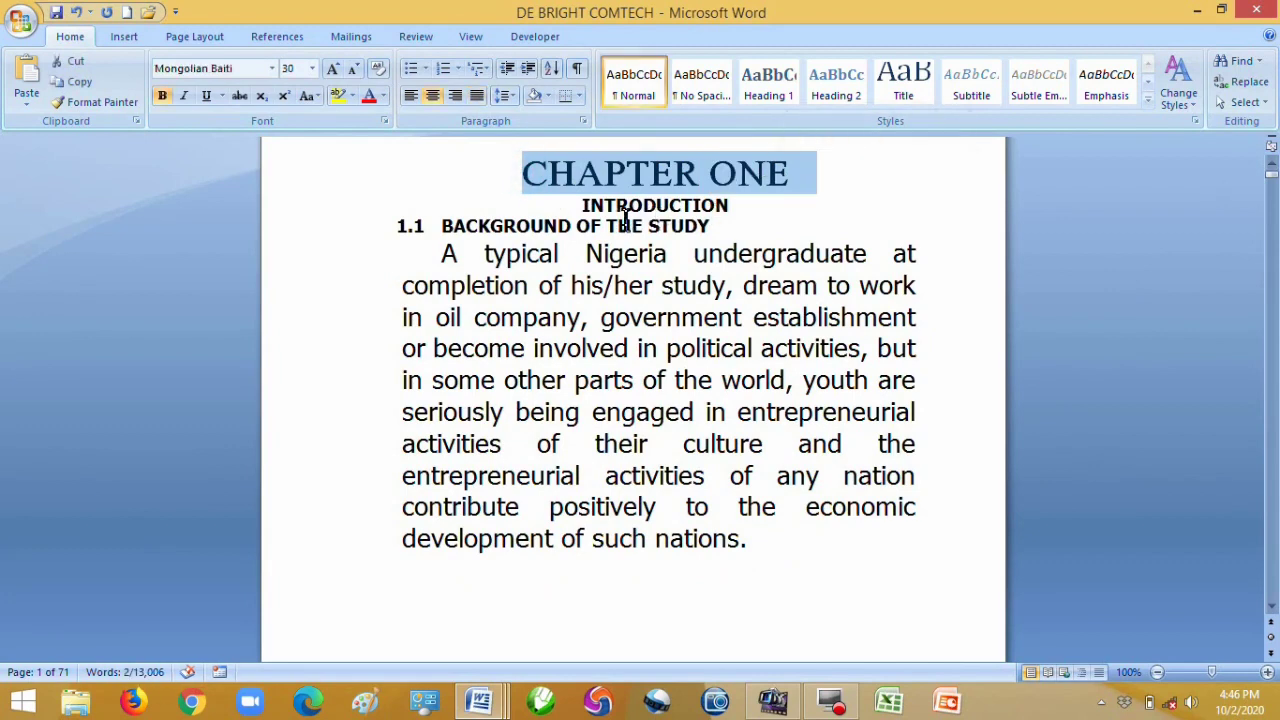
pyautogui.keyDown('shift'); pyautogui.click(346, 213); pyautogui.keyUp('shift')
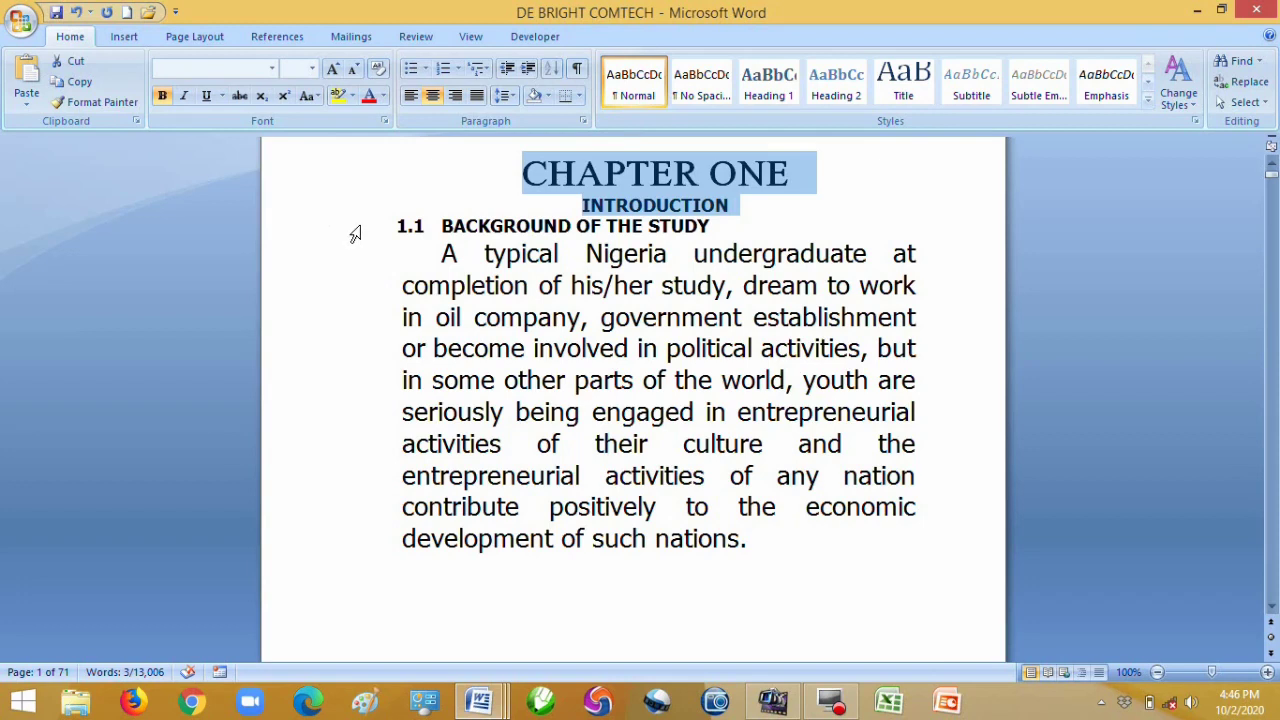
pyautogui.keyDown('shift'); pyautogui.click(355, 234); pyautogui.keyUp('shift')
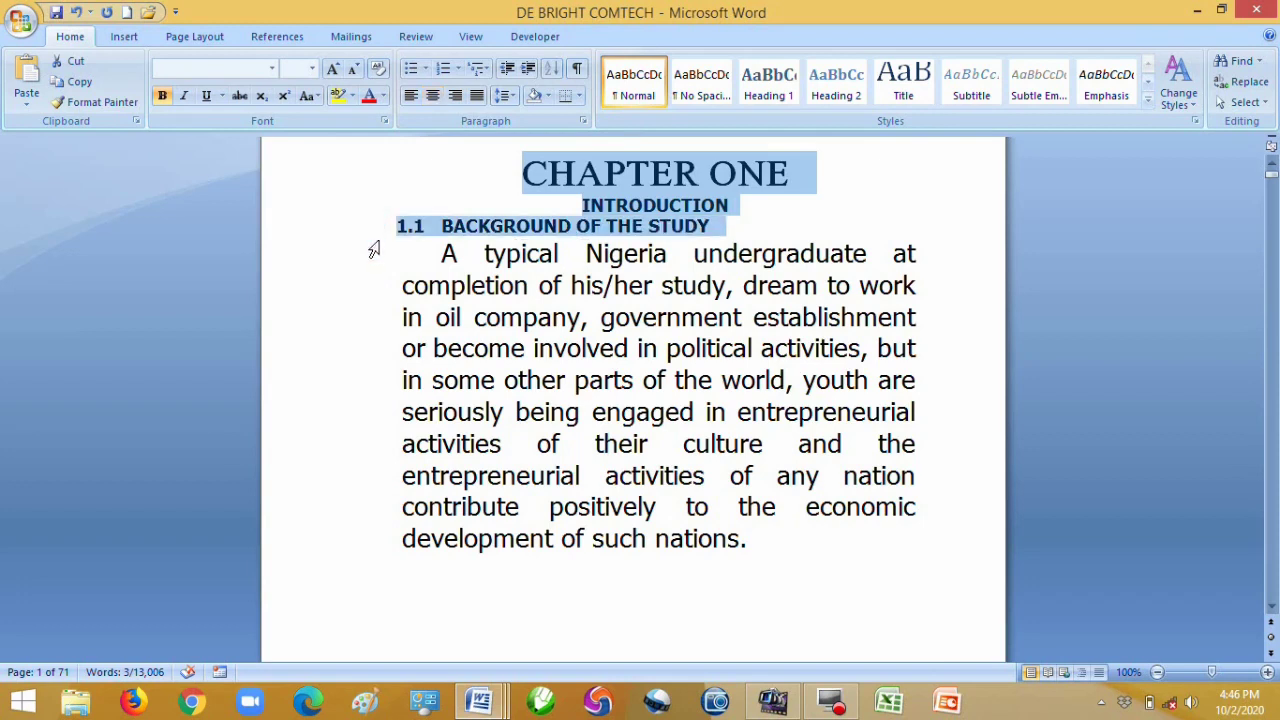
pyautogui.click(80, 84)
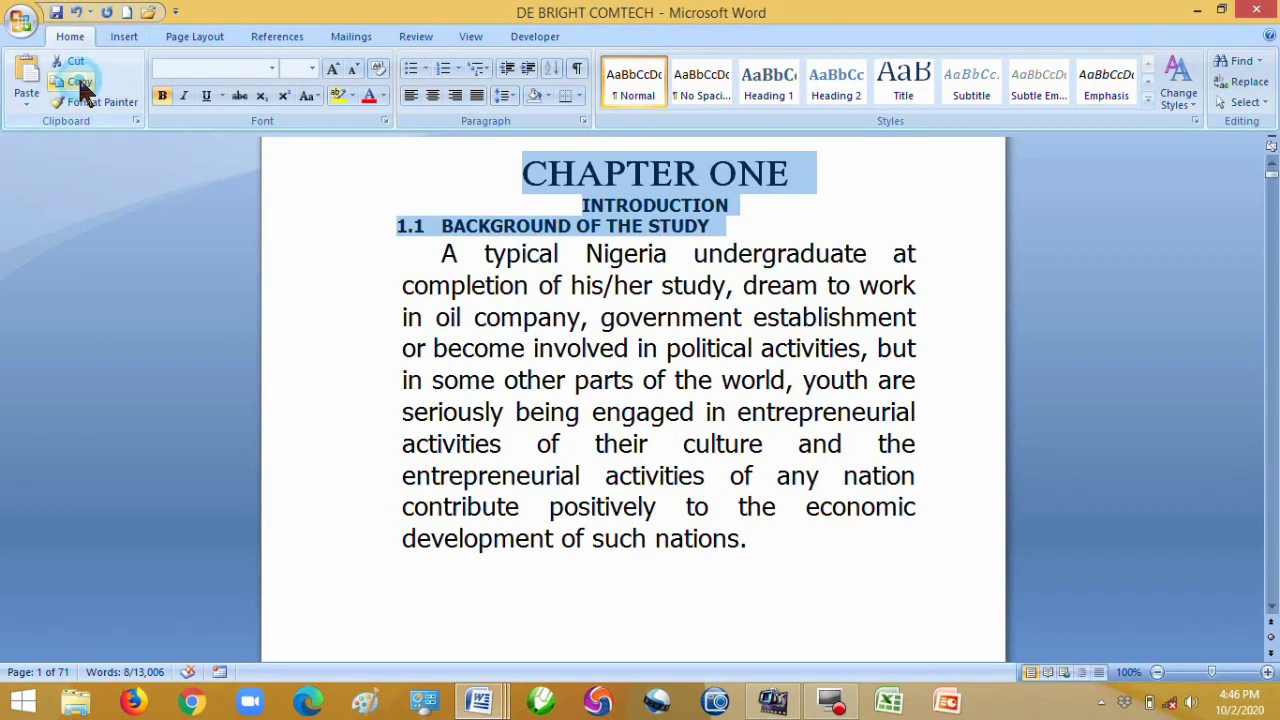
# Paste the heading block below the paragraph, then undo back to a single heading block.
pyautogui.click(415, 576)
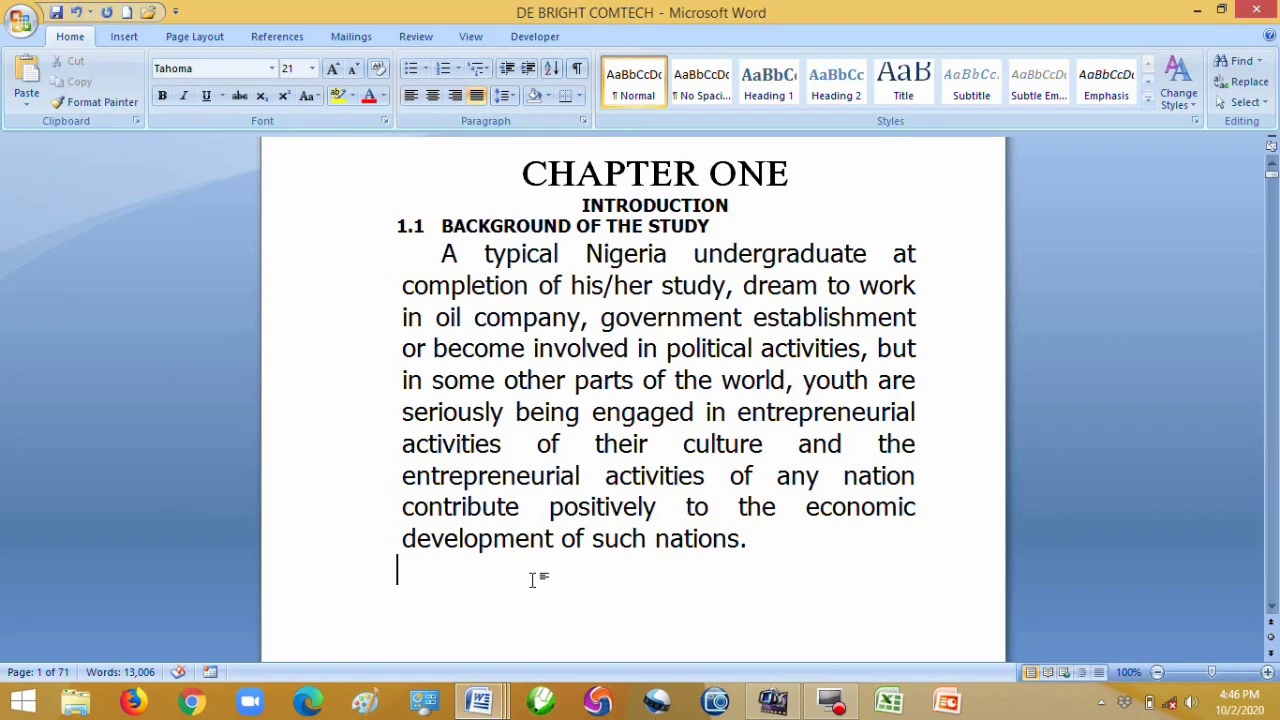
pyautogui.click(28, 86)
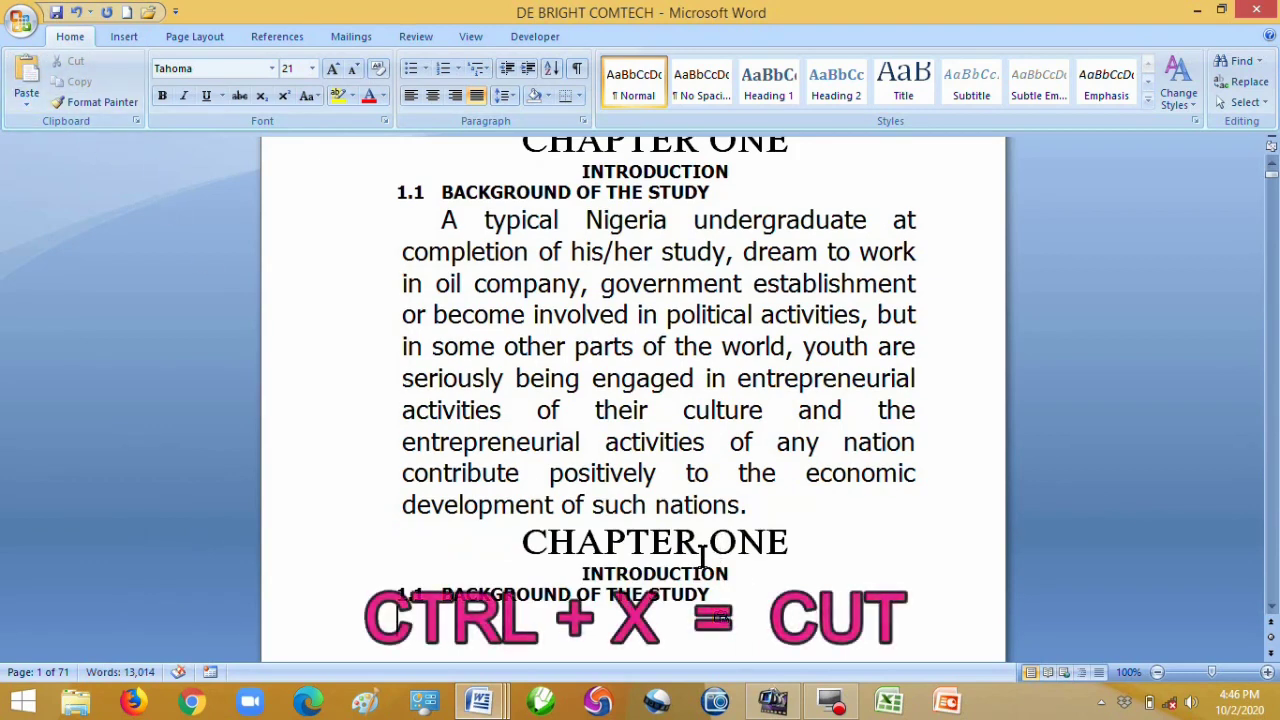
pyautogui.hotkey('ctrl', 'z')
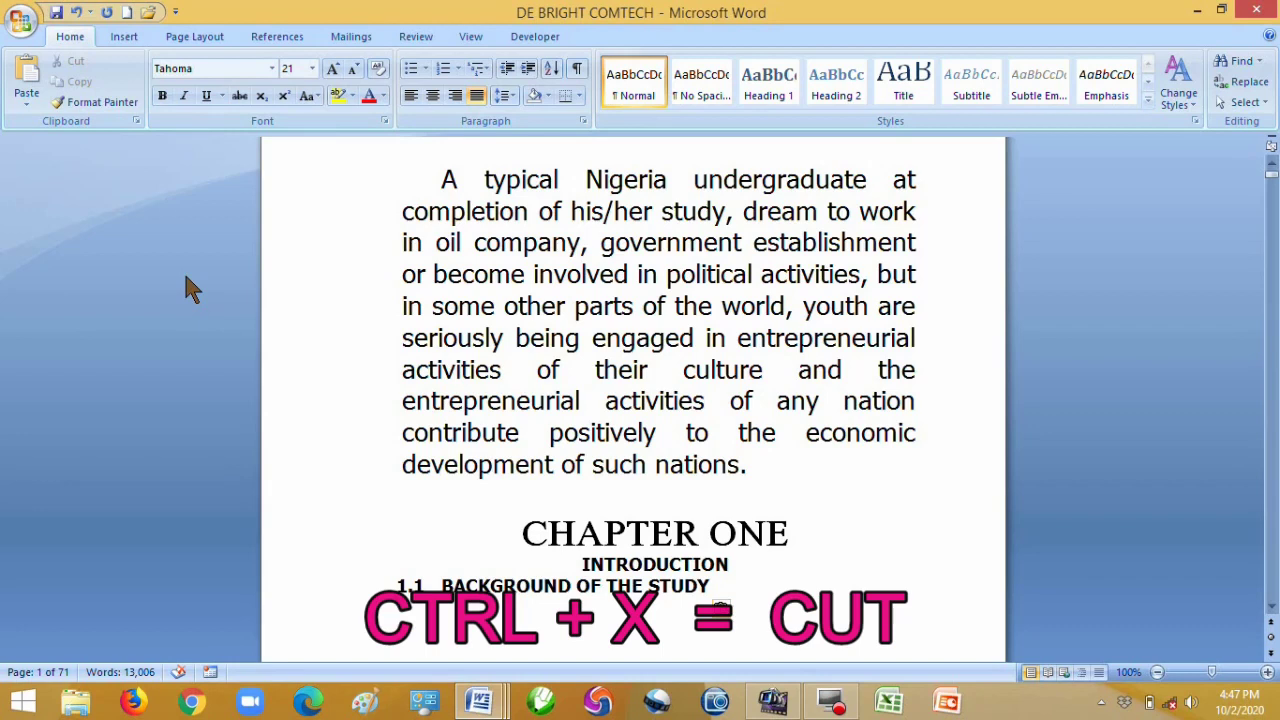
pyautogui.hotkey('ctrl', 'z')
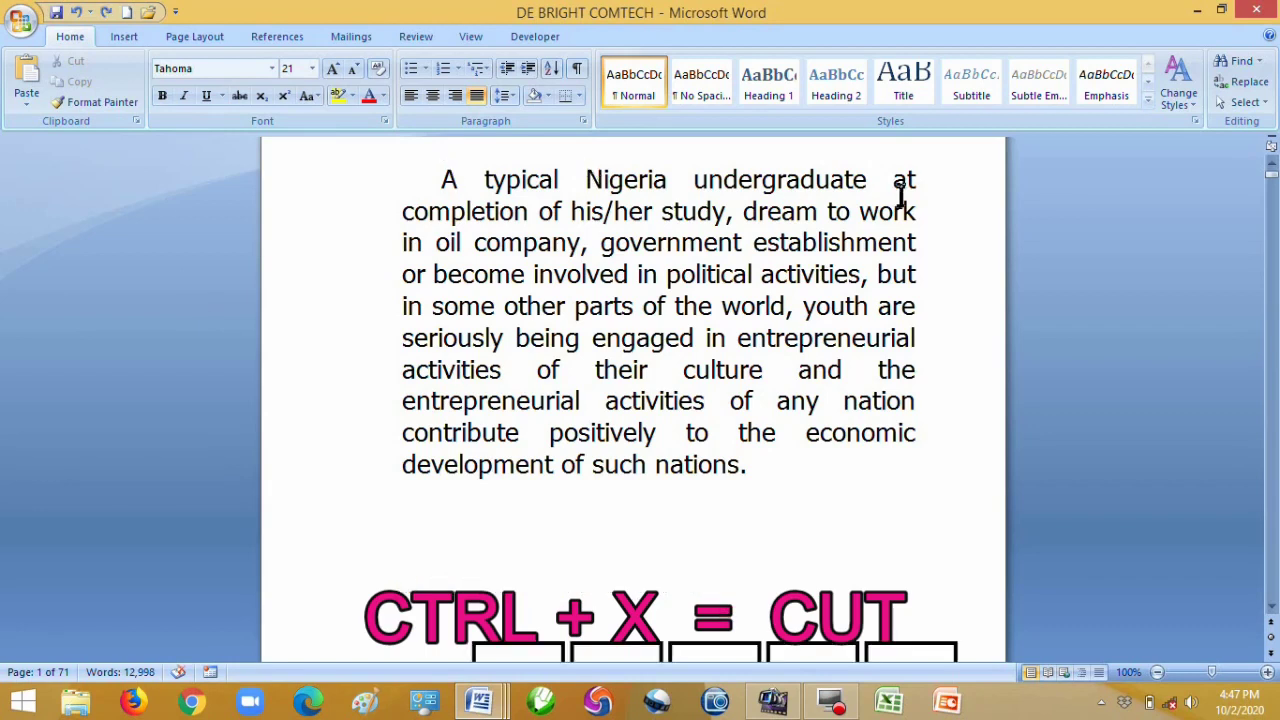
pyautogui.hotkey('ctrl', 'z')
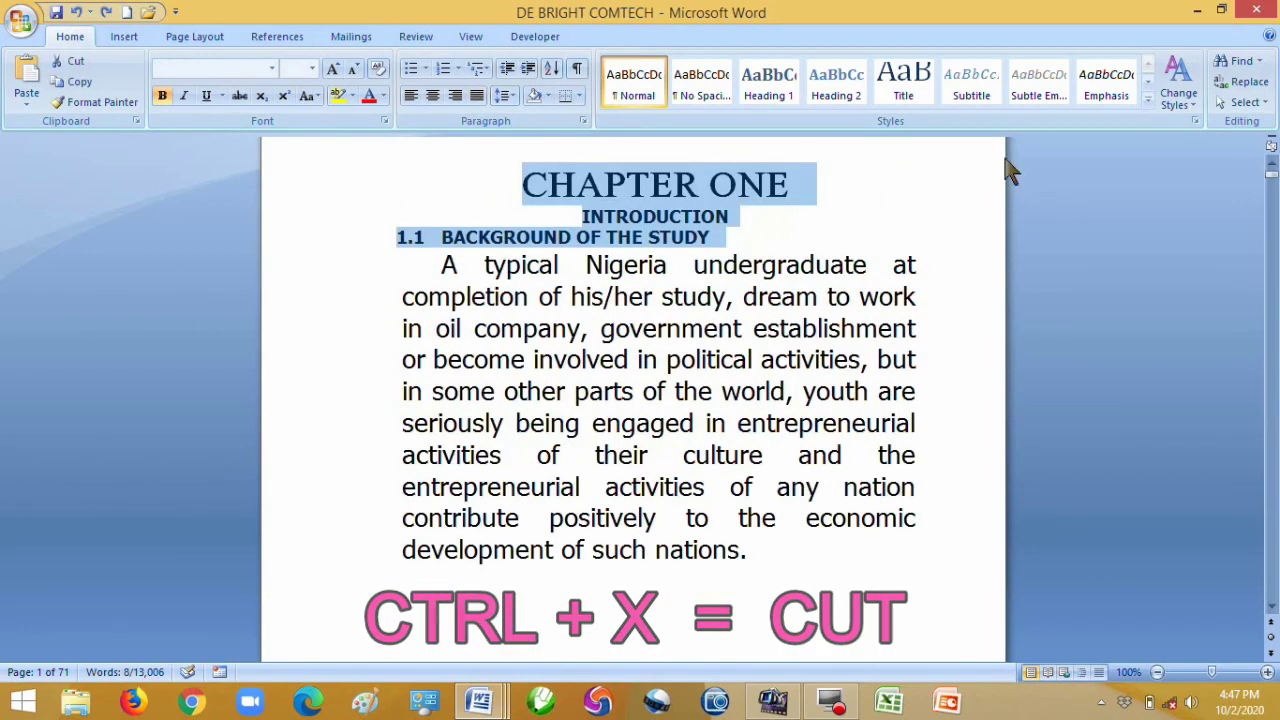
pyautogui.click(750, 212)
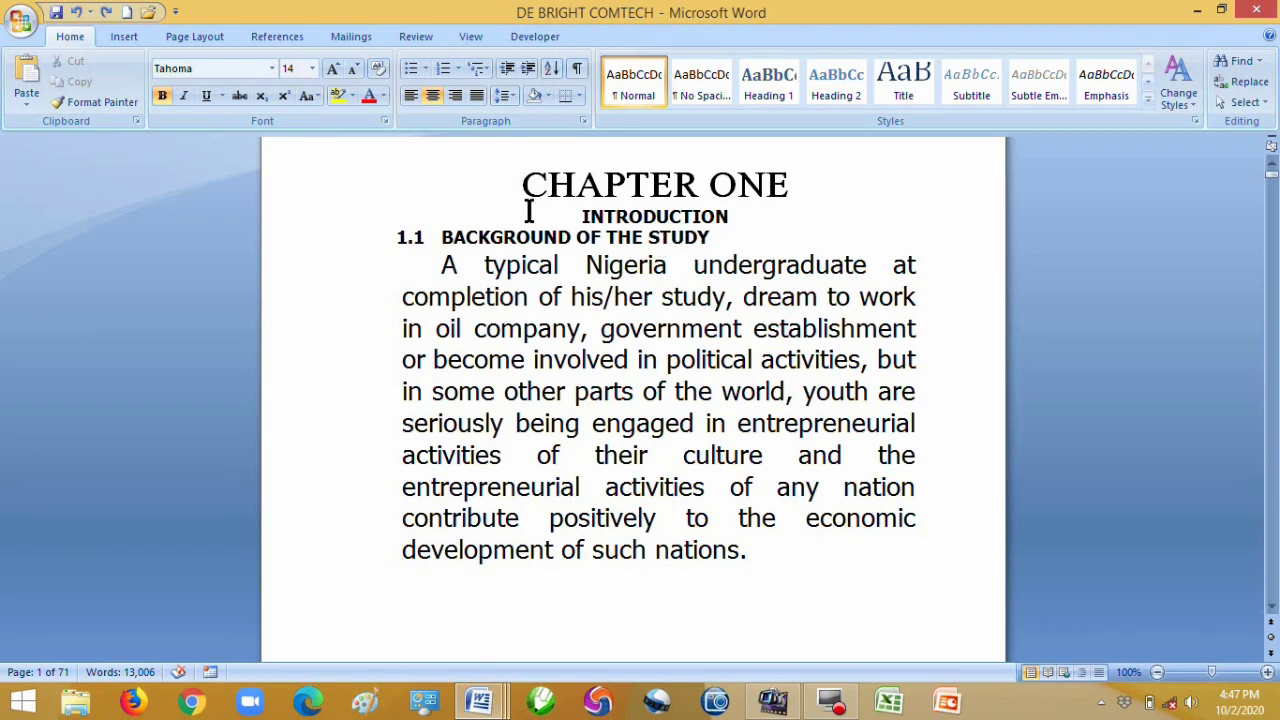
# Try Arial Black on the CHAPTER ONE heading.
pyautogui.moveTo(510, 178); pyautogui.dragTo(790, 187)
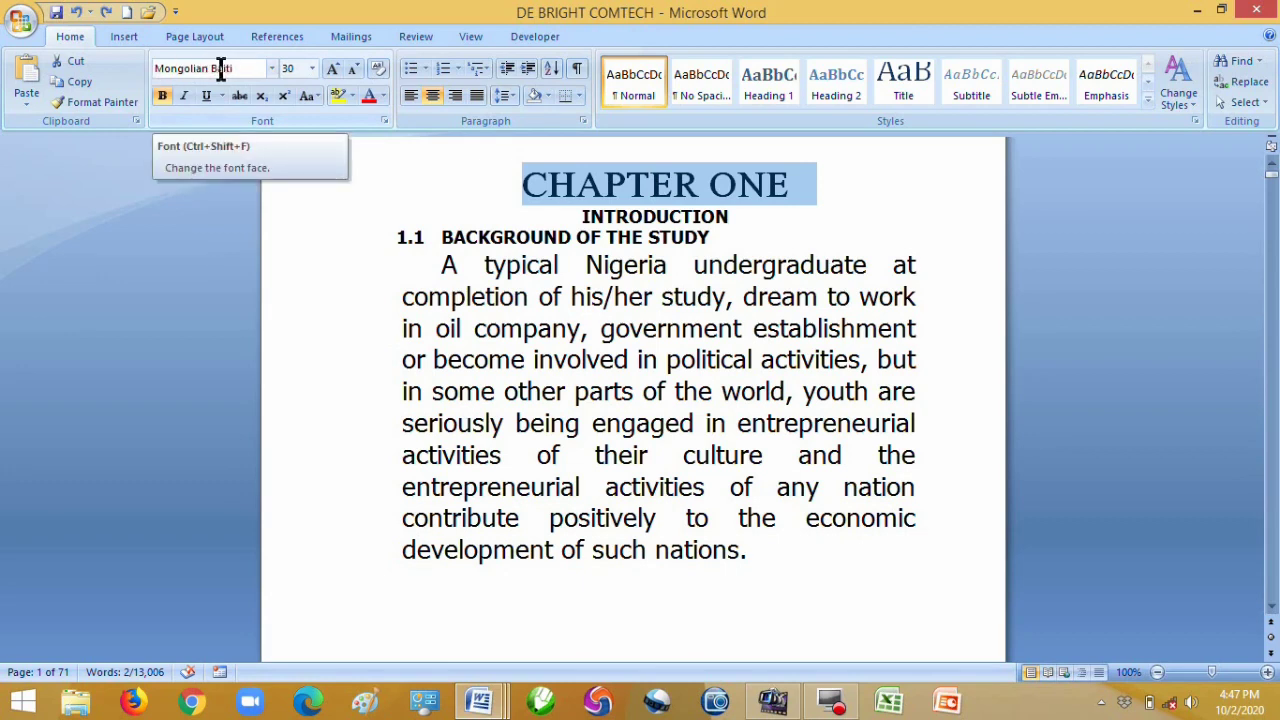
pyautogui.click(271, 68)
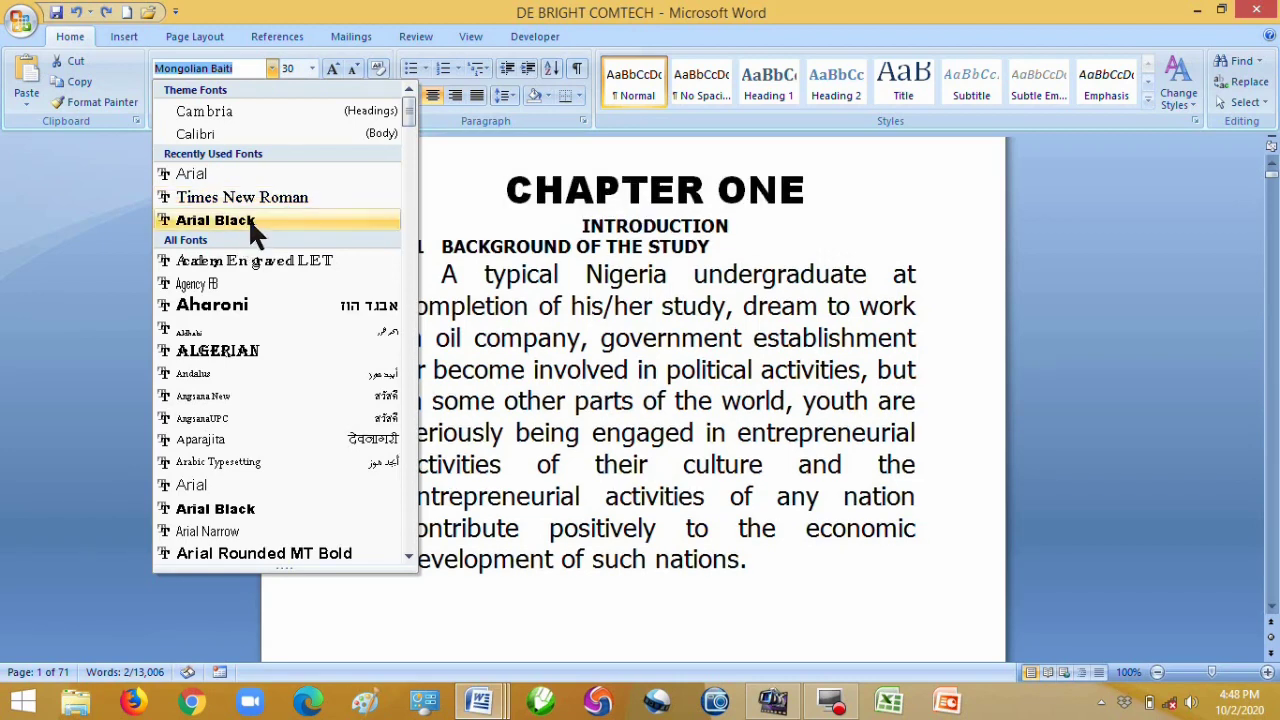
pyautogui.click(248, 219)
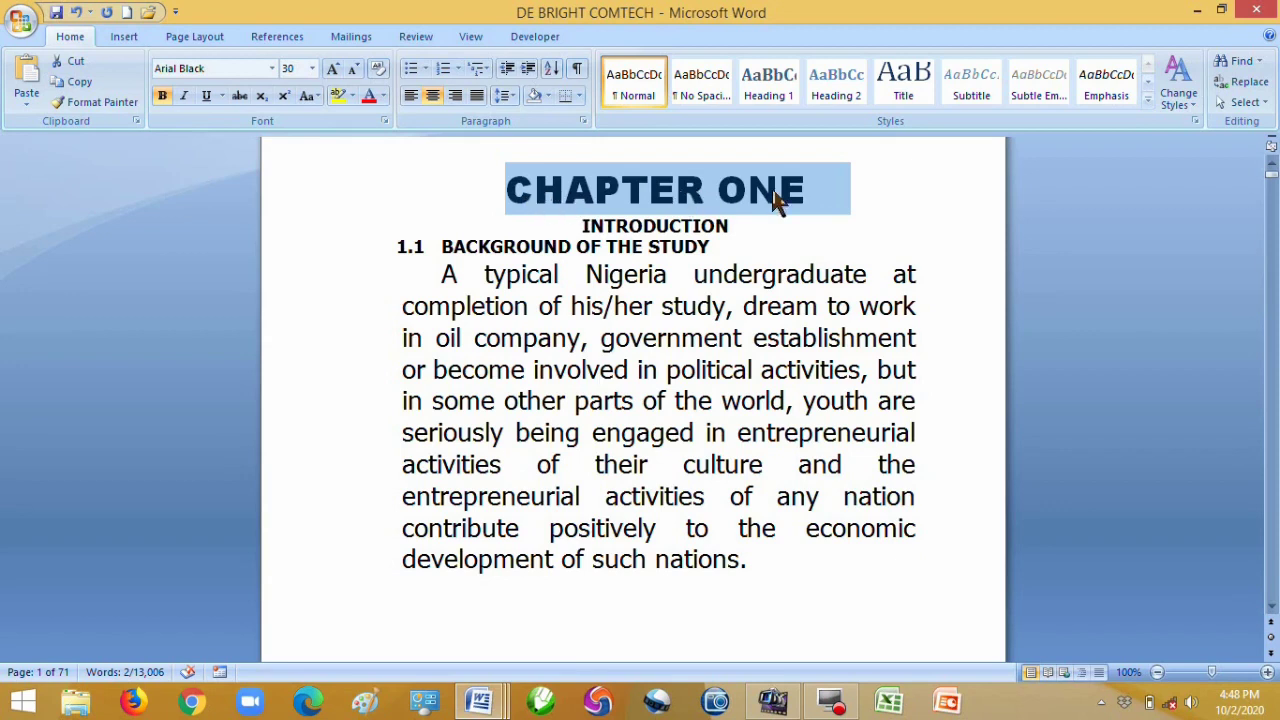
pyautogui.click(704, 262)
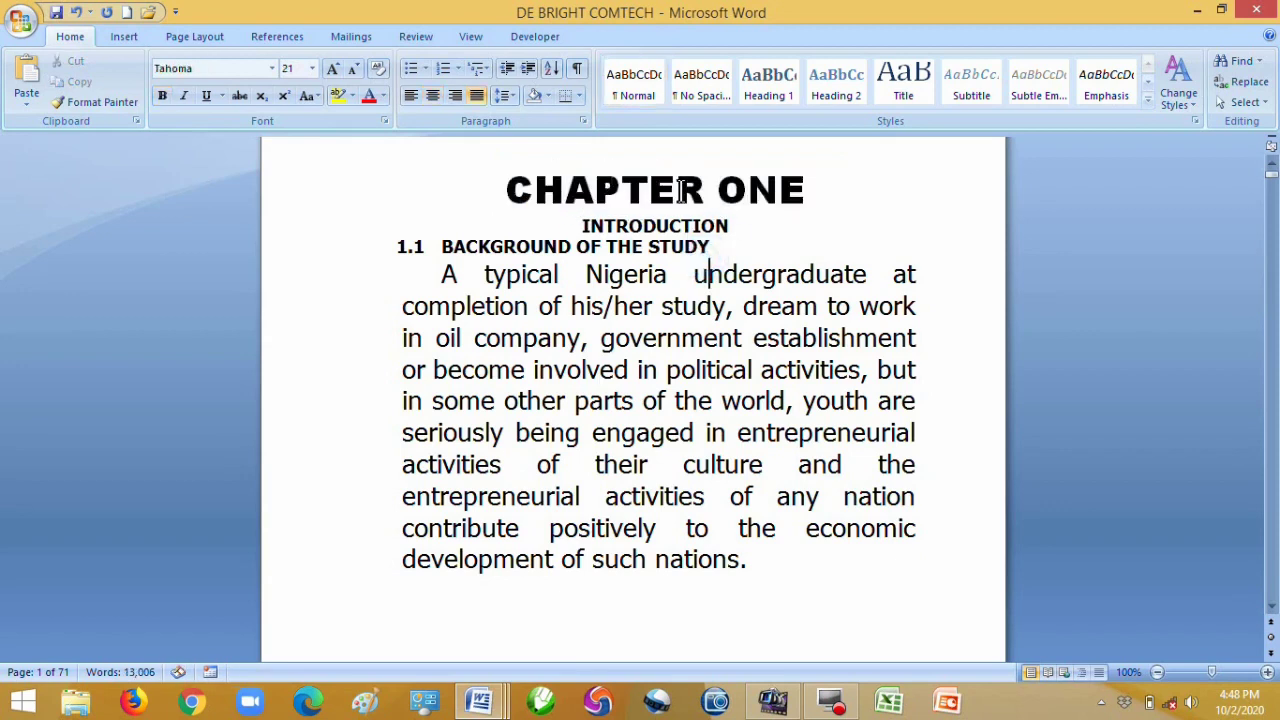
# Try Times New Roman, then Academy Engraved LET, on the CHAPTER ONE heading.
pyautogui.moveTo(500, 188); pyautogui.dragTo(806, 188)
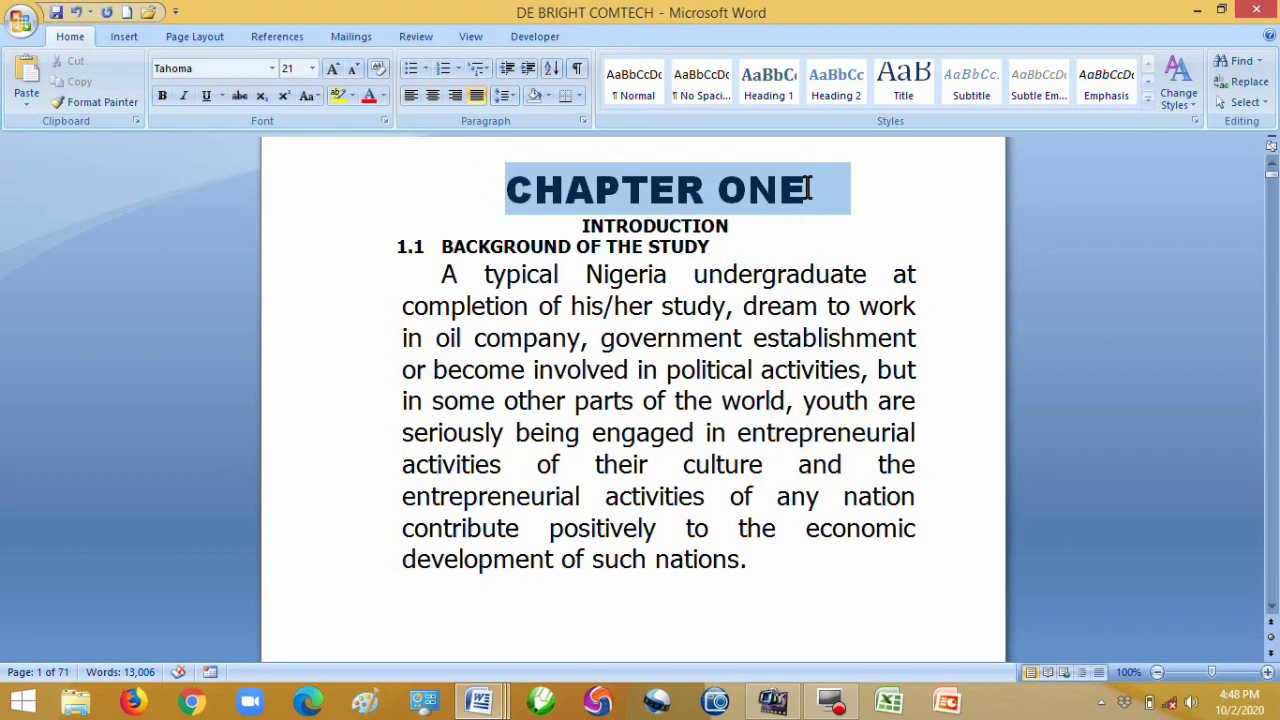
pyautogui.click(271, 67)
pyautogui.click(249, 197)
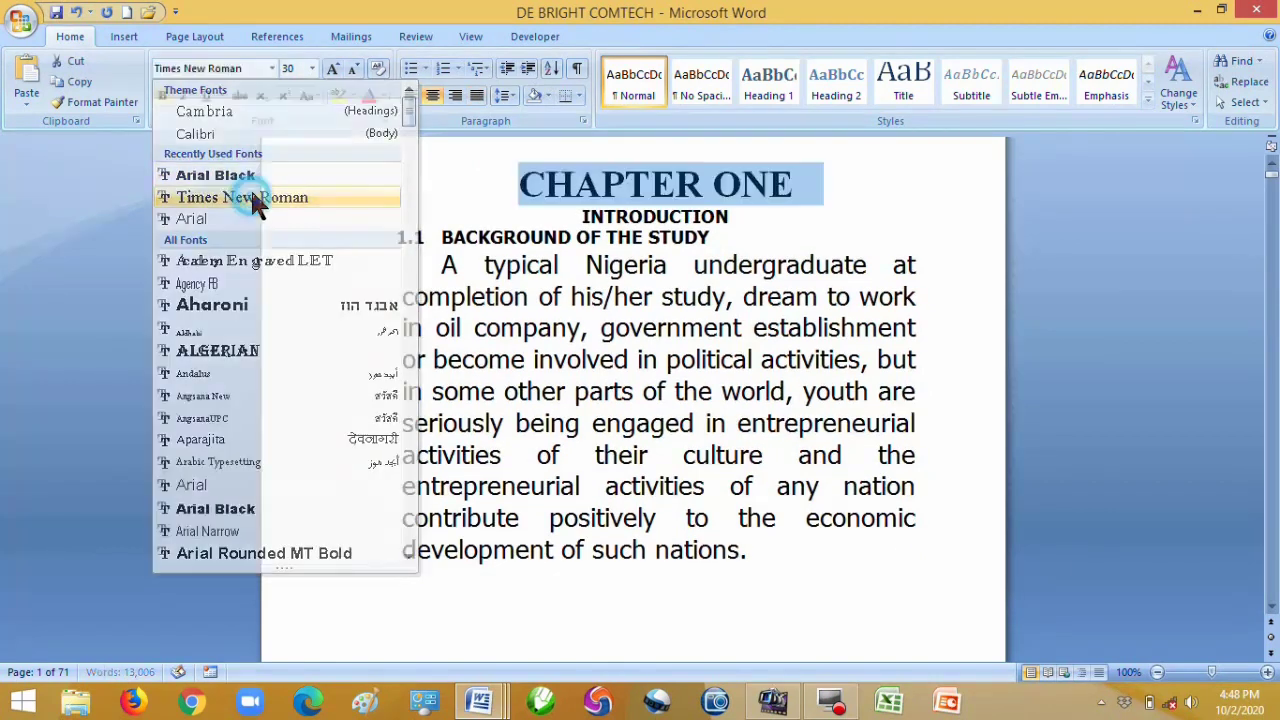
pyautogui.click(678, 322)
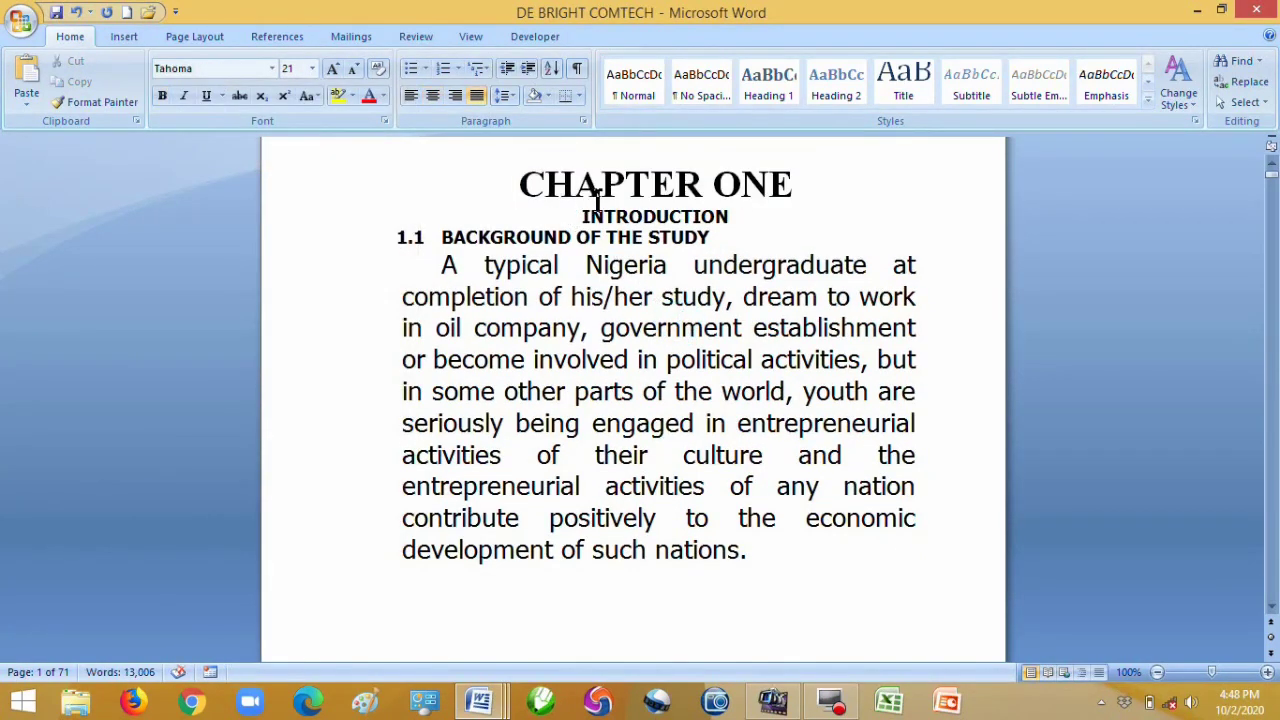
pyautogui.moveTo(808, 183); pyautogui.dragTo(526, 183)
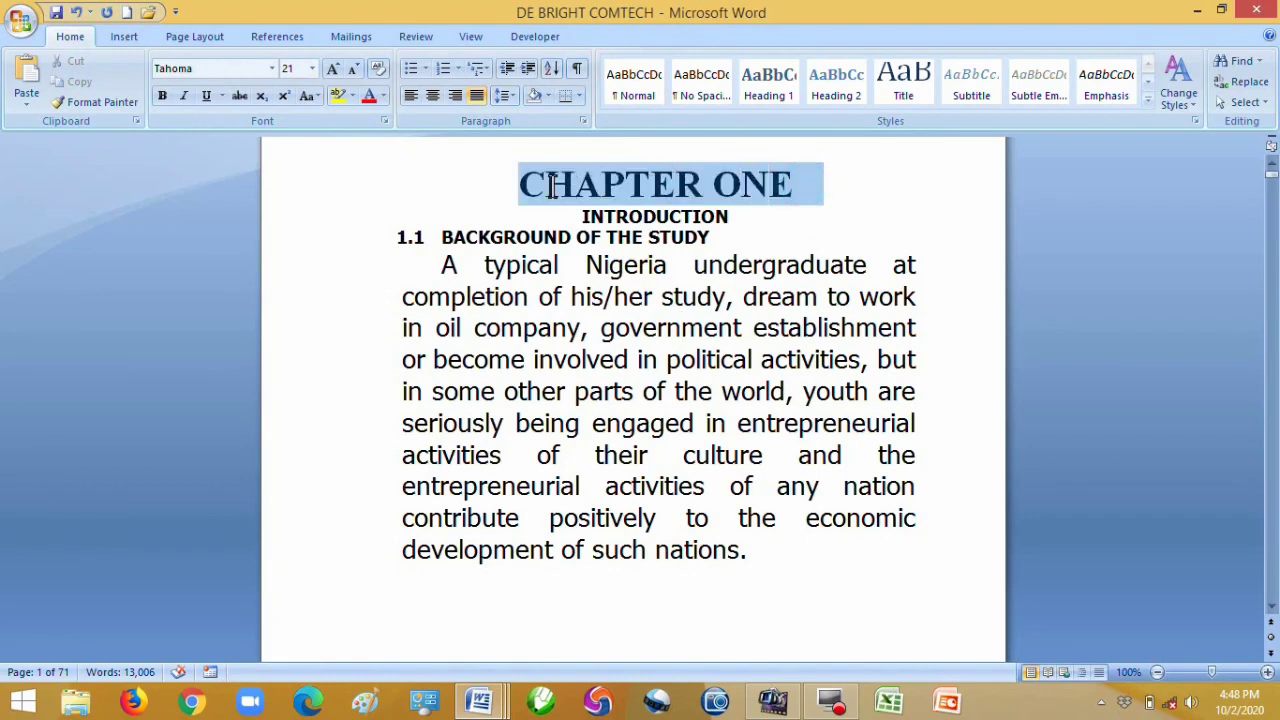
pyautogui.click(270, 67)
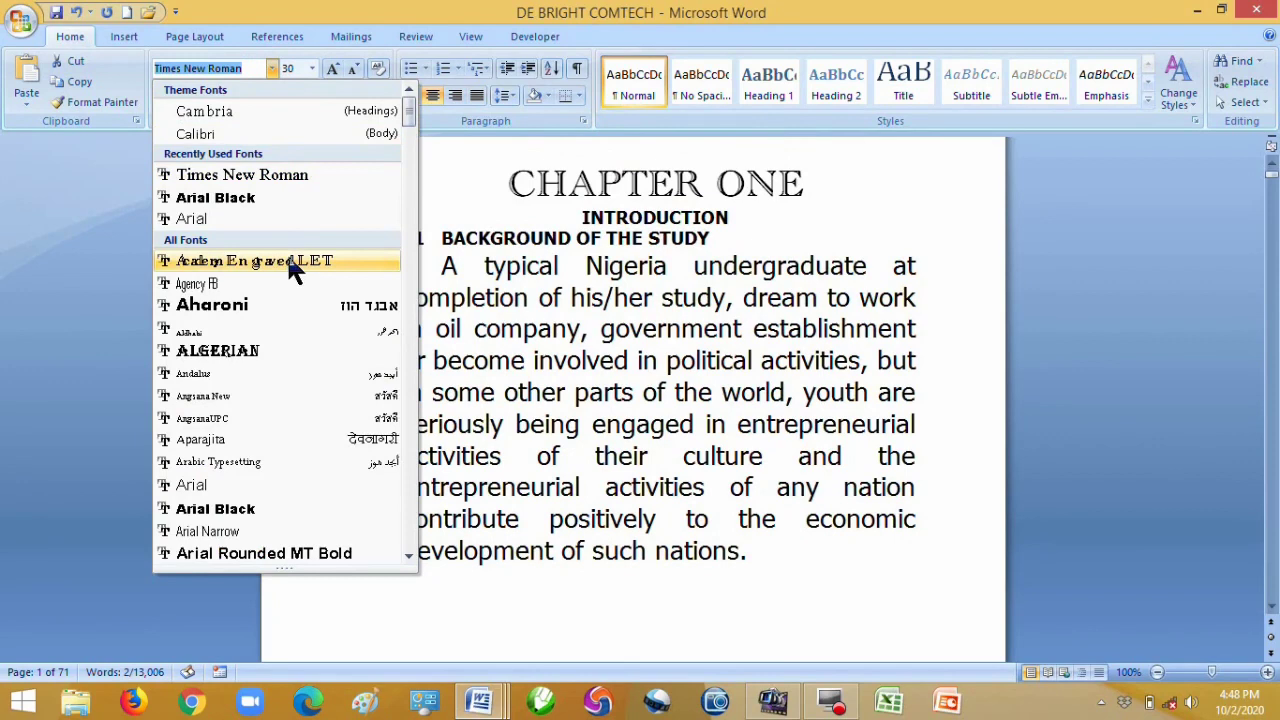
pyautogui.click(286, 260)
pyautogui.click(526, 266)
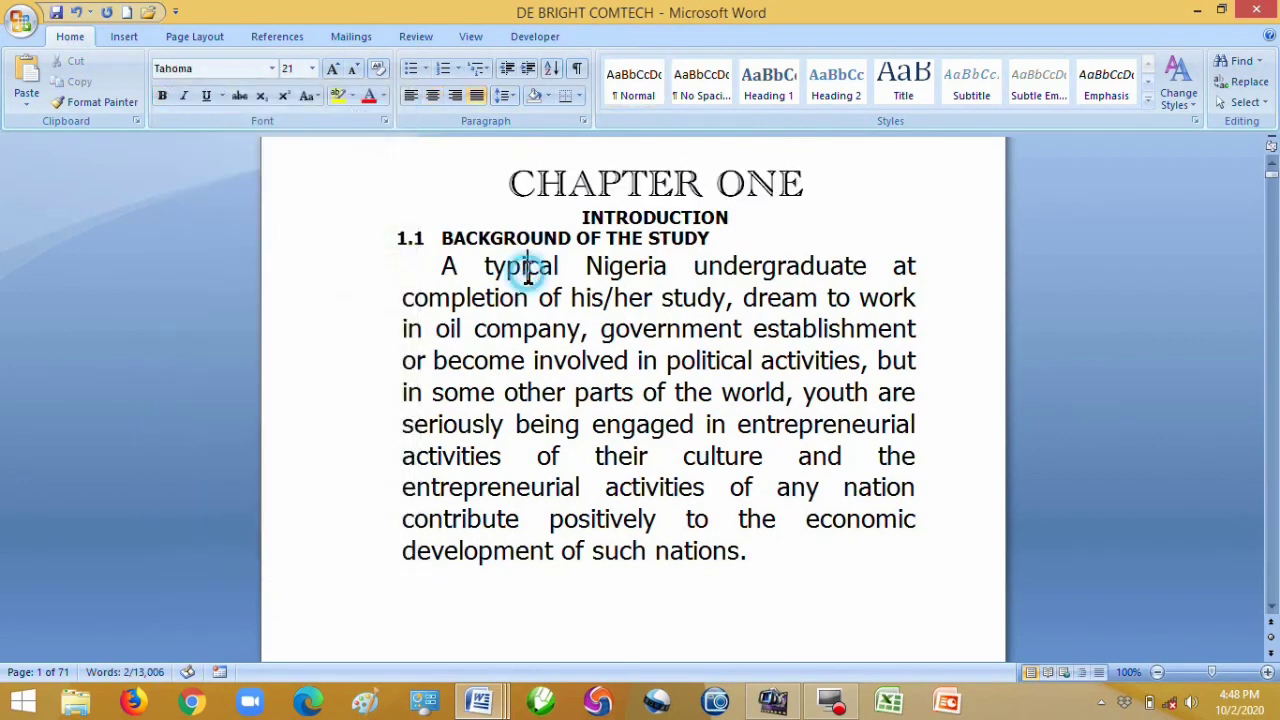
# Set the CHAPTER ONE heading in Monotype Corsiva by entering 'Mono' in the Font box.
pyautogui.moveTo(806, 186); pyautogui.dragTo(514, 183)
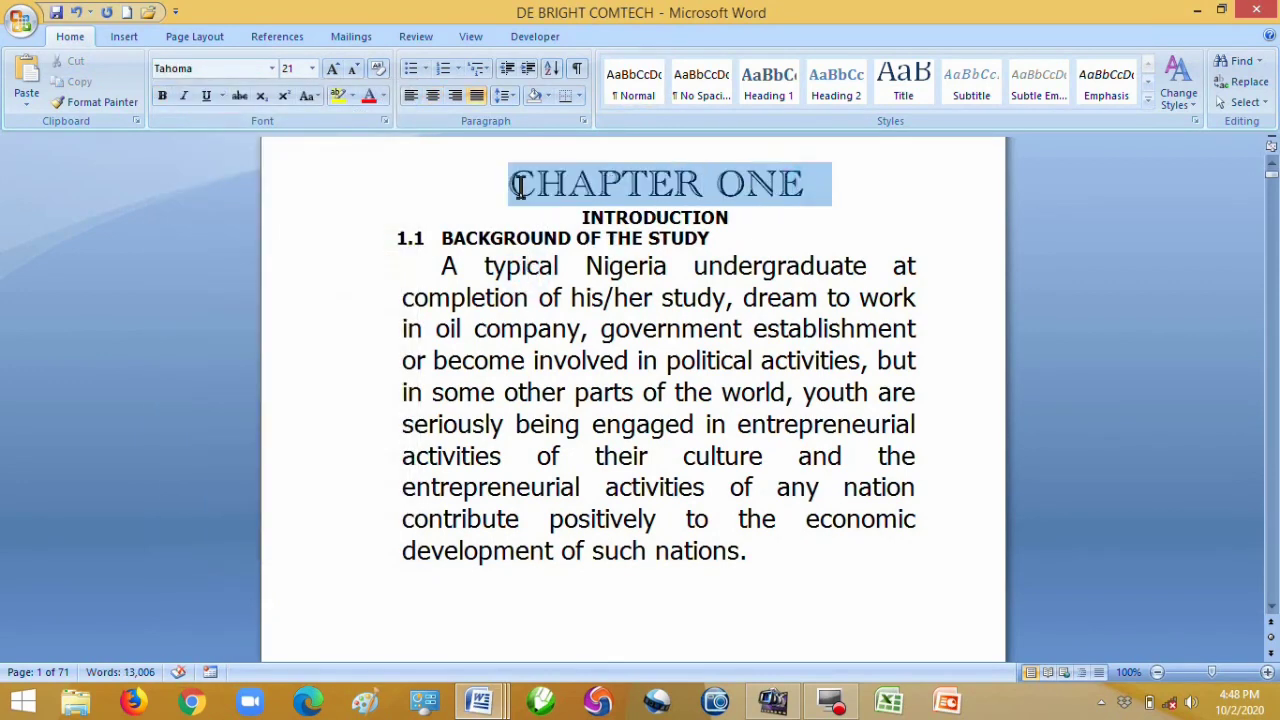
pyautogui.click(271, 66)
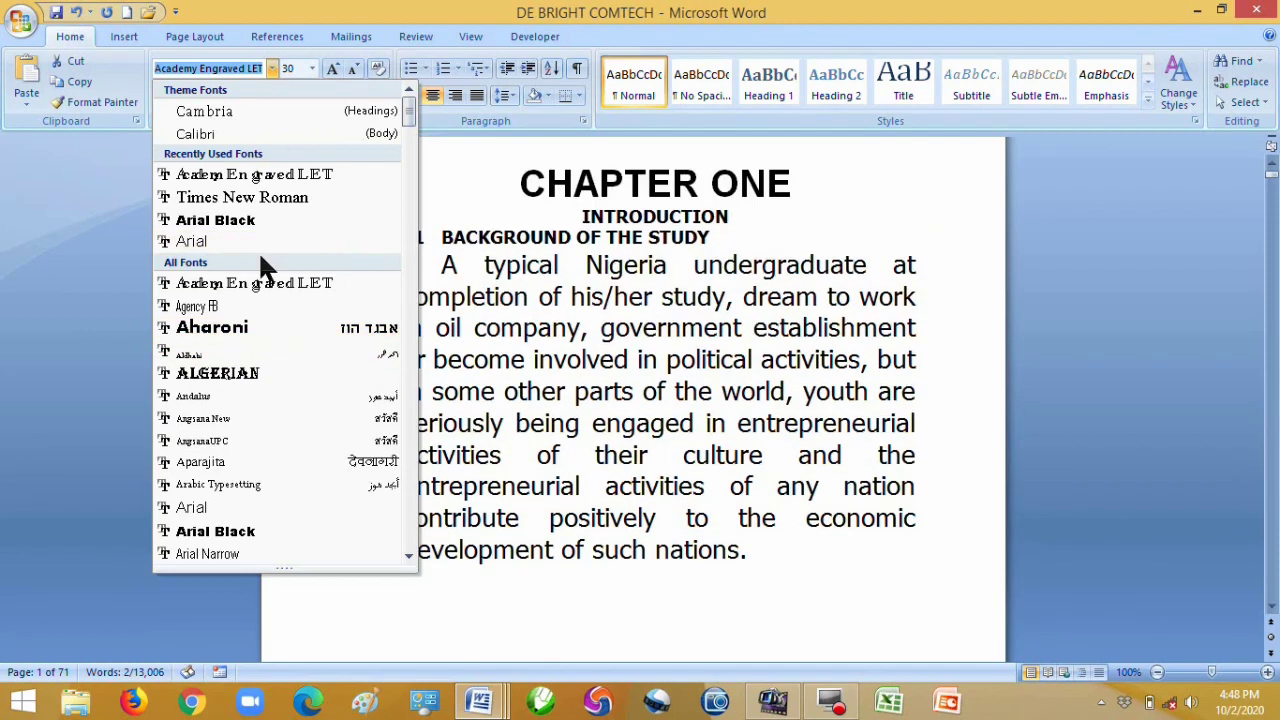
pyautogui.write('Monotype Corsiva')
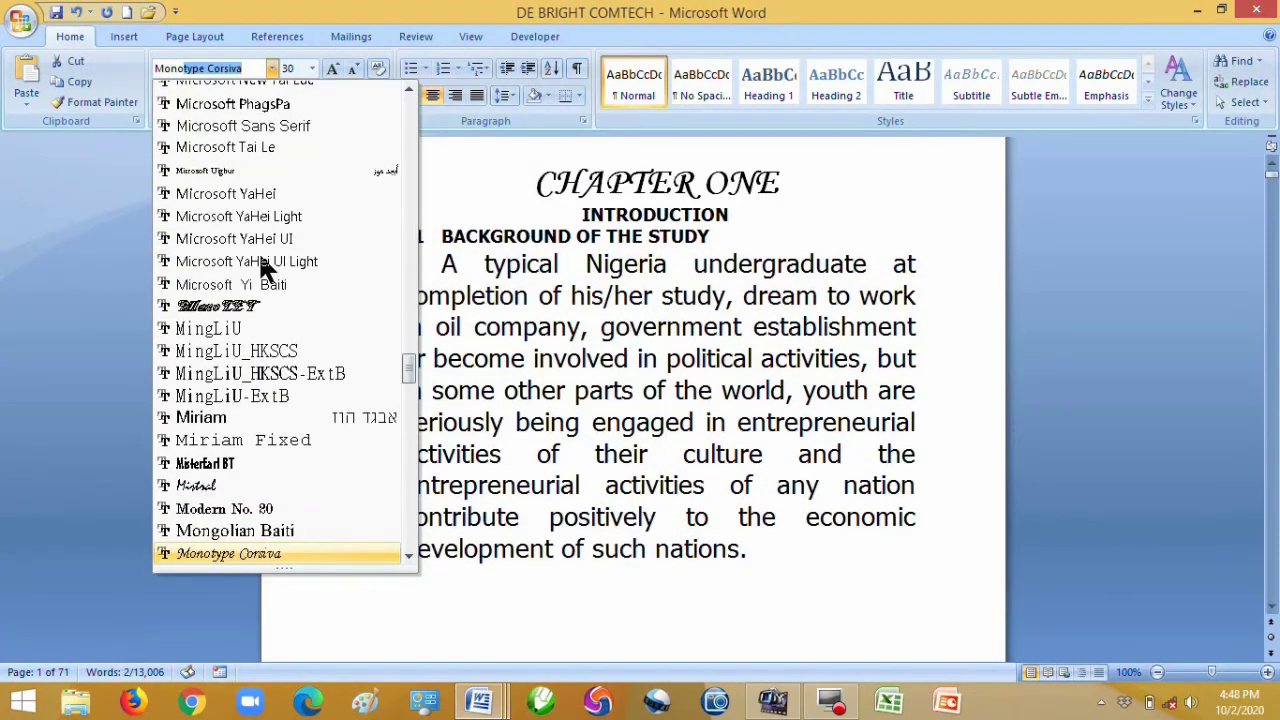
pyautogui.press('Return')
pyautogui.click(731, 214)
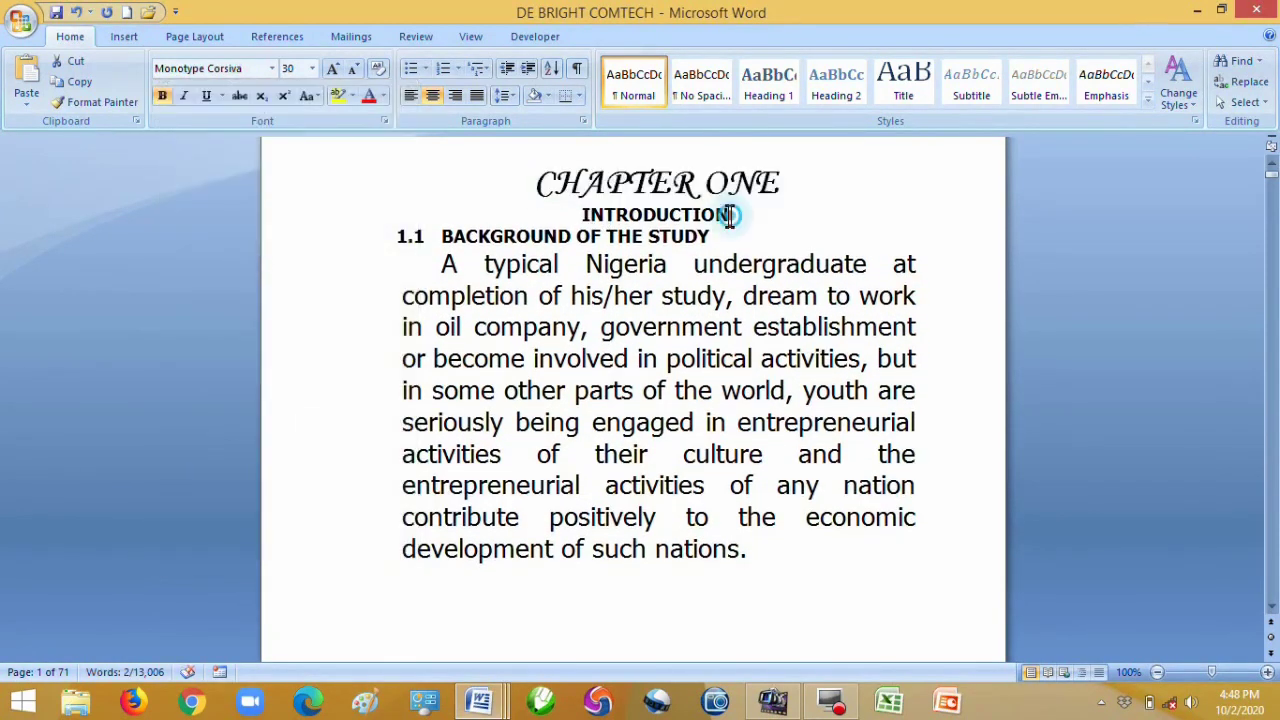
pyautogui.click(532, 183)
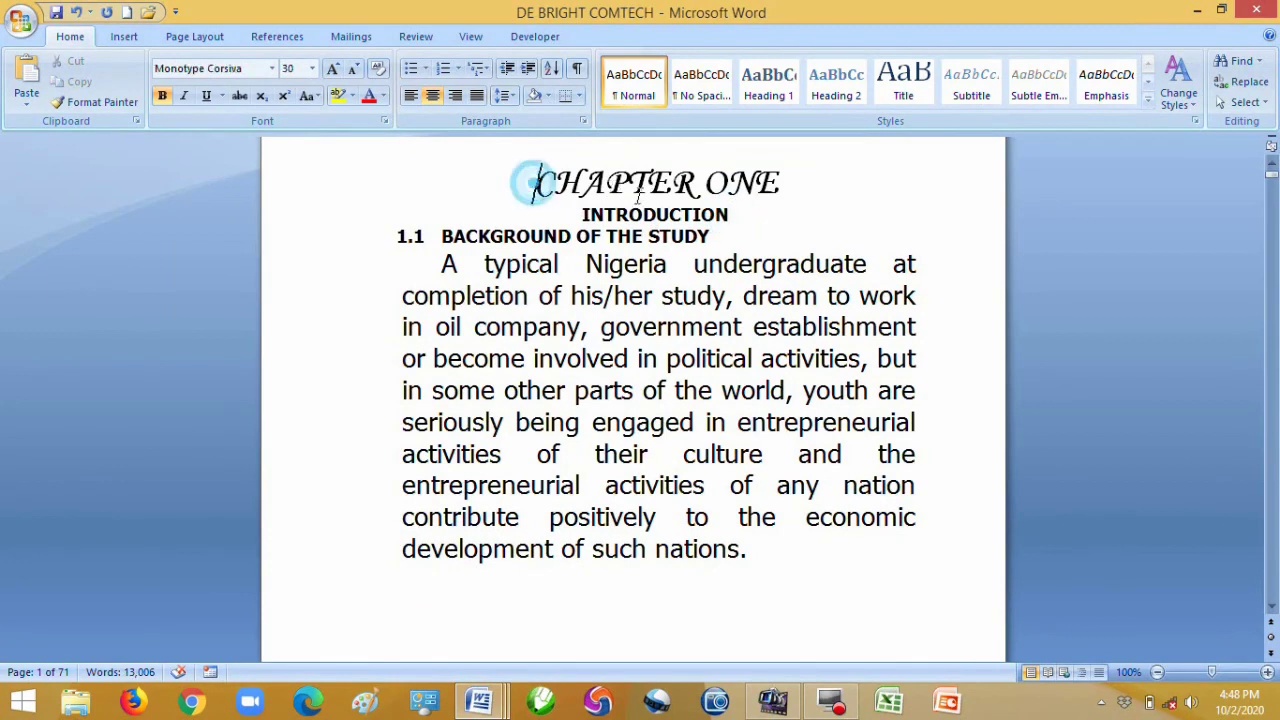
# Switch the CHAPTER ONE heading font from Monotype Corsiva to Arial Black after trying Calibri.
pyautogui.keyDown('shift'); pyautogui.click(797, 186); pyautogui.keyUp('shift')
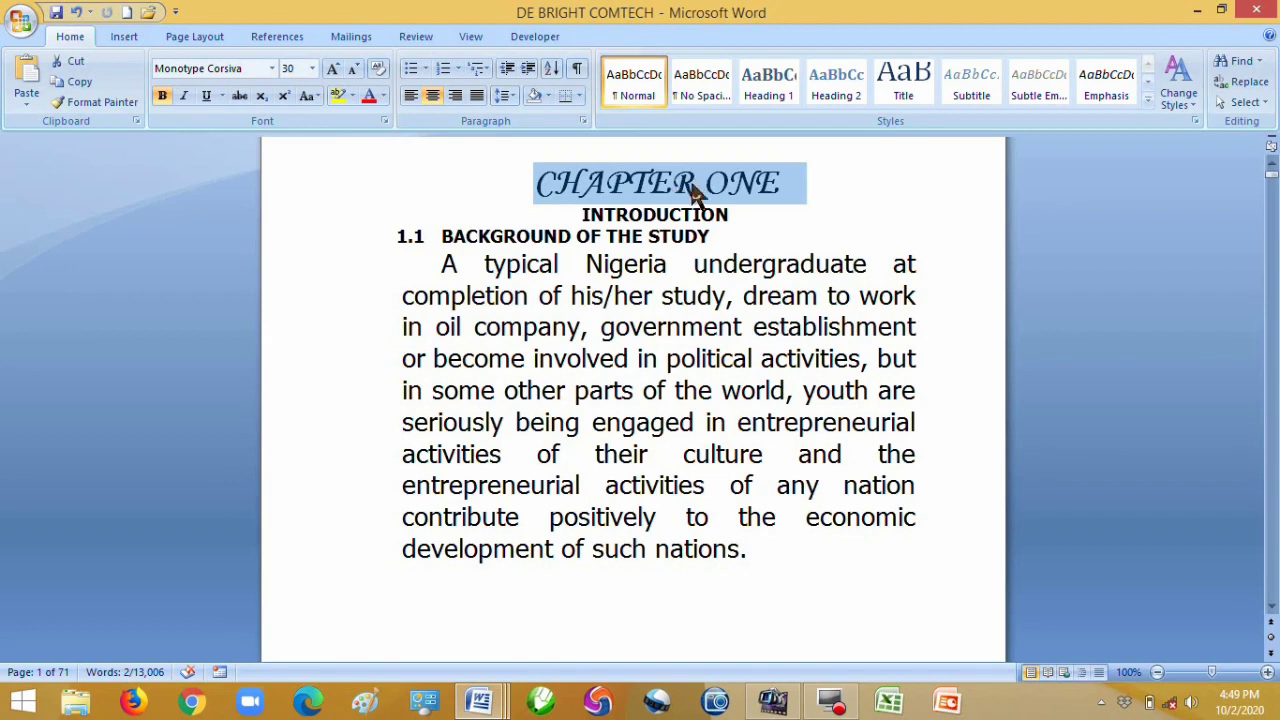
pyautogui.click(271, 68)
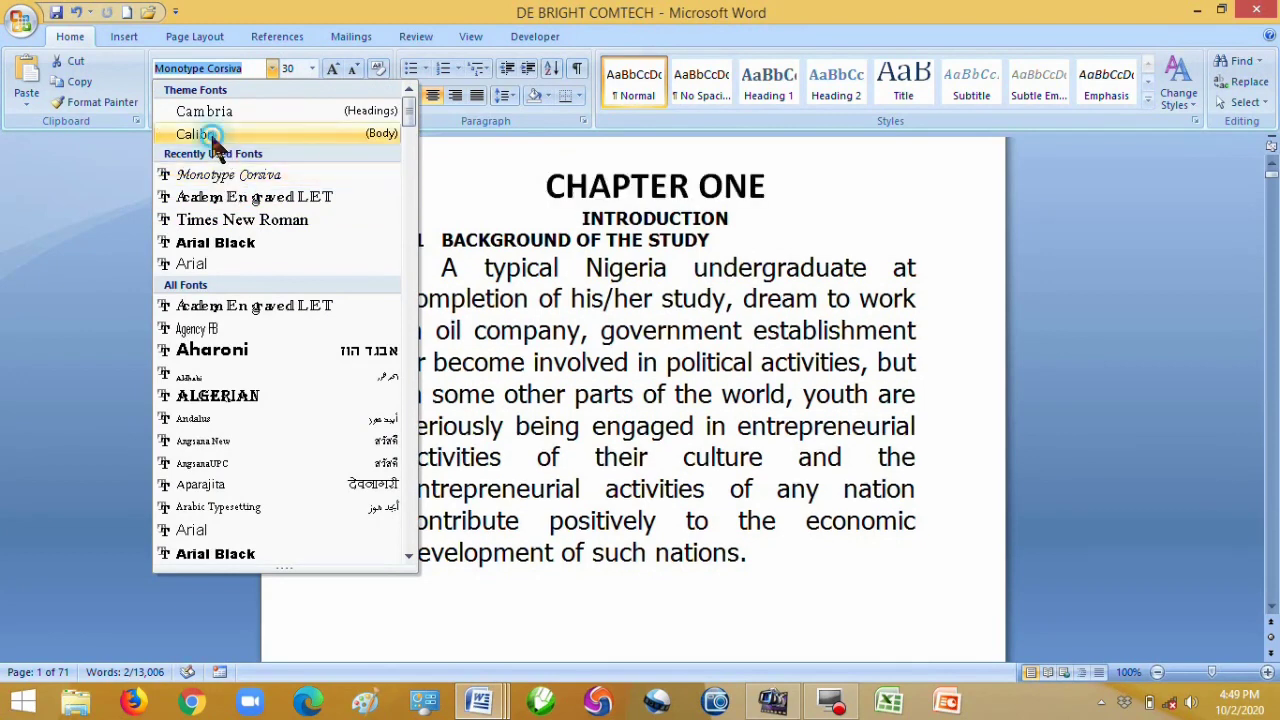
pyautogui.click(208, 134)
pyautogui.click(271, 68)
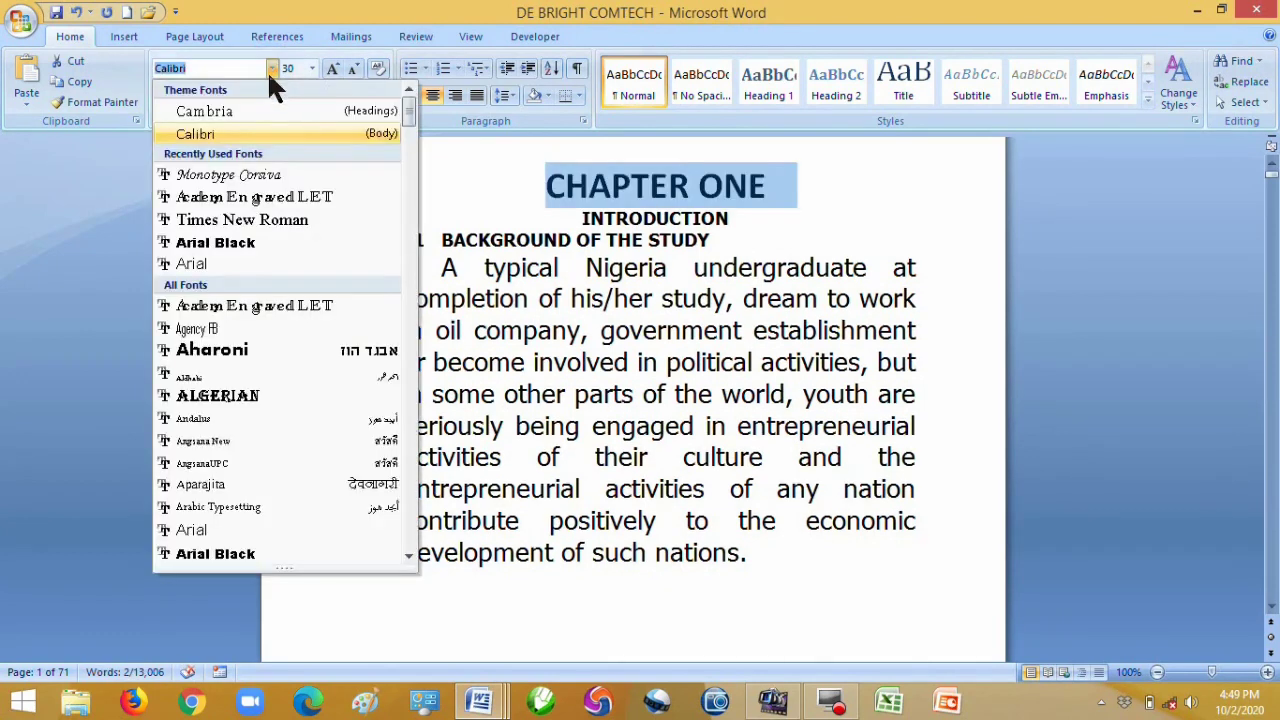
pyautogui.click(240, 242)
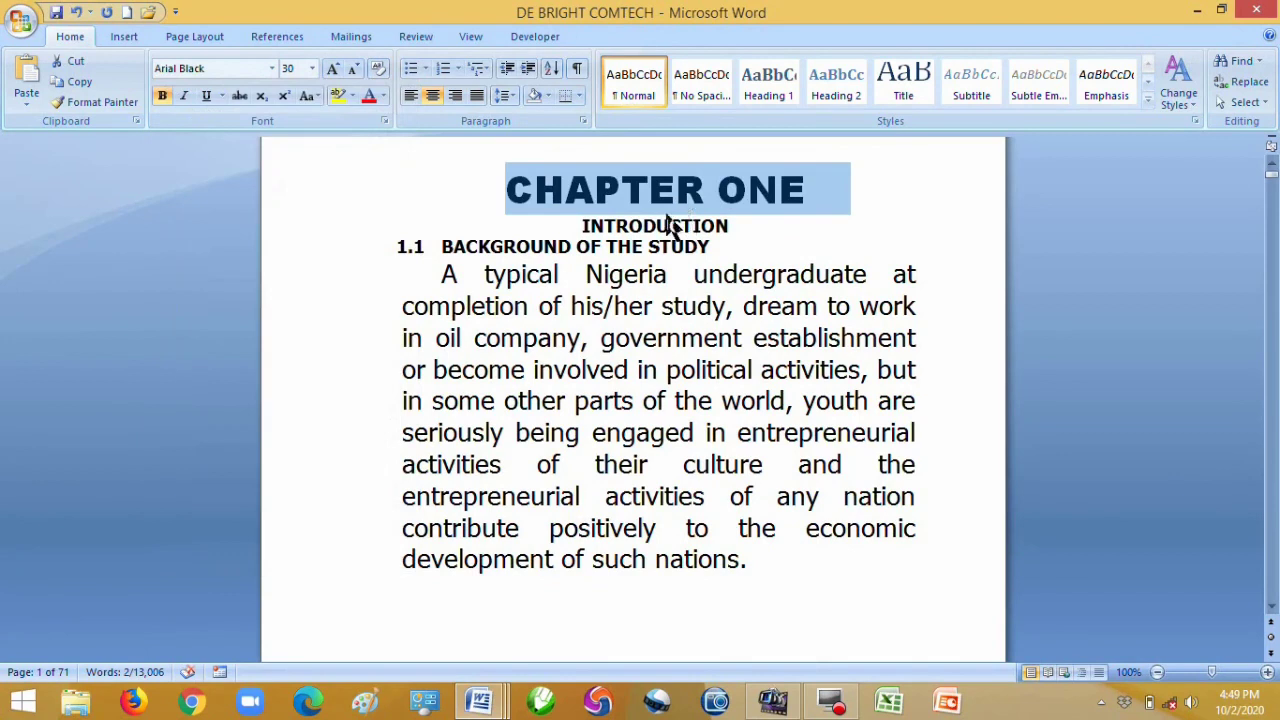
pyautogui.click(648, 205)
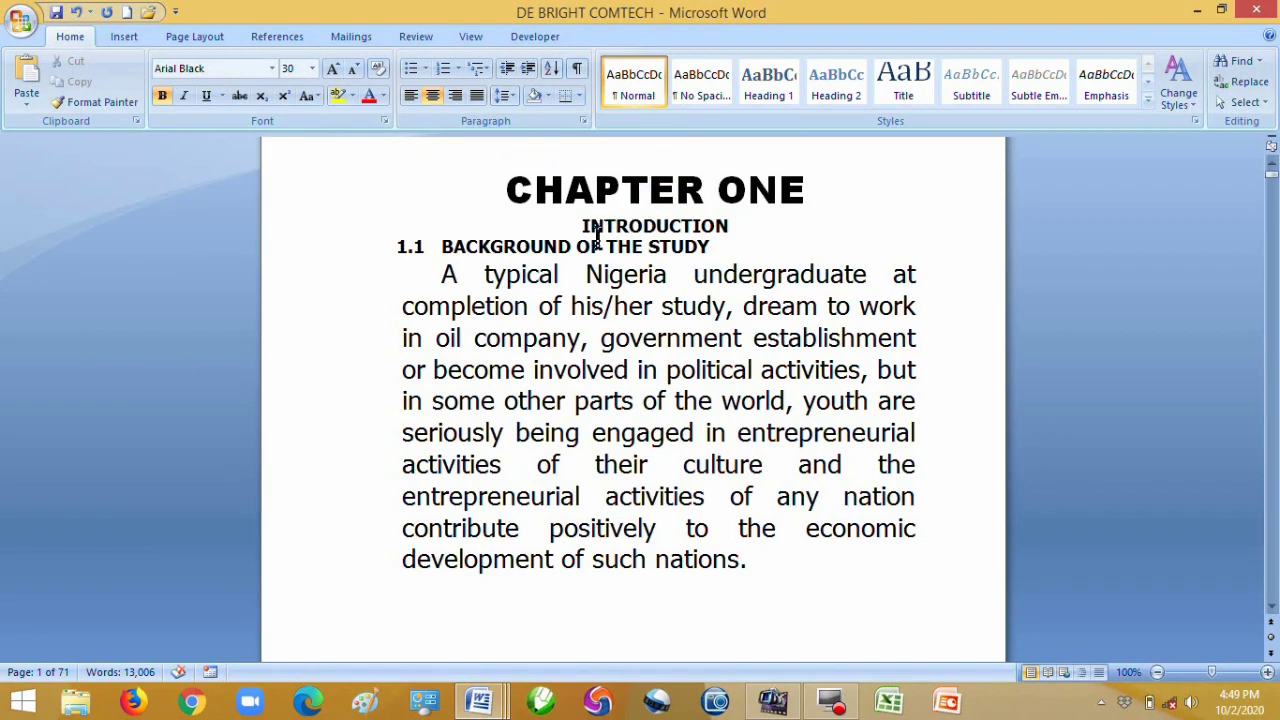
pyautogui.click(321, 207)
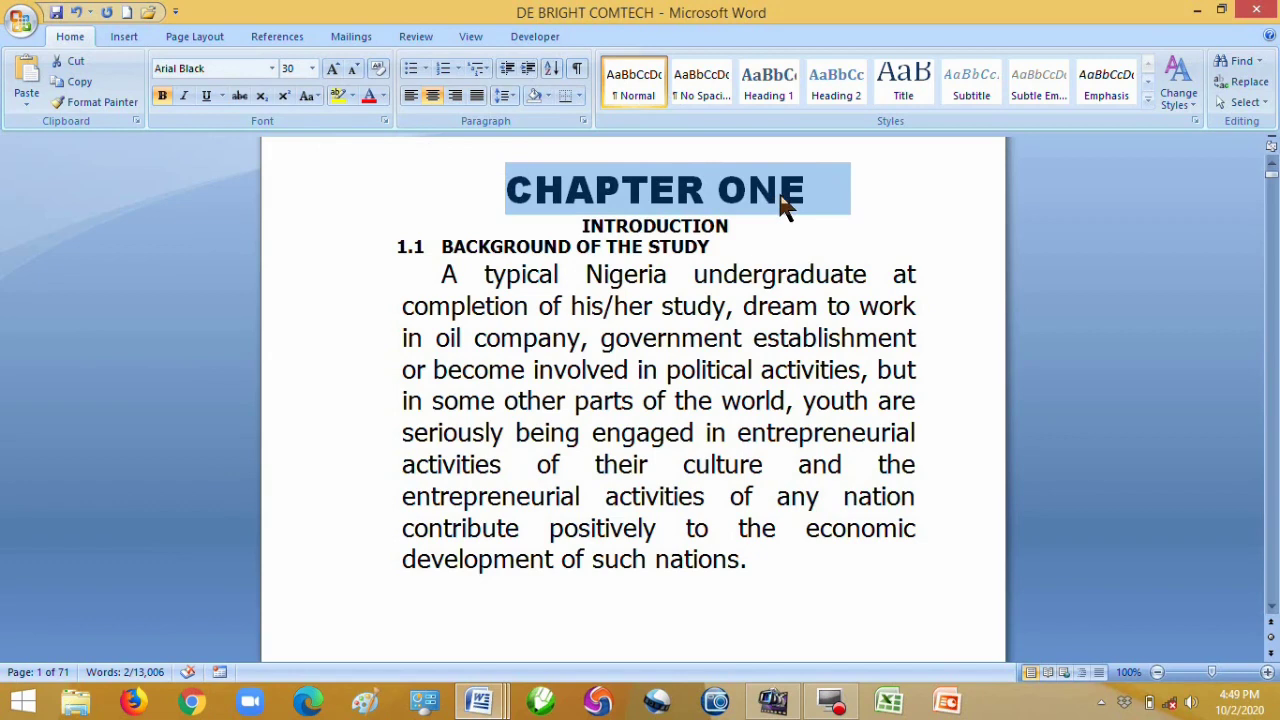
# Try CHAPTER ONE at 14 and 72 point, then settle on 48 point.
pyautogui.click(312, 66)
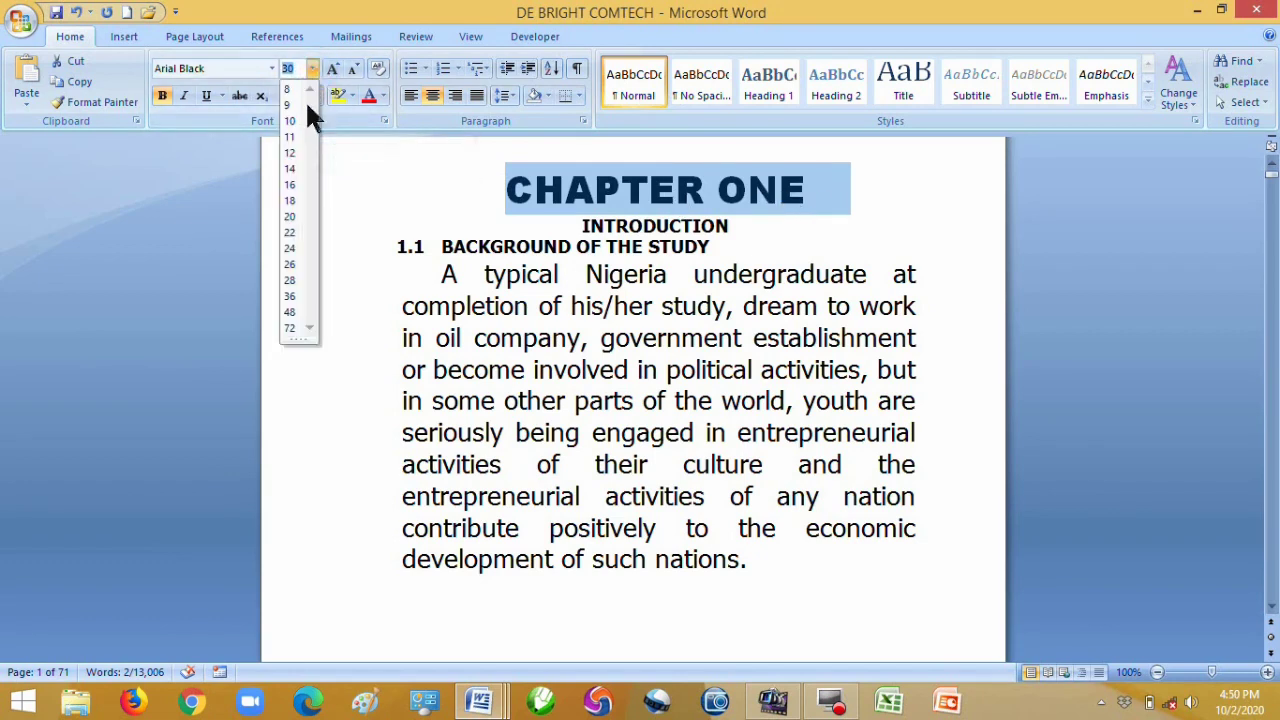
pyautogui.click(291, 169)
pyautogui.click(606, 262)
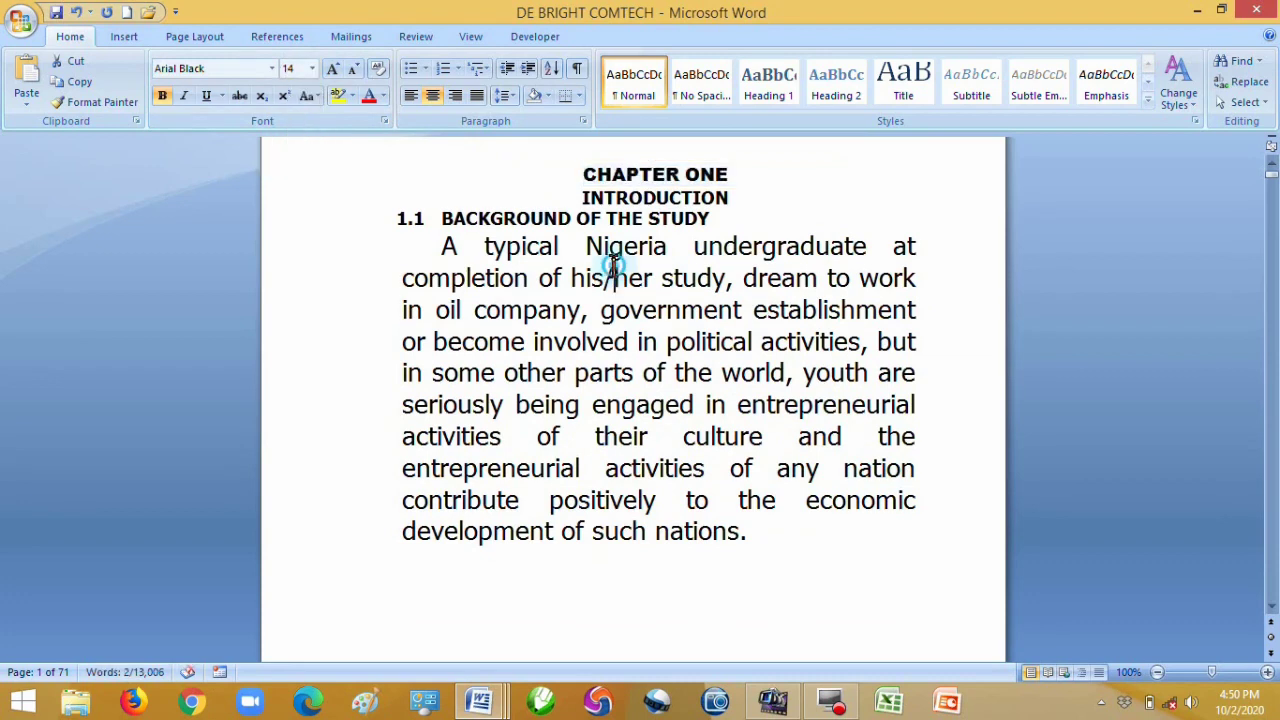
pyautogui.moveTo(569, 171); pyautogui.dragTo(742, 174)
pyautogui.click(312, 68)
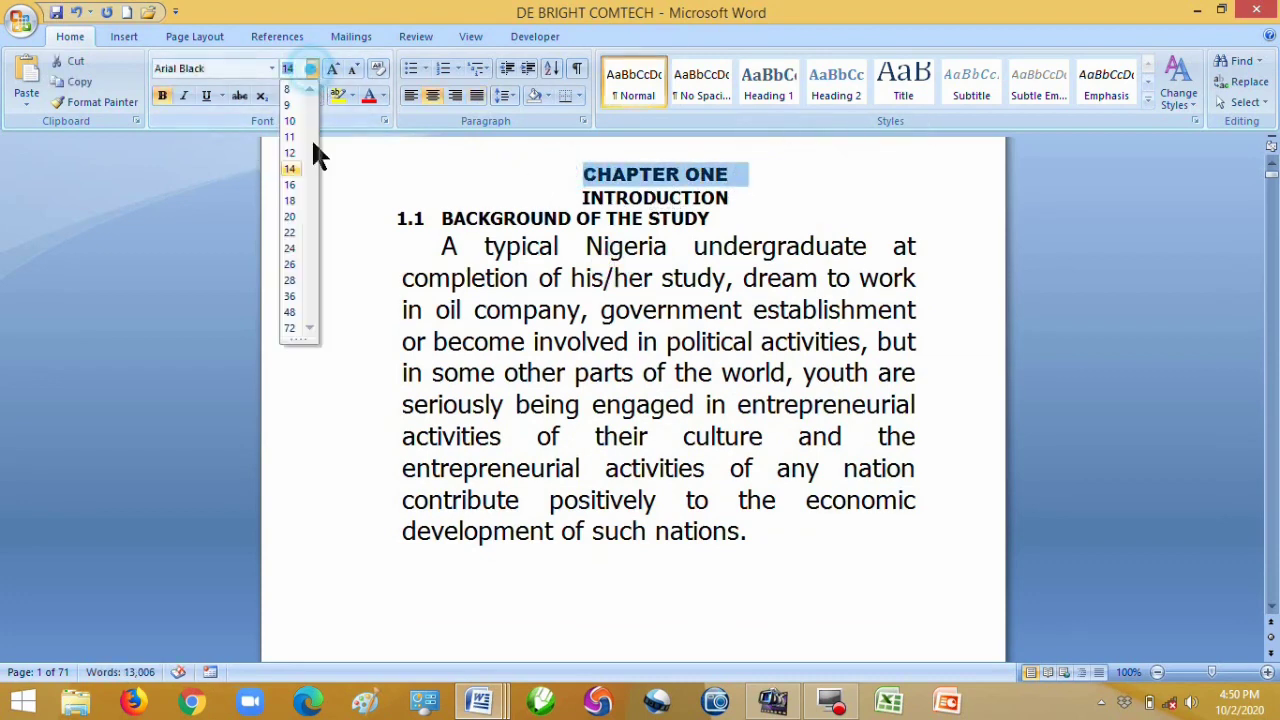
pyautogui.click(290, 329)
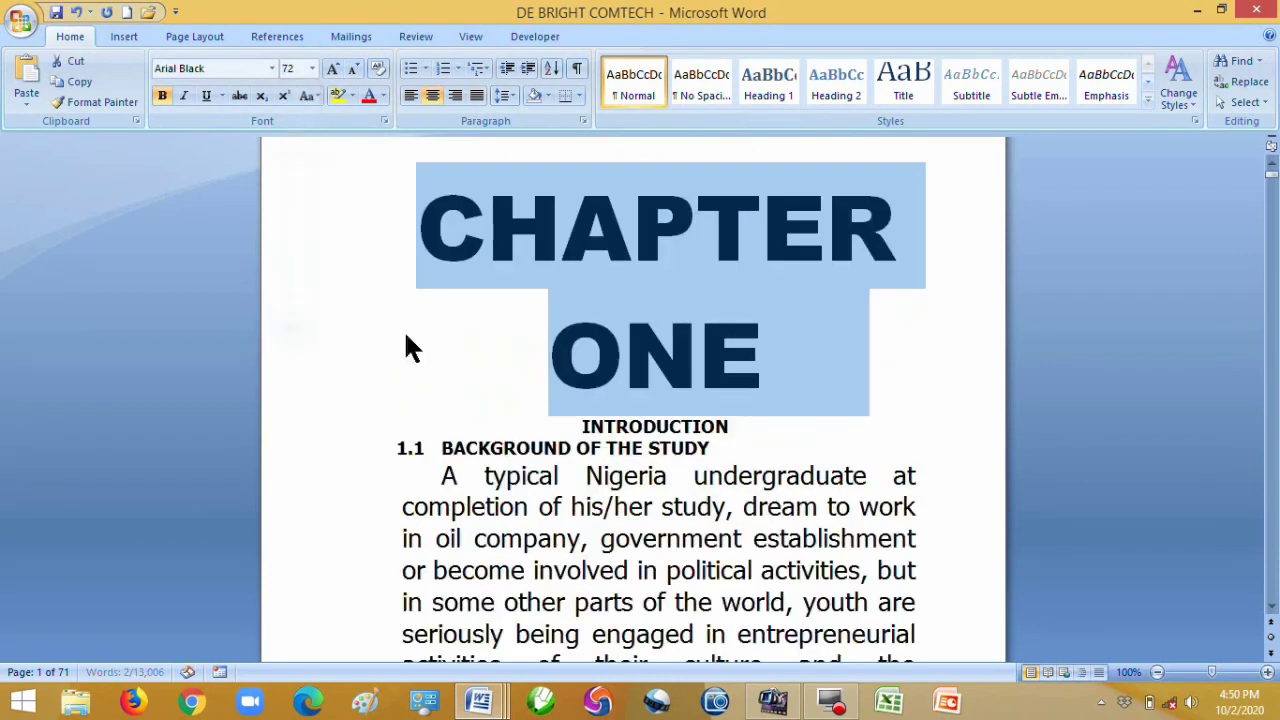
pyautogui.click(618, 272)
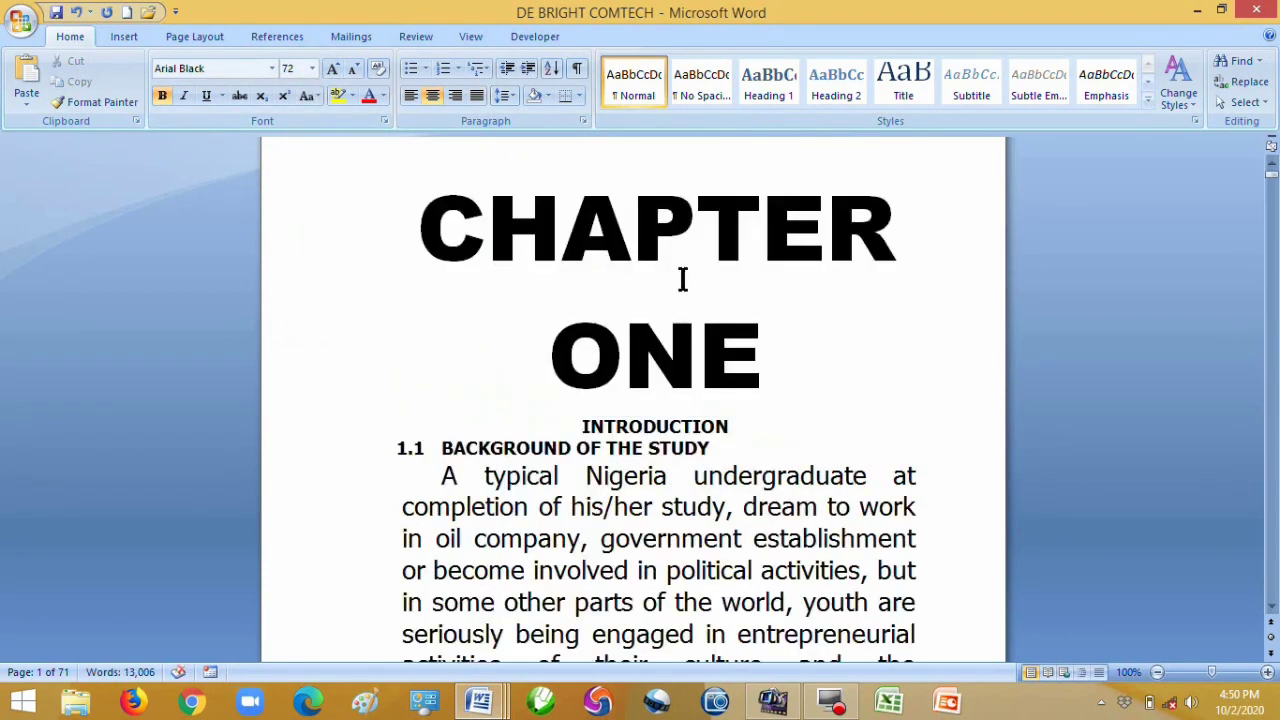
pyautogui.moveTo(394, 237); pyautogui.dragTo(770, 345)
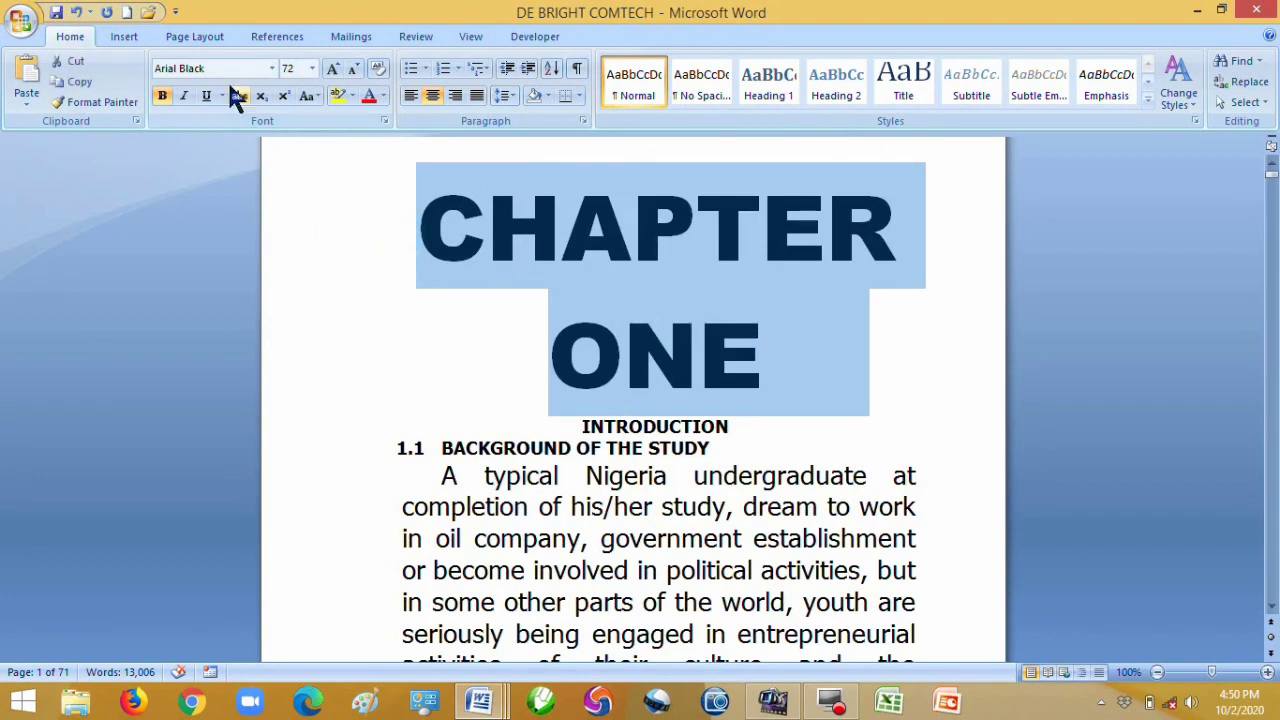
pyautogui.click(312, 68)
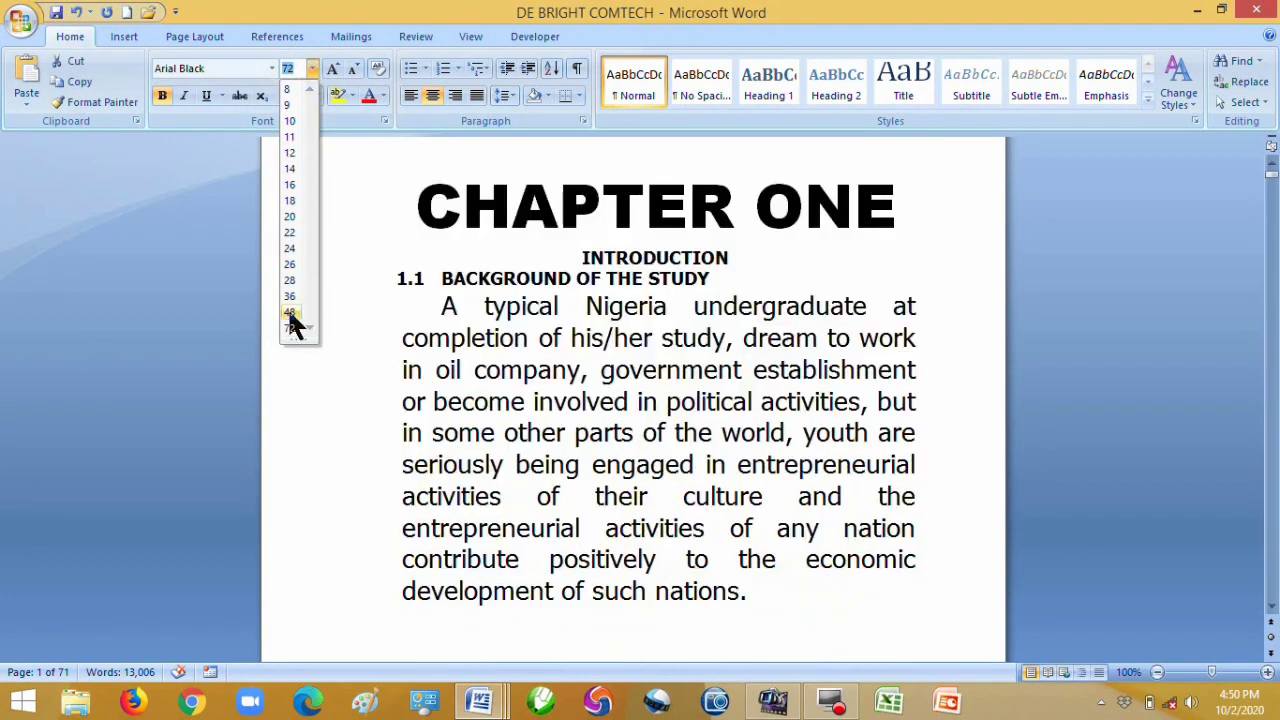
pyautogui.click(289, 311)
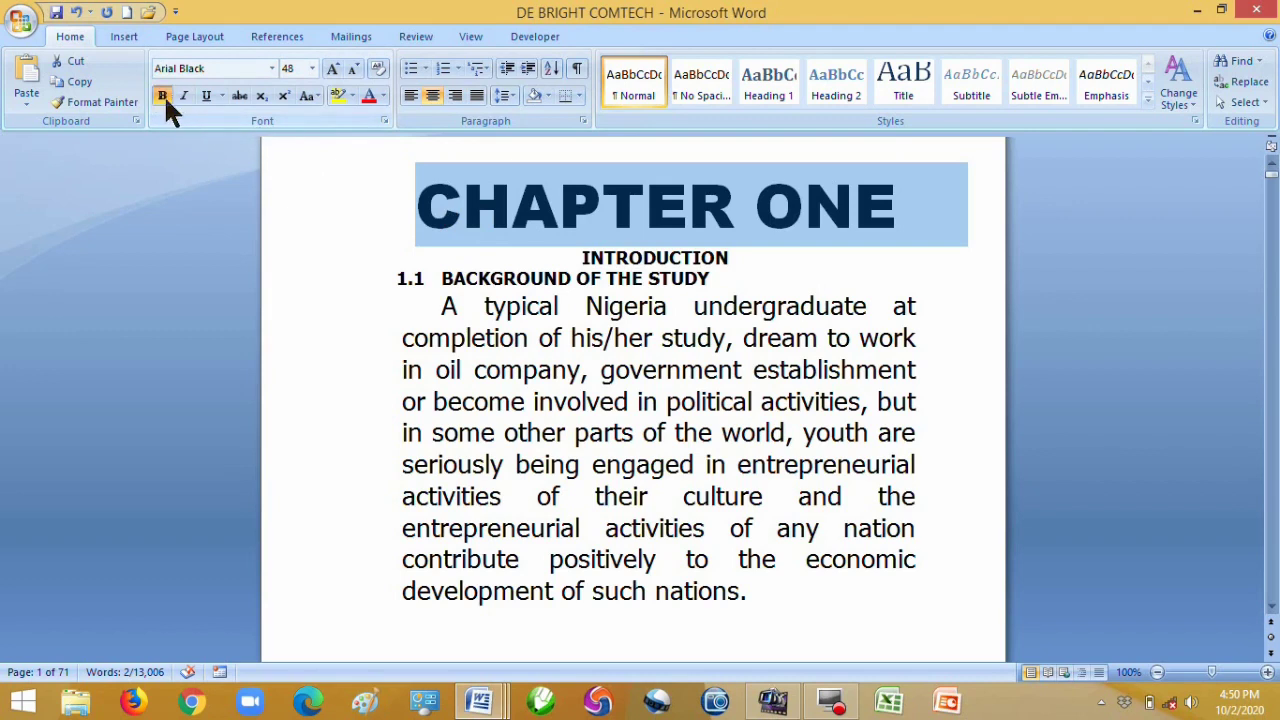
# Add italic and underline to the bold 1.1 BACKGROUND OF THE STUDY heading.
pyautogui.click(481, 275)
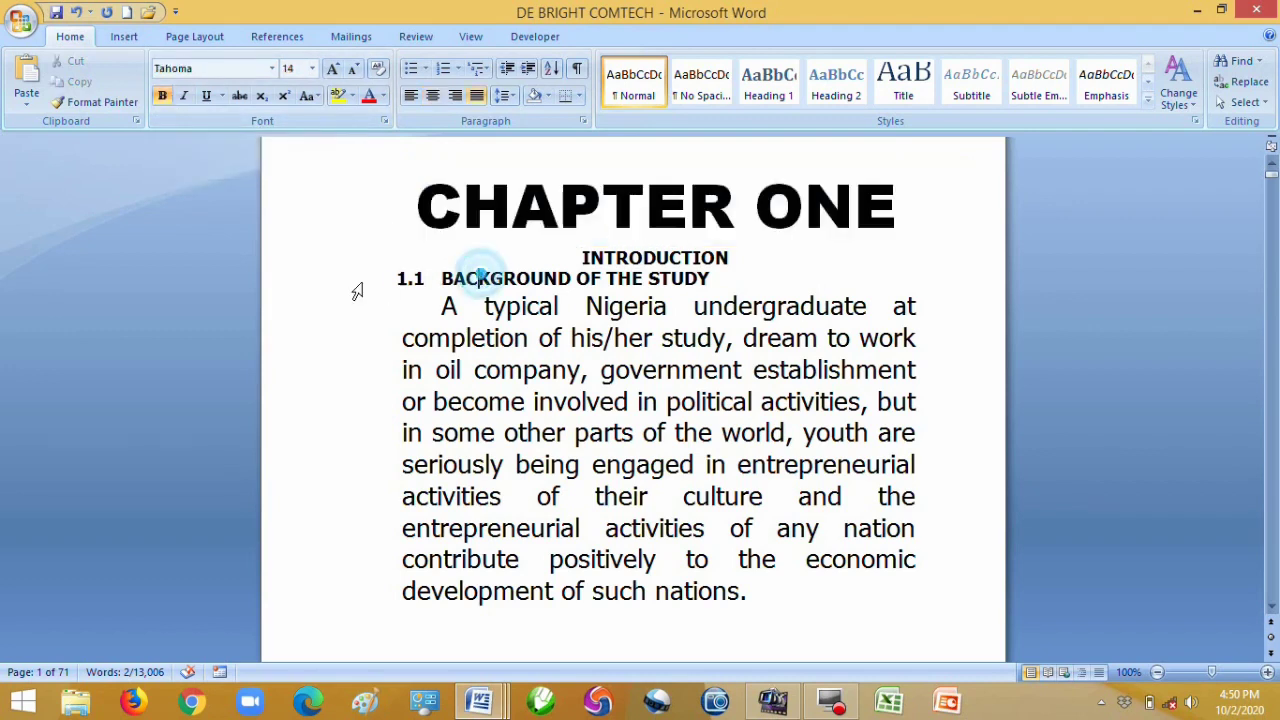
pyautogui.click(358, 281)
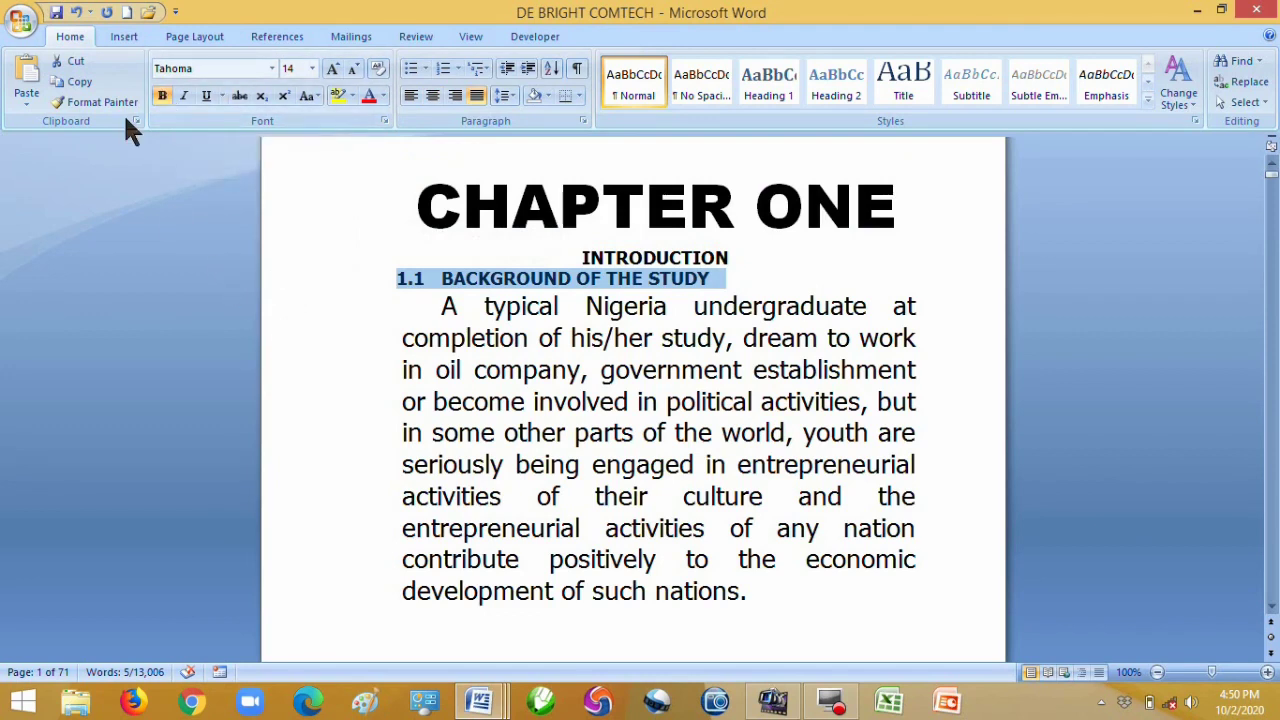
pyautogui.click(185, 96)
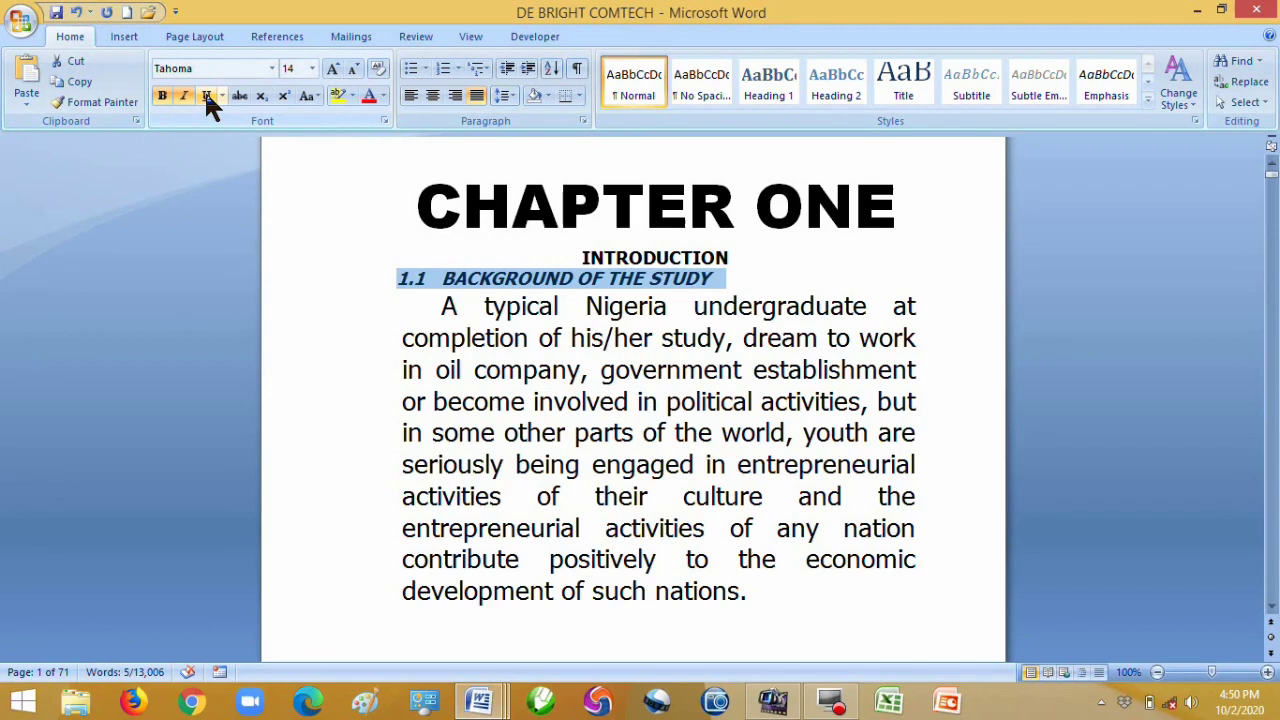
pyautogui.click(206, 96)
pyautogui.click(447, 305)
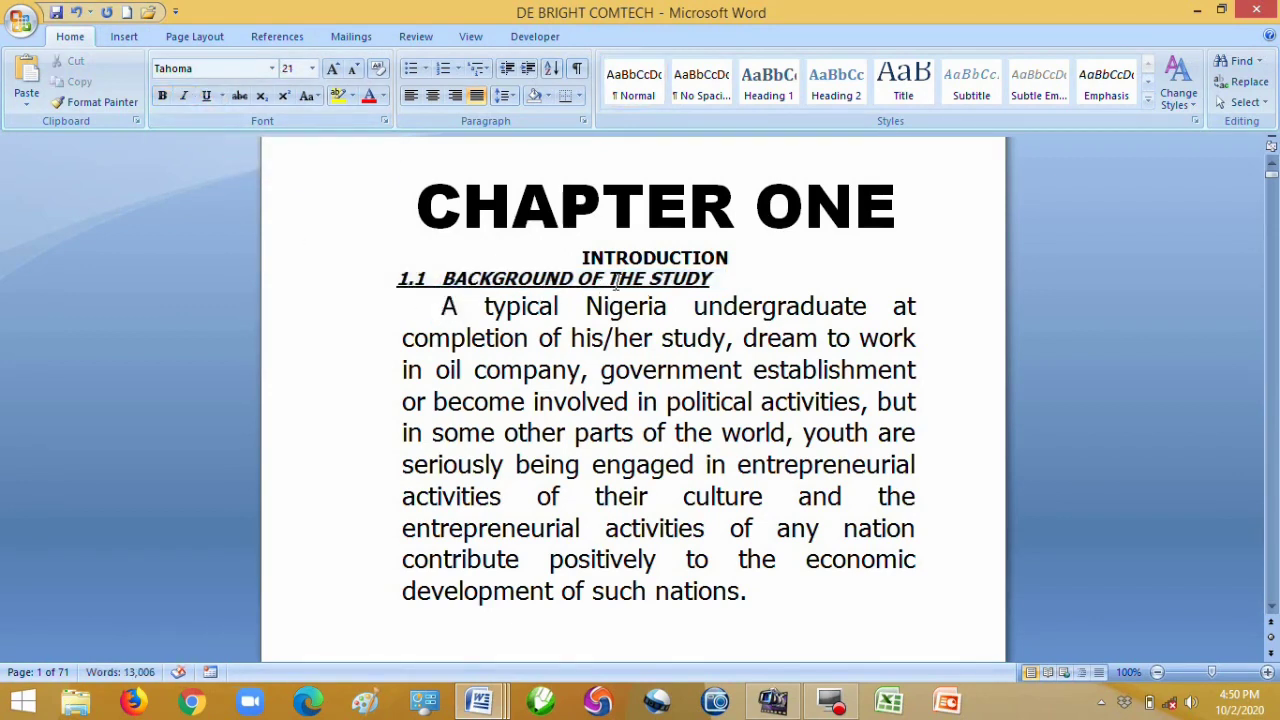
pyautogui.click(340, 218)
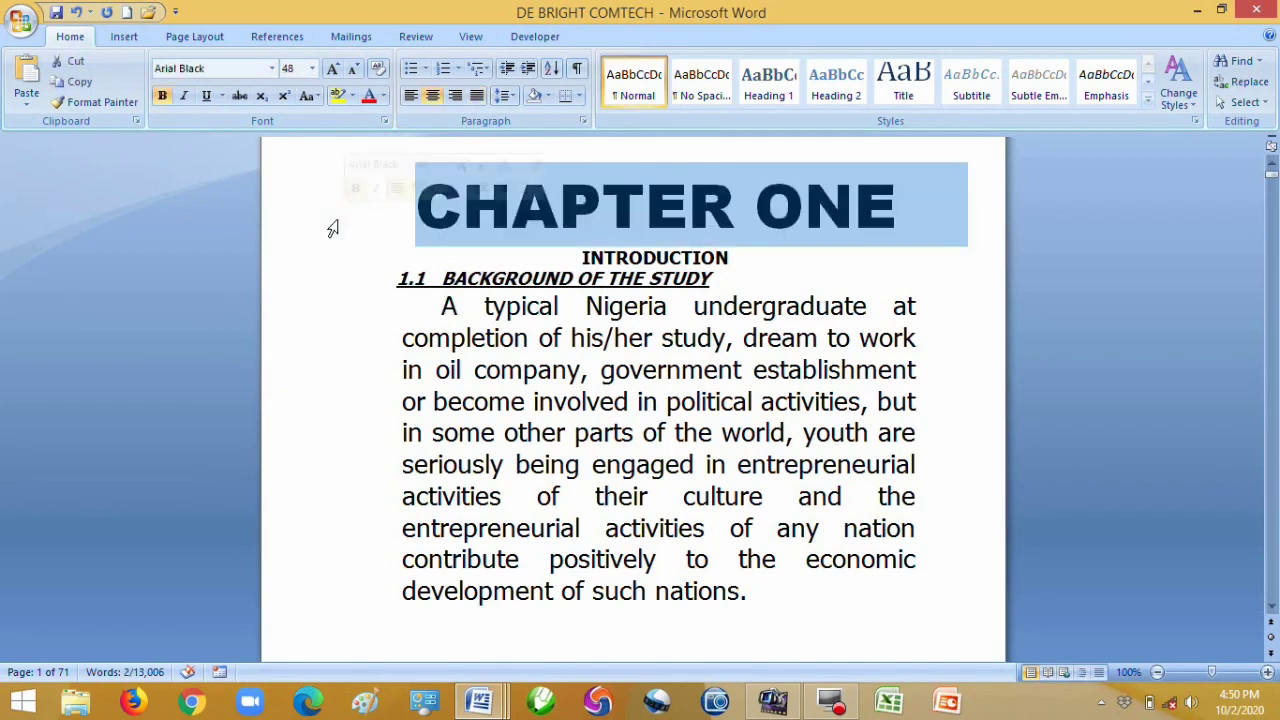
# Change the CHAPTER ONE heading font to Arial and remove its bold.
pyautogui.click(272, 68)
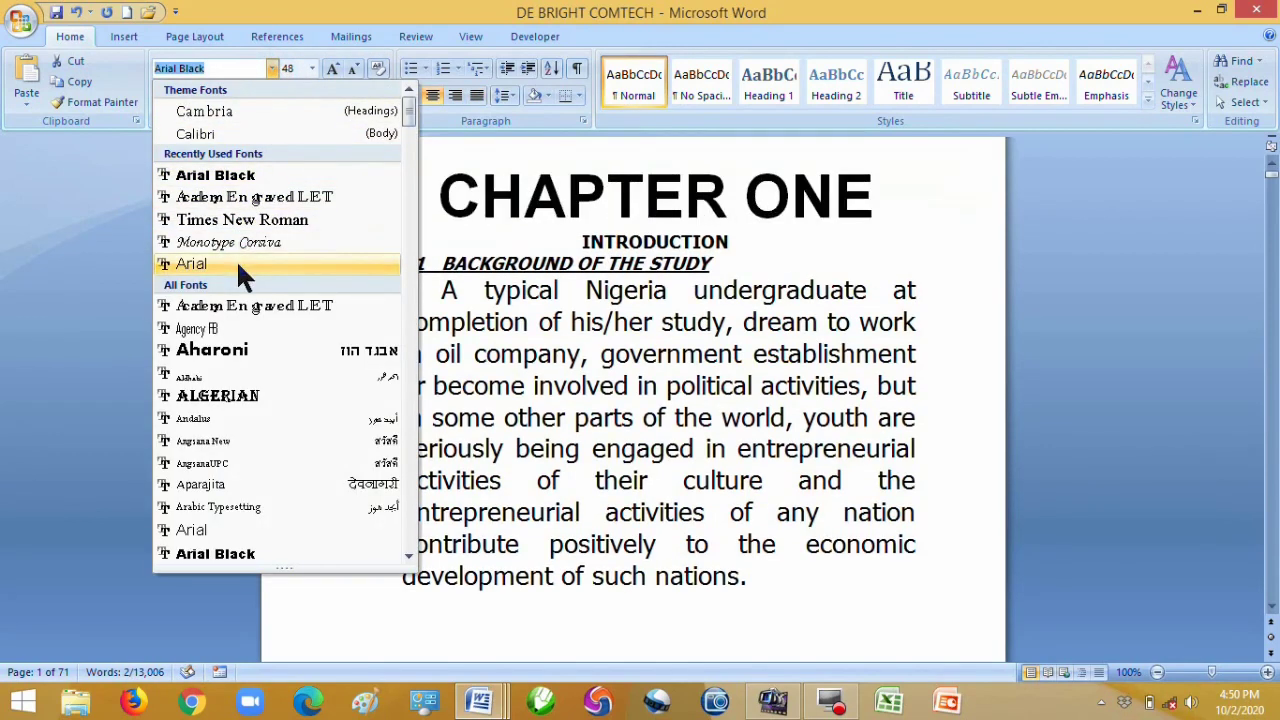
pyautogui.click(236, 262)
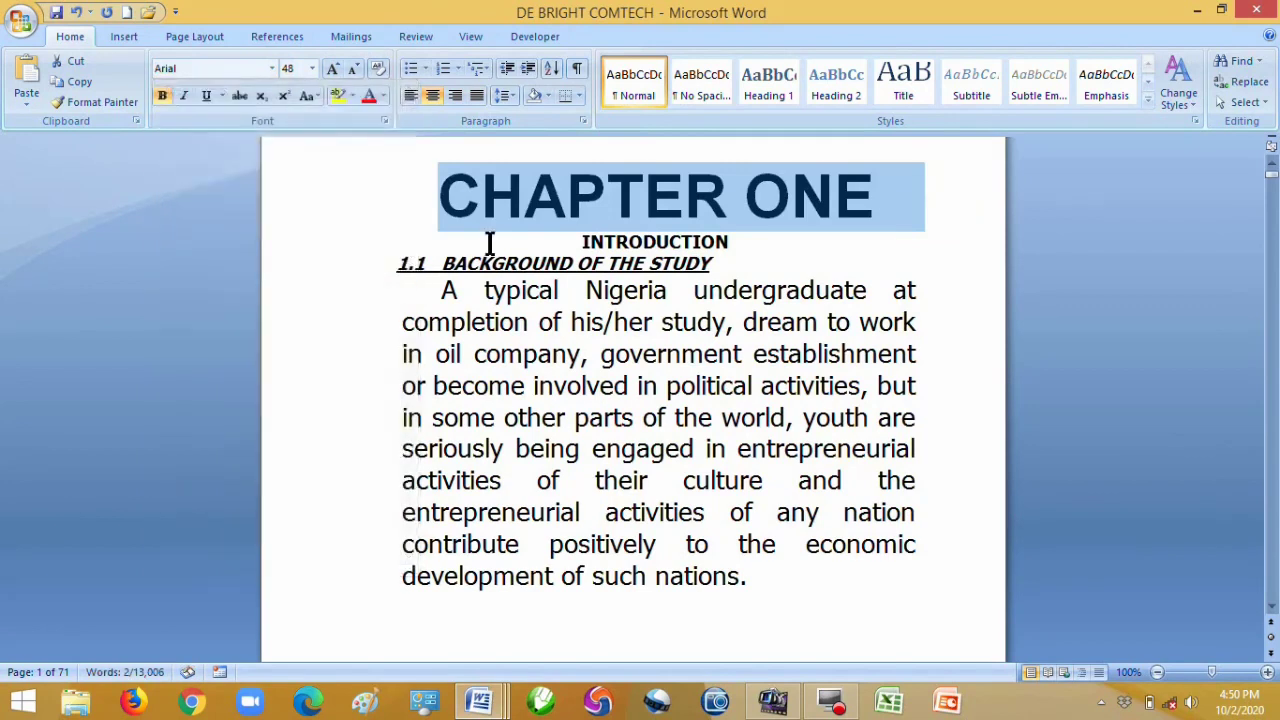
pyautogui.click(527, 205)
pyautogui.click(345, 194)
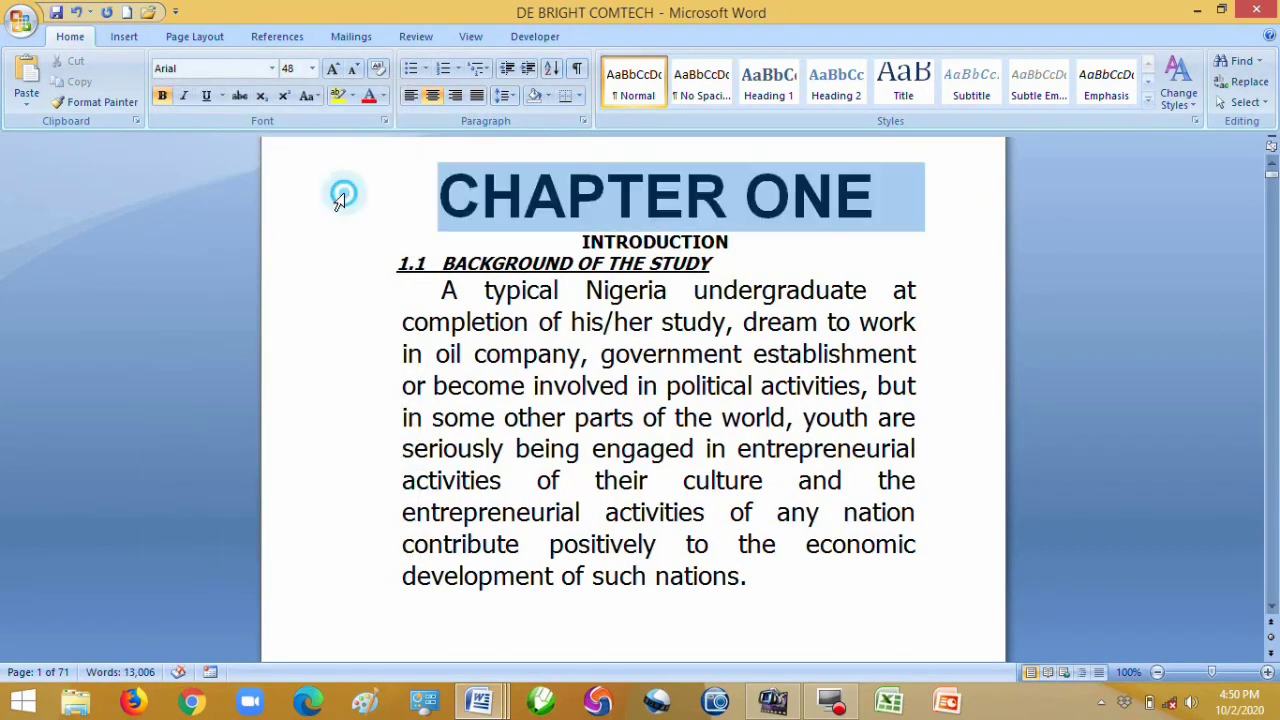
pyautogui.click(161, 96)
pyautogui.click(405, 324)
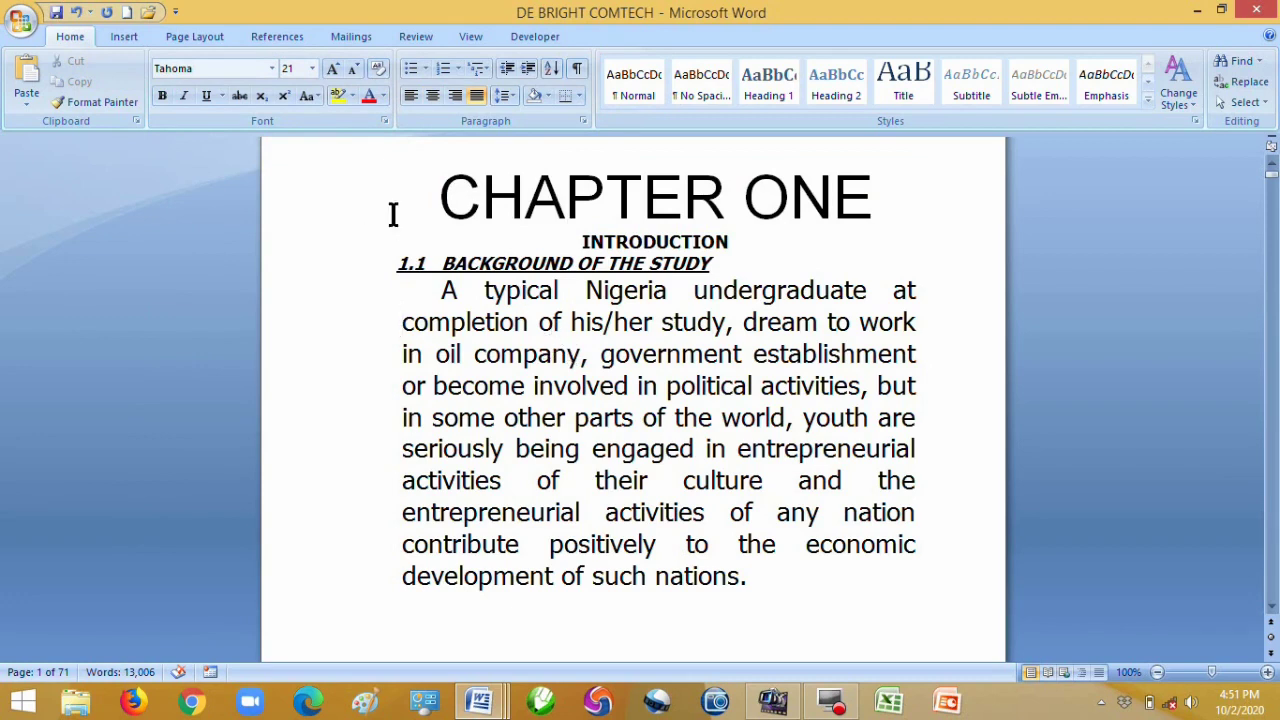
# Make the CHAPTER ONE heading bold again and underline it.
pyautogui.click(332, 198)
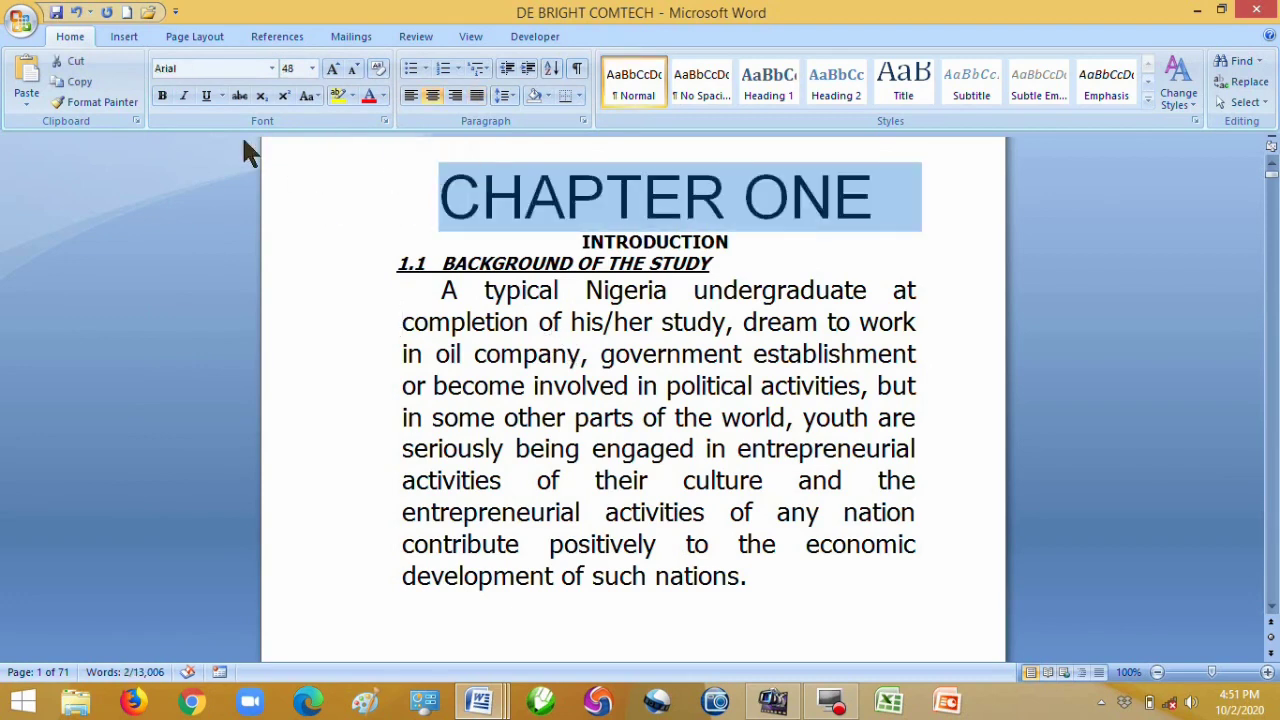
pyautogui.click(160, 94)
pyautogui.click(545, 255)
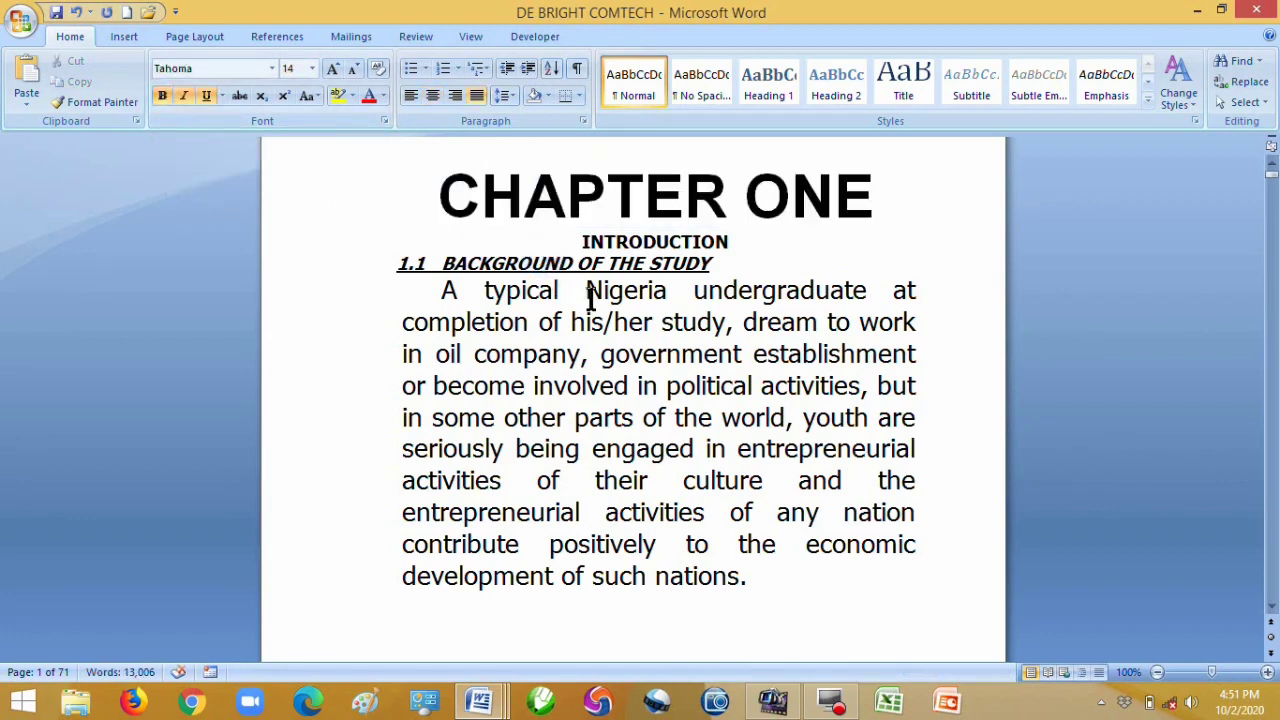
pyautogui.click(356, 202)
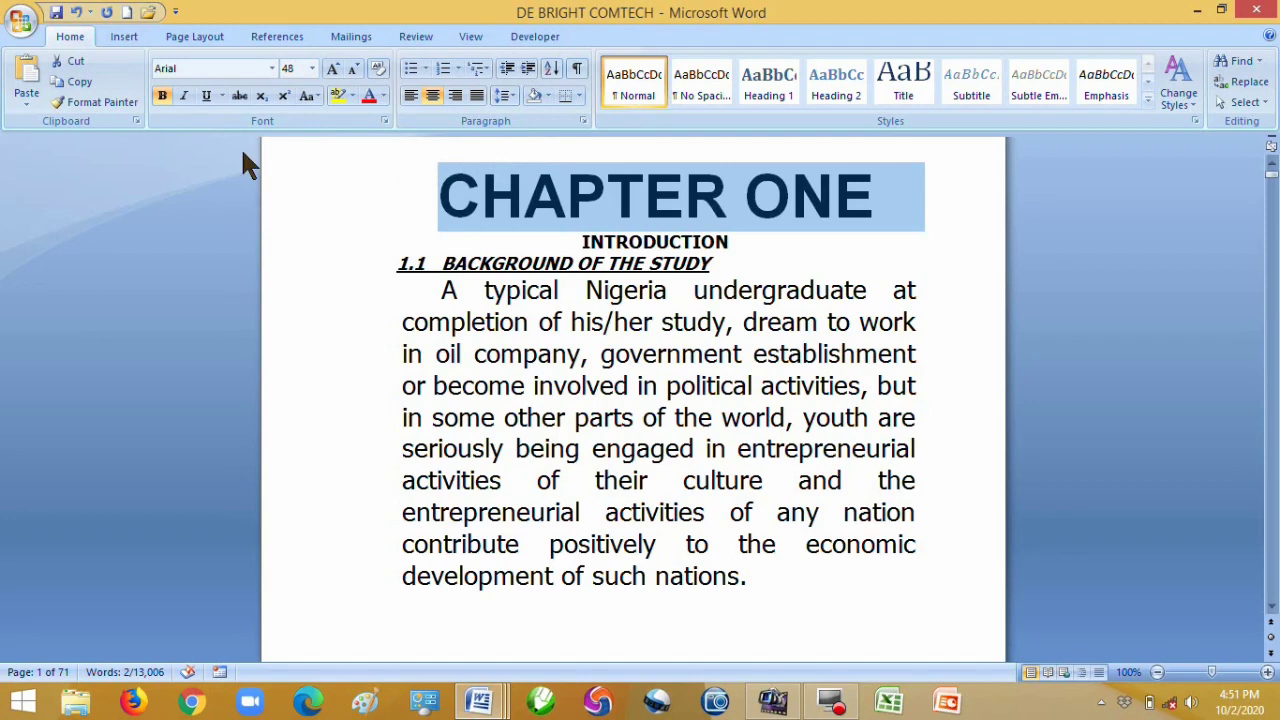
pyautogui.click(206, 96)
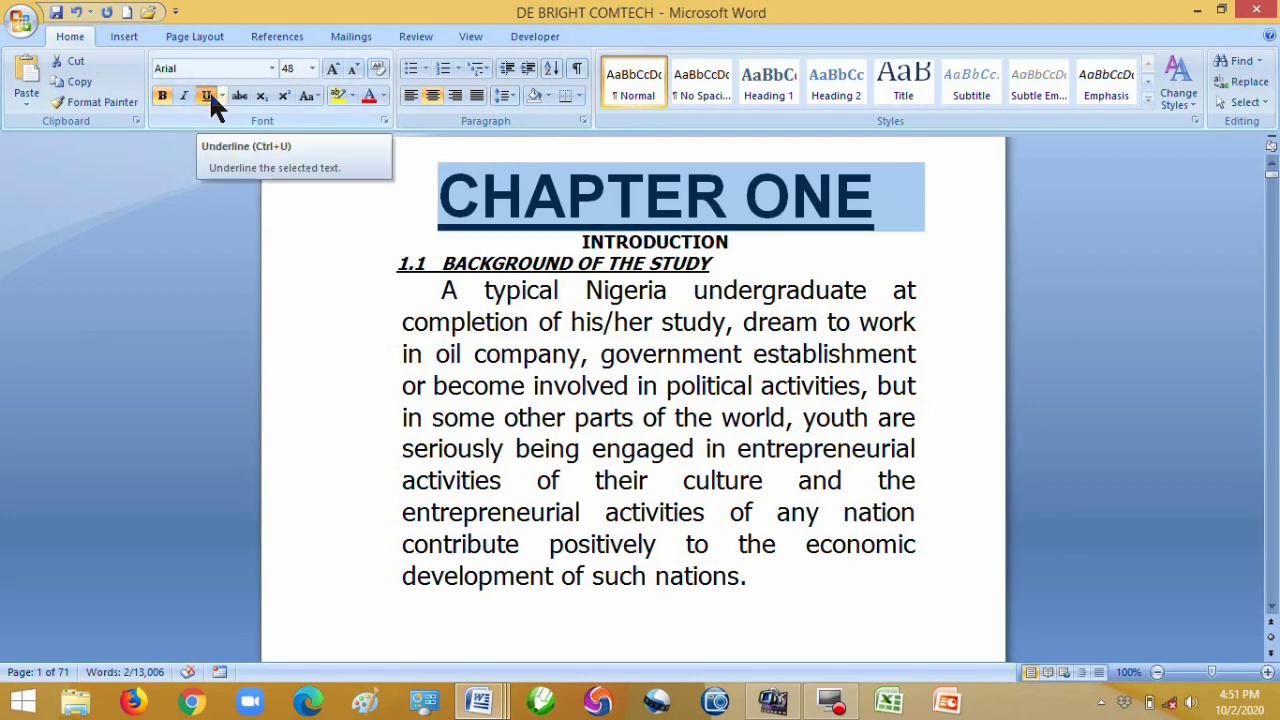
pyautogui.click(537, 199)
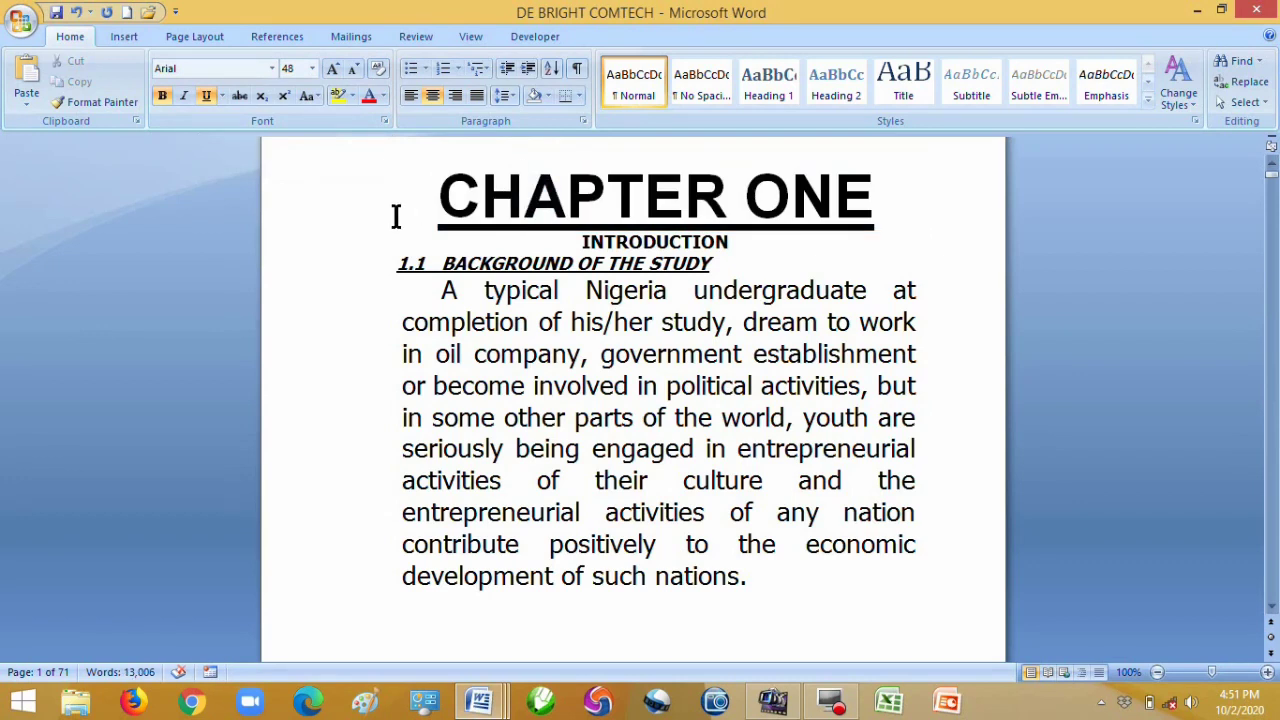
# Clear italic, bold and underline so CHAPTER ONE is plain 48-point Arial.
pyautogui.click(309, 206)
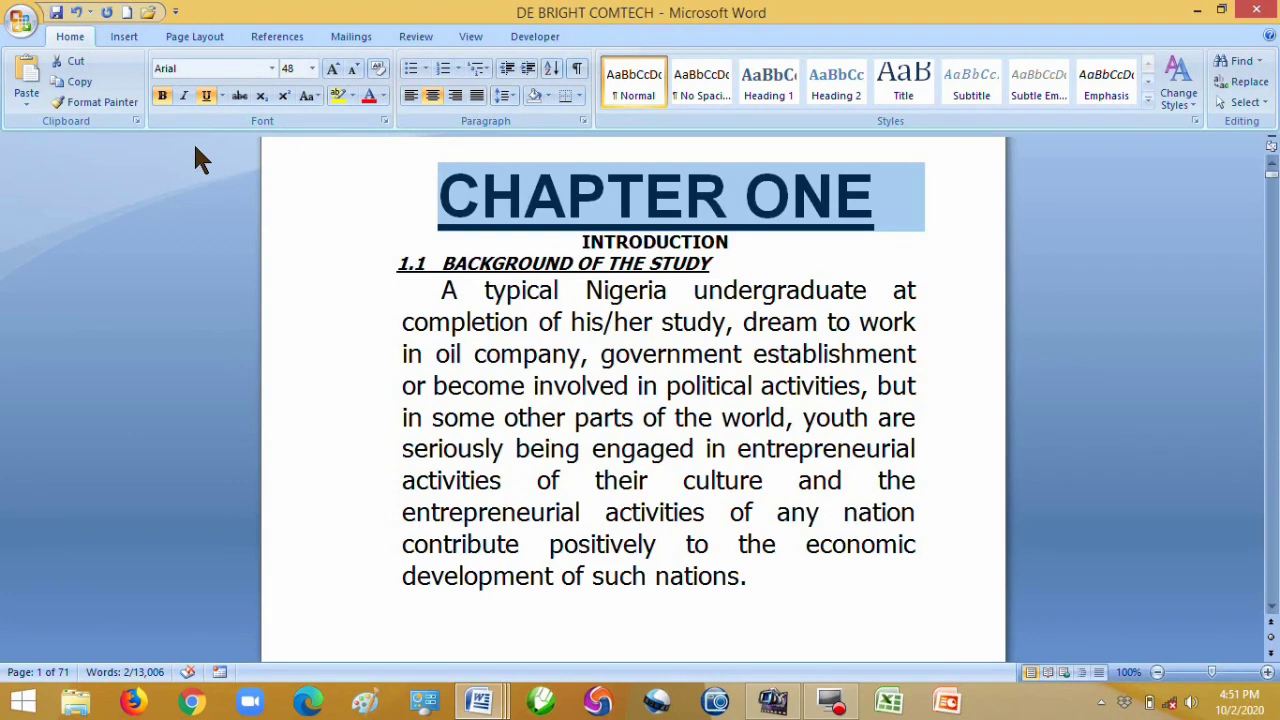
pyautogui.hotkey('ctrl', 'i')
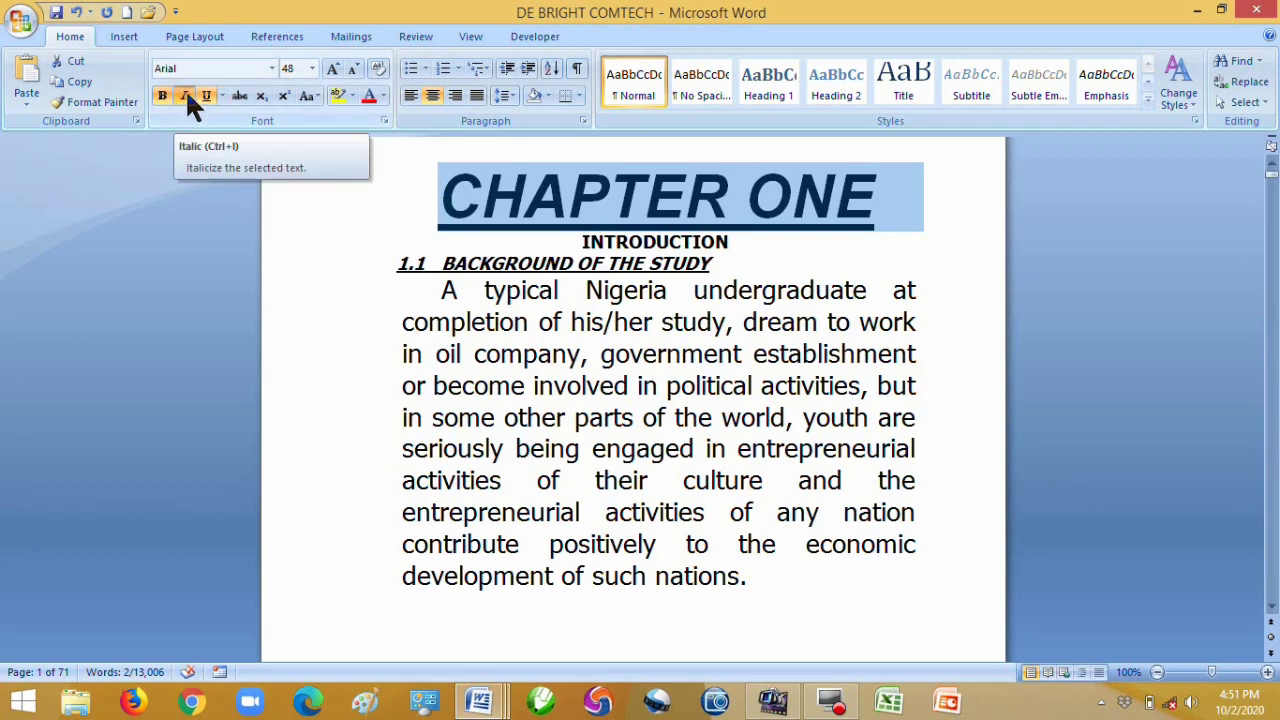
pyautogui.click(185, 92)
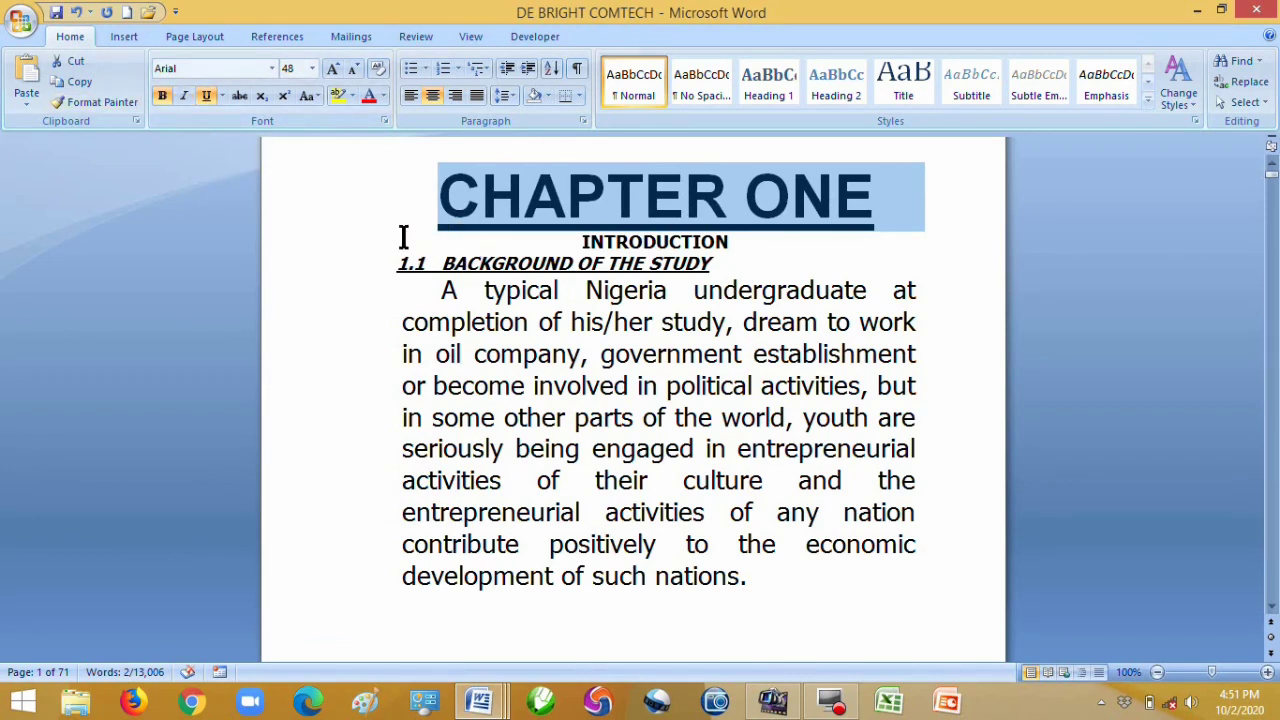
pyautogui.click(161, 96)
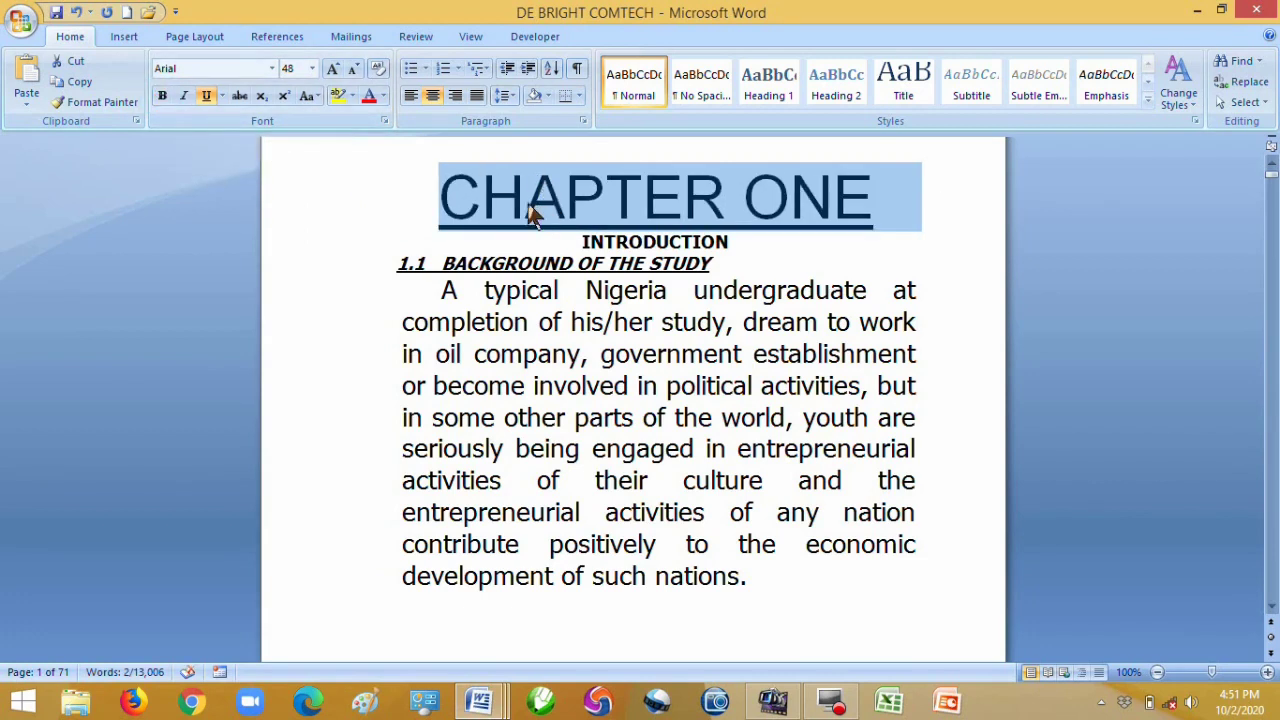
pyautogui.click(206, 96)
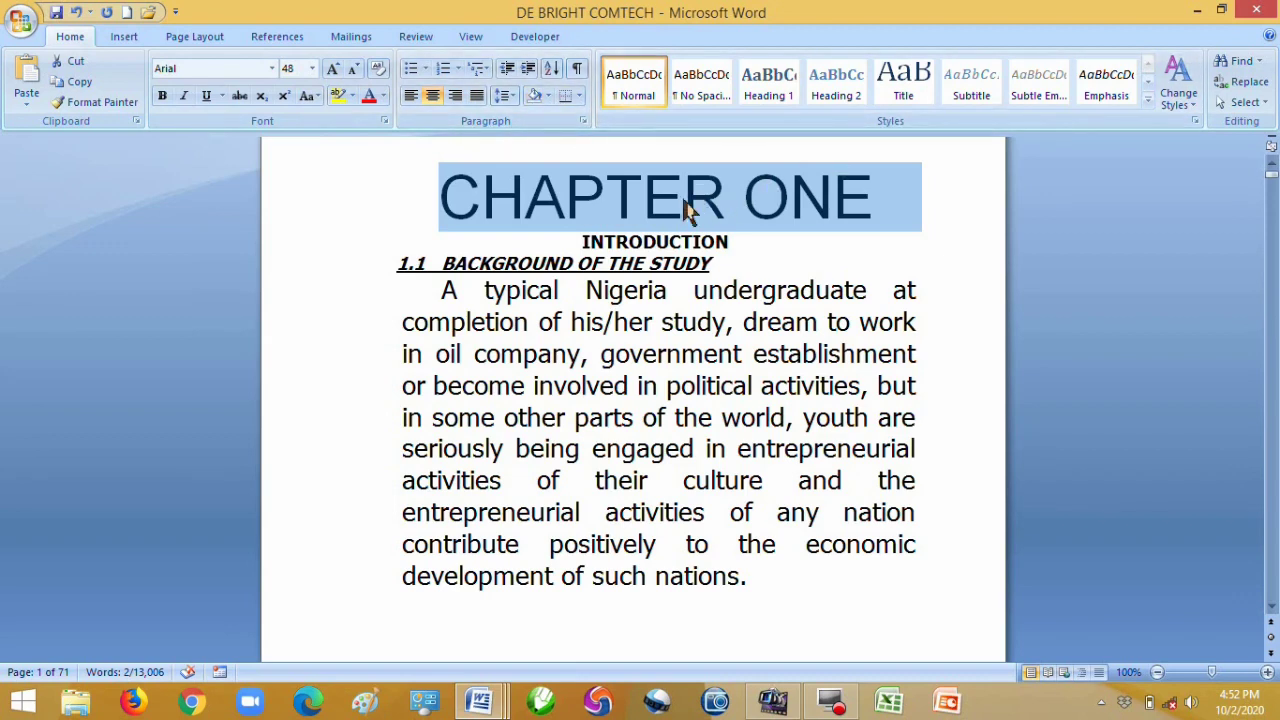
pyautogui.click(740, 340)
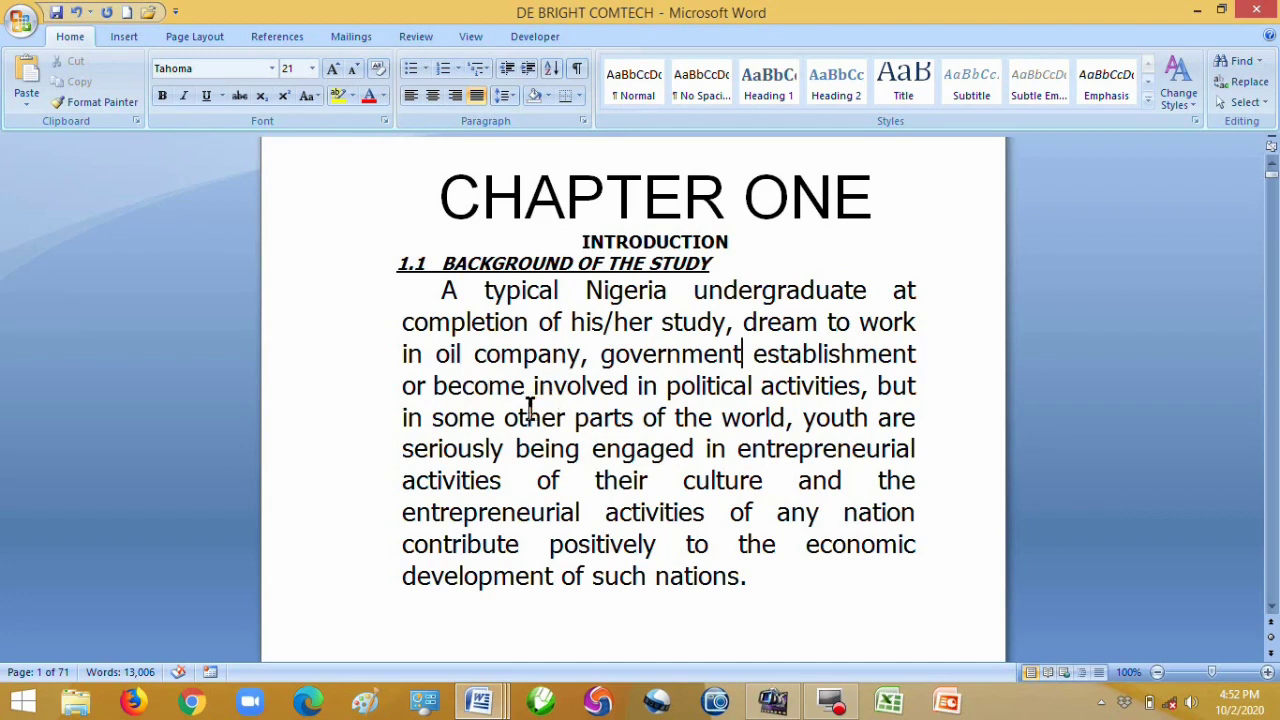
# Move the caret line by line onto page 3 and back, scrolling with the scrollbar.
pyautogui.click(599, 355)
pyautogui.press('Down')
pyautogui.press('Down')
pyautogui.press('Down')
pyautogui.press('Down')
pyautogui.press('Down')
pyautogui.press('Down')
pyautogui.press('Down')
pyautogui.press('Down')
pyautogui.press('Down')
pyautogui.press('Down')
pyautogui.press('Down')
pyautogui.press('Down')
pyautogui.press('Down')
pyautogui.press('Down')
pyautogui.press('Down')
pyautogui.press('Down')
pyautogui.press('Down')
pyautogui.press('Down')
pyautogui.press('Down')
pyautogui.press('Down')
pyautogui.press('Down')
pyautogui.press('Down')
pyautogui.press('Down')
pyautogui.press('Down')
pyautogui.press('Down')
pyautogui.press('Down')
pyautogui.press('Down')
pyautogui.press('Down')
pyautogui.press('Down')
pyautogui.press('Down')
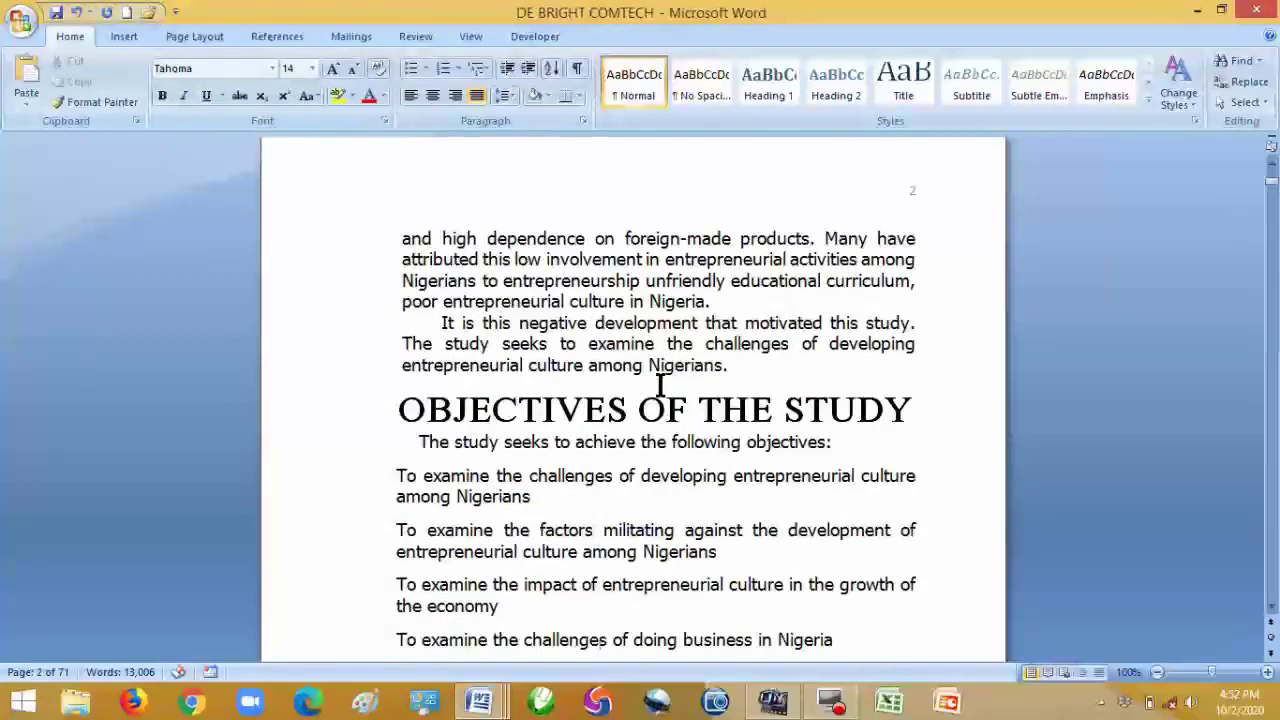
pyautogui.press('Down')
pyautogui.press('Down')
pyautogui.press('Down')
pyautogui.press('Down')
pyautogui.press('Down')
pyautogui.press('Down')
pyautogui.press('Down')
pyautogui.press('Down')
pyautogui.press('Down')
pyautogui.press('Down')
pyautogui.press('Down')
pyautogui.press('Down')
pyautogui.press('Down')
pyautogui.press('Down')
pyautogui.press('Down')
pyautogui.press('Down')
pyautogui.press('Down')
pyautogui.press('Down')
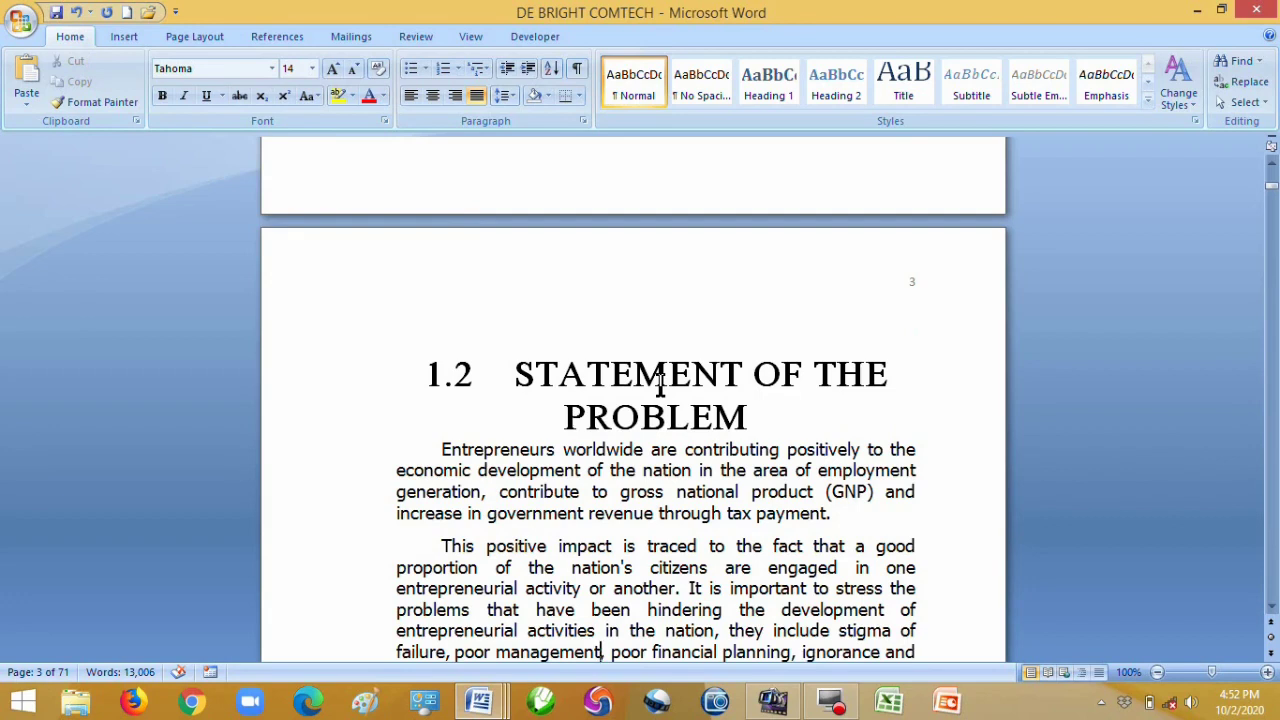
pyautogui.press('Up')
pyautogui.press('Up')
pyautogui.press('Up')
pyautogui.press('Up')
pyautogui.press('Up')
pyautogui.press('Up')
pyautogui.press('Up')
pyautogui.press('Up')
pyautogui.press('Up')
pyautogui.press('Up')
pyautogui.press('Up')
pyautogui.press('Up')
pyautogui.press('Up')
pyautogui.press('Up')
pyautogui.press('Up')
pyautogui.press('Up')
pyautogui.press('Up')
pyautogui.press('Up')
pyautogui.press('Up')
pyautogui.press('Up')
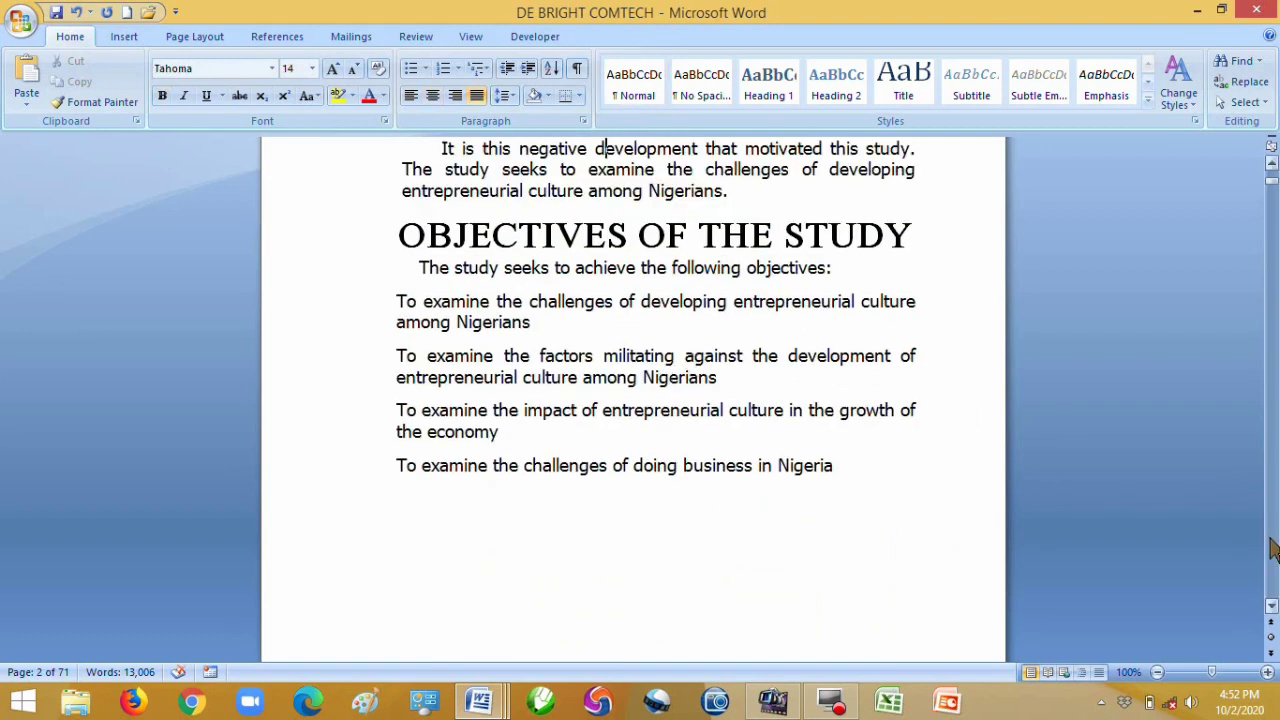
pyautogui.click(1272, 607)
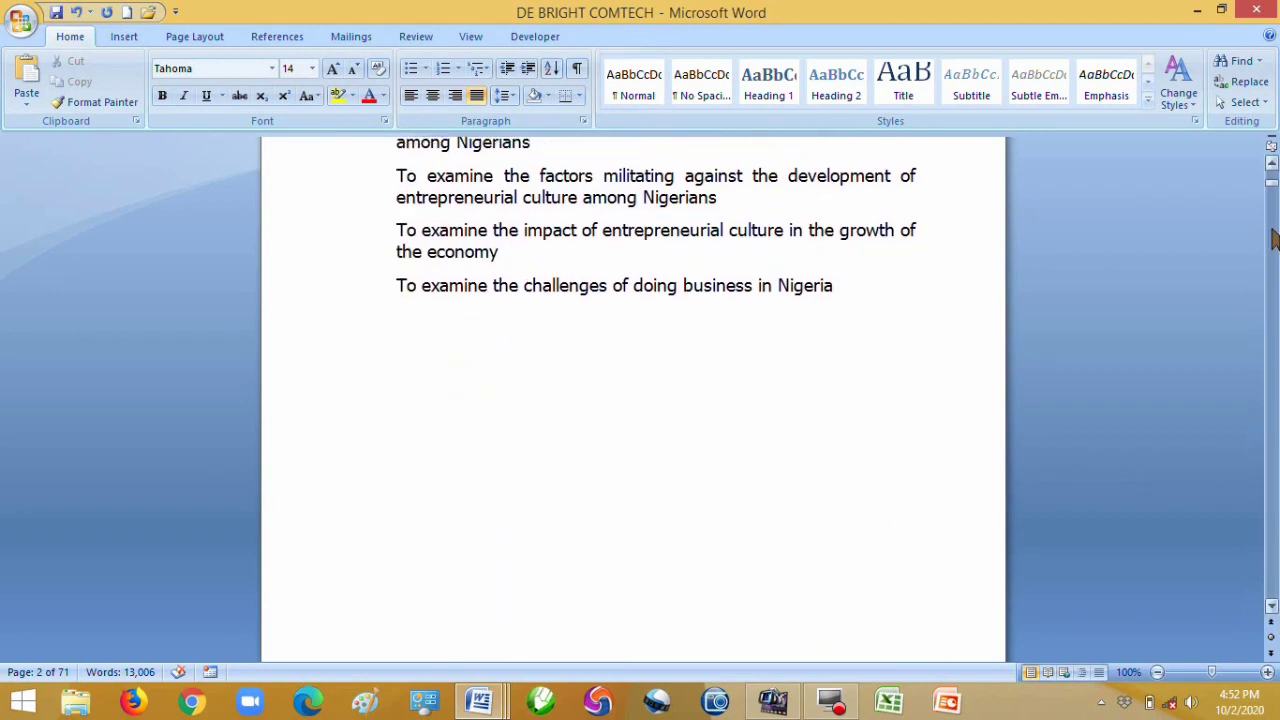
pyautogui.moveTo(1272, 192)
pyautogui.mouseDown()
pyautogui.moveTo(1273, 295)
pyautogui.moveTo(1272, 172)
pyautogui.mouseUp()
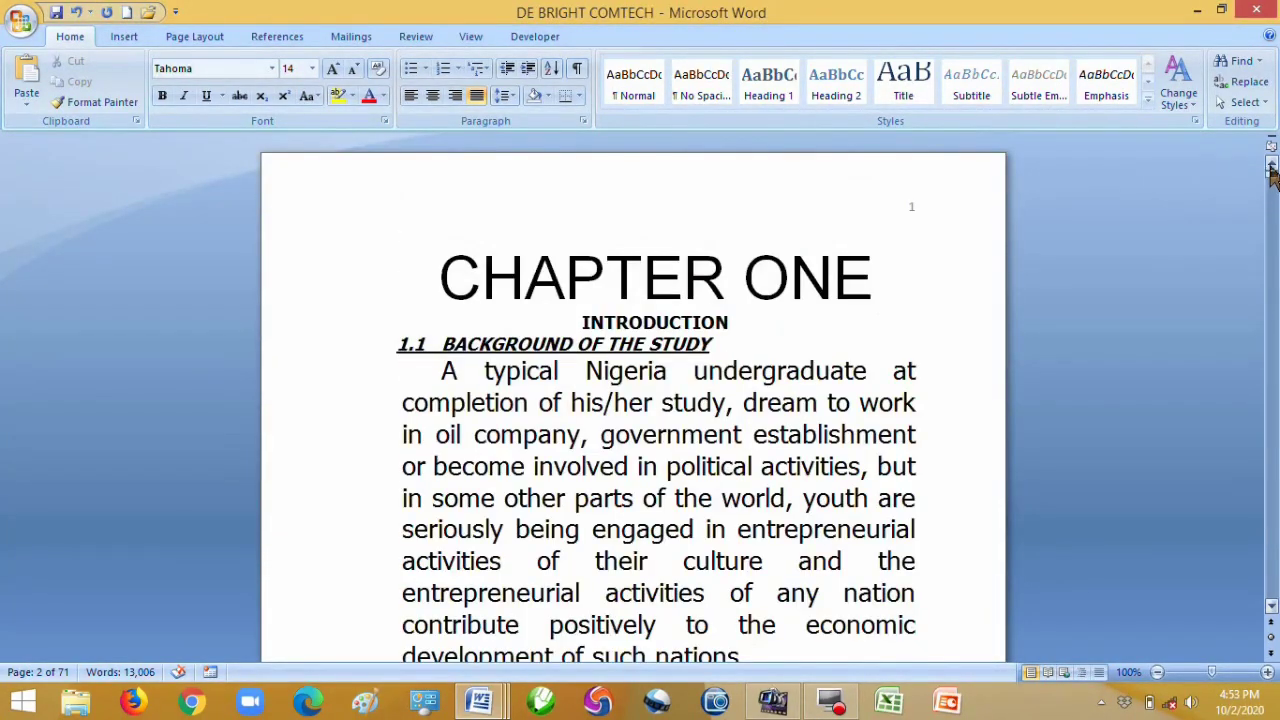
pyautogui.click(1271, 606)
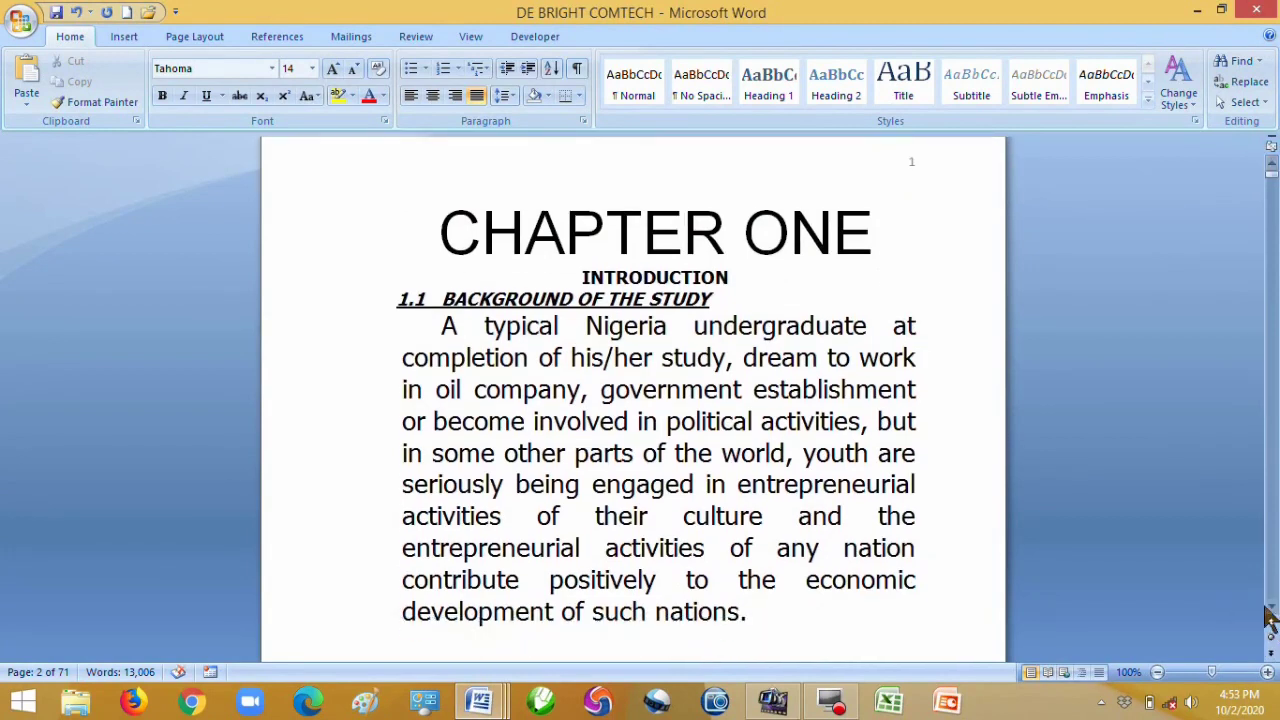
pyautogui.click(1272, 610)
pyautogui.moveTo(1272, 612); pyautogui.dragTo(1264, 616)
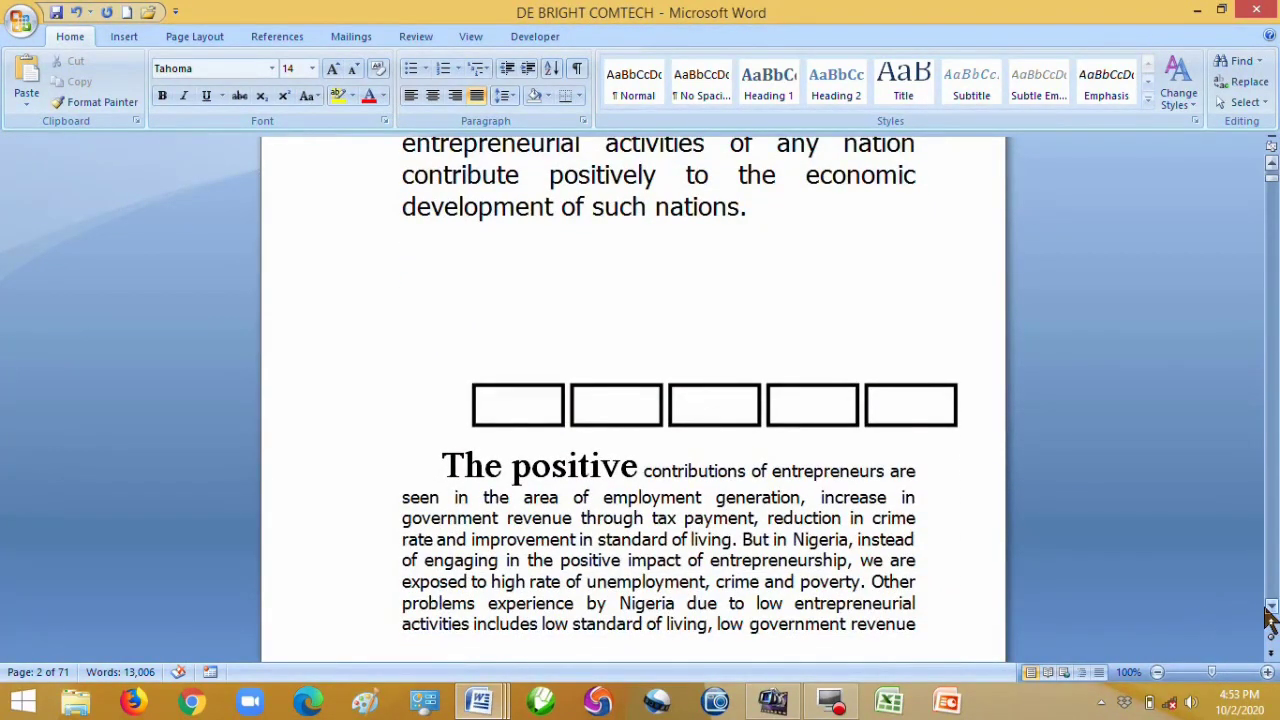
pyautogui.click(1270, 607)
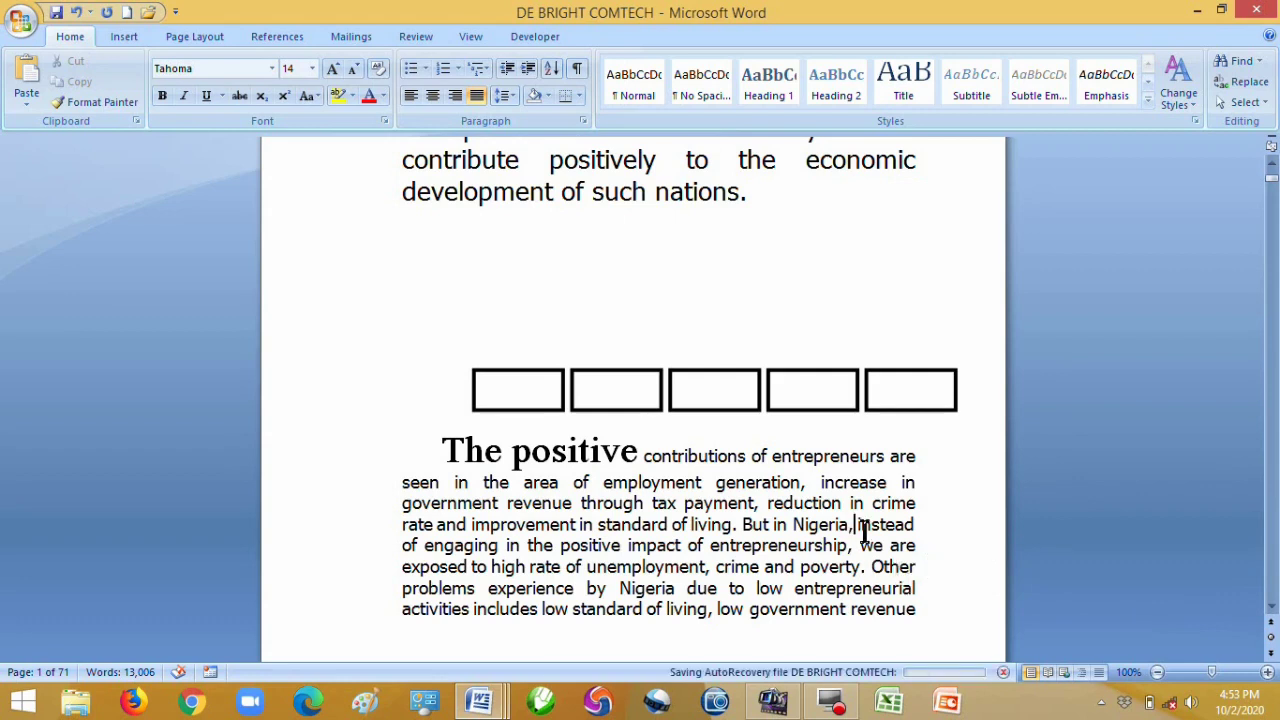
# Jump to the document start, page down to page 7, then back to the objectives.
pyautogui.hotkey('ctrl', 'Home')
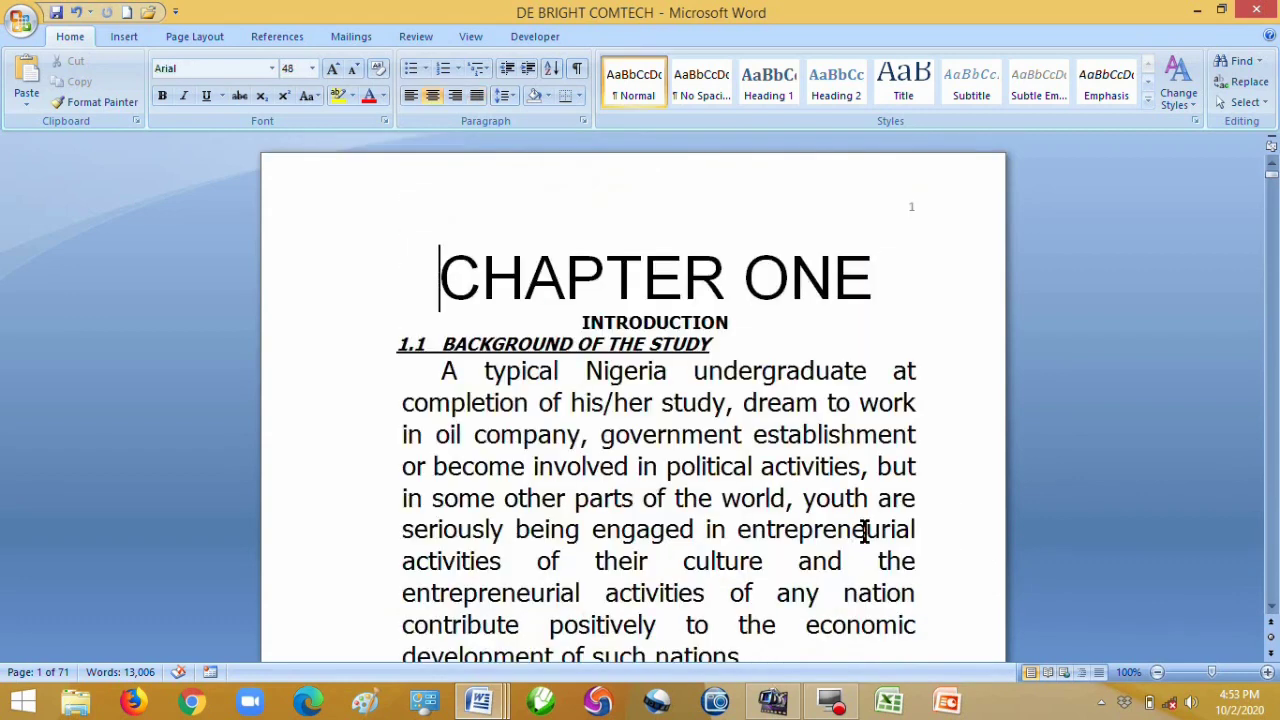
pyautogui.press('pagedown')
pyautogui.press('pagedown')
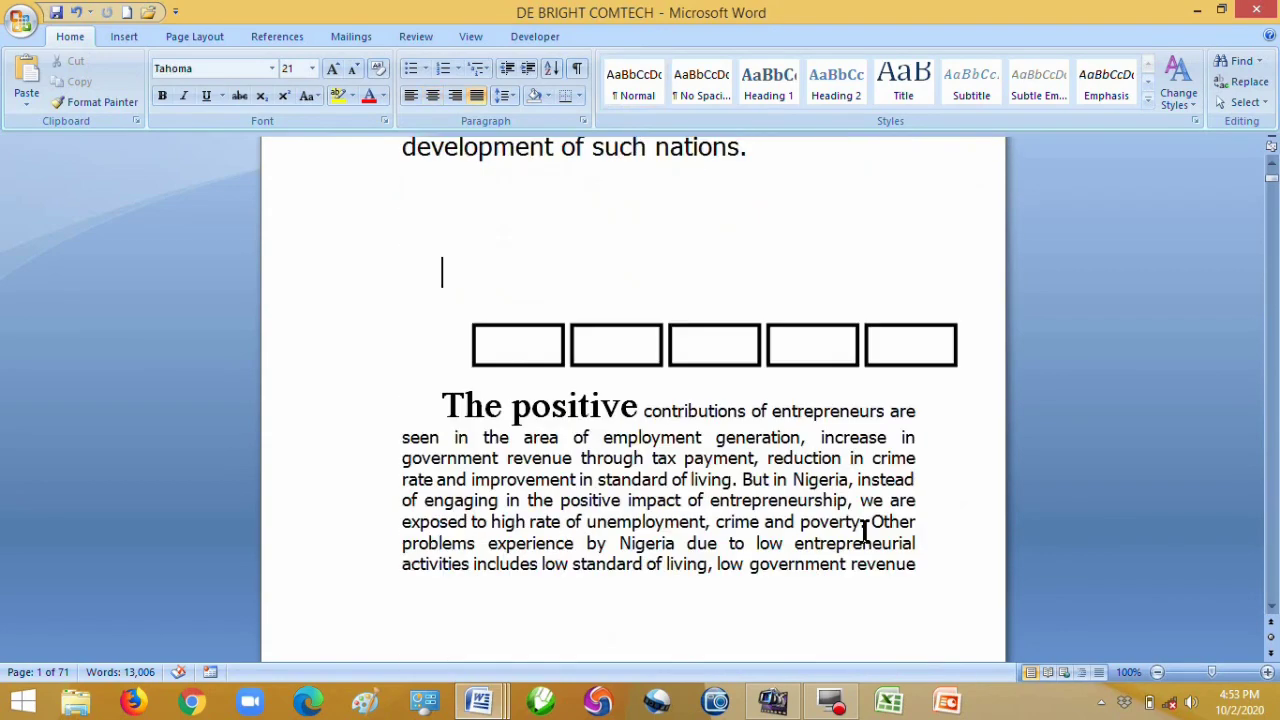
pyautogui.press('pagedown')
pyautogui.press('pagedown')
pyautogui.press('pagedown')
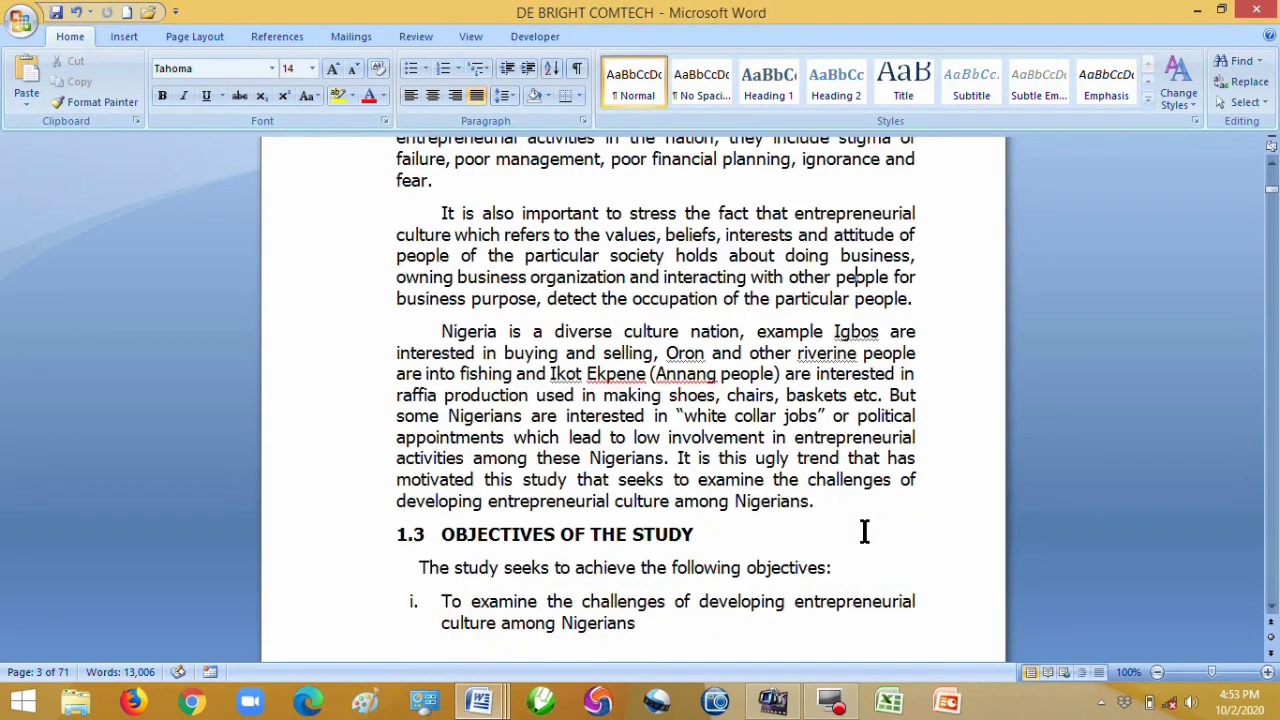
pyautogui.press('pagedown')
pyautogui.press('pagedown')
pyautogui.press('pagedown')
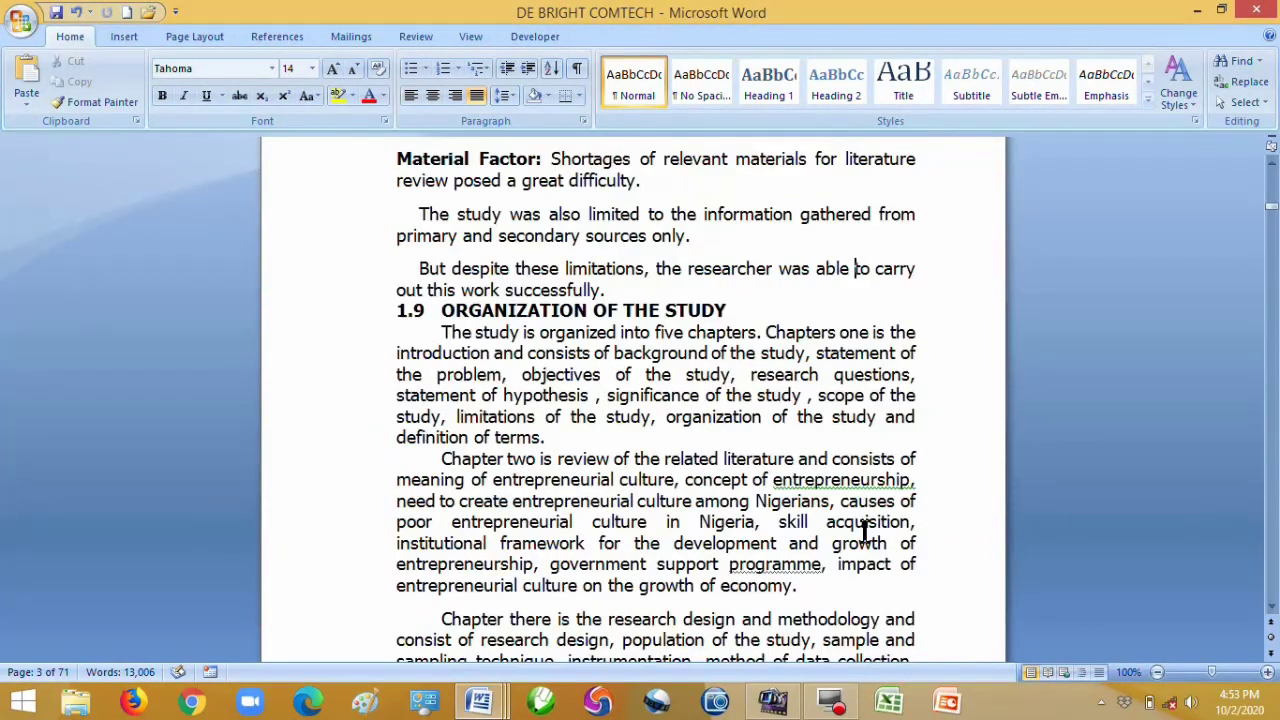
pyautogui.press('pagedown')
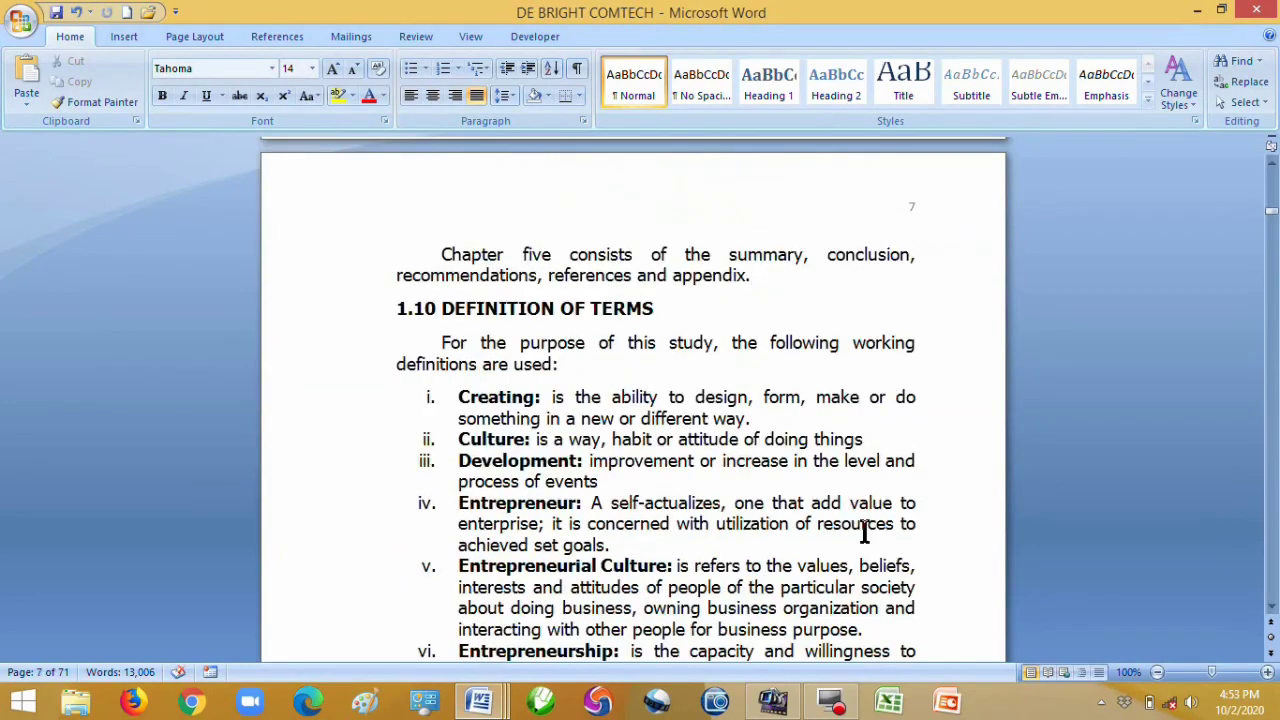
pyautogui.press('pageup')
pyautogui.press('pageup')
pyautogui.press('pageup')
pyautogui.press('pageup')
pyautogui.press('pageup')
pyautogui.press('pageup')
pyautogui.press('pageup')
pyautogui.press('pageup')
pyautogui.press('pageup')
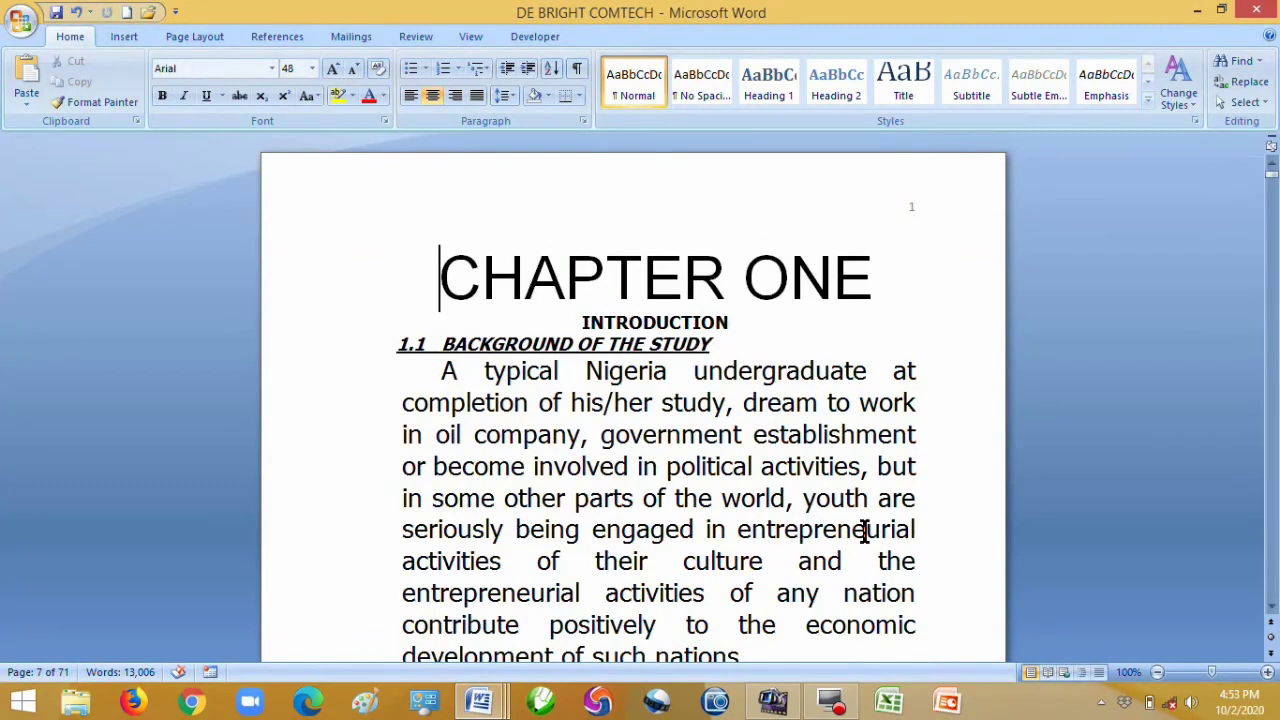
# Jump to line start/end and document end/start, then open the Go To prompt.
pyautogui.click(678, 440)
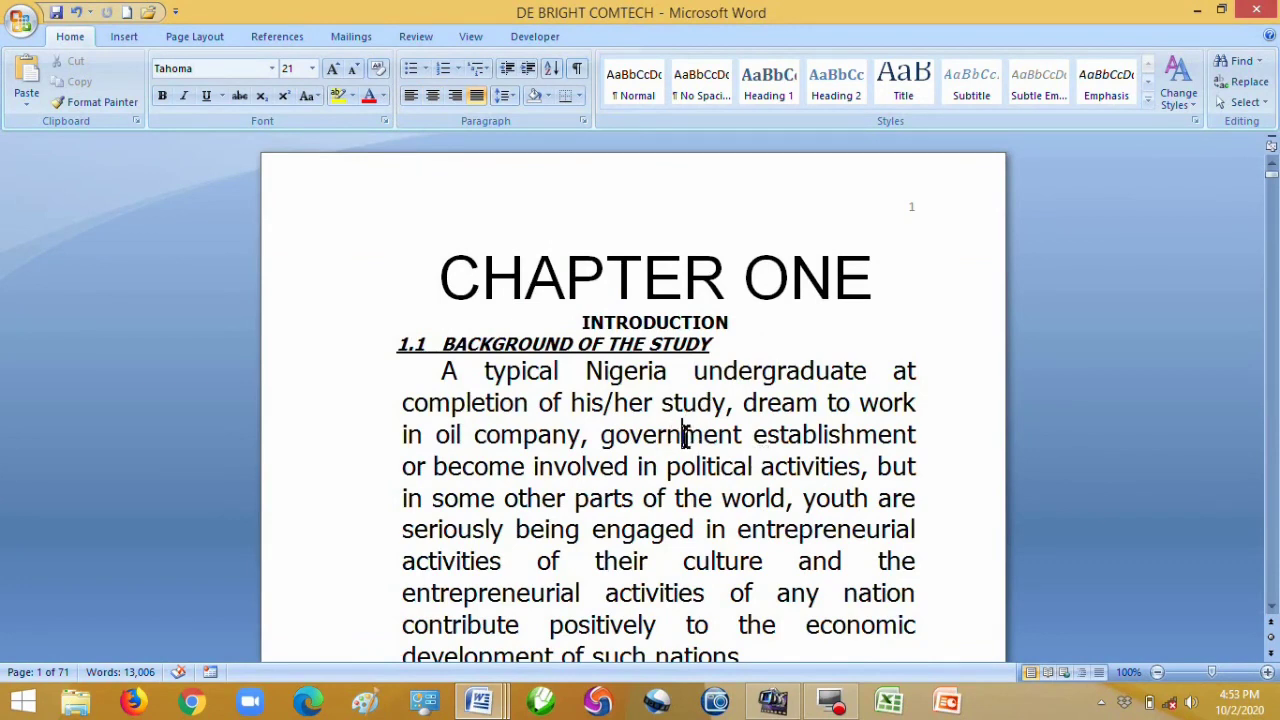
pyautogui.click(886, 276)
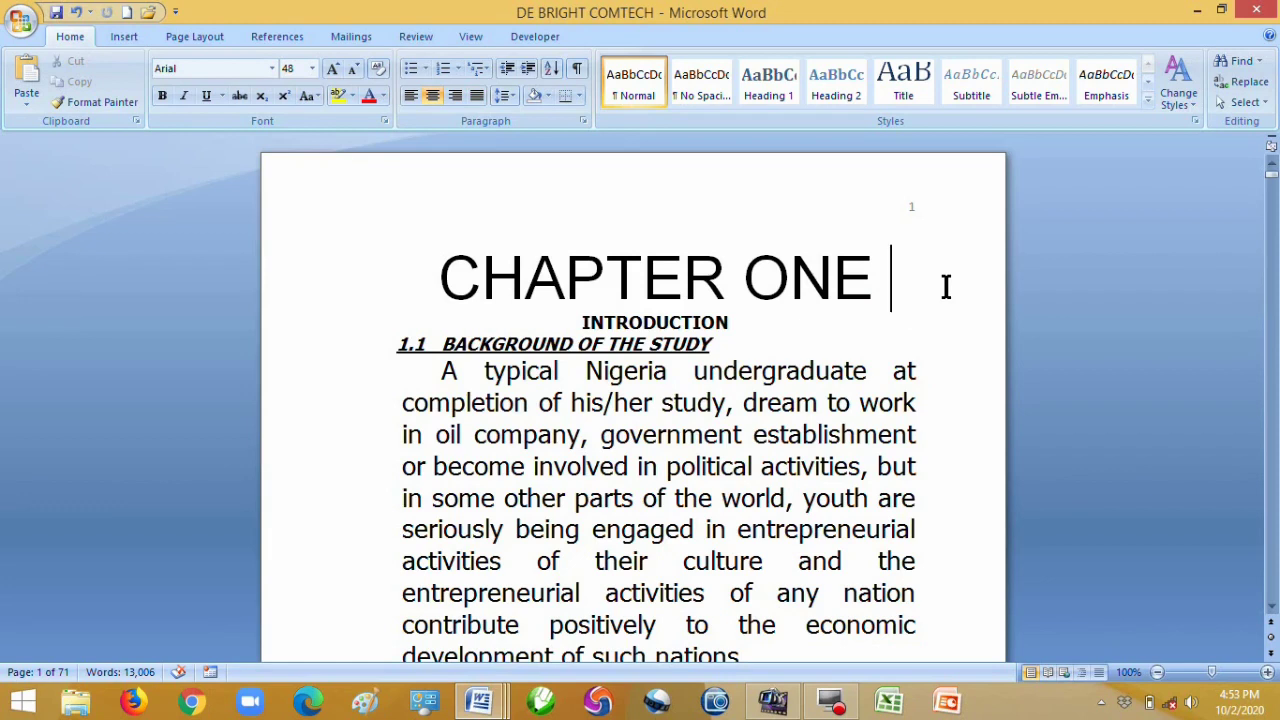
pyautogui.press('Home')
pyautogui.press('End')
pyautogui.hotkey('ctrl', 'End')
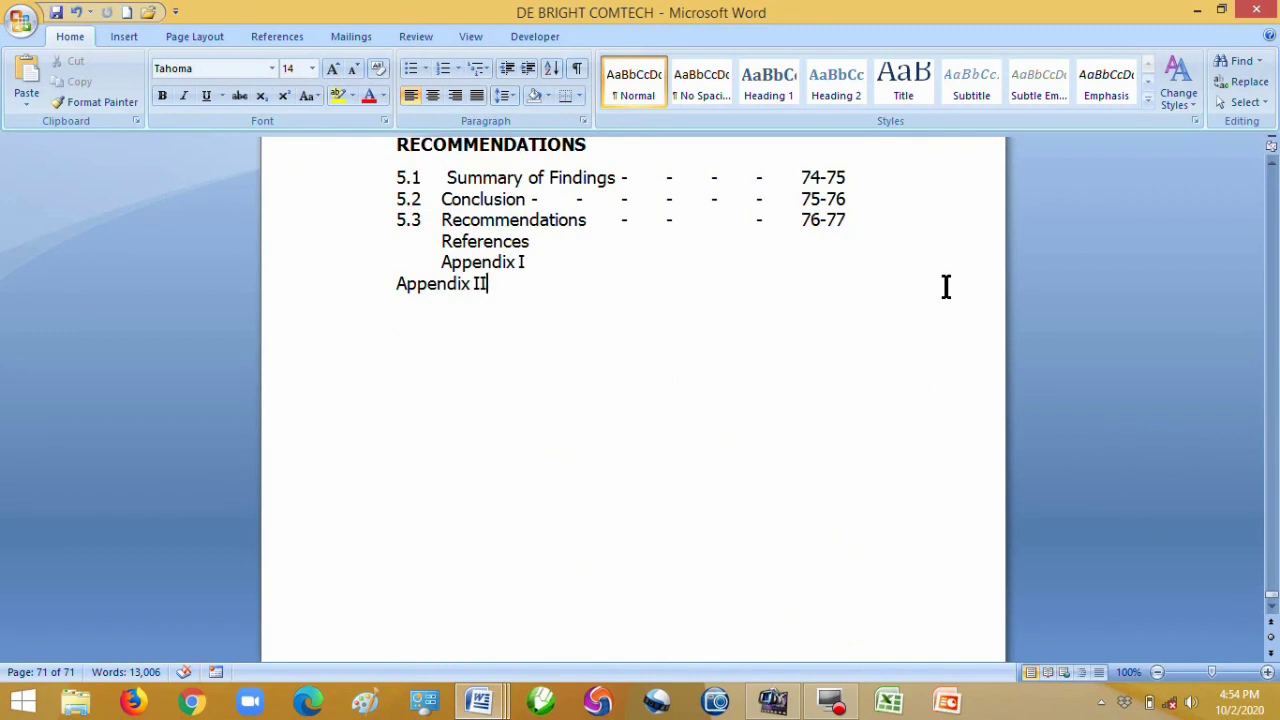
pyautogui.hotkey('ctrl', 'Home')
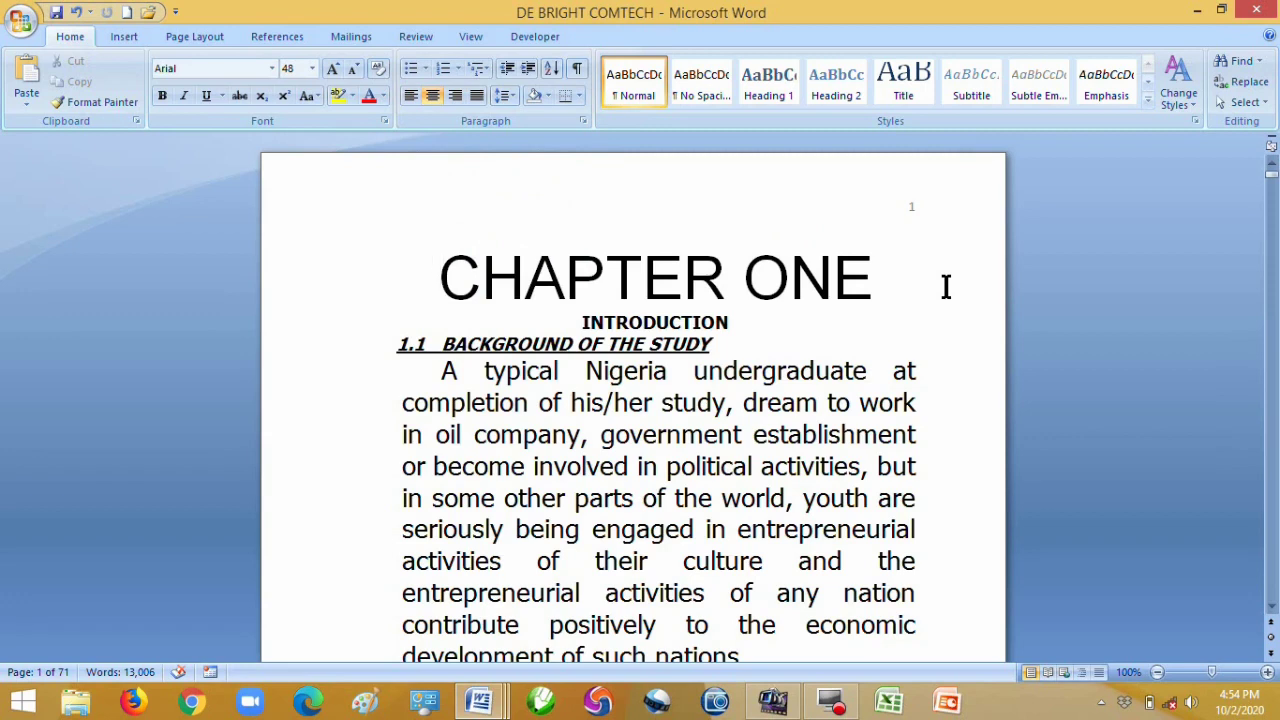
pyautogui.hotkey('ctrl', 'g')
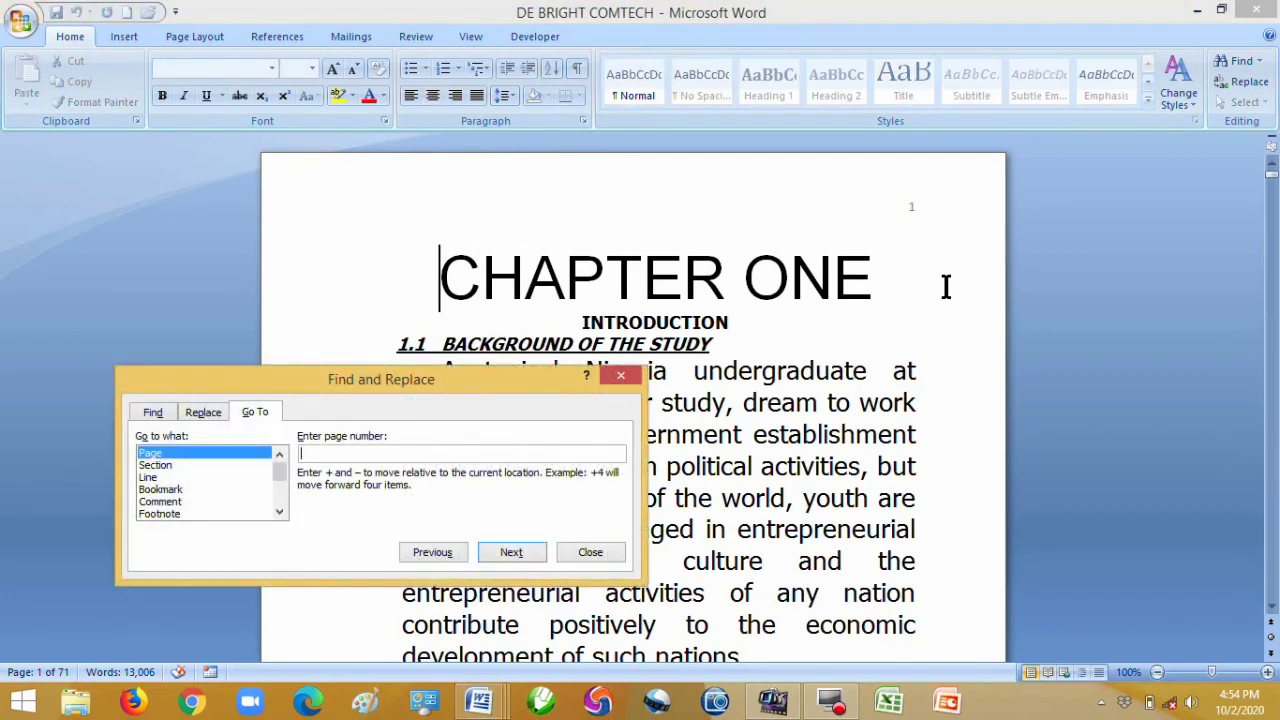
# Go to page 20 and place the caret in the Capital paragraph.
pyautogui.write('20')
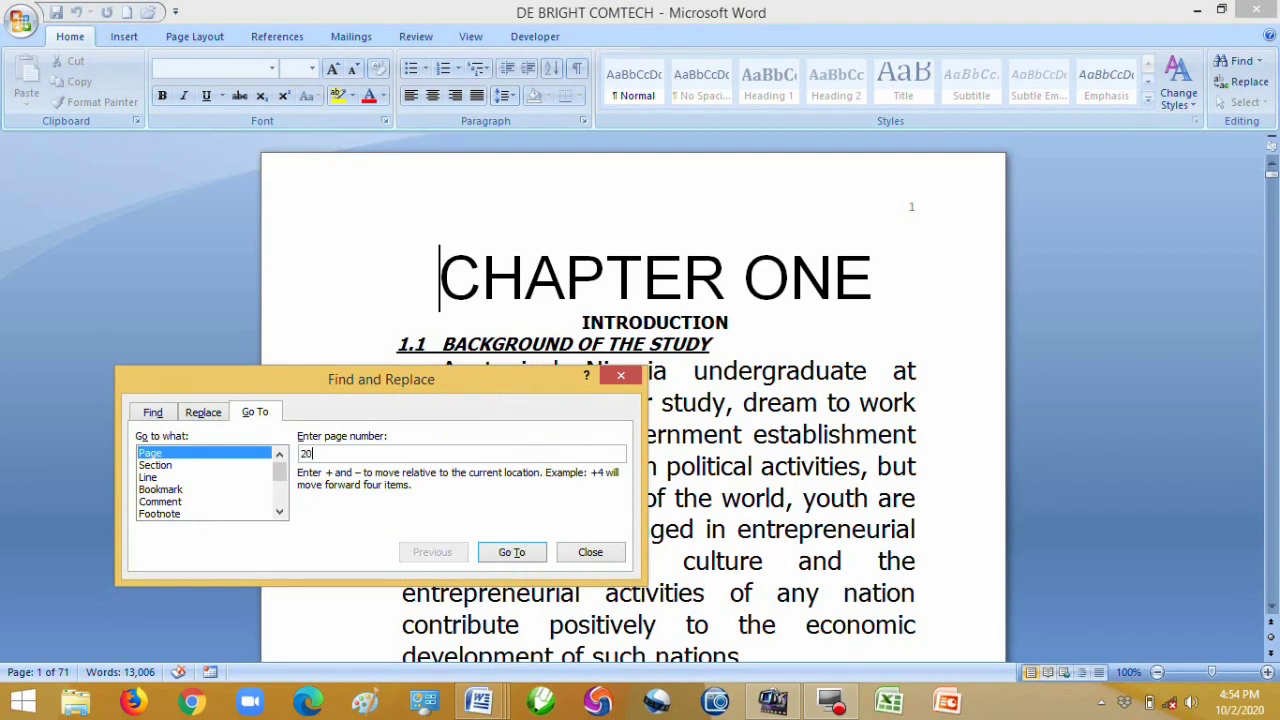
pyautogui.press('Return')
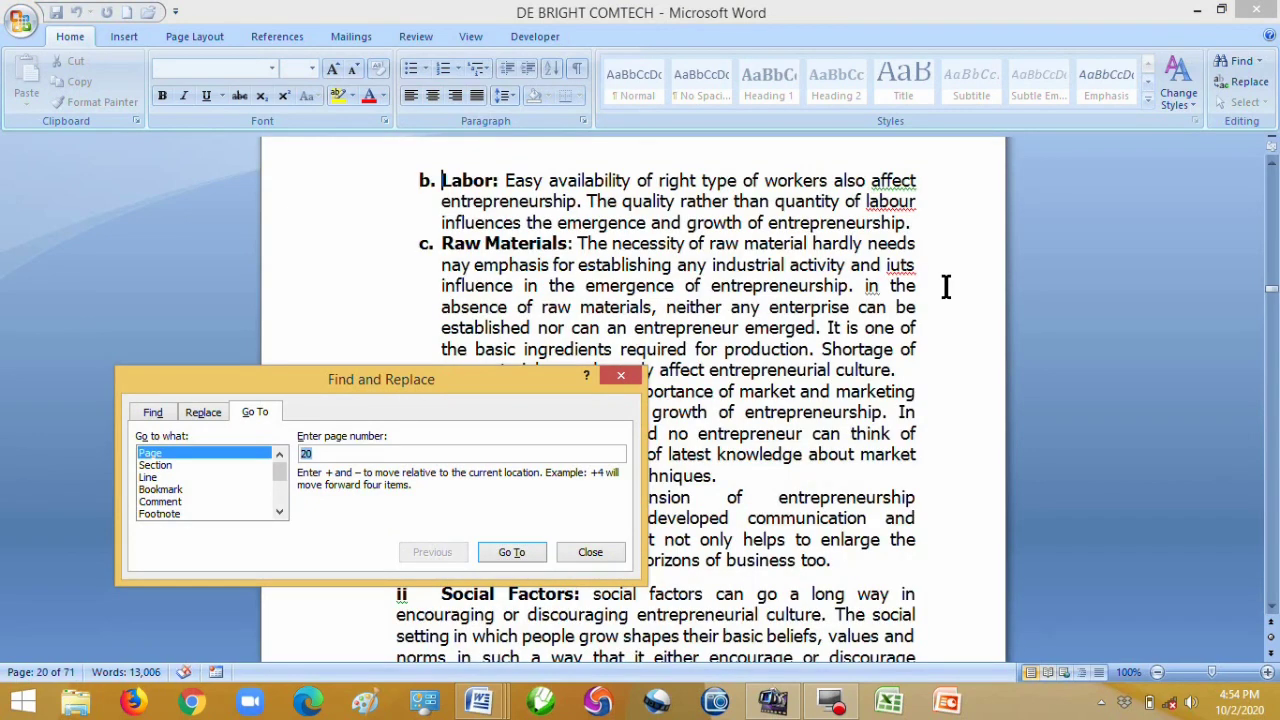
pyautogui.press('Escape')
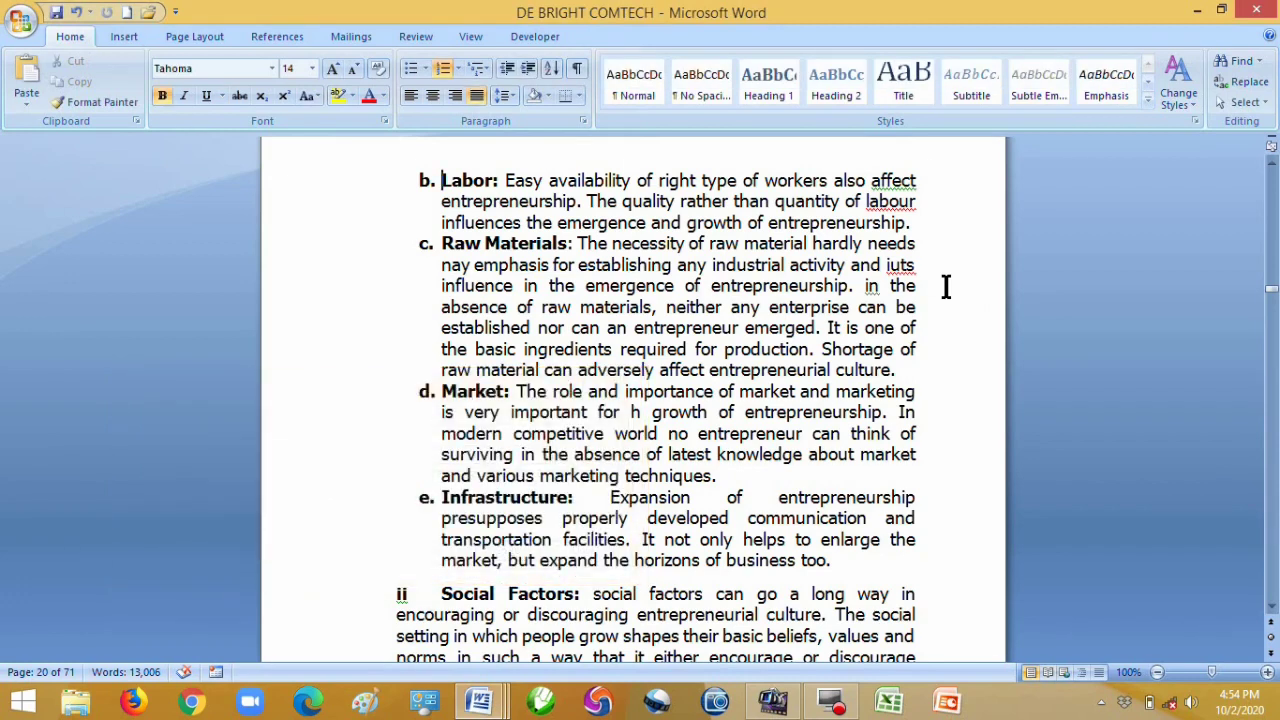
pyautogui.click(868, 290)
pyautogui.press('pageup')
pyautogui.press('Down')
pyautogui.press('Down')
pyautogui.press('Down')
pyautogui.press('Down')
pyautogui.press('Down')
pyautogui.press('Down')
pyautogui.press('Down')
pyautogui.press('Down')
pyautogui.press('Down')
pyautogui.press('Down')
pyautogui.press('Down')
pyautogui.press('Down')
pyautogui.press('Down')
pyautogui.press('Down')
pyautogui.press('Down')
pyautogui.press('Down')
pyautogui.press('Down')
pyautogui.press('Down')
pyautogui.press('Down')
pyautogui.press('Down')
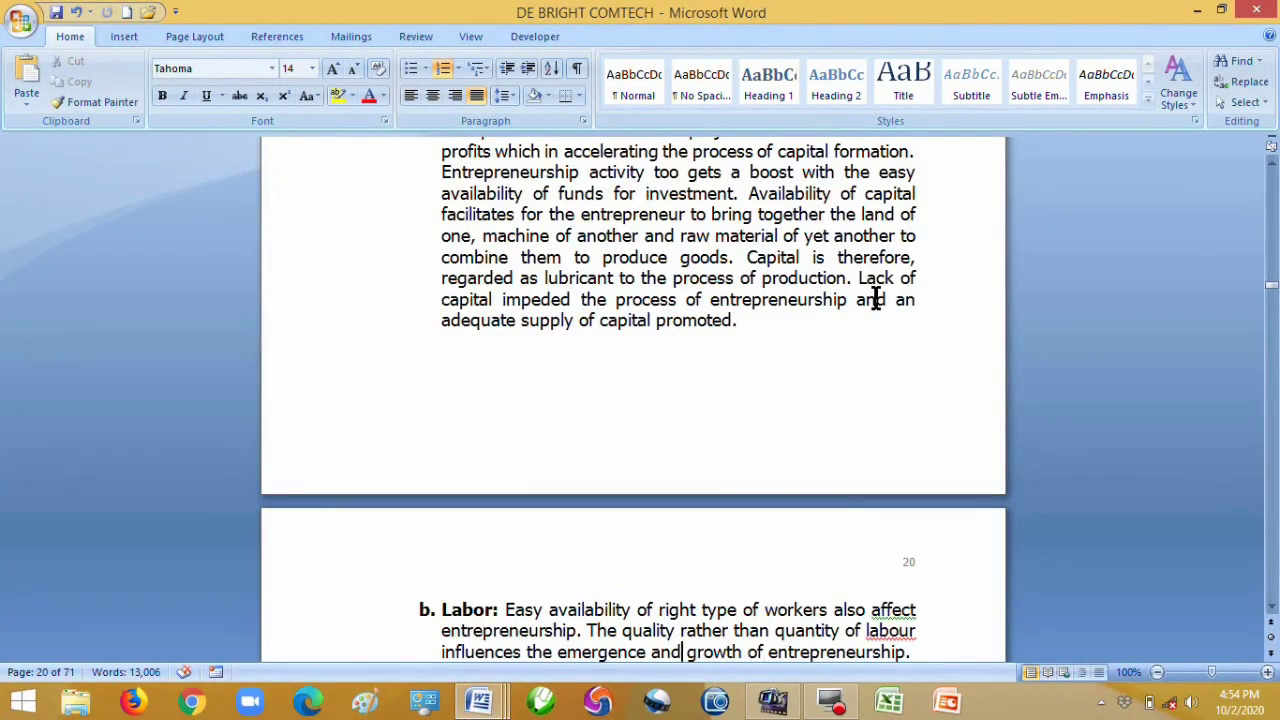
pyautogui.click(761, 279)
# Page up from page 20 to the 2.5 strategies heading.
pyautogui.scroll(3, 875, 285)
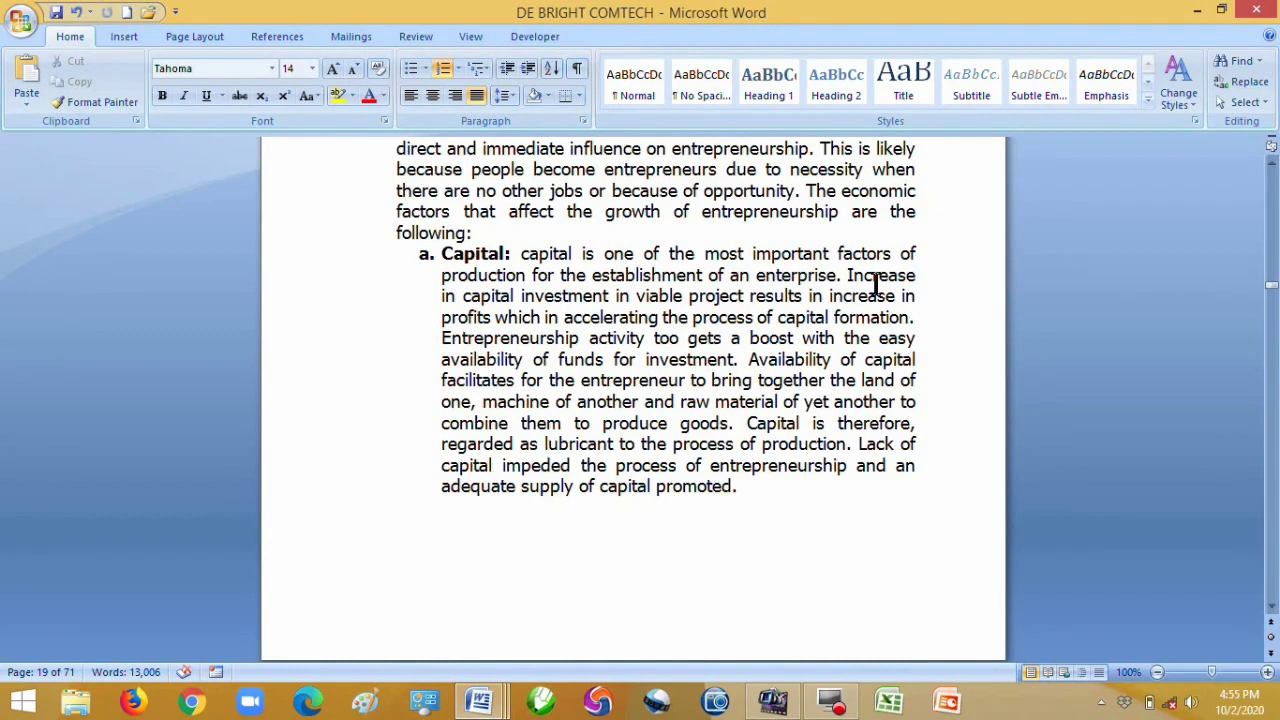
pyautogui.press('pageup')
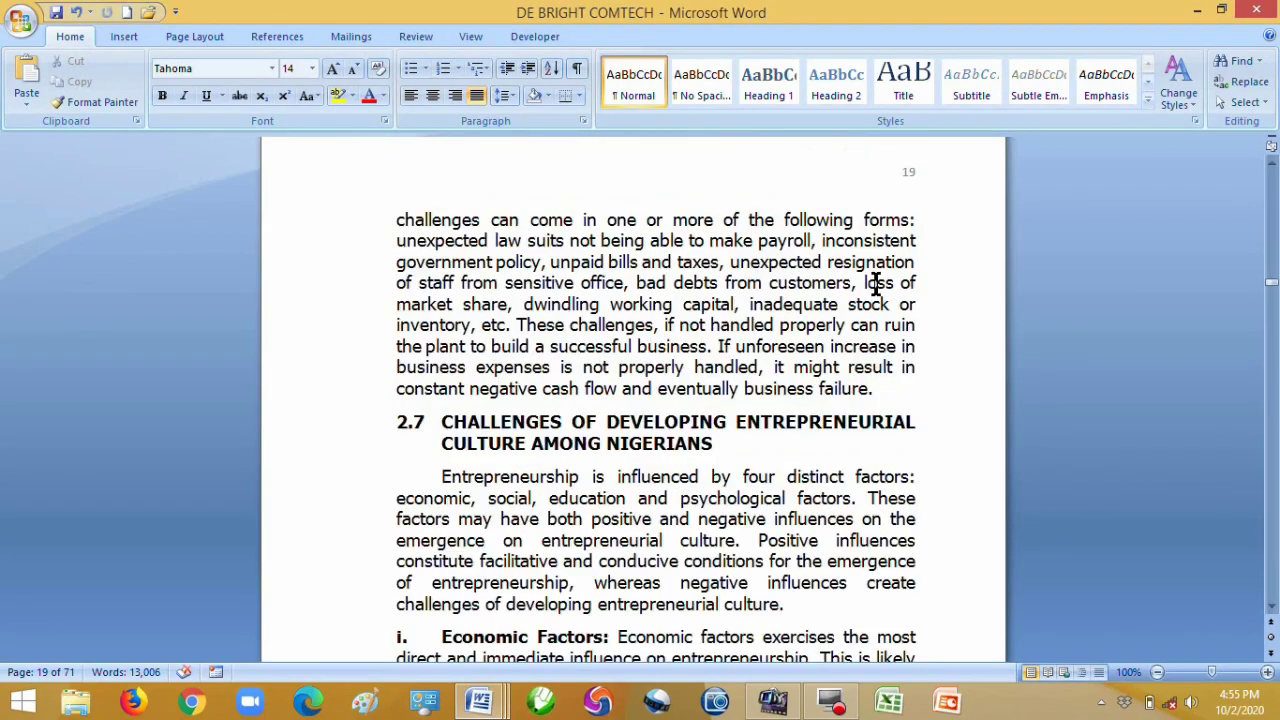
pyautogui.press('pageup')
pyautogui.press('pageup')
pyautogui.press('pageup')
pyautogui.press('pageup')
pyautogui.press('pageup')
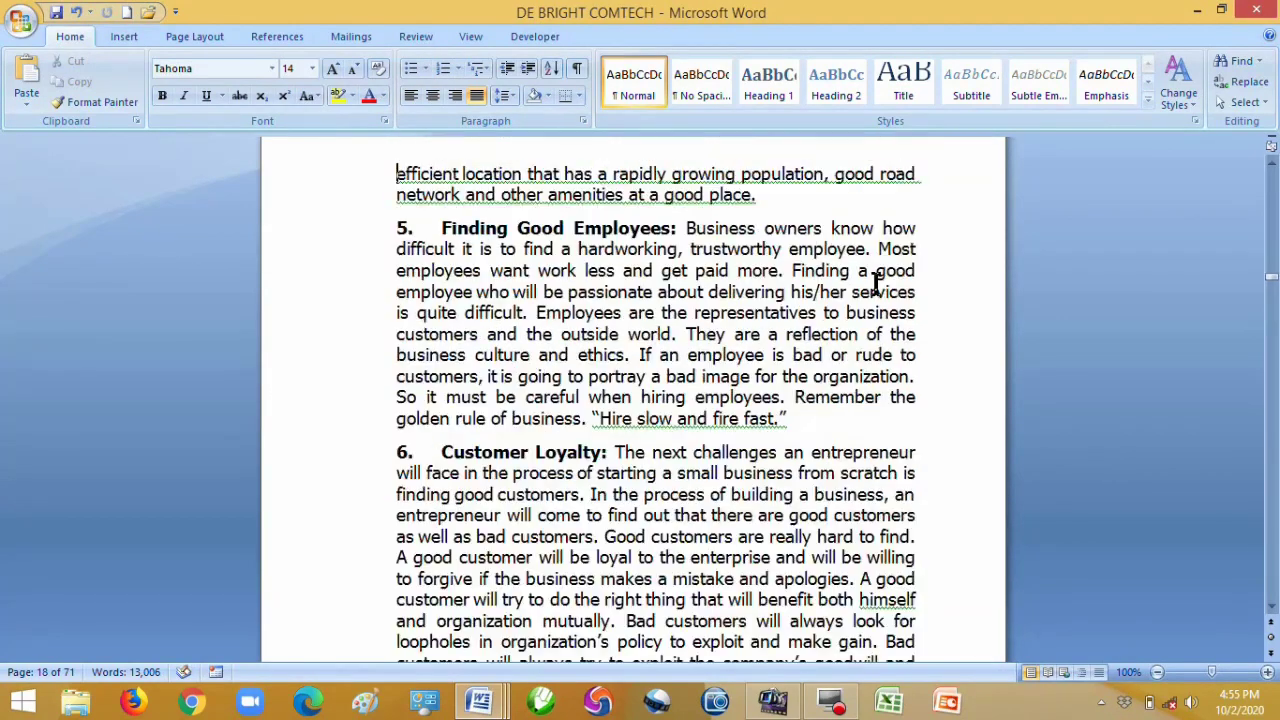
pyautogui.press('pageup')
pyautogui.press('pageup')
pyautogui.press('pageup')
pyautogui.press('pageup')
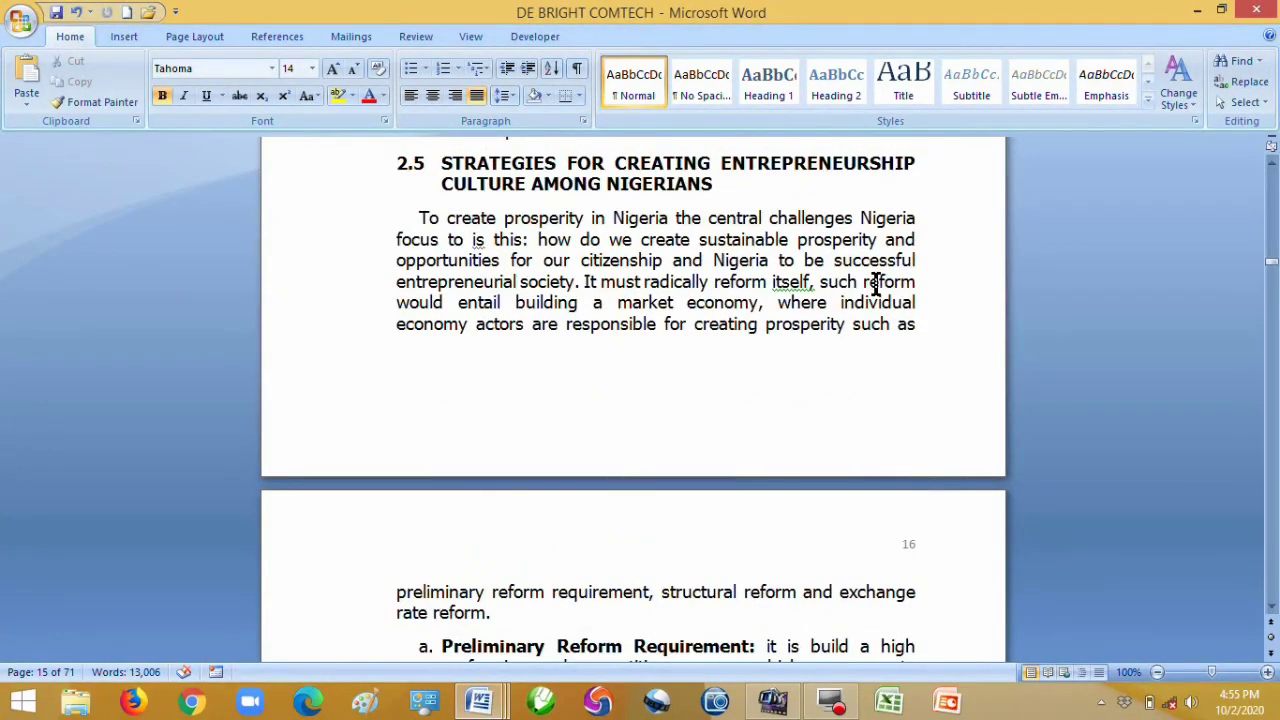
# Page down to the Labor item on page 20, then back up to section 2.5 on page 15.
pyautogui.press('pagedown')
pyautogui.press('pagedown')
pyautogui.press('pagedown')
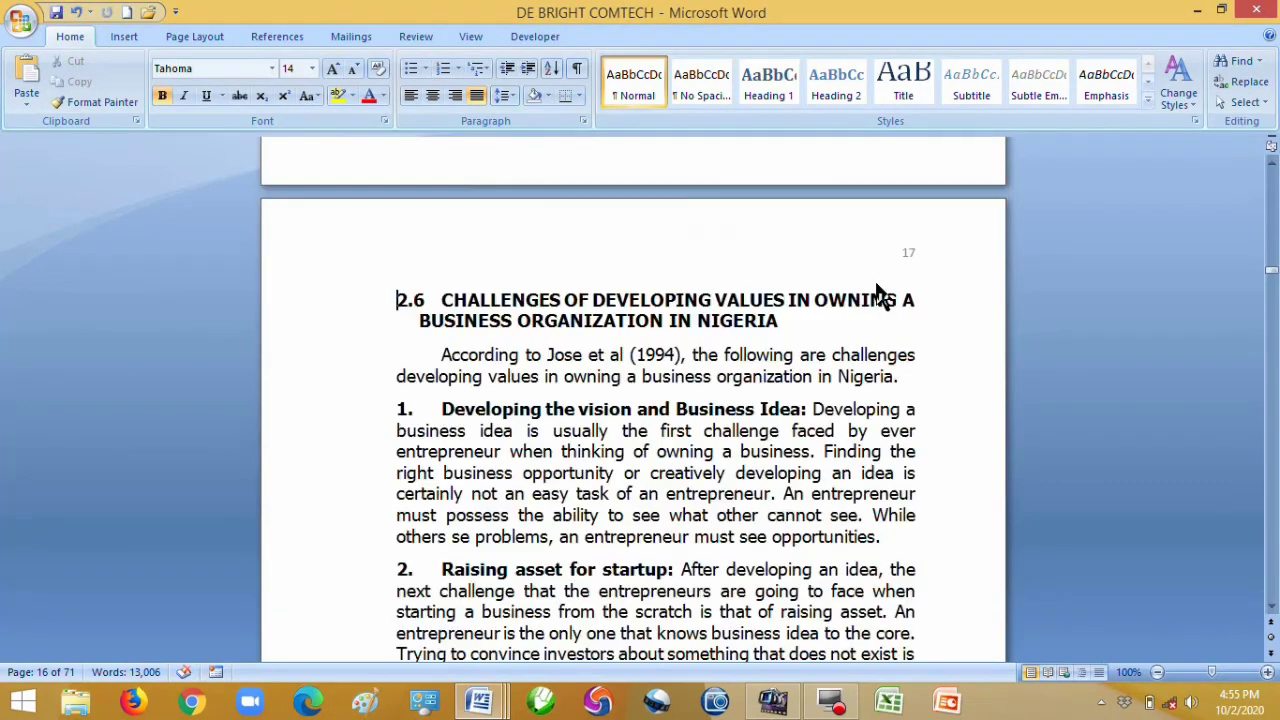
pyautogui.press('pagedown')
pyautogui.press('pagedown')
pyautogui.press('pagedown')
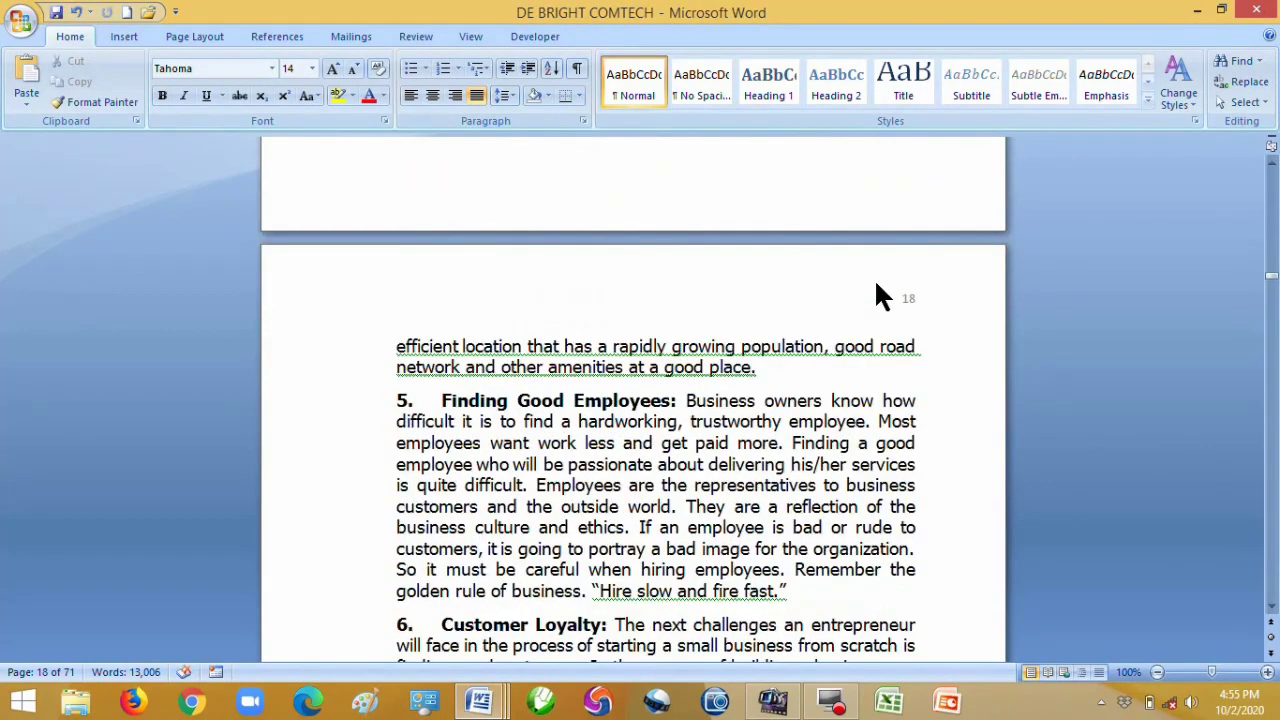
pyautogui.press('pagedown')
pyautogui.press('pagedown')
pyautogui.press('pagedown')
pyautogui.press('pagedown')
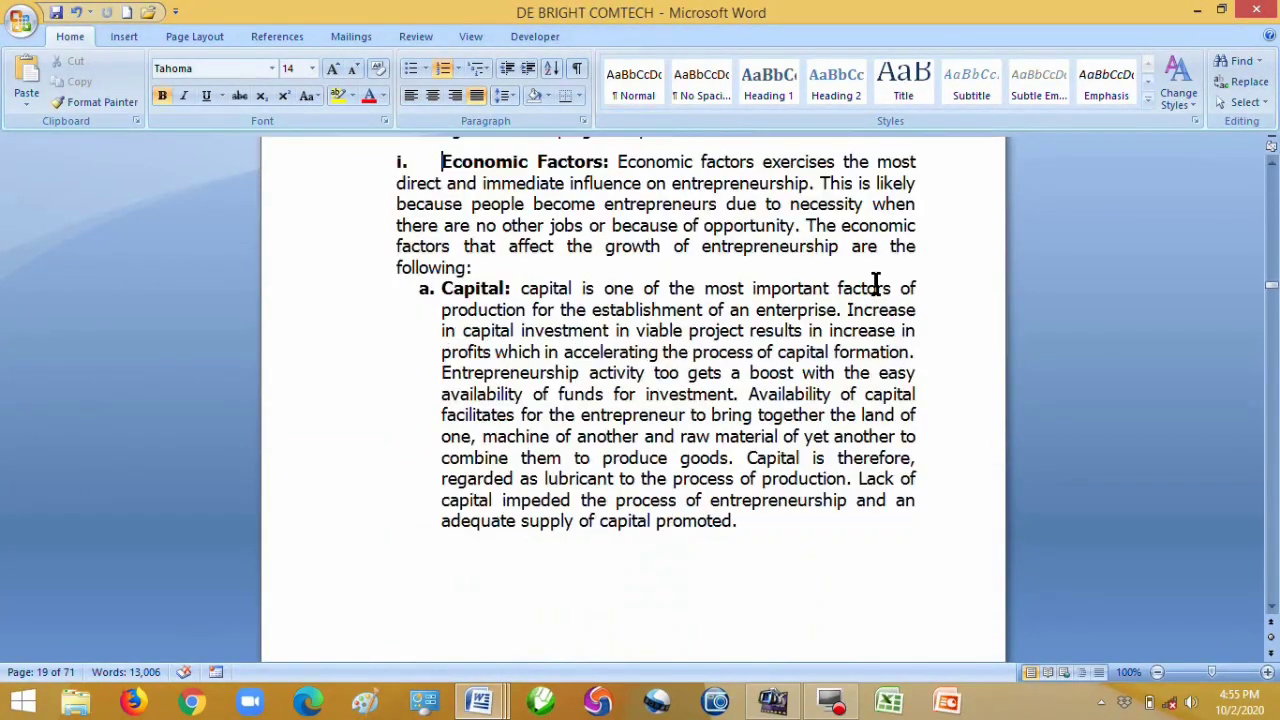
pyautogui.press('pagedown')
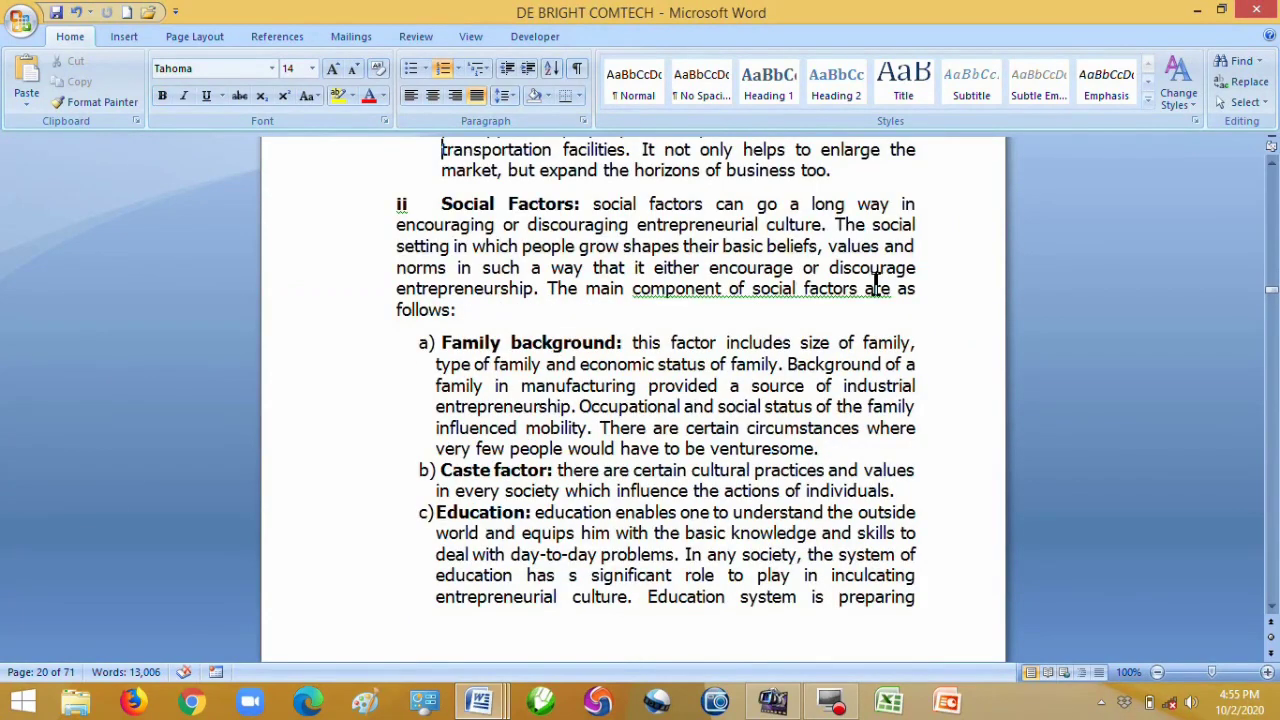
pyautogui.press('pageup')
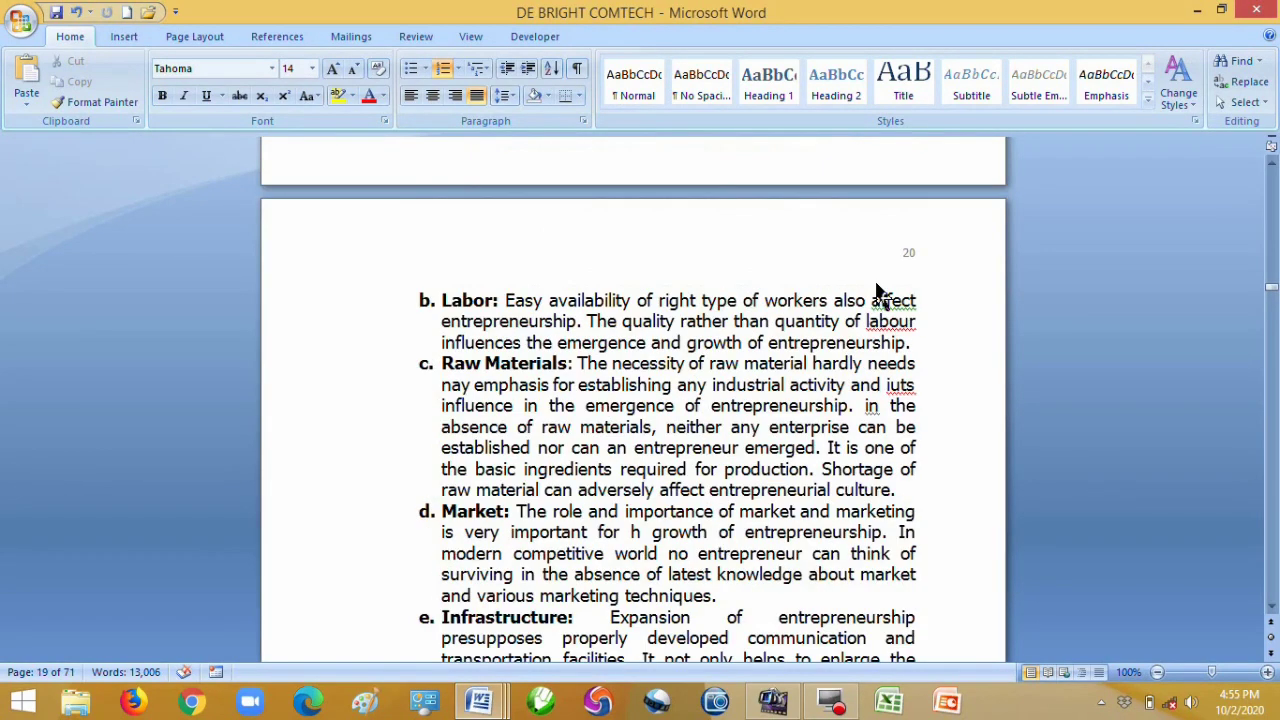
pyautogui.press('pageup')
pyautogui.press('pageup')
pyautogui.press('pageup')
pyautogui.press('pageup')
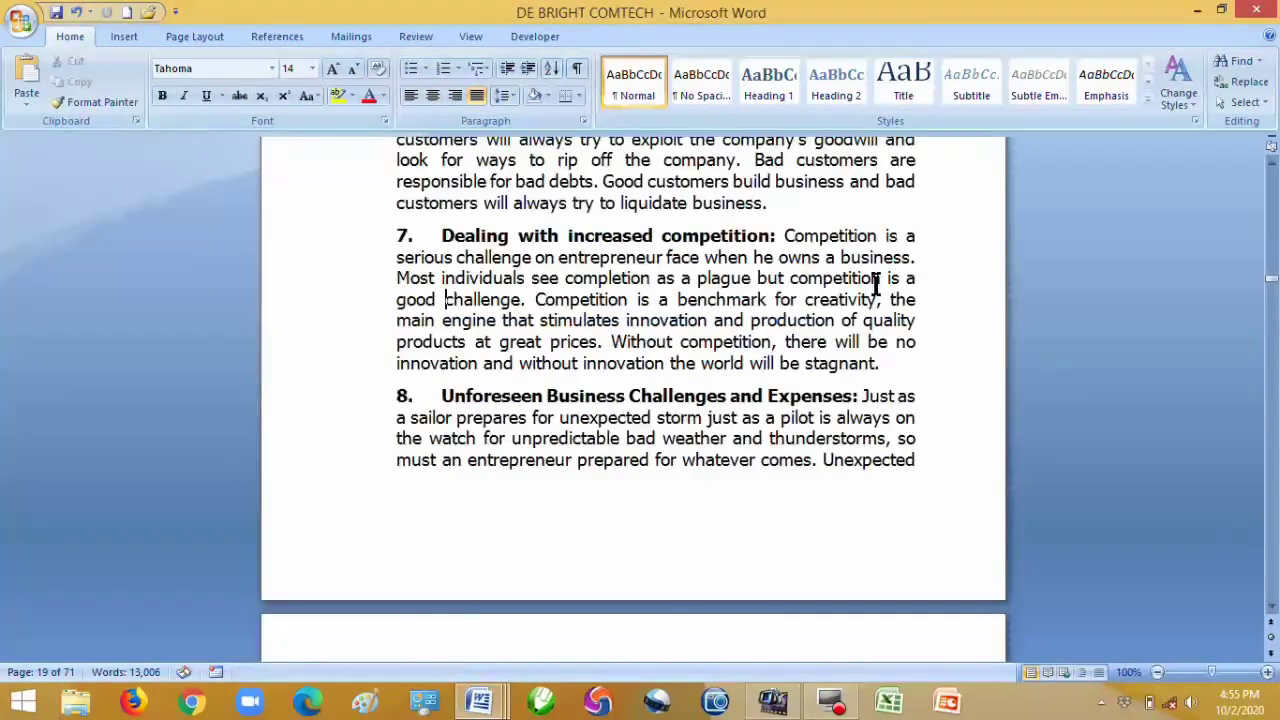
pyautogui.press('pageup')
pyautogui.press('pageup')
pyautogui.press('pageup')
pyautogui.press('pageup')
pyautogui.press('pageup')
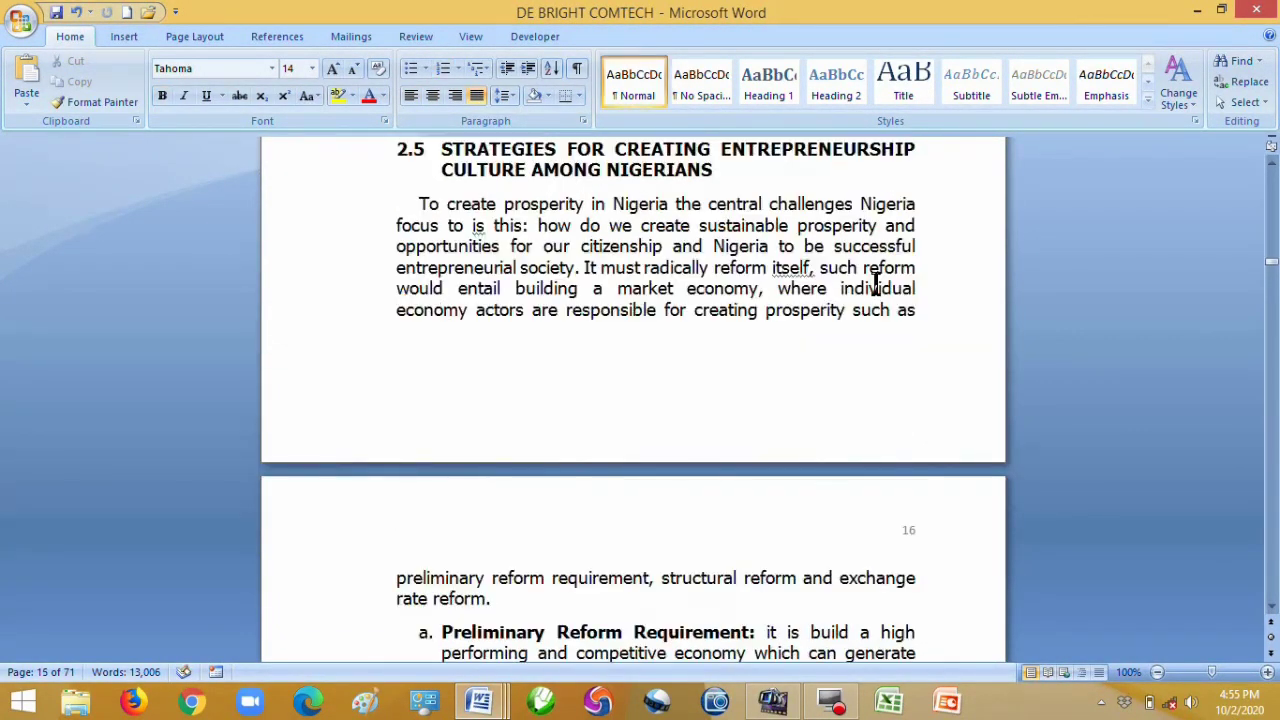
pyautogui.press('pageup')
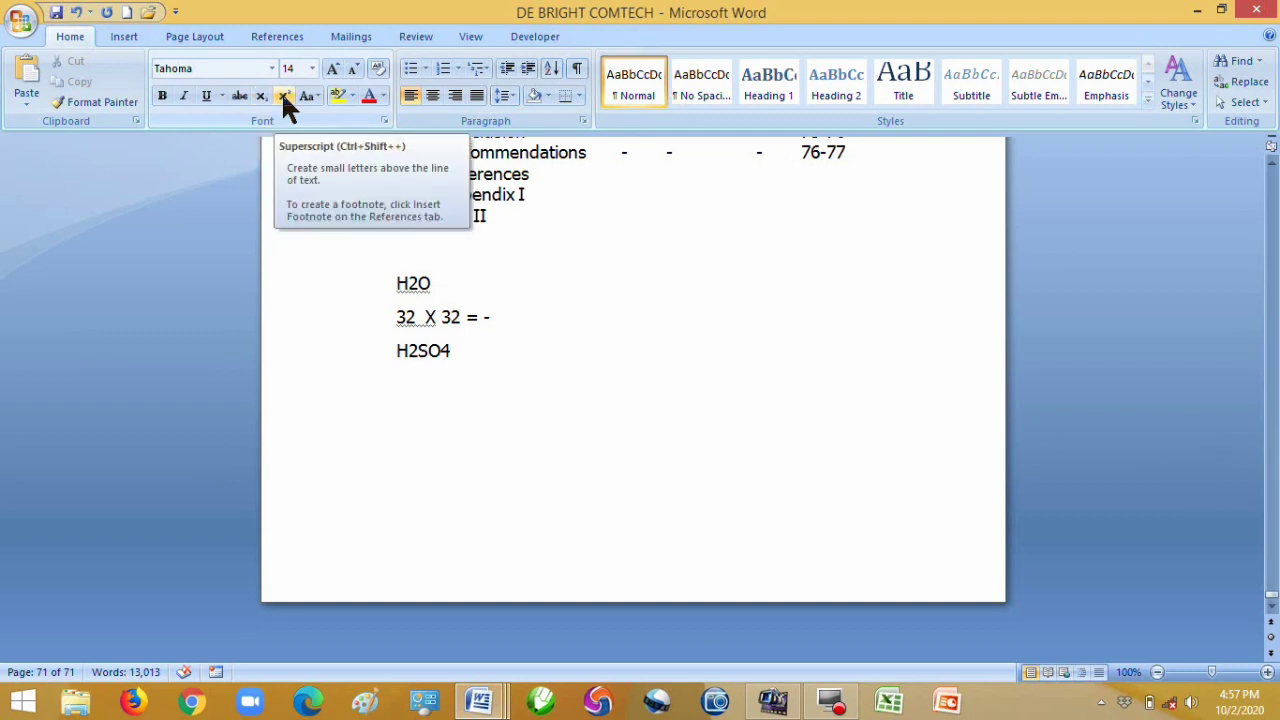
# Subscript the 2 in H2O to make H₂O.
pyautogui.doubleClick(414, 280)
pyautogui.click(413, 283)
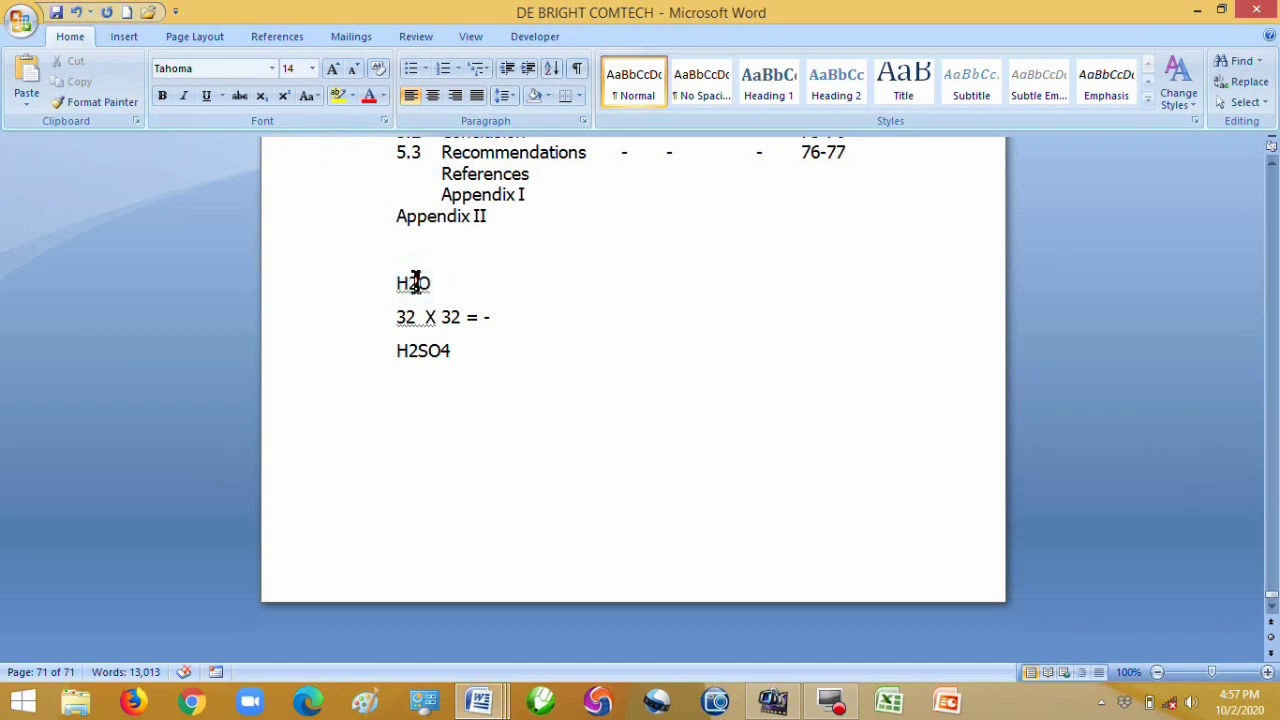
pyautogui.moveTo(414, 283); pyautogui.dragTo(408, 285)
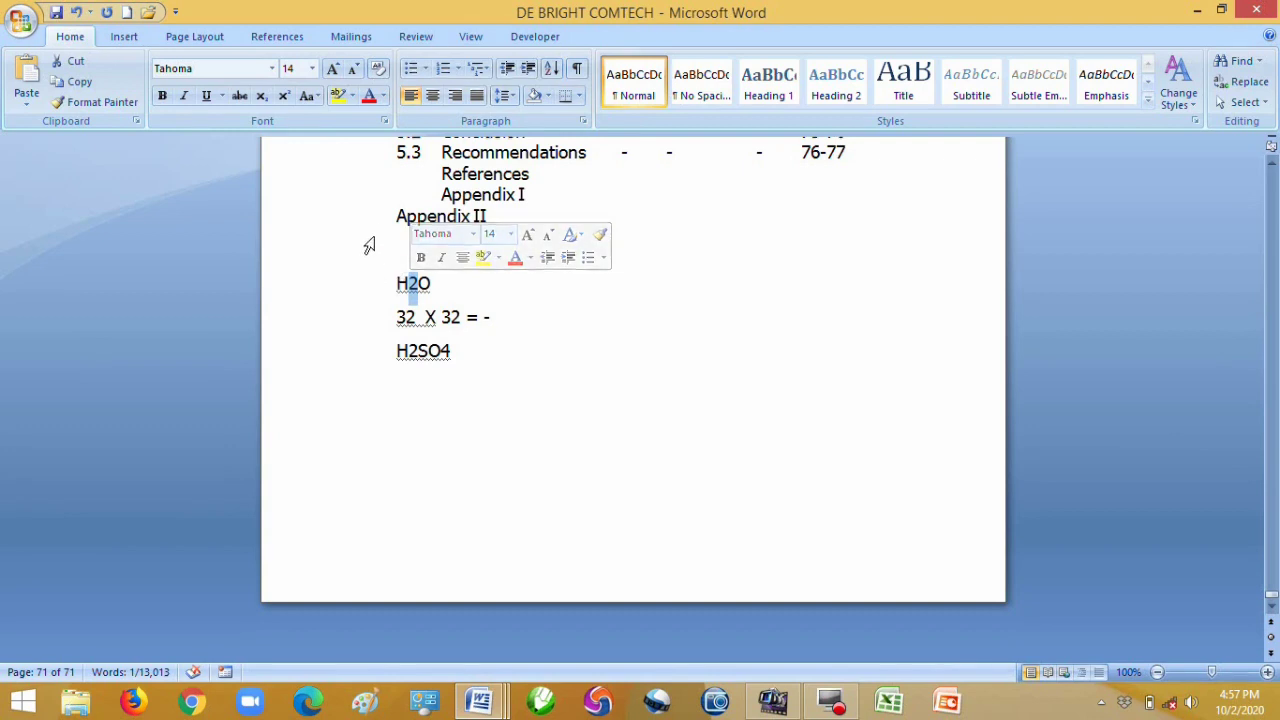
pyautogui.click(261, 96)
pyautogui.click(432, 285)
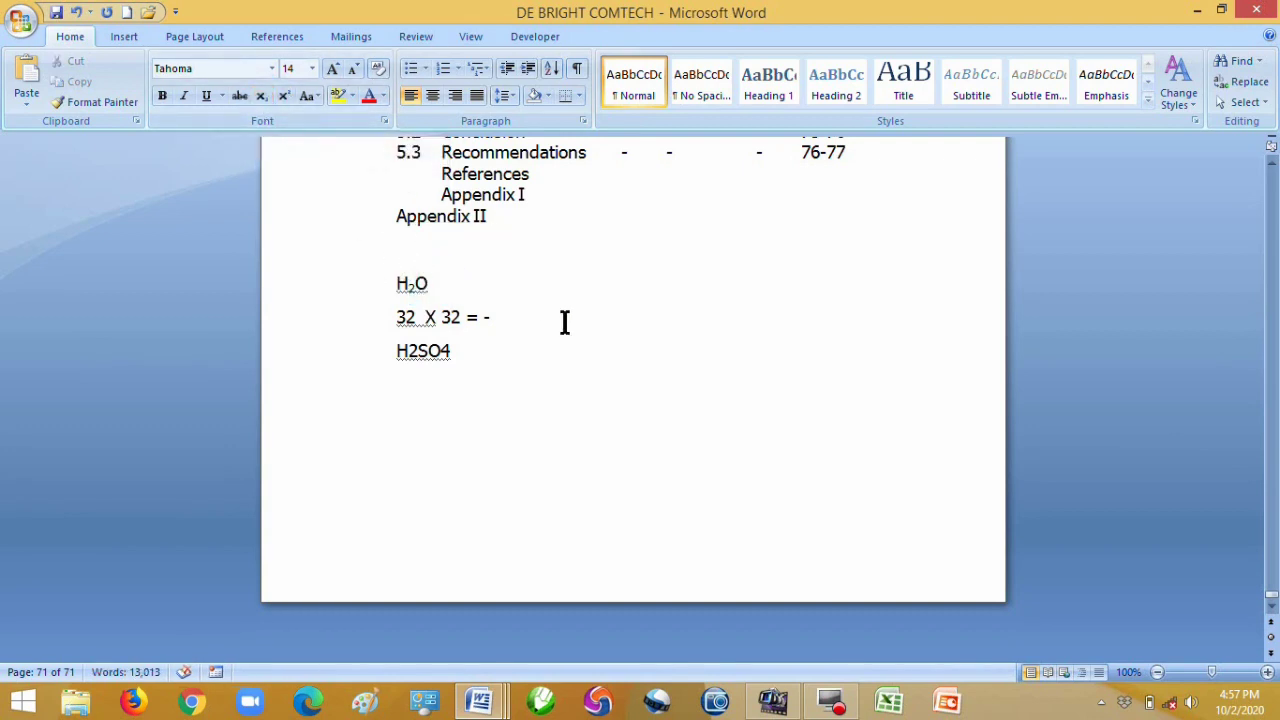
# Add H₂O to the dictionary so it is no longer flagged as misspelled.
pyautogui.rightClick(421, 284)
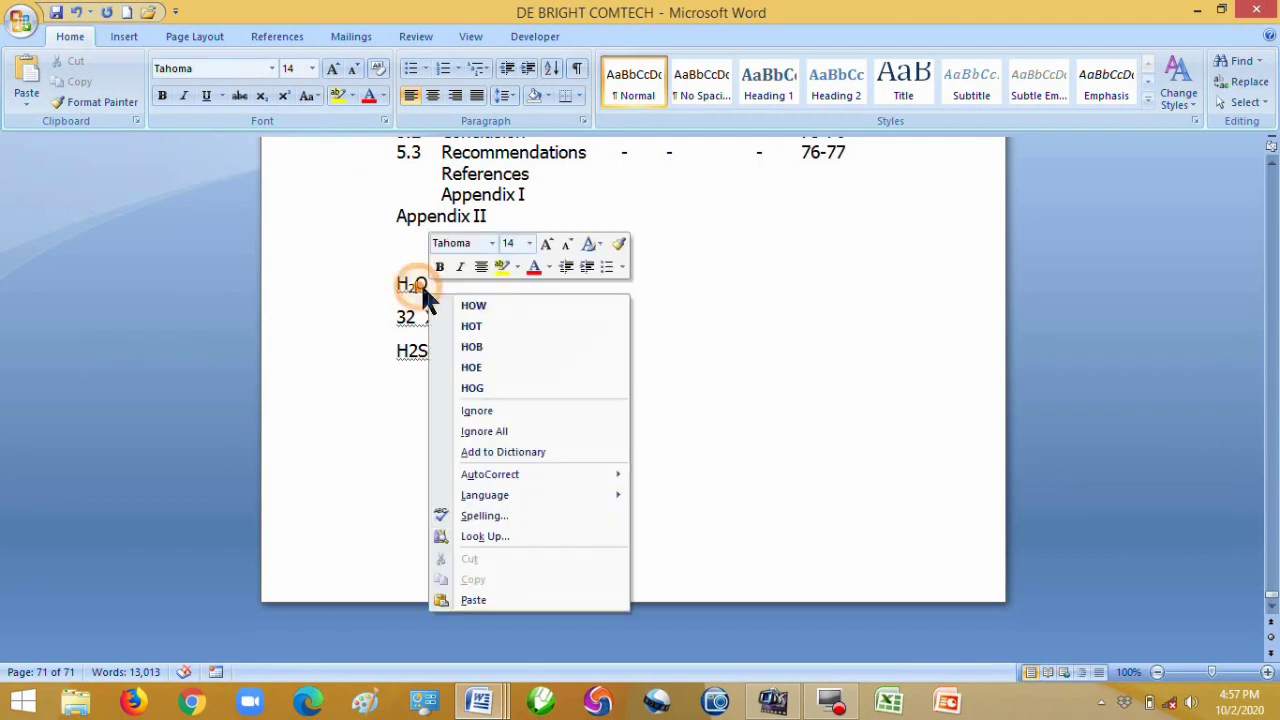
pyautogui.click(548, 452)
pyautogui.click(575, 320)
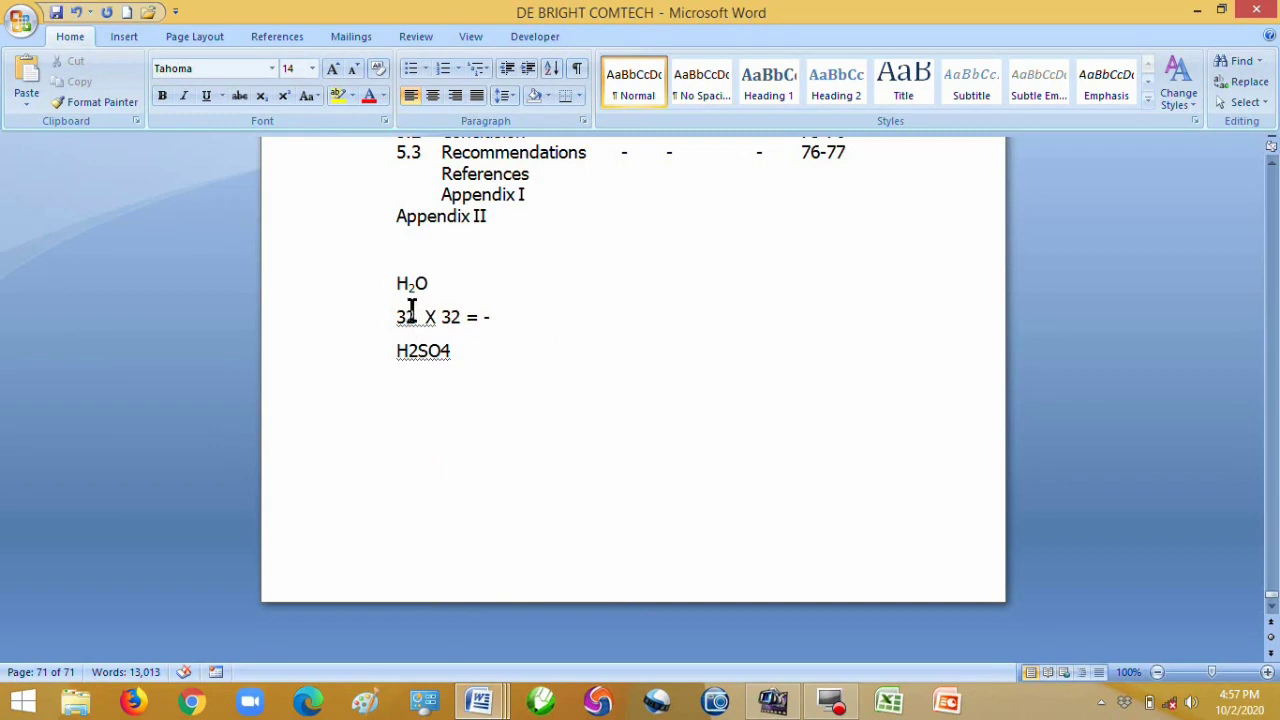
# Superscript both 2s so the line reads 3² X 3².
pyautogui.moveTo(405, 316); pyautogui.dragTo(410, 336)
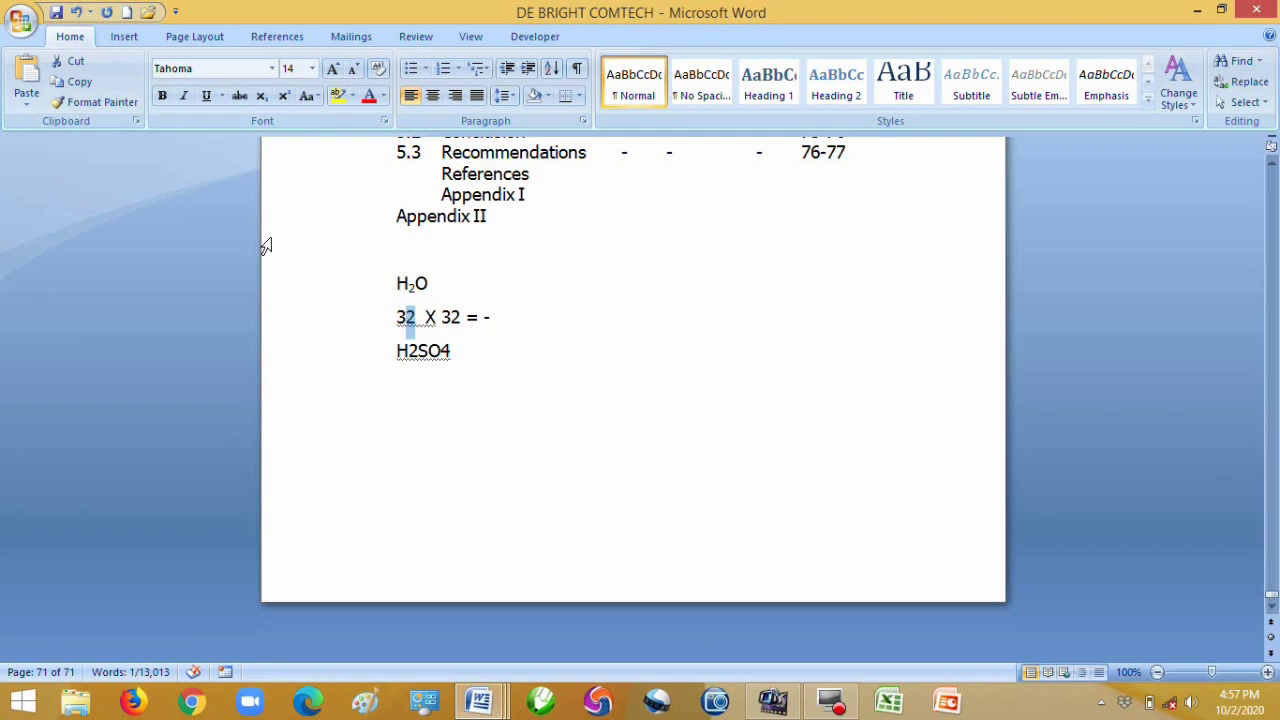
pyautogui.click(282, 92)
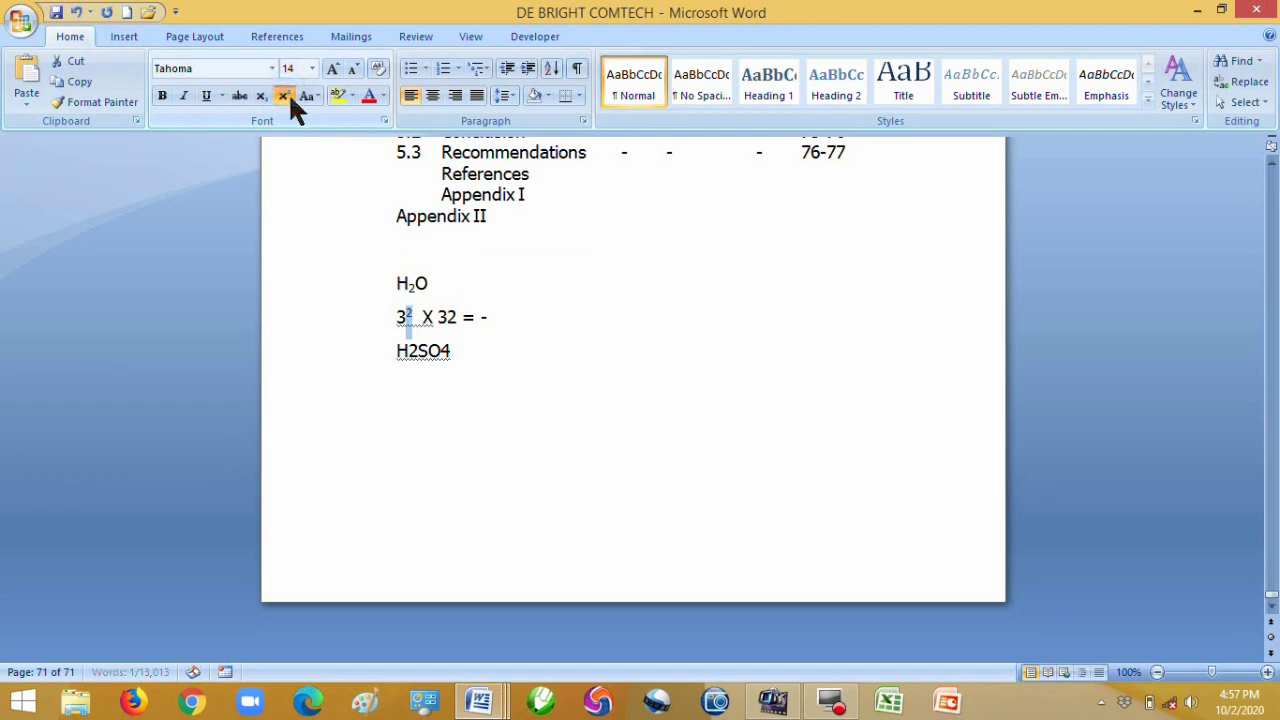
pyautogui.moveTo(446, 318); pyautogui.dragTo(457, 320)
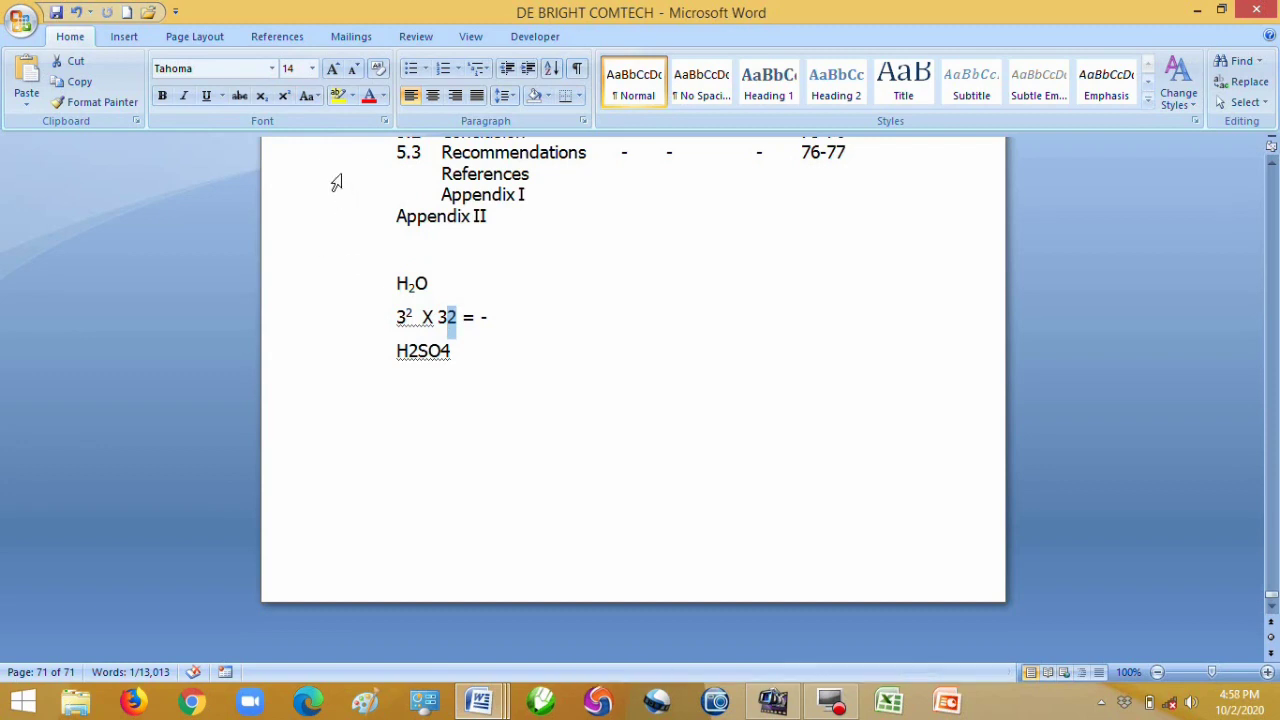
pyautogui.click(283, 94)
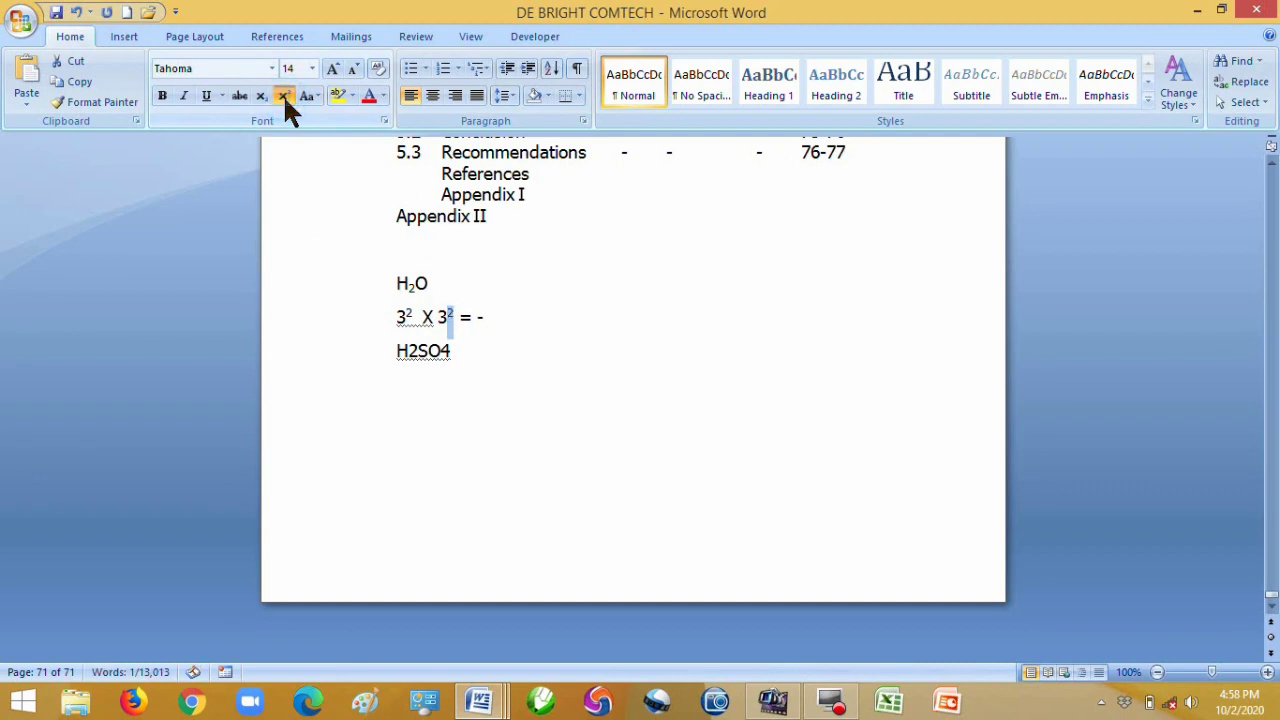
pyautogui.click(508, 320)
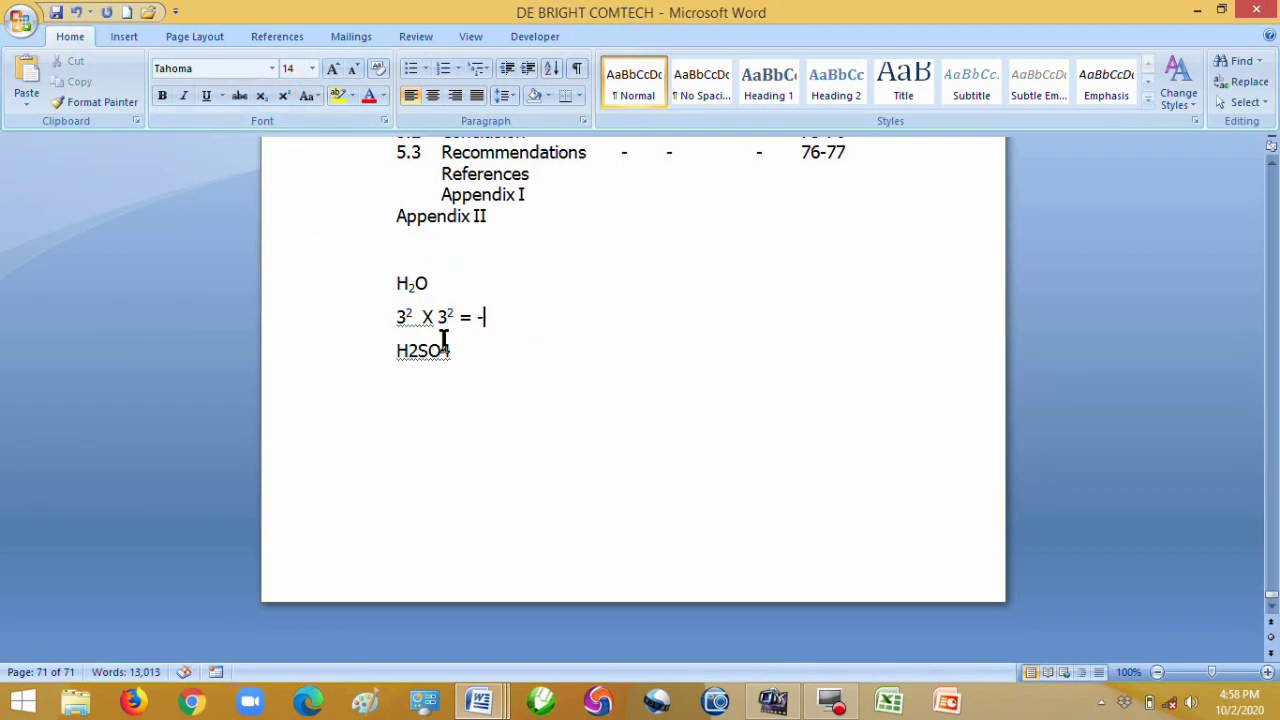
# Subscript the 2 and the 4 in H2SO4 to make H₂SO₄.
pyautogui.moveTo(420, 352); pyautogui.dragTo(408, 353)
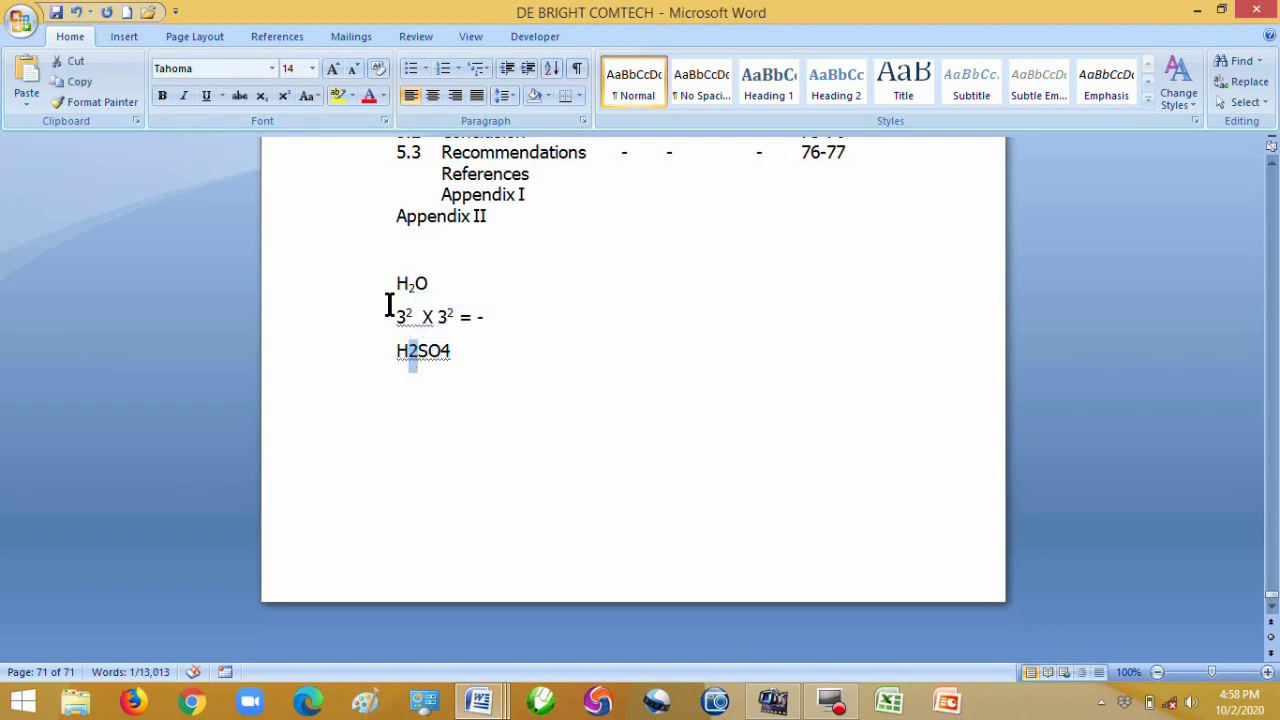
pyautogui.click(260, 94)
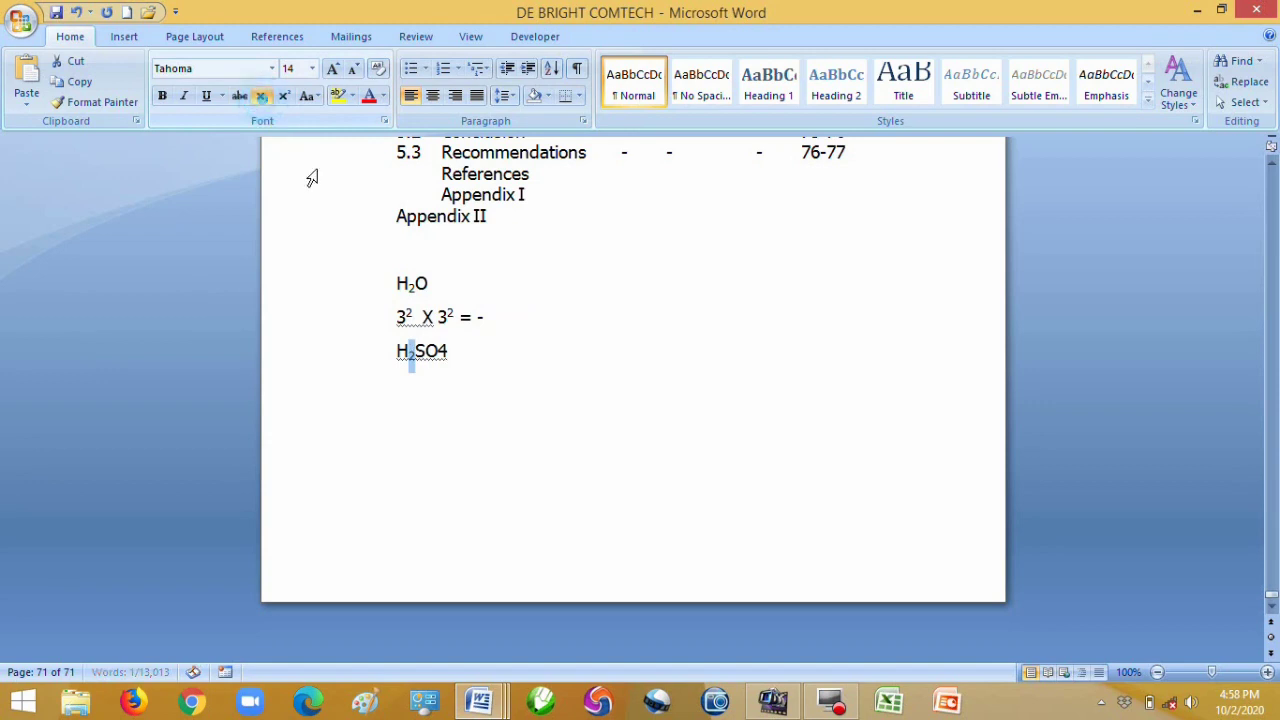
pyautogui.moveTo(438, 352); pyautogui.dragTo(448, 352)
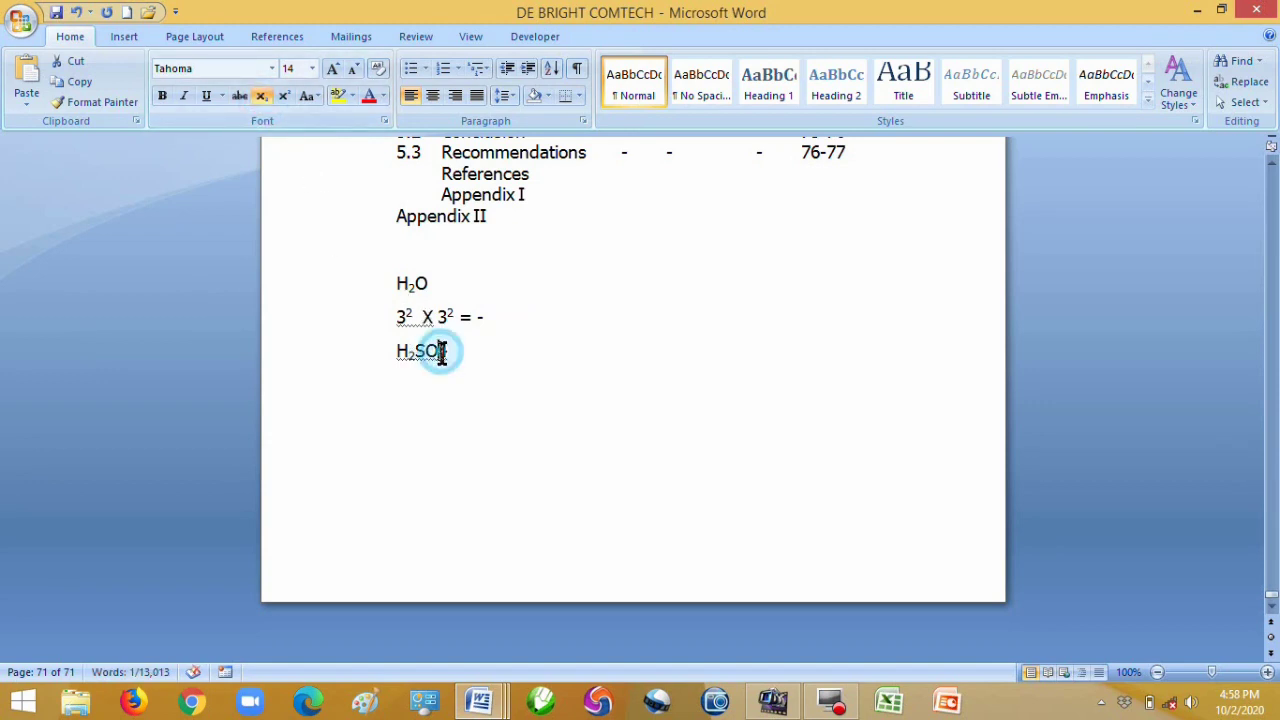
pyautogui.click(260, 96)
pyautogui.click(480, 272)
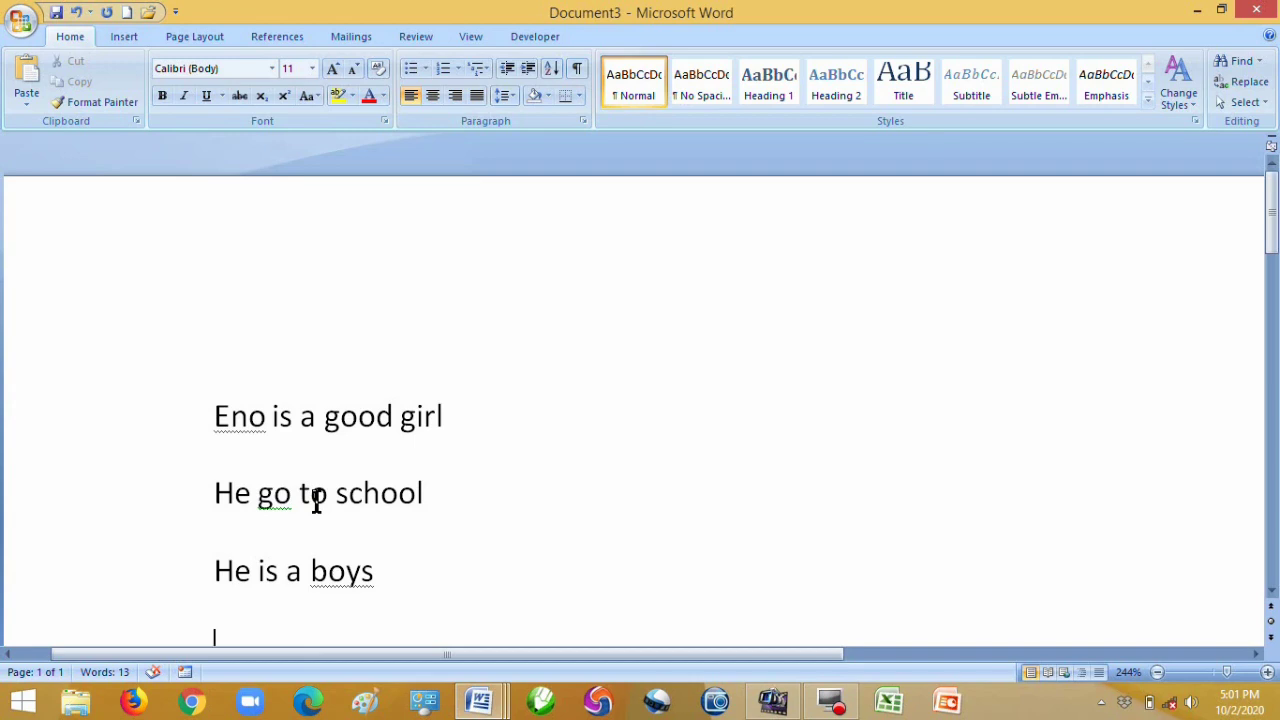
# Insert an f into 'girl' so the first sentence reads 'Eno is a good girfl'.
pyautogui.click(275, 424)
pyautogui.click(439, 416)
pyautogui.write('f')
pyautogui.click(428, 488)
pyautogui.moveTo(455, 416); pyautogui.dragTo(400, 416)
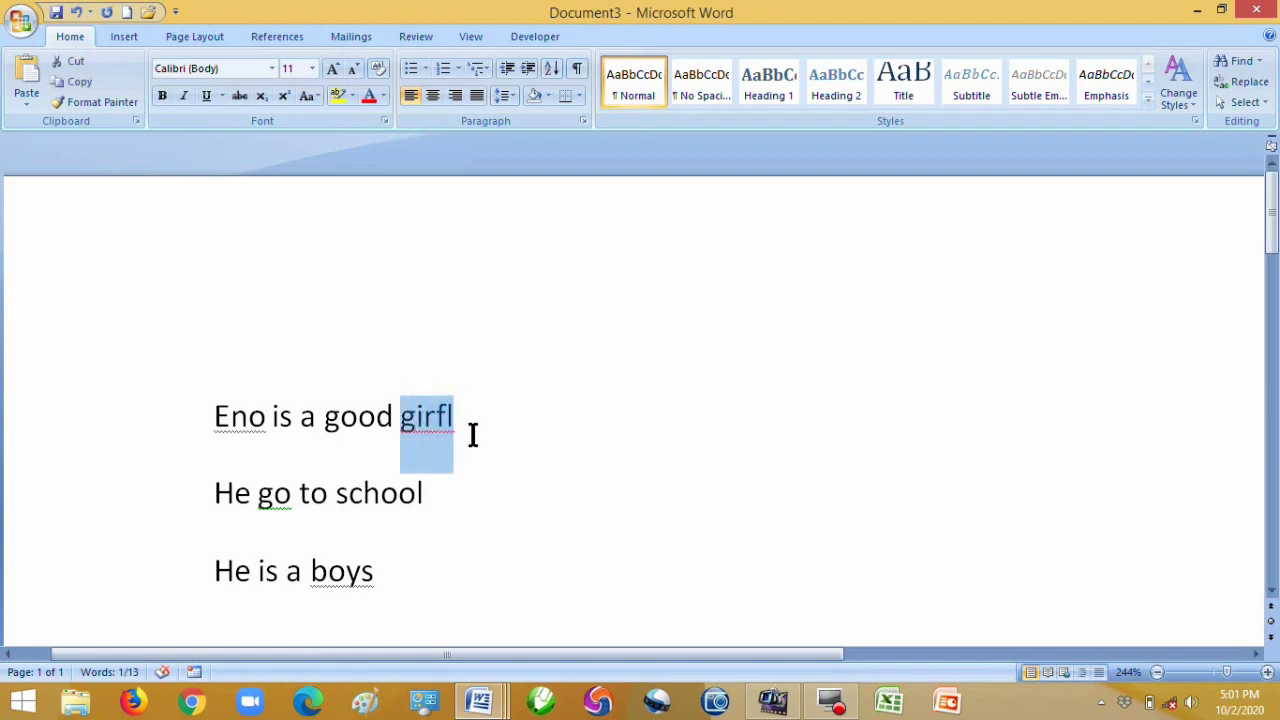
pyautogui.click(473, 434)
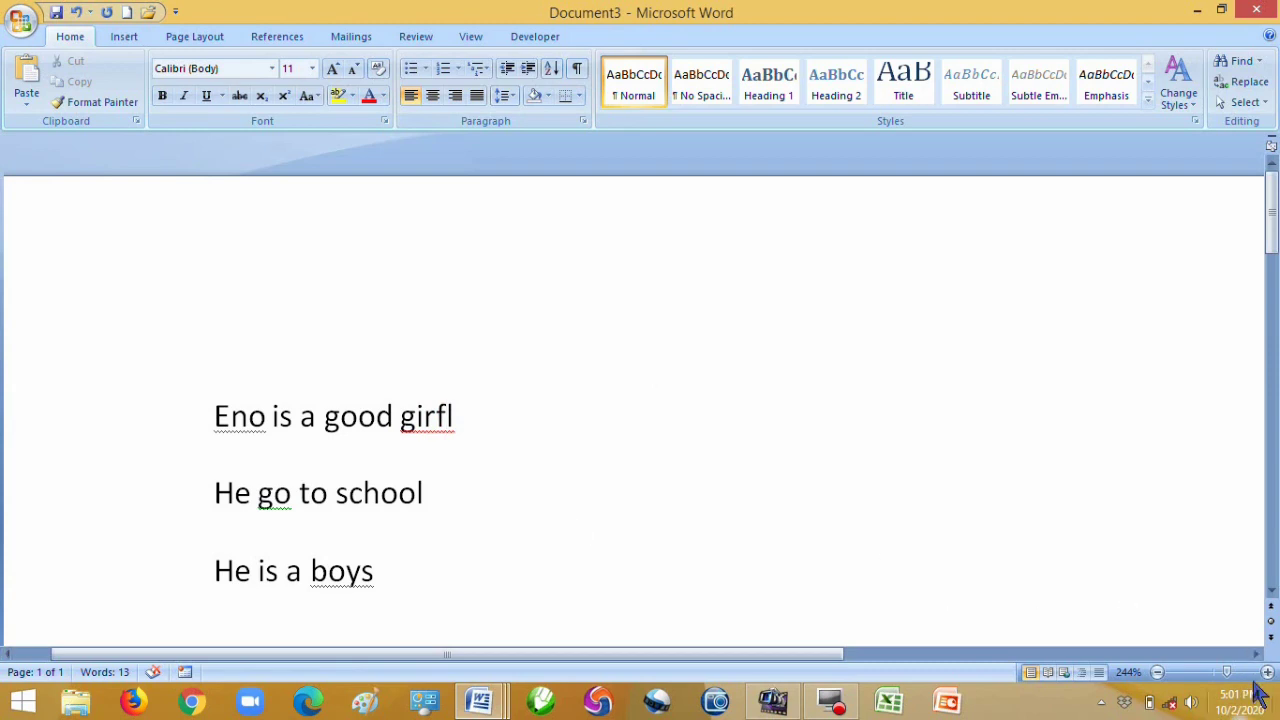
pyautogui.moveTo(1229, 674); pyautogui.dragTo(1231, 674)
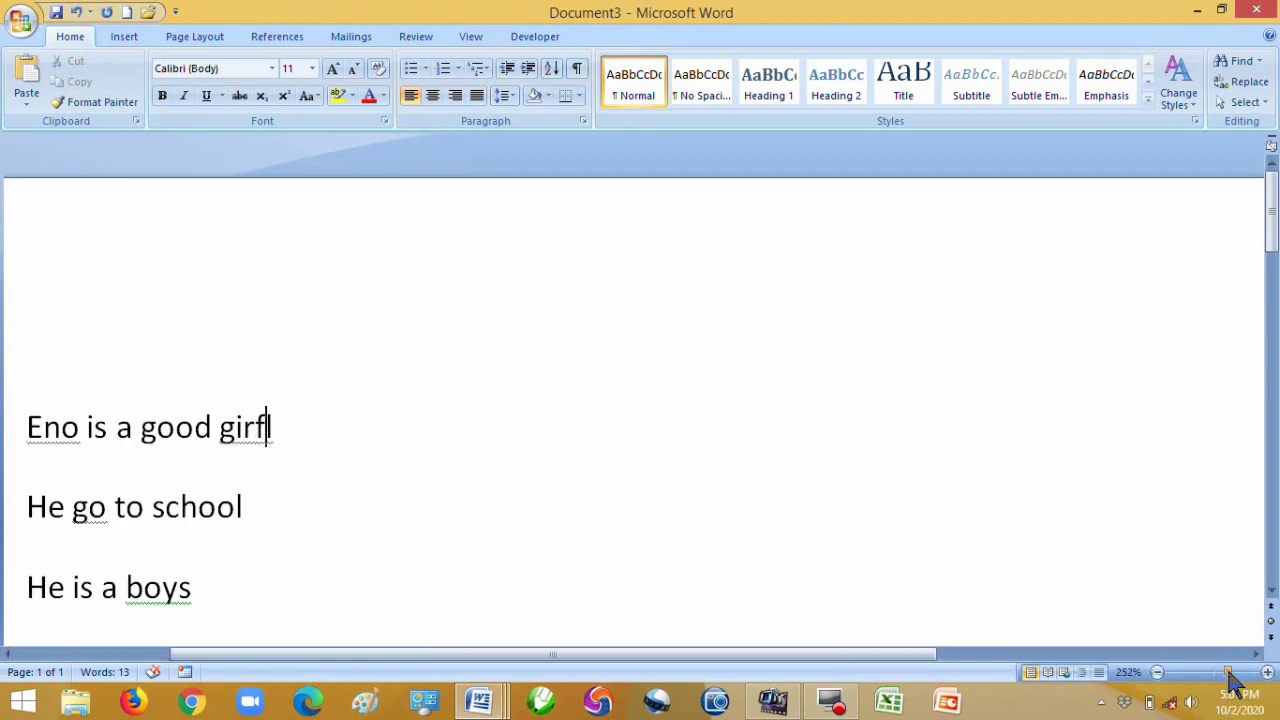
pyautogui.moveTo(900, 655); pyautogui.dragTo(714, 664)
pyautogui.click(288, 428)
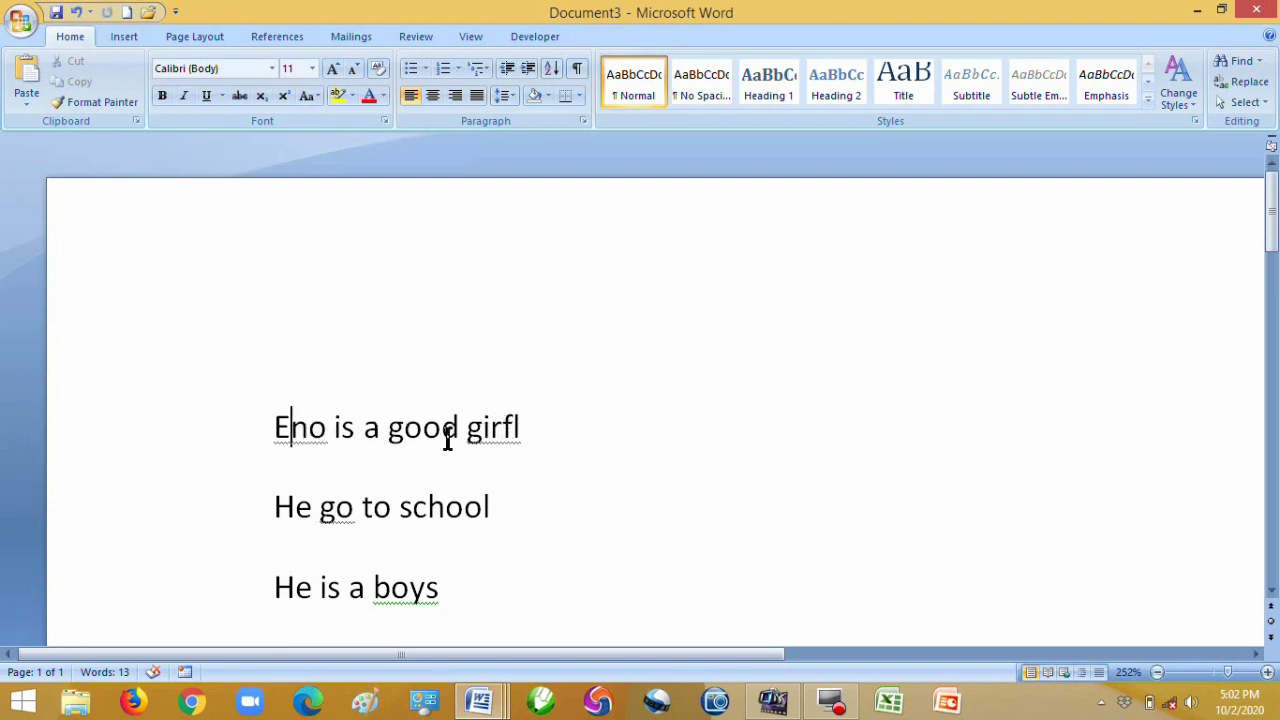
# Correct the misspelled word 'girfl' to 'girl' in the first sentence.
pyautogui.moveTo(326, 427); pyautogui.dragTo(267, 428)
pyautogui.click(310, 433)
pyautogui.click(530, 420)
pyautogui.press('BackSpace')
pyautogui.press('BackSpace')
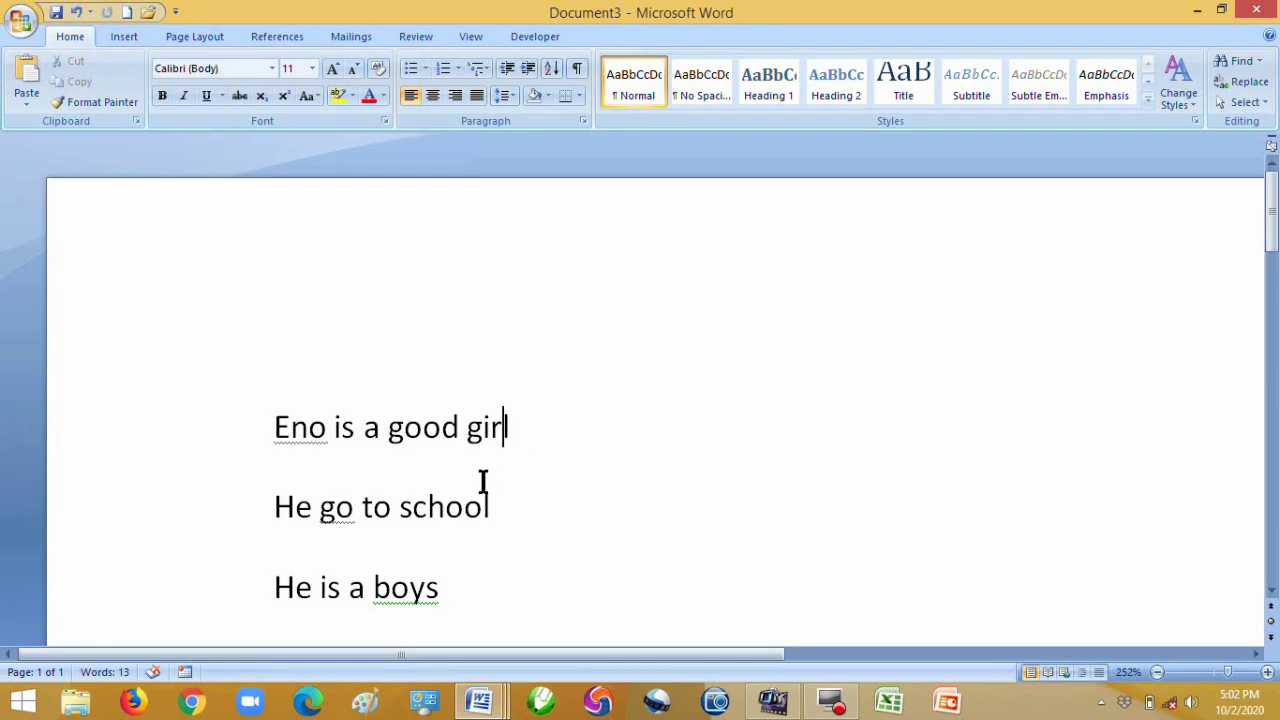
# Add the name that opens the first sentence to the dictionary.
pyautogui.rightClick(310, 430)
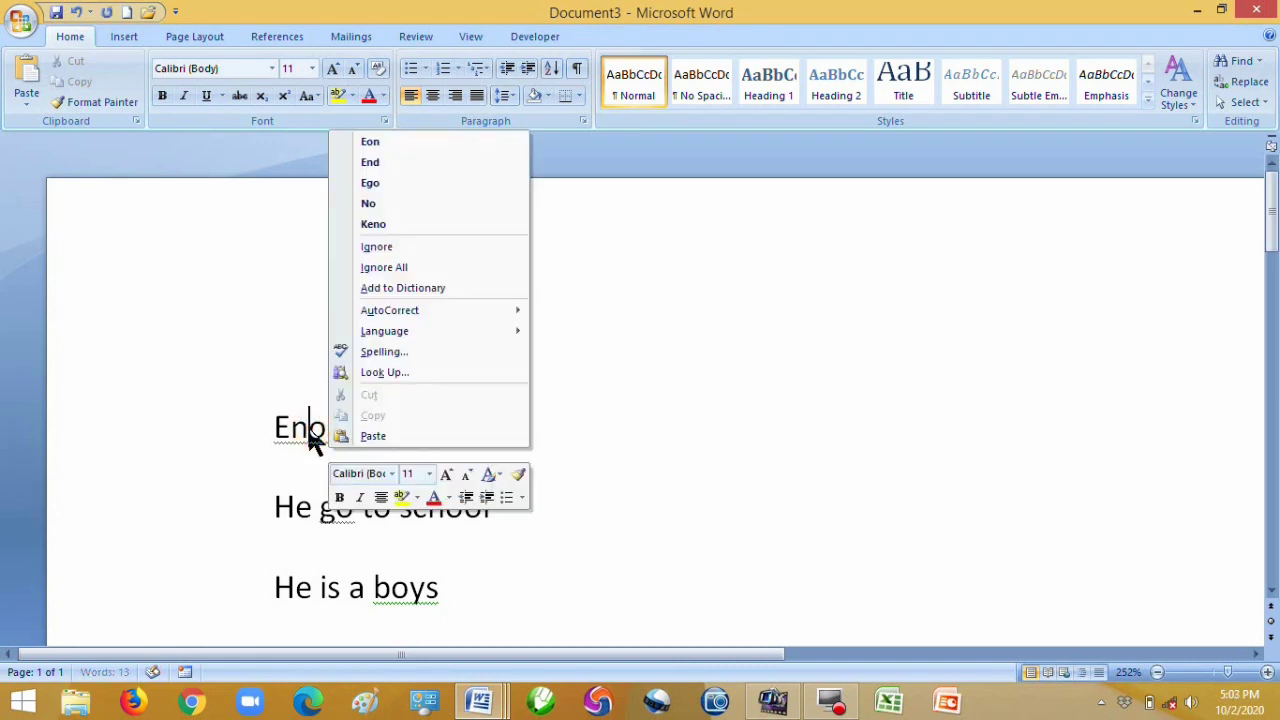
pyautogui.click(441, 291)
pyautogui.click(443, 427)
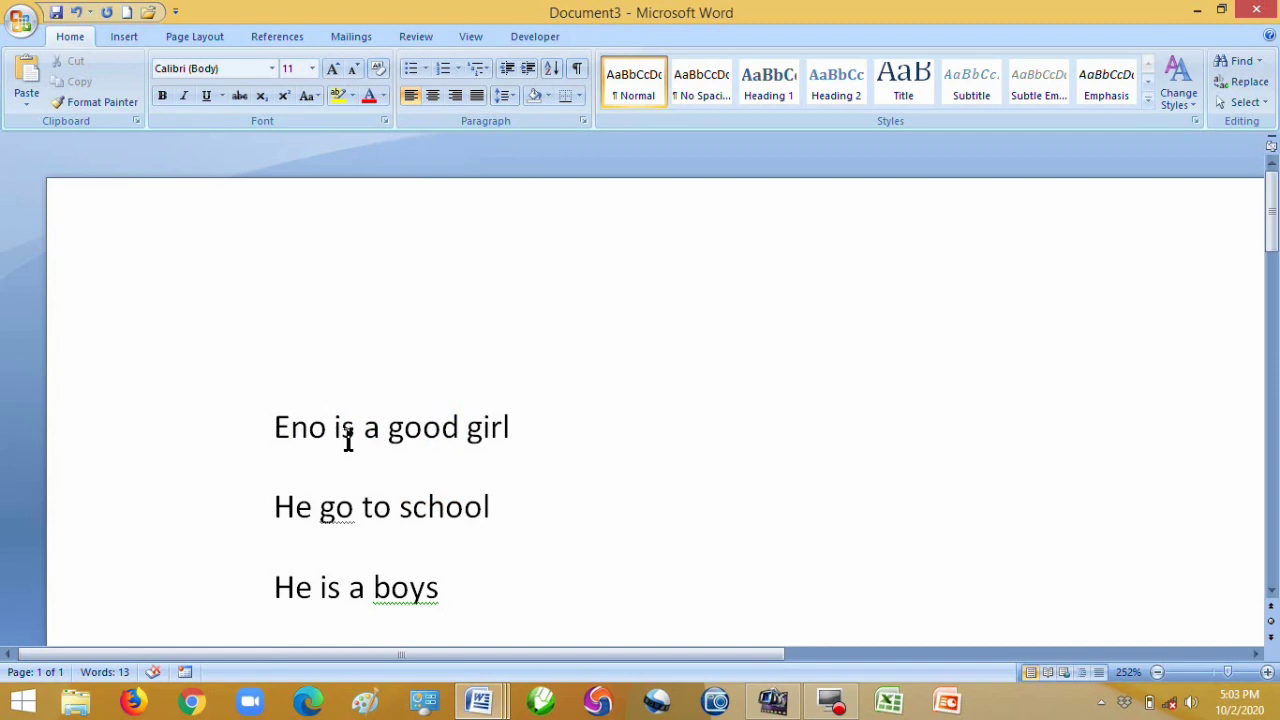
pyautogui.click(331, 474)
# Change 'He go to school' to 'He goes to school' by adding 'es'.
pyautogui.moveTo(354, 512); pyautogui.dragTo(322, 511)
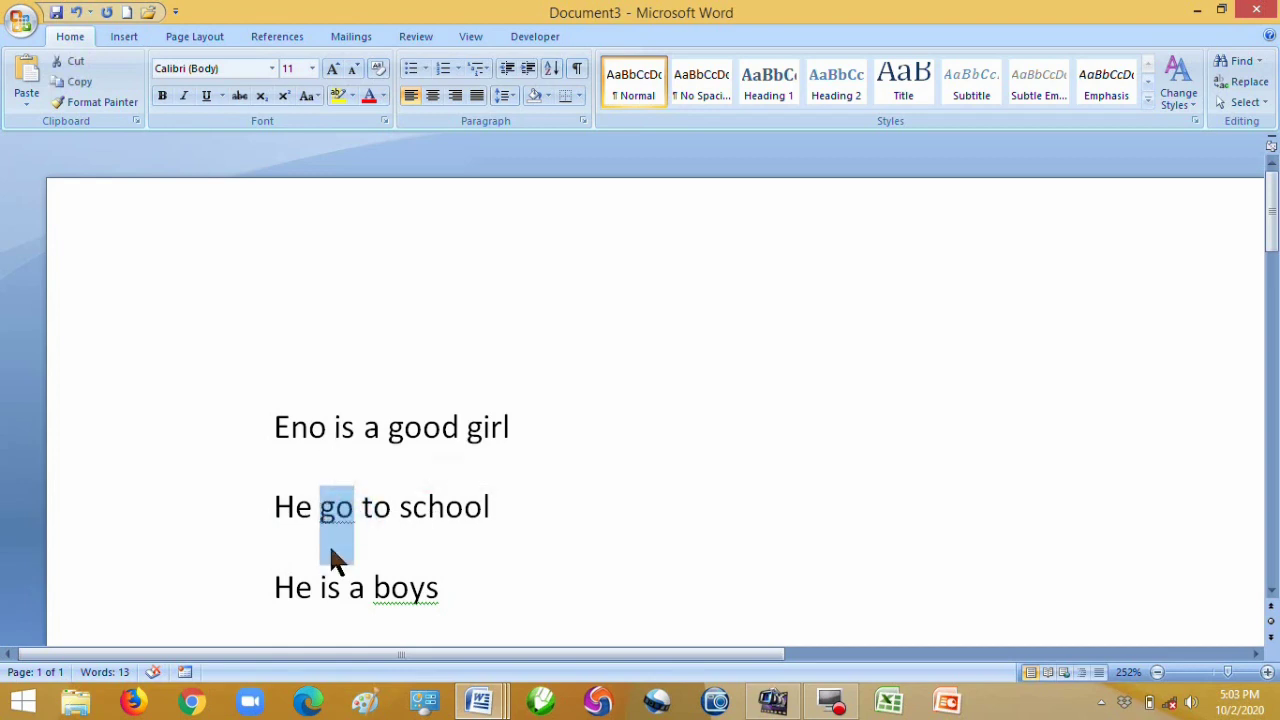
pyautogui.click(334, 537)
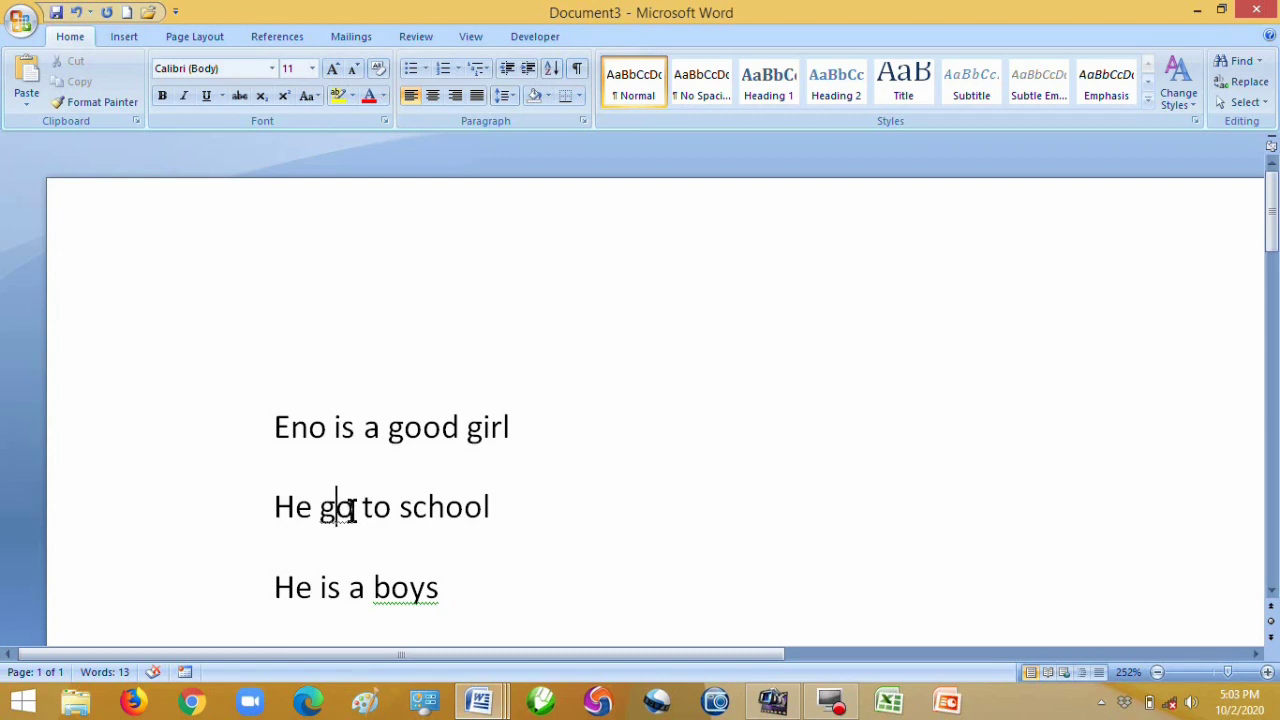
pyautogui.doubleClick(352, 510)
pyautogui.click(357, 510)
pyautogui.write('es')
# Replace 'boys' with the suggested 'boy' and switch to the DE BRIGHT COMTECH document.
pyautogui.click(391, 589)
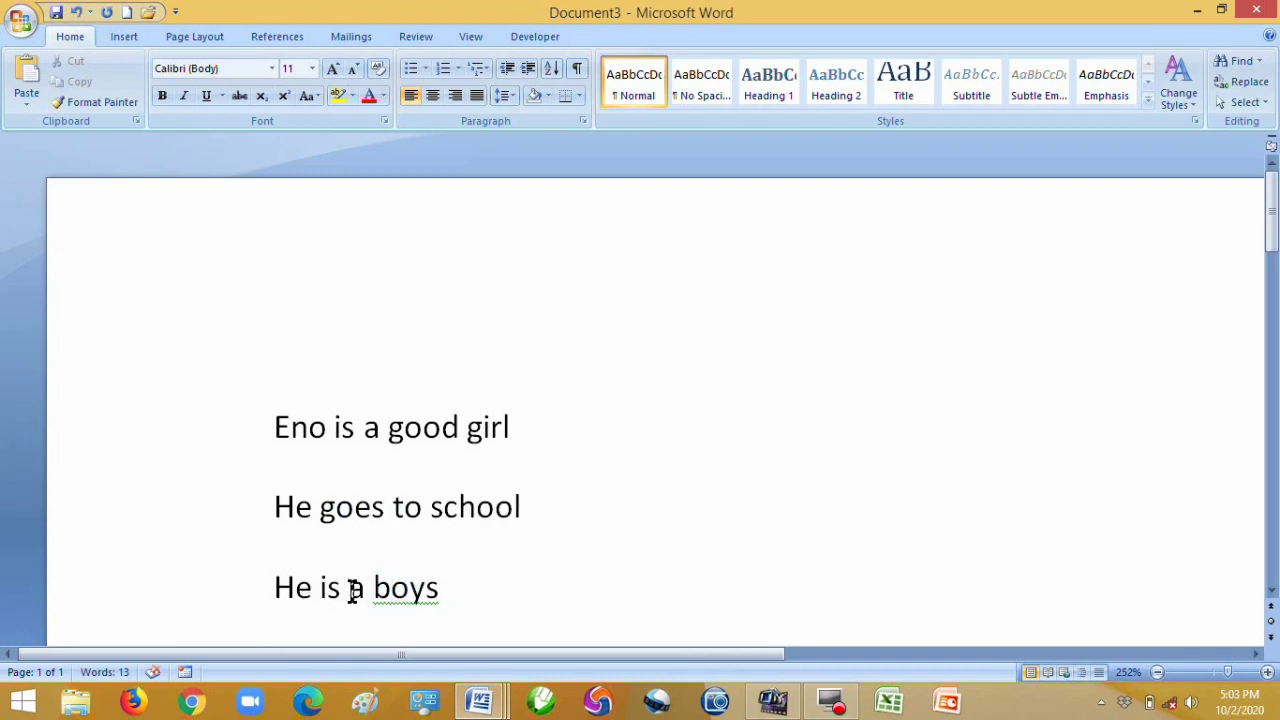
pyautogui.rightClick(413, 590)
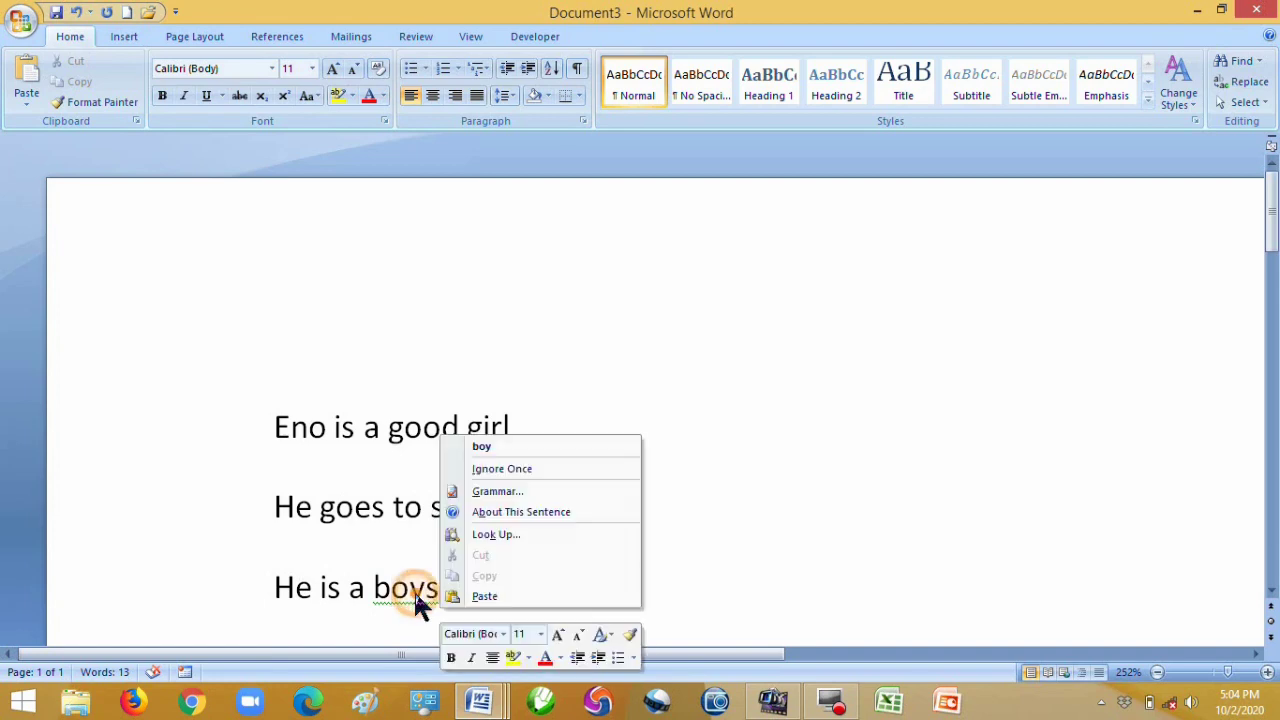
pyautogui.click(505, 447)
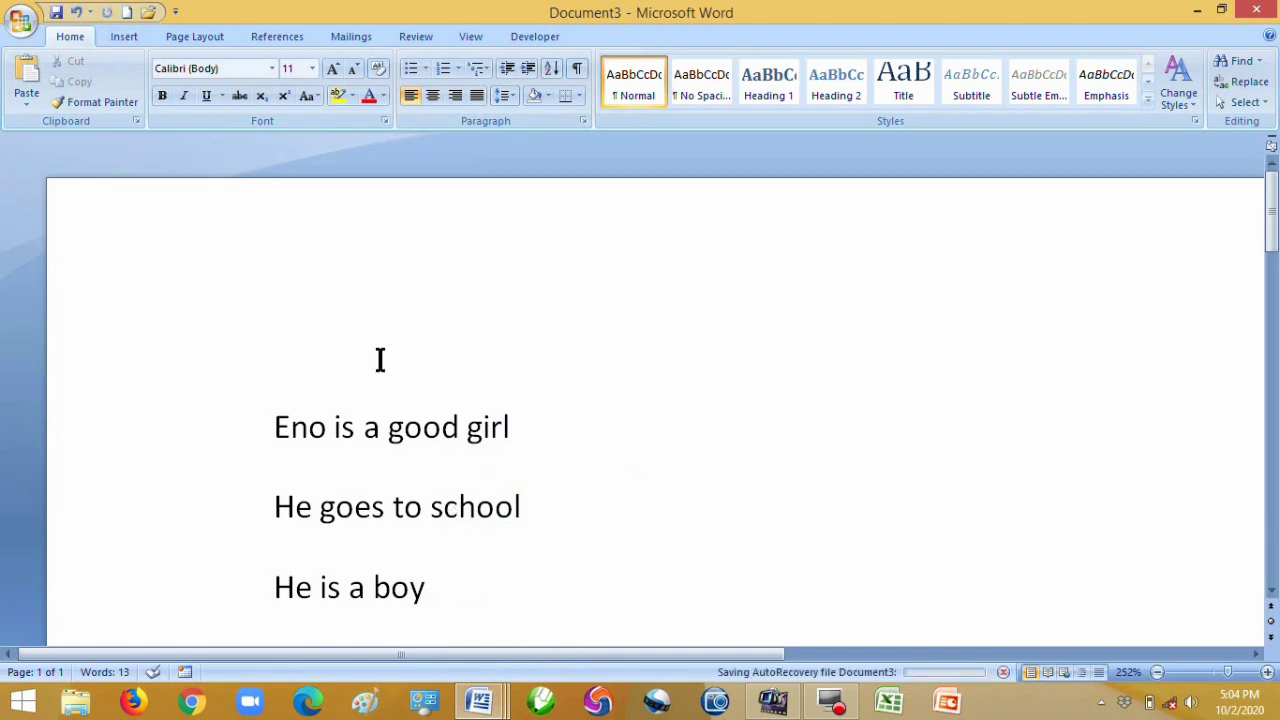
pyautogui.hotkey('alt', 'Tab')
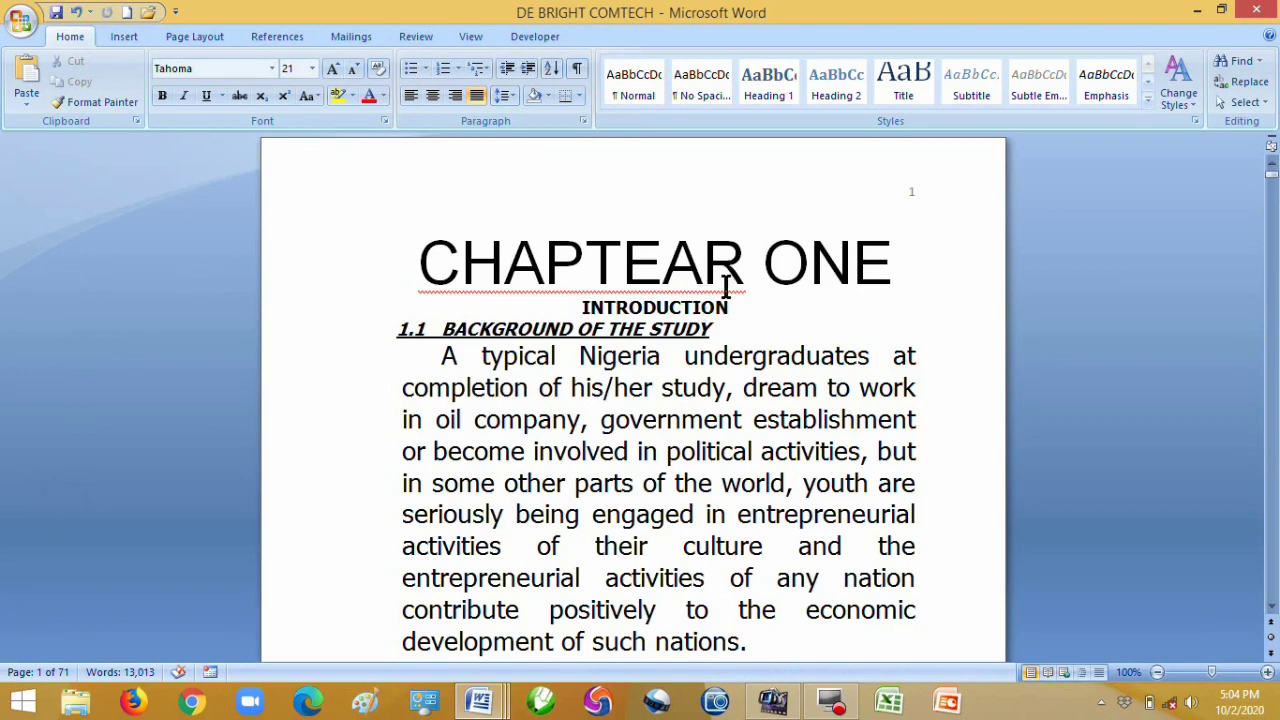
# Delete the stray A from the 'CHAPTEAR' heading.
pyautogui.click(705, 263)
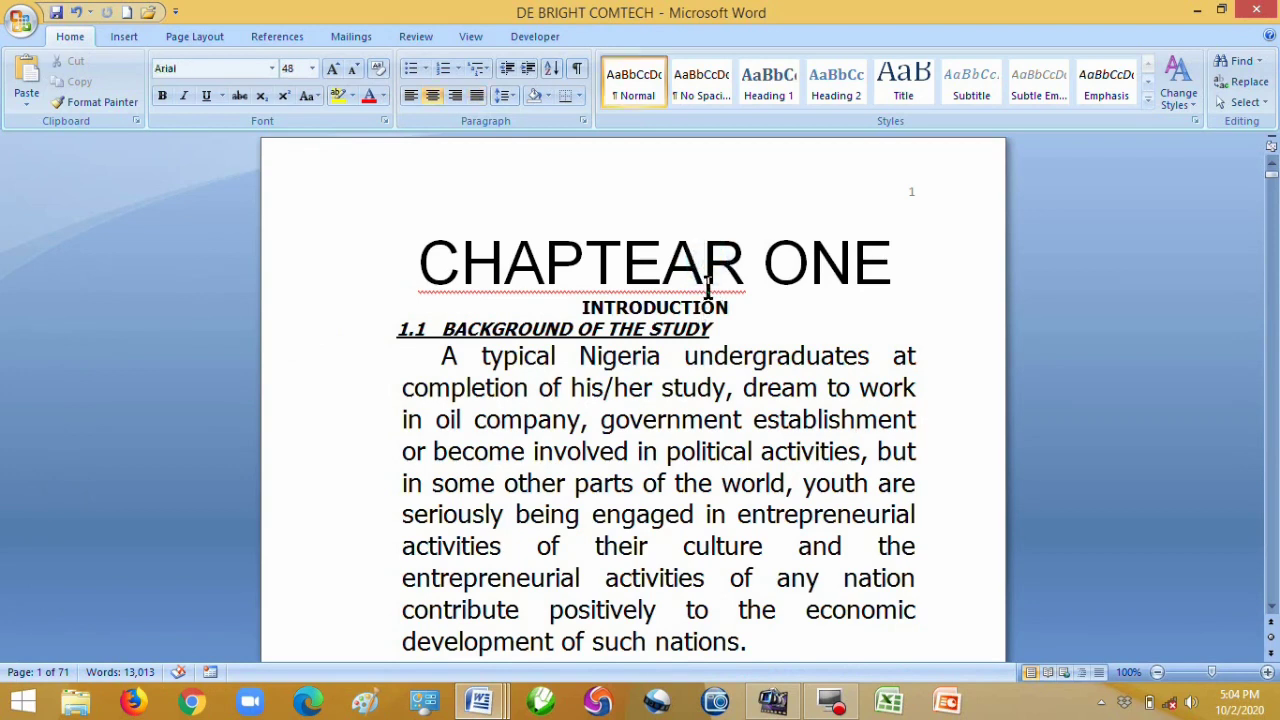
pyautogui.press('BackSpace')
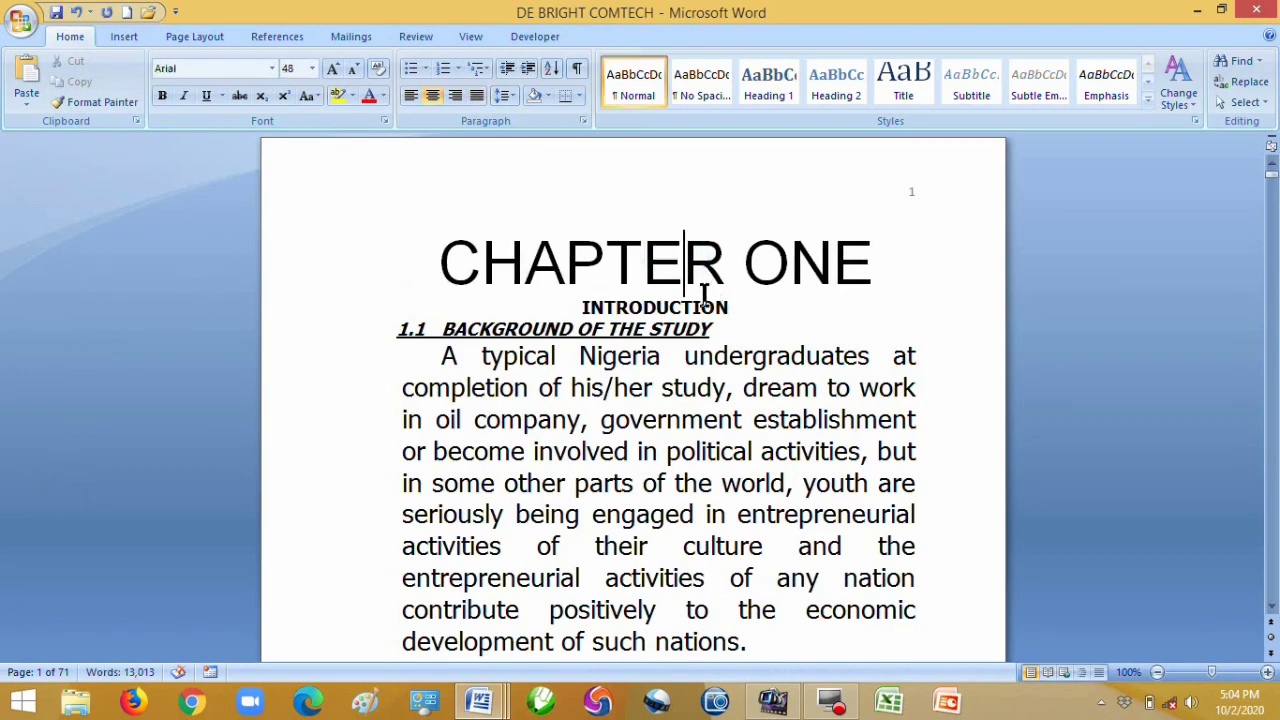
pyautogui.rightClick(647, 260)
pyautogui.click(620, 281)
pyautogui.write('s')
pyautogui.click(587, 306)
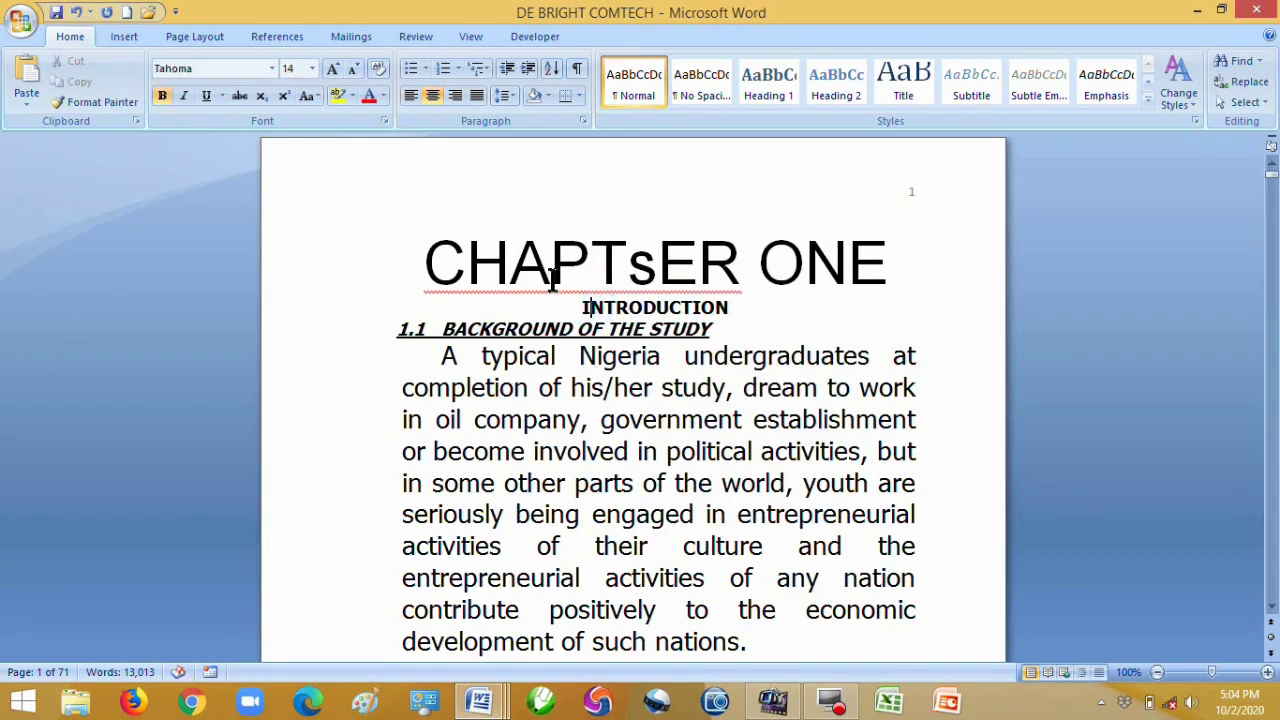
# Fix 'CHAPTsER' via the spelling suggestion, restore it to capital CHAPTER, and select the heading.
pyautogui.rightClick(659, 266)
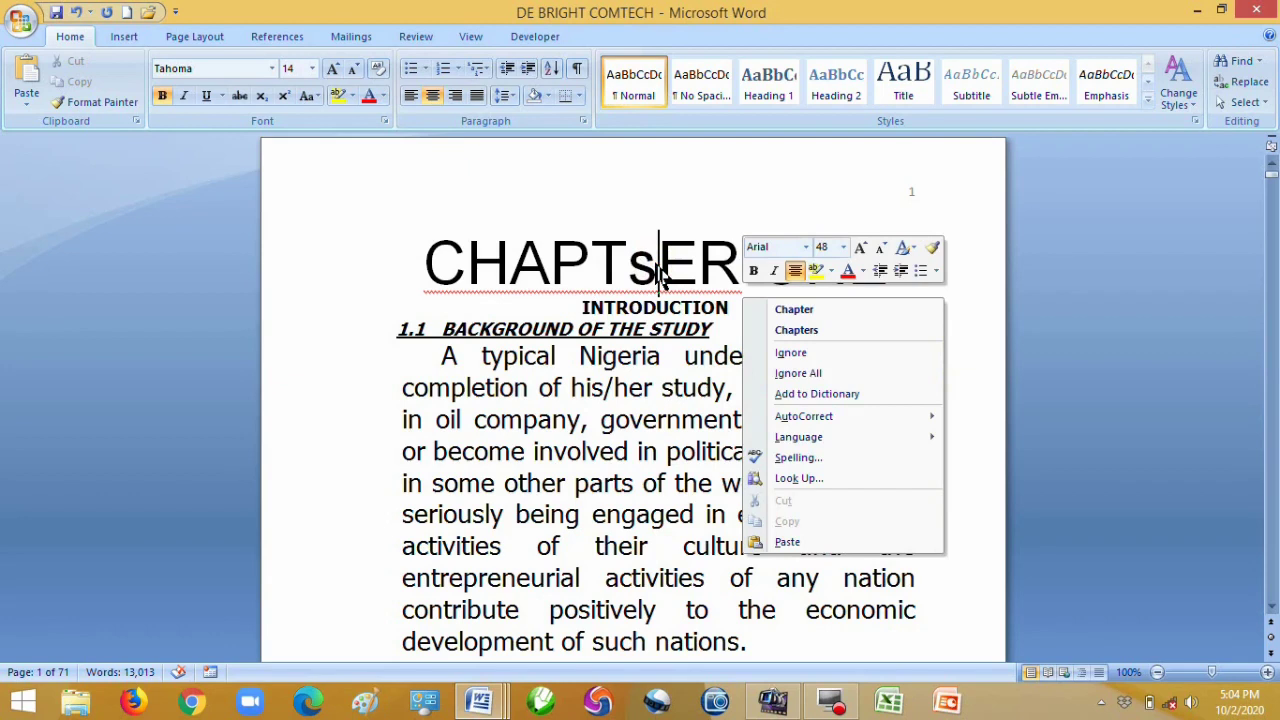
pyautogui.click(822, 310)
pyautogui.click(621, 265)
pyautogui.hotkey('shift', 'F3')
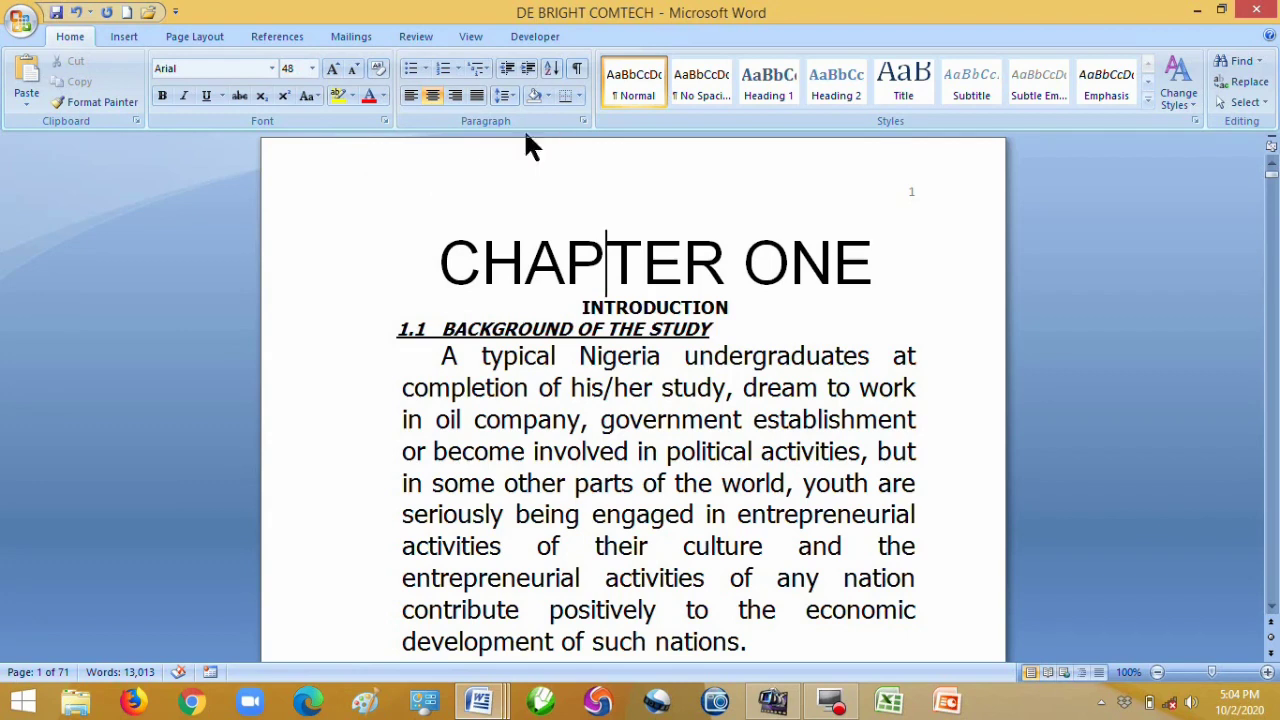
pyautogui.click(321, 266)
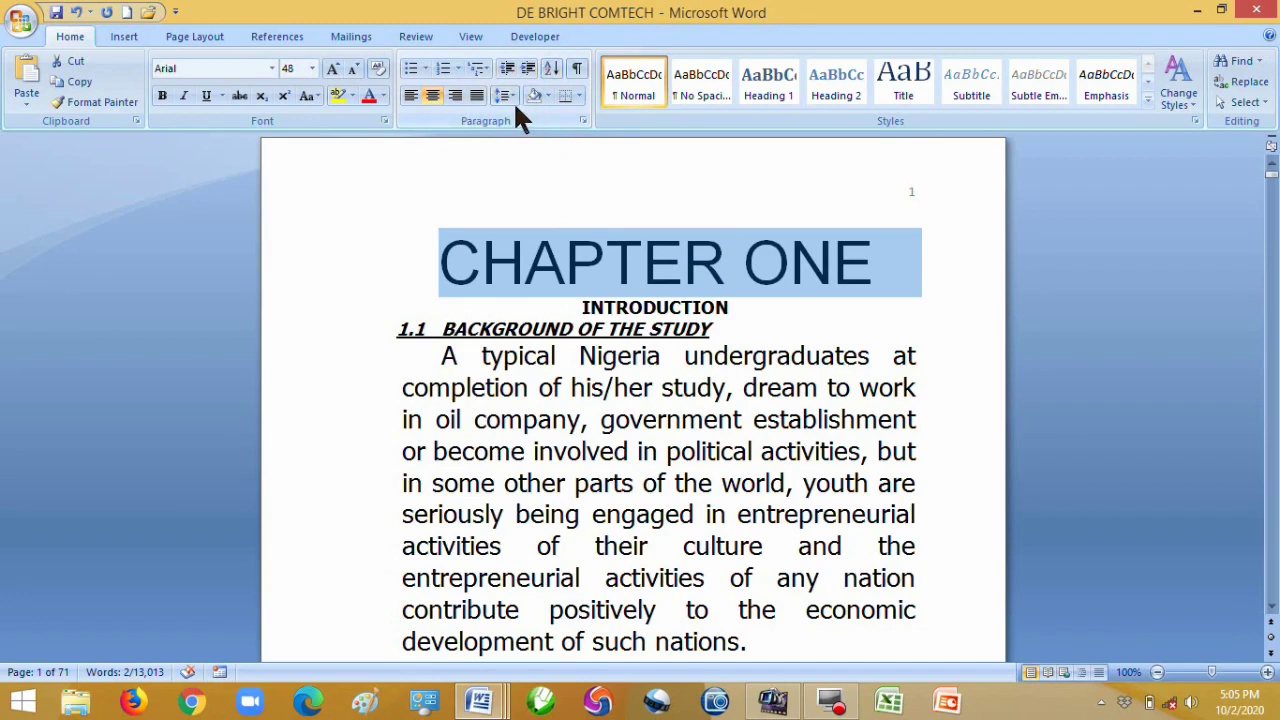
# Shrink the CHAPTER ONE heading from 48 to 24 pt, make it bold, and right-align it.
pyautogui.click(410, 93)
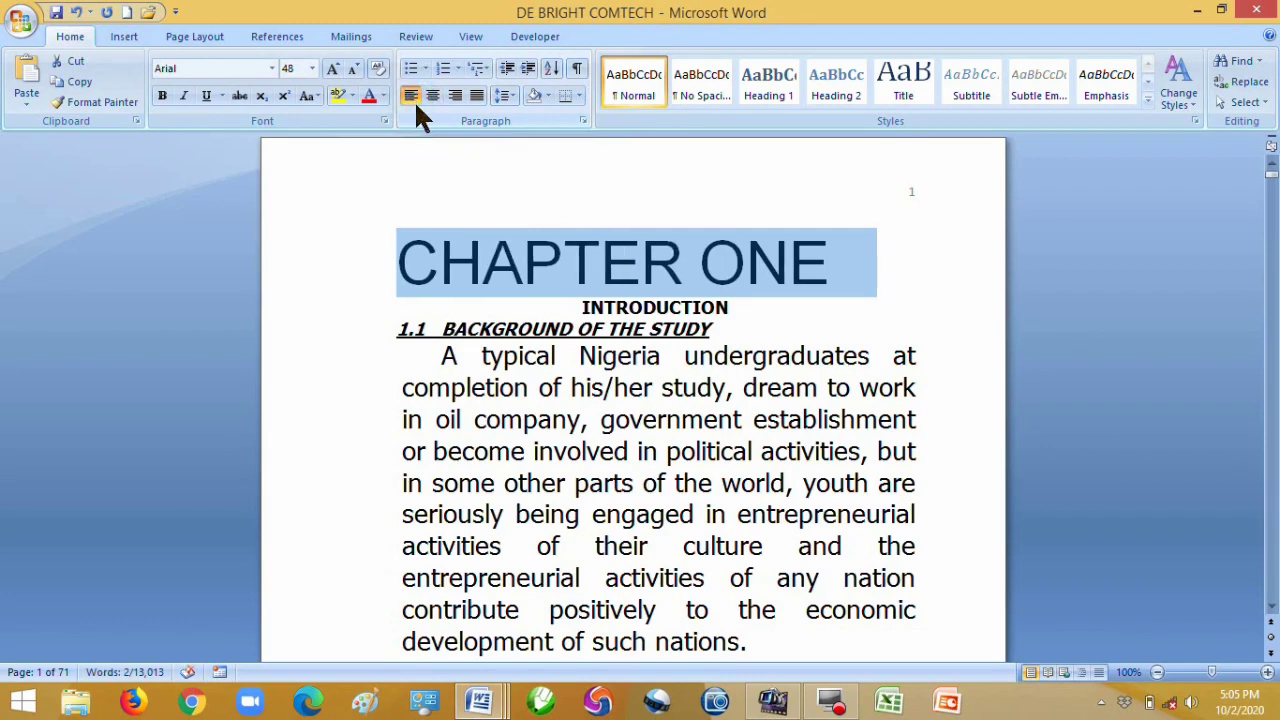
pyautogui.click(432, 95)
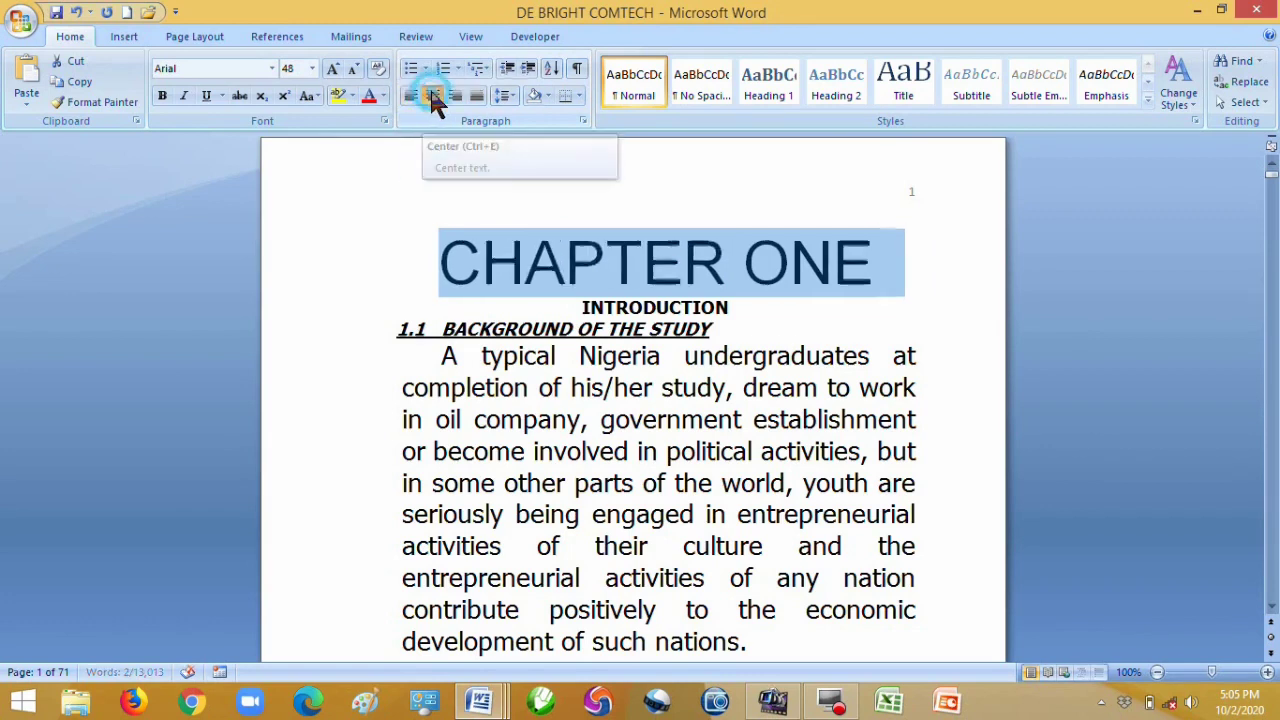
pyautogui.hotkey('ctrl', '[')
pyautogui.hotkey('ctrl', '[')
pyautogui.hotkey('ctrl', '[')
pyautogui.hotkey('ctrl', '[')
pyautogui.hotkey('ctrl', '[')
pyautogui.hotkey('ctrl', '[')
pyautogui.hotkey('ctrl', '[')
pyautogui.hotkey('ctrl', '[')
pyautogui.hotkey('ctrl', '[')
pyautogui.hotkey('ctrl', '[')
pyautogui.hotkey('ctrl', '[')
pyautogui.hotkey('ctrl', '[')
pyautogui.hotkey('ctrl', '[')
pyautogui.hotkey('ctrl', '[')
pyautogui.hotkey('ctrl', '[')
pyautogui.hotkey('ctrl', '[')
pyautogui.hotkey('ctrl', '[')
pyautogui.hotkey('ctrl', '[')
pyautogui.hotkey('ctrl', '[')
pyautogui.hotkey('ctrl', '[')
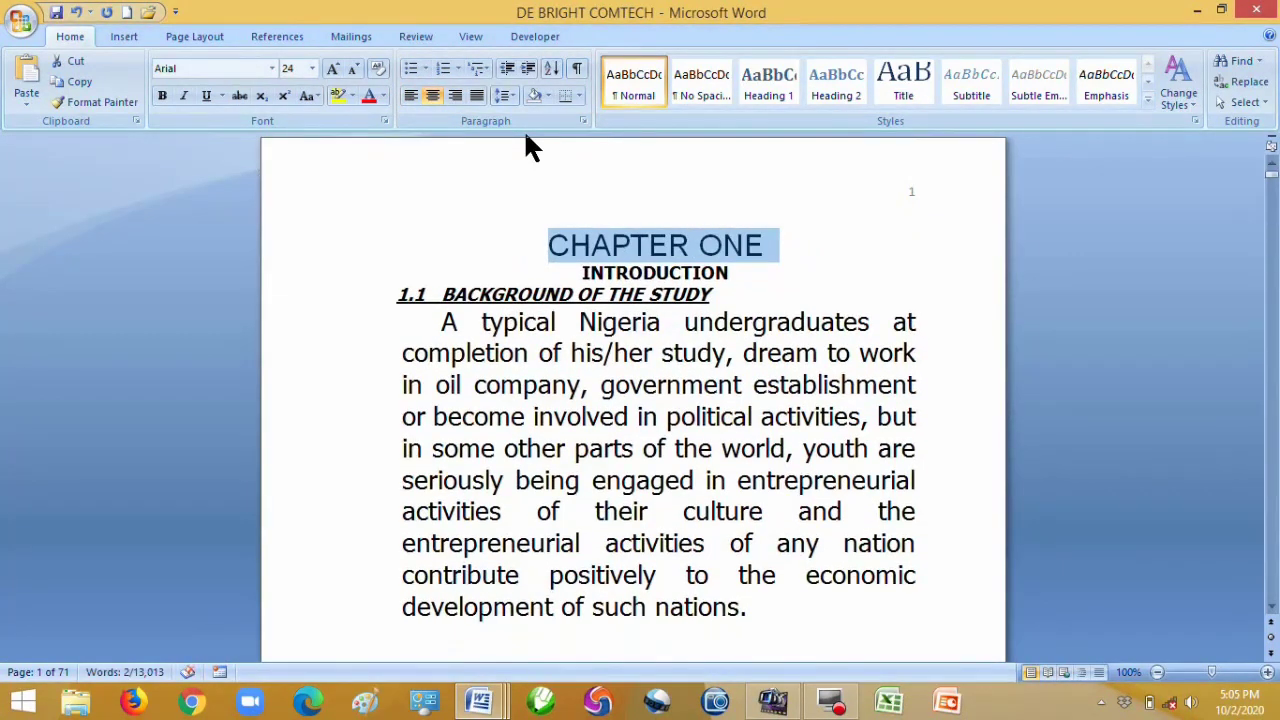
pyautogui.click(163, 97)
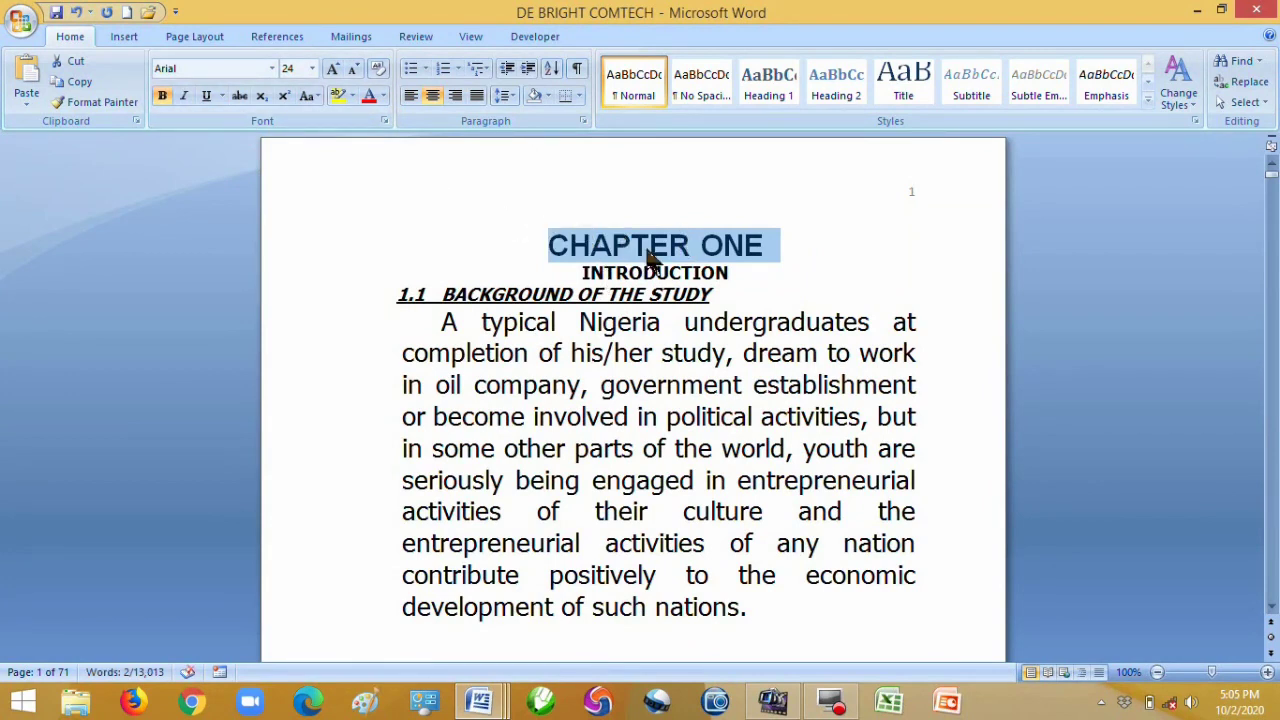
pyautogui.click(458, 98)
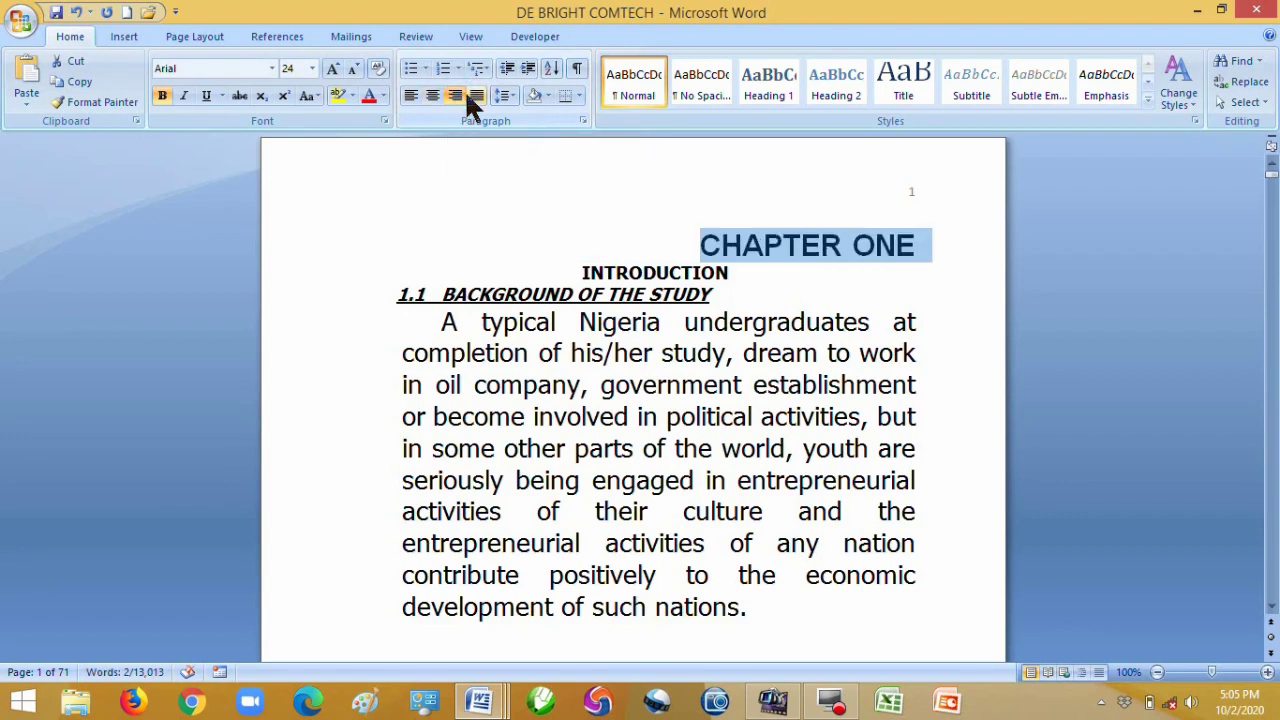
# Select the Background of the Study paragraph and justify it after trying the other alignments.
pyautogui.moveTo(446, 322); pyautogui.dragTo(794, 629)
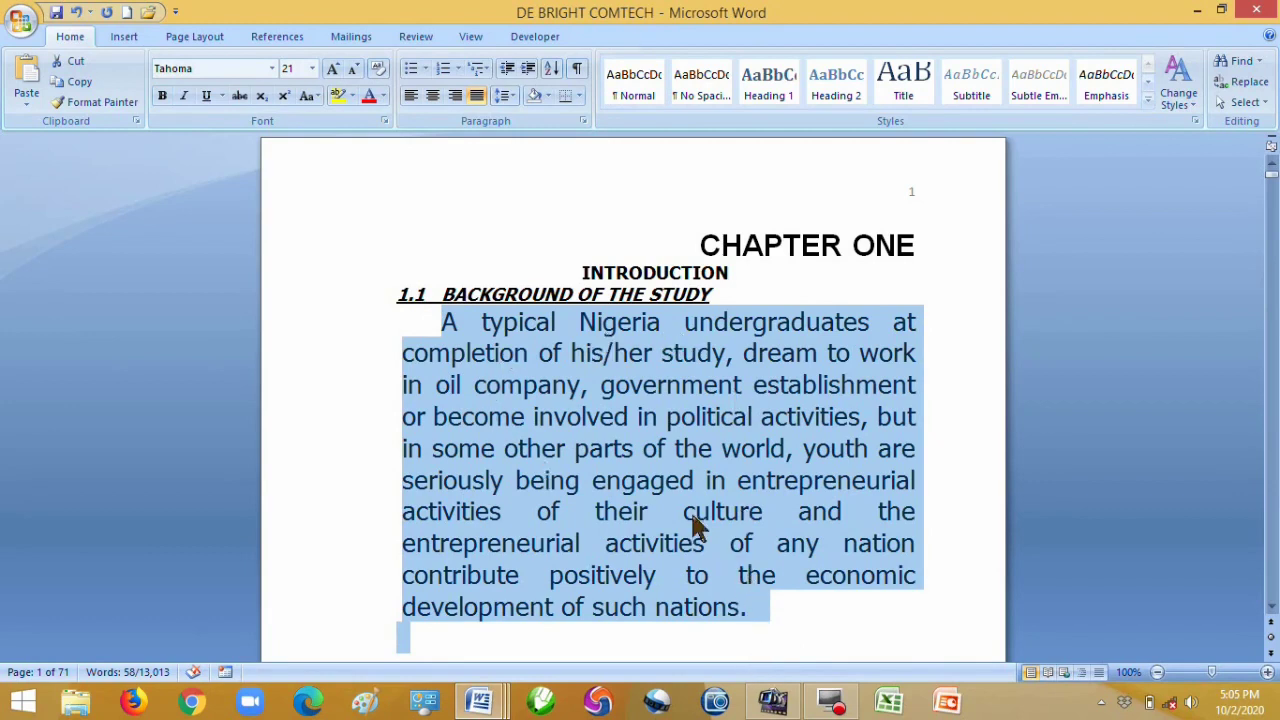
pyautogui.click(411, 96)
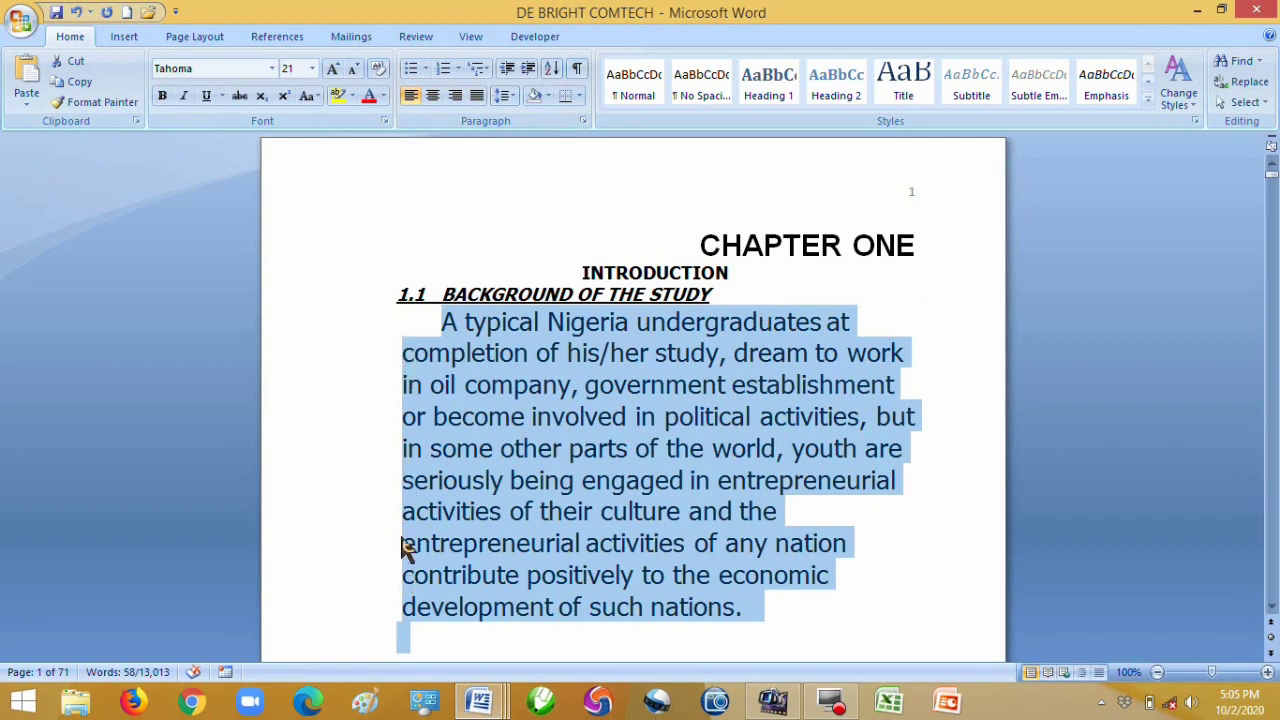
pyautogui.click(430, 93)
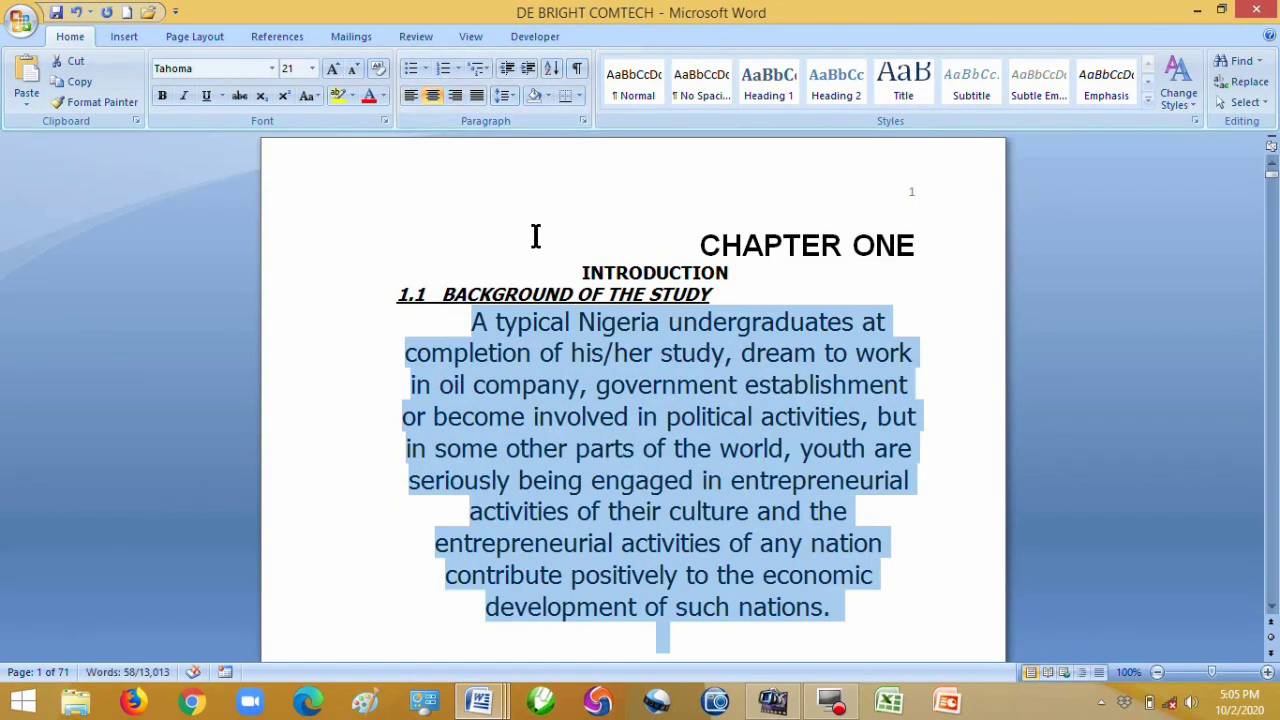
pyautogui.click(455, 95)
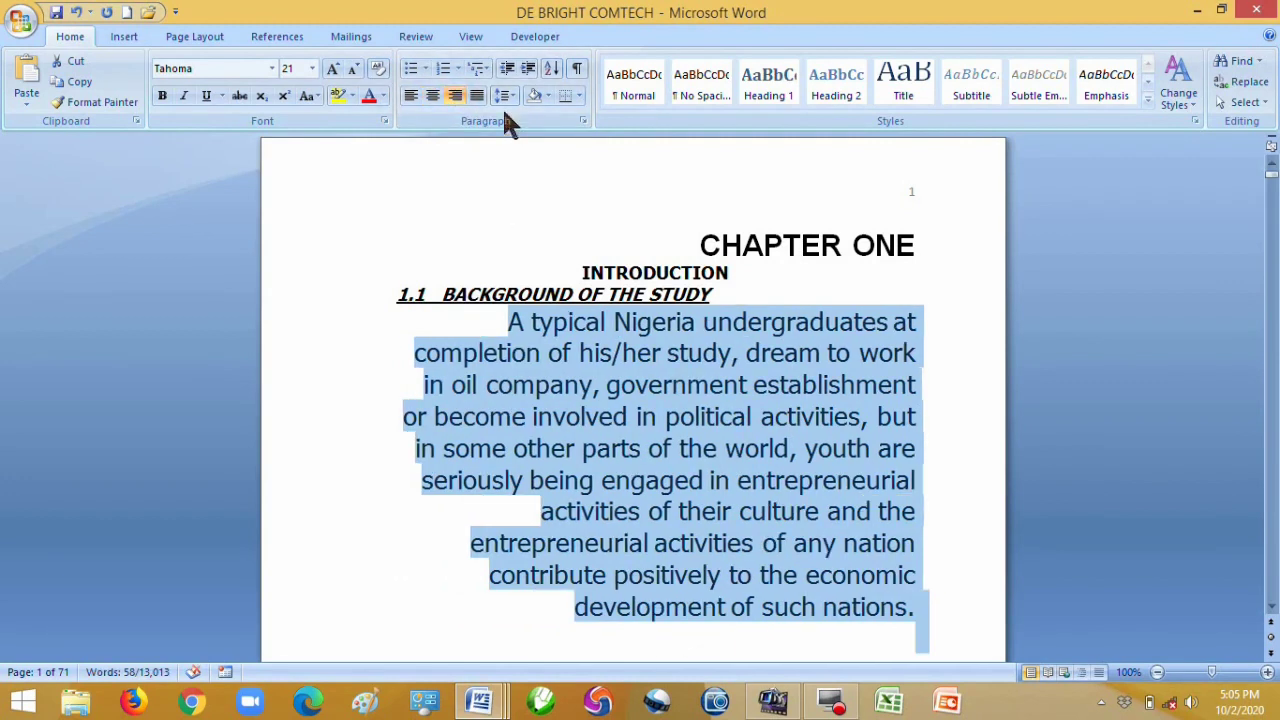
pyautogui.click(476, 93)
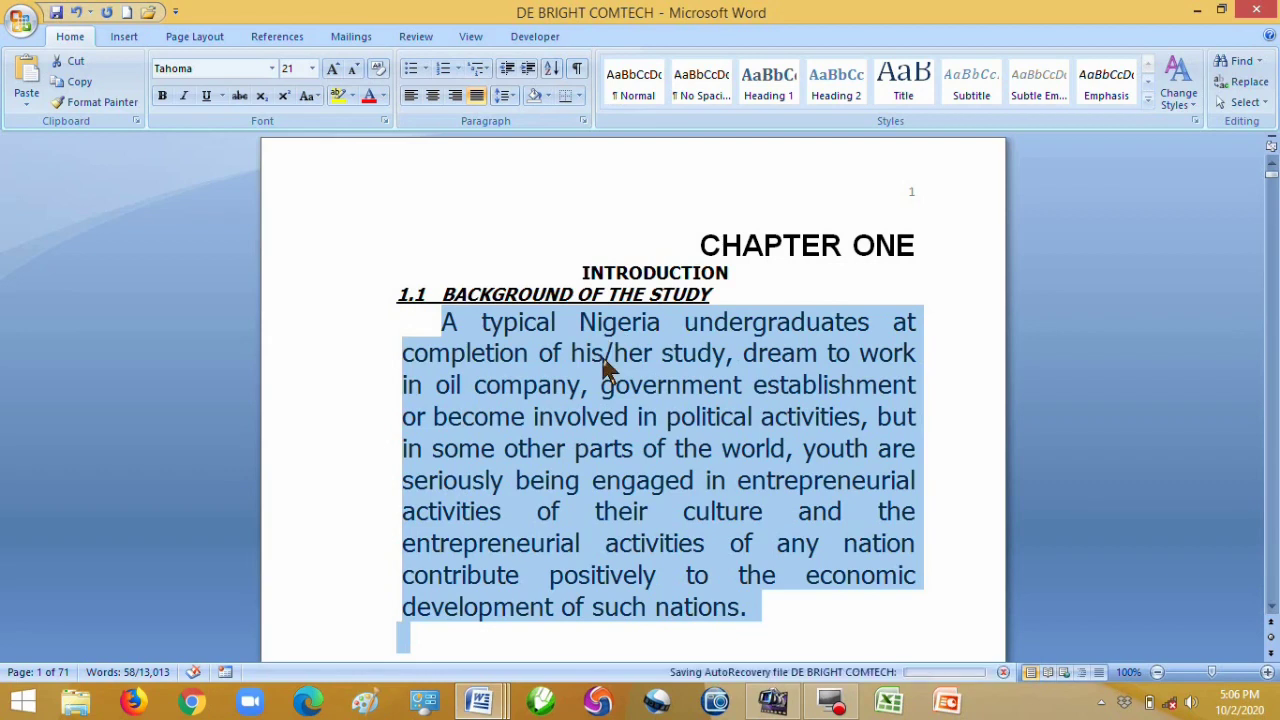
# Preview 1.5, 2.0 and 3.0 line spacing on the paragraph.
pyautogui.click(512, 92)
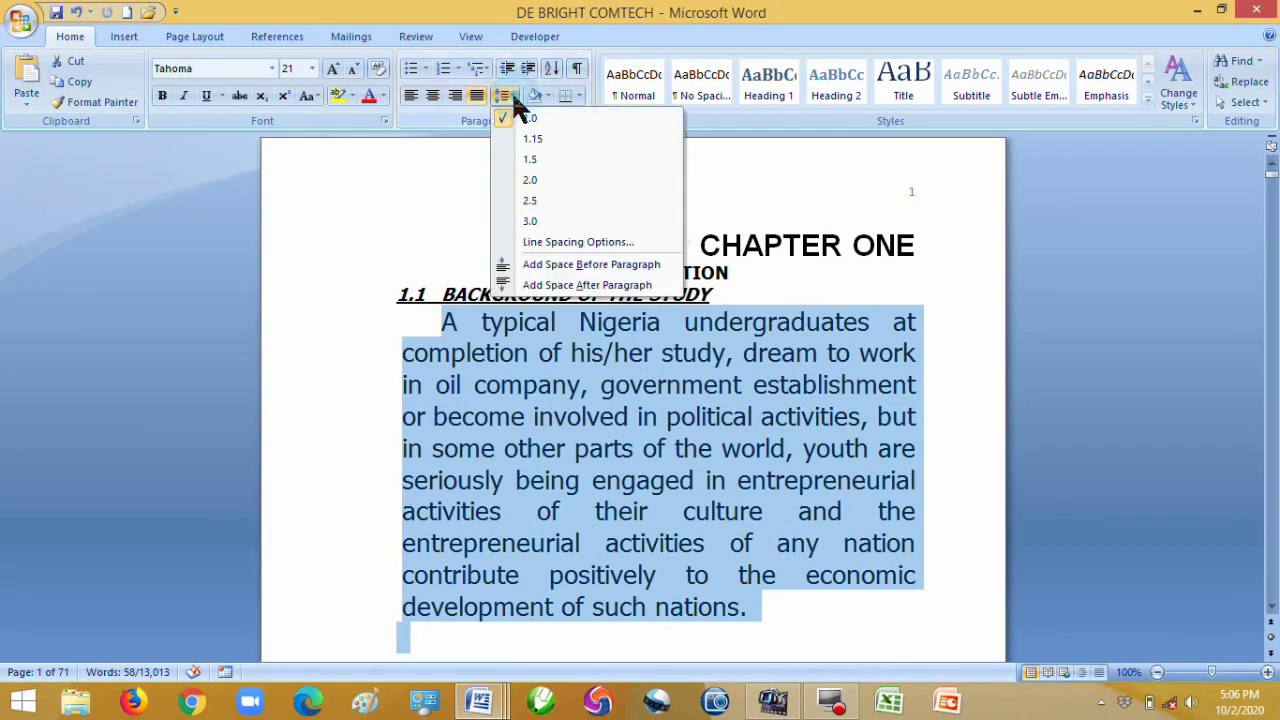
pyautogui.click(532, 163)
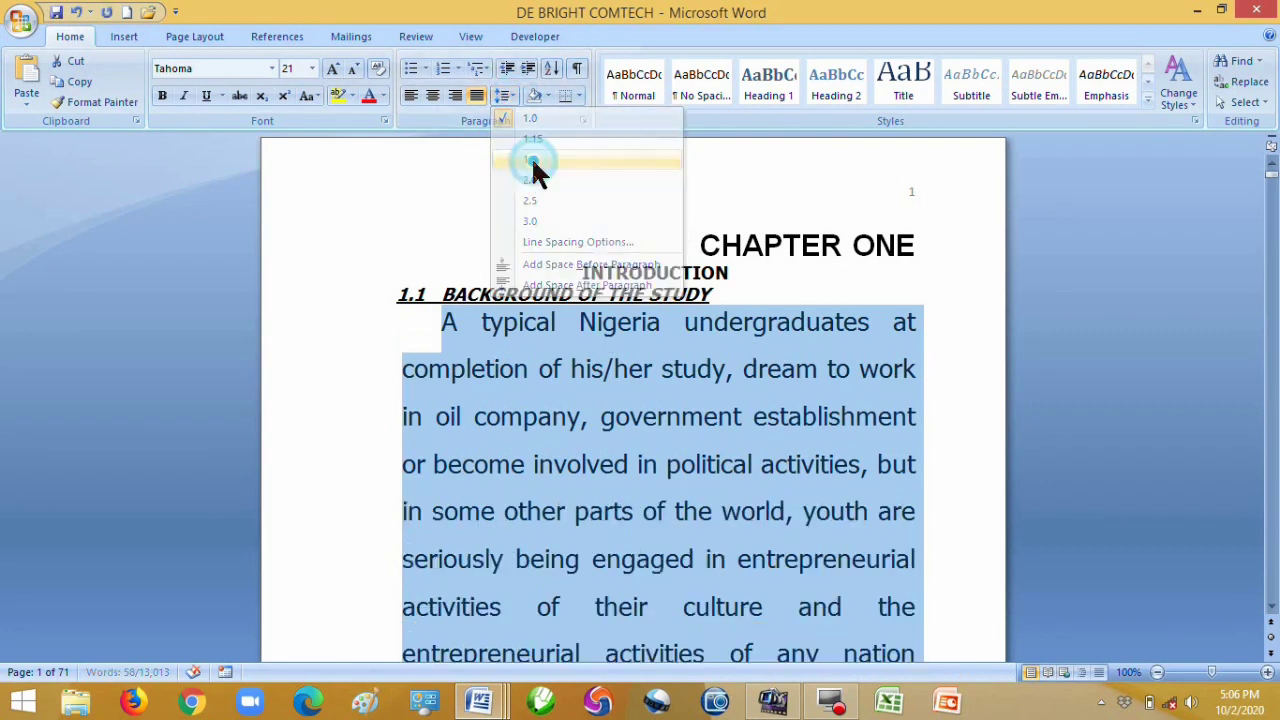
pyautogui.click(512, 92)
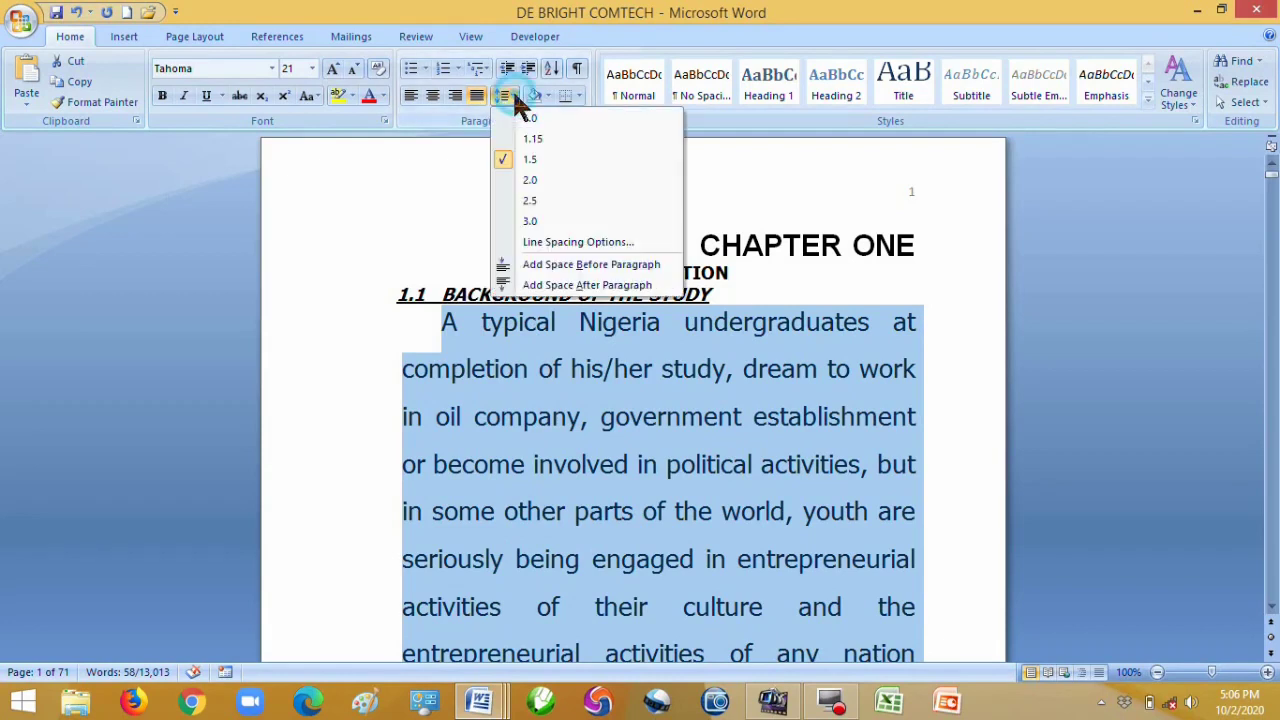
pyautogui.click(538, 183)
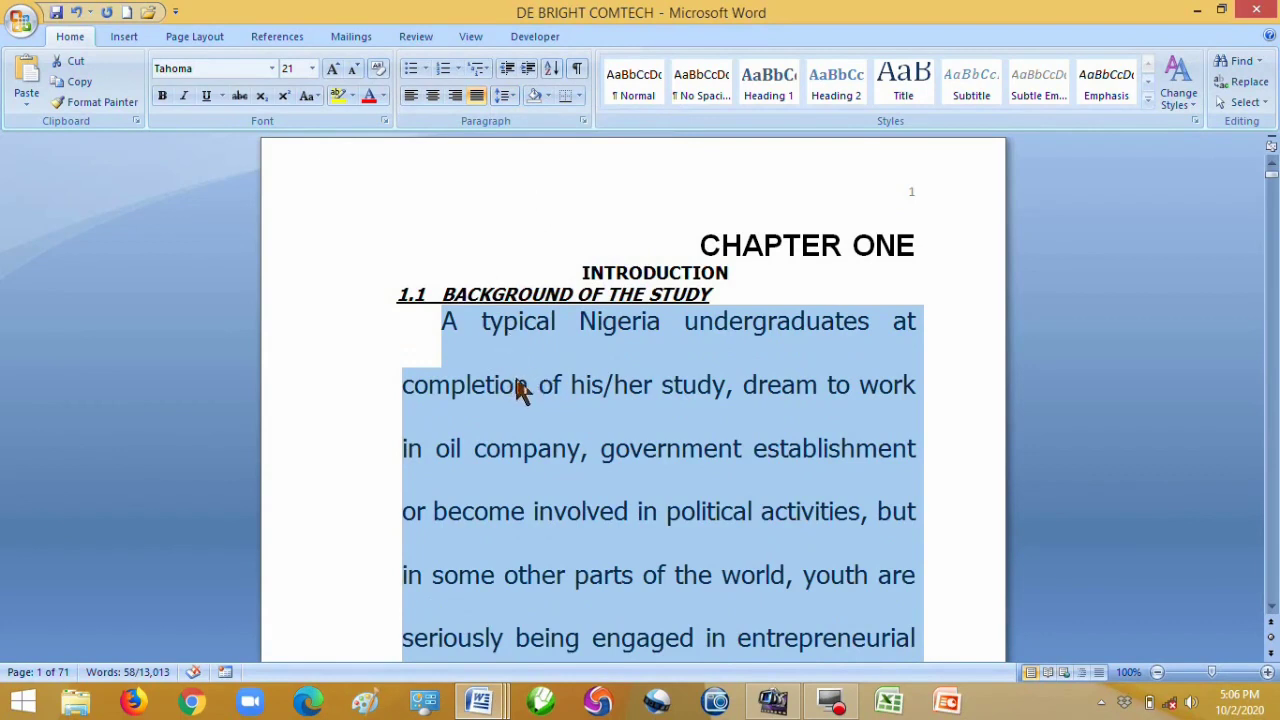
pyautogui.click(513, 94)
pyautogui.click(539, 220)
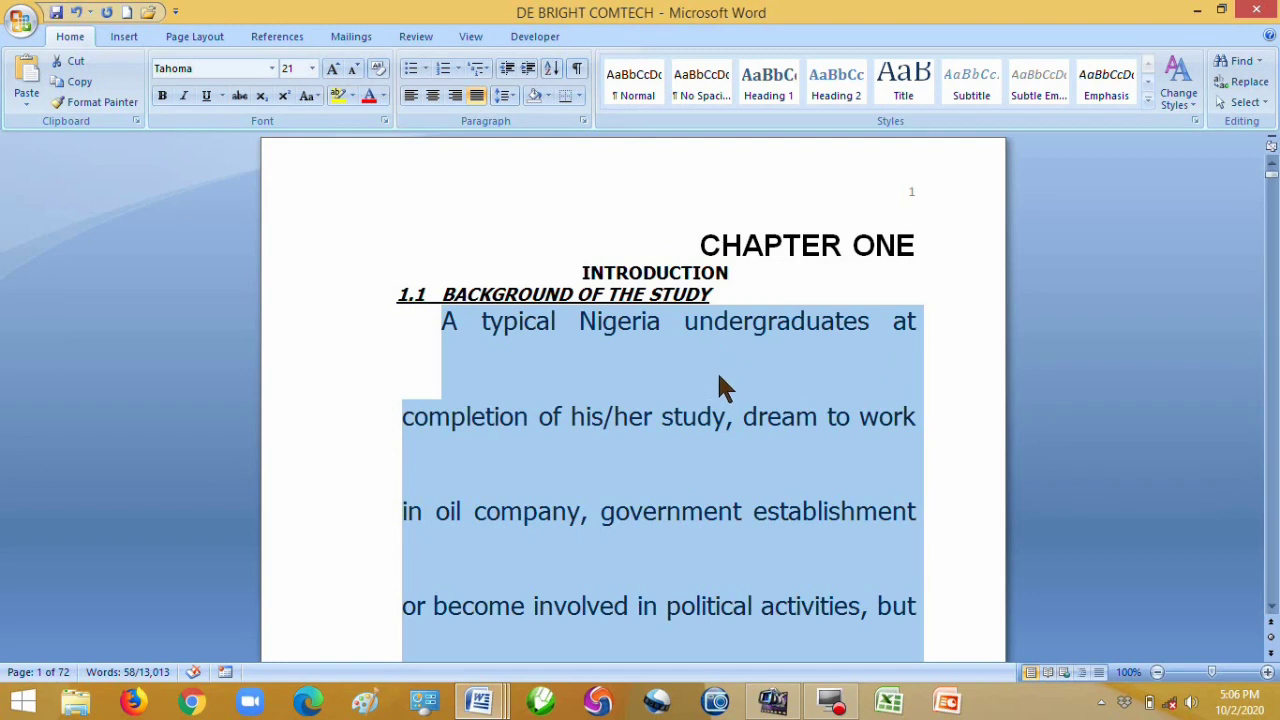
# Try 1.0 and 1.5 spacing, then settle on 2.0 line spacing for the paragraph.
pyautogui.click(513, 95)
pyautogui.click(529, 119)
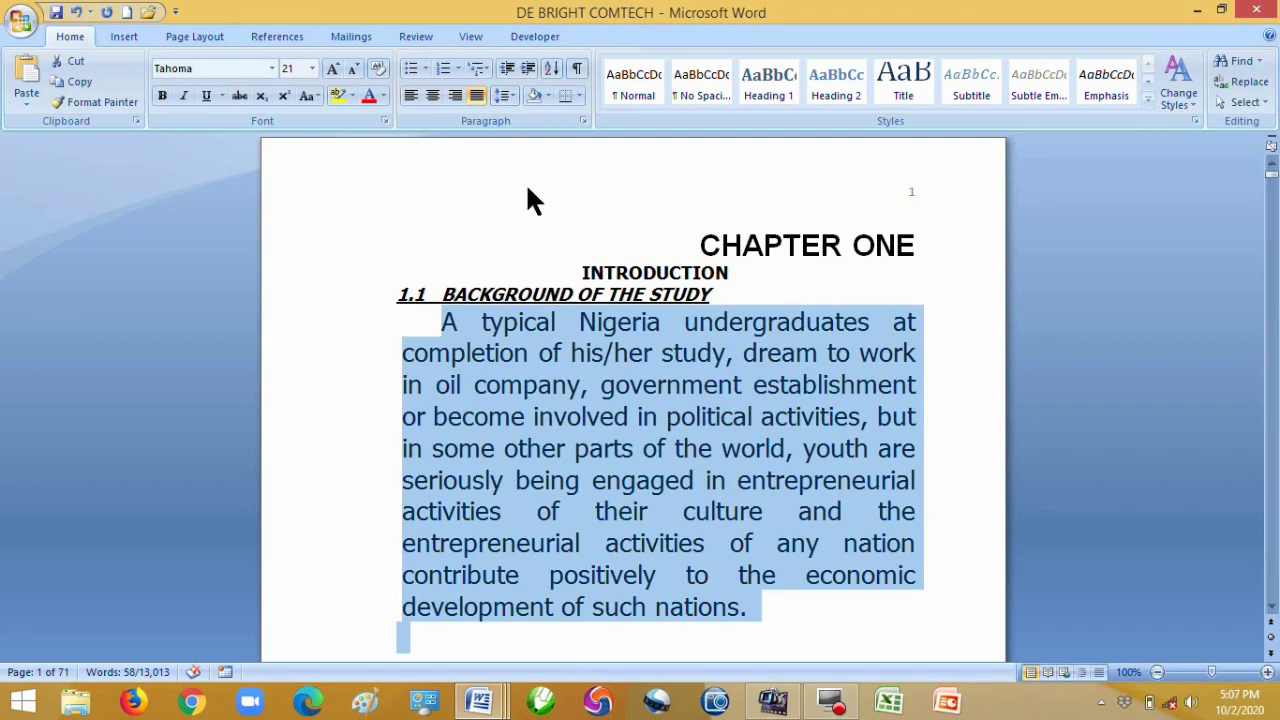
pyautogui.click(506, 94)
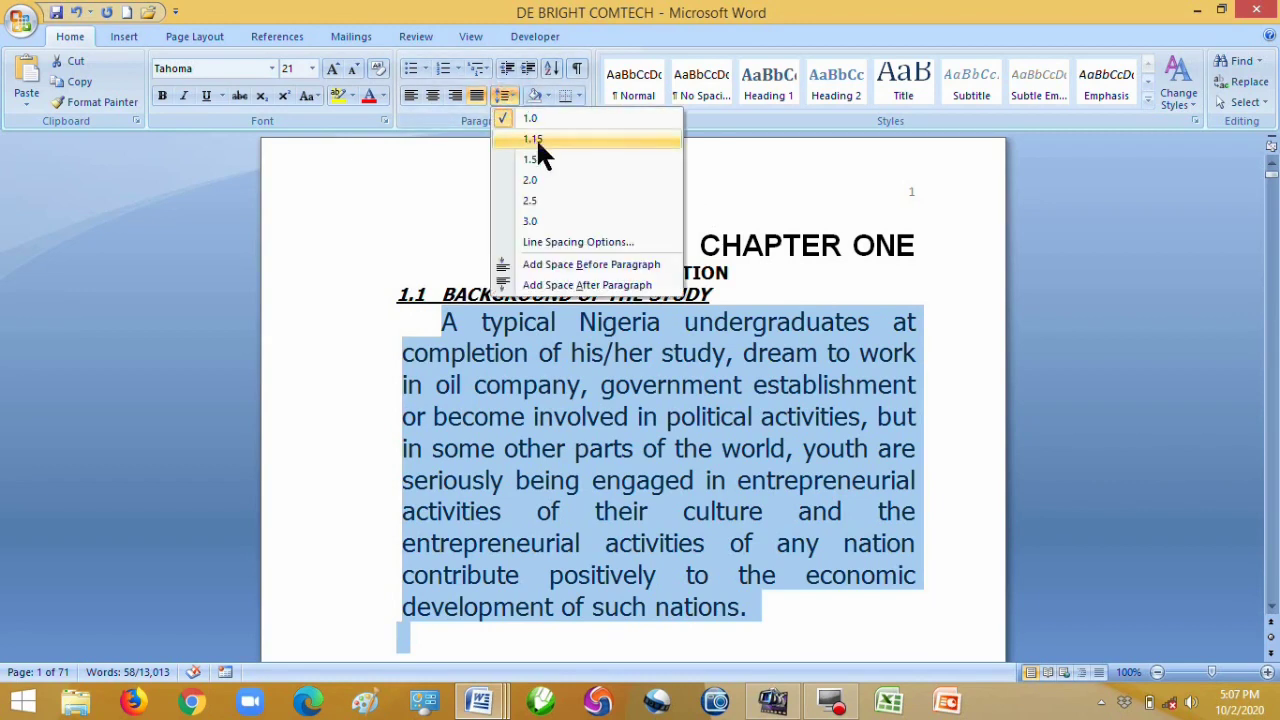
pyautogui.click(534, 161)
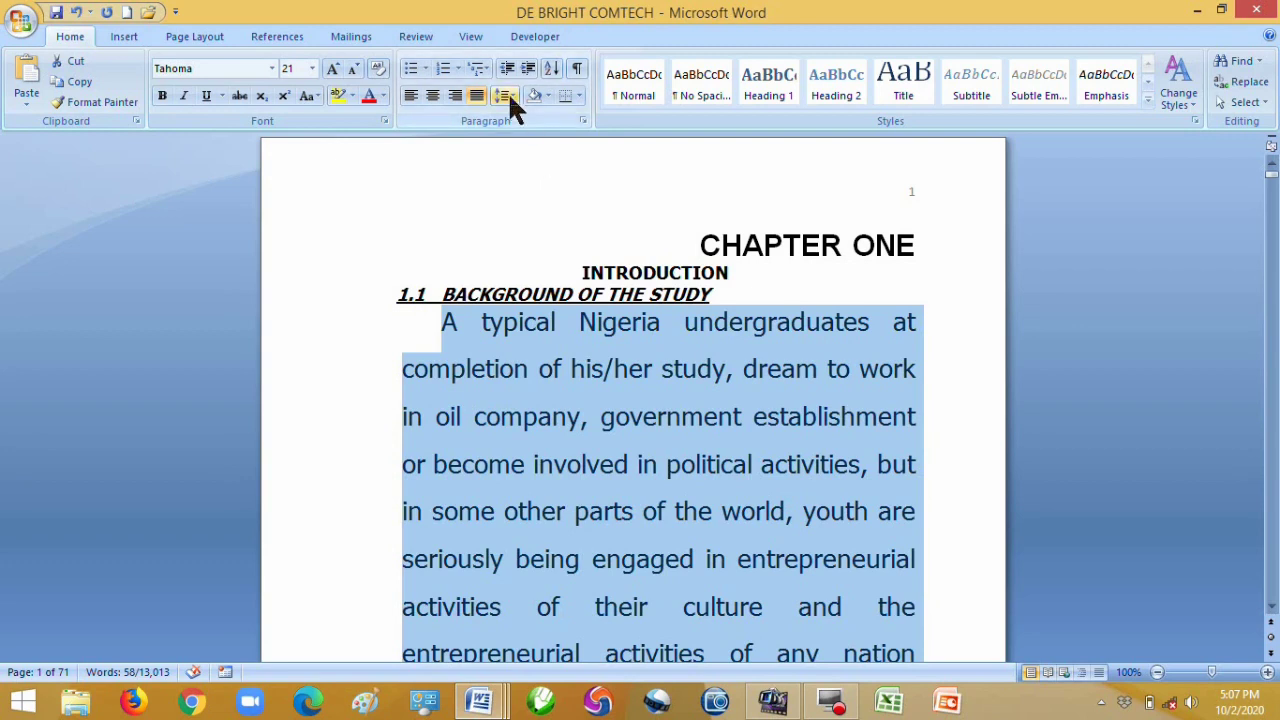
pyautogui.click(506, 94)
pyautogui.click(535, 180)
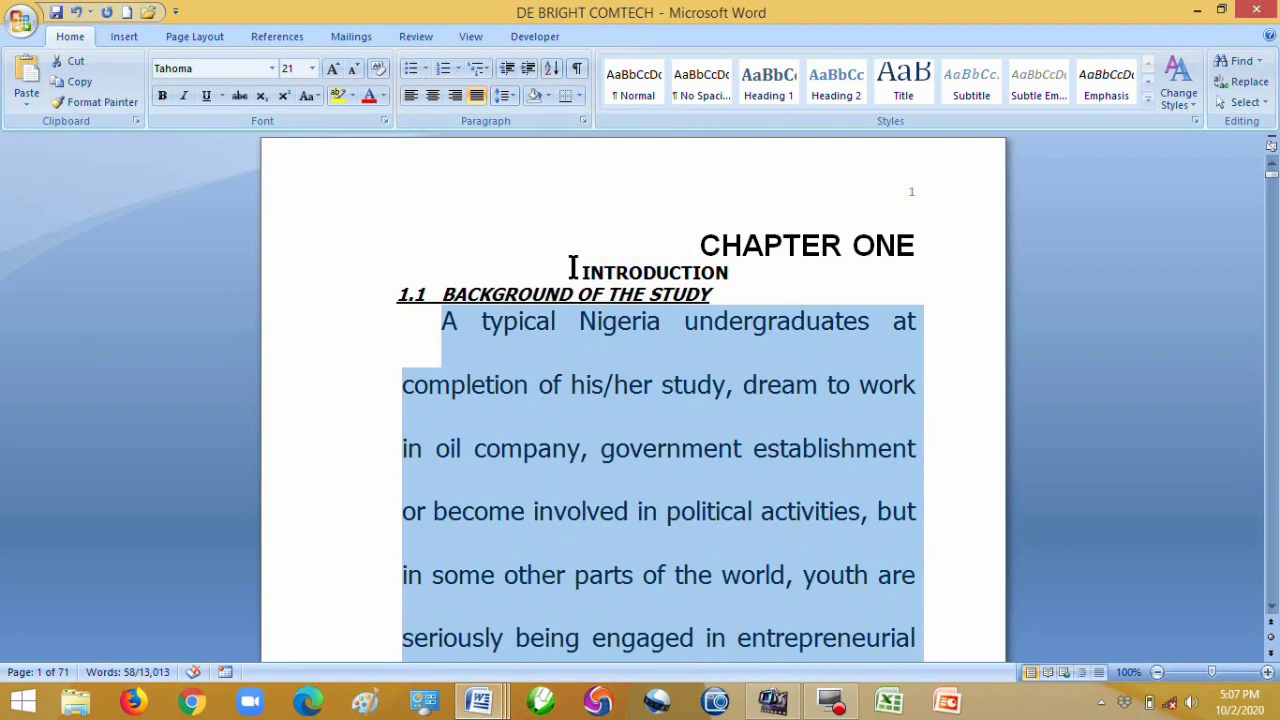
pyautogui.click(562, 334)
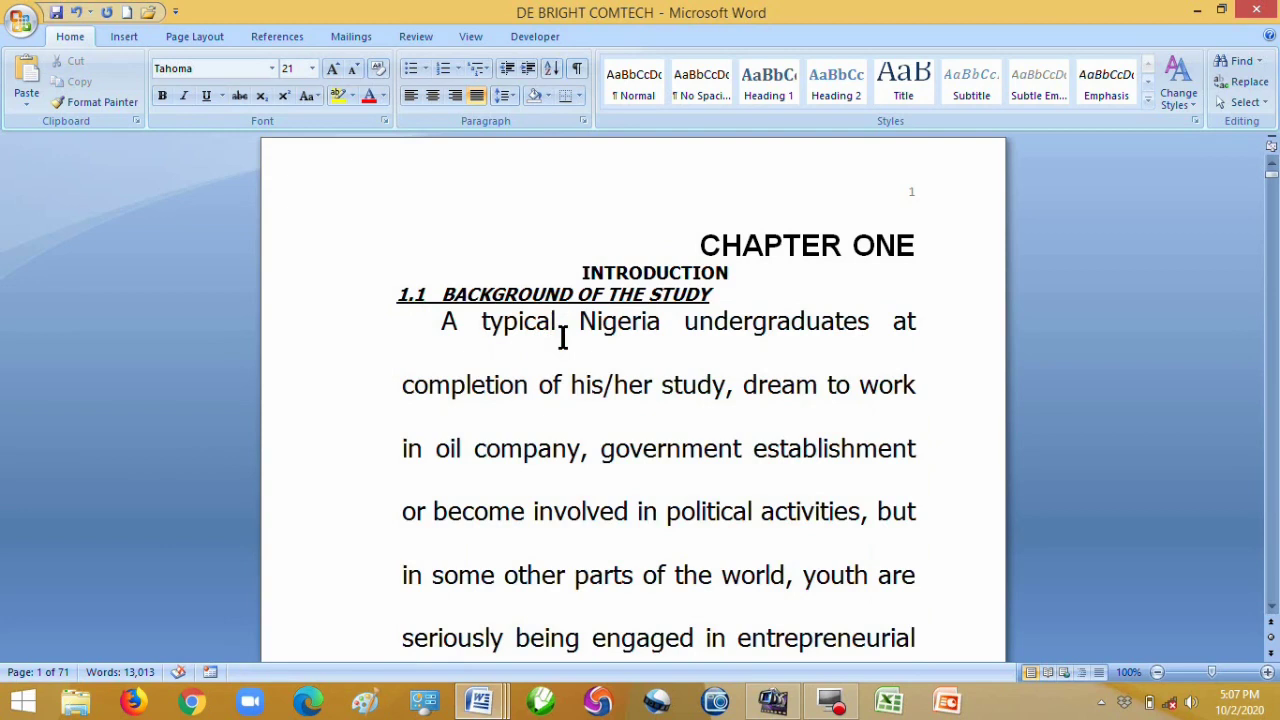
pyautogui.click(607, 452)
pyautogui.moveTo(603, 450); pyautogui.dragTo(855, 464)
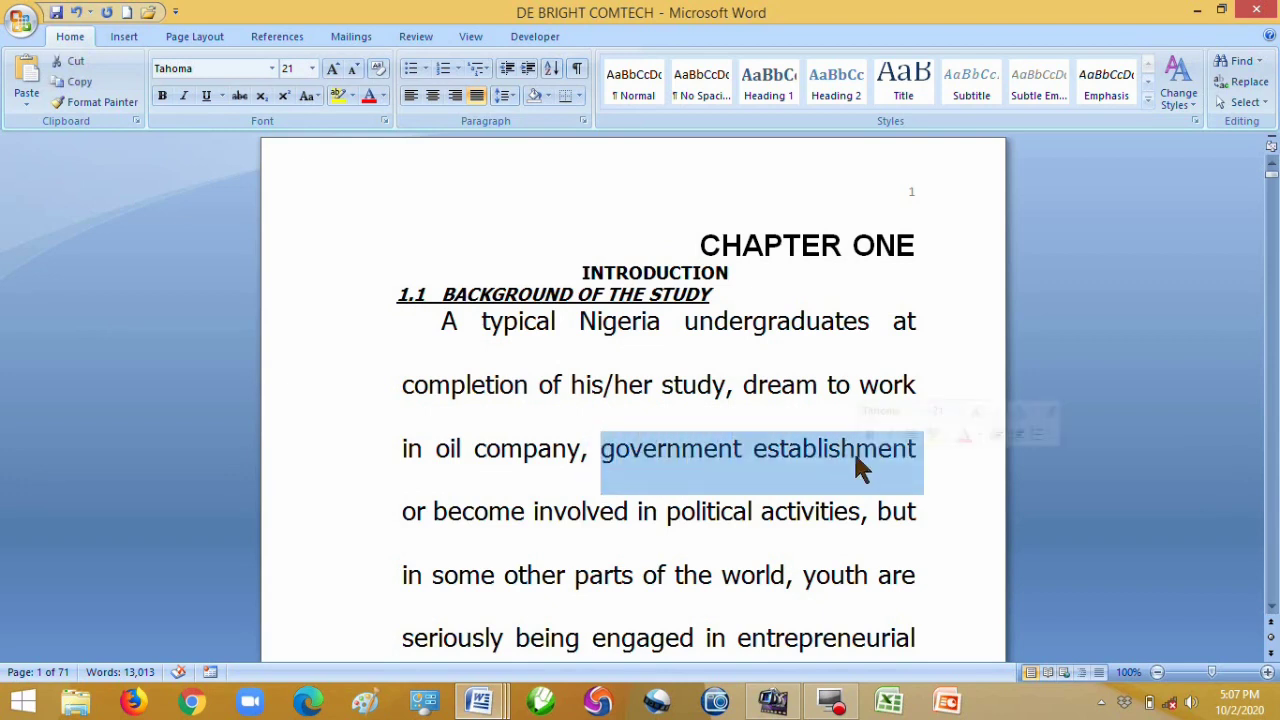
pyautogui.click(546, 94)
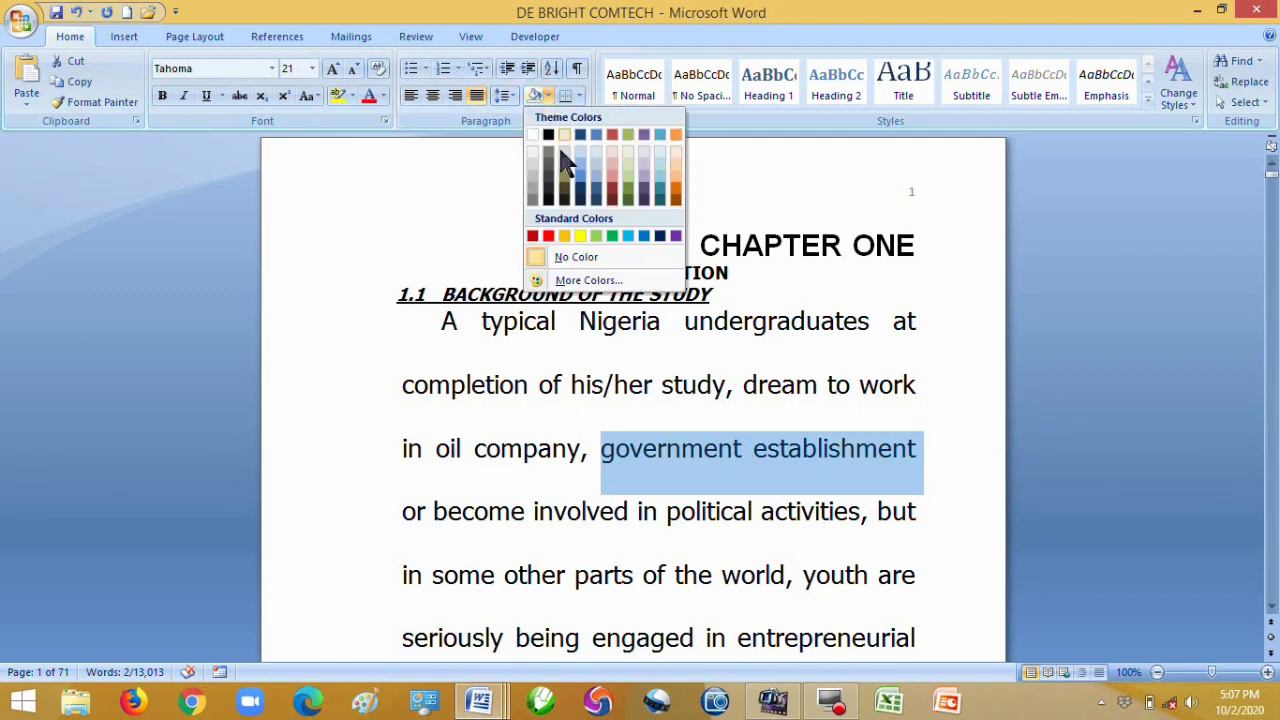
pyautogui.click(579, 235)
pyautogui.click(573, 333)
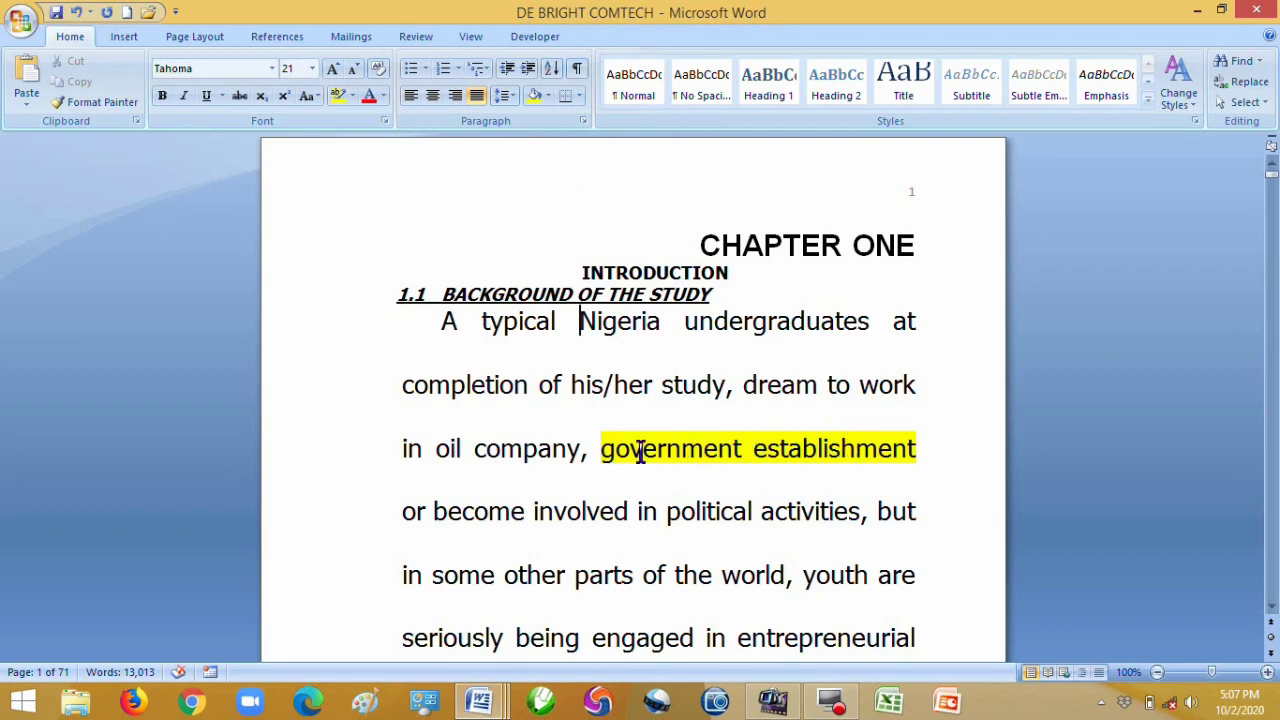
pyautogui.moveTo(604, 452)
pyautogui.mouseDown()
pyautogui.moveTo(877, 449)
pyautogui.moveTo(806, 463)
pyautogui.mouseUp()
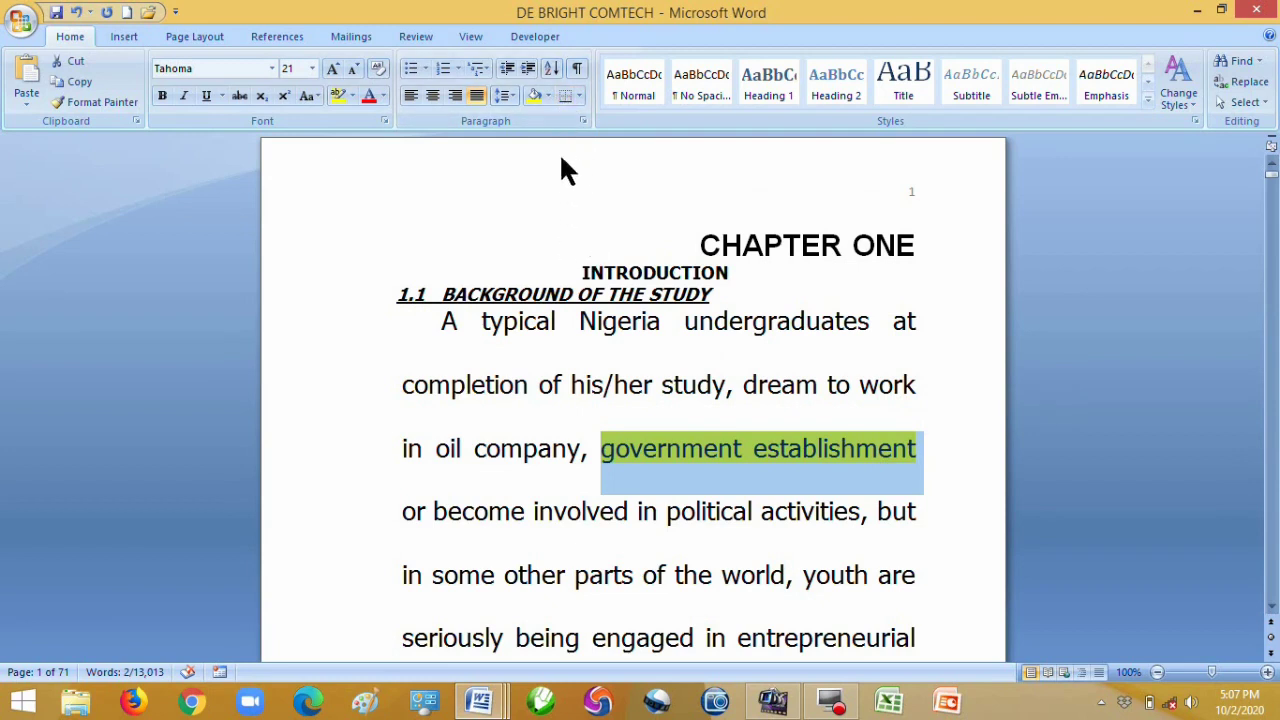
pyautogui.click(546, 95)
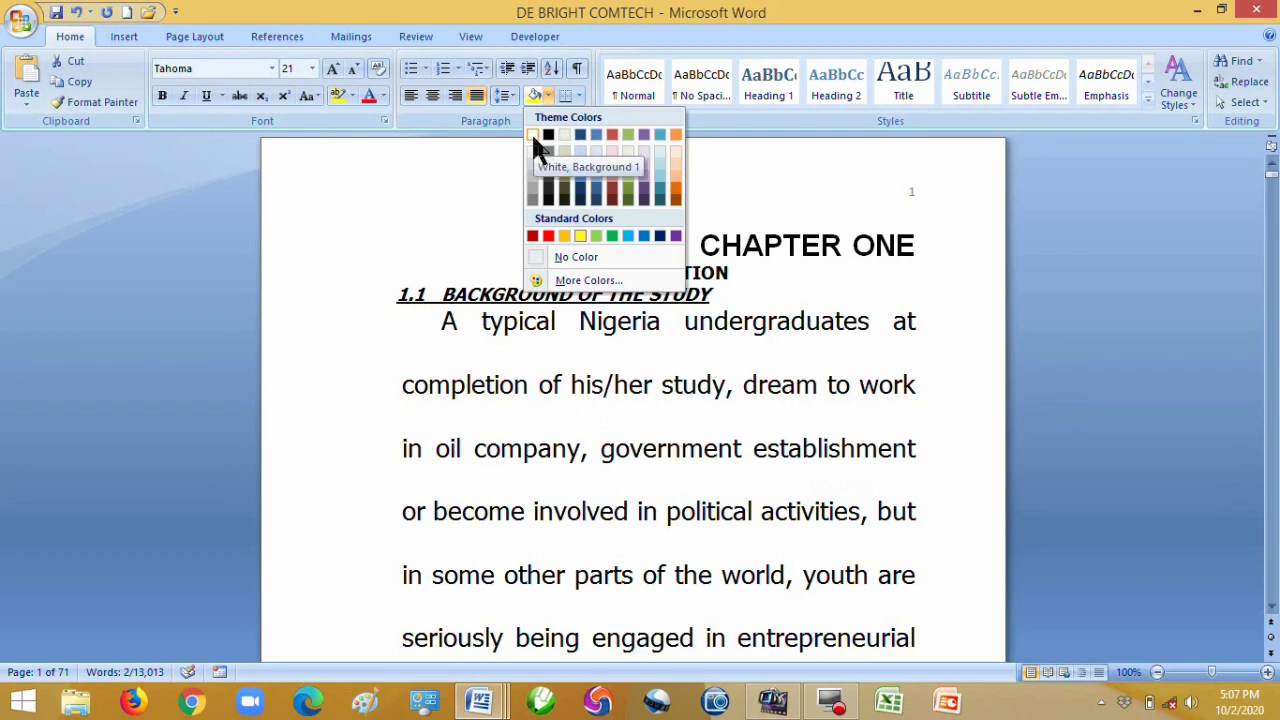
pyautogui.click(588, 256)
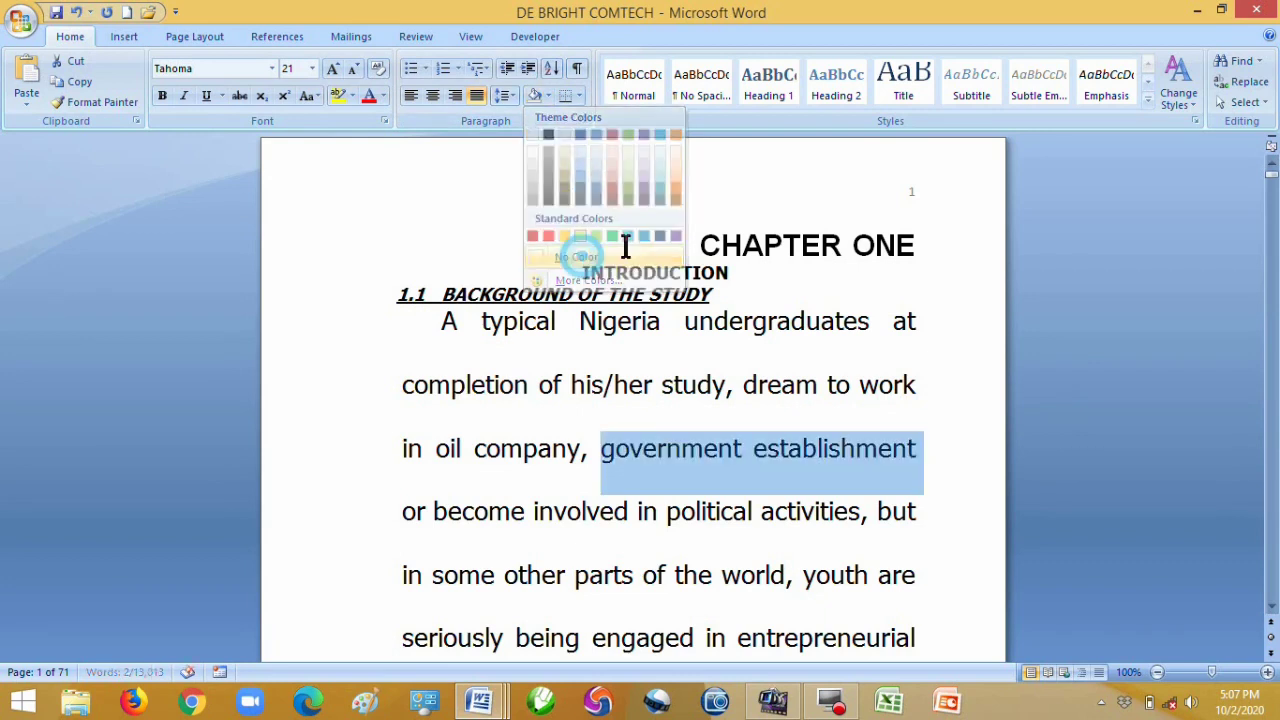
pyautogui.click(618, 368)
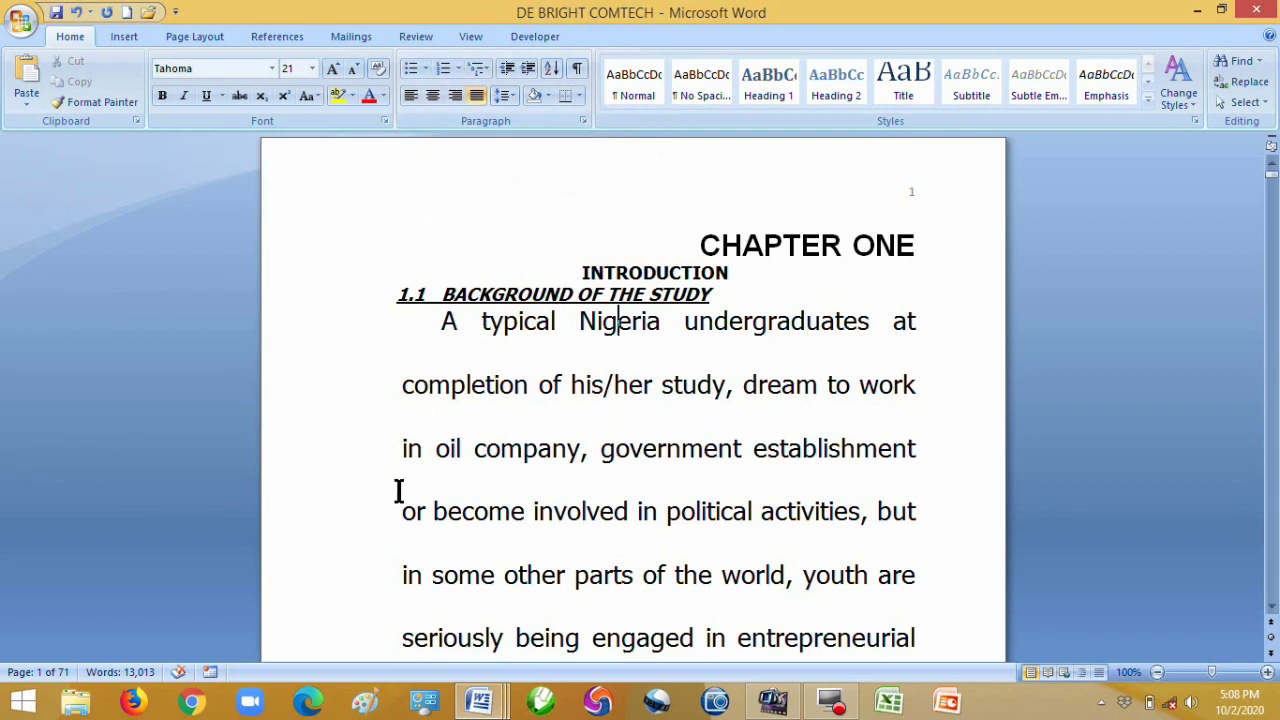
# Remove the paragraph's first-line indent and insert a blank line above it.
pyautogui.click(436, 334)
pyautogui.press('BackSpace')
pyautogui.press('Return')
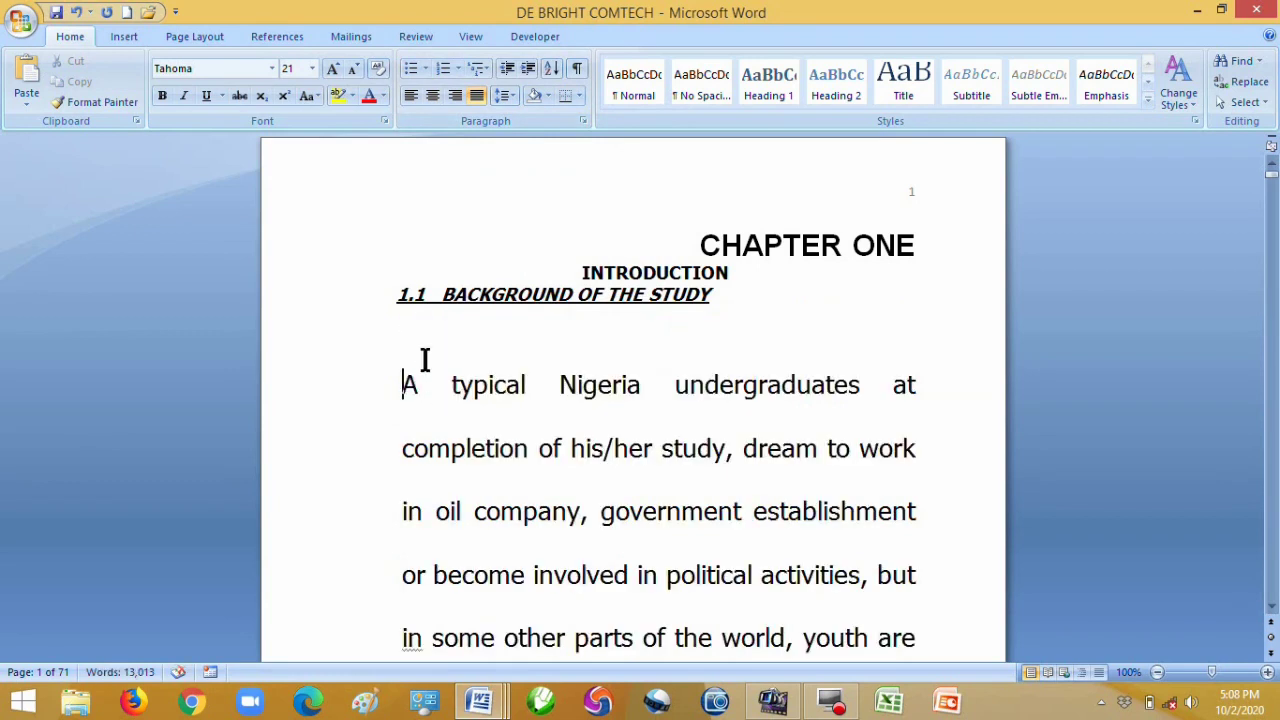
# Try bullets and numbering, remove the list number, and make the paragraph single-spaced.
pyautogui.click(414, 62)
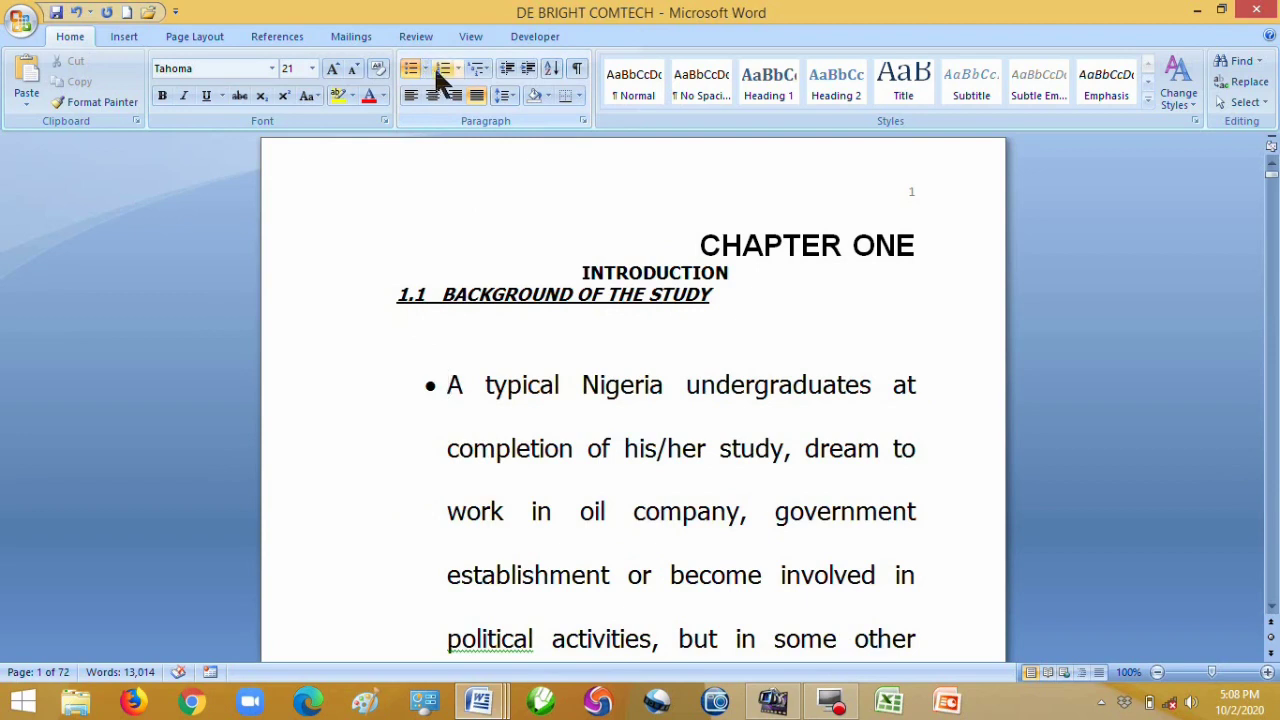
pyautogui.click(444, 71)
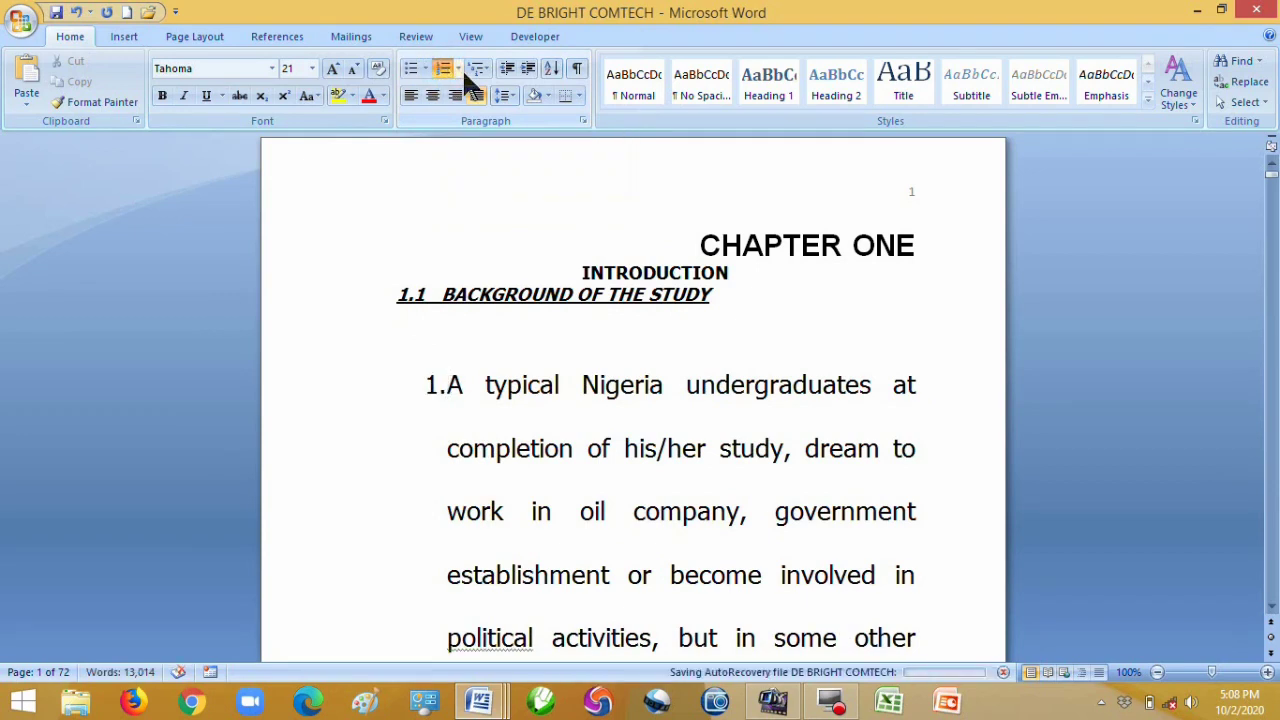
pyautogui.click(124, 36)
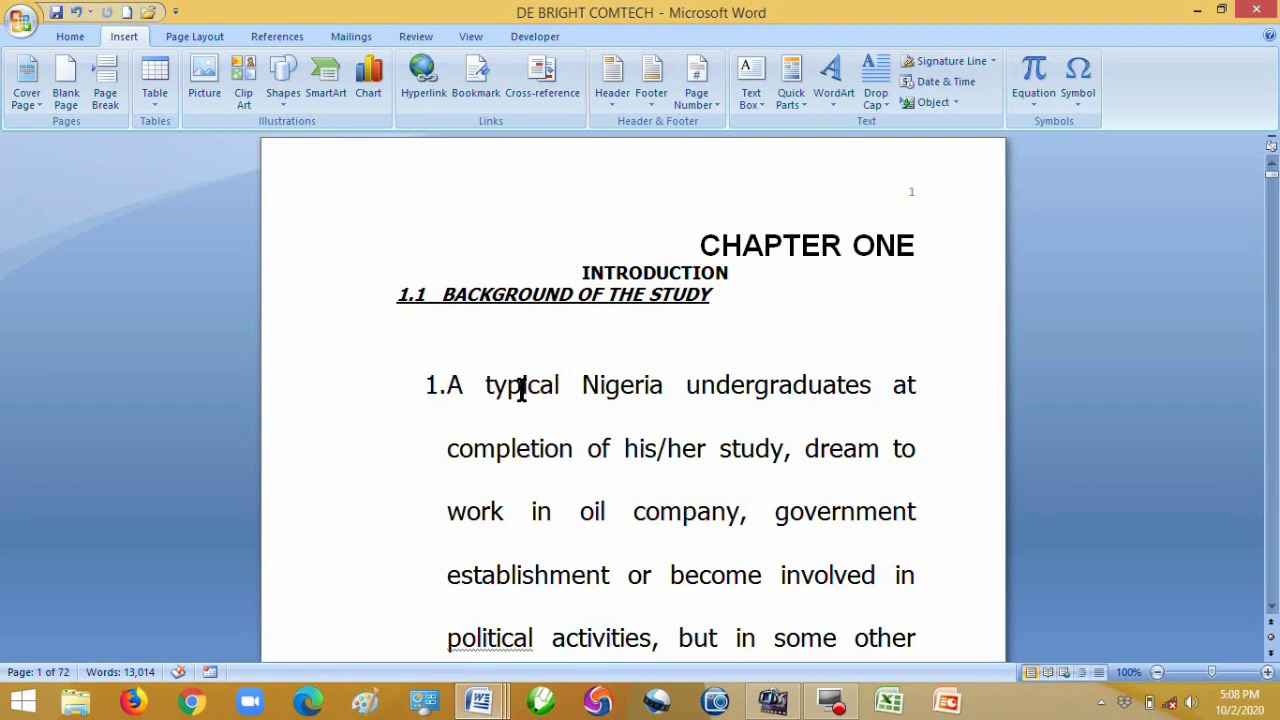
pyautogui.press('BackSpace')
pyautogui.press('BackSpace')
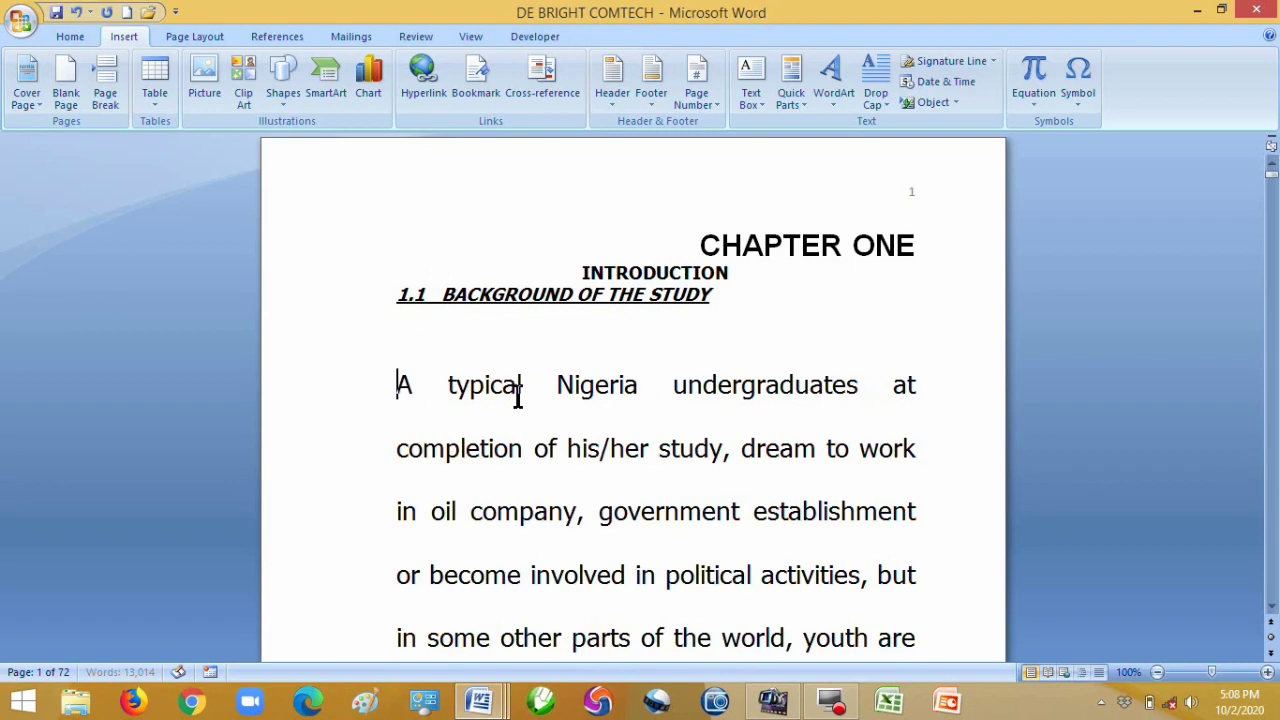
pyautogui.hotkey('ctrl', '1')
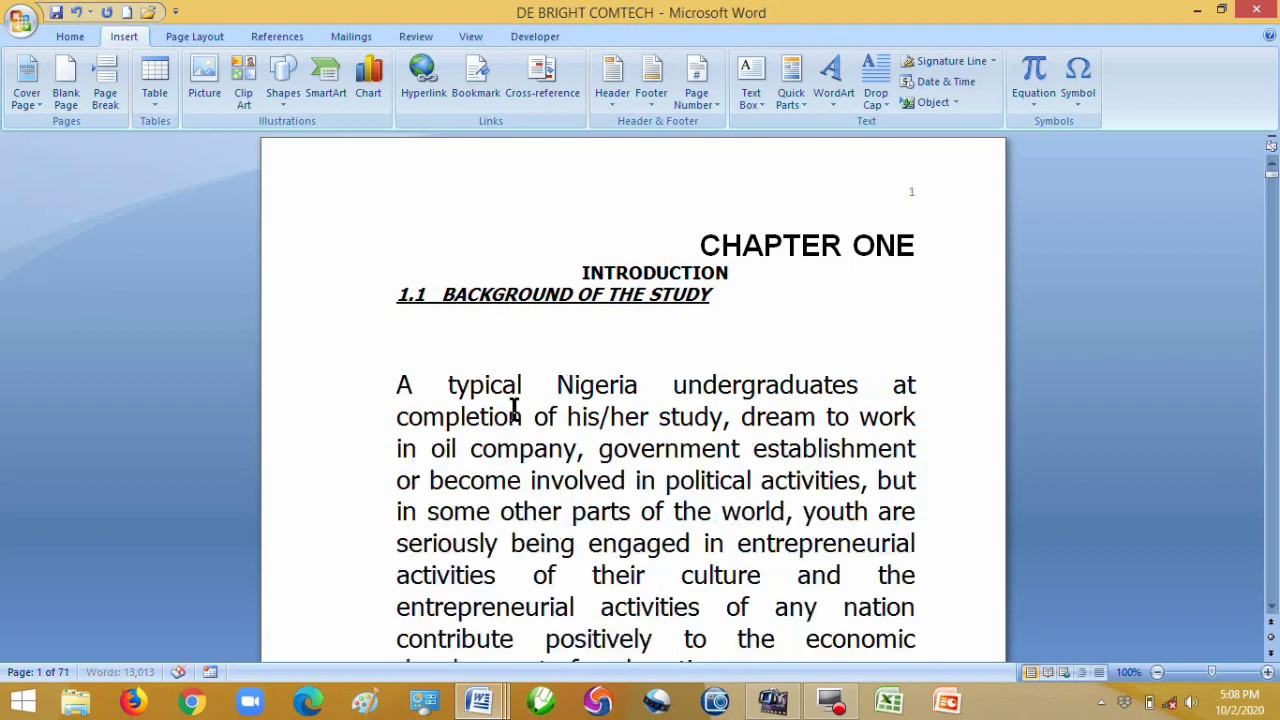
pyautogui.press('Up')
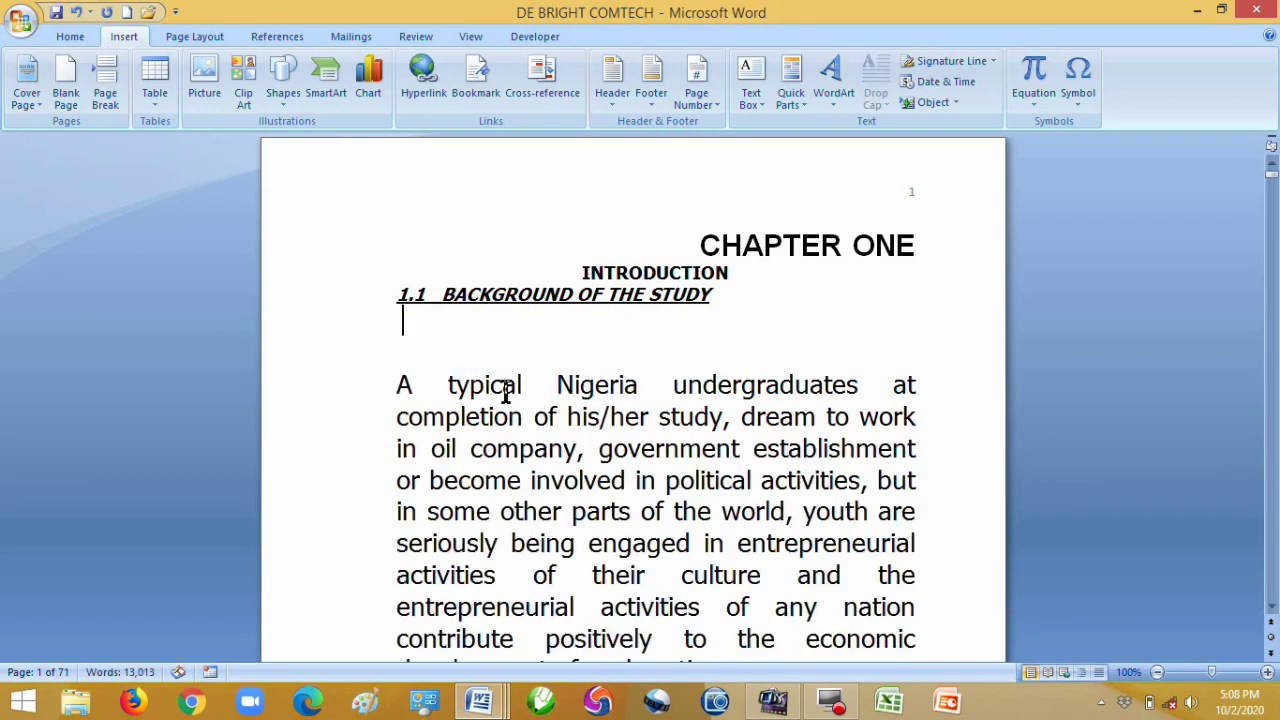
pyautogui.click(196, 37)
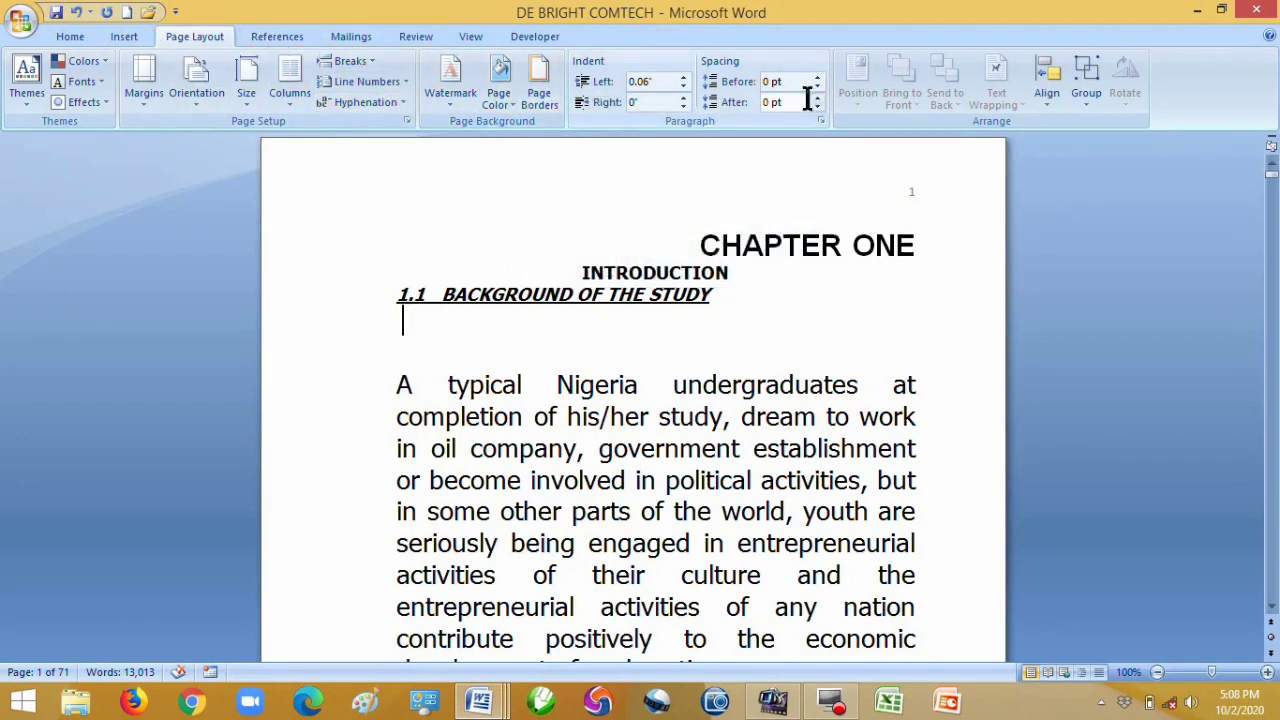
pyautogui.click(70, 37)
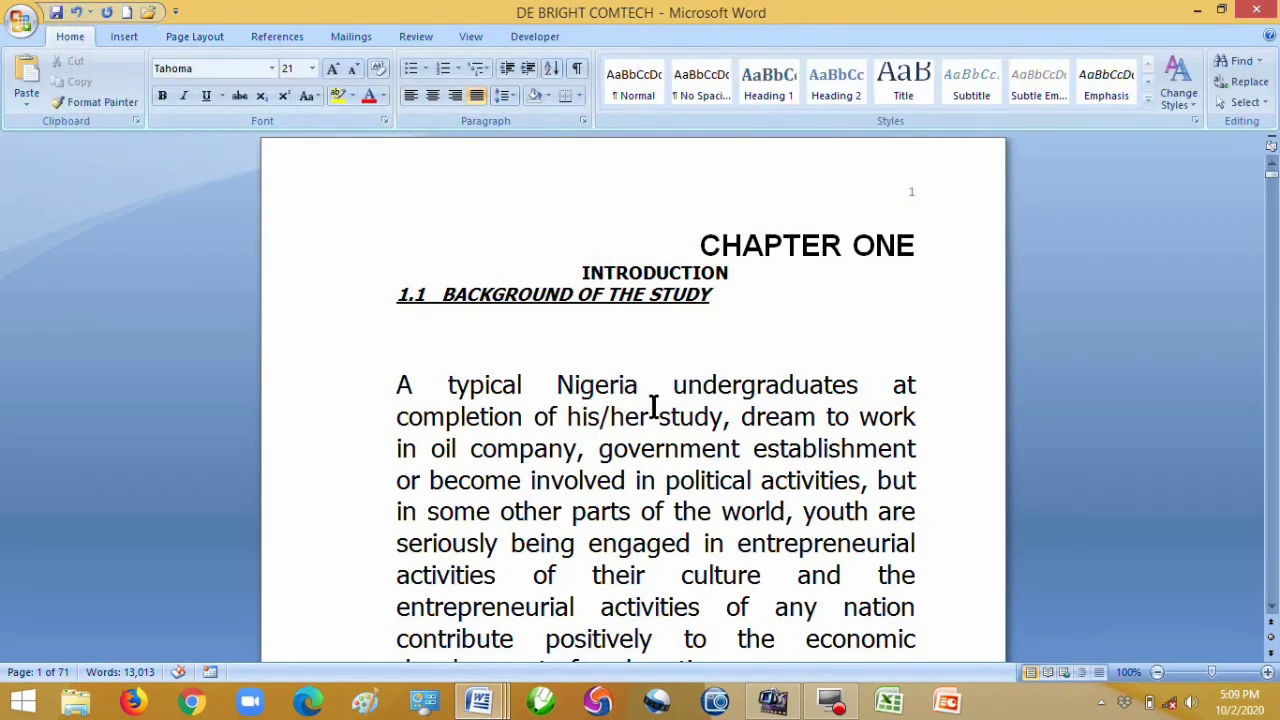
pyautogui.click(694, 416)
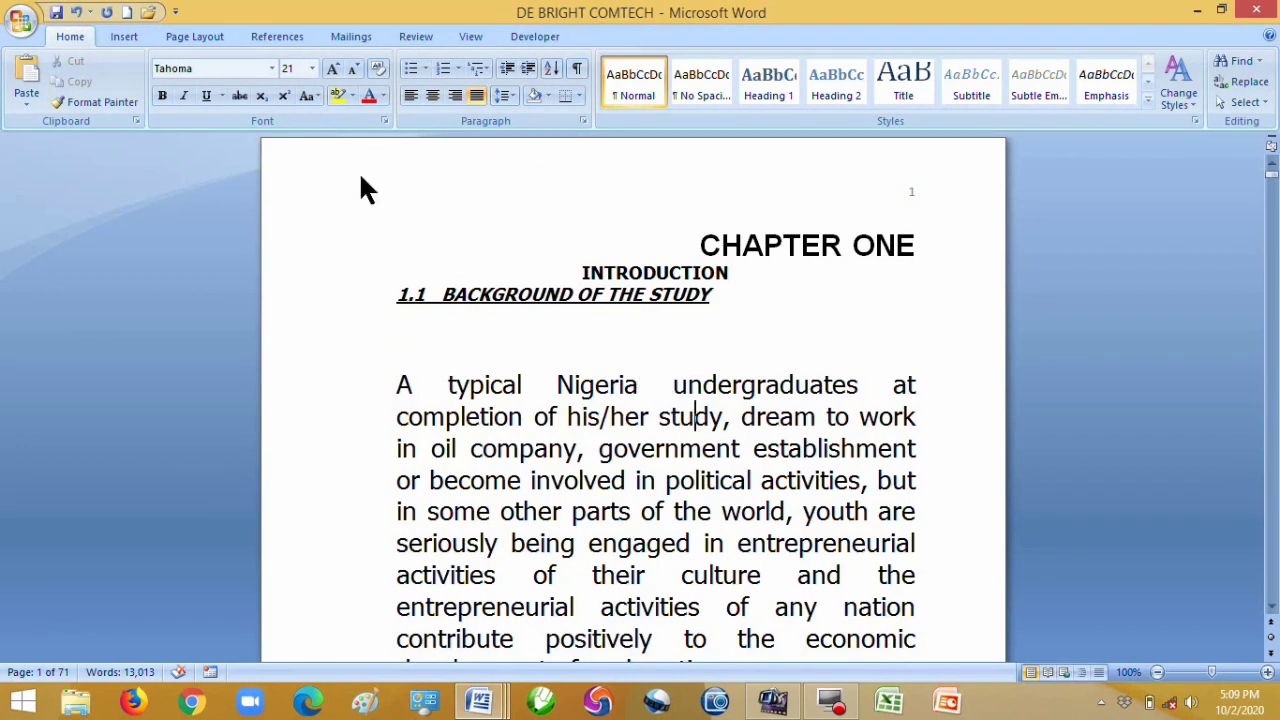
pyautogui.click(126, 37)
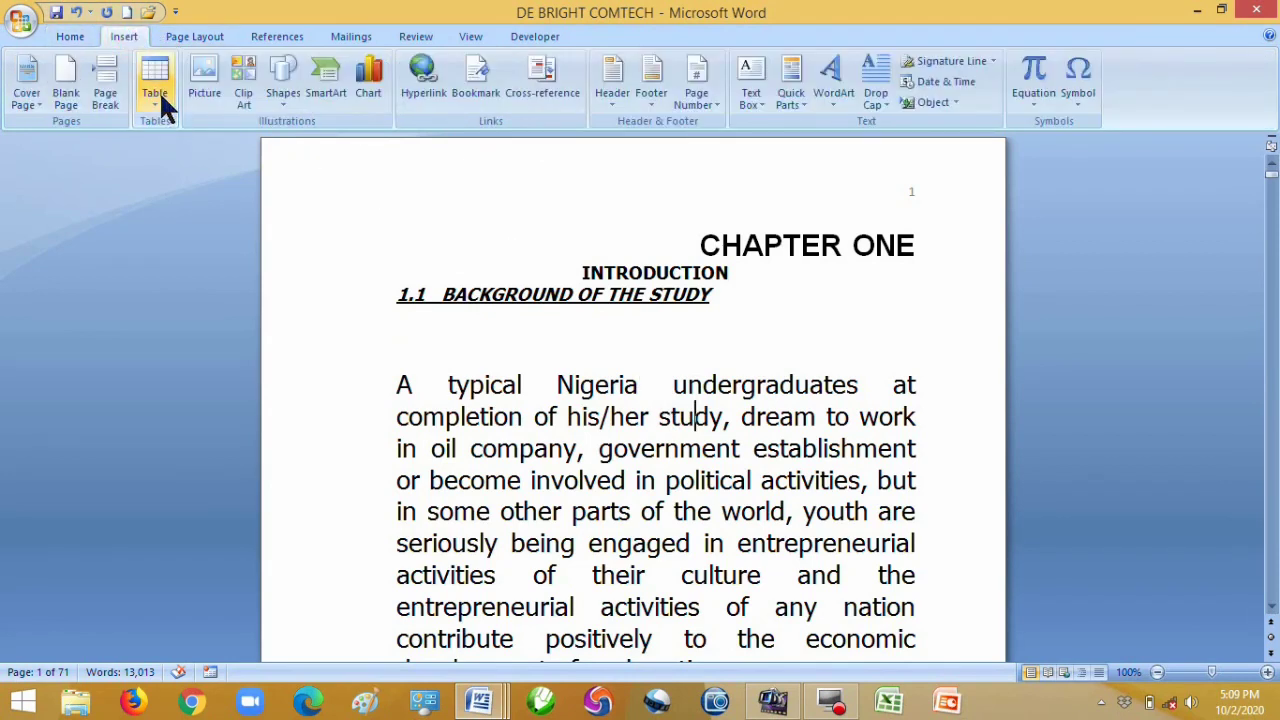
pyautogui.click(156, 86)
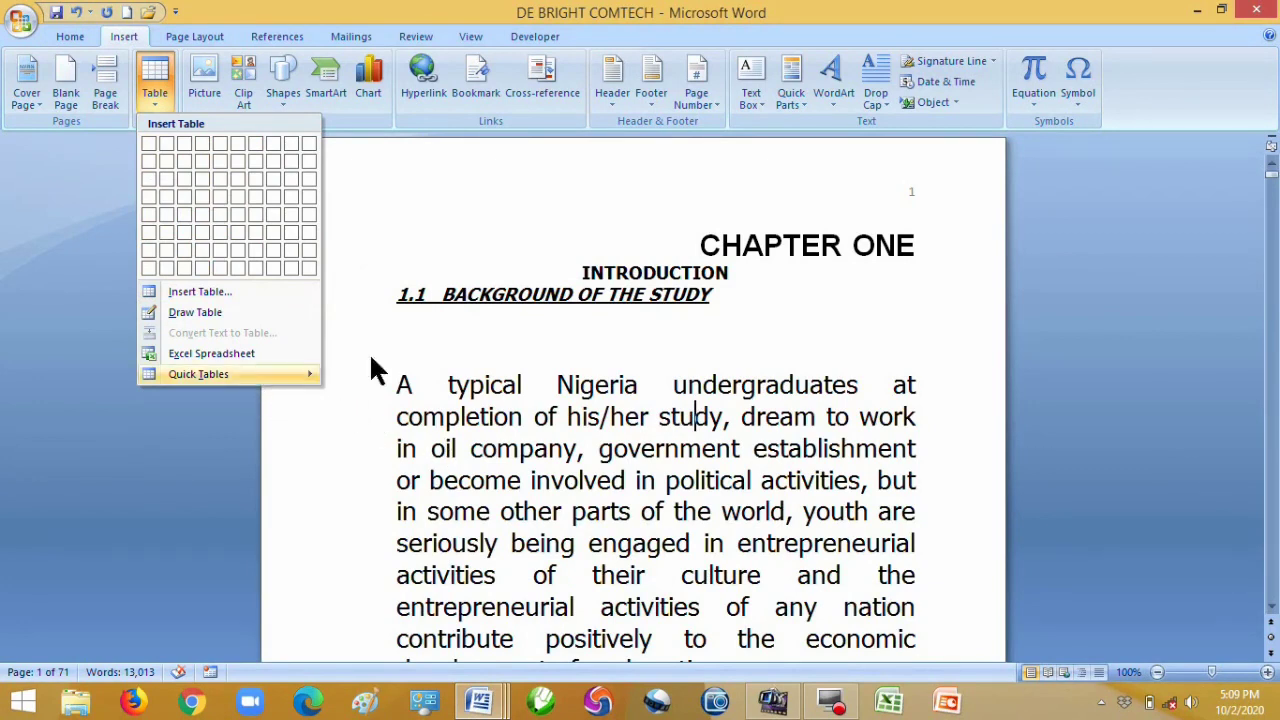
pyautogui.click(547, 450)
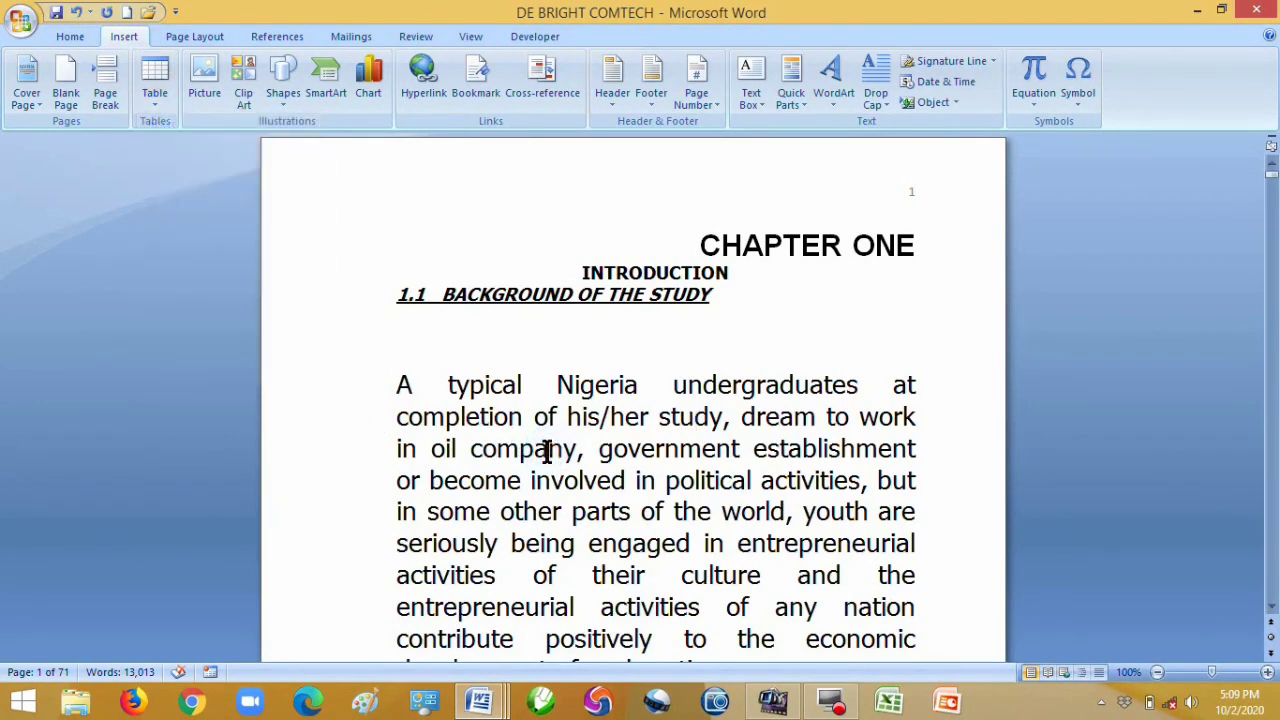